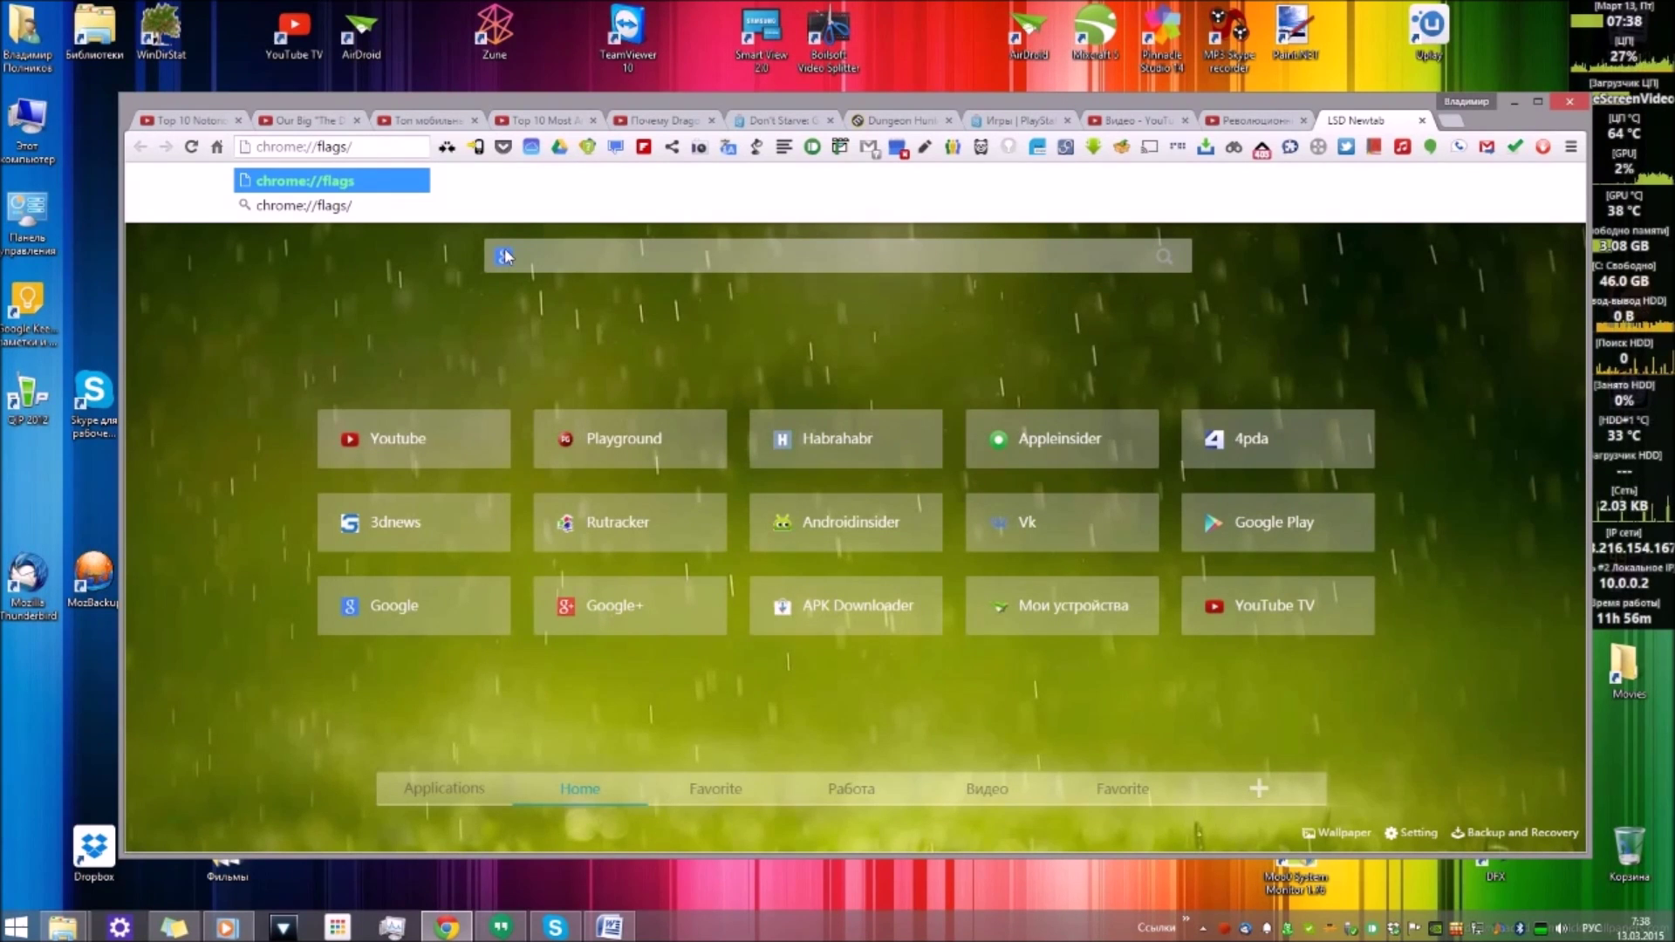
Step: Open the experimental features page at chrome://flags and highlight its warning heading
key("Return")
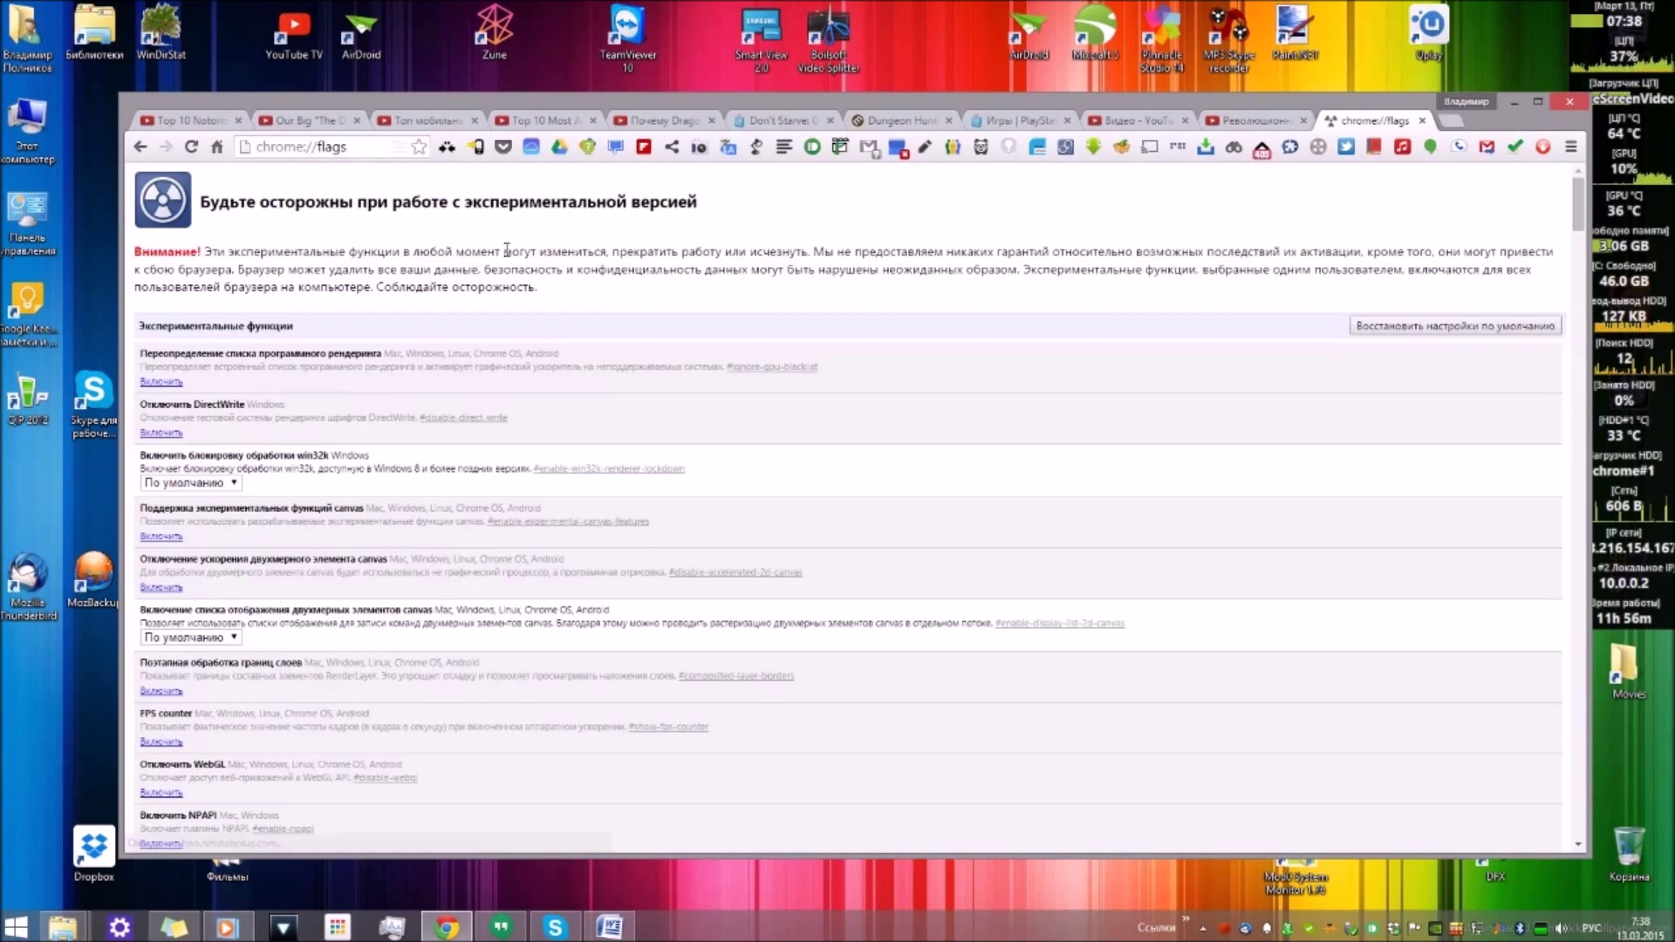
left_click_drag(201, 205, 708, 192)
left_click(717, 218)
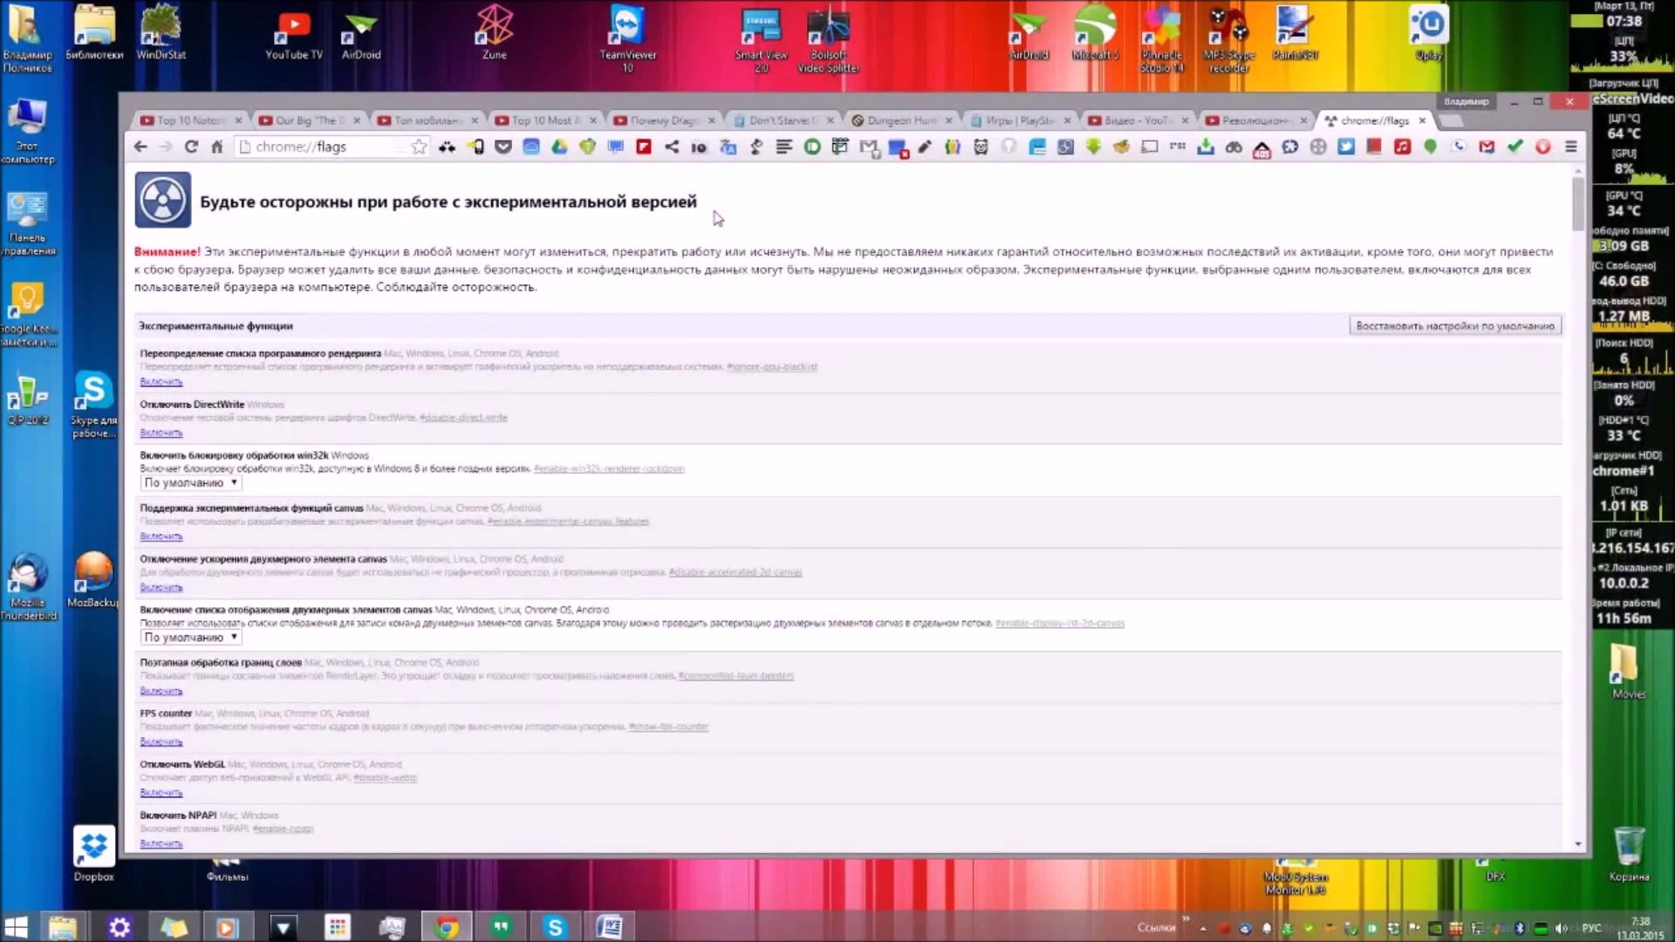
Step: Search the flags page for "звук" and examine the flag that adds tab audio muting, closing the search when done
key("ctrl+f")
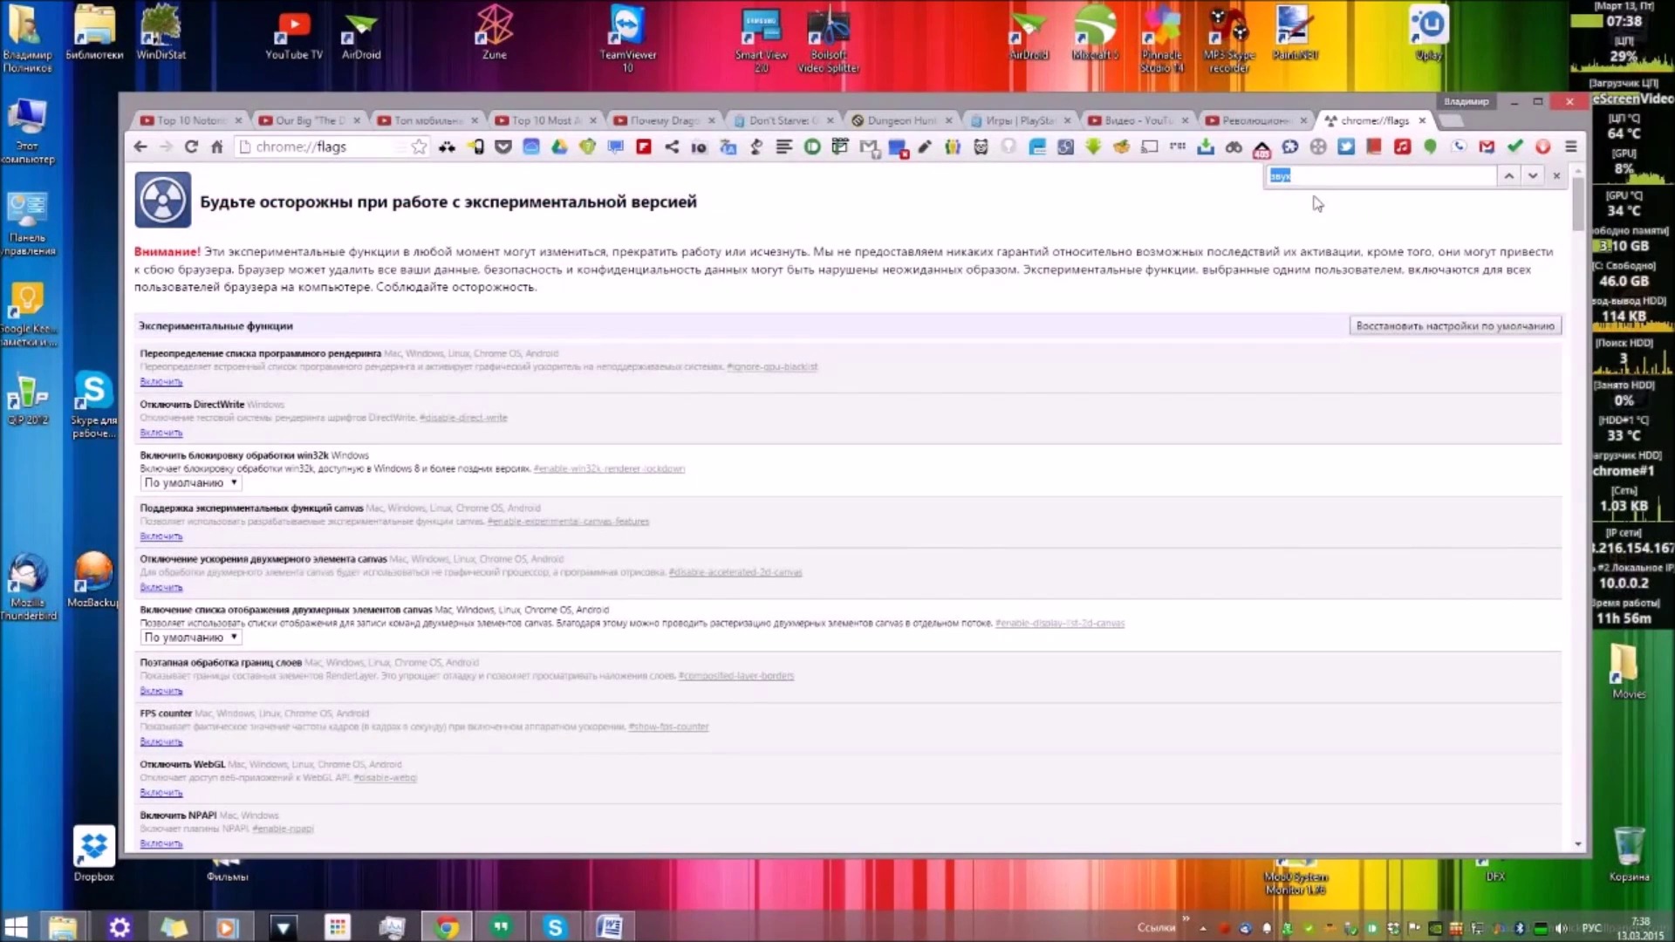
key("Return")
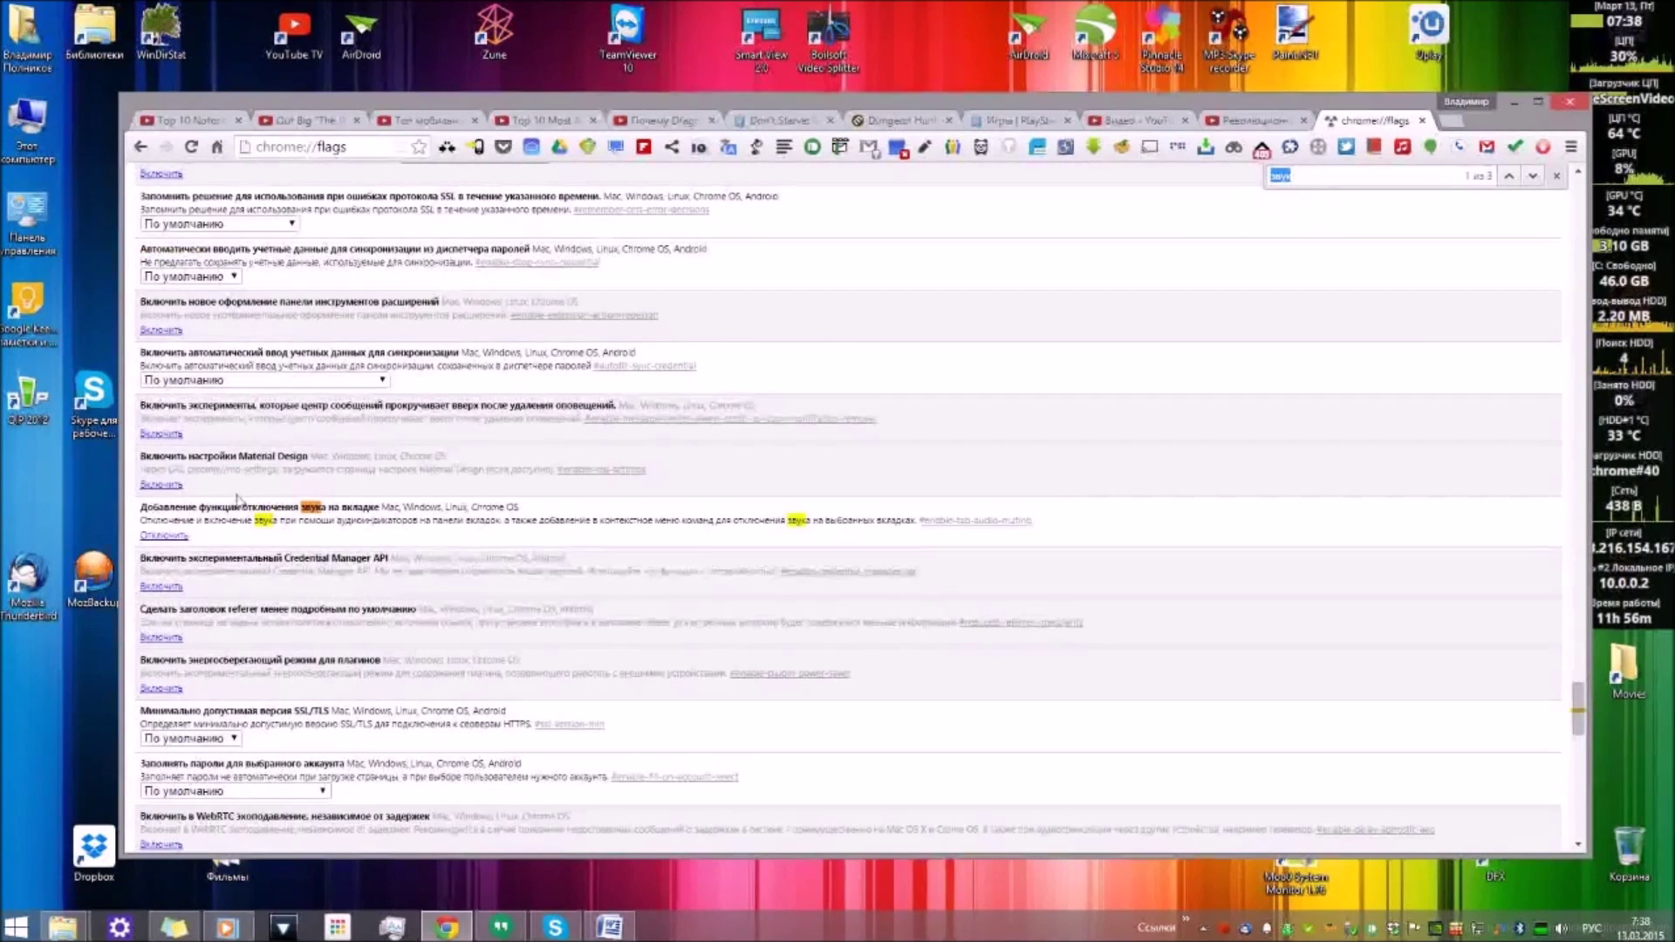
left_click_drag(140, 507, 381, 507)
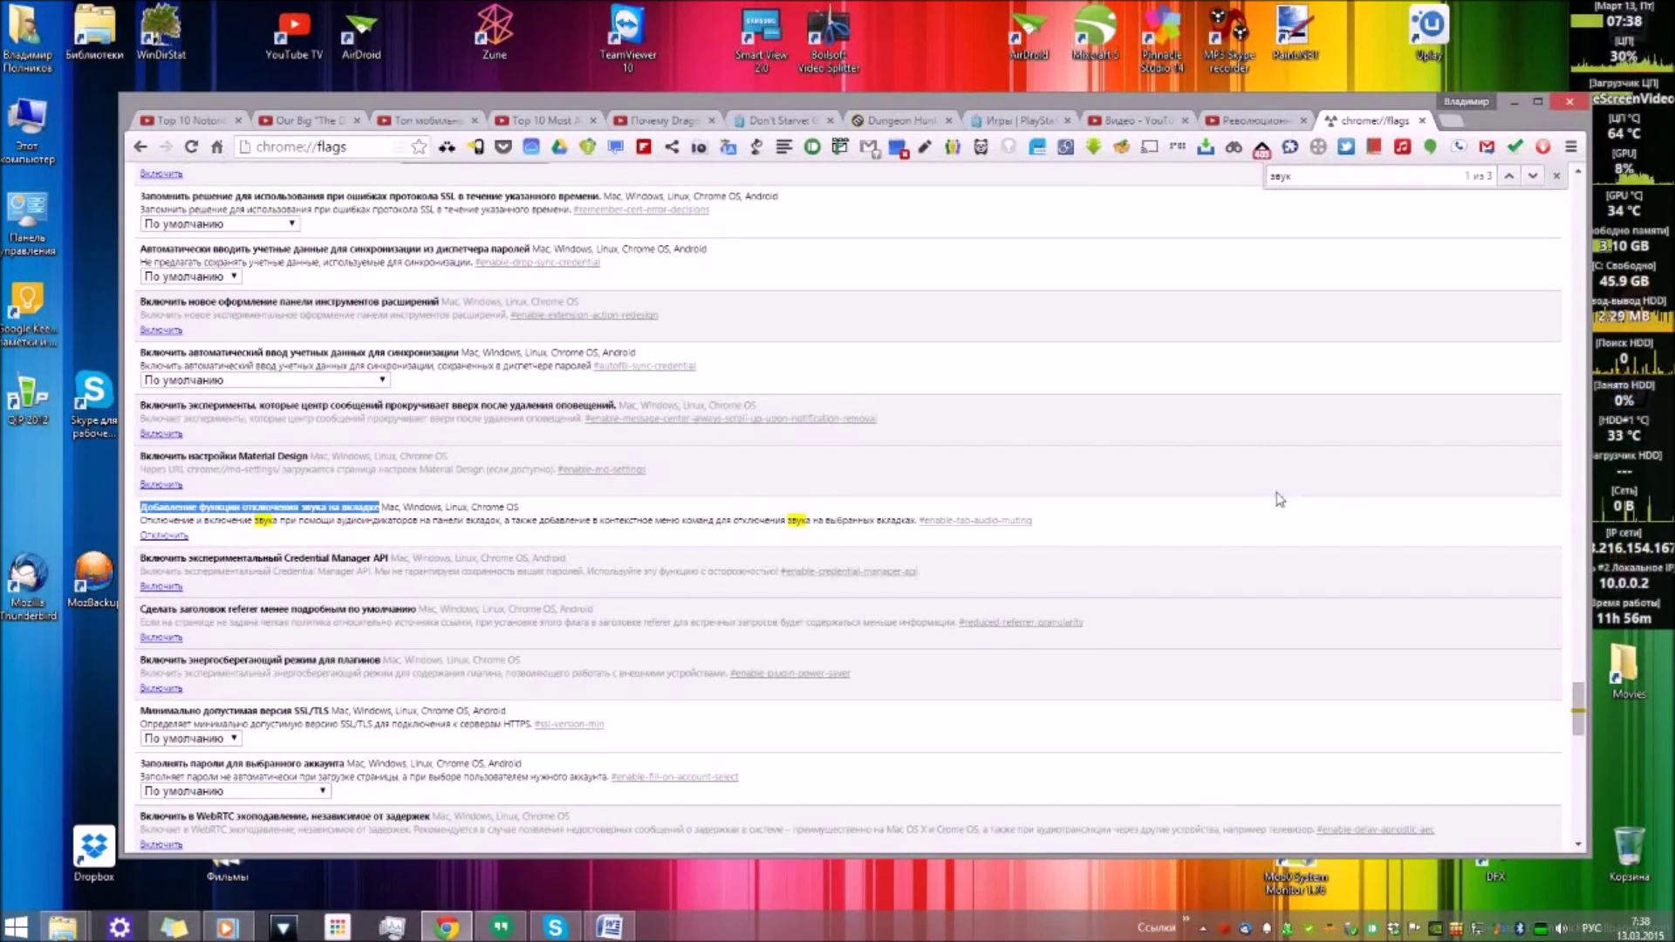
left_click(816, 562)
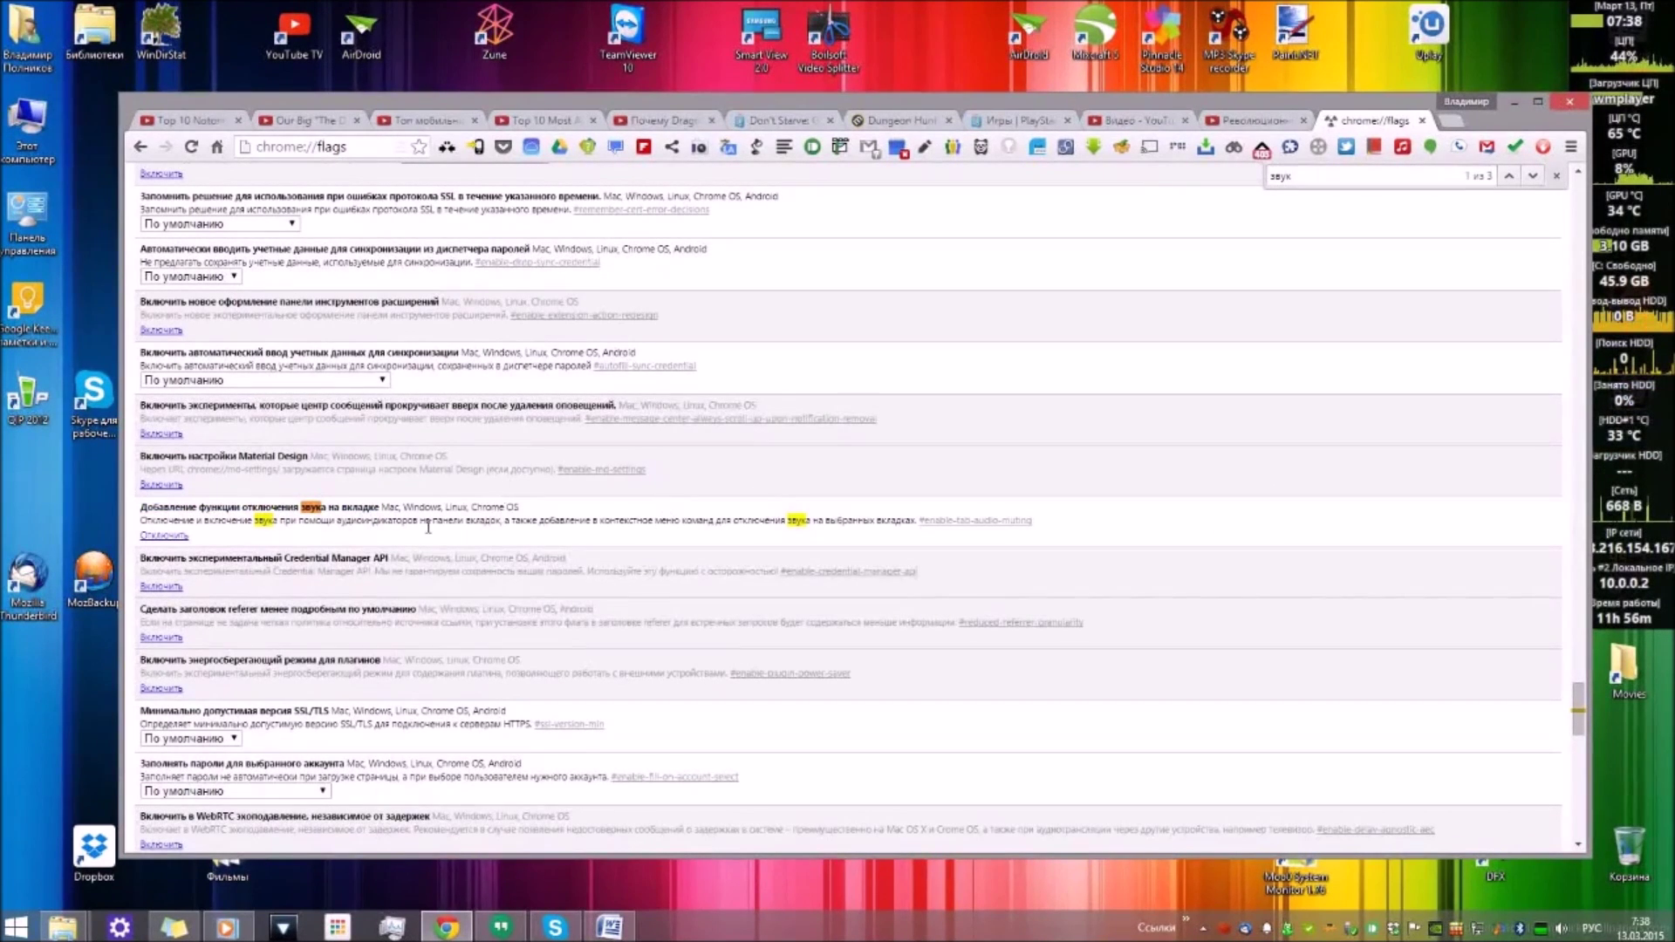
left_click(179, 537)
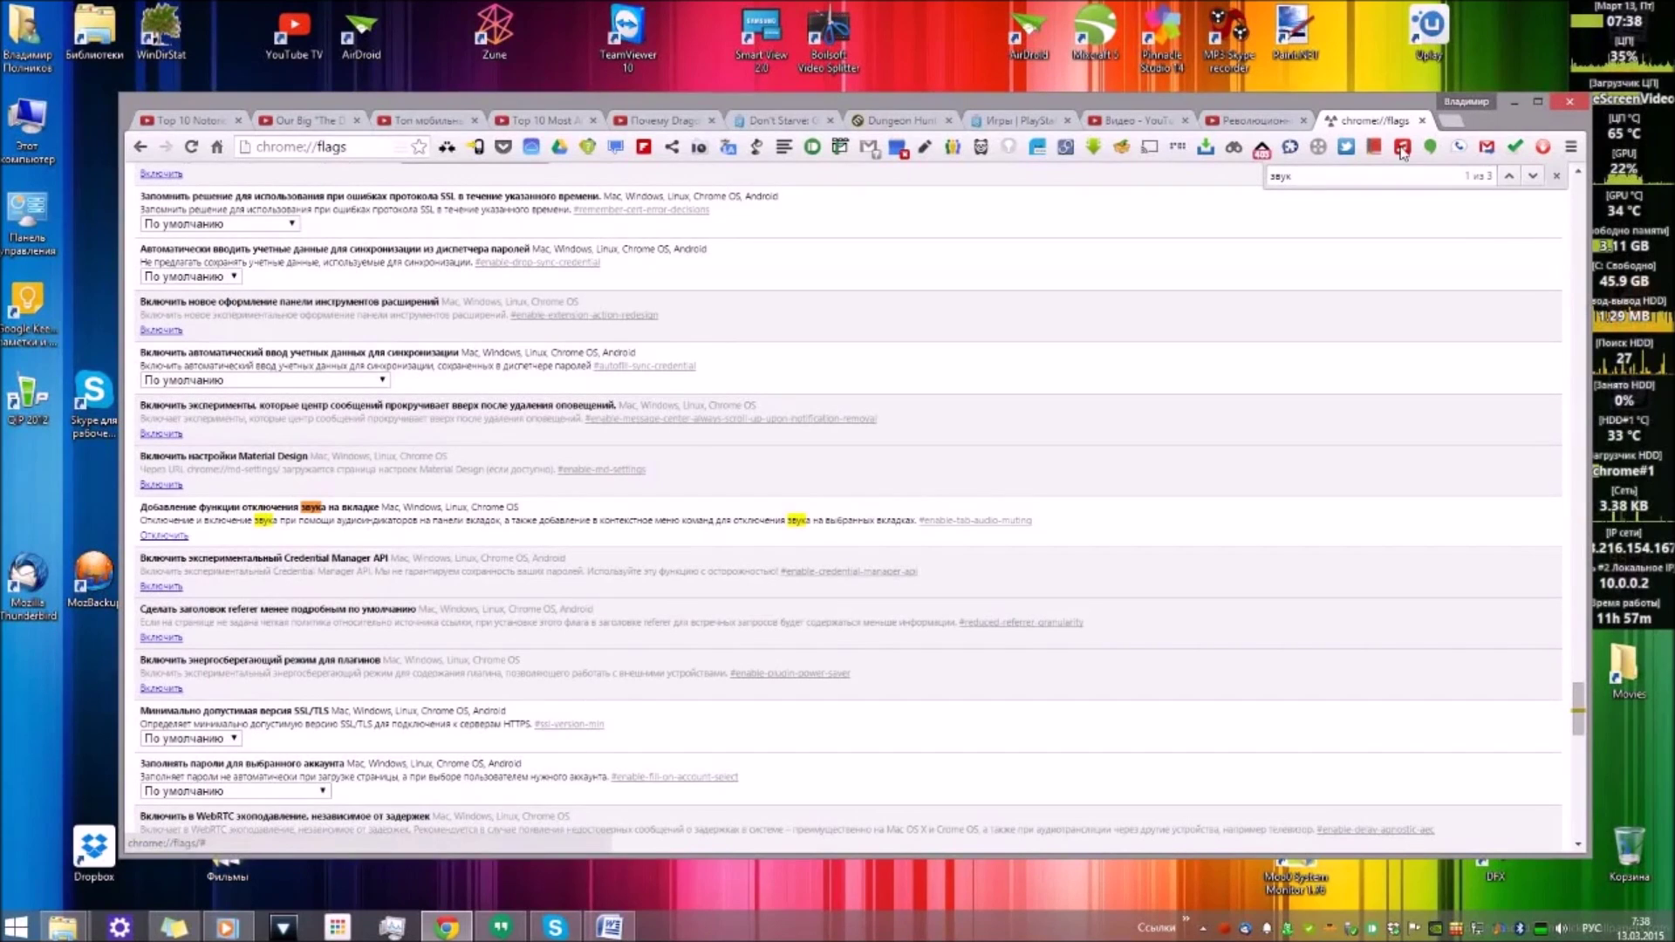
left_click(1557, 175)
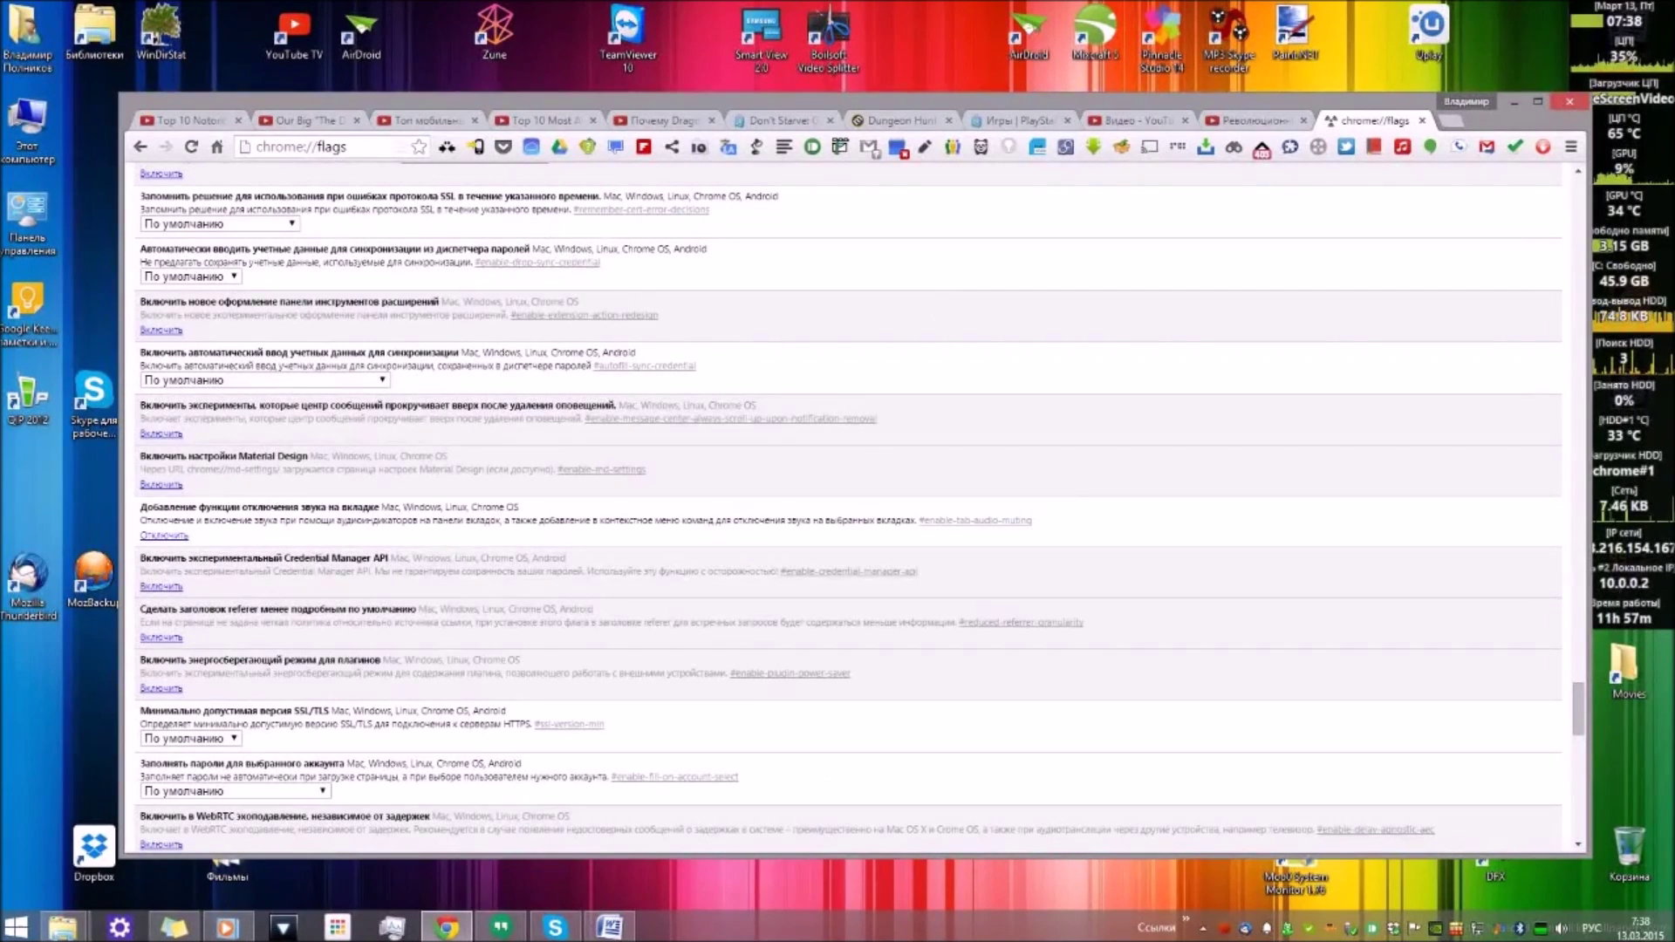
Step: Minimize Chrome, open Task Manager to review the detailed list of chrome.exe processes, and close it
left_click(1523, 102)
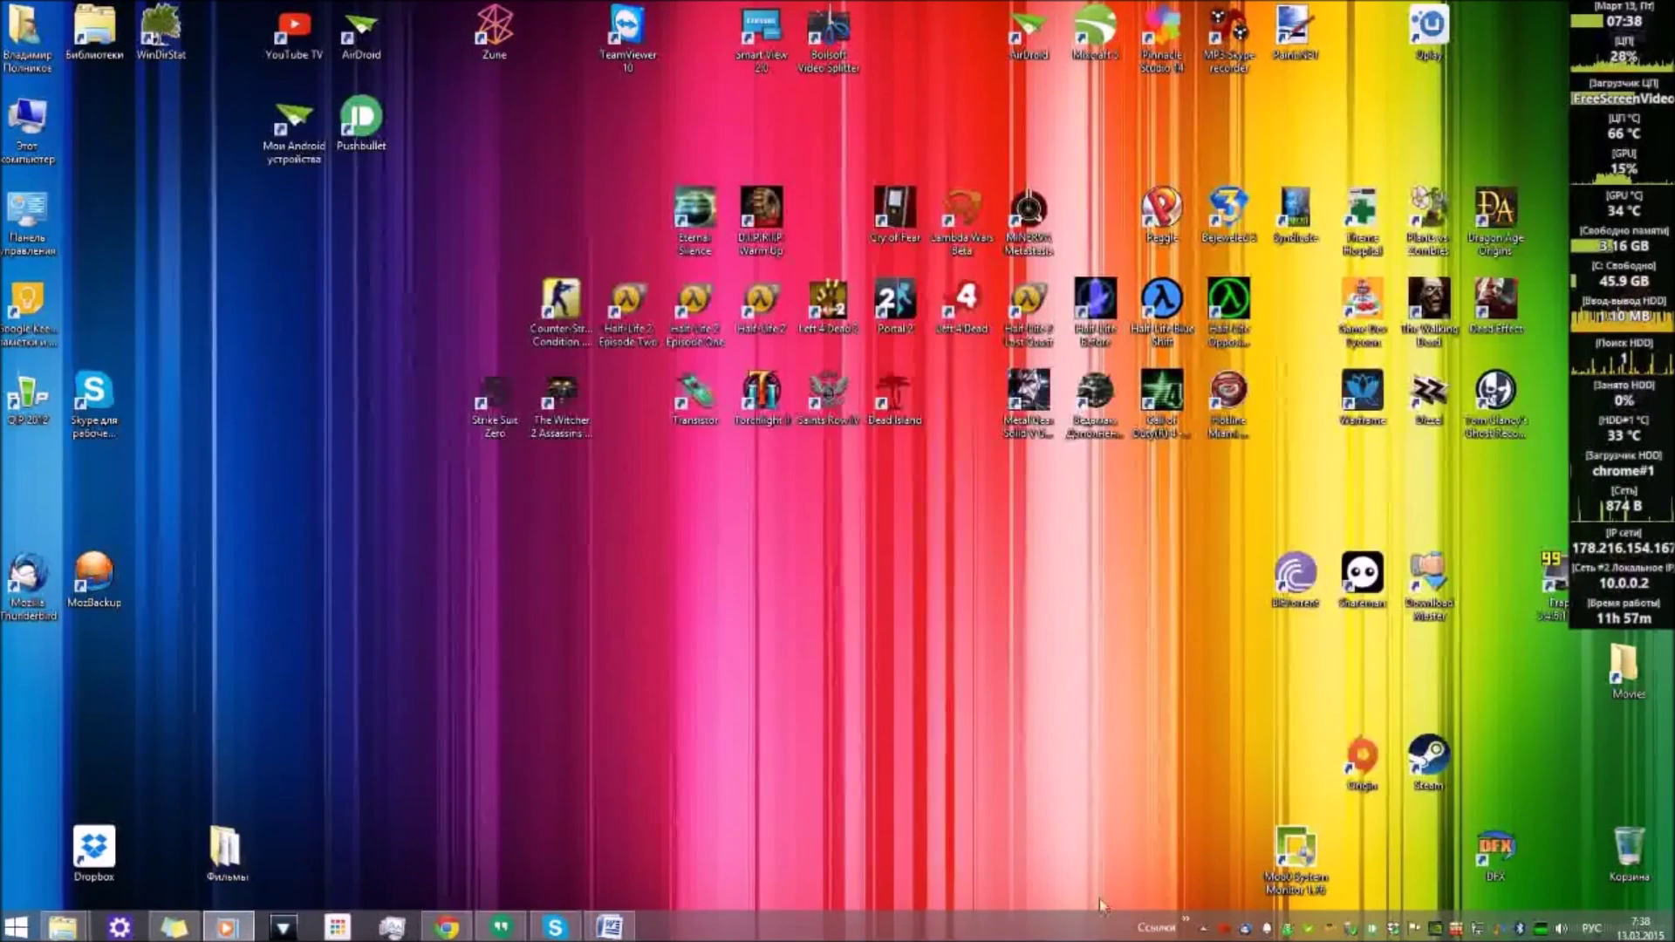
right_click(955, 926)
left_click(1049, 878)
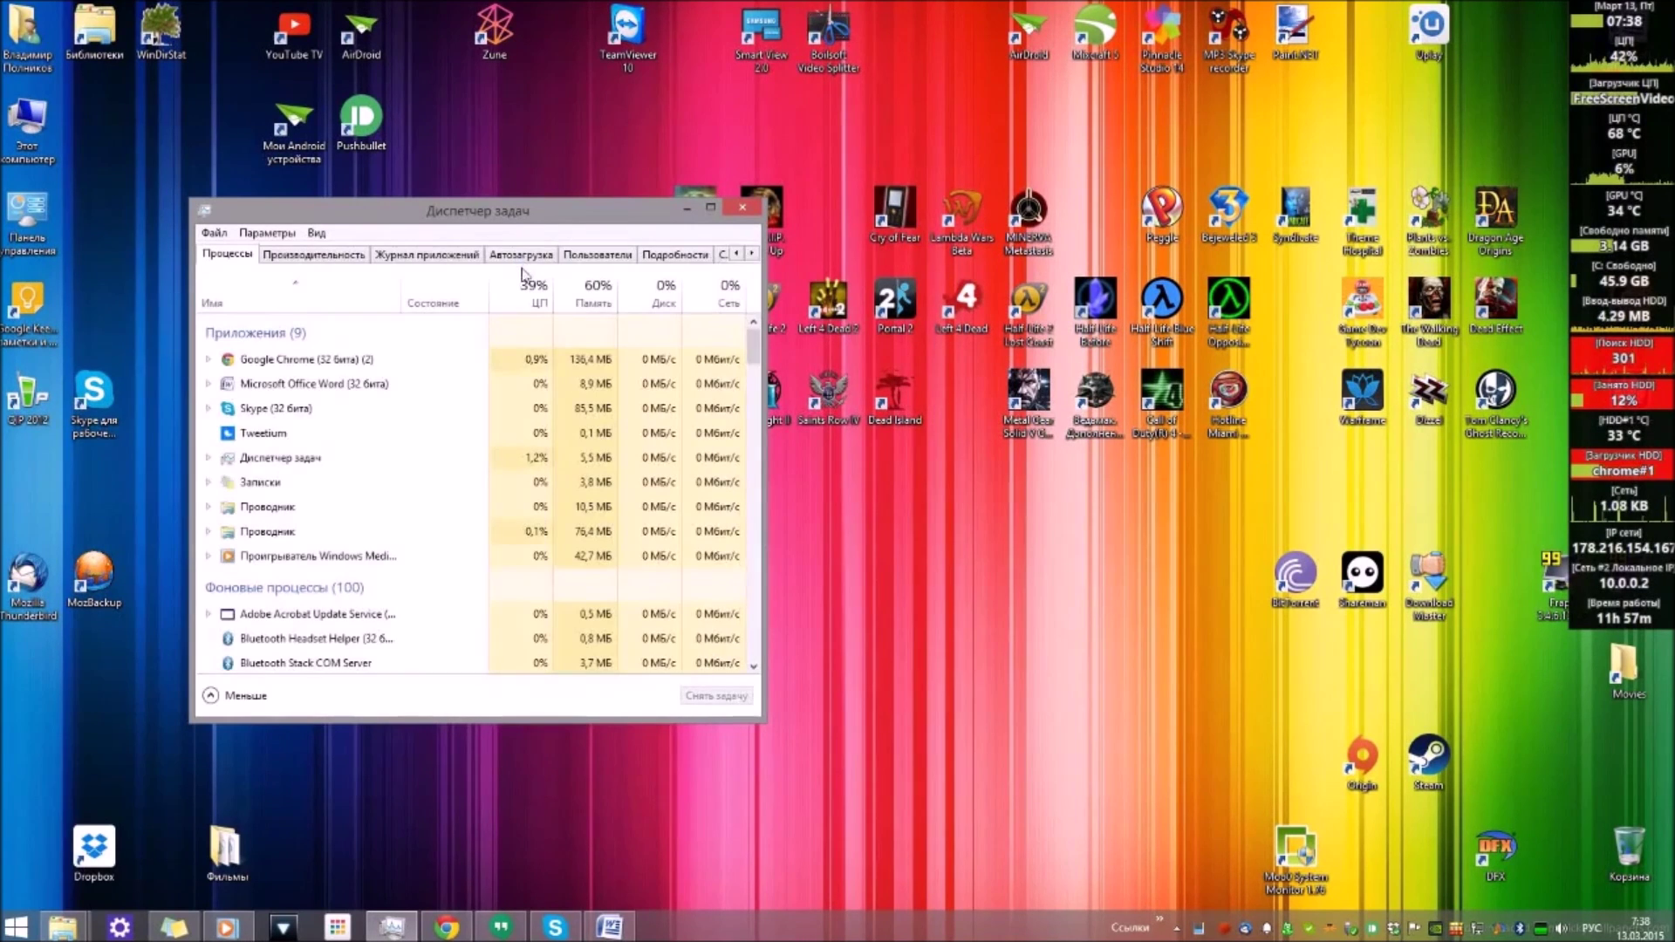
right_click(333, 349)
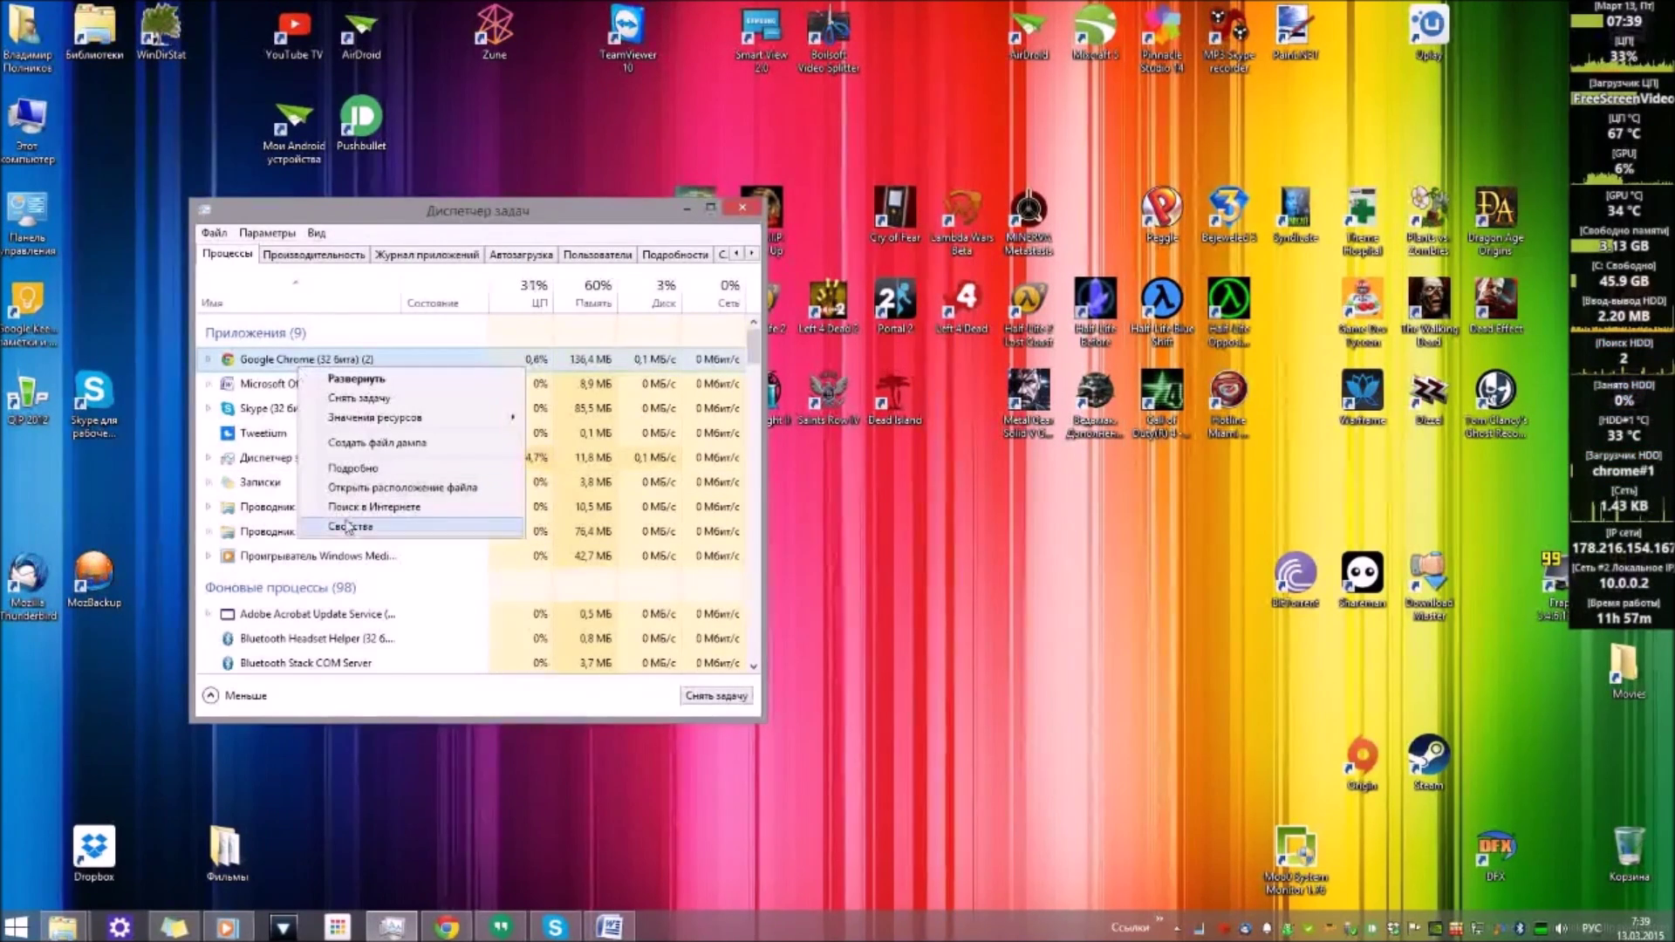
left_click(348, 470)
scroll(348, 469, "down", 10)
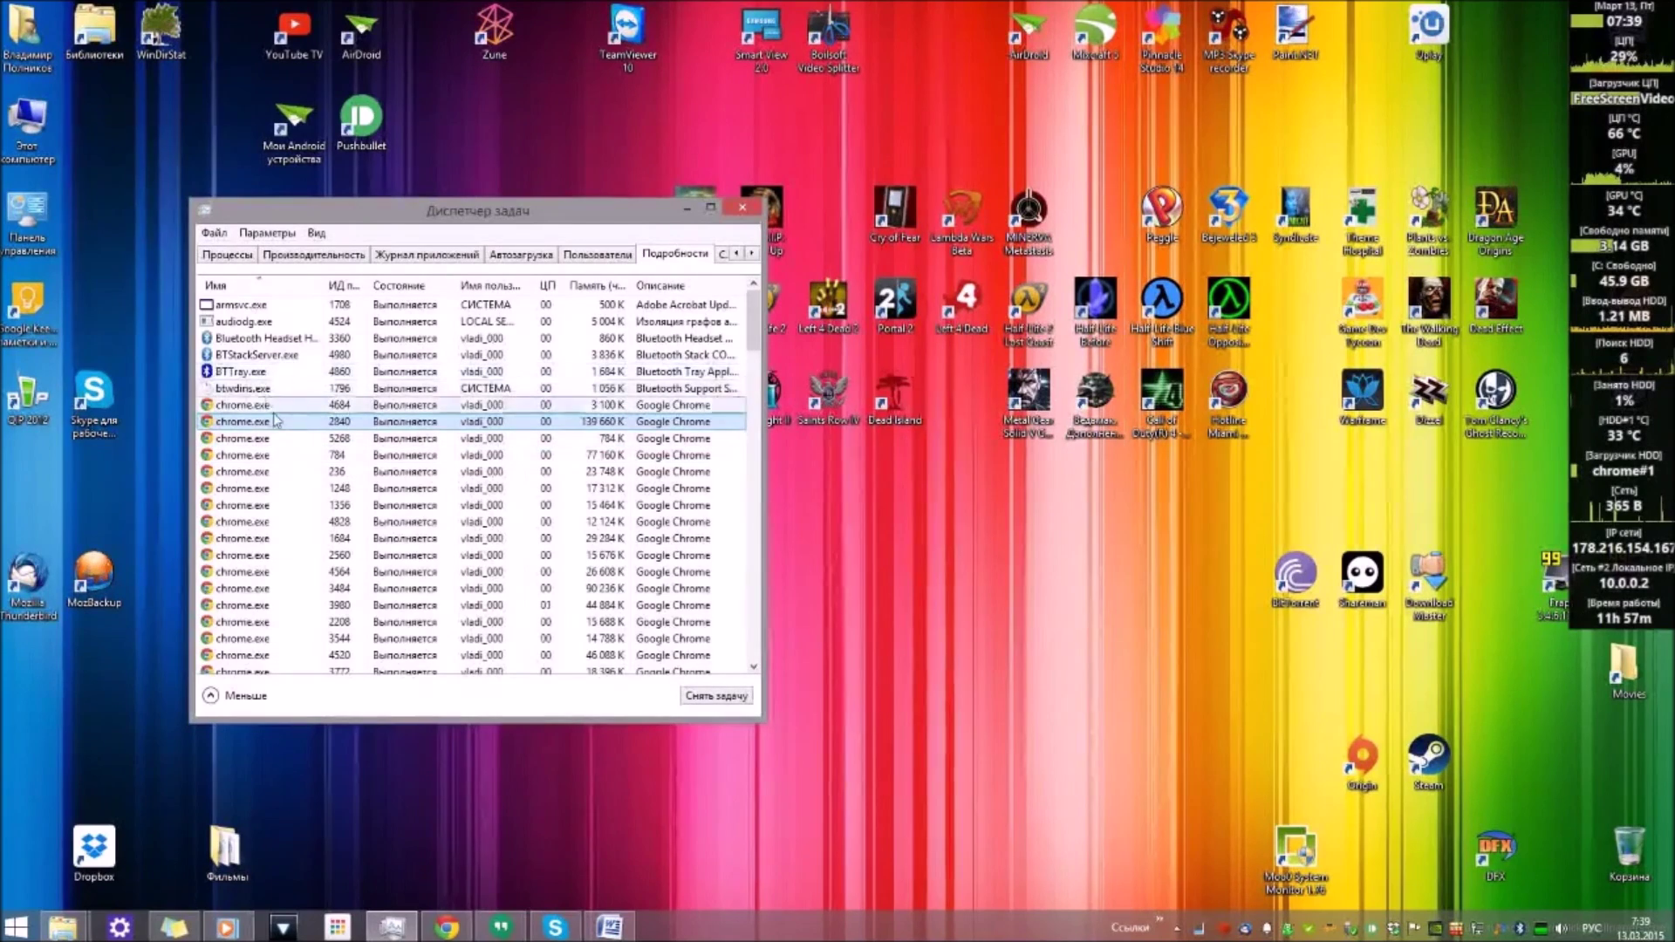
scroll(282, 428, "up", 10)
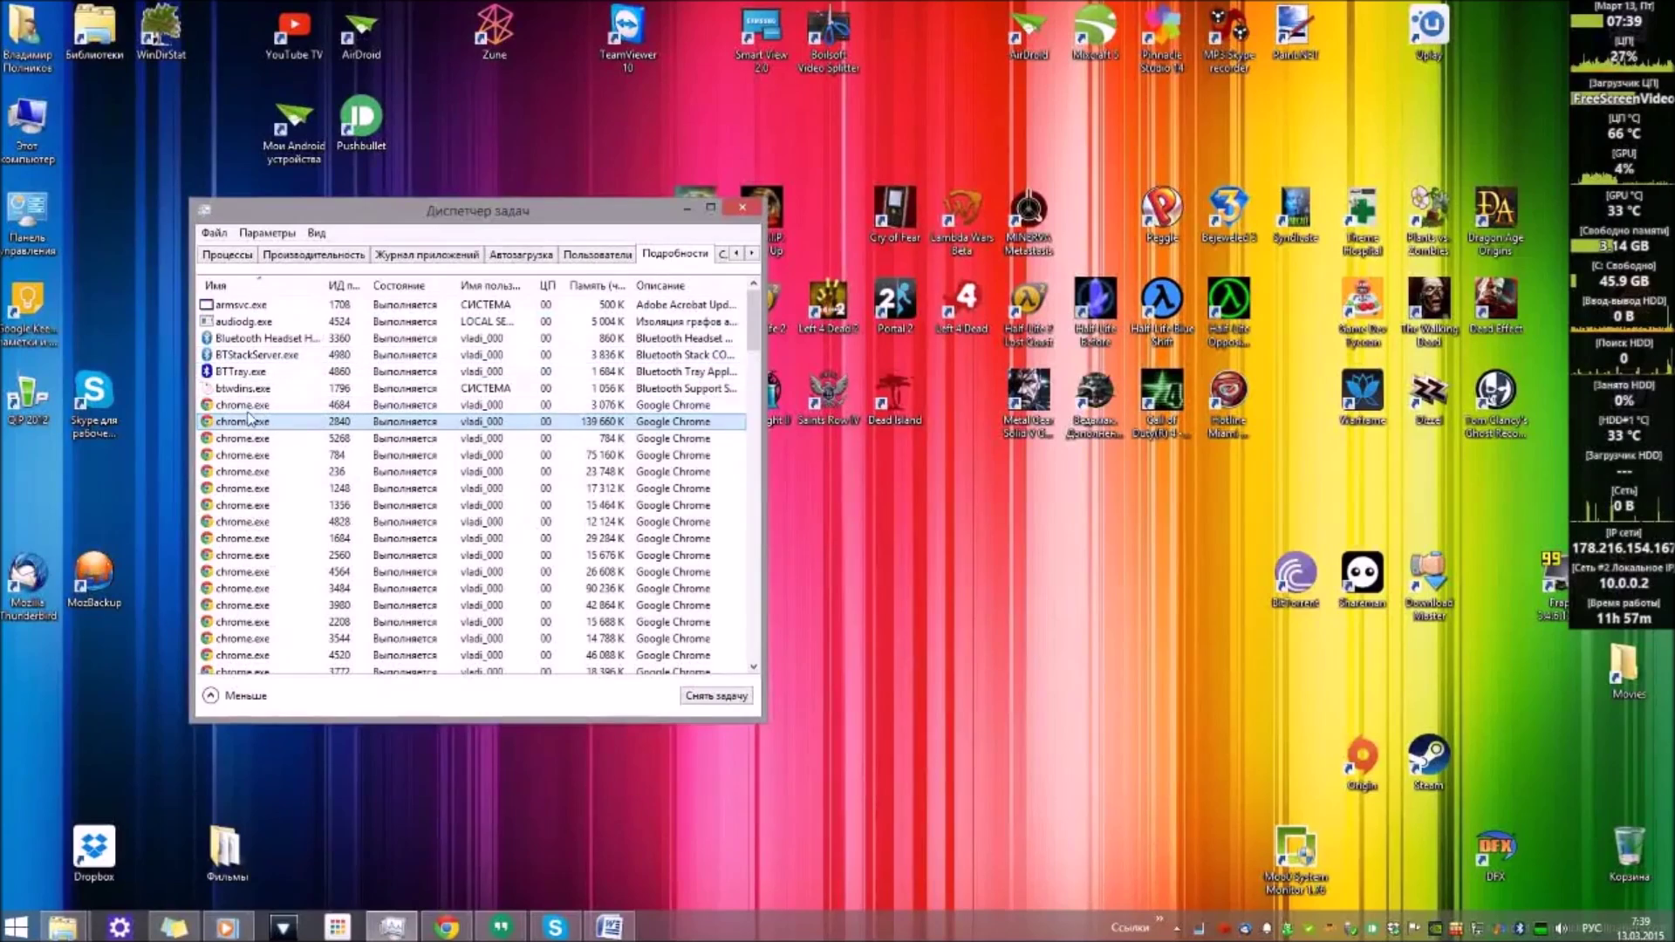
scroll(278, 489, "down", 10)
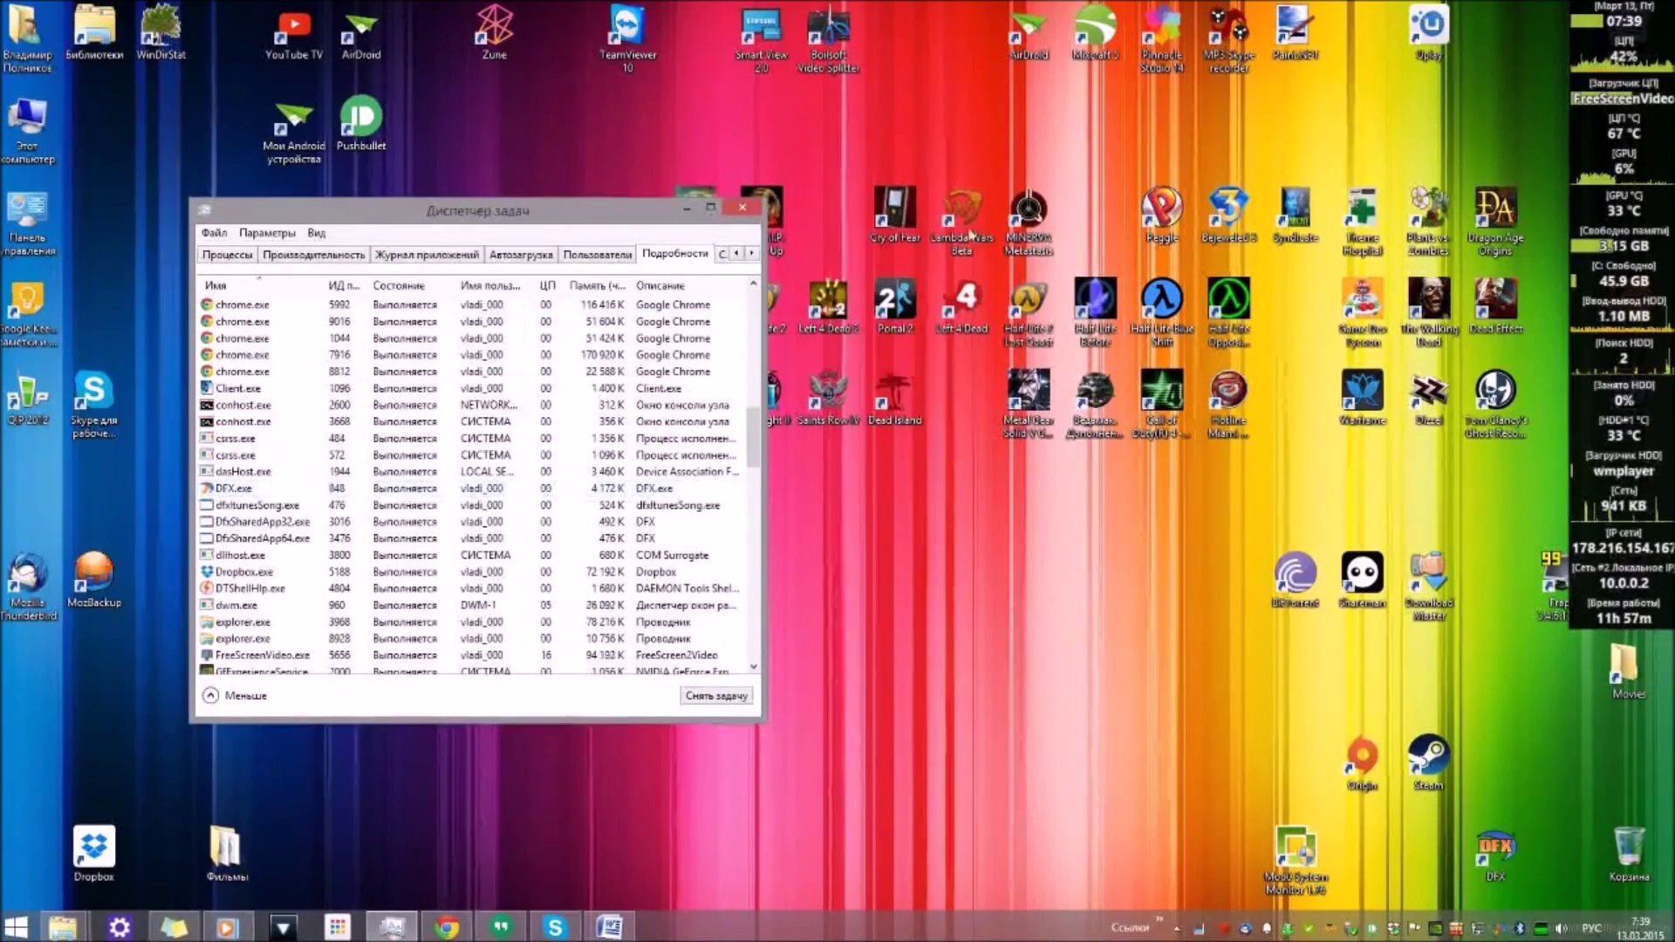
left_click(748, 209)
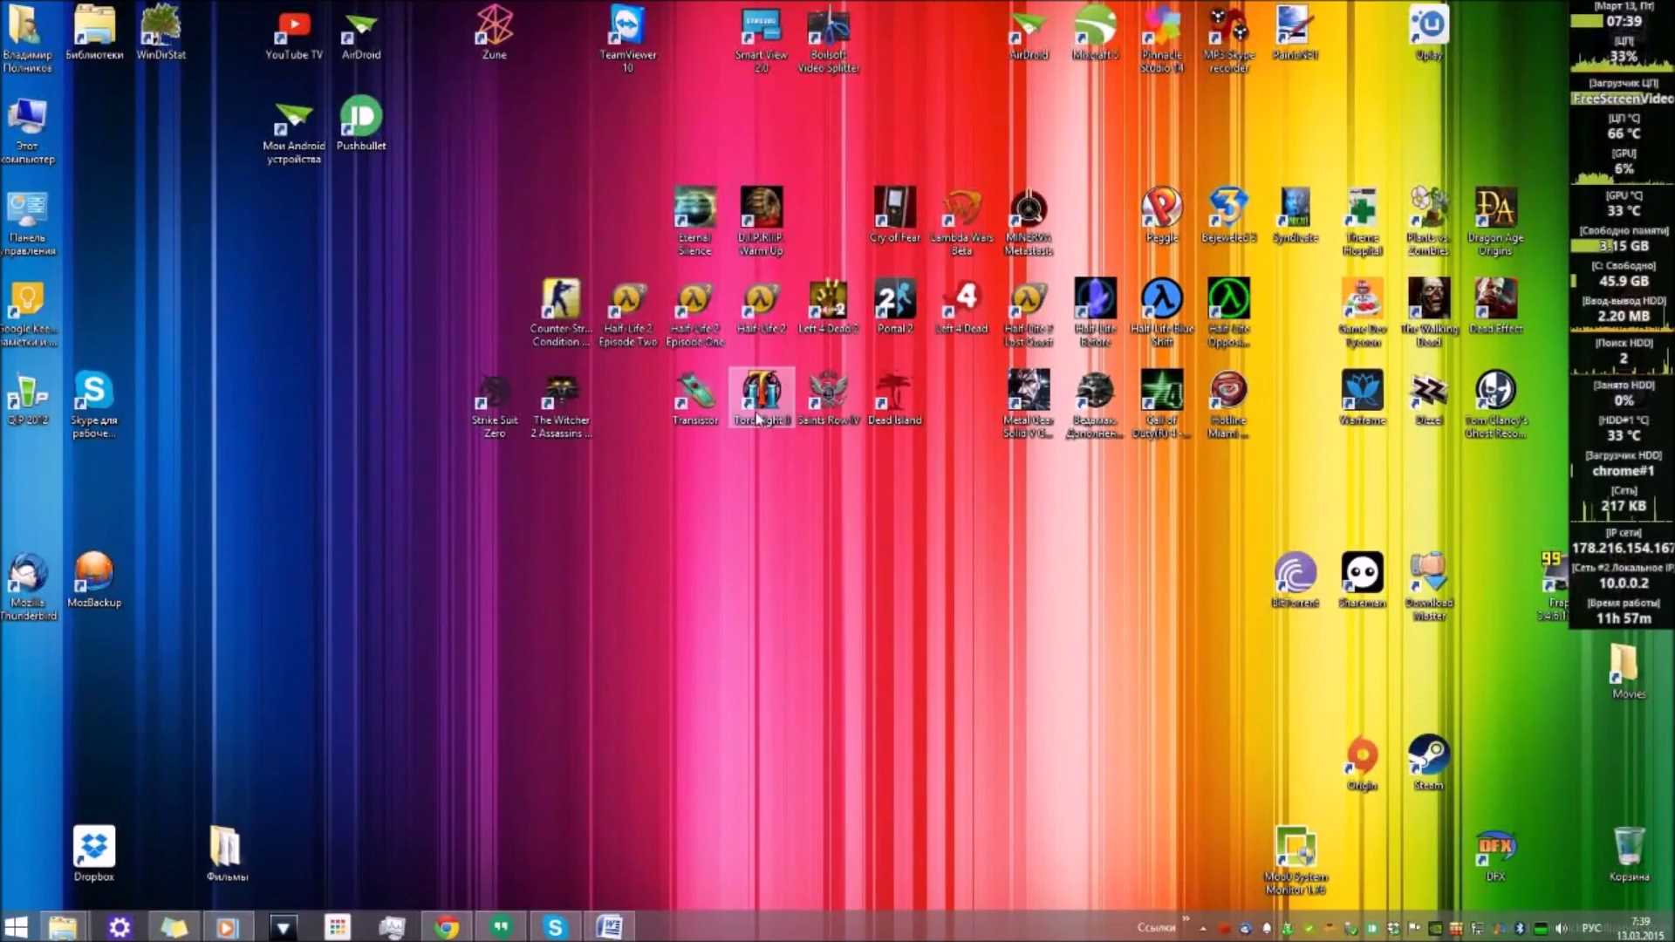
Step: Return to Chrome's YouTube video "Топ мобильных игр: Экшены. Часть 2", pause it and toggle the player's mute
left_click(447, 927)
left_click(423, 122)
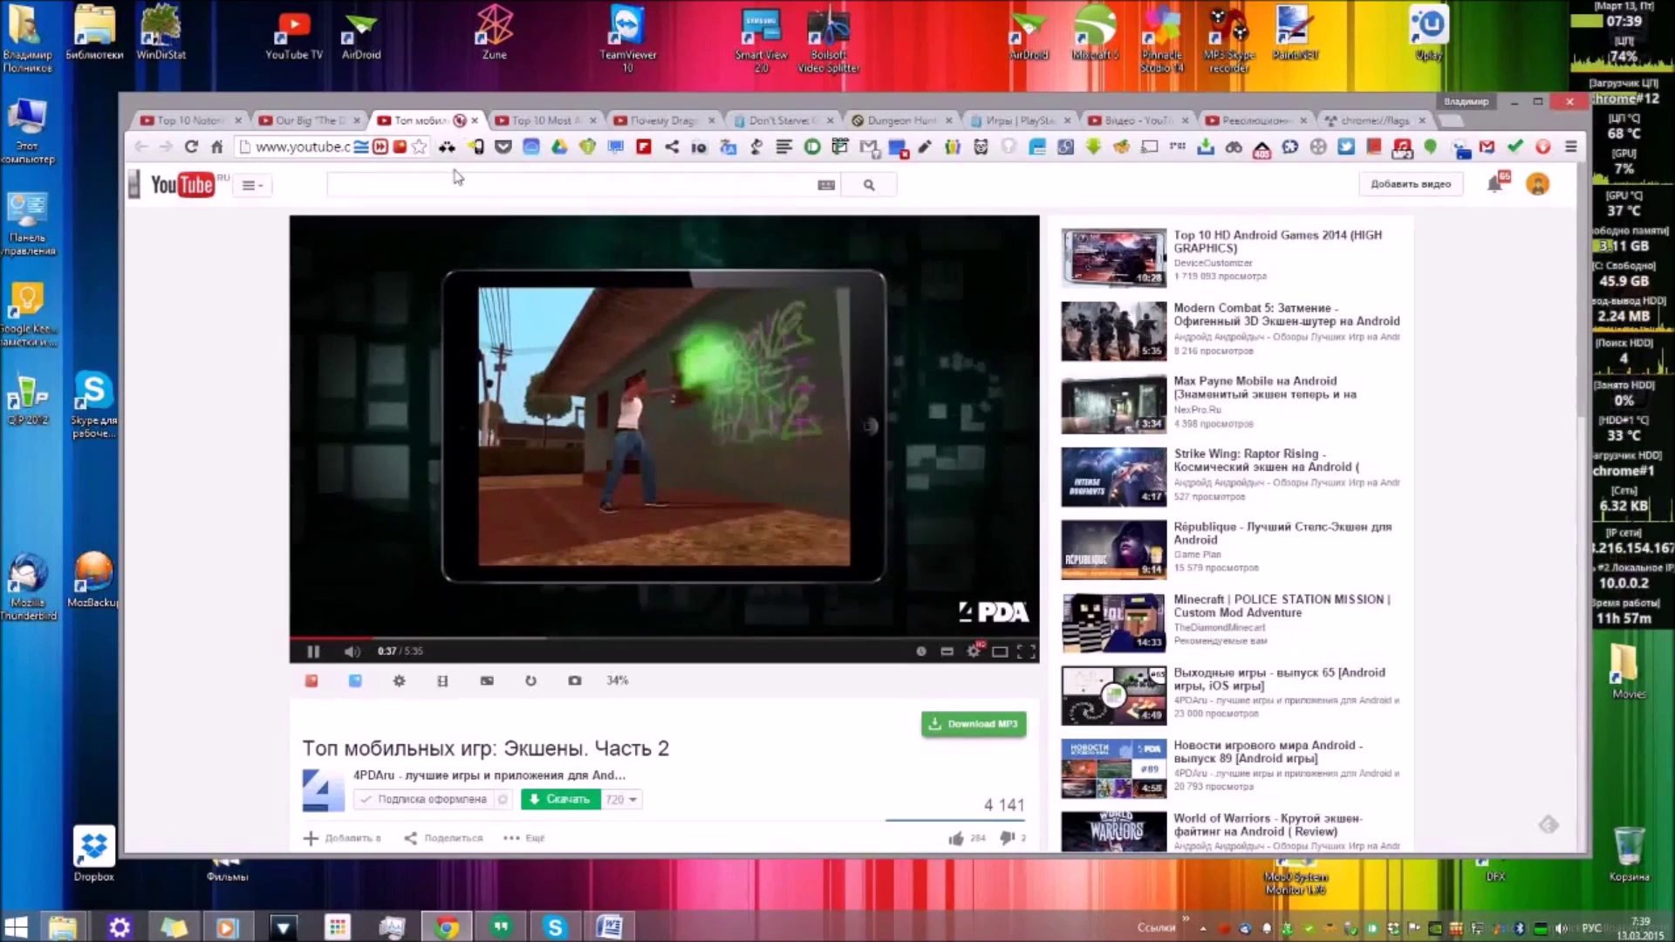
left_click(417, 381)
mouse_move(400, 654)
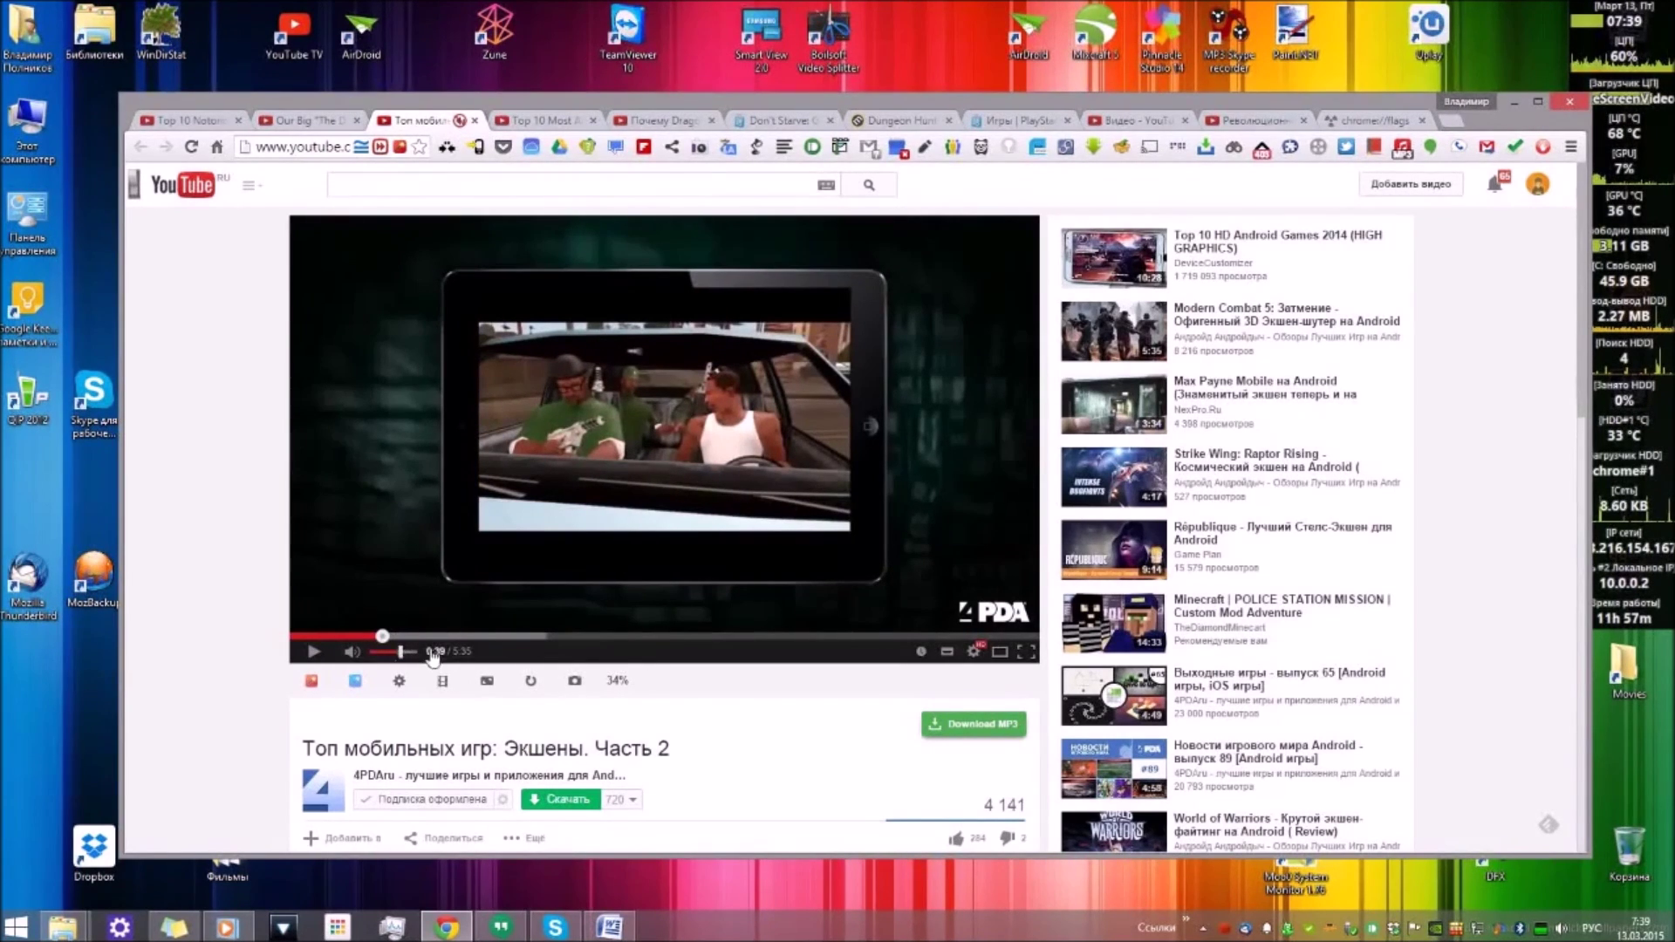
left_click(351, 651)
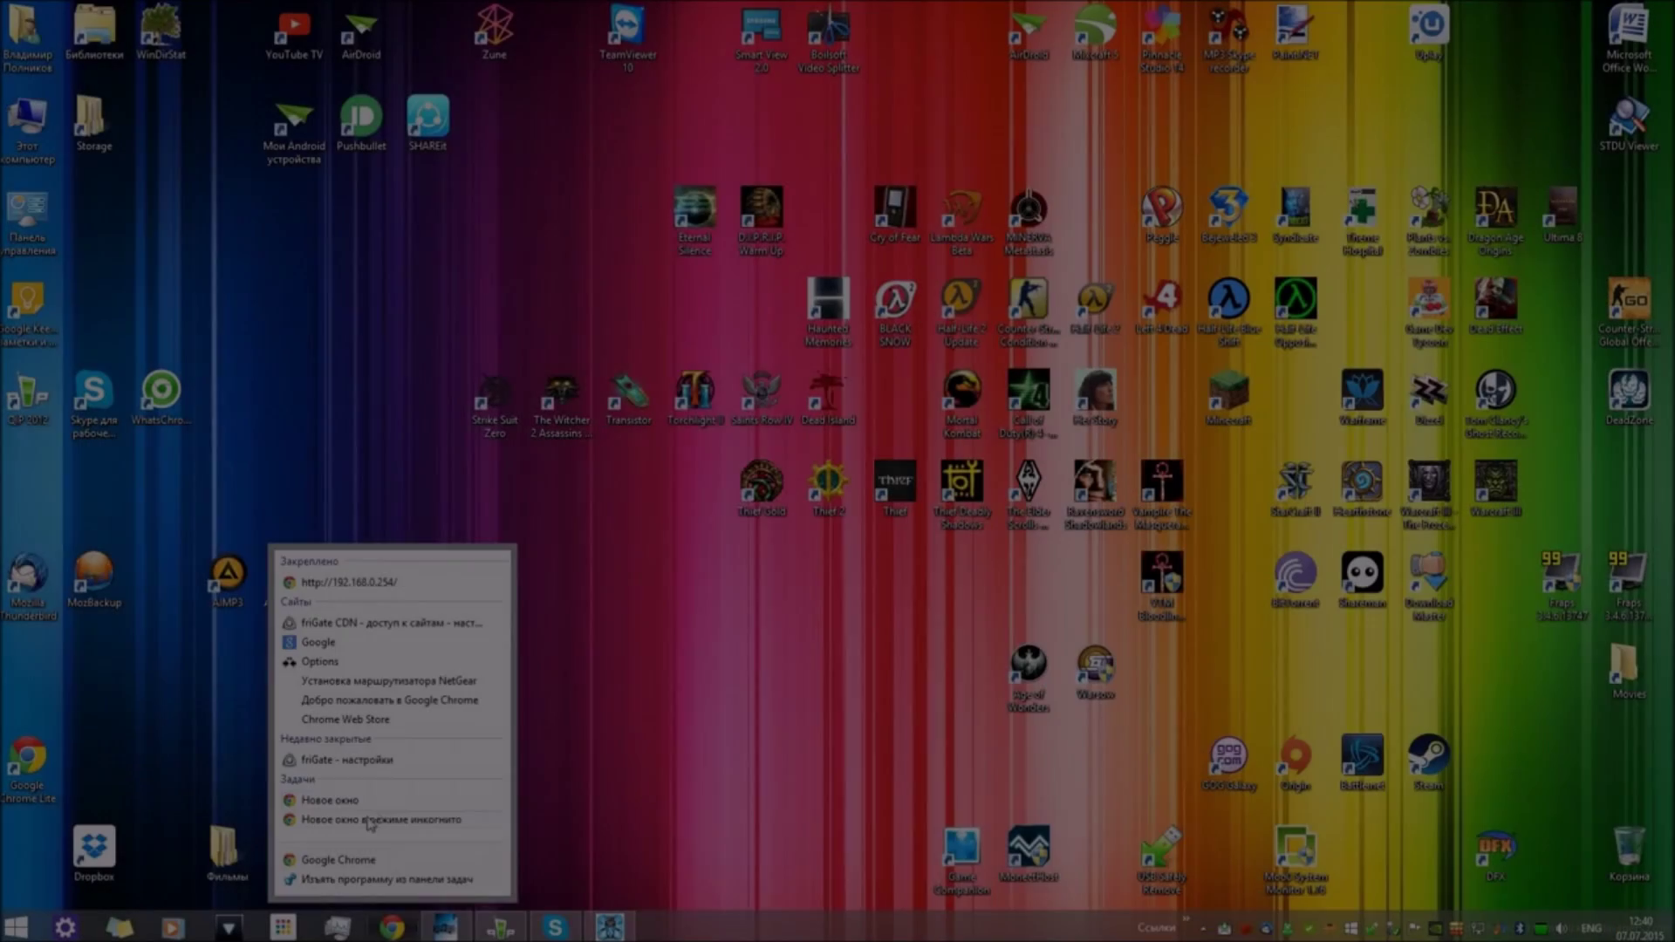
Step: Open a new Chrome incognito window and search Google for songza
left_click(373, 822)
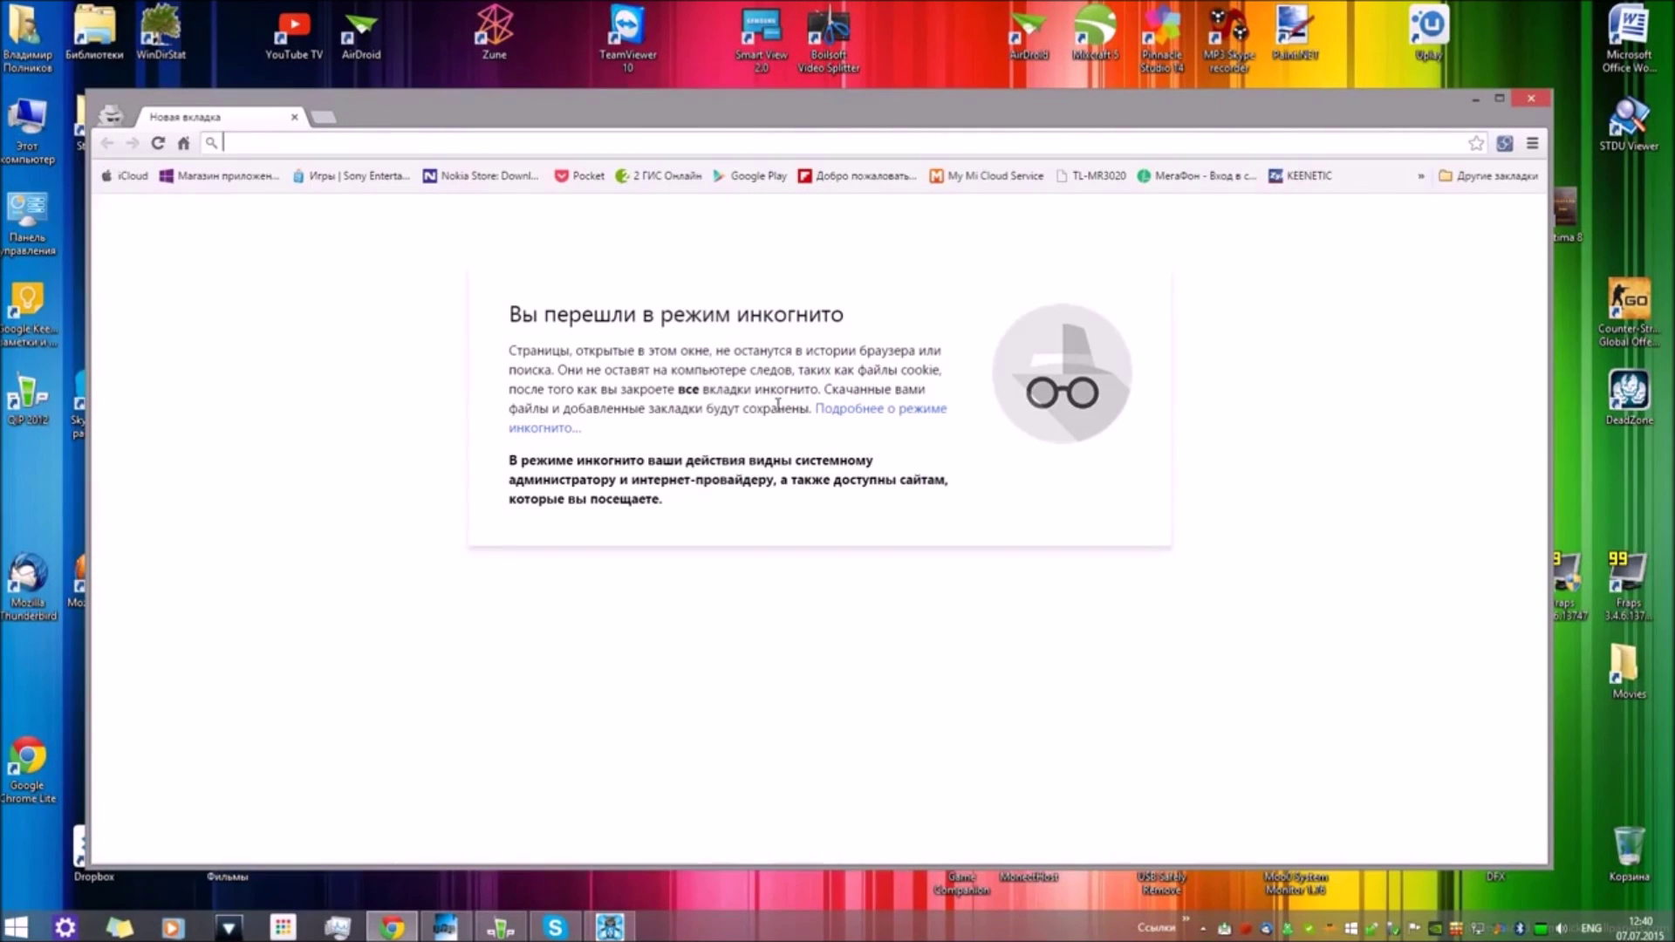
type("son")
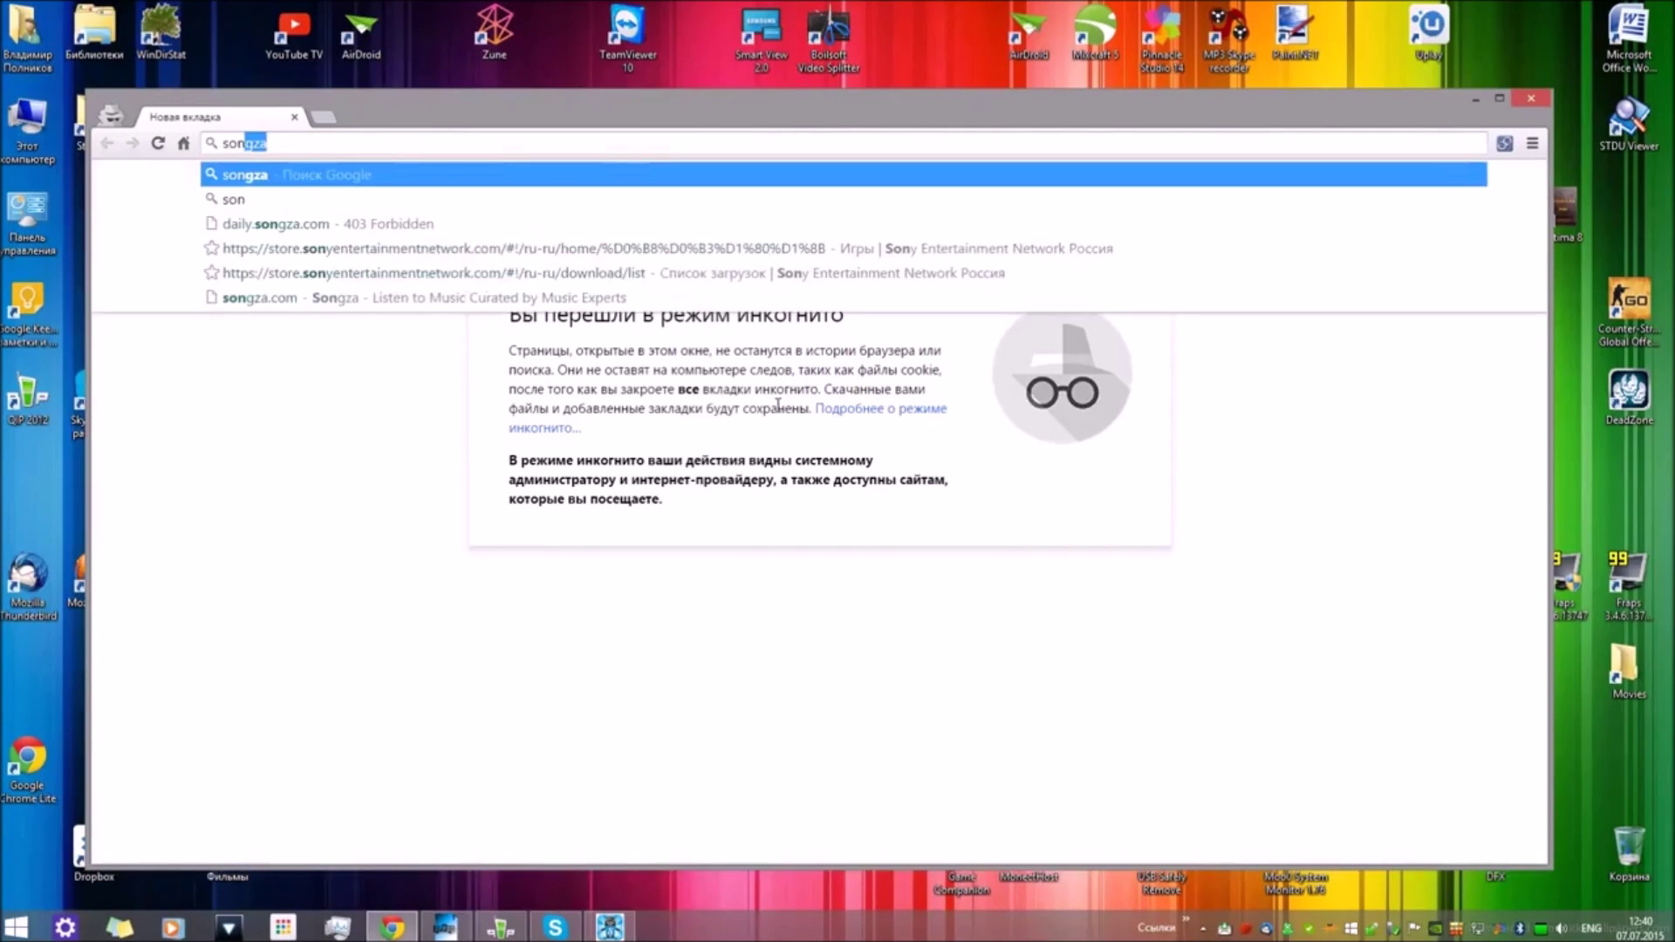
type("g")
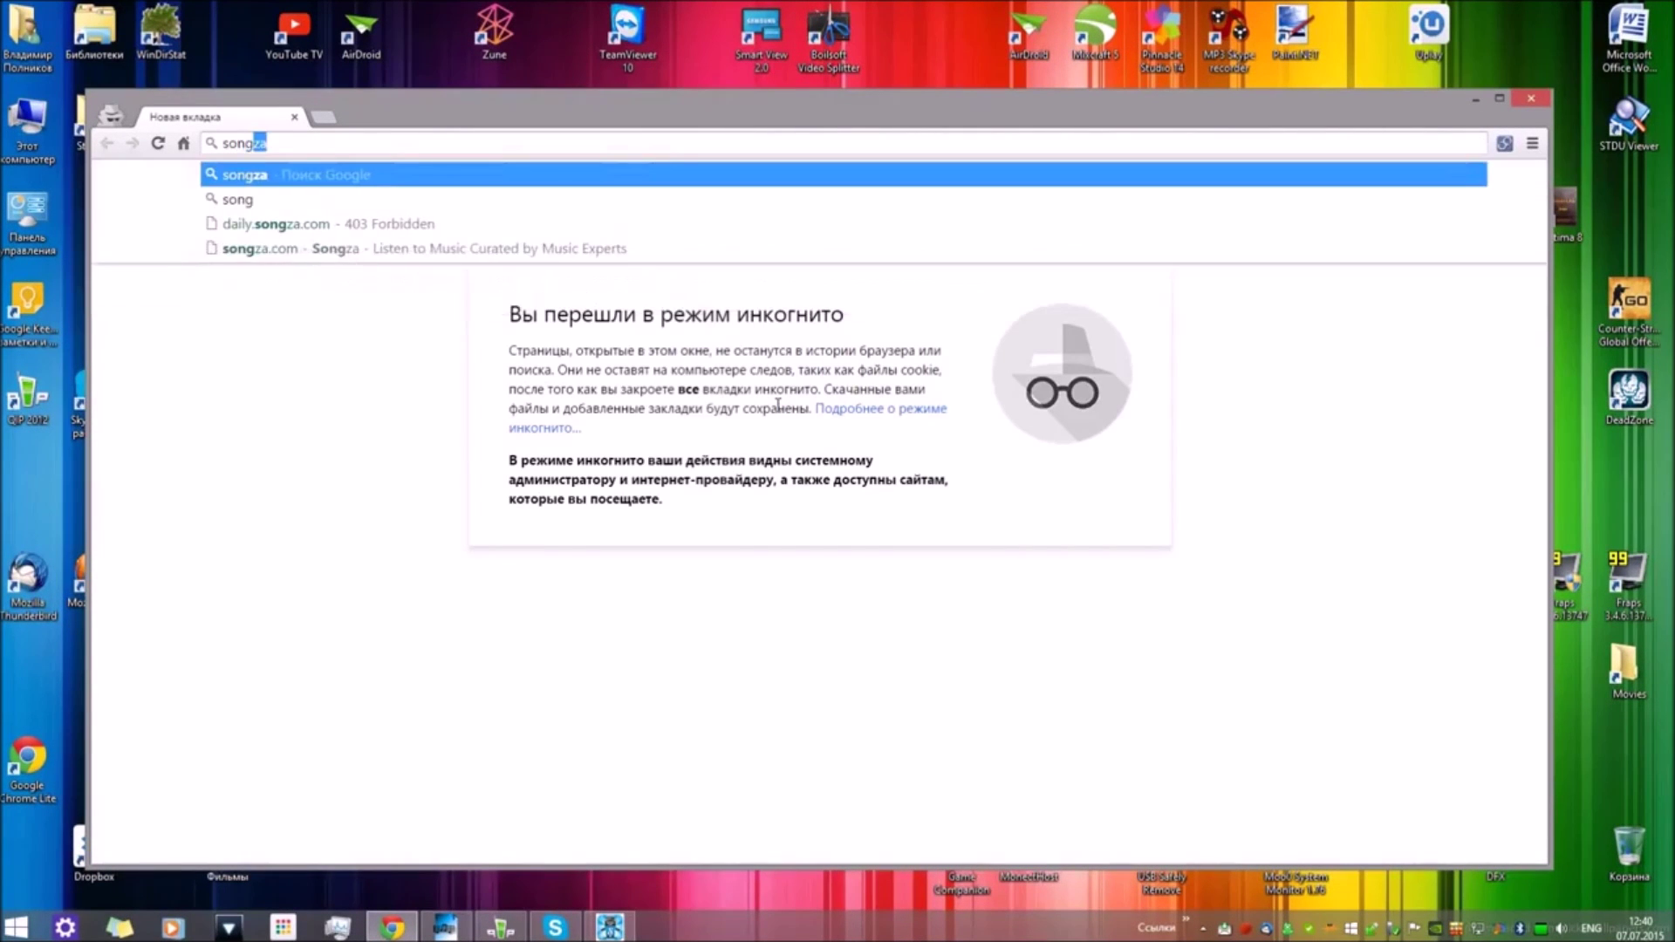
left_click(248, 177)
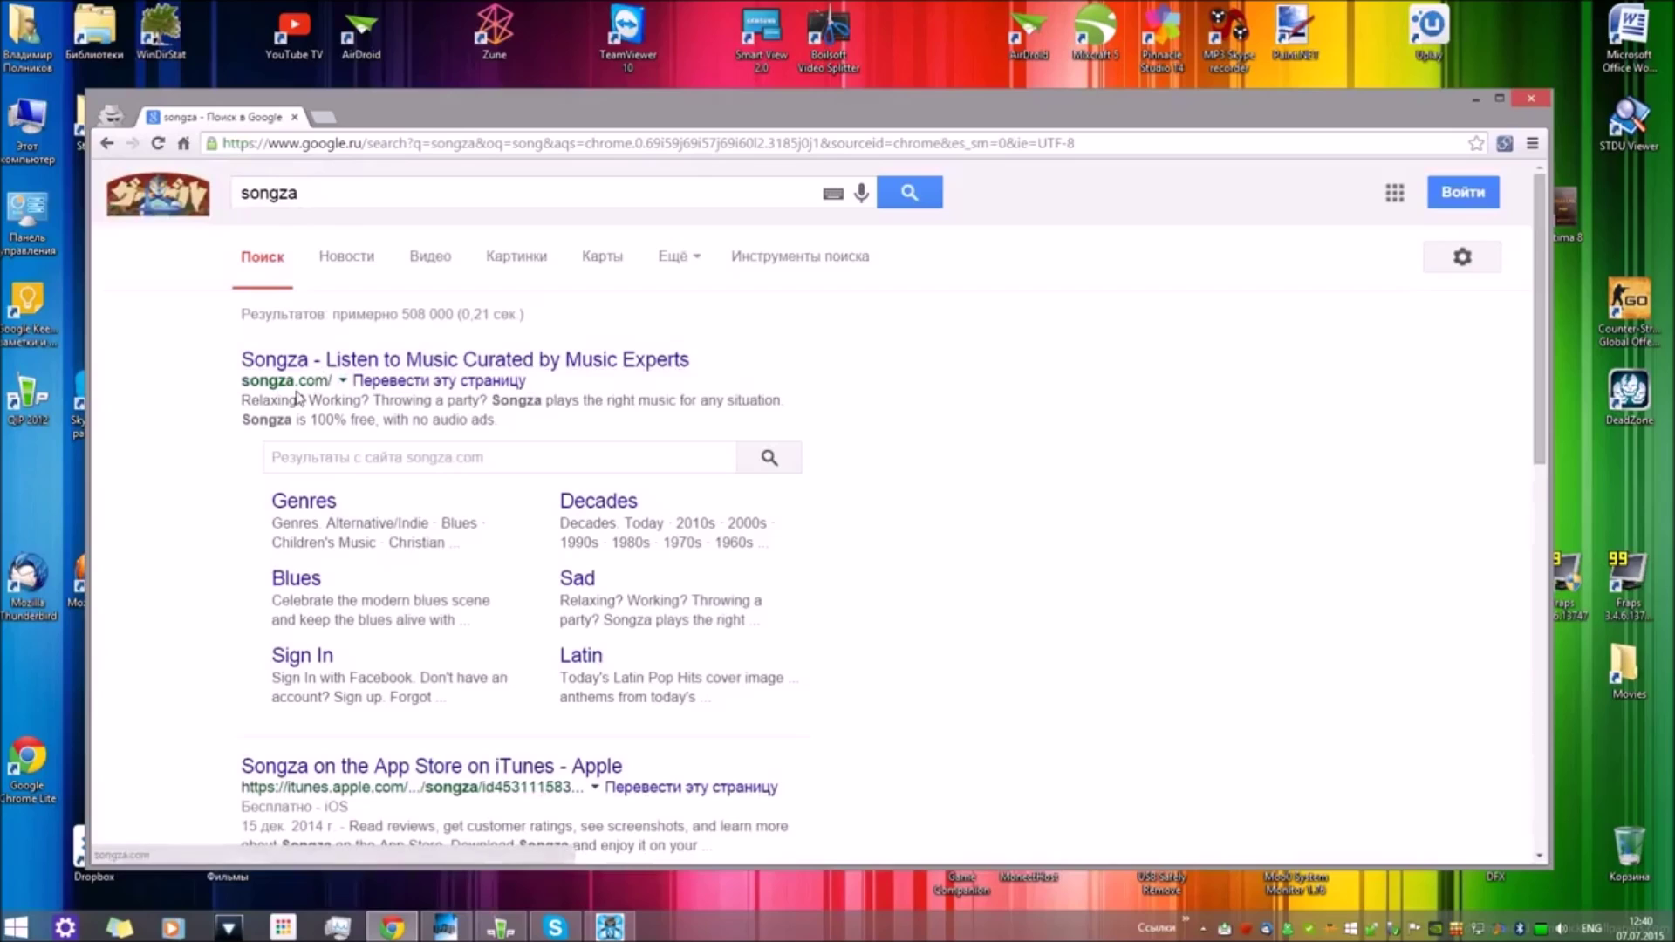
Step: Open the songza.com search result to check access to the site, and close both incognito tabs
left_click(318, 359)
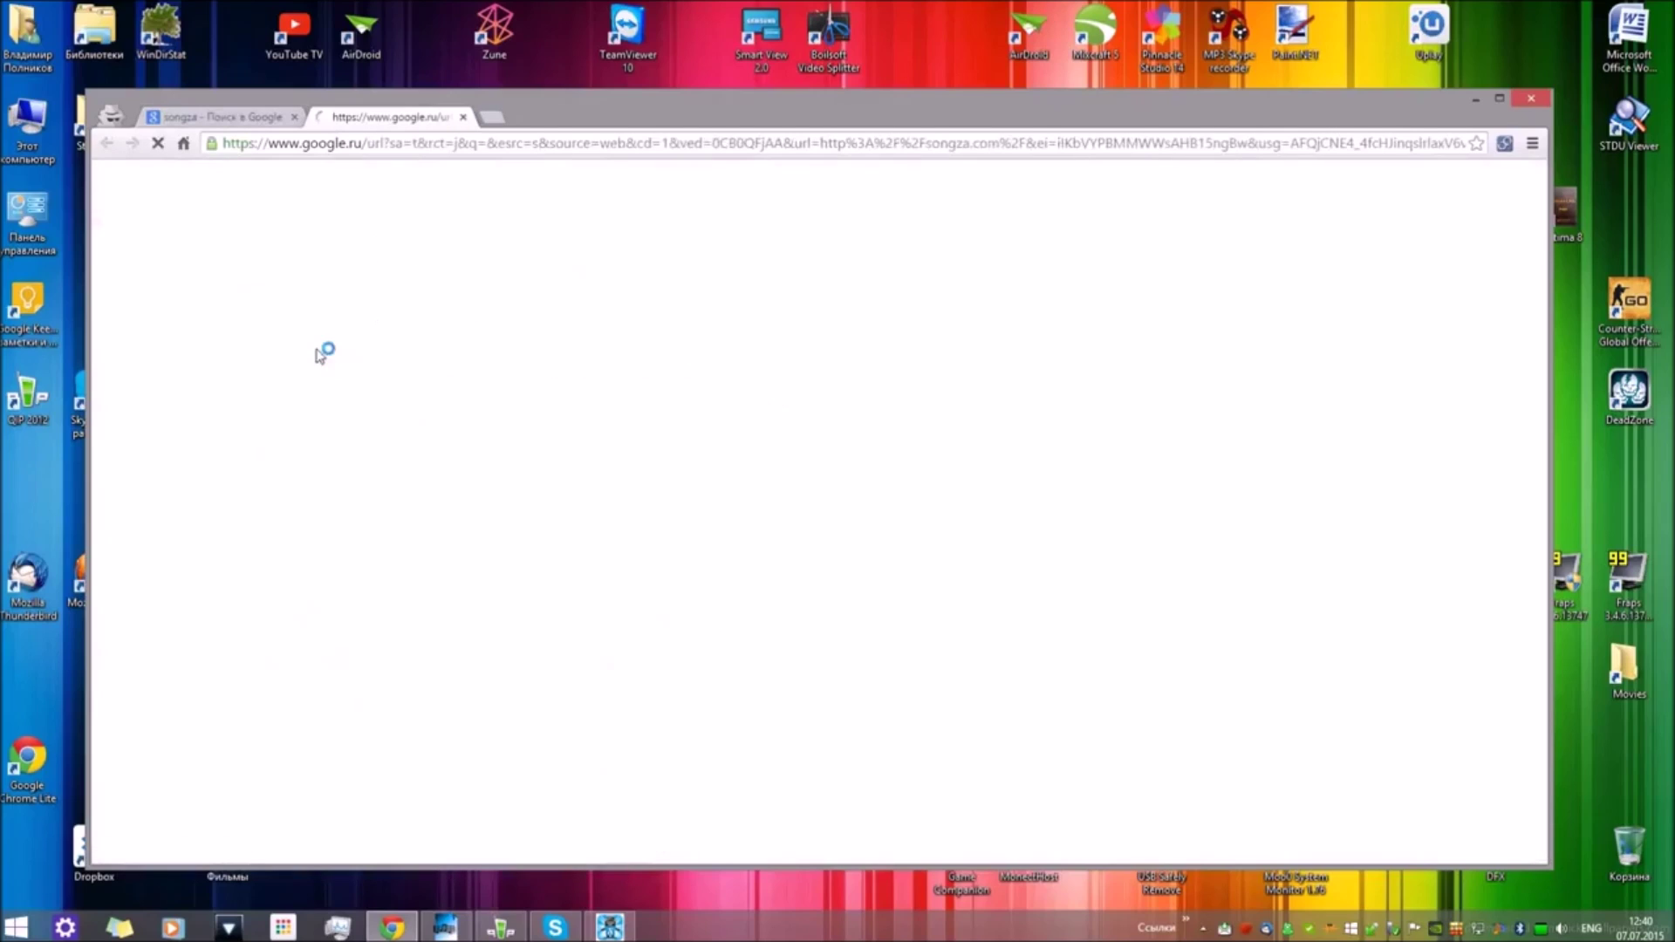
left_click(294, 116)
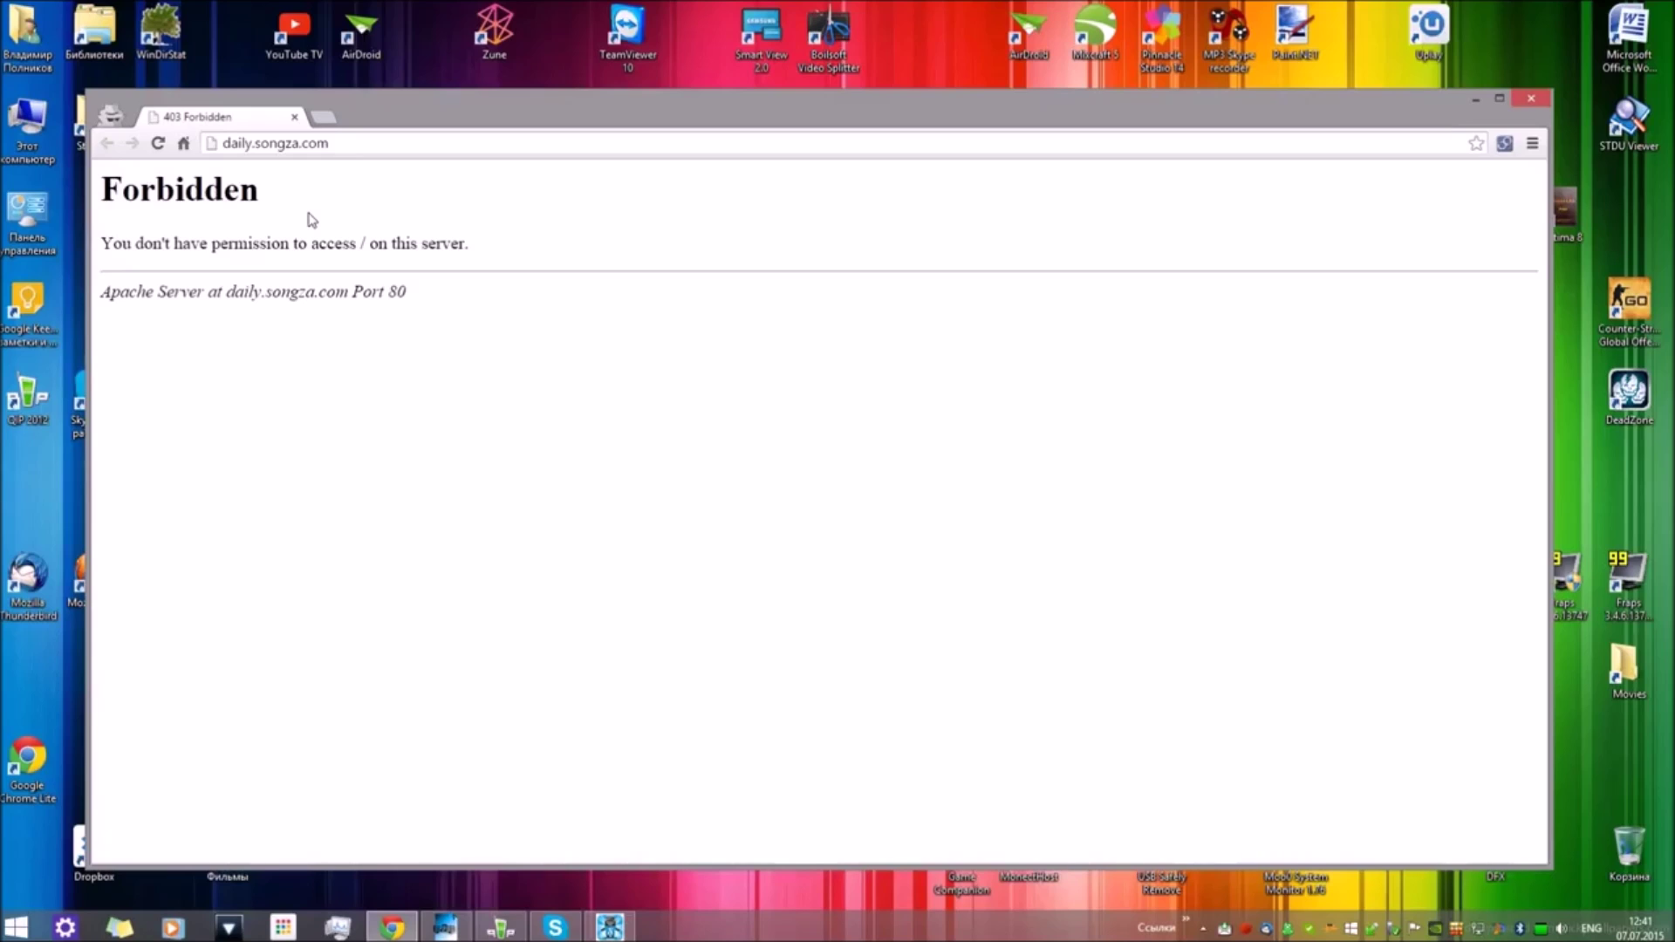
left_click(295, 117)
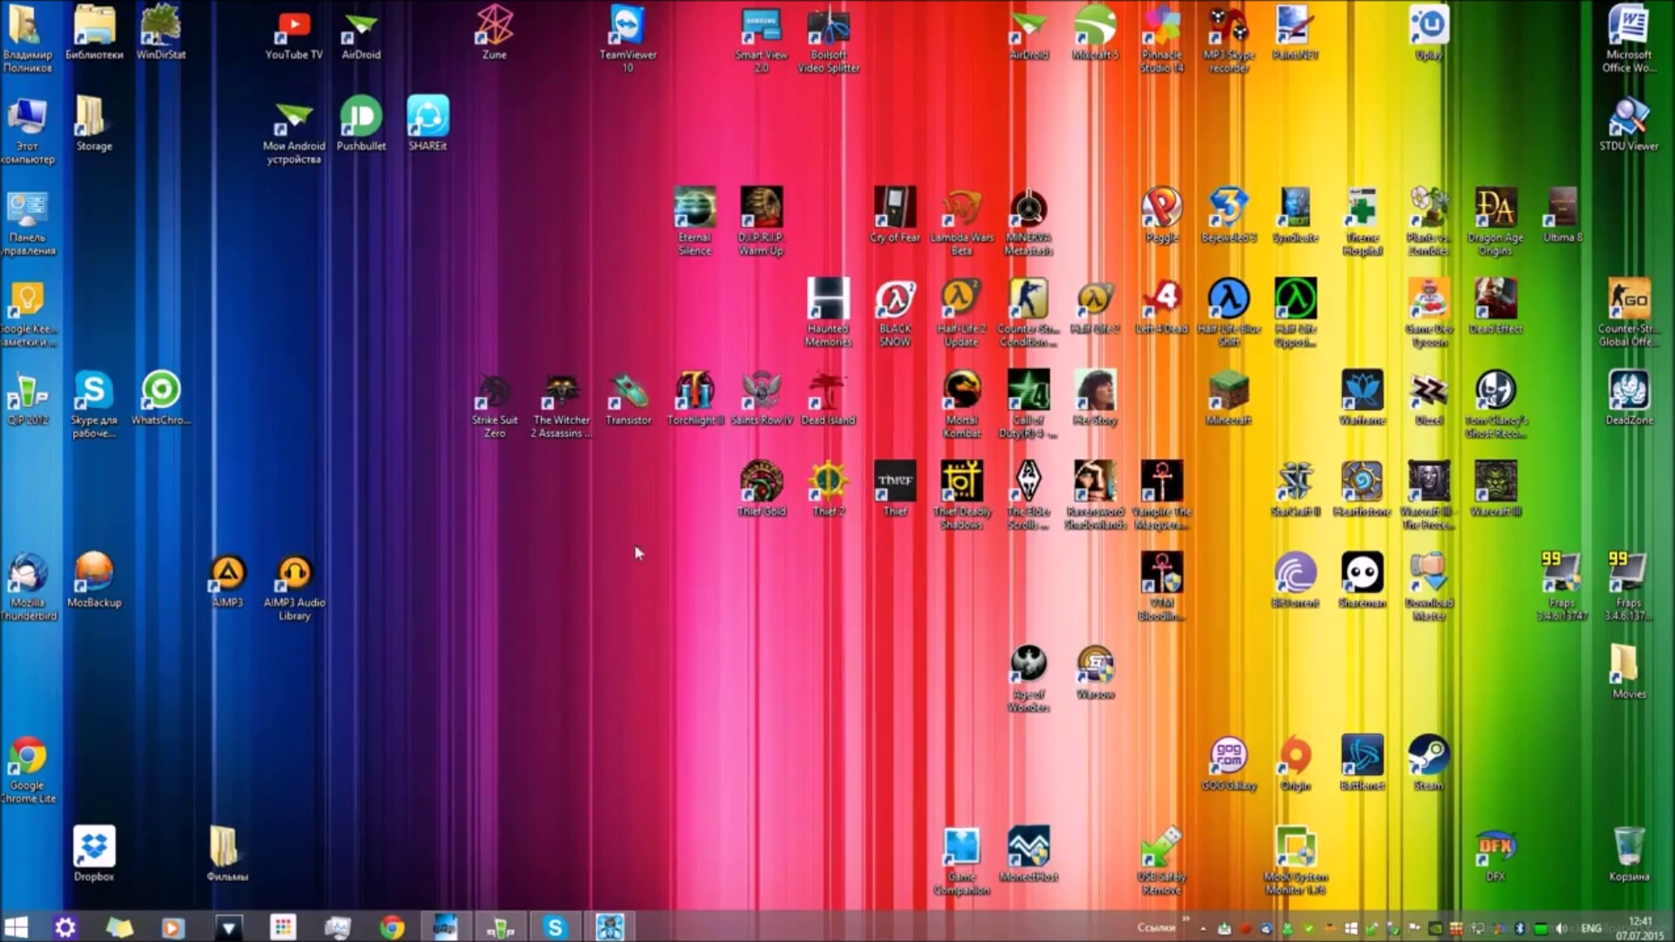
Step: Switch to the Songza app, maximize its window and open the Working/Studying (Instrumental Music) activity
left_click(610, 926)
left_click(1016, 164)
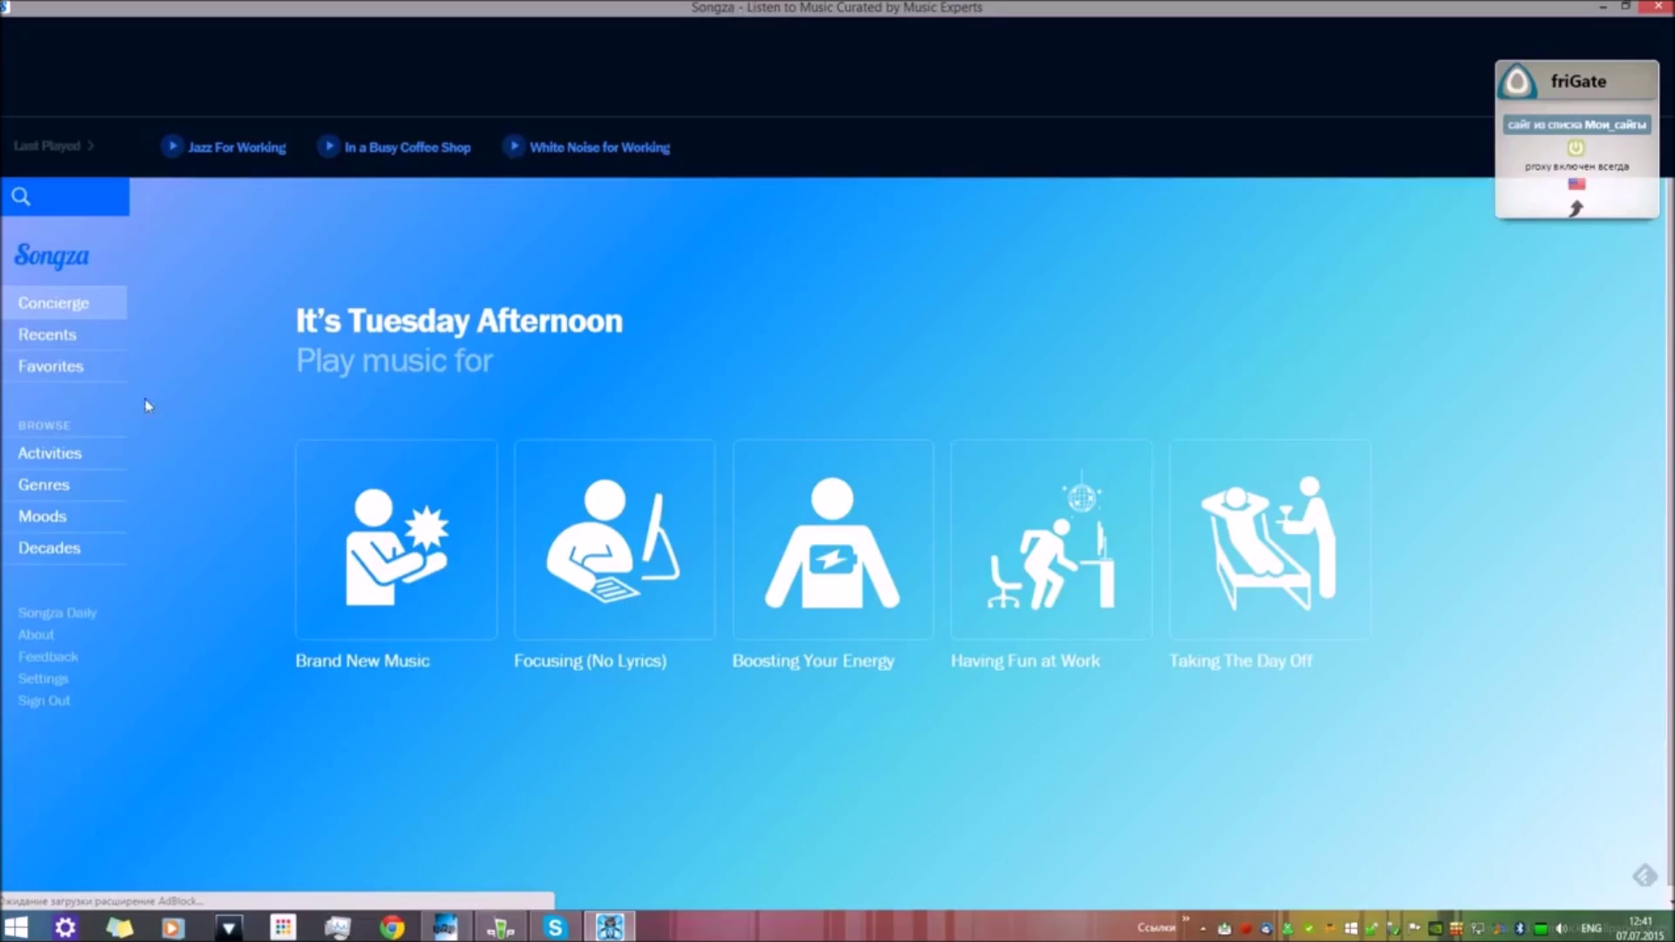
left_click(50, 458)
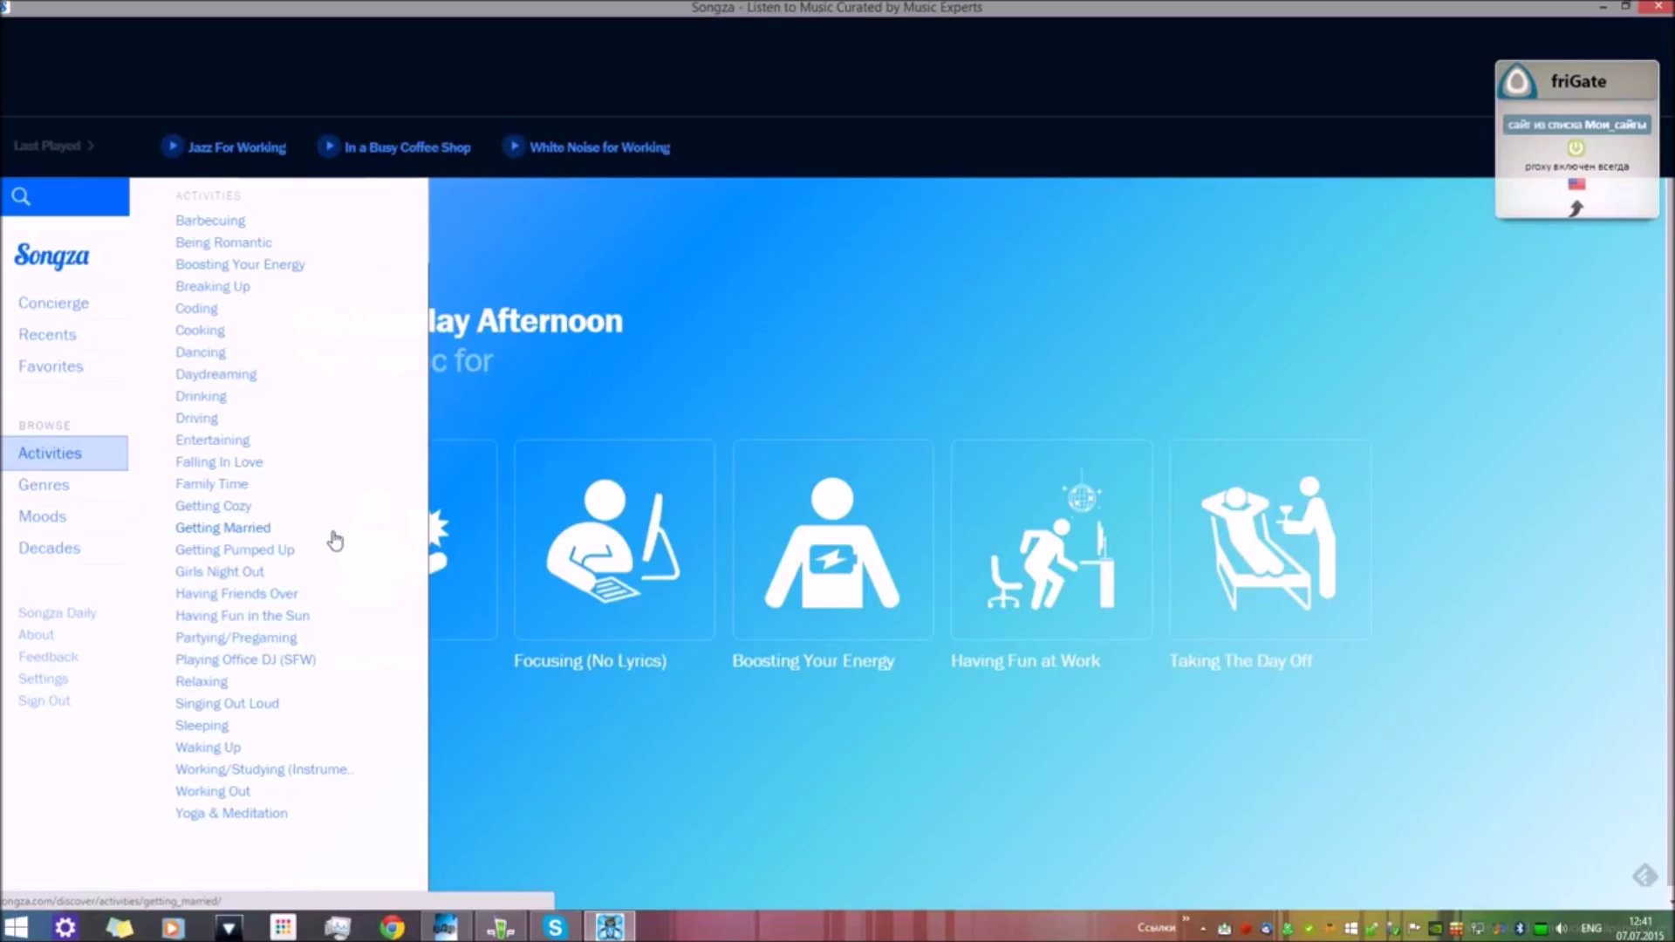
left_click(242, 772)
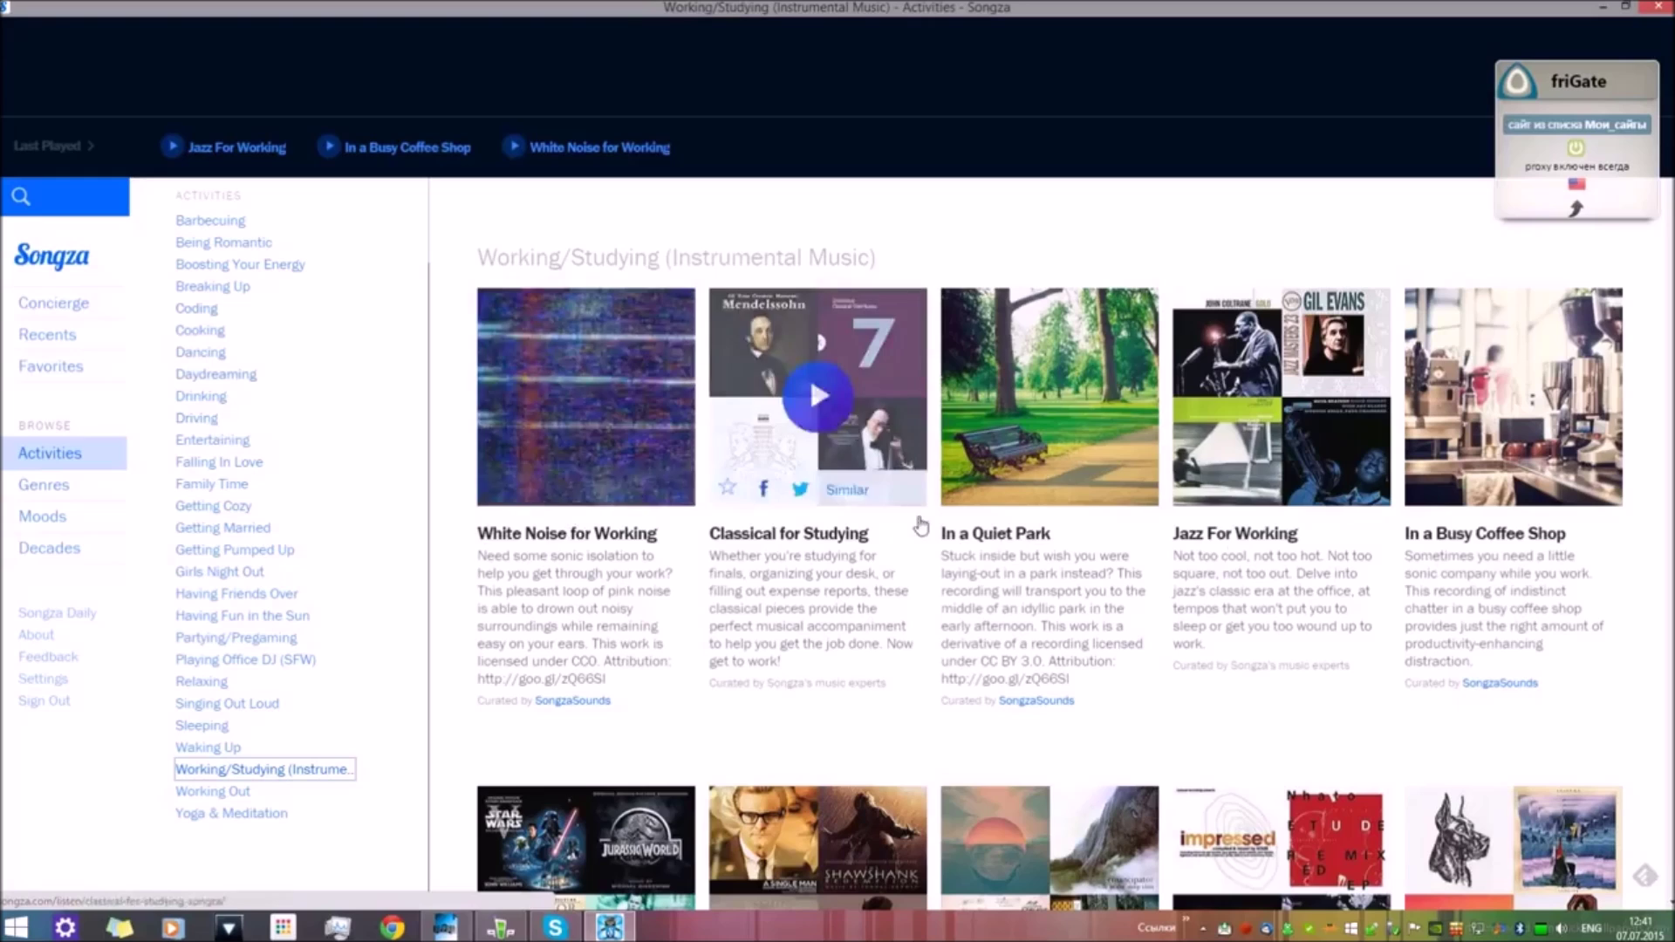
Step: Start the Jazz For Working playlist and pause its playback
mouse_move(1314, 446)
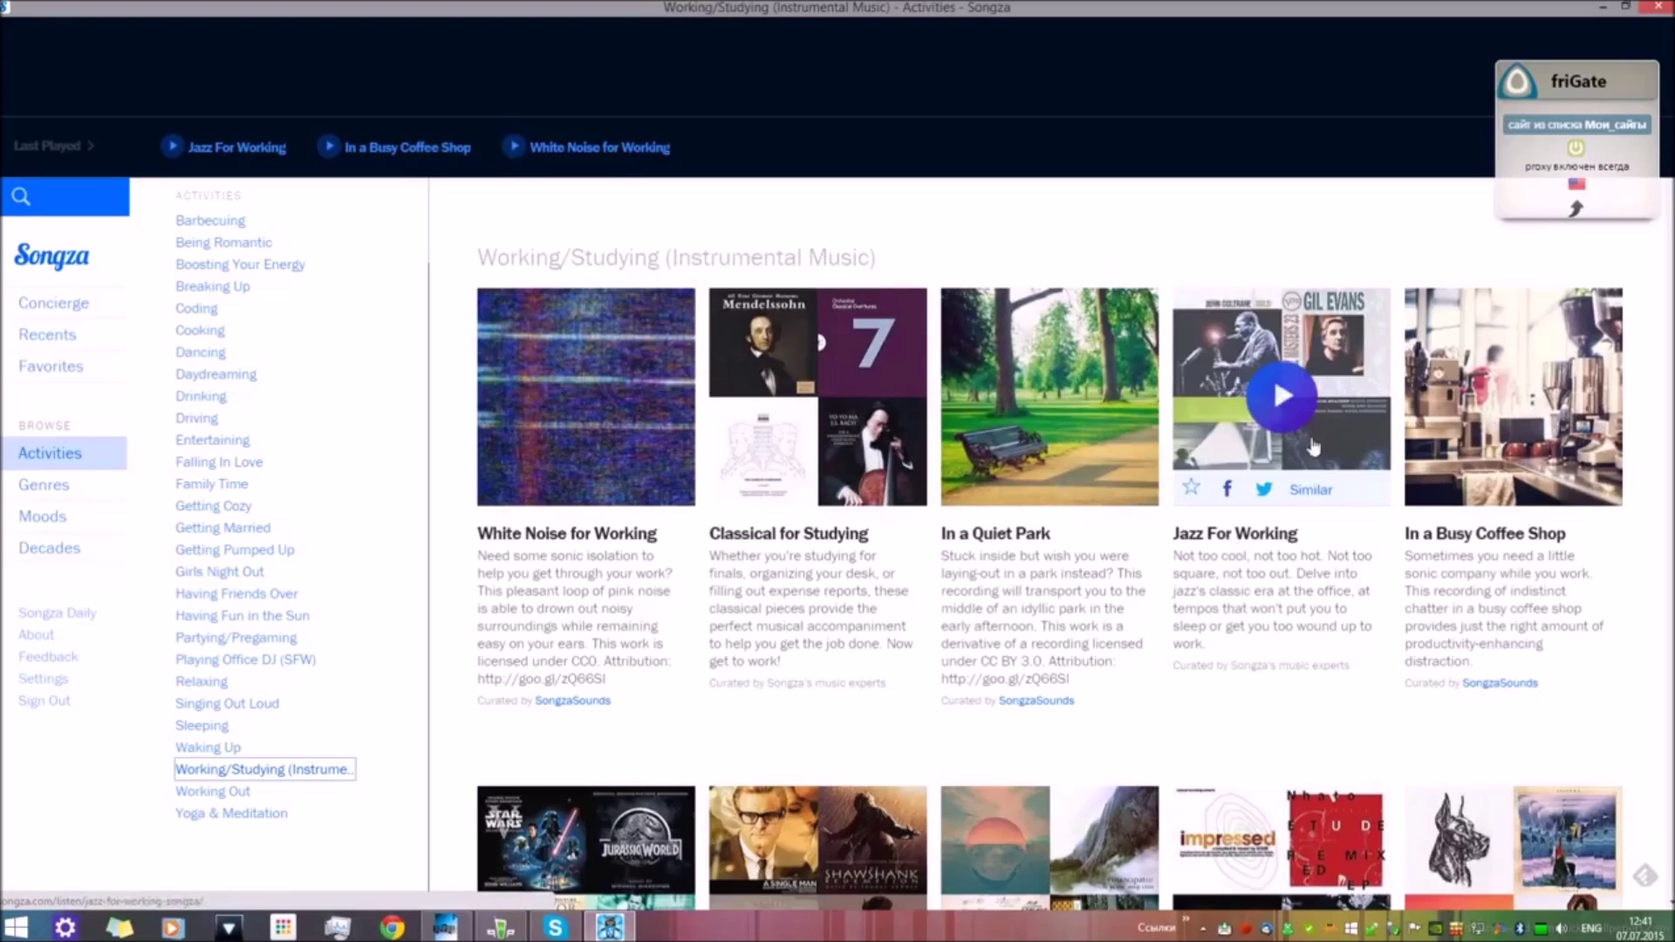
left_click(1286, 403)
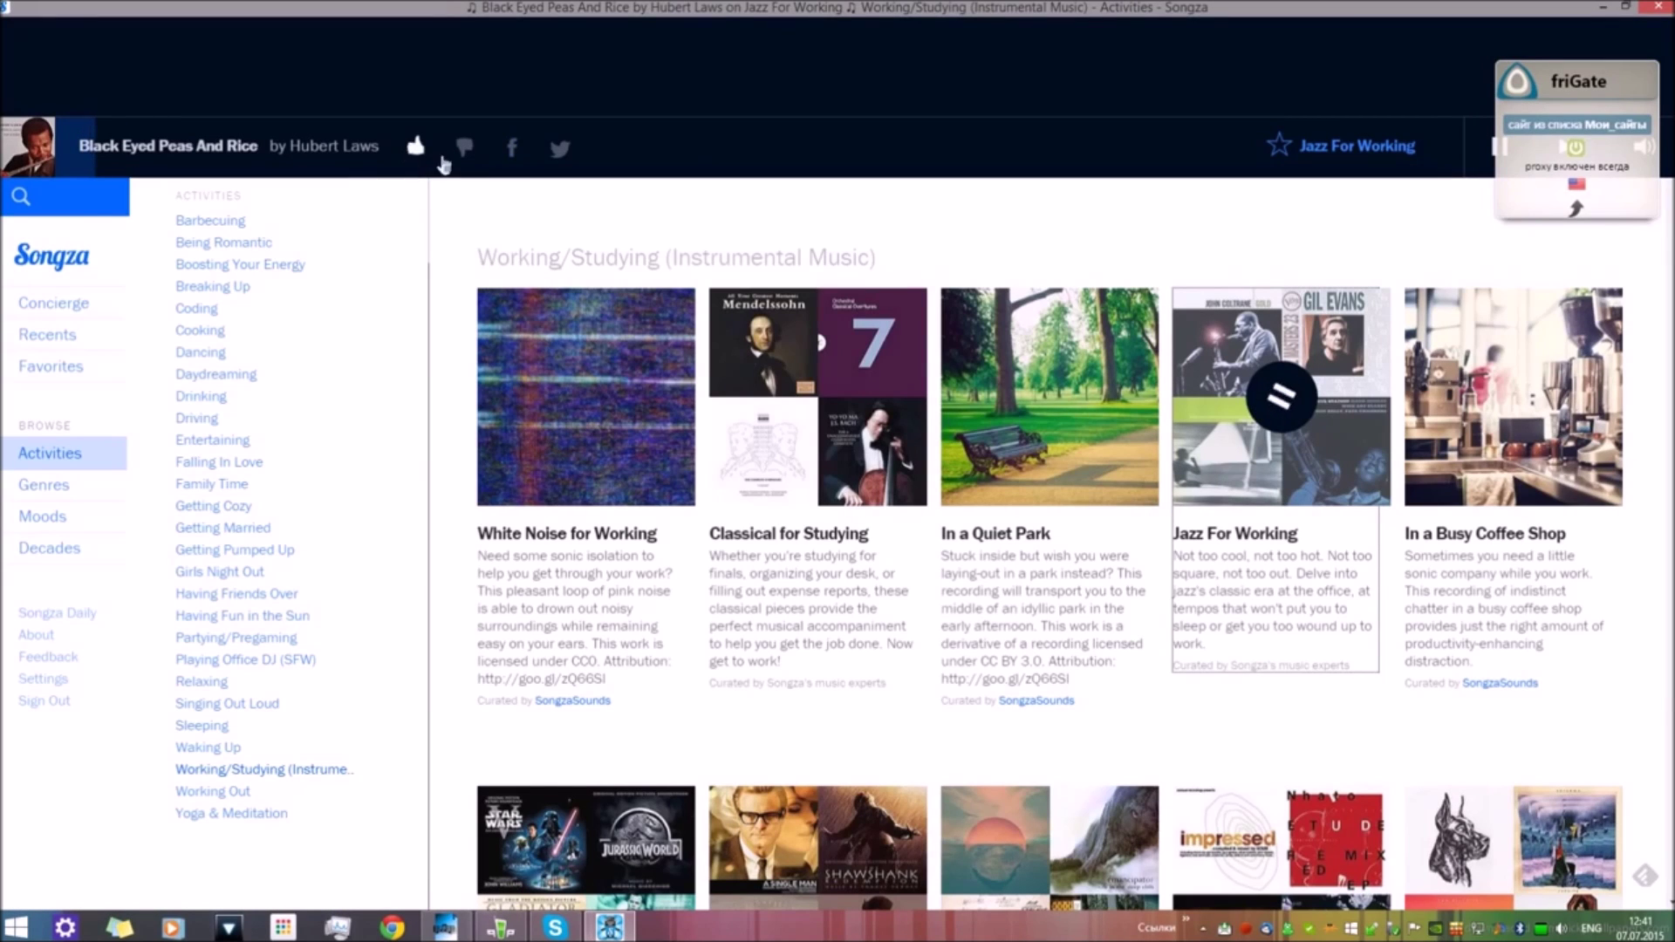
left_click(1308, 400)
Step: Restore the Songza window to its smaller size, switch the friGate proxy to the UK server, and close the window
double_click(1012, 7)
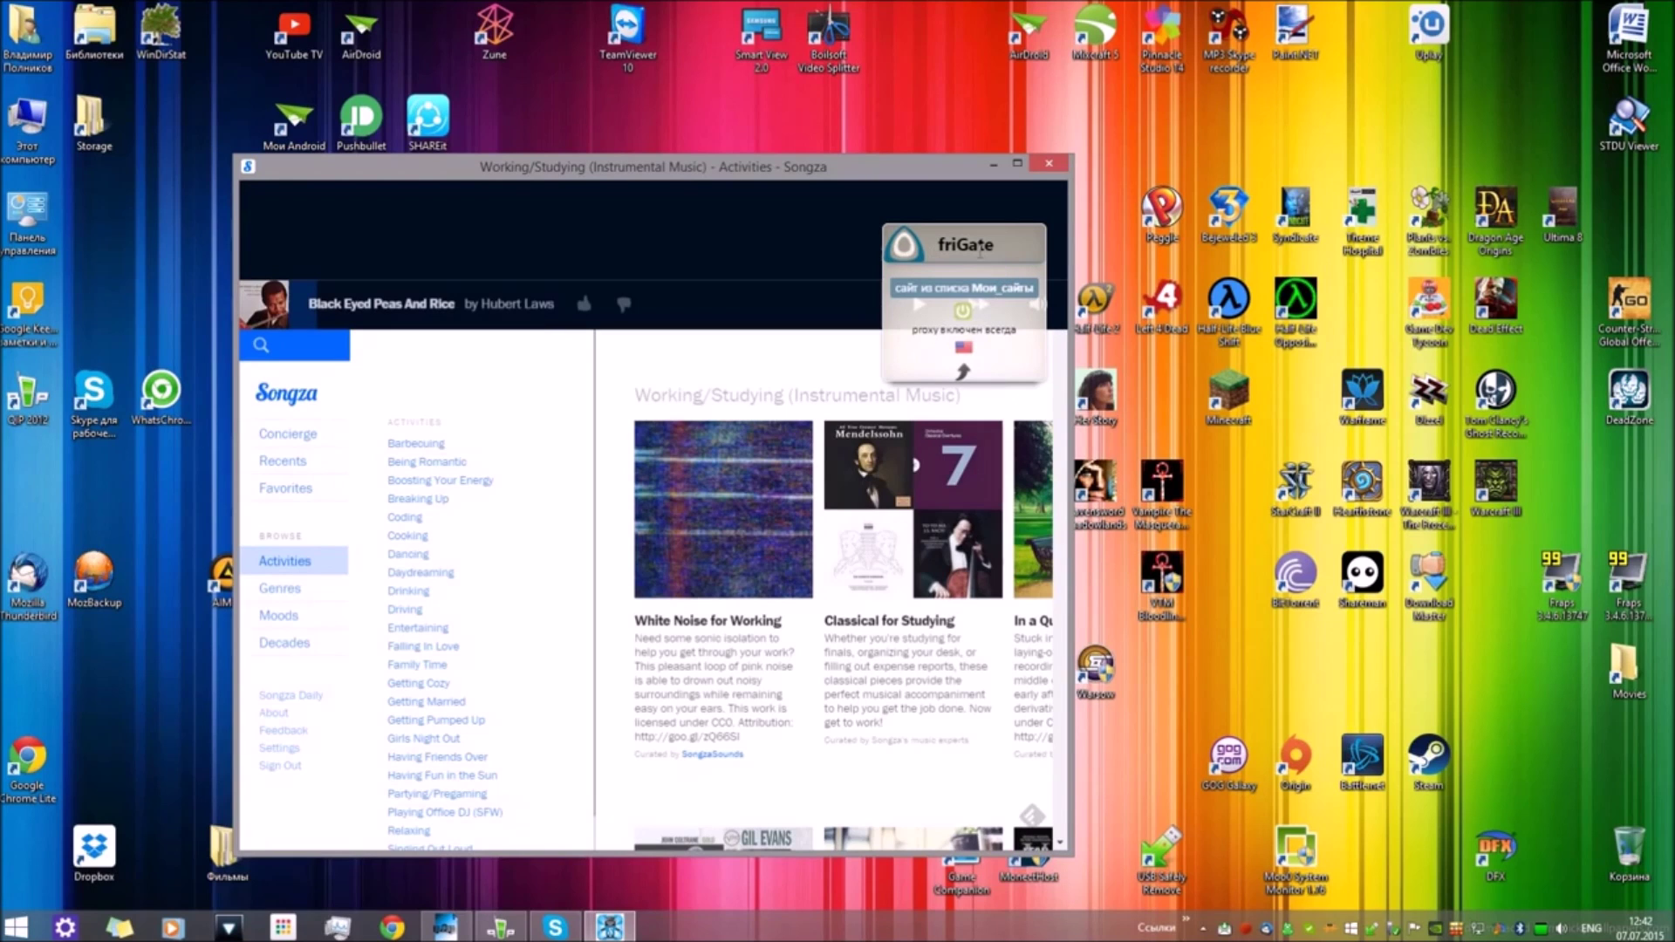
mouse_move(966, 359)
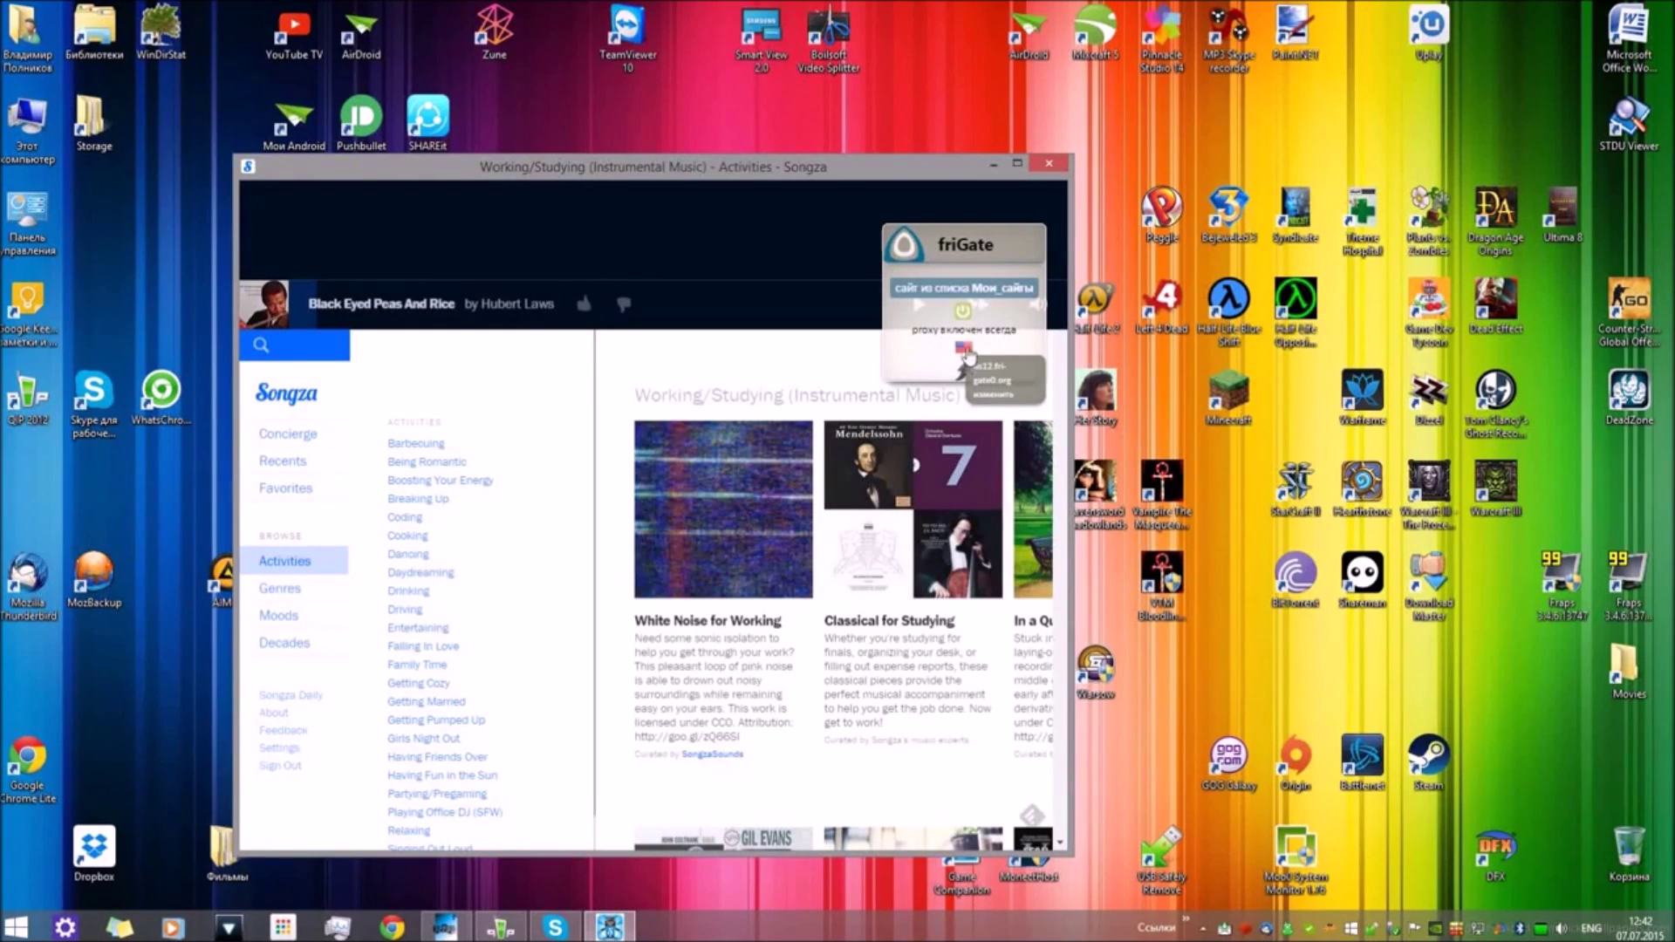
left_click(962, 351)
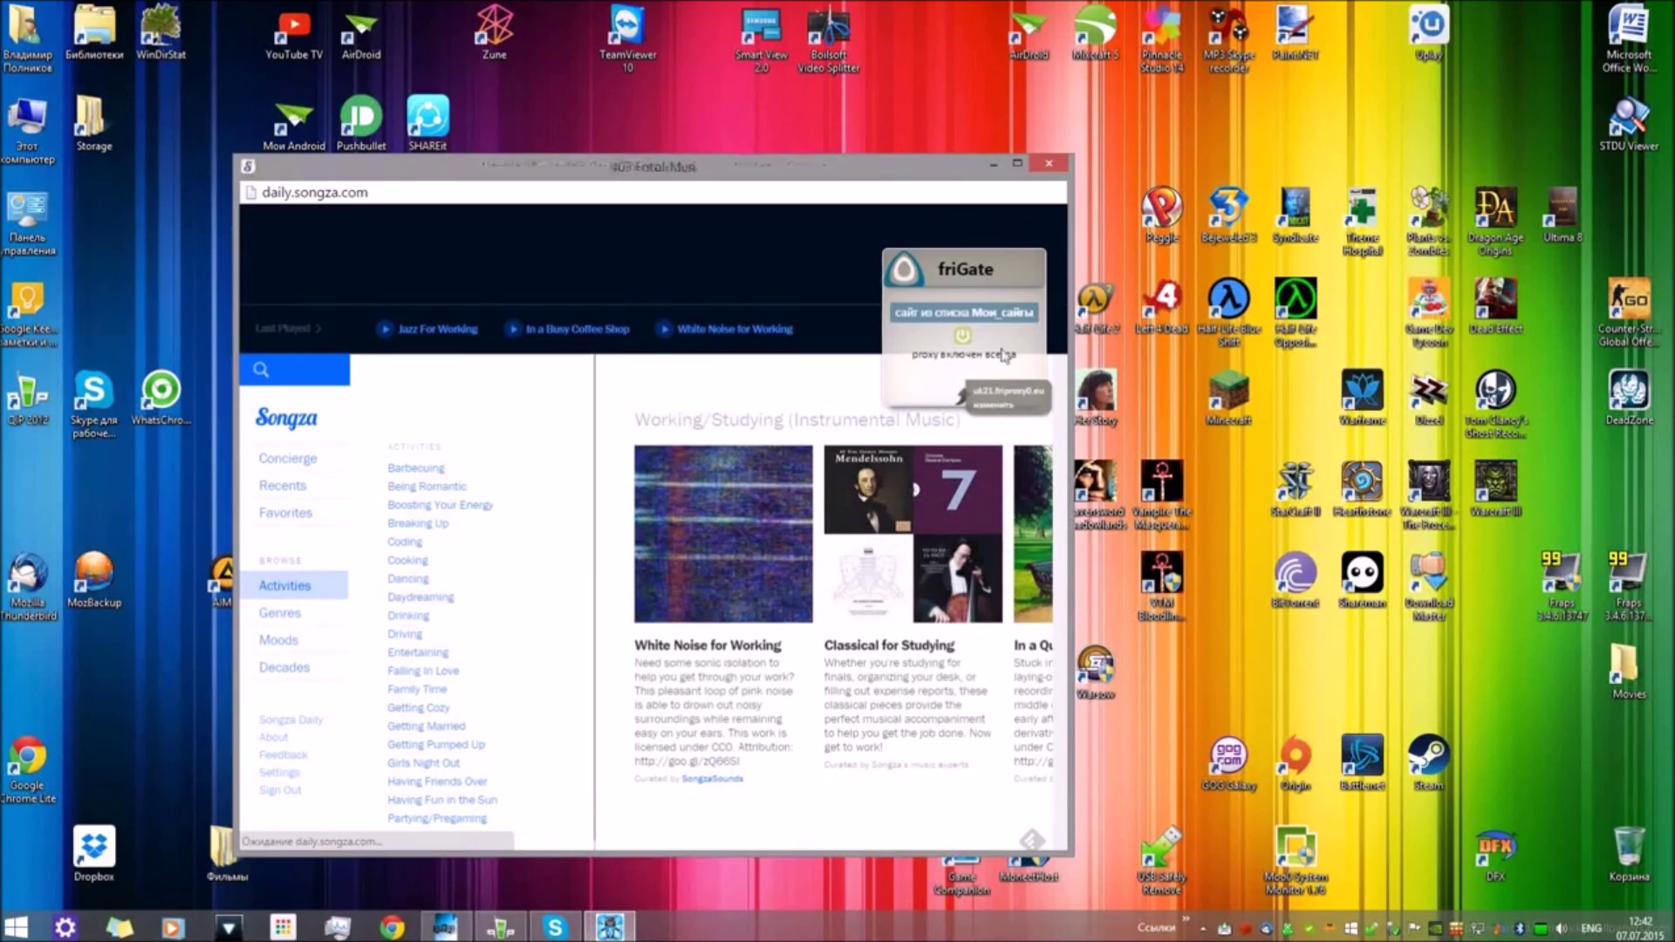
mouse_move(964, 390)
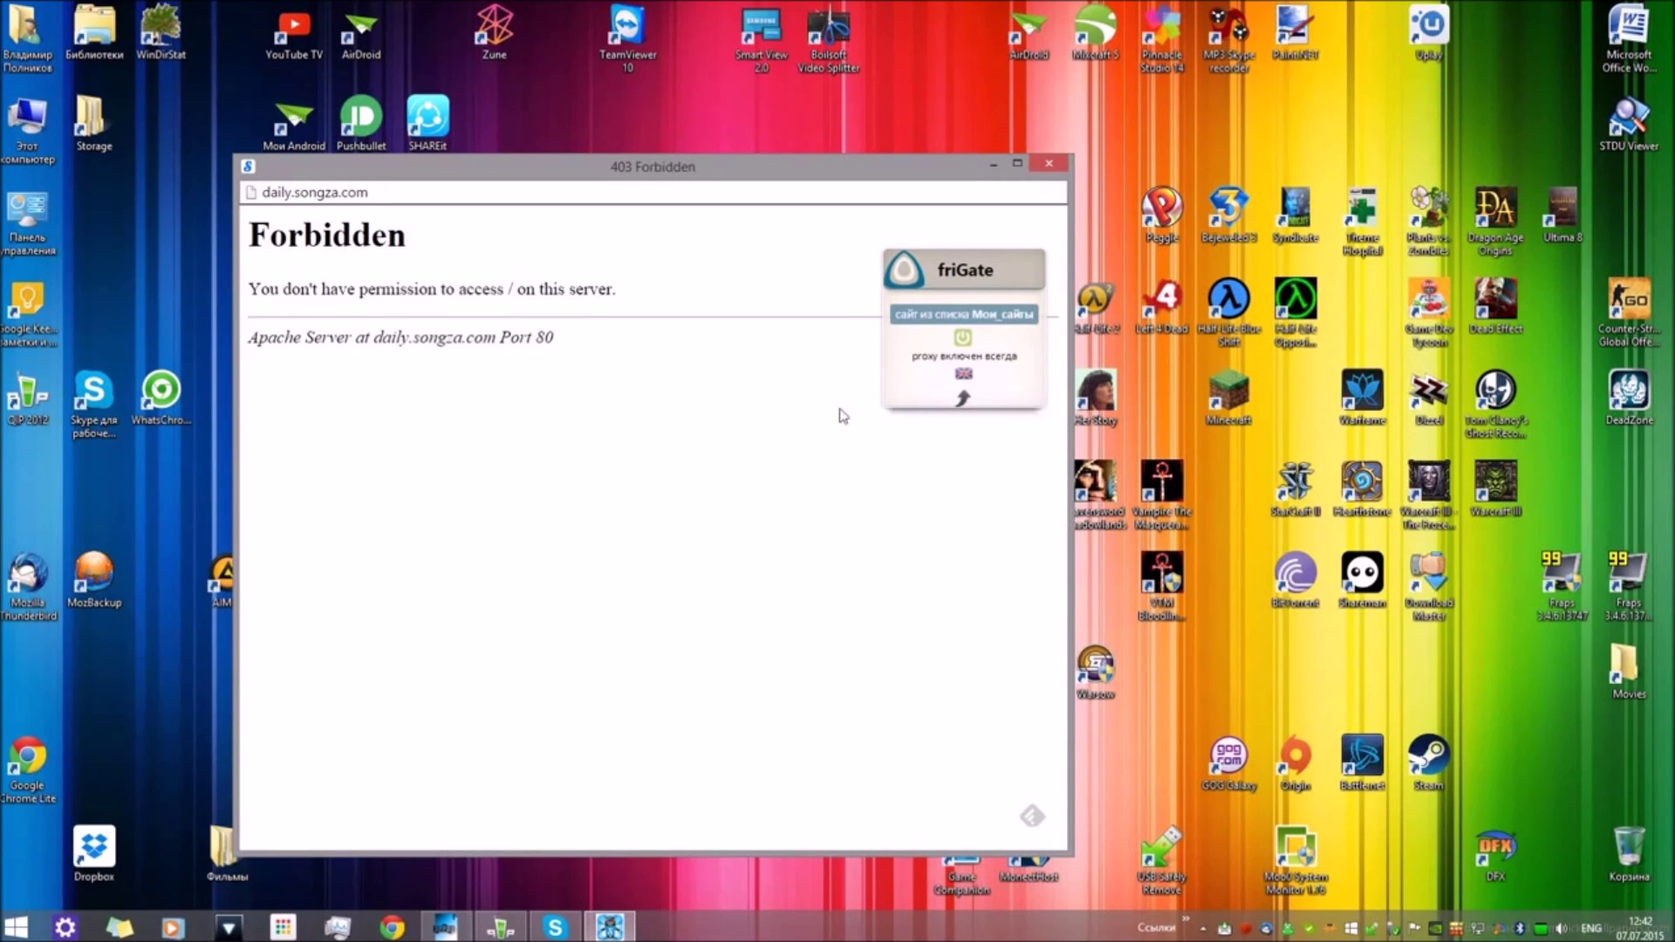
left_click(1049, 164)
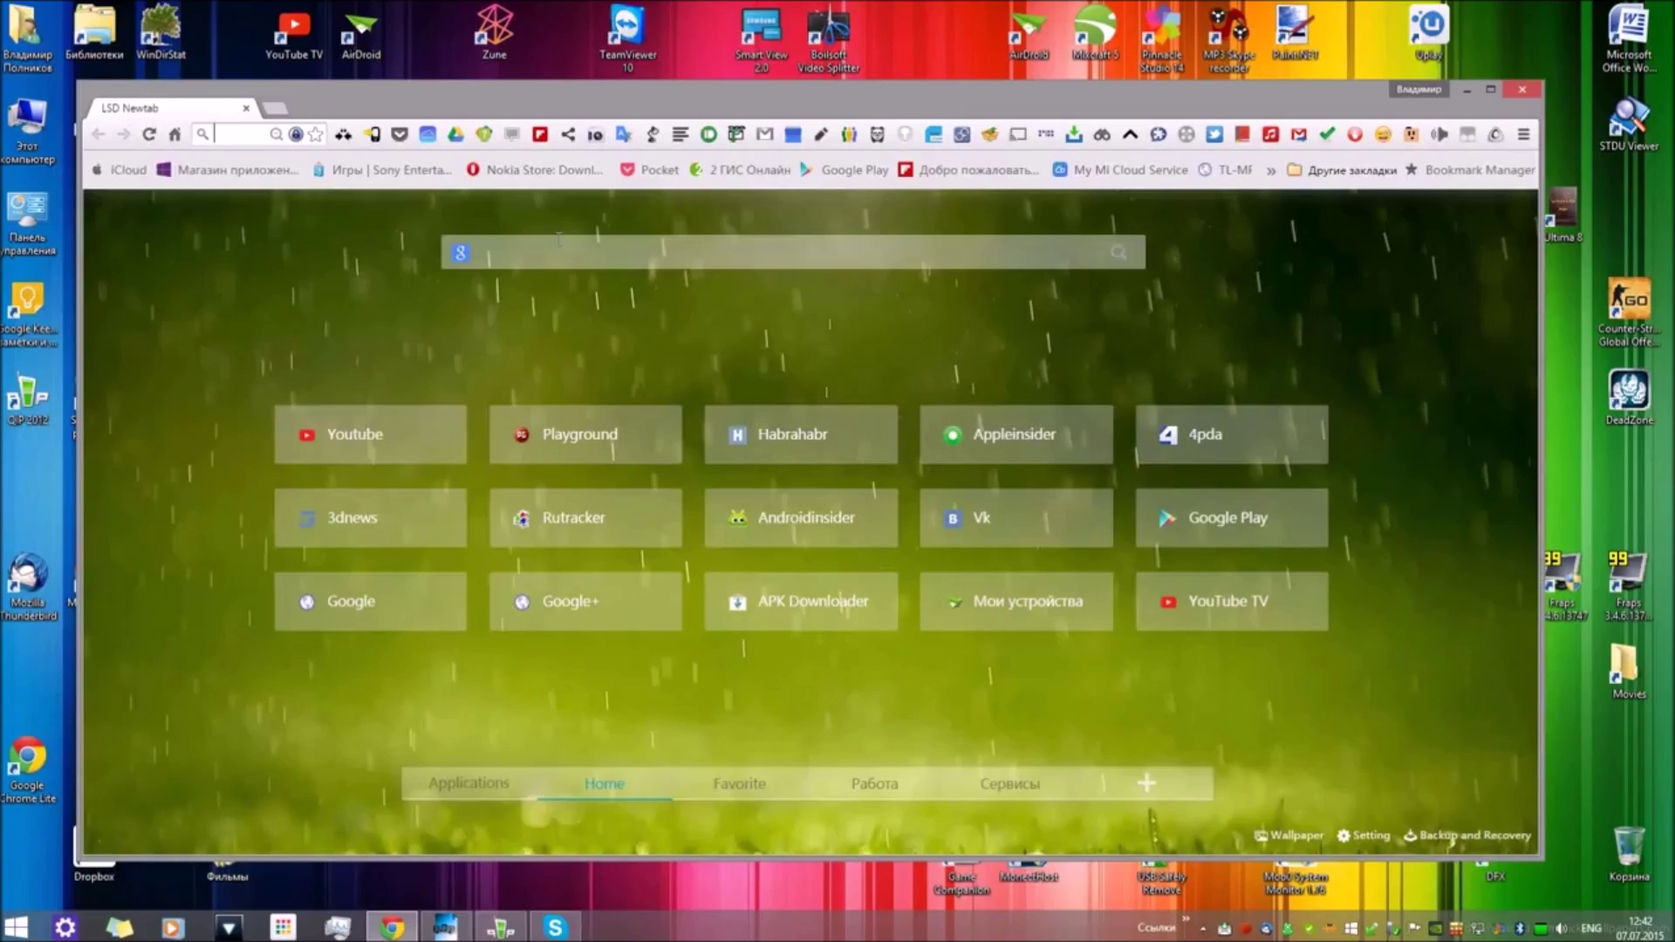
Step: Open Google from the new-tab page, dismissing the developer-mode extensions warning, and open the friGate CDN extension's options in another tab
left_click(371, 602)
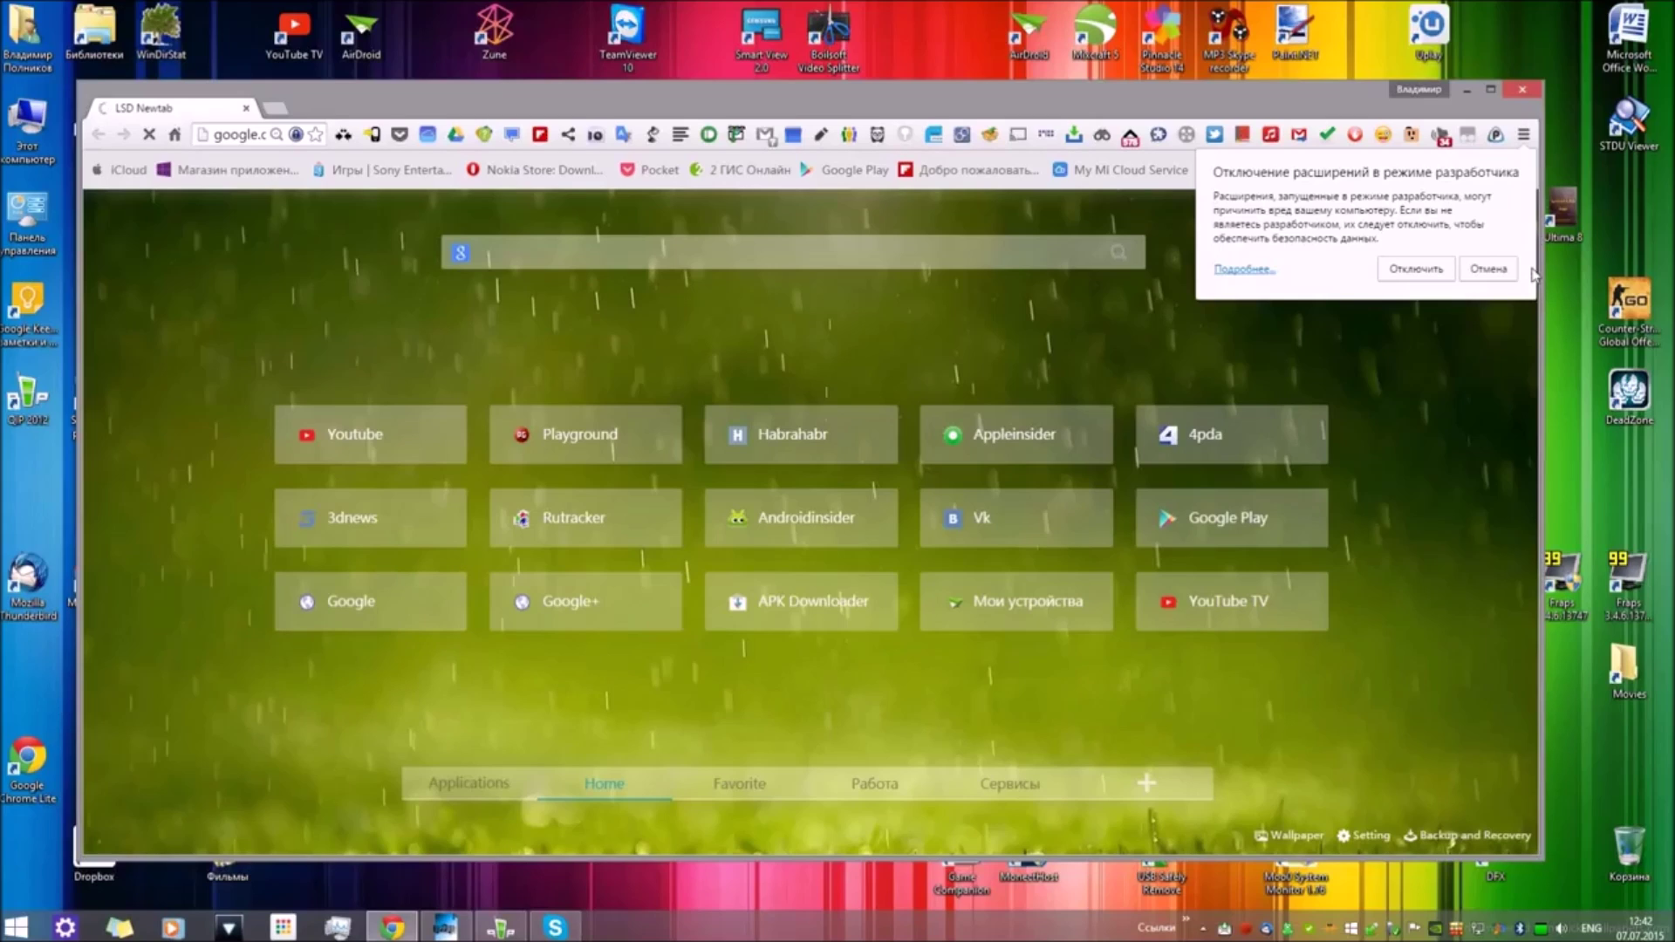
left_click(1488, 269)
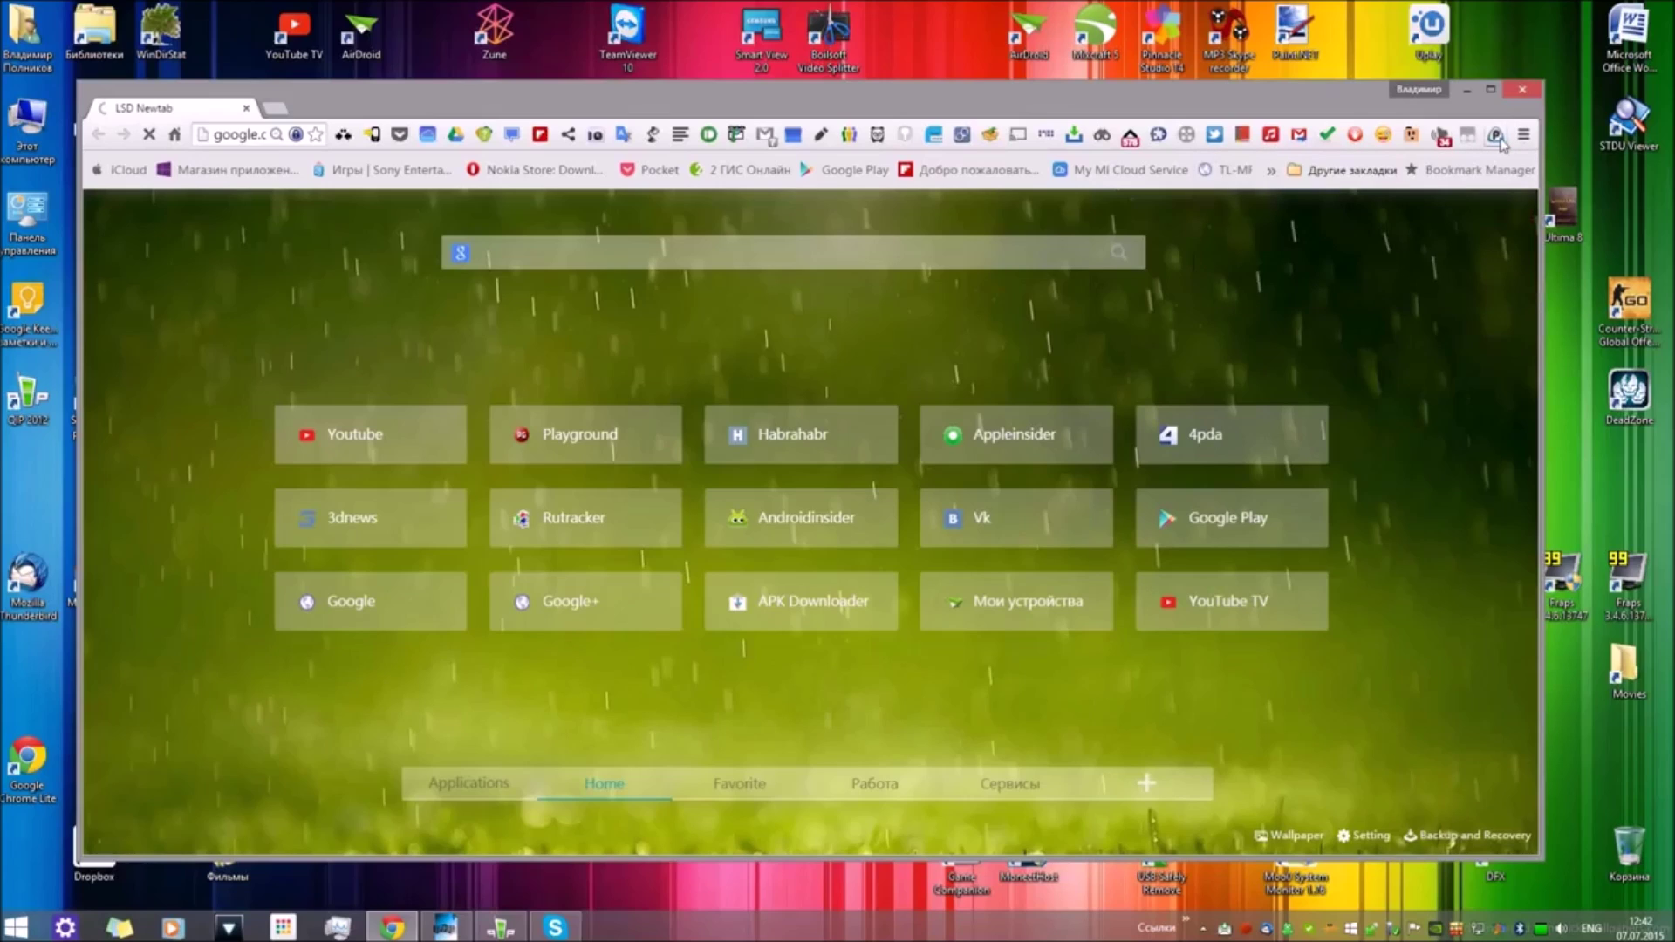
right_click(1498, 138)
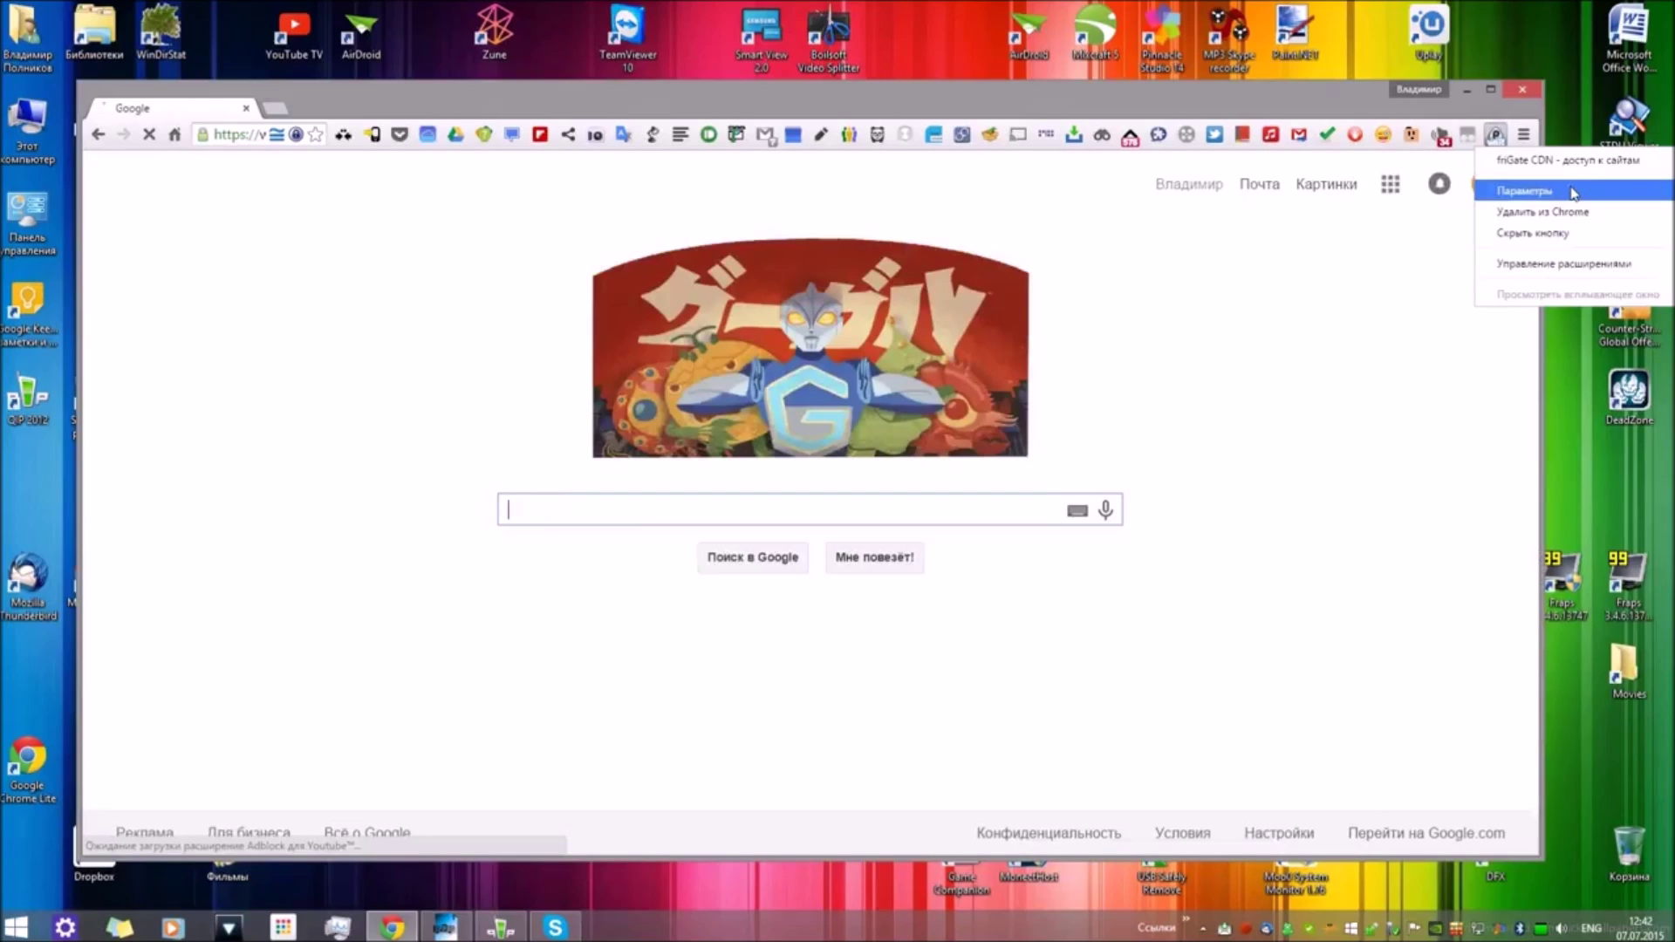
left_click(1573, 193)
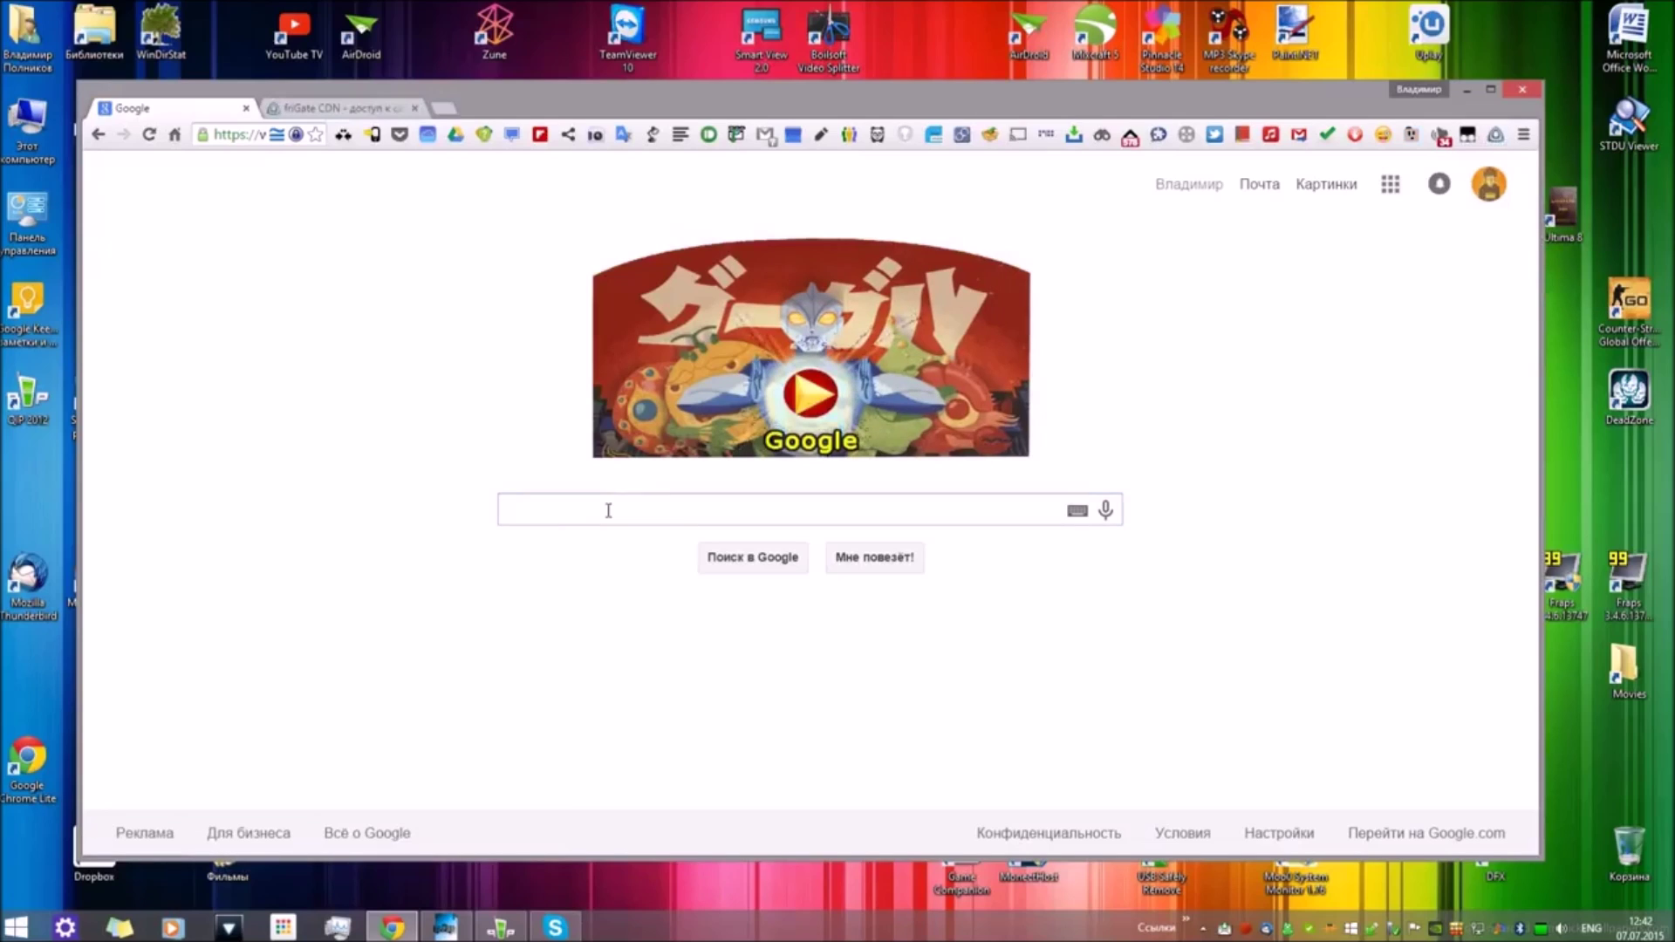
Step: Search Google for "frigate cdn"
type("fr")
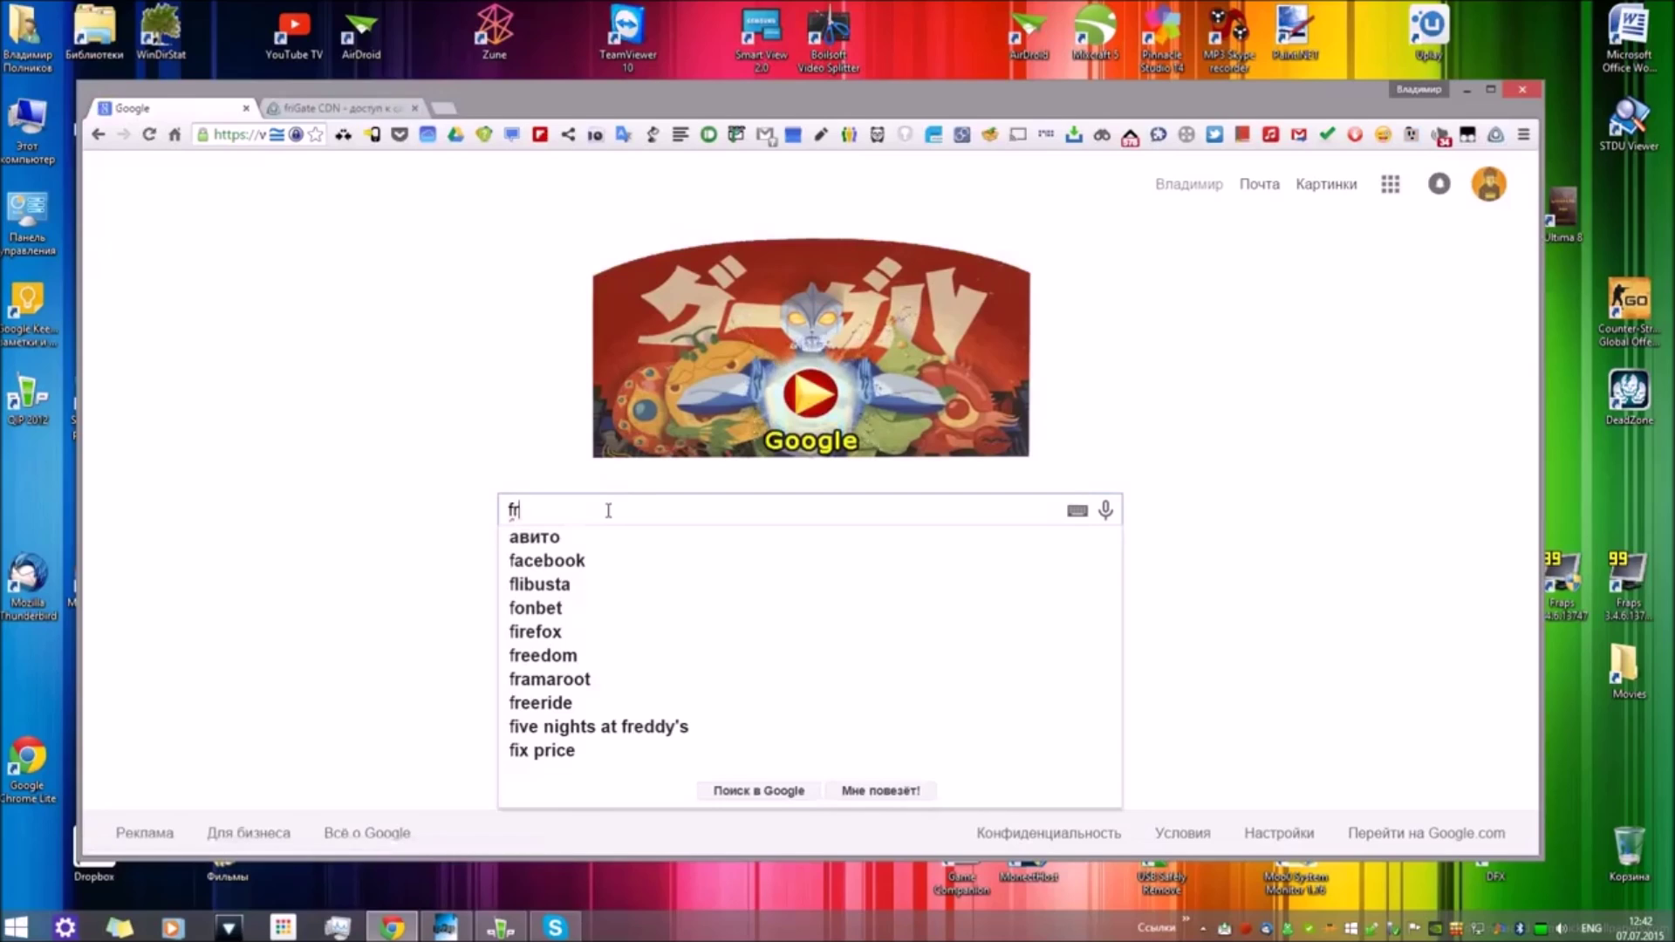
type("iga")
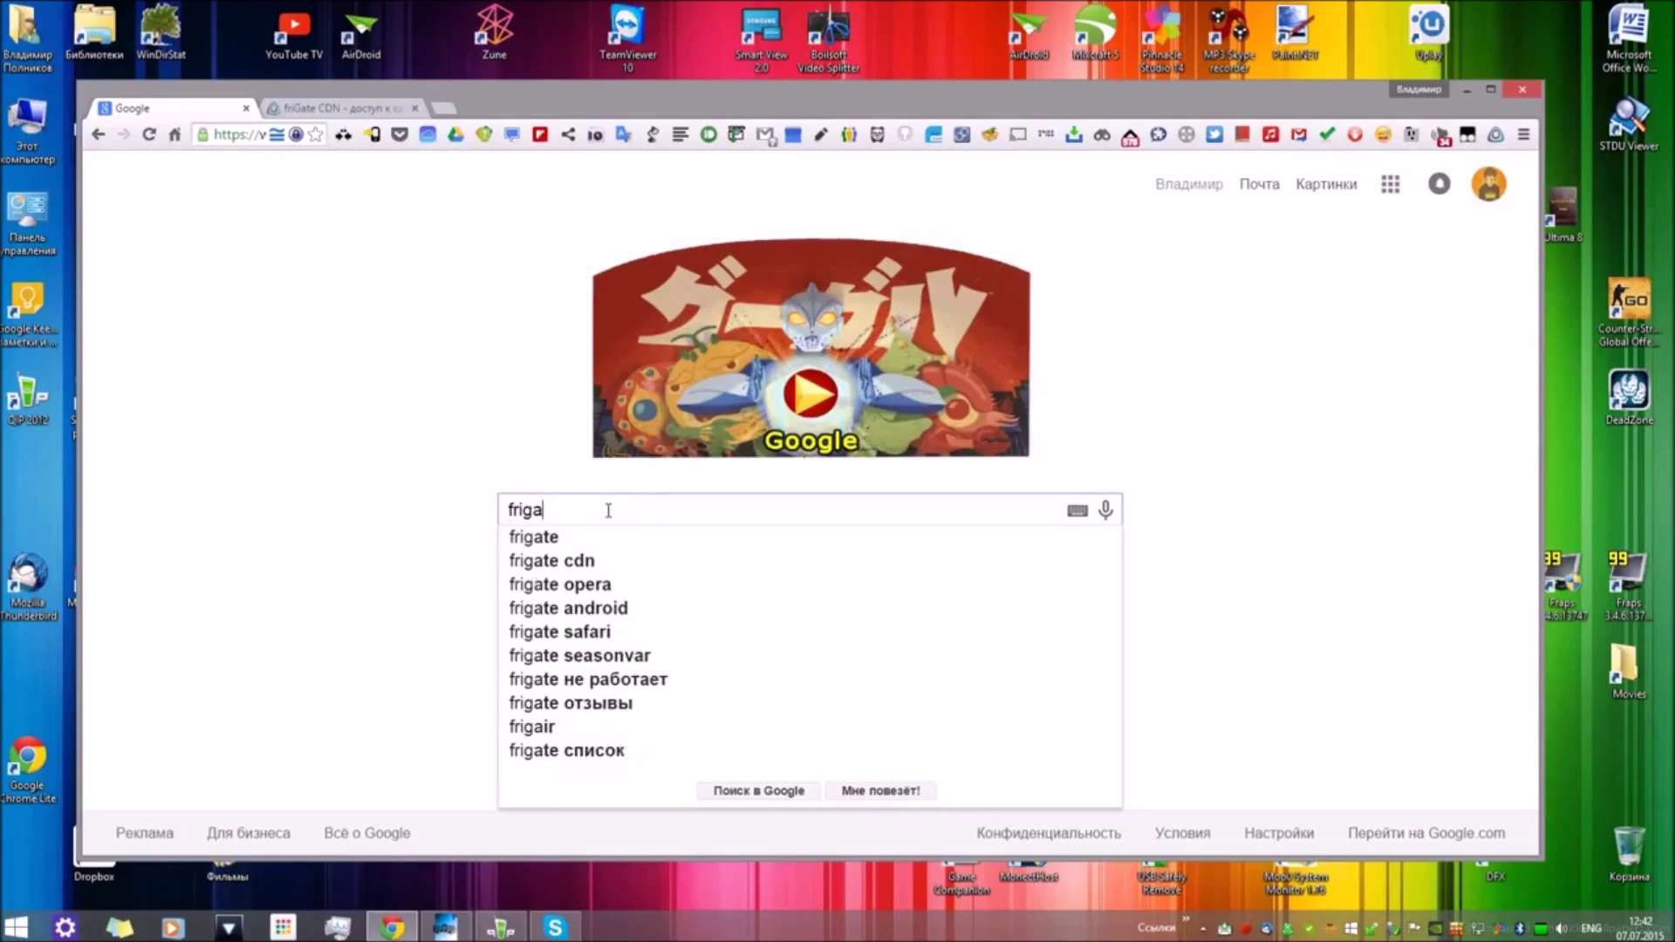
type("te c")
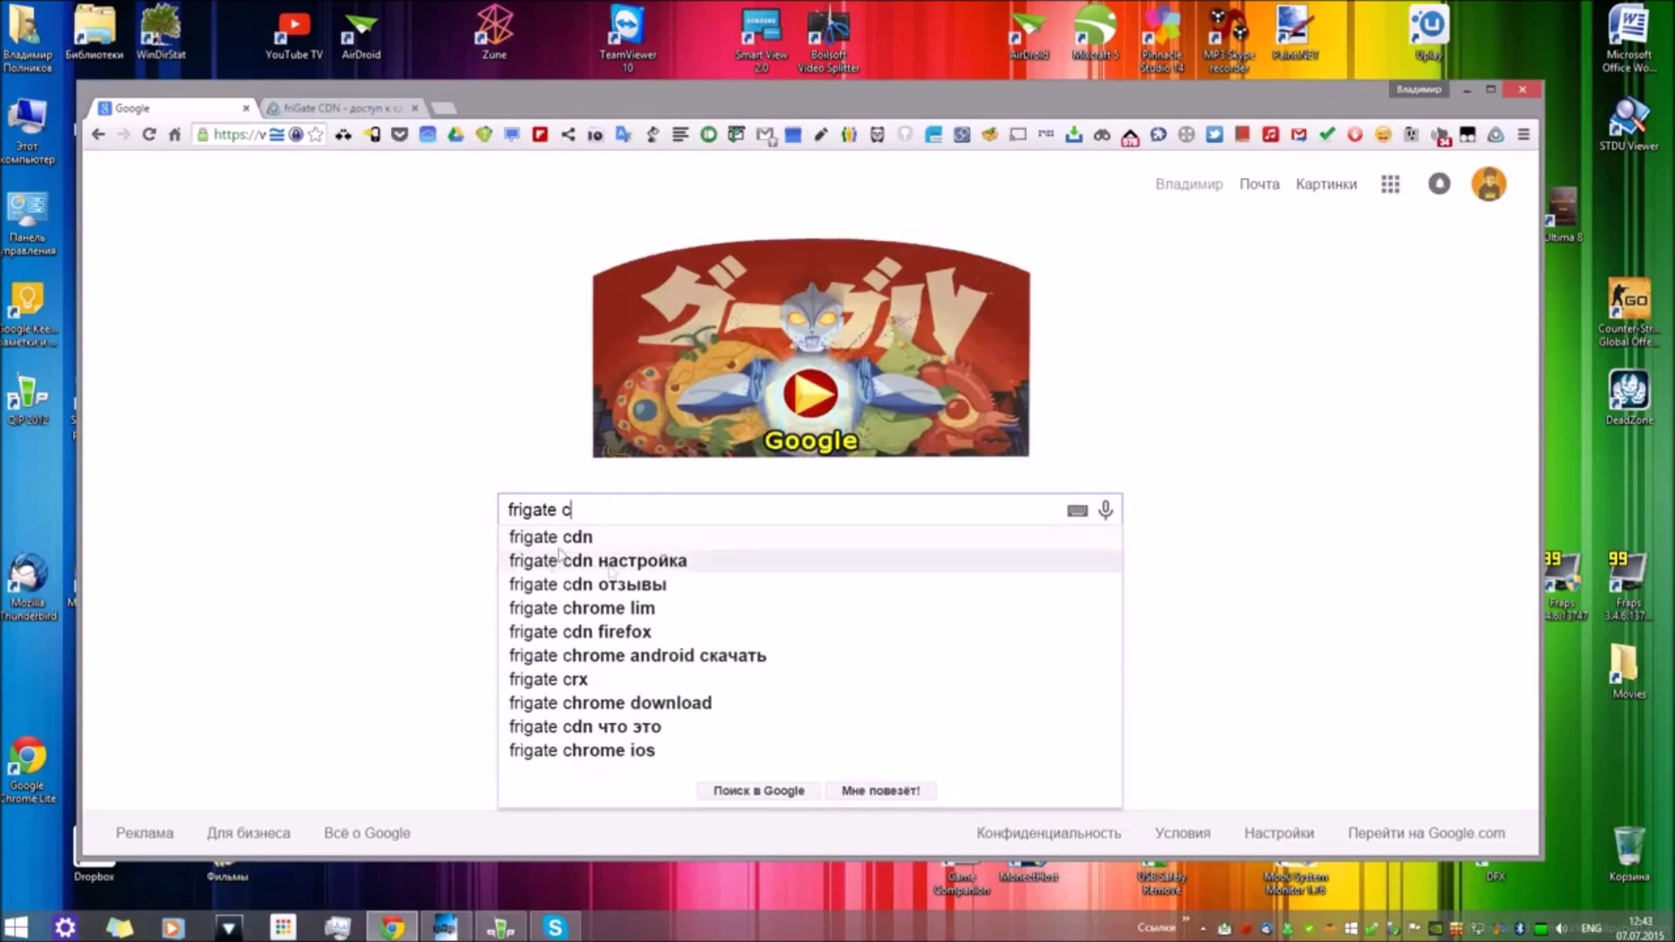
left_click(579, 541)
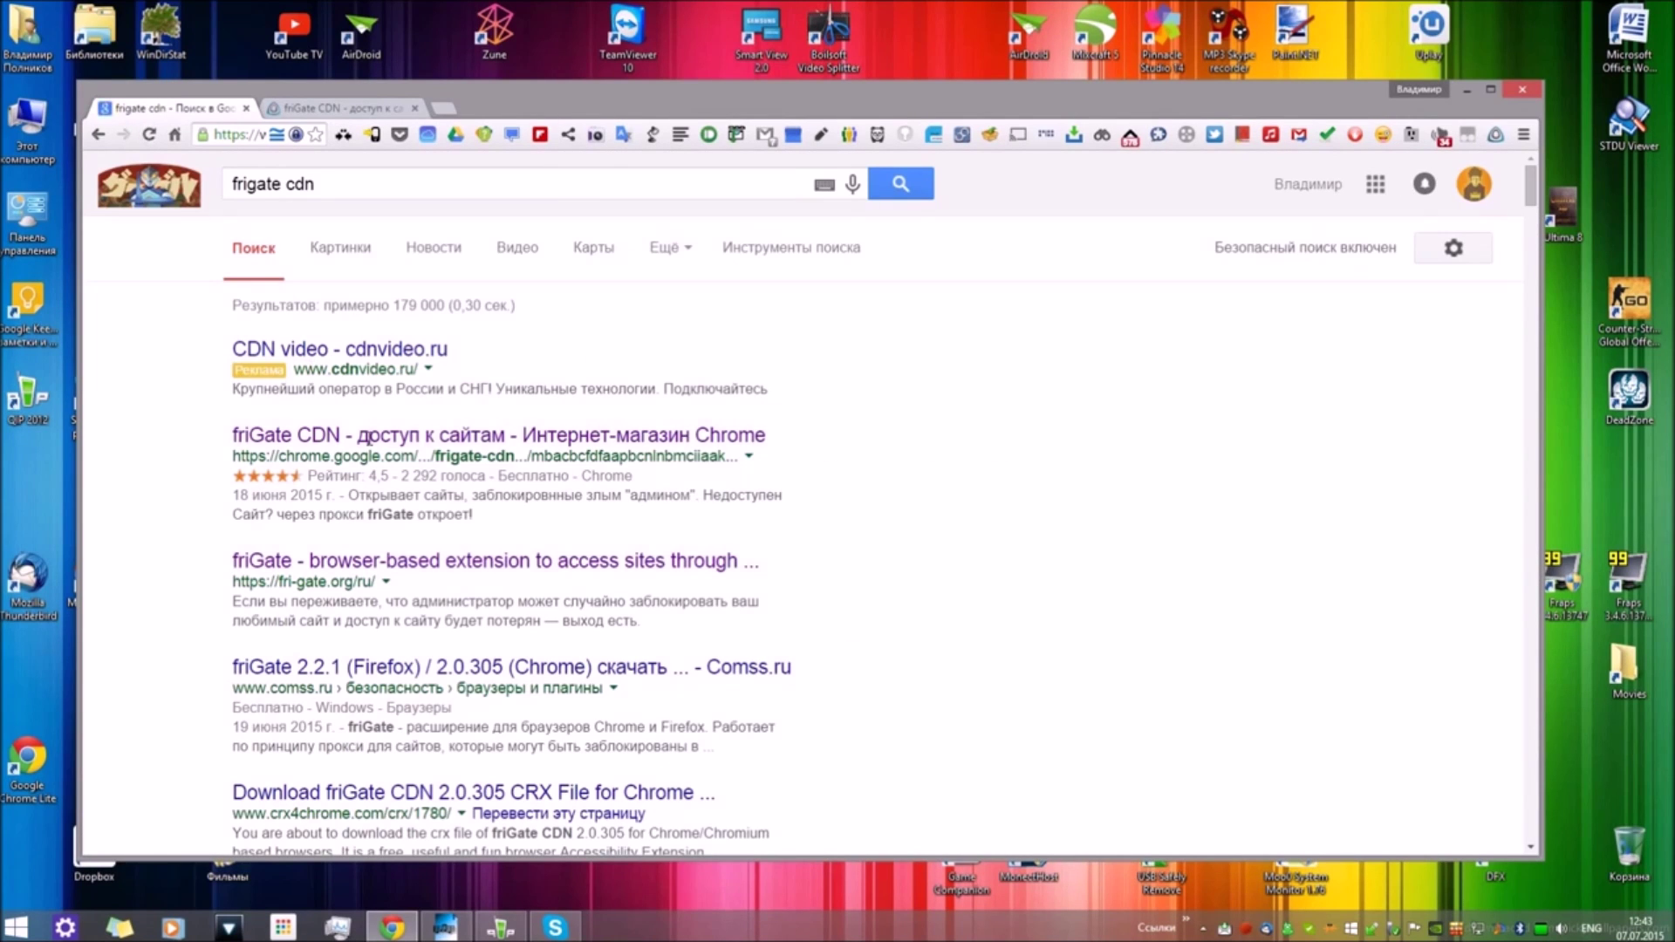
Step: Open the fri-gate.org result in a separate tab, replacing the search results, and review the site's overview of what friGate offers
left_click(332, 558)
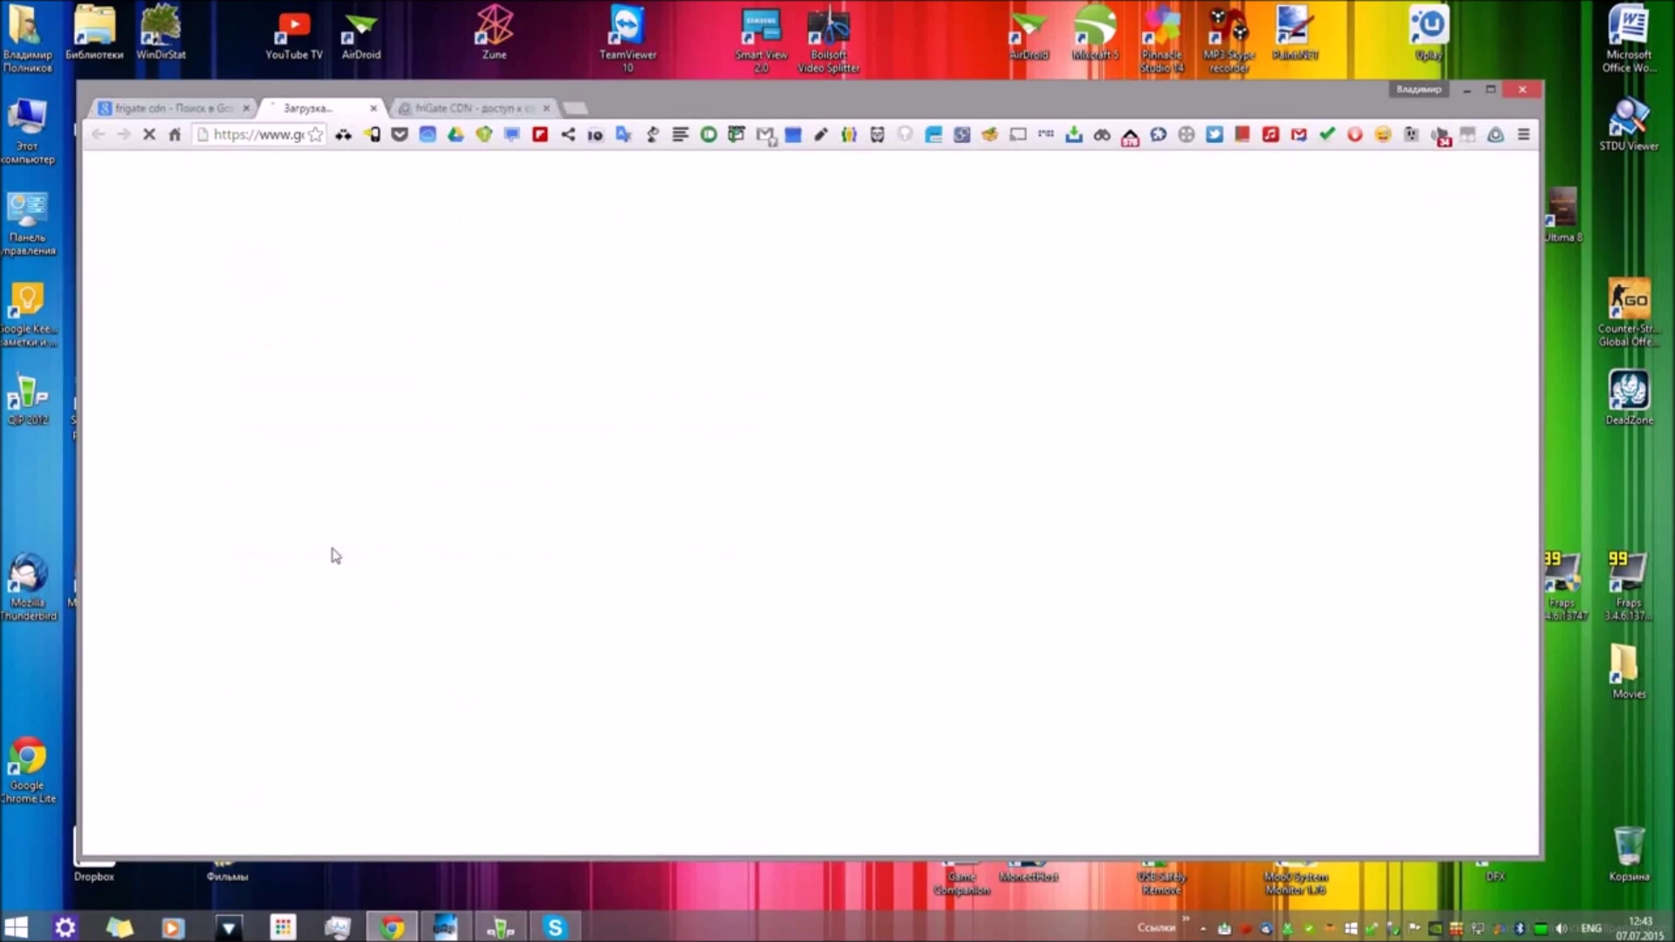
left_click(213, 109)
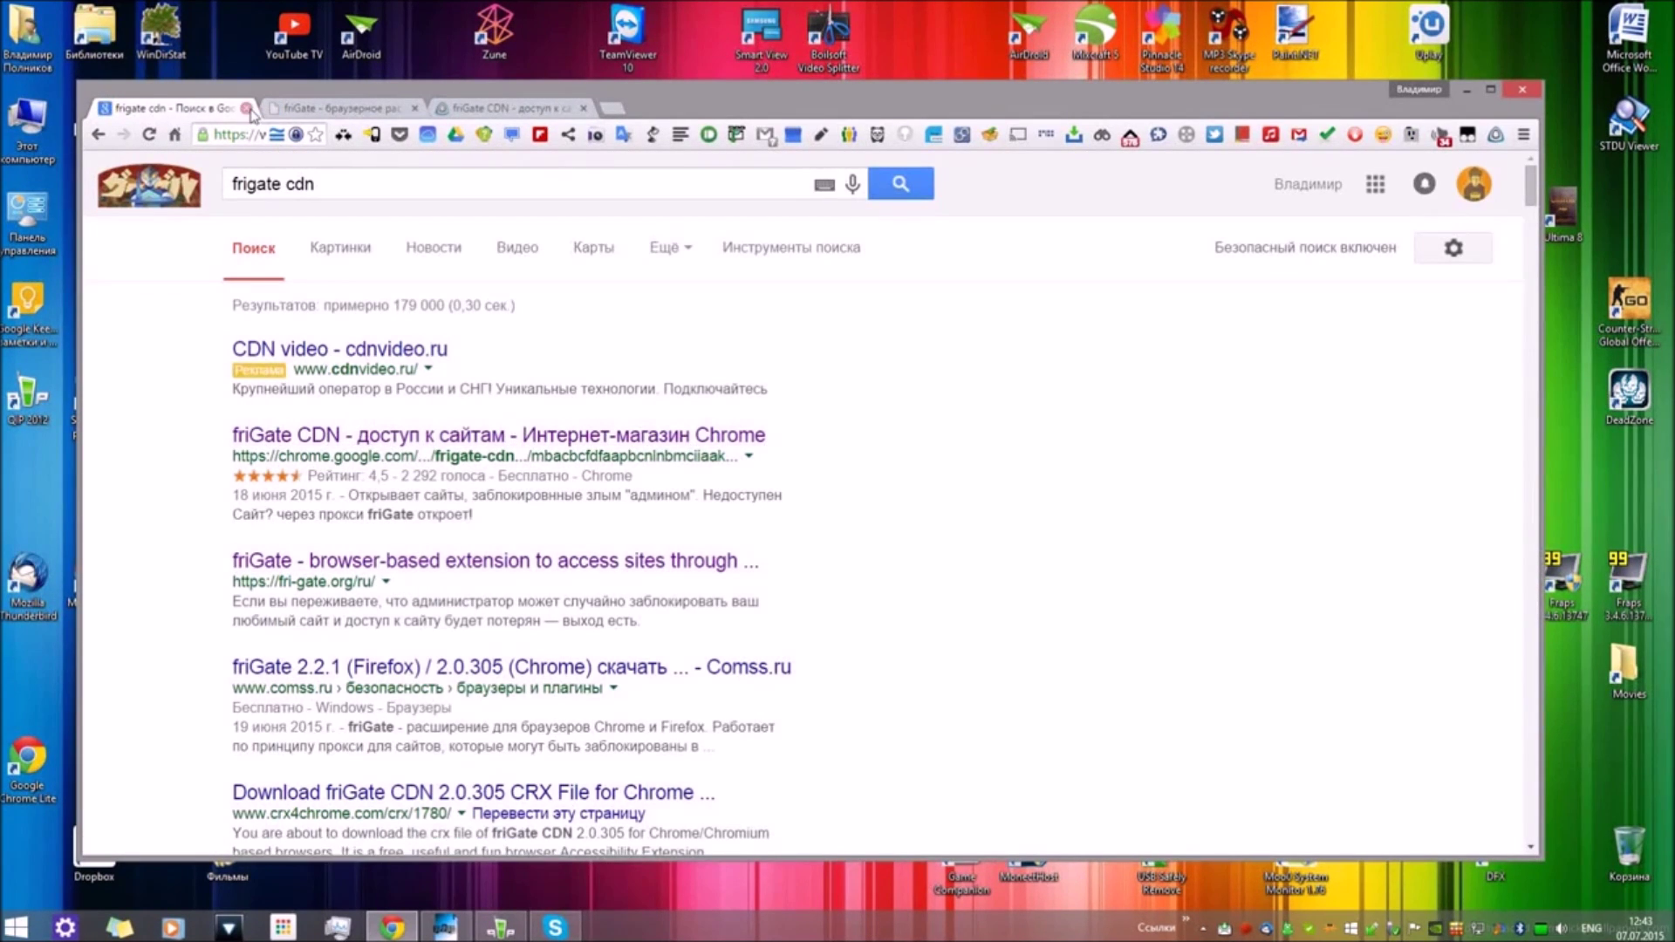
key("ctrl+w")
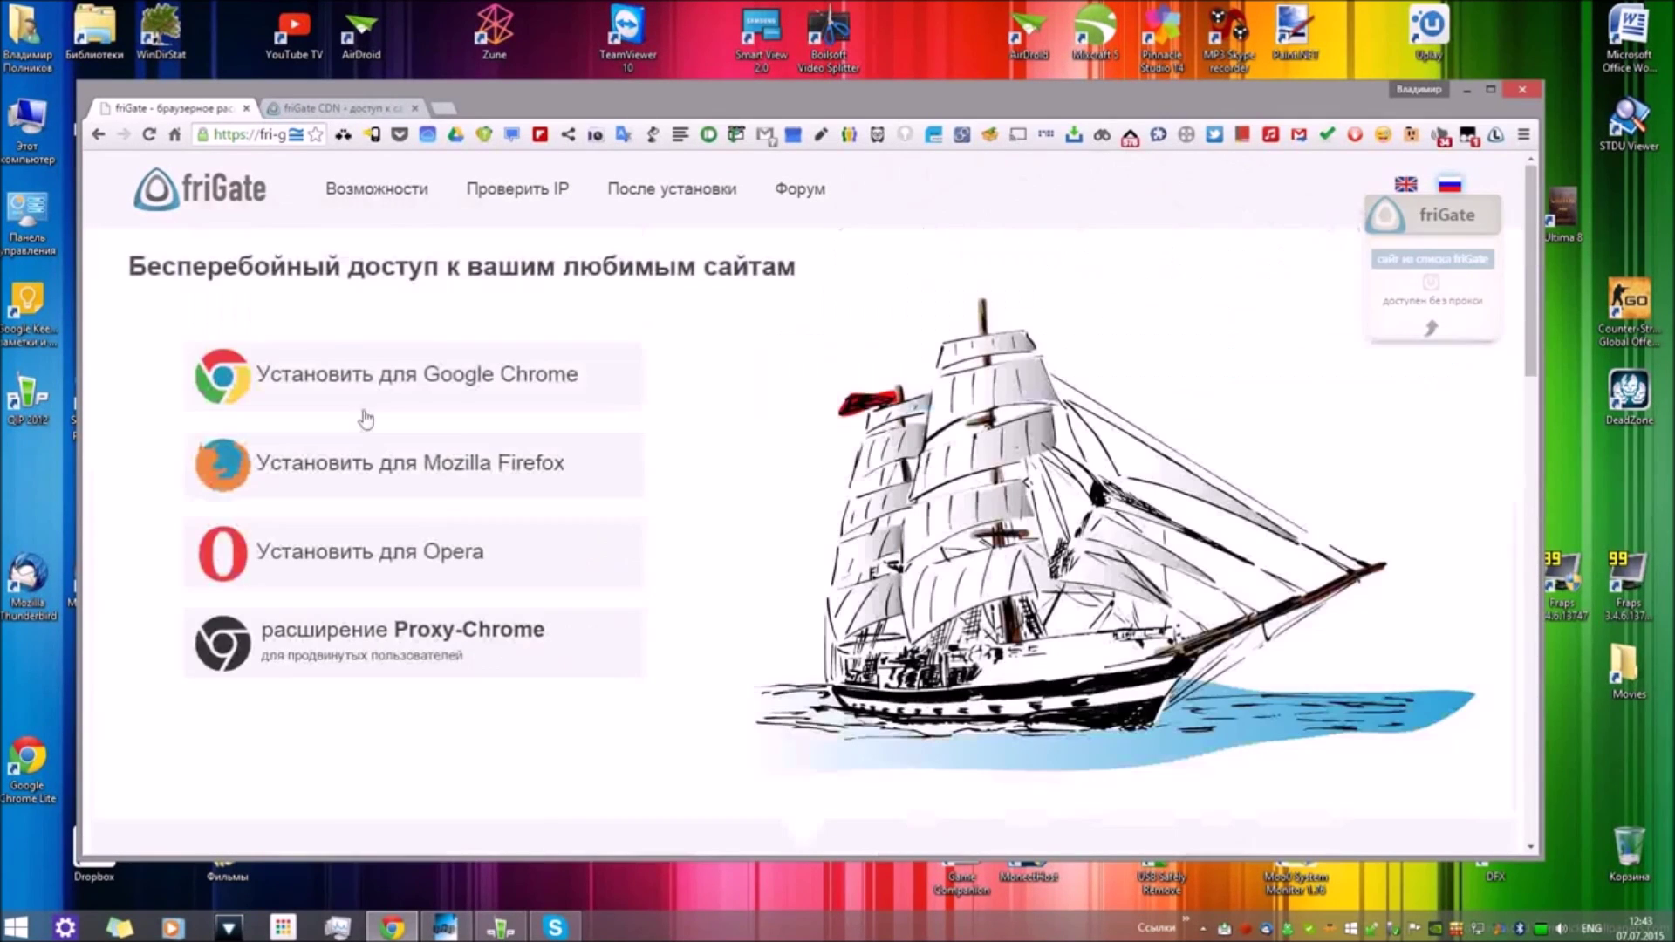
scroll(1181, 382, "down", 5)
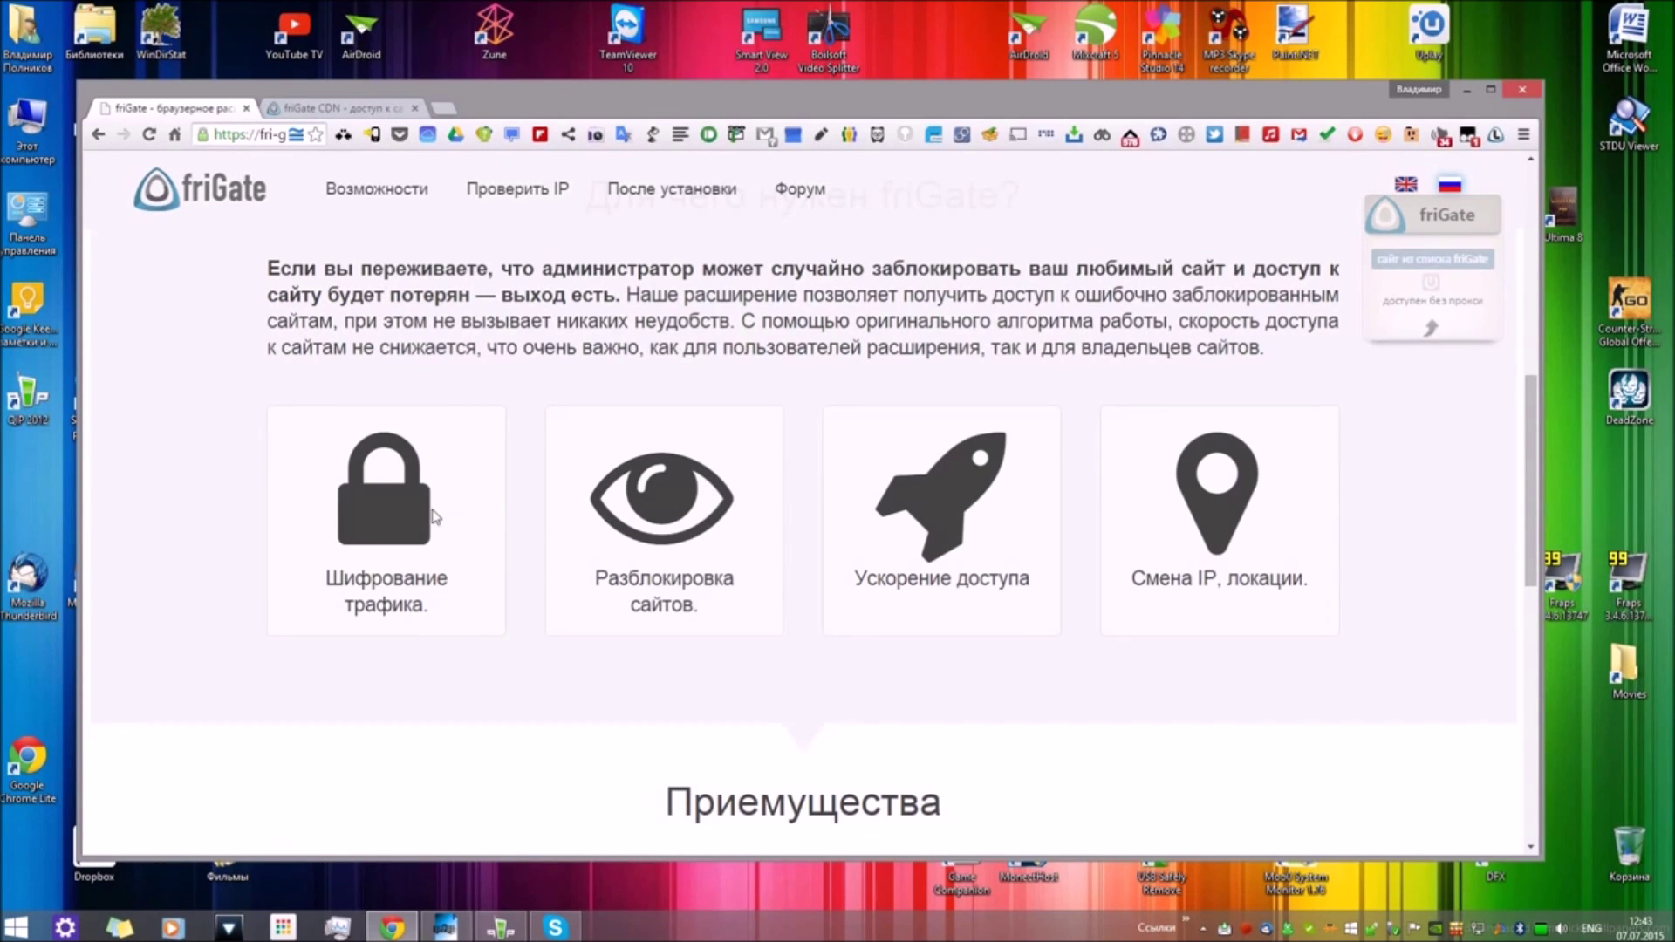
scroll(466, 480, "up", 1)
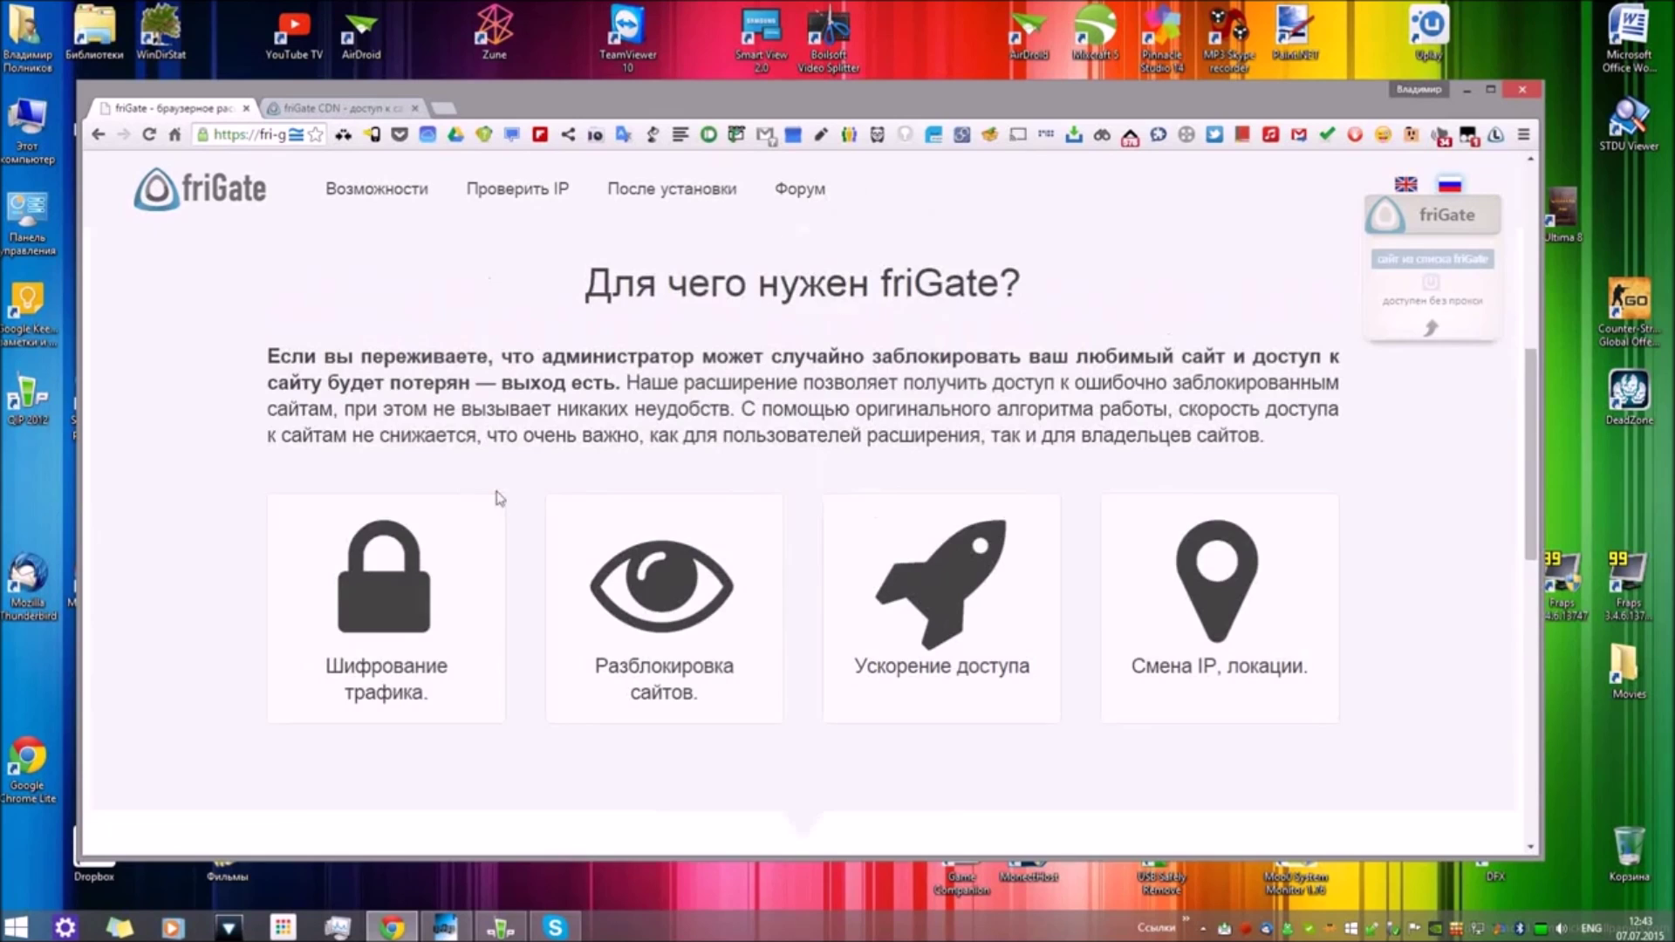
scroll(502, 493, "down", 9)
scroll(507, 490, "up", 14)
scroll(507, 489, "down", 6)
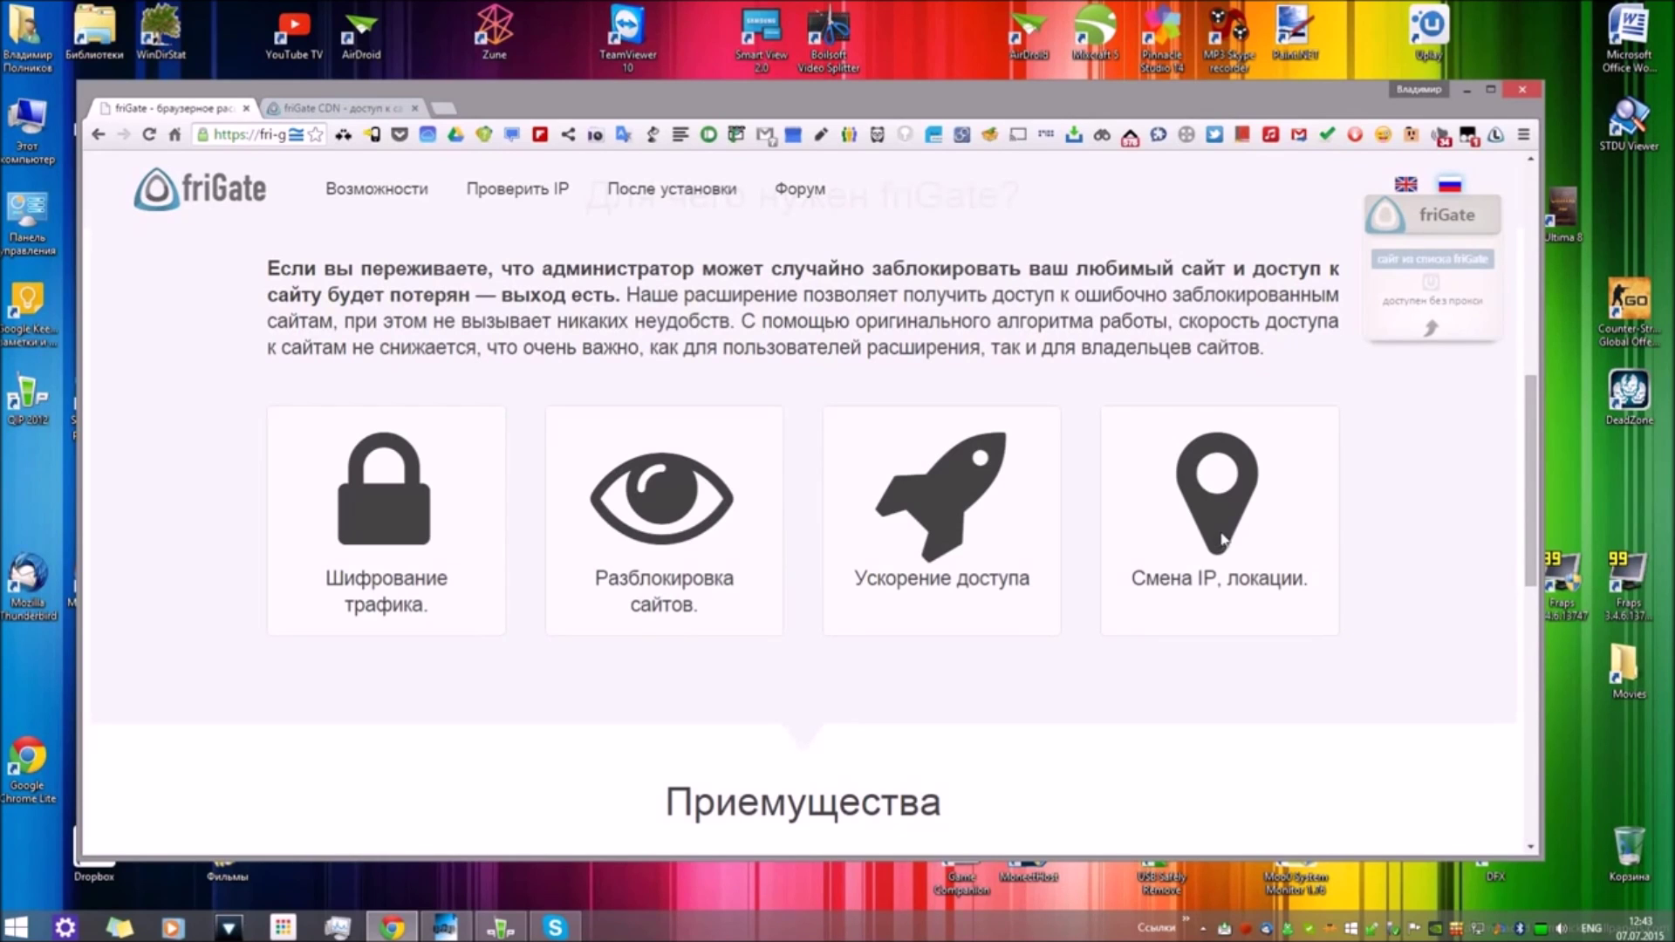
Step: Close the friGate website tab and review the extension's proxy, anonymity, notification, additional and advertising settings
left_click(245, 108)
scroll(323, 471, "down", 5)
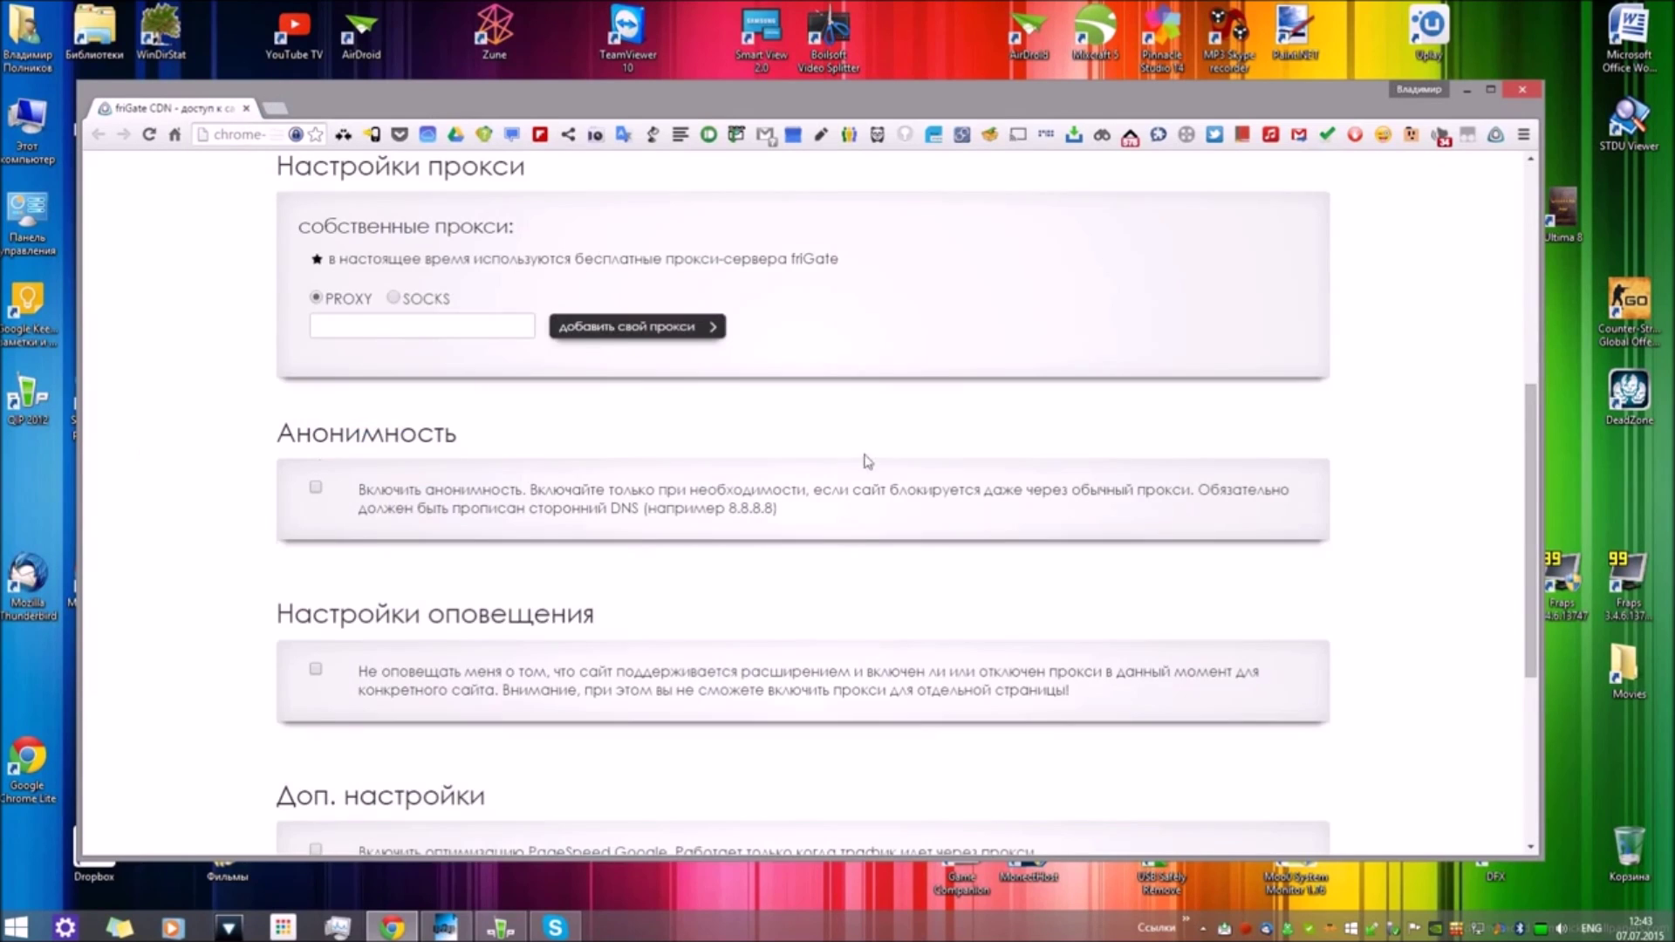
scroll(866, 461, "down", 4)
left_click(1491, 88)
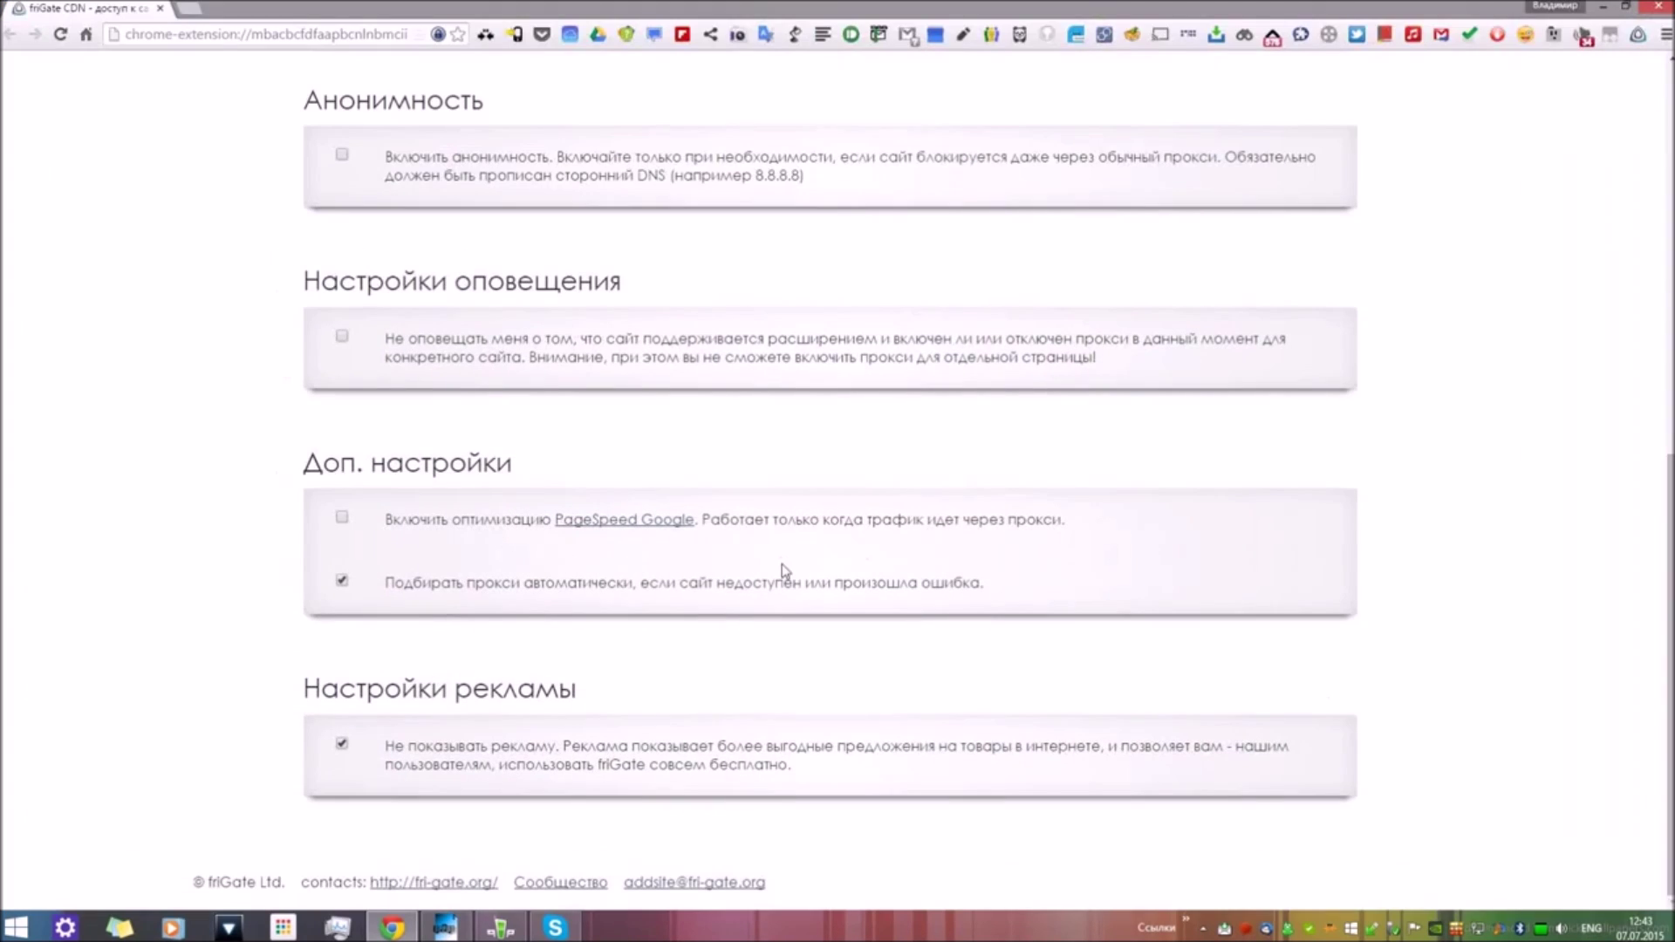
scroll(689, 479, "up", 3)
scroll(529, 461, "down", 3)
scroll(402, 558, "up", 3)
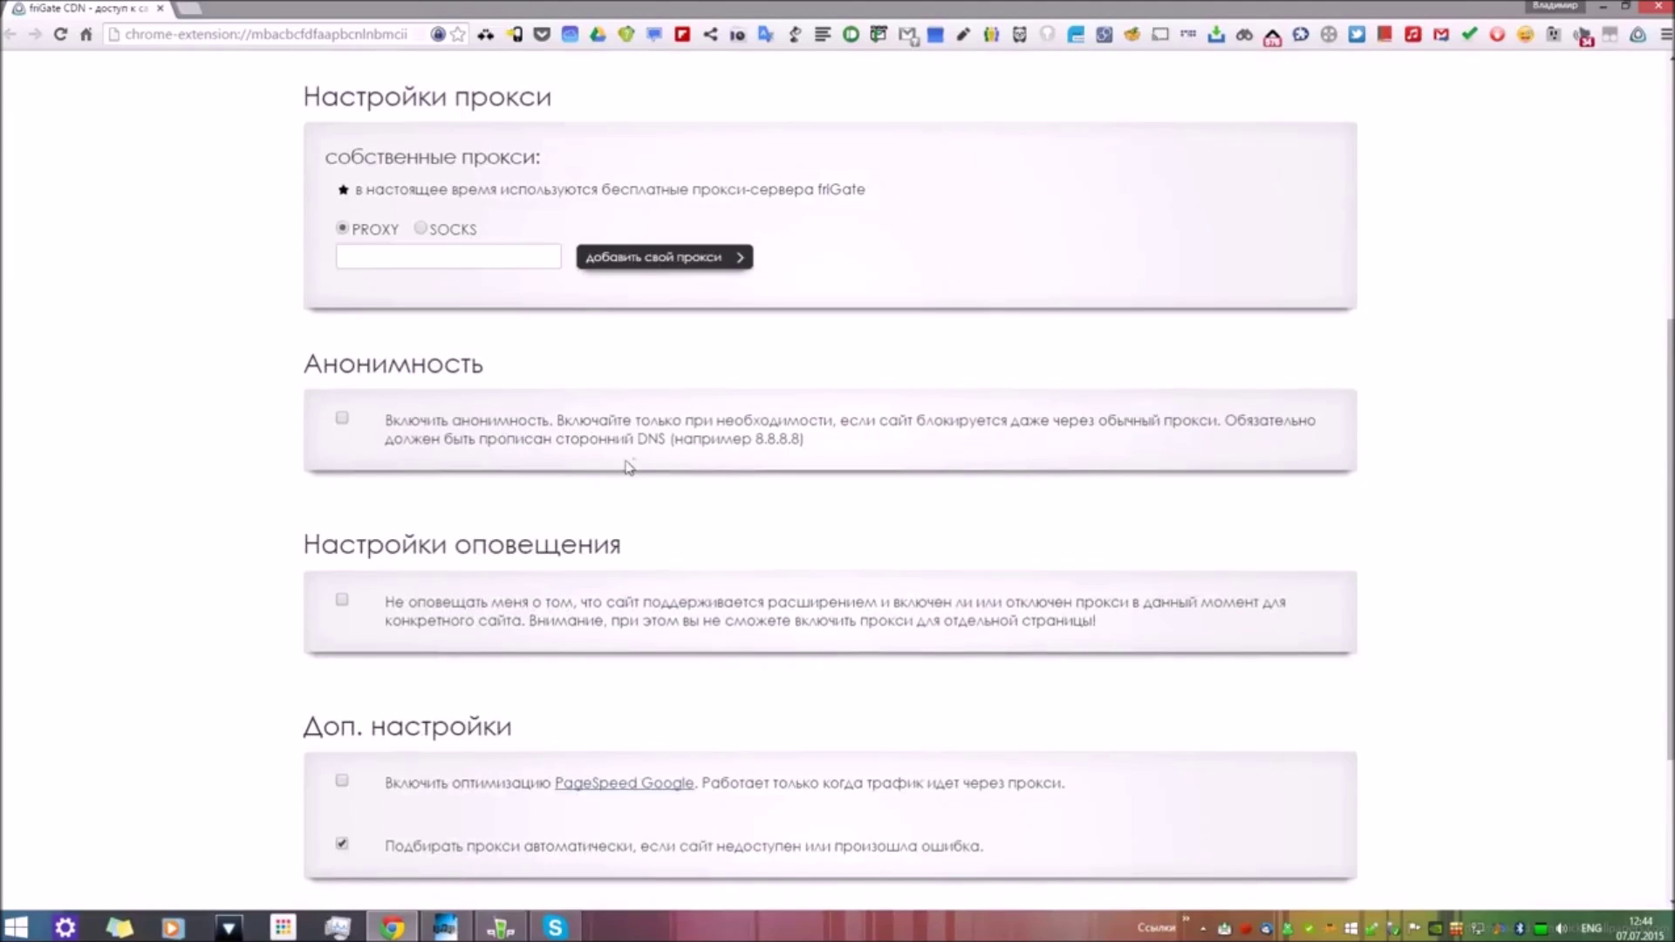
scroll(641, 506, "down", 2)
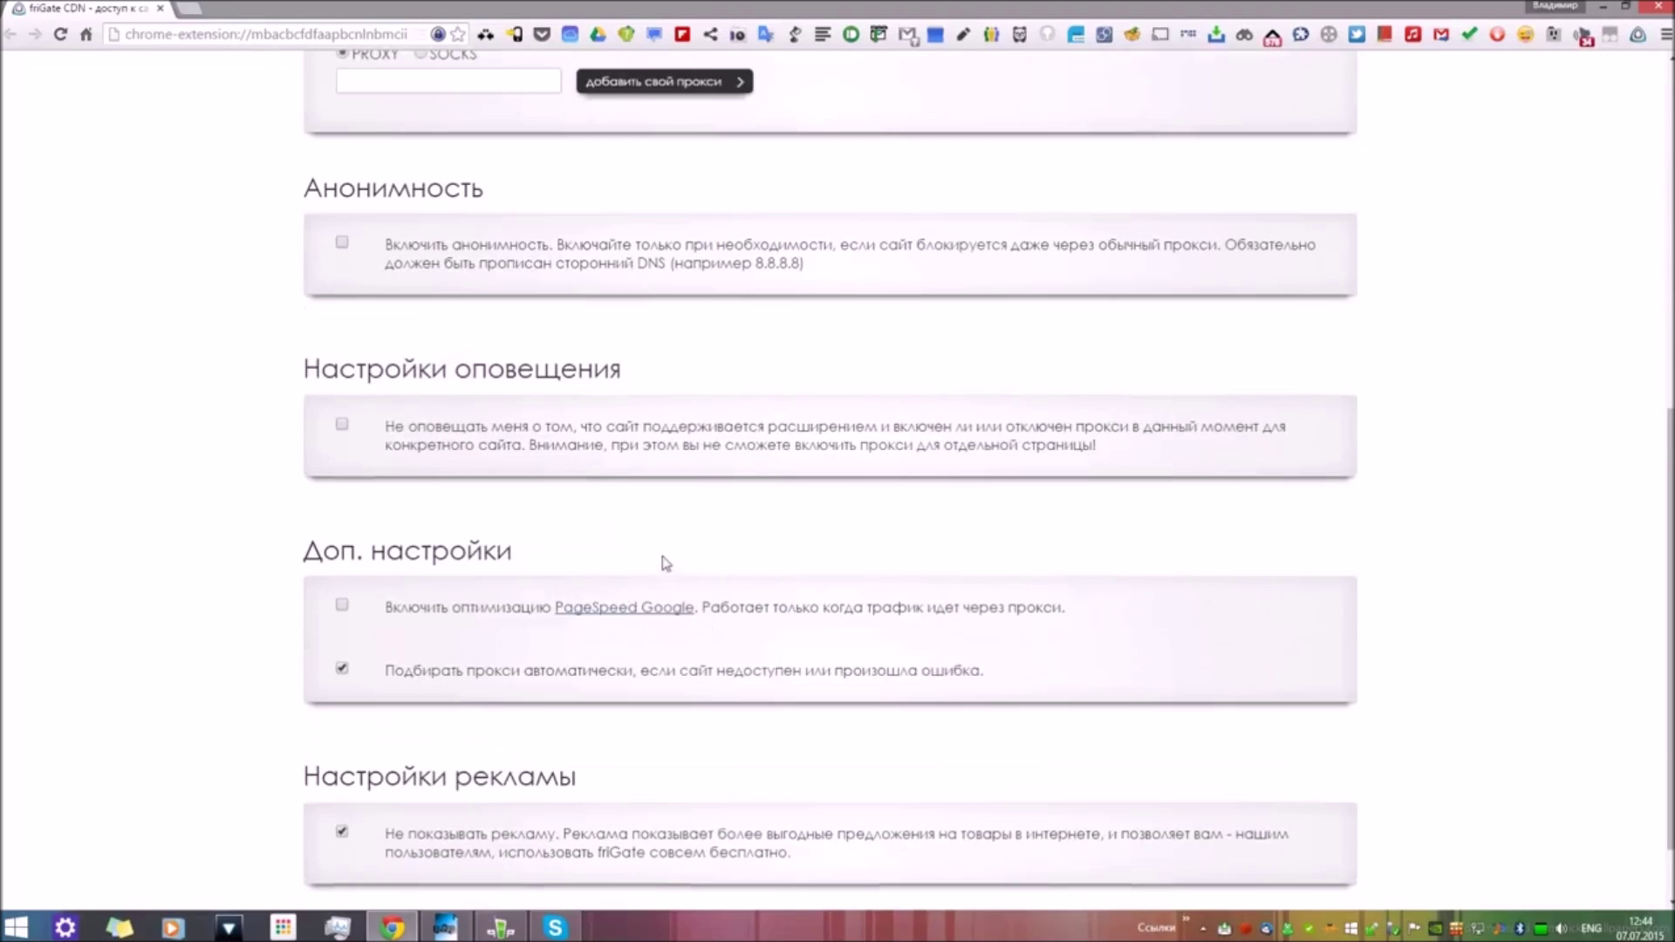
scroll(675, 562, "up", 4)
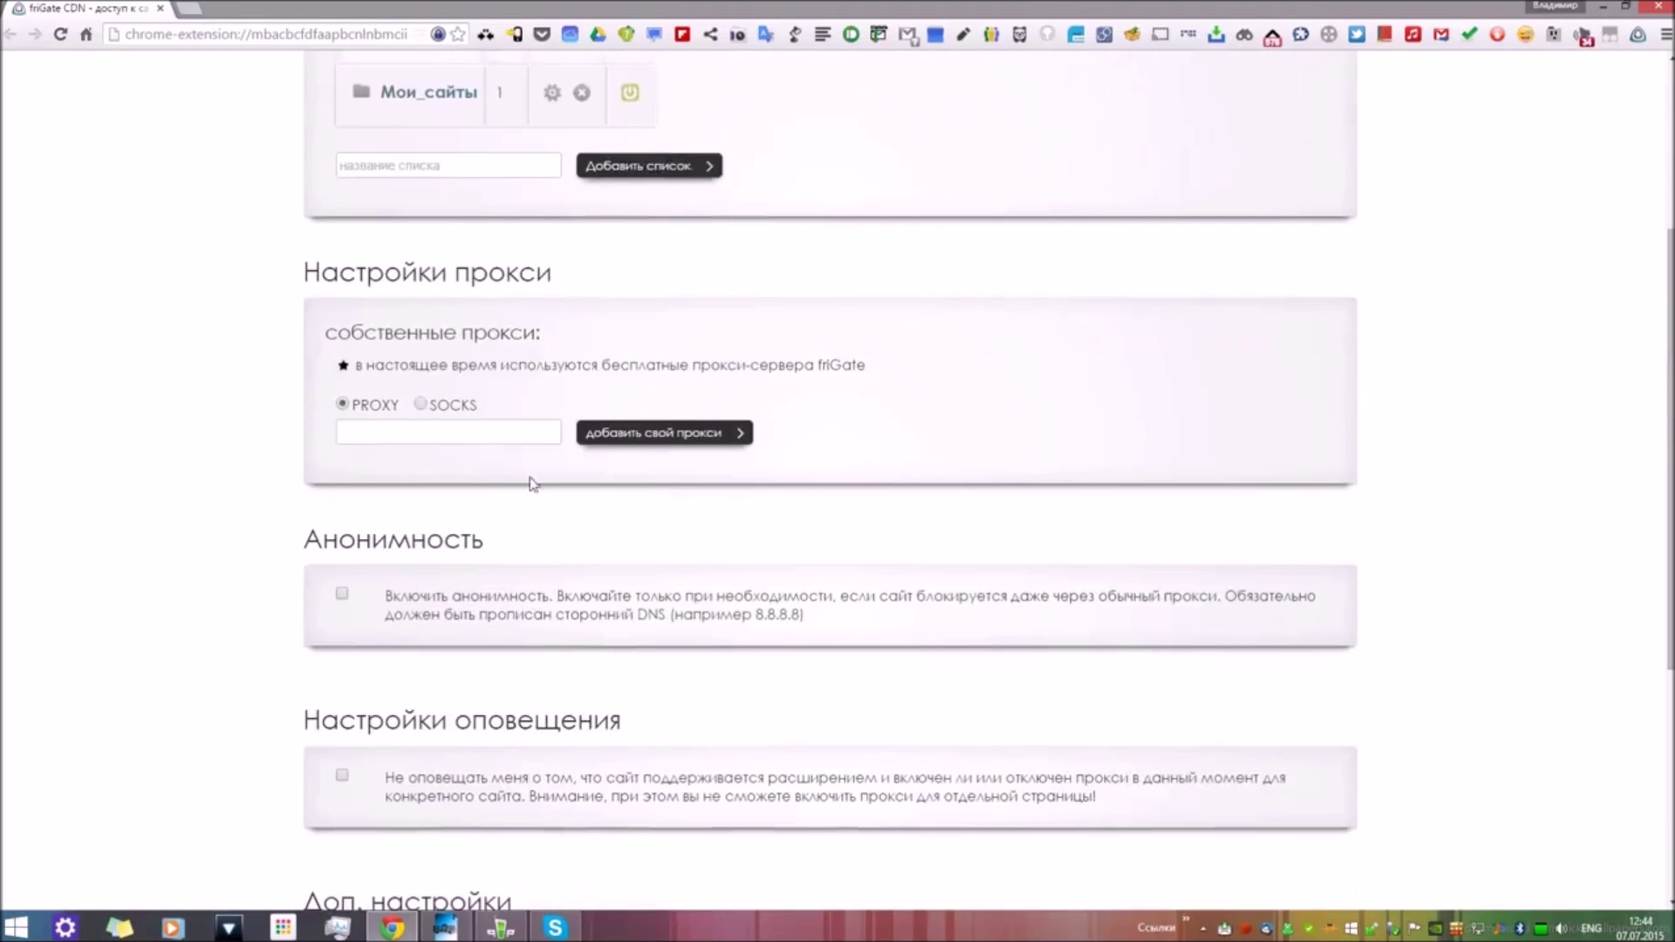
double_click(689, 7)
scroll(735, 441, "up", 3)
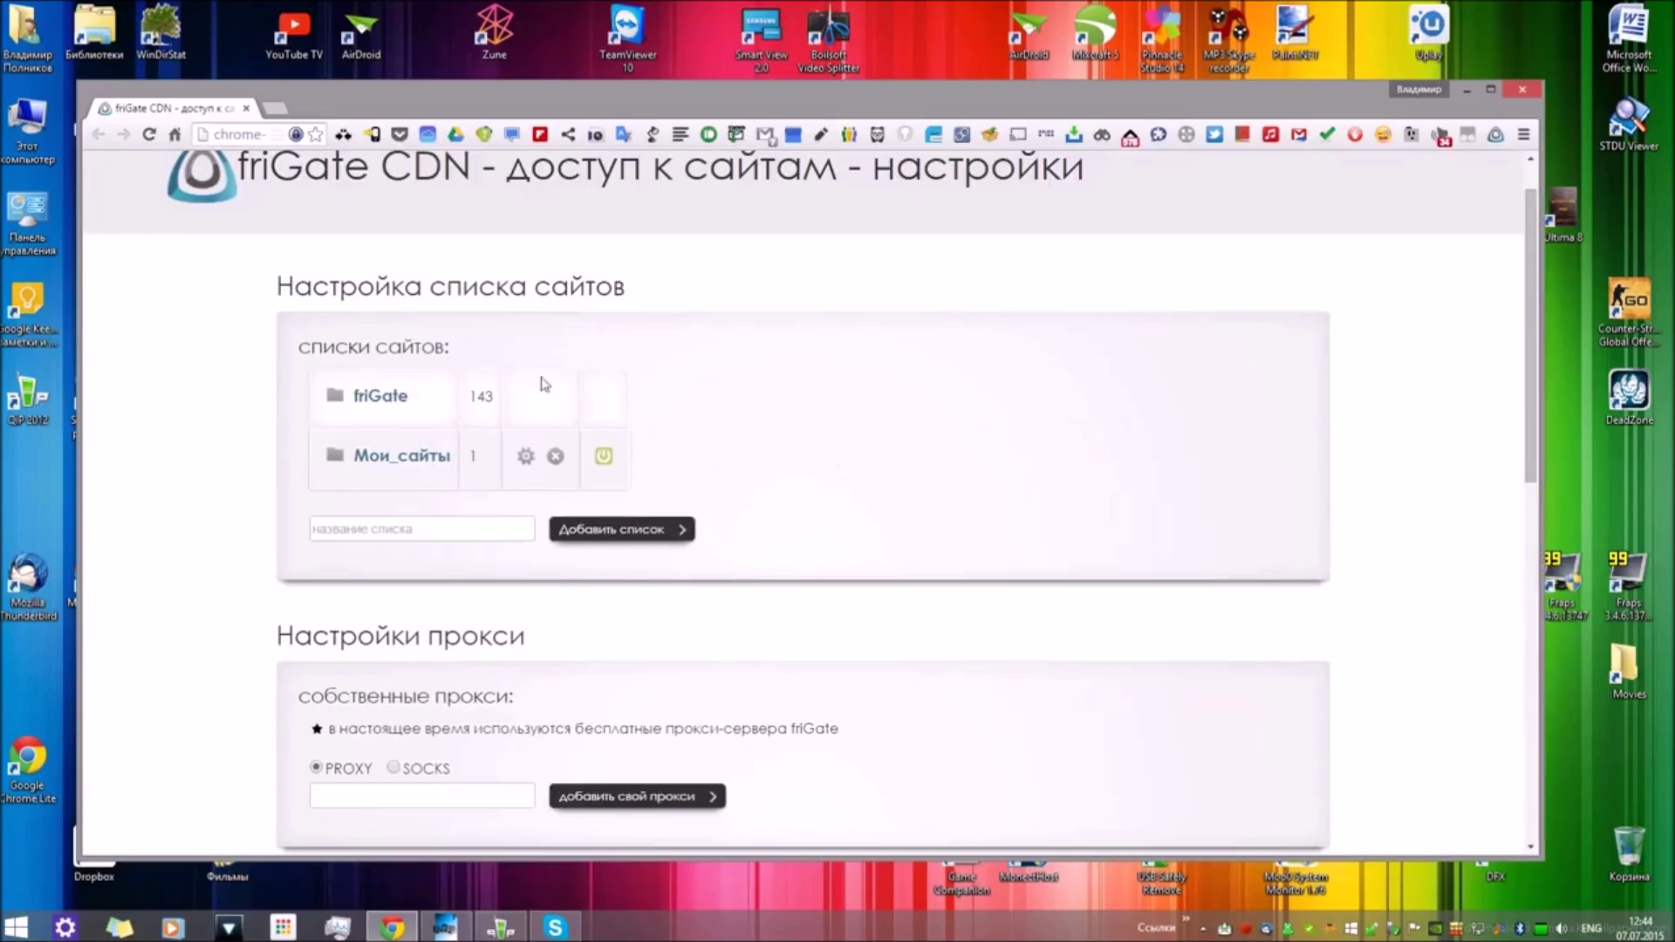
Step: Examine the sites in the built-in friGate list through to the entries past *.songza.com, and return to the main settings page
left_click(394, 400)
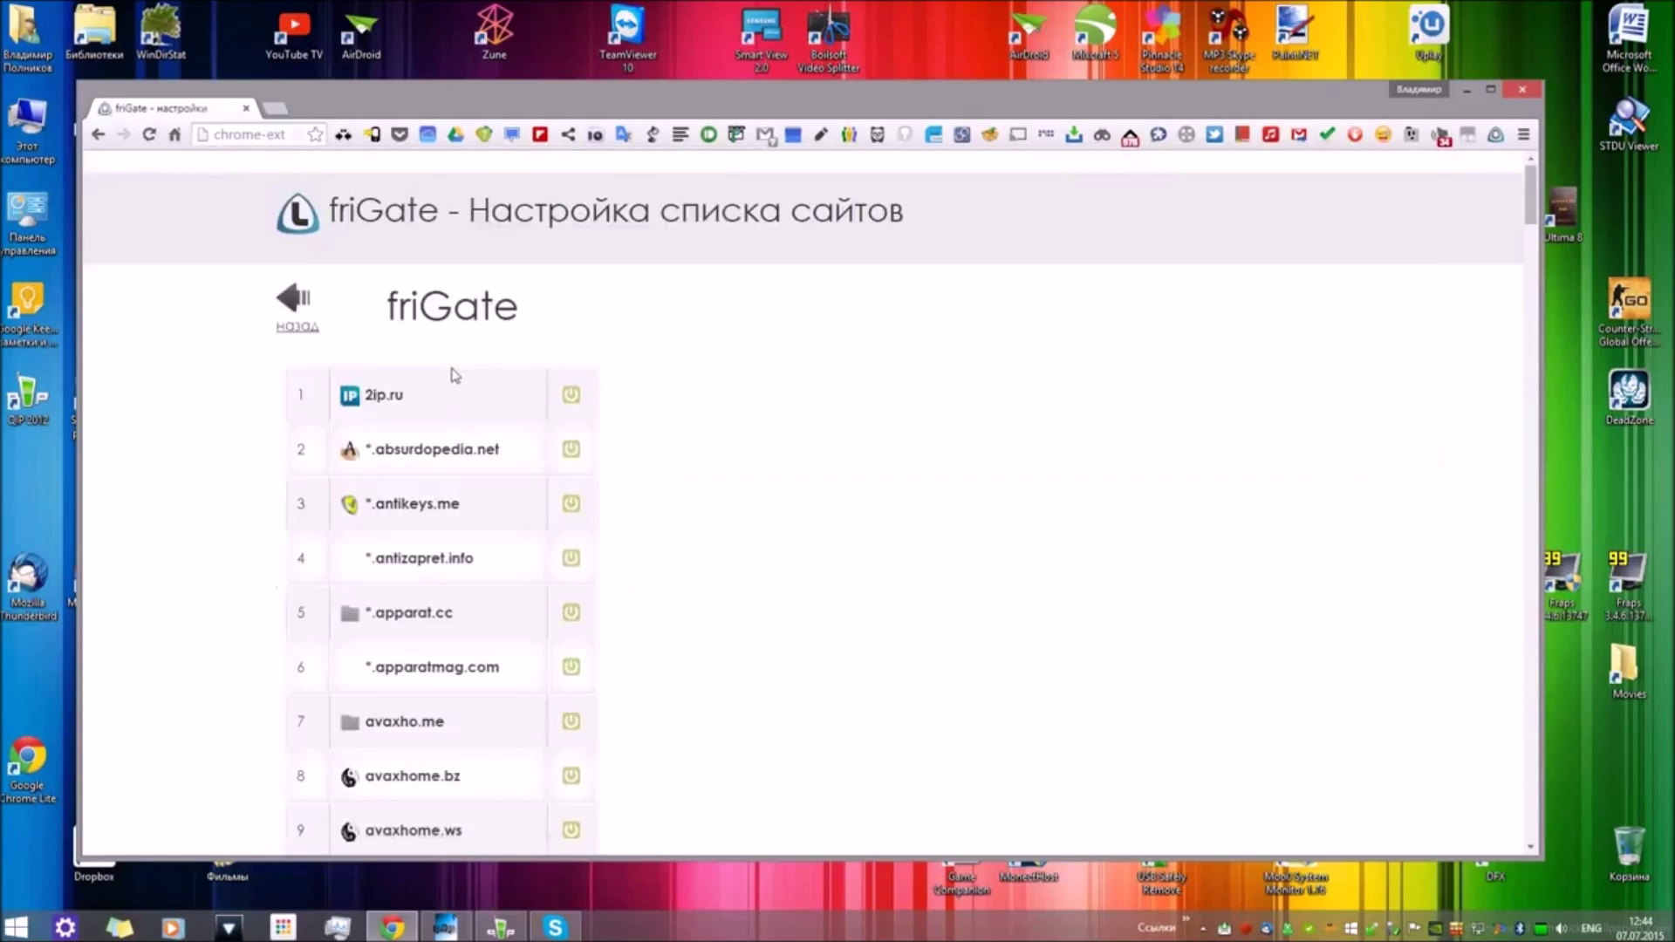
scroll(431, 442, "down", 9)
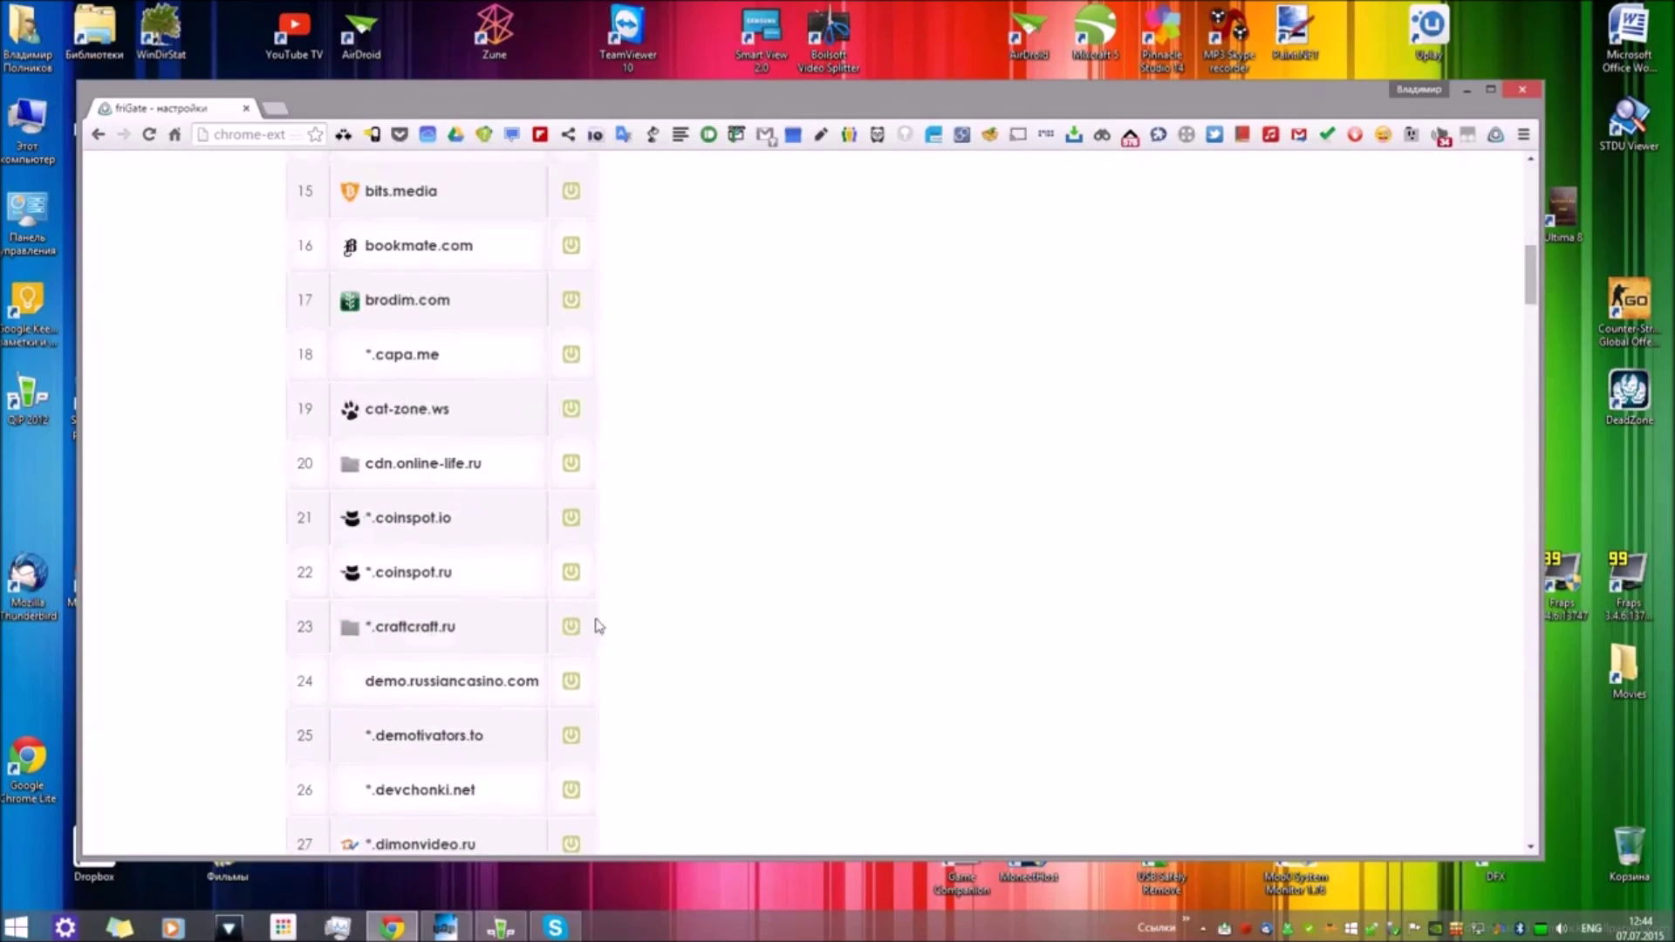
scroll(441, 572, "down", 7)
scroll(458, 572, "down", 3)
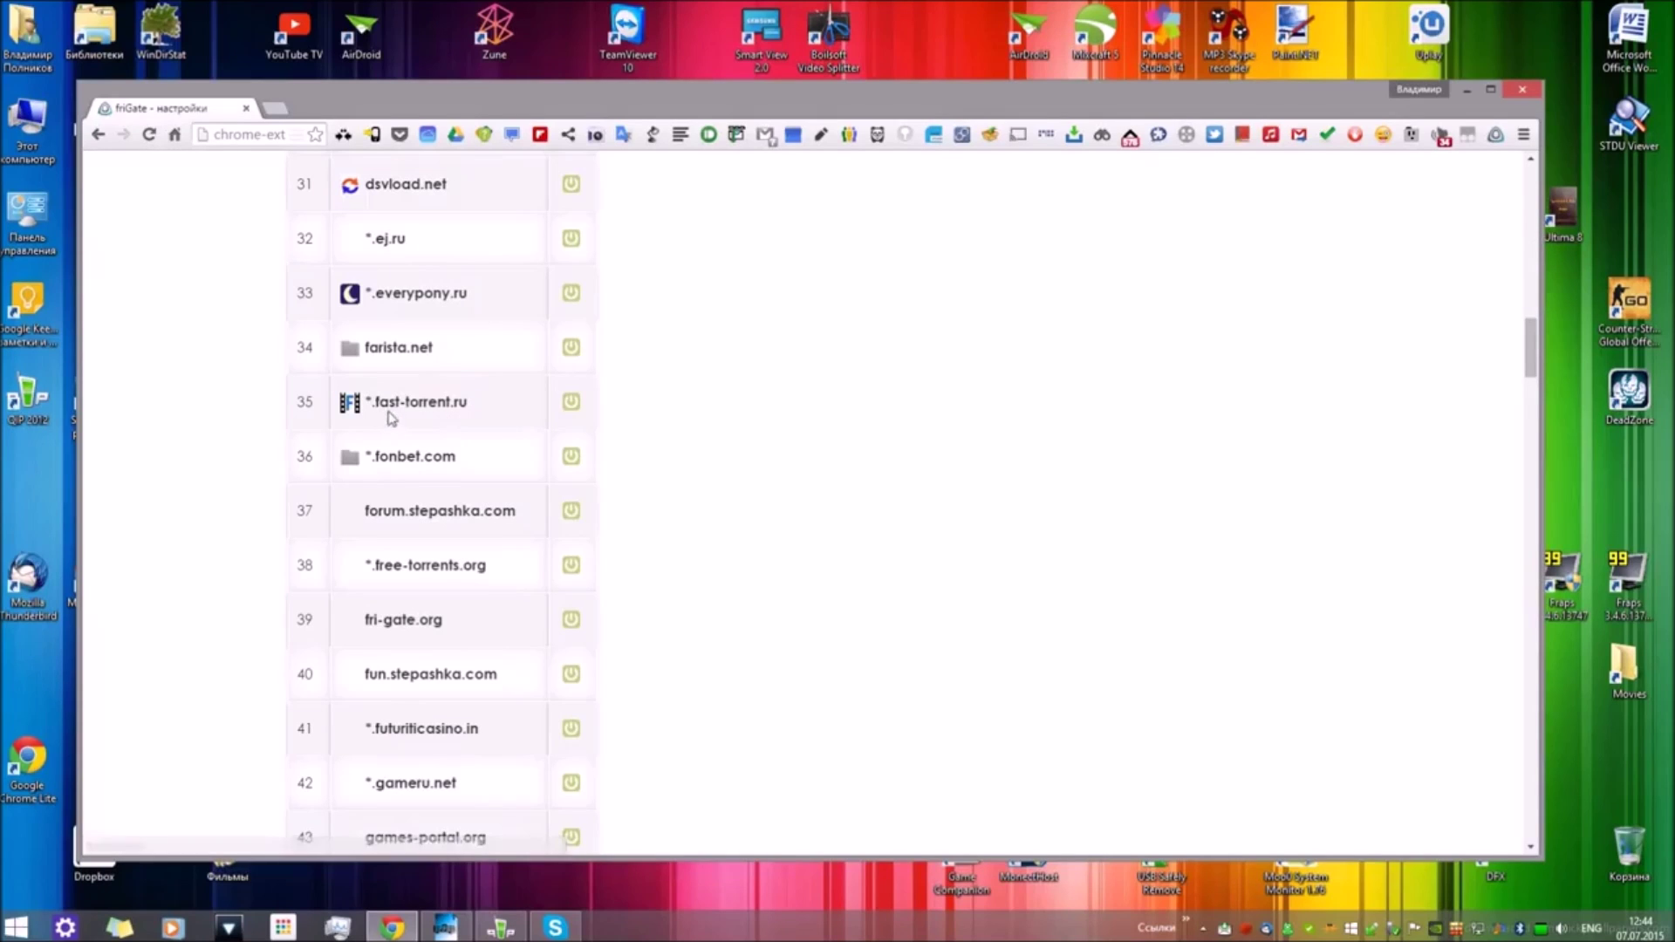
scroll(449, 424, "down", 16)
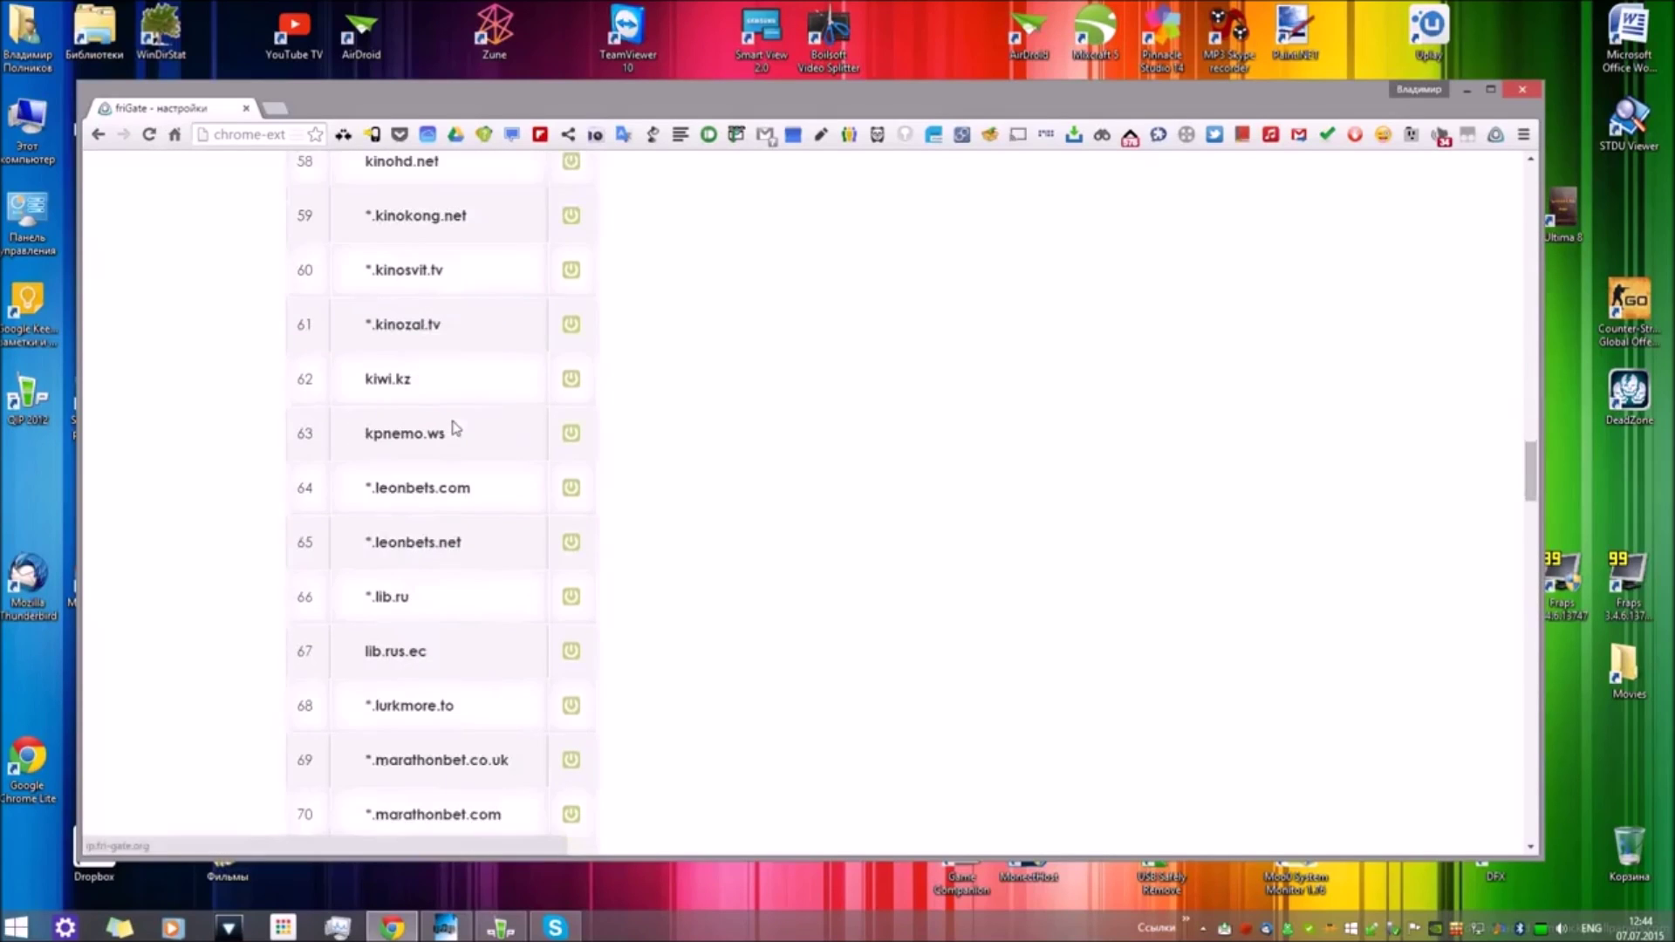
scroll(454, 427, "down", 3)
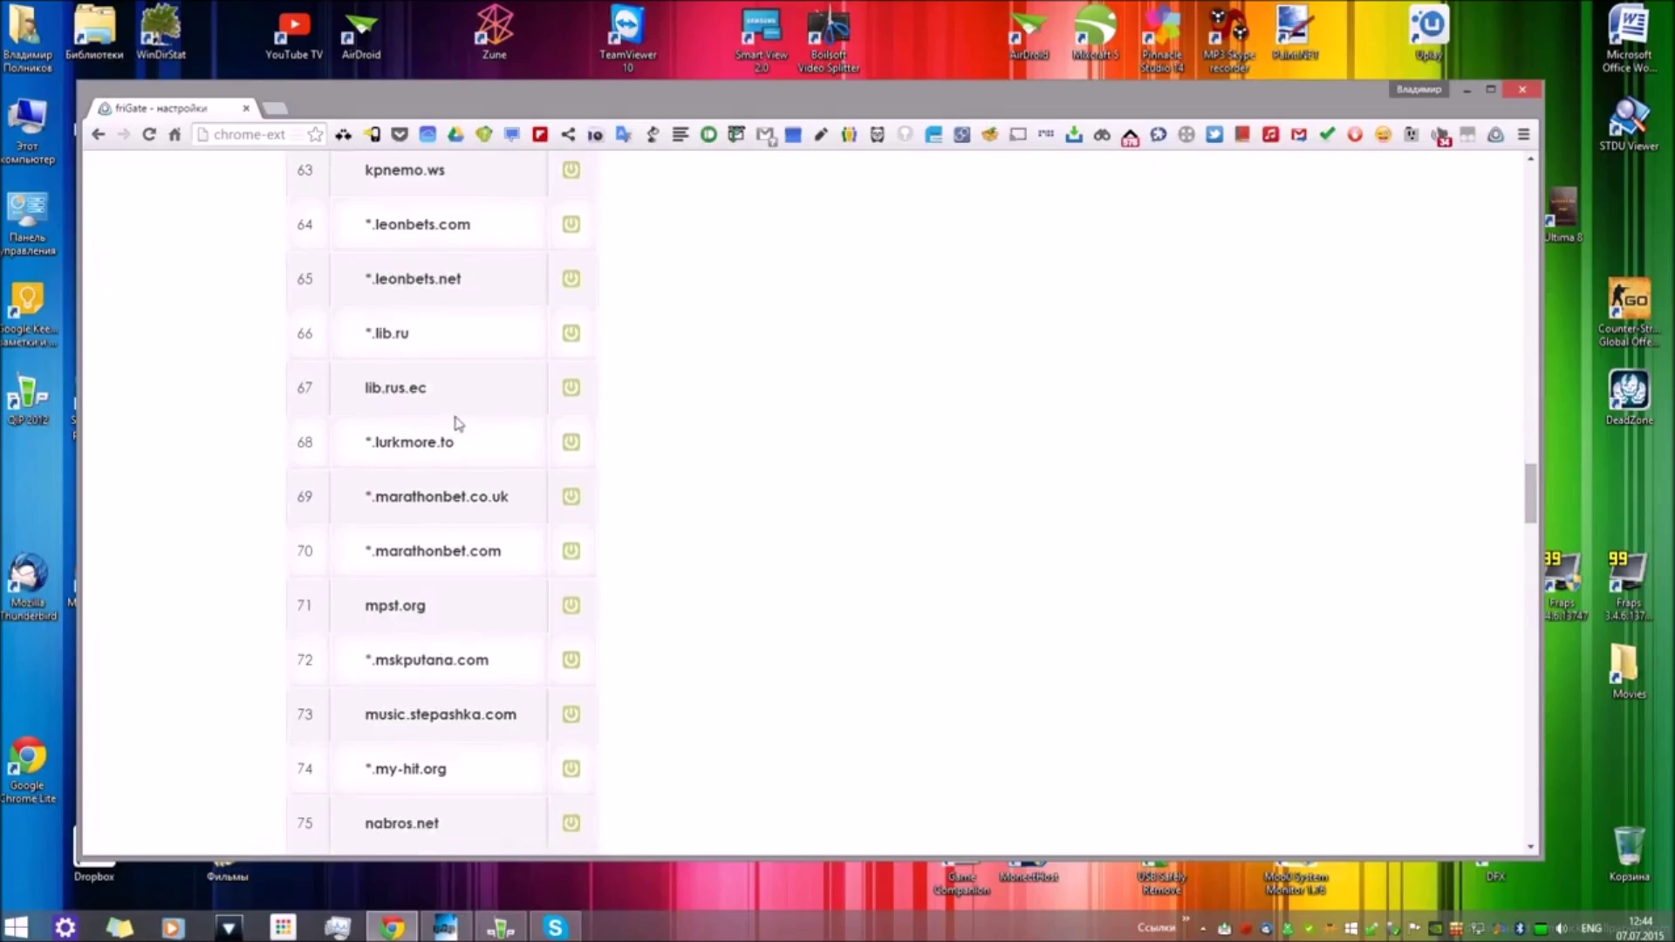
scroll(454, 425, "down", 3)
scroll(454, 424, "down", 10)
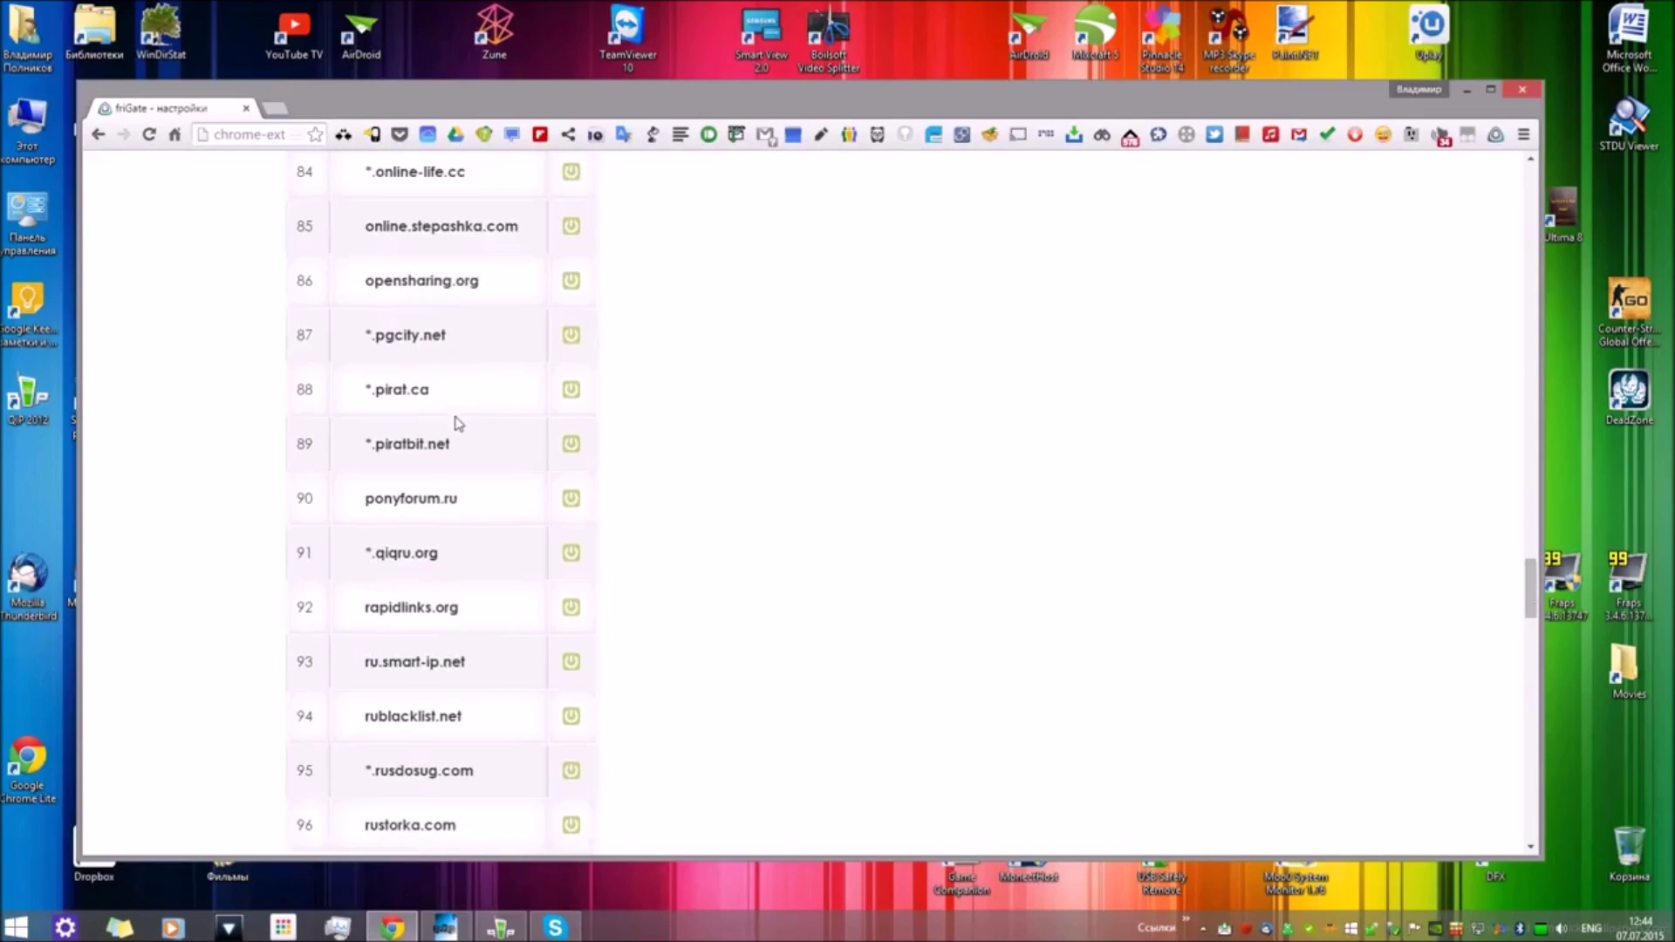
scroll(455, 423, "down", 4)
scroll(456, 423, "down", 5)
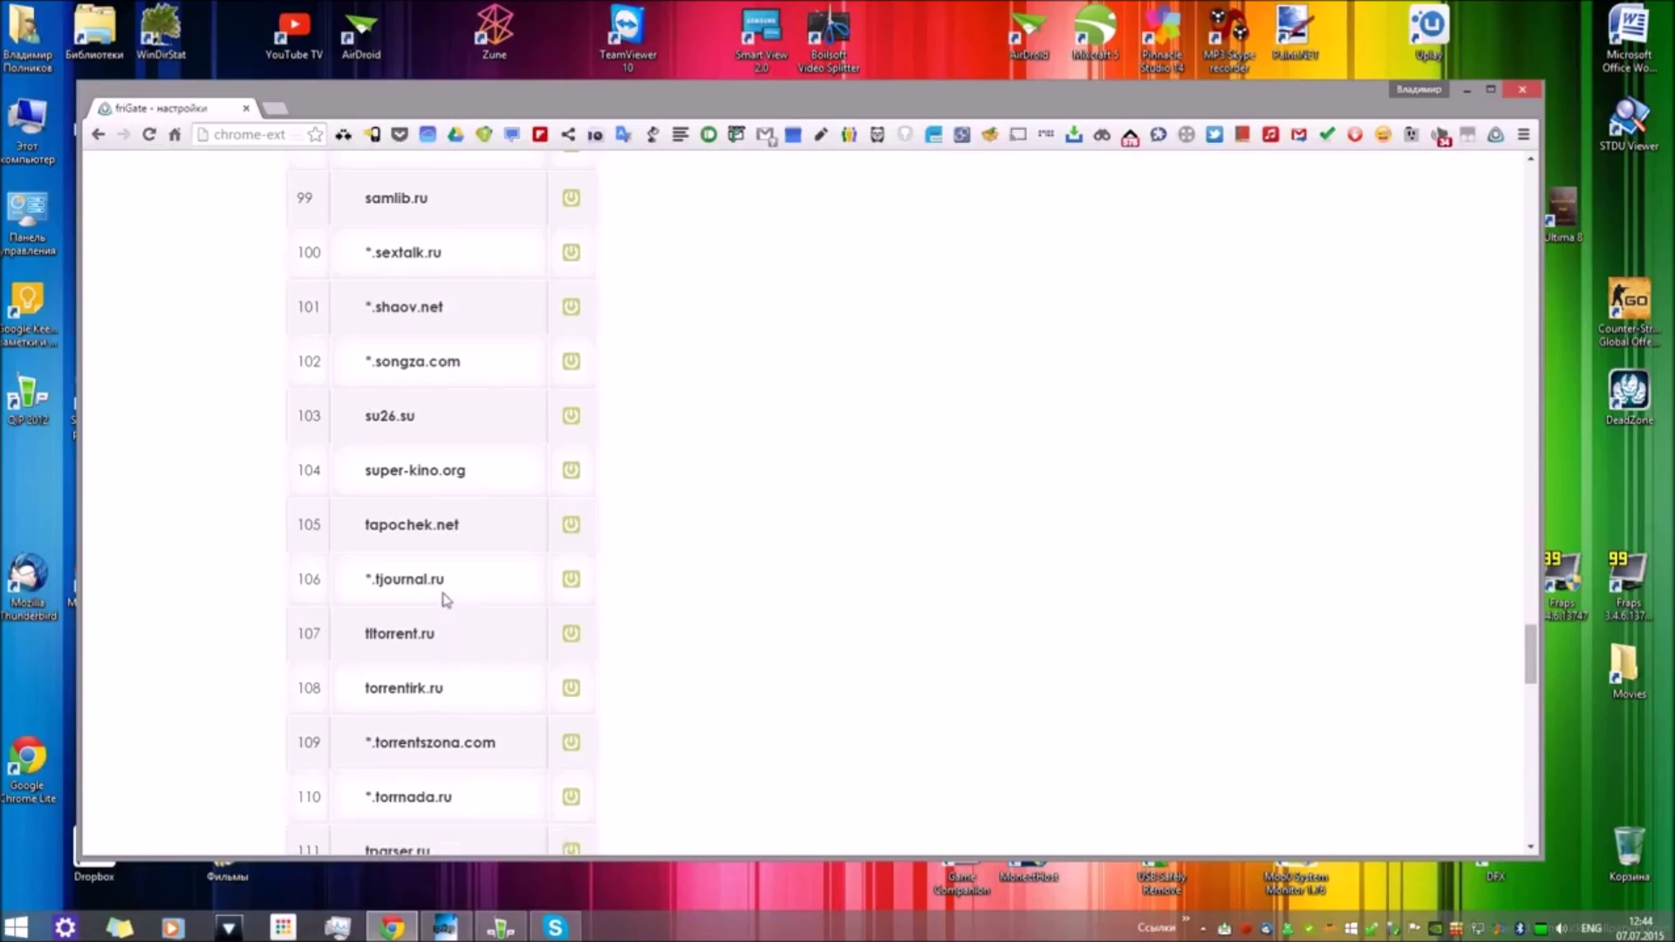
scroll(447, 599, "down", 8)
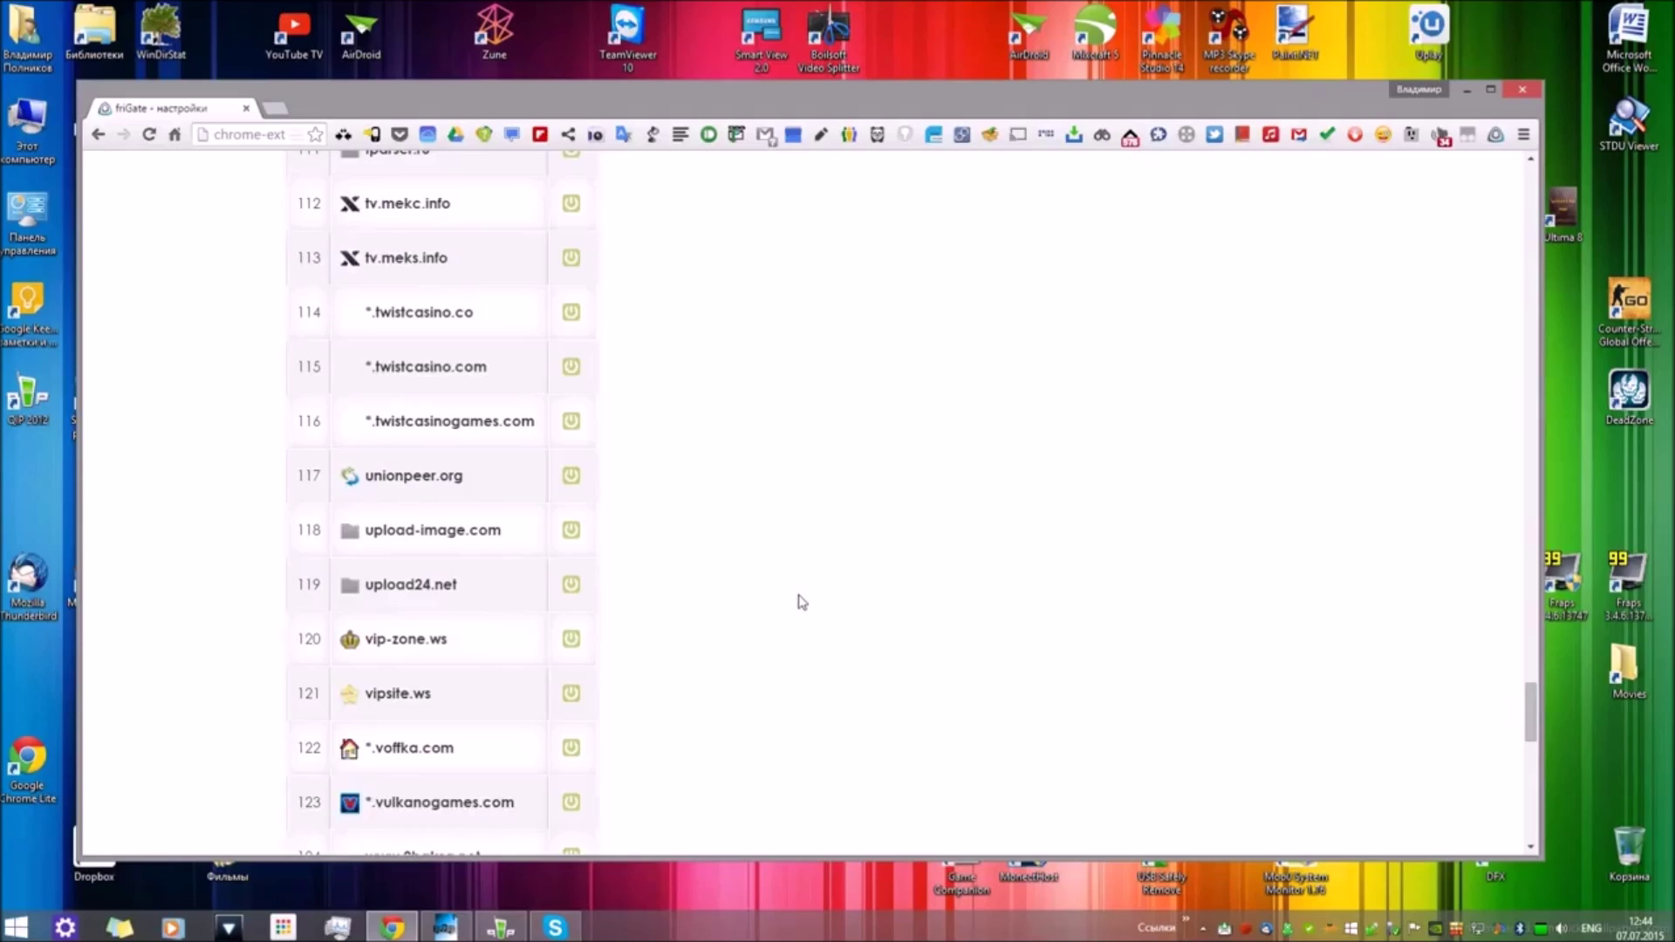
key("Home")
left_click(297, 325)
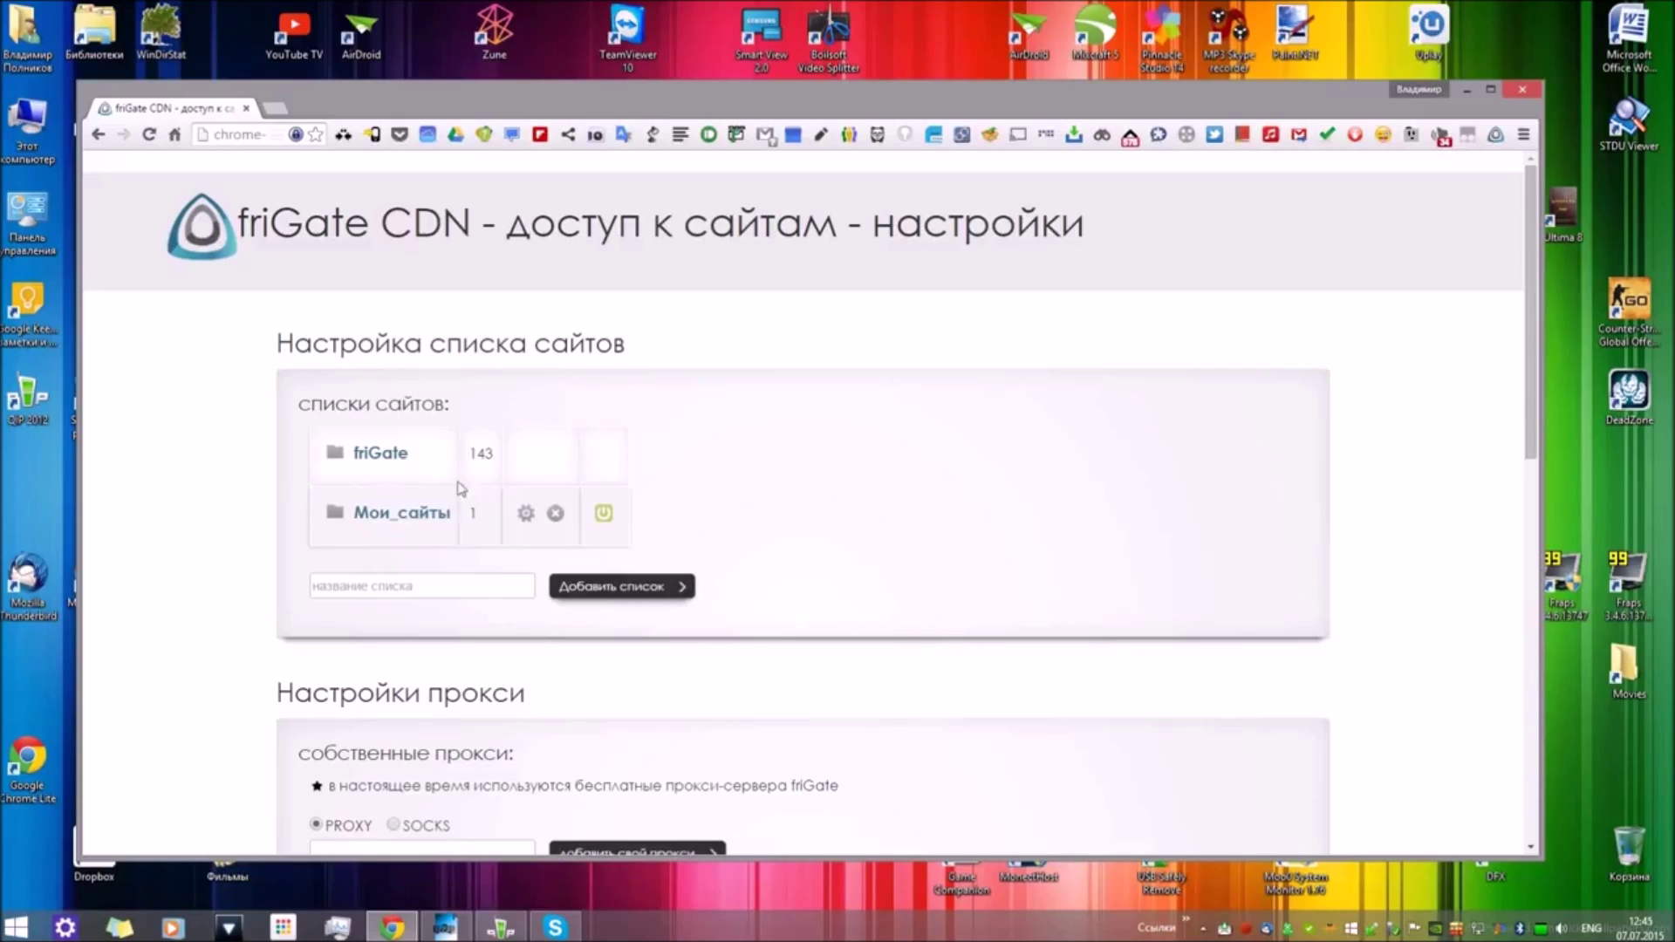
Step: Switch the Мои_сайты list off and back on, and open its name for editing and accept it without changes
left_click(389, 589)
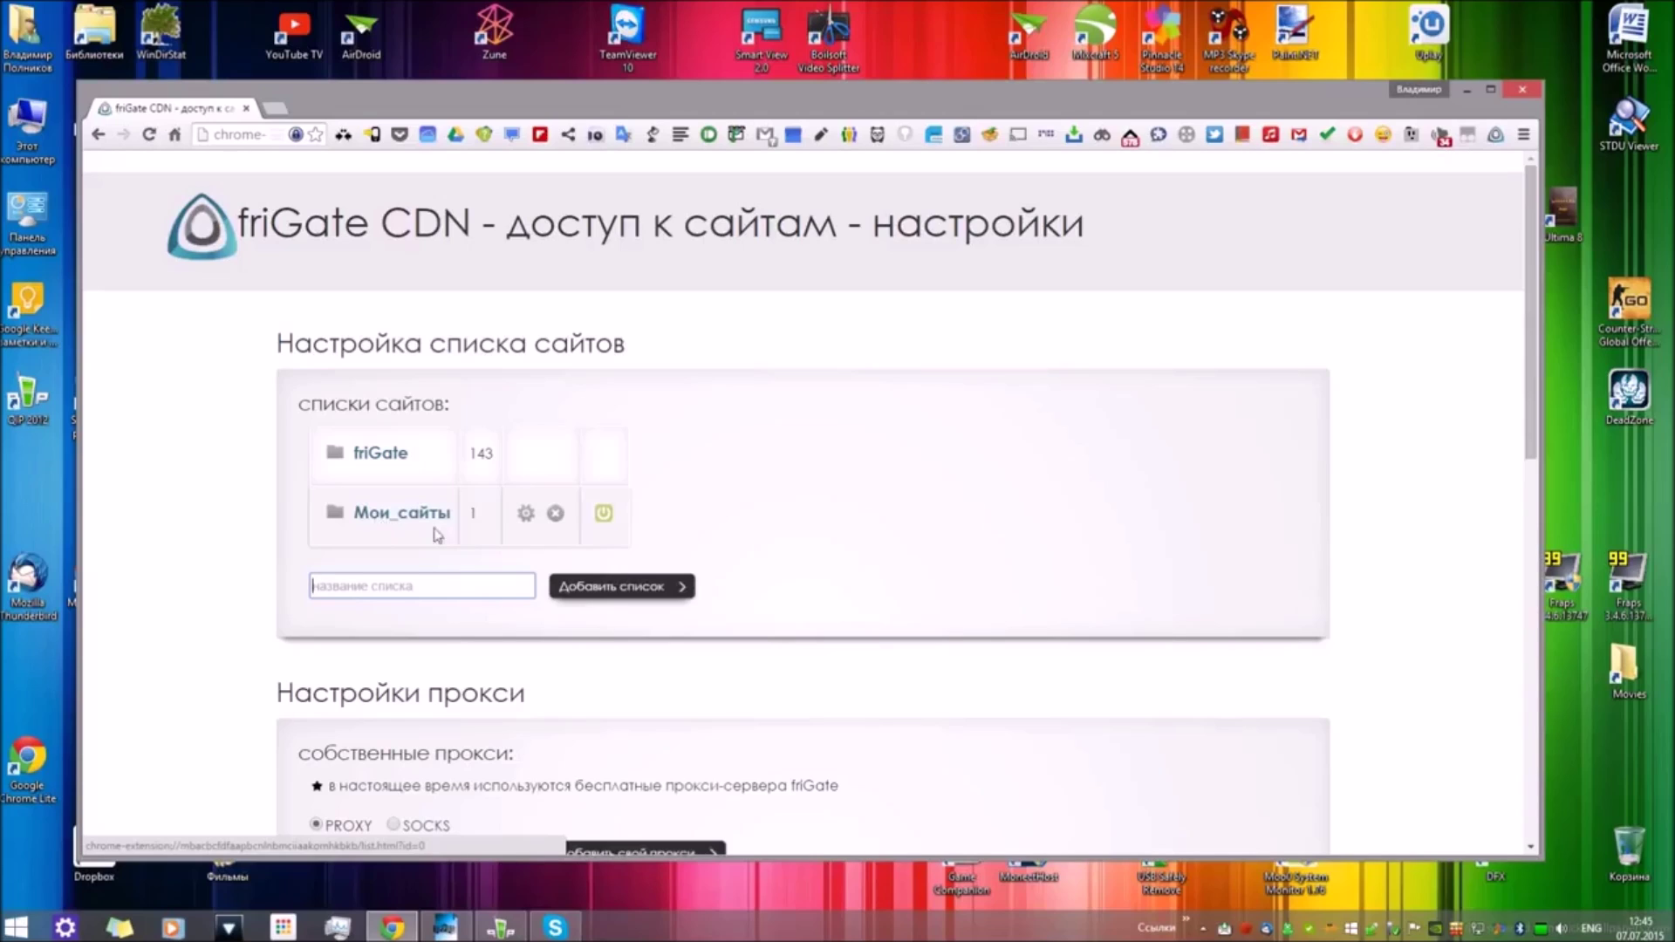
left_click(598, 522)
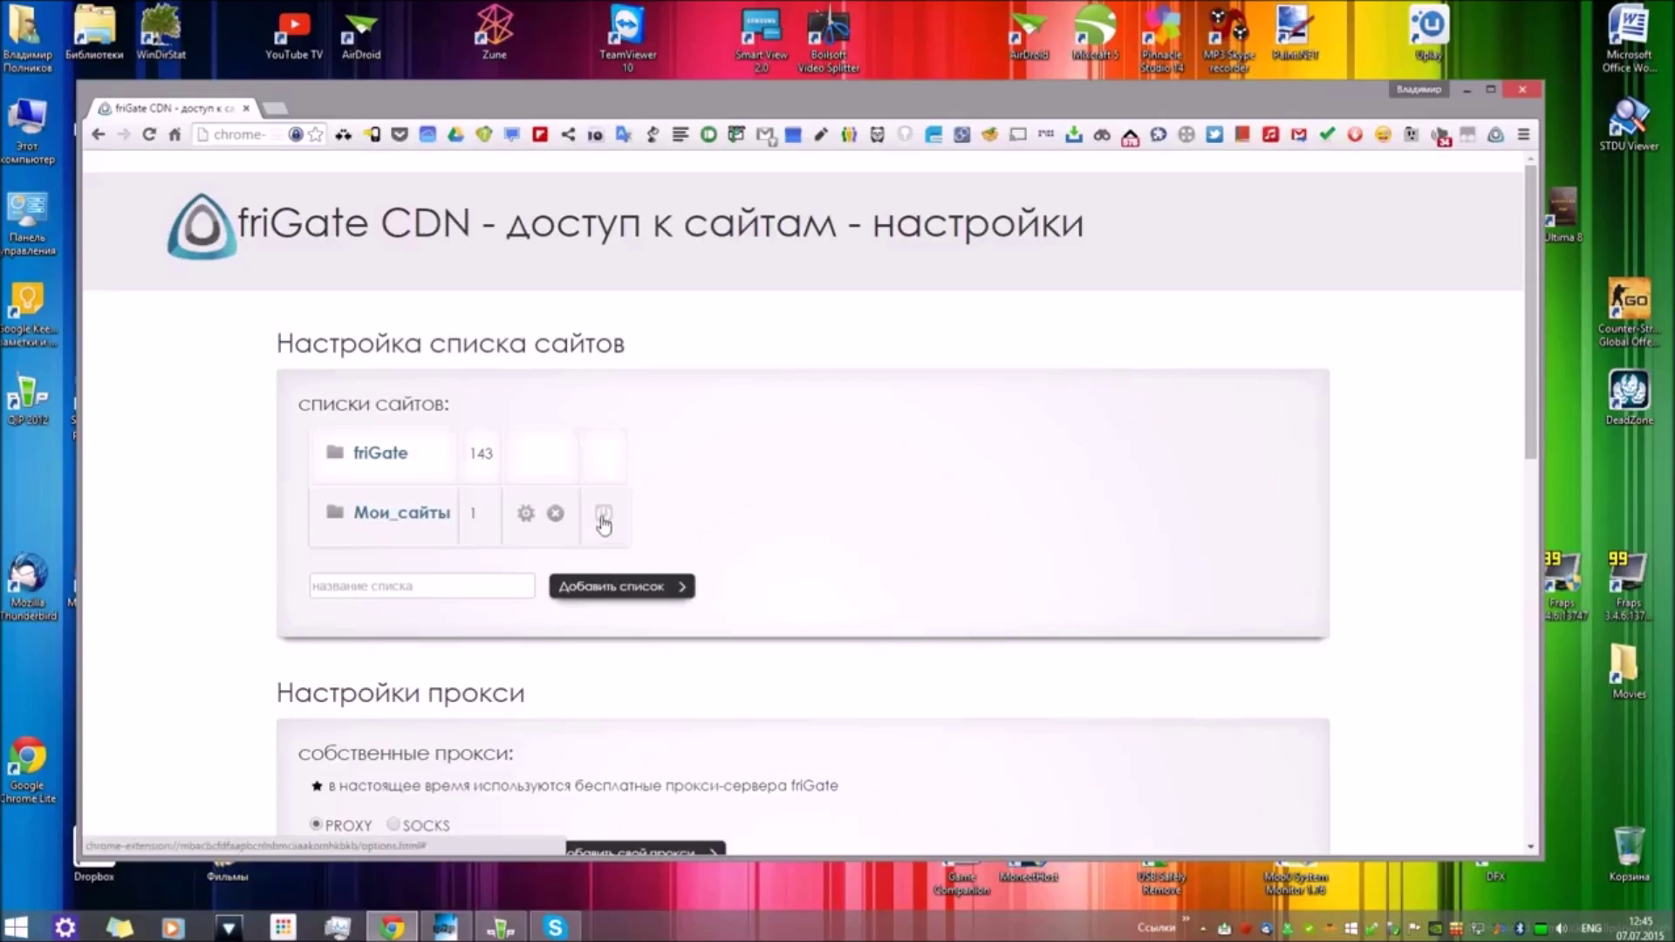
left_click(604, 516)
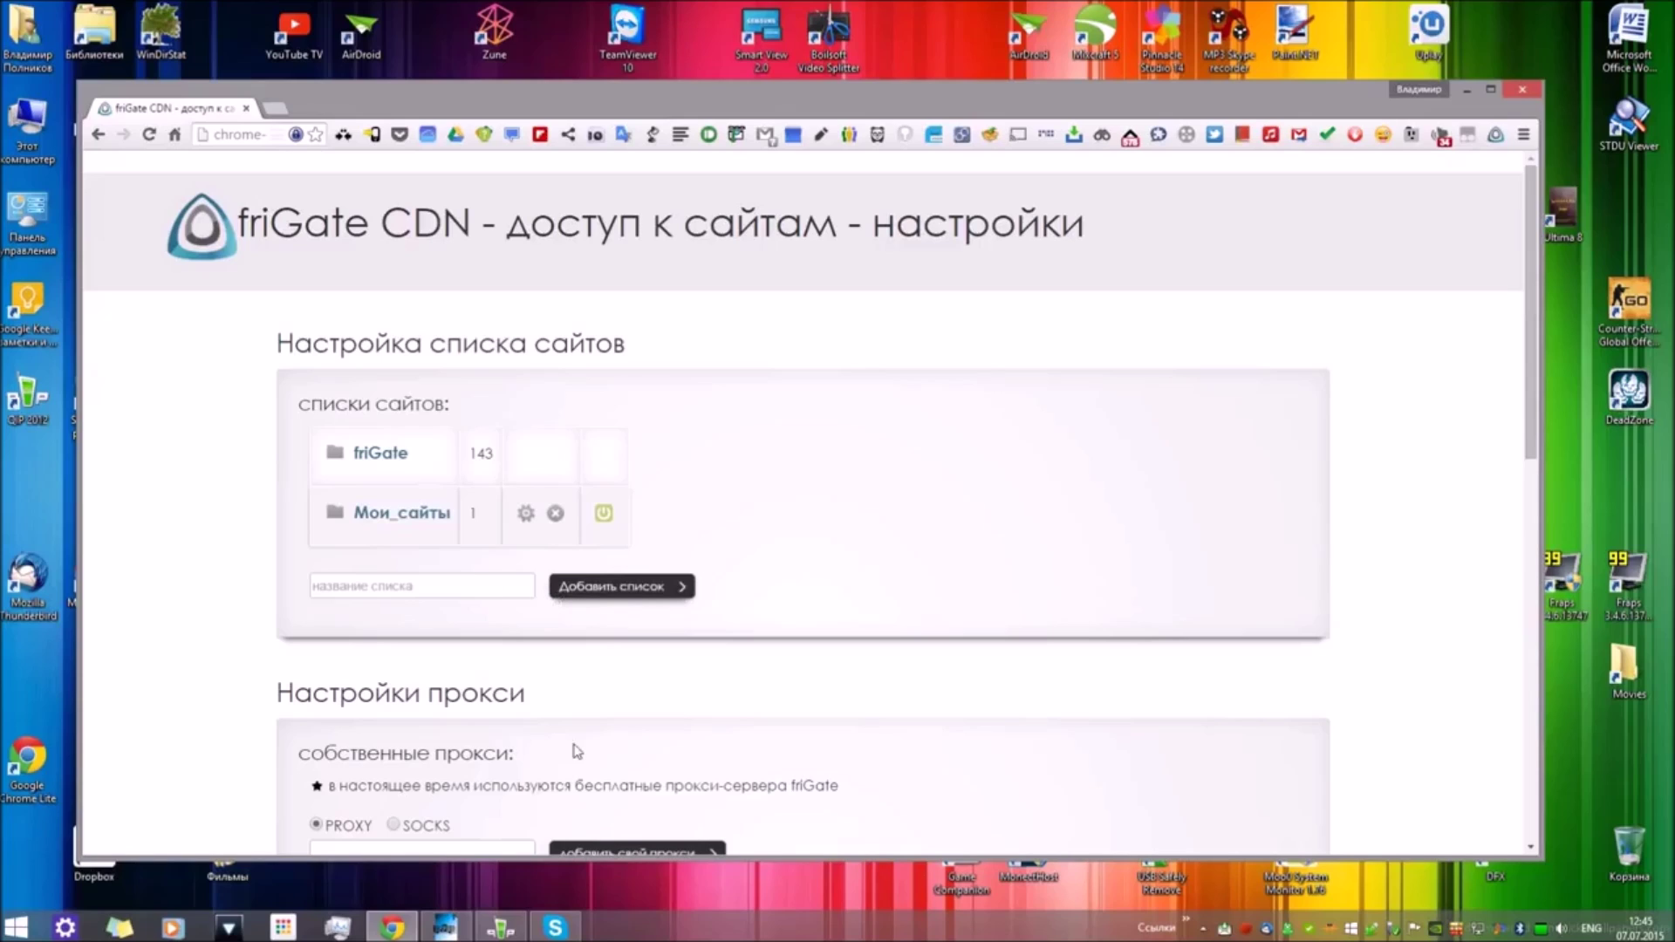
left_click(525, 513)
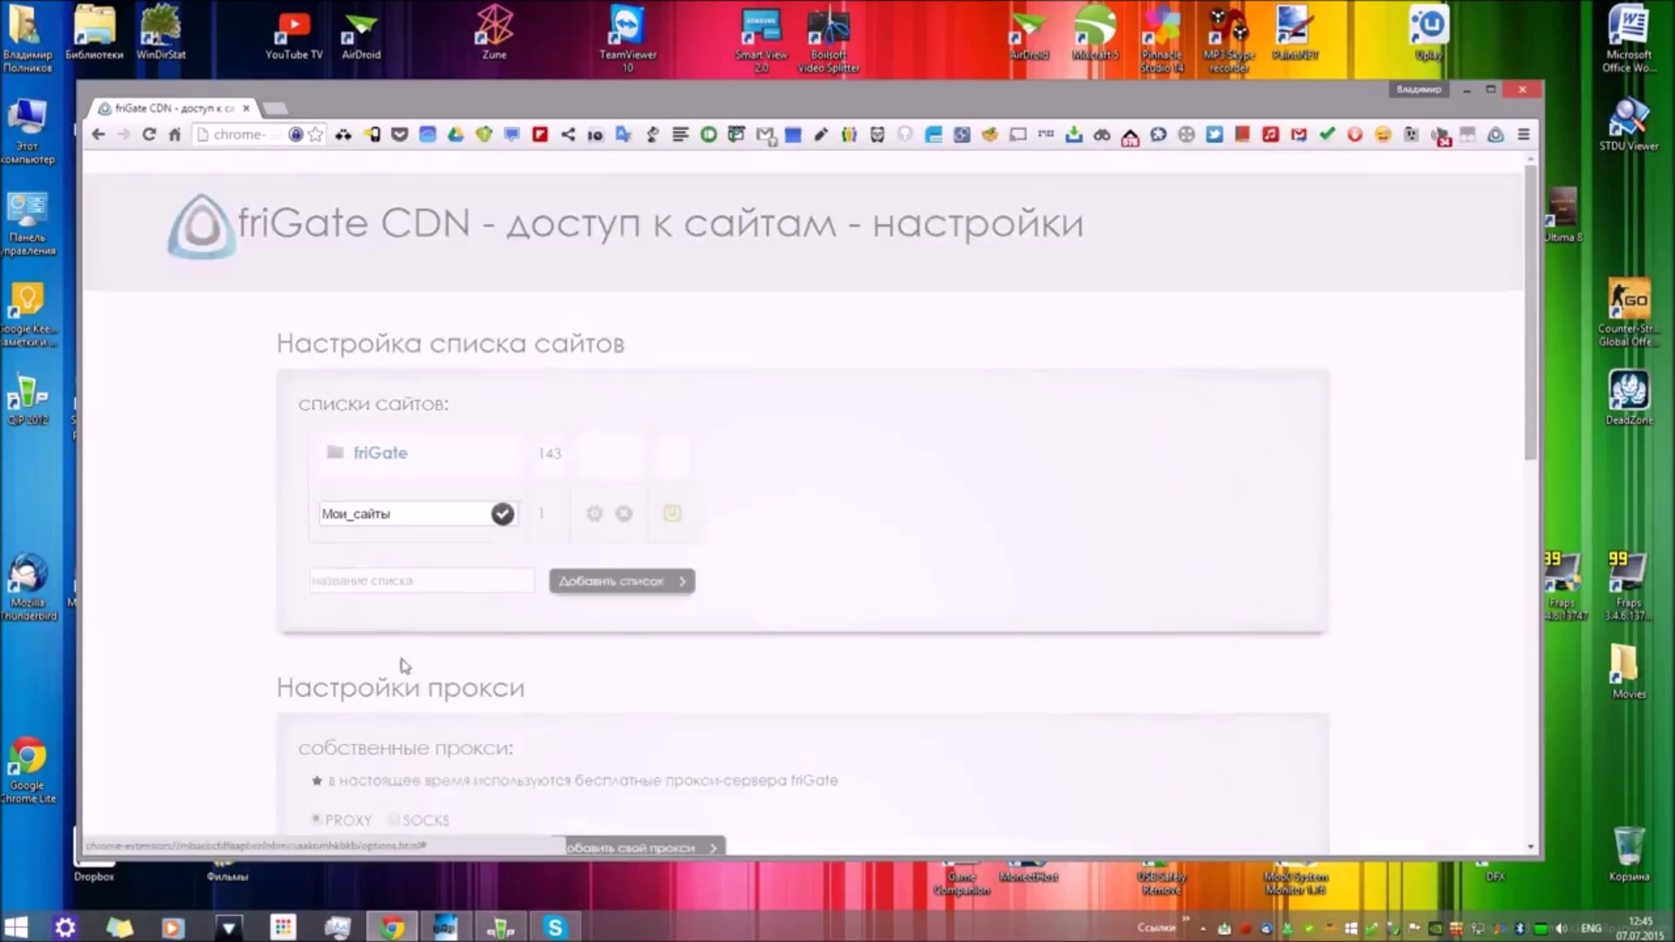
left_click(503, 517)
Step: Open the Мои_сайты list and load its *.songza.com entry in a new tab
left_click(368, 524)
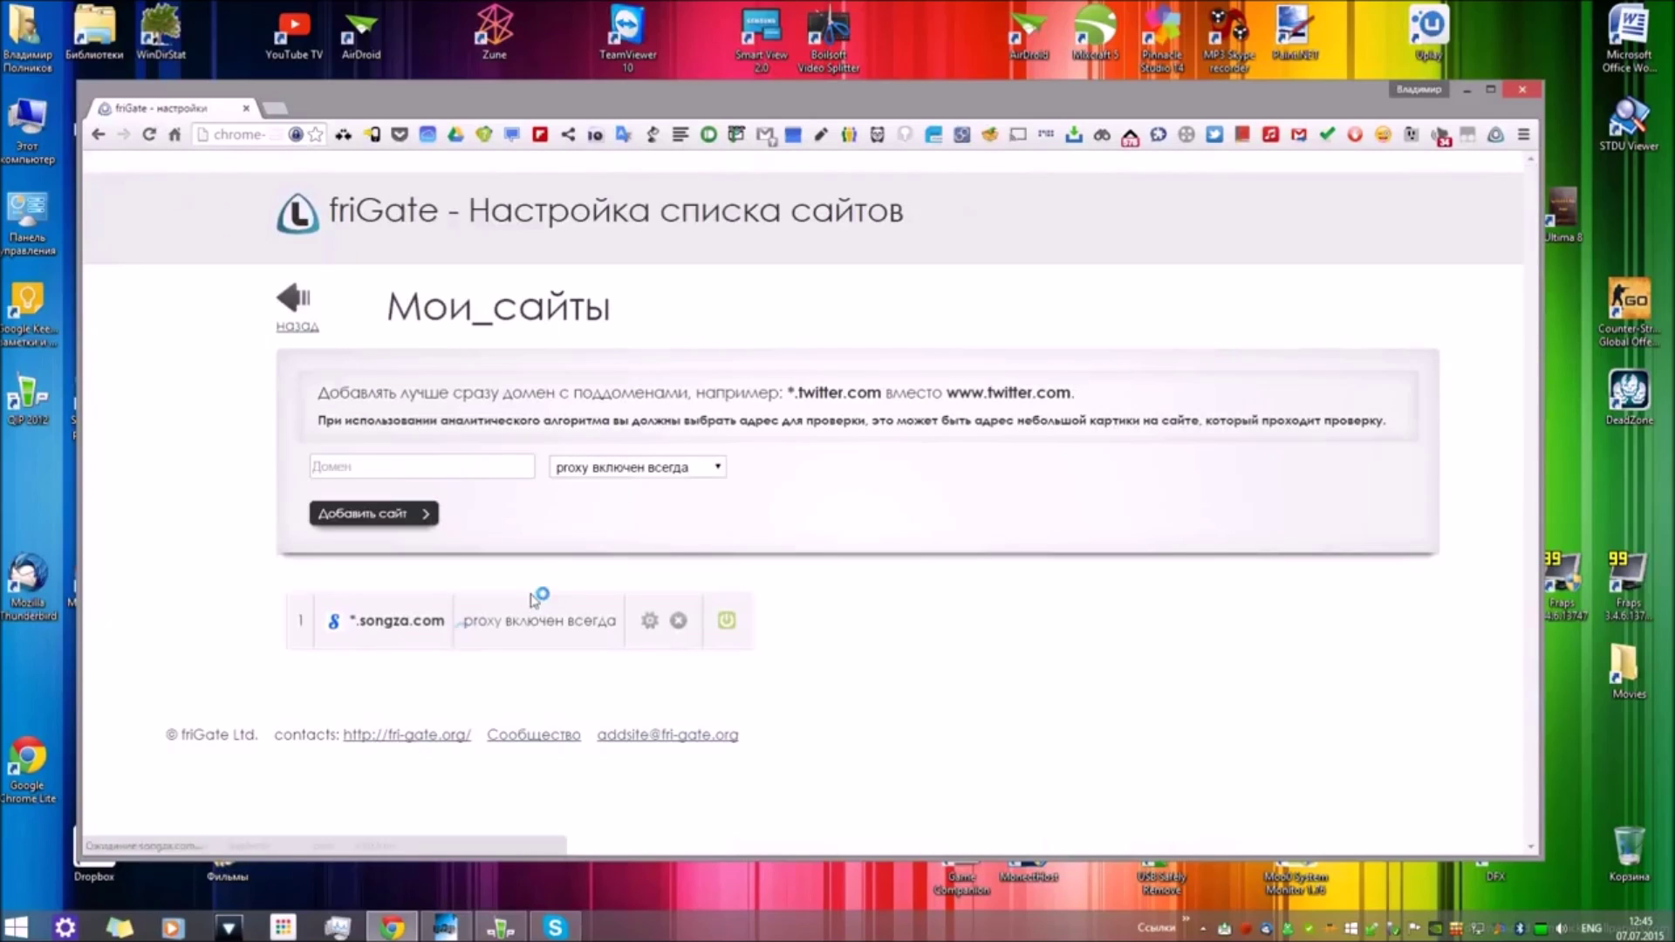
left_click(403, 621)
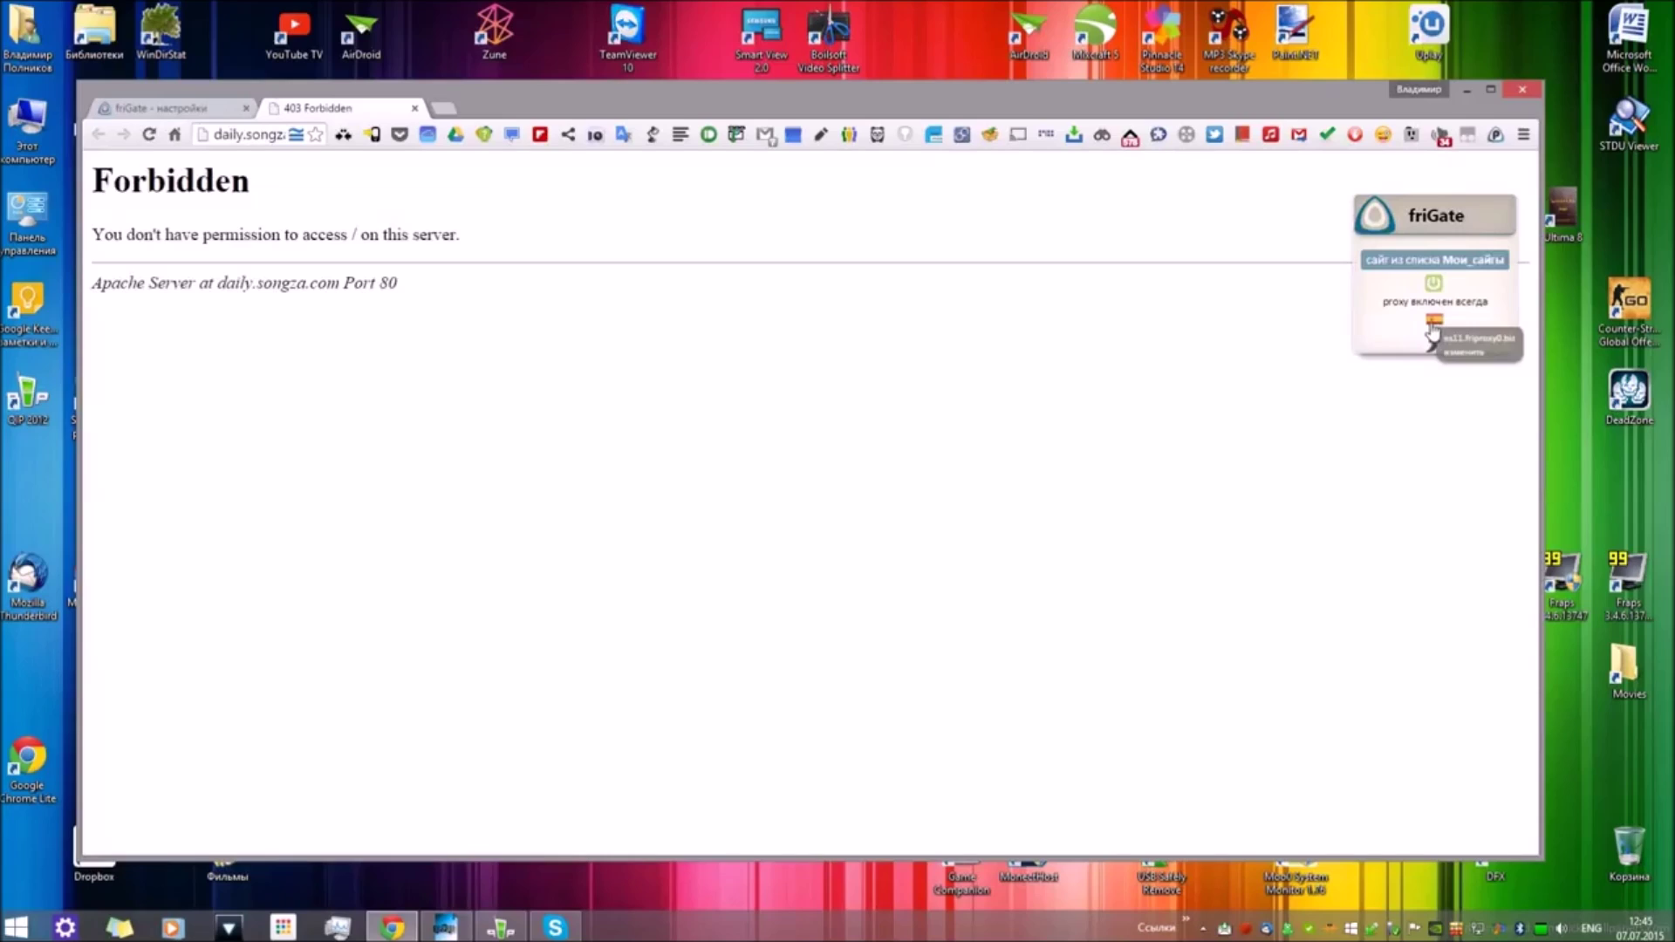
Step: Switch the proxy server for the forbidden Songza page to another country, close its tab, and highlight the *.twitter.com example in the list settings
left_click(1433, 324)
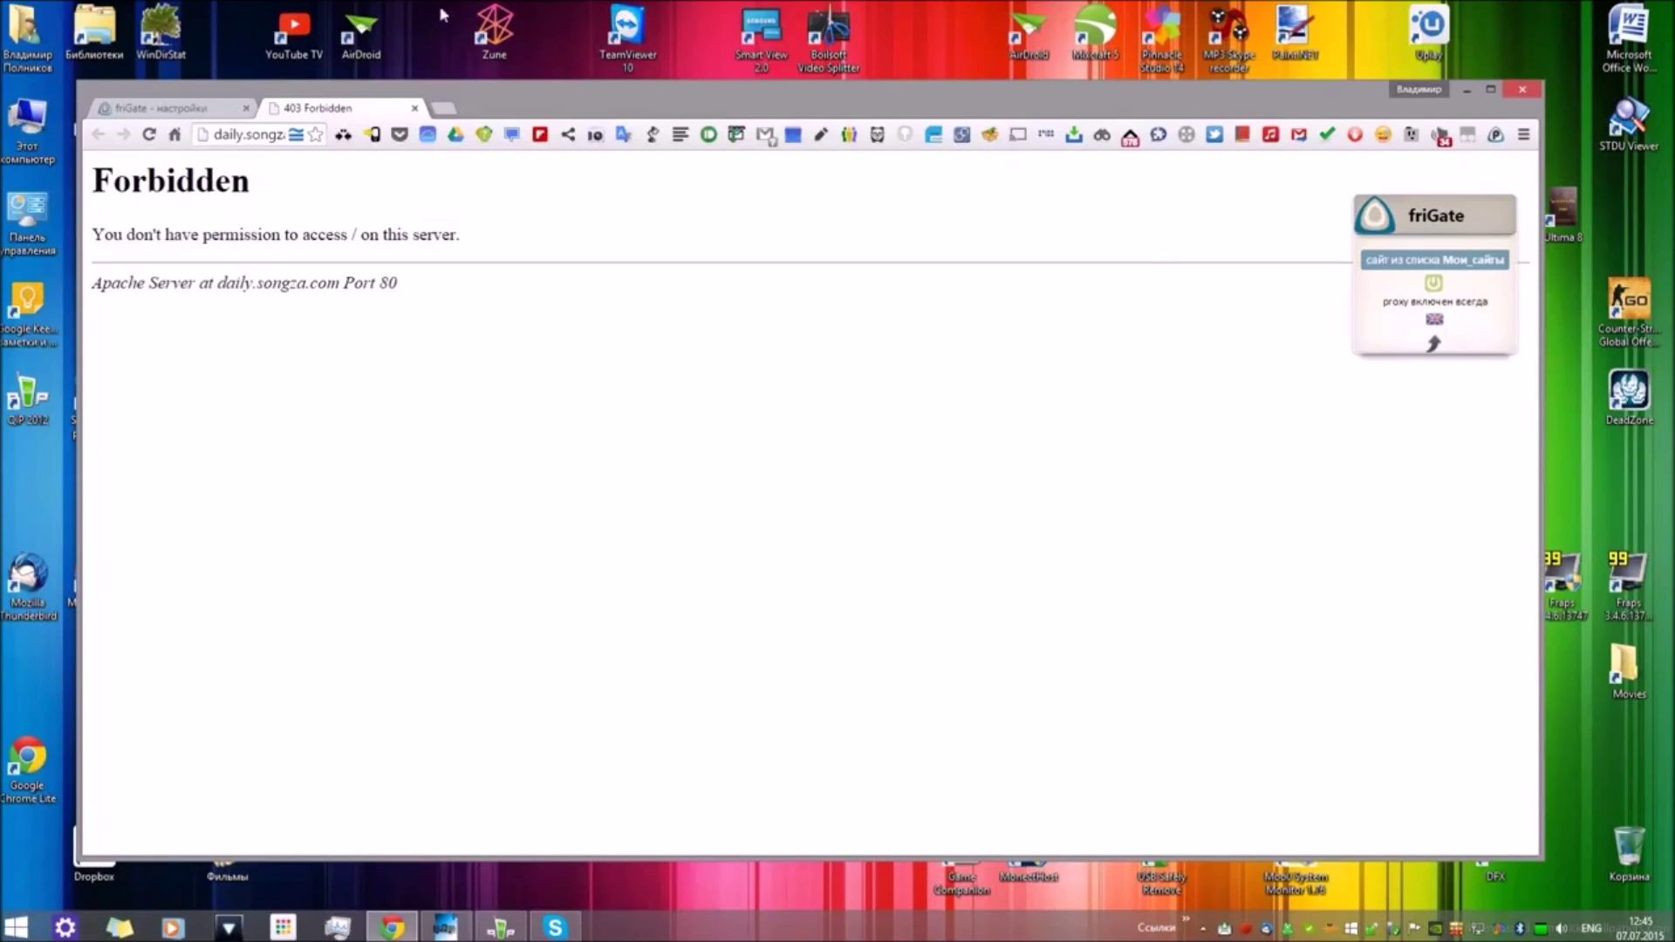
left_click(414, 109)
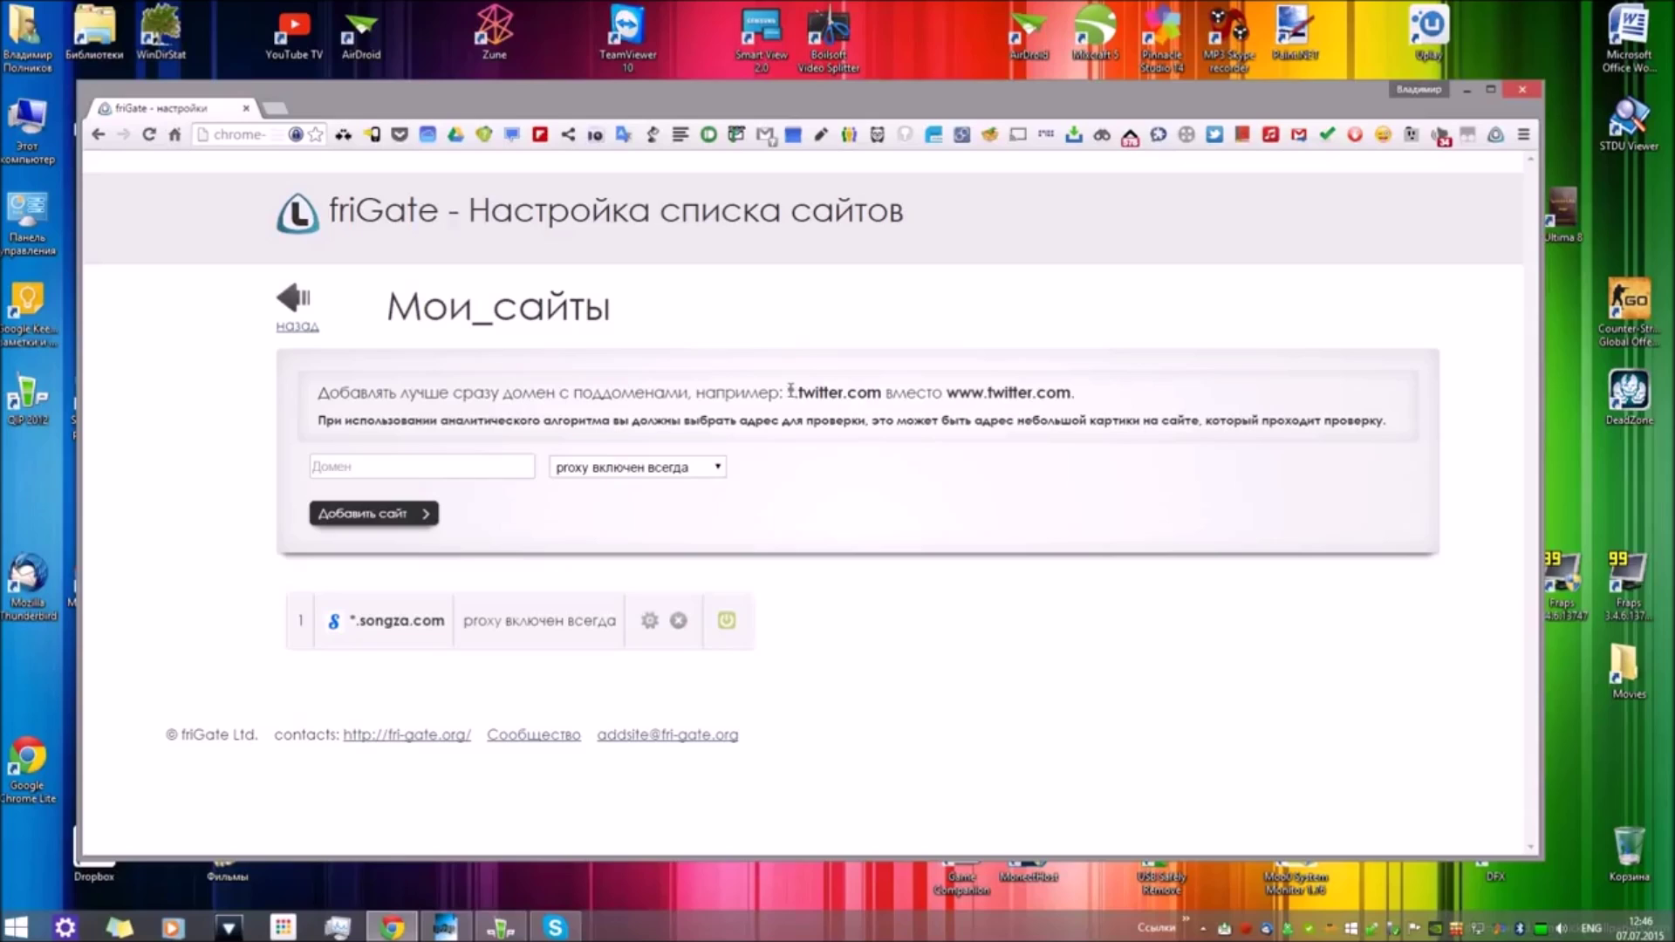
left_click_drag(788, 391, 883, 386)
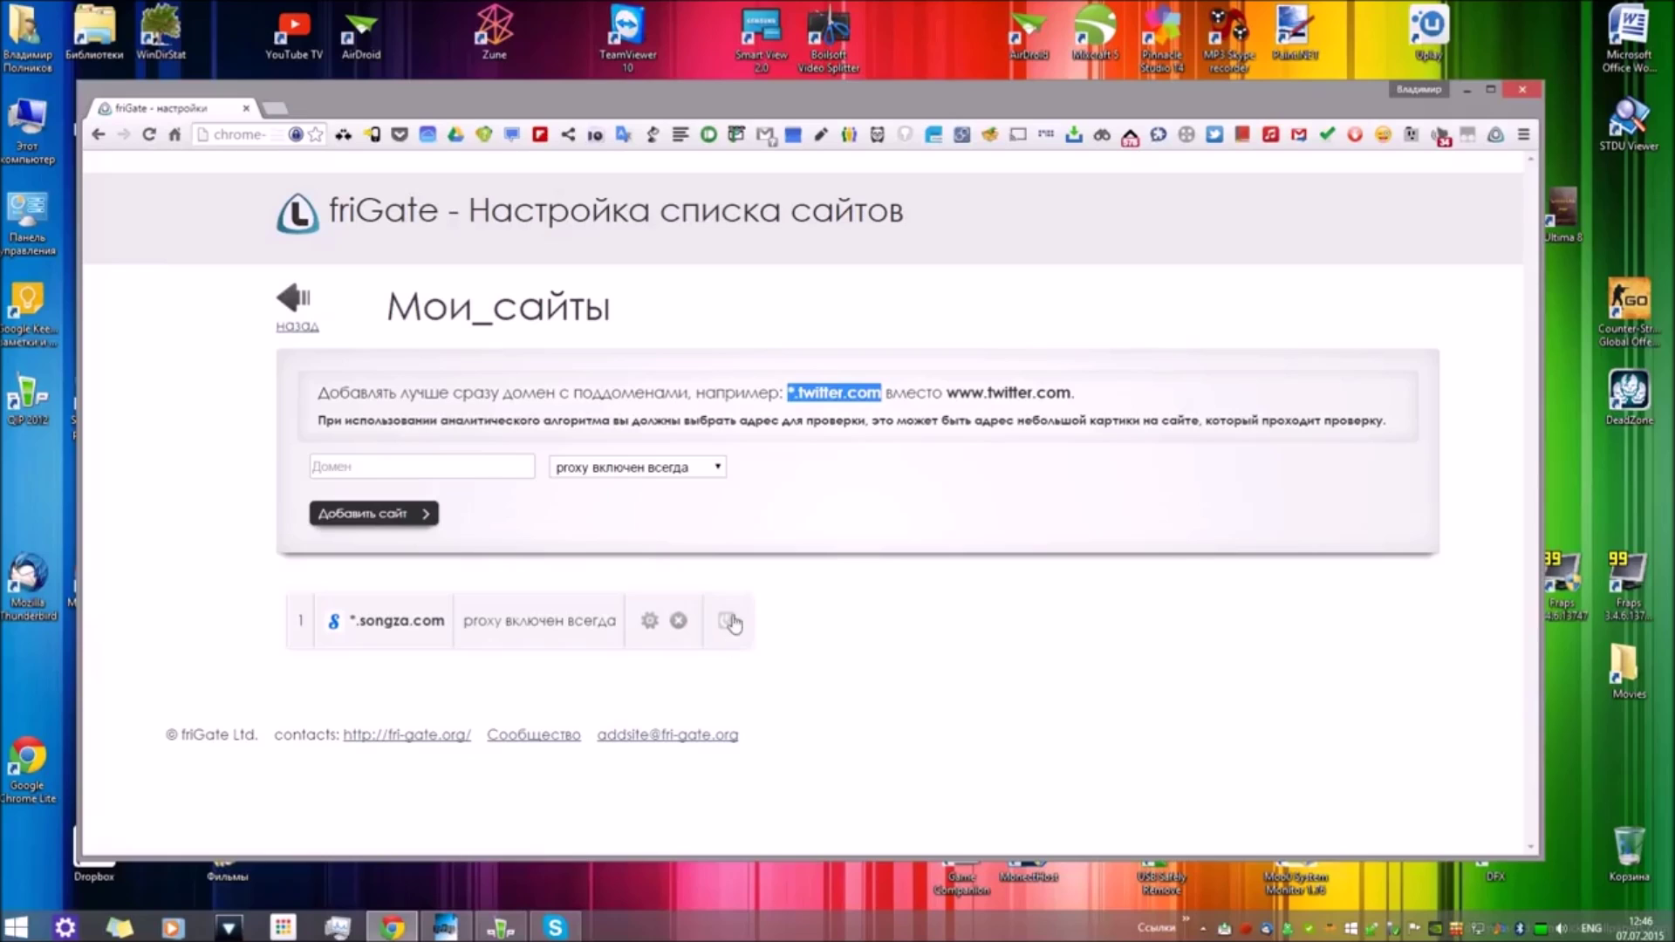
Step: Load *.songza.com from the Мои_сайты list with its proxy switched off and again with it switched on, closing the test tab each time
left_click(424, 625)
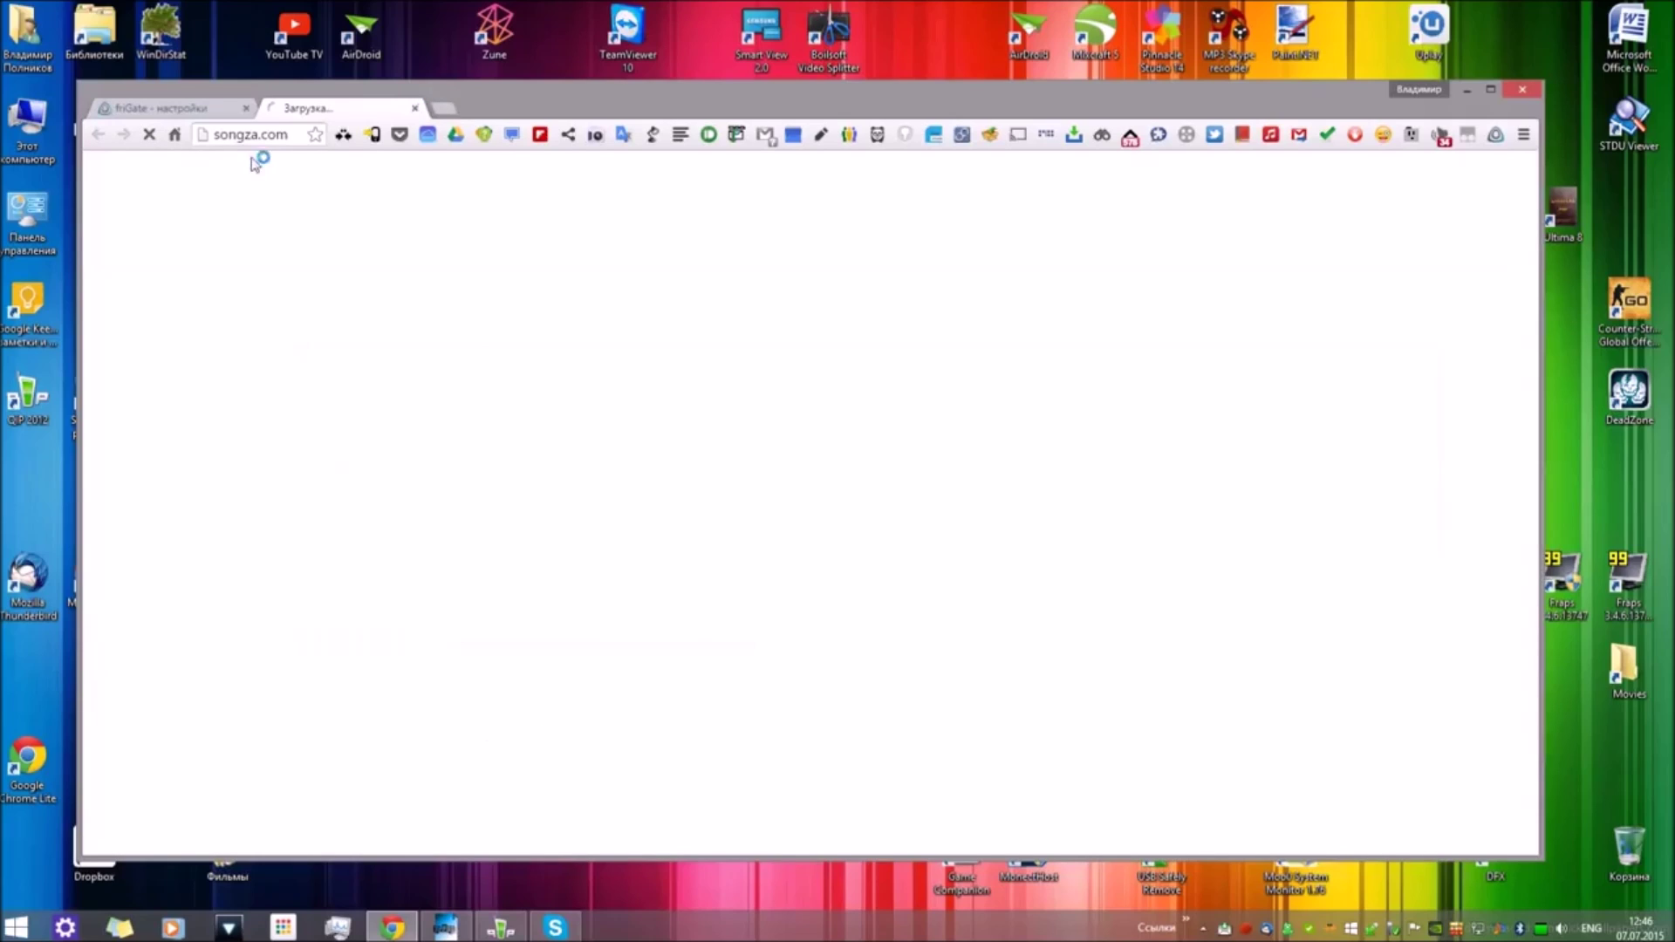
left_click(175, 109)
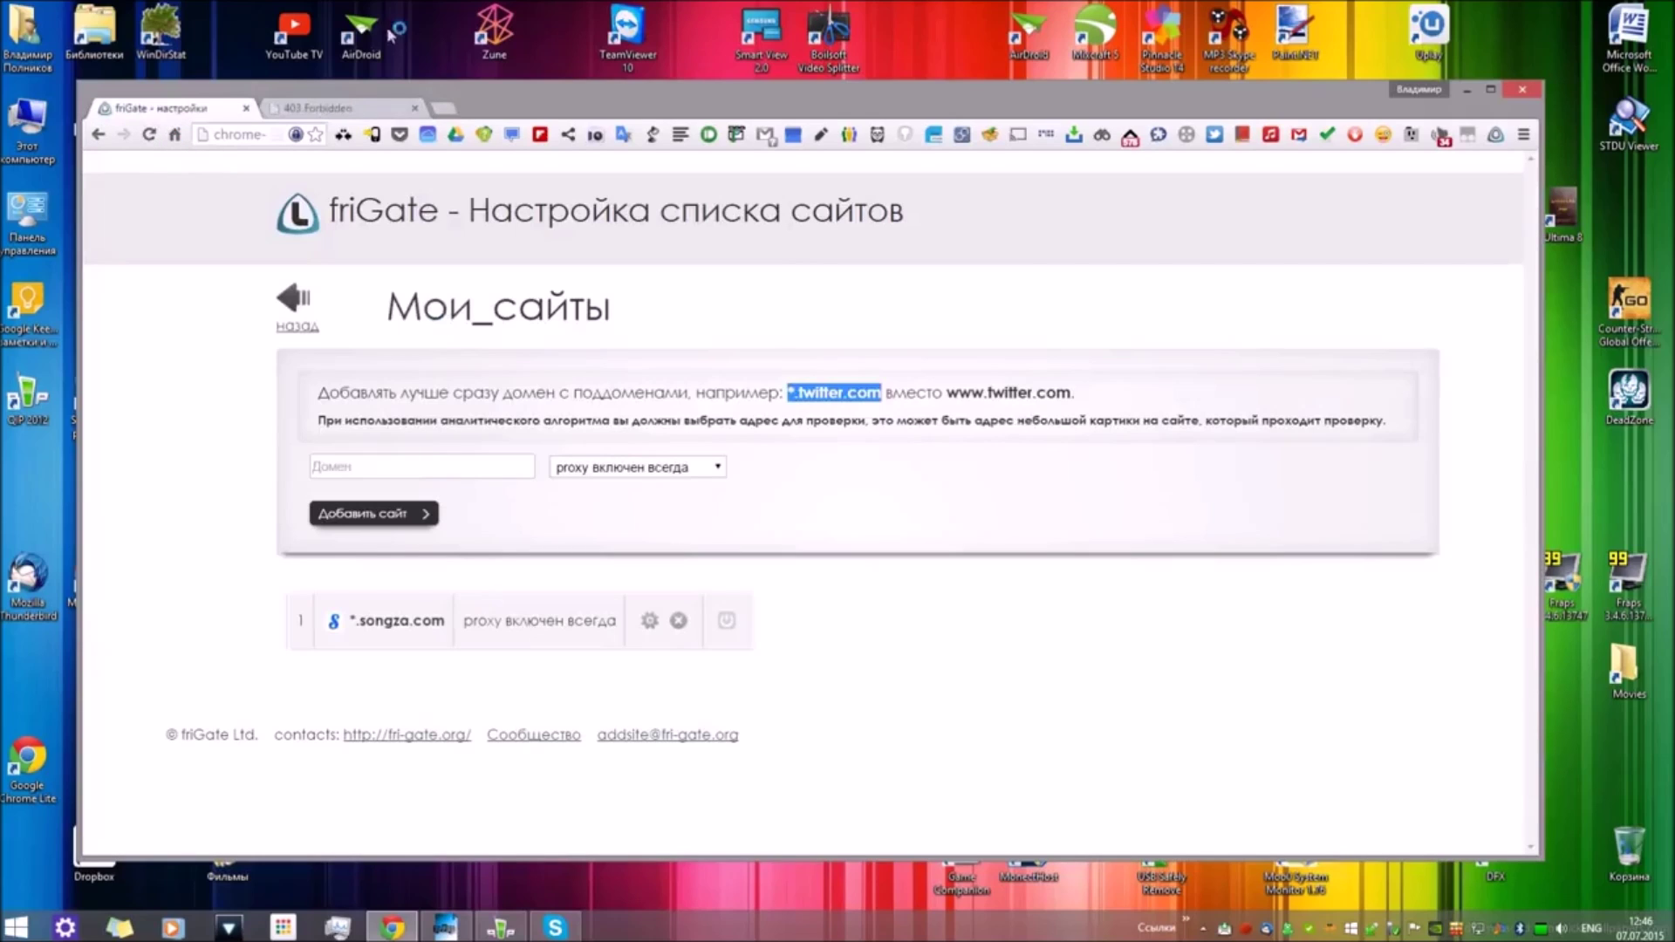
left_click(347, 108)
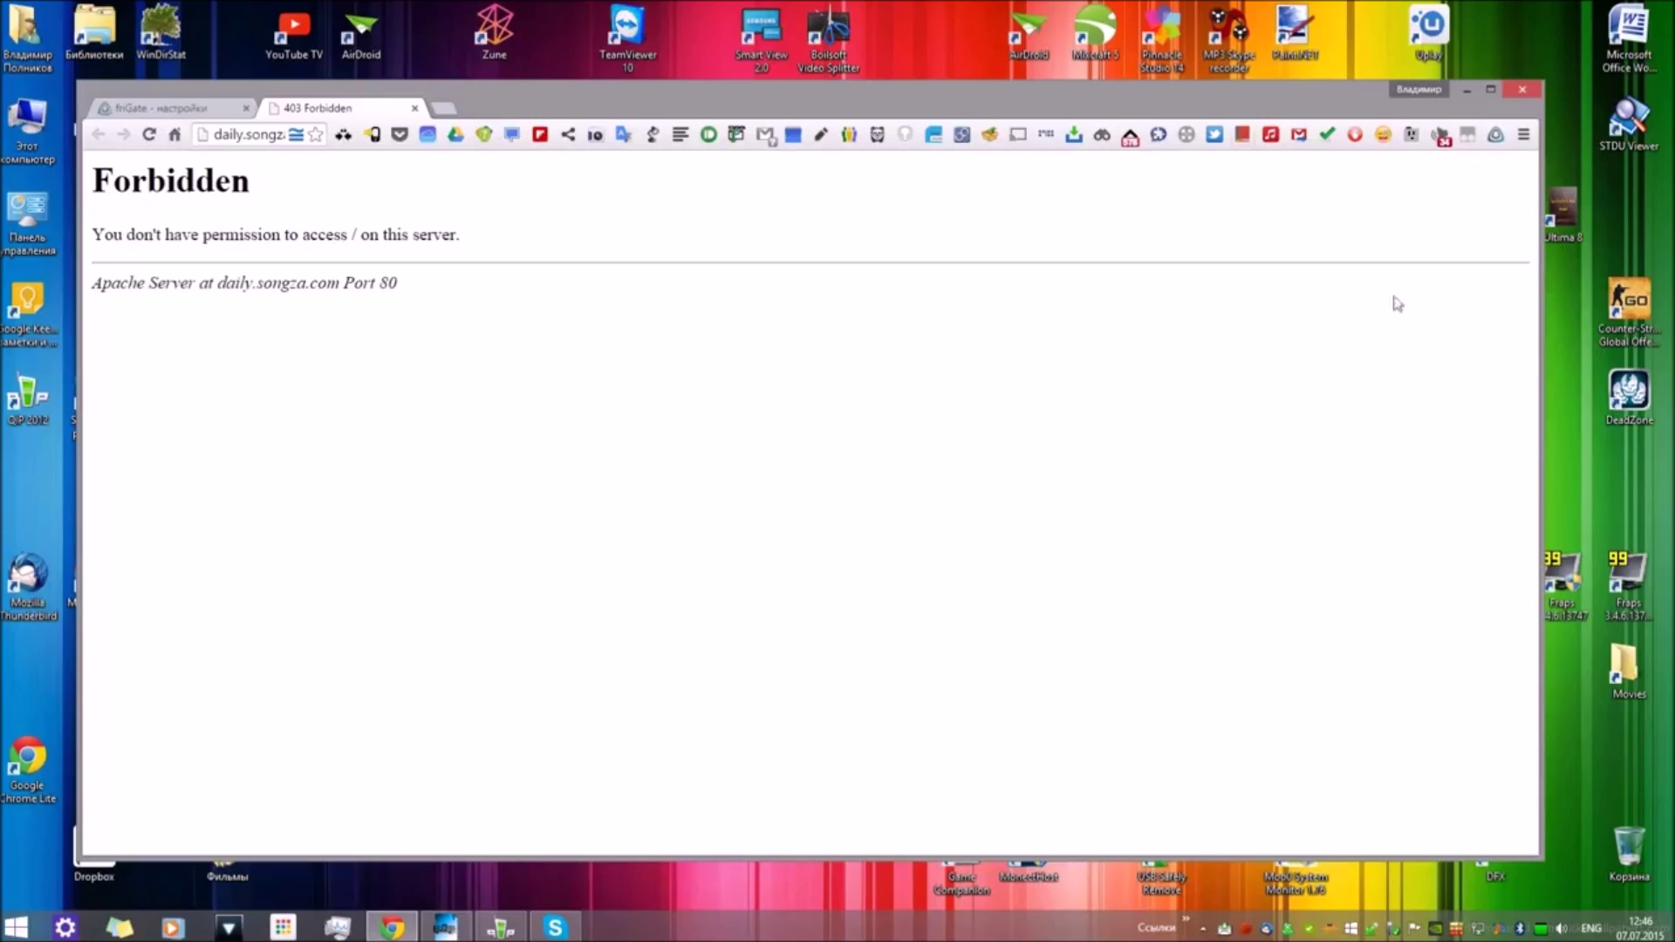
left_click(413, 110)
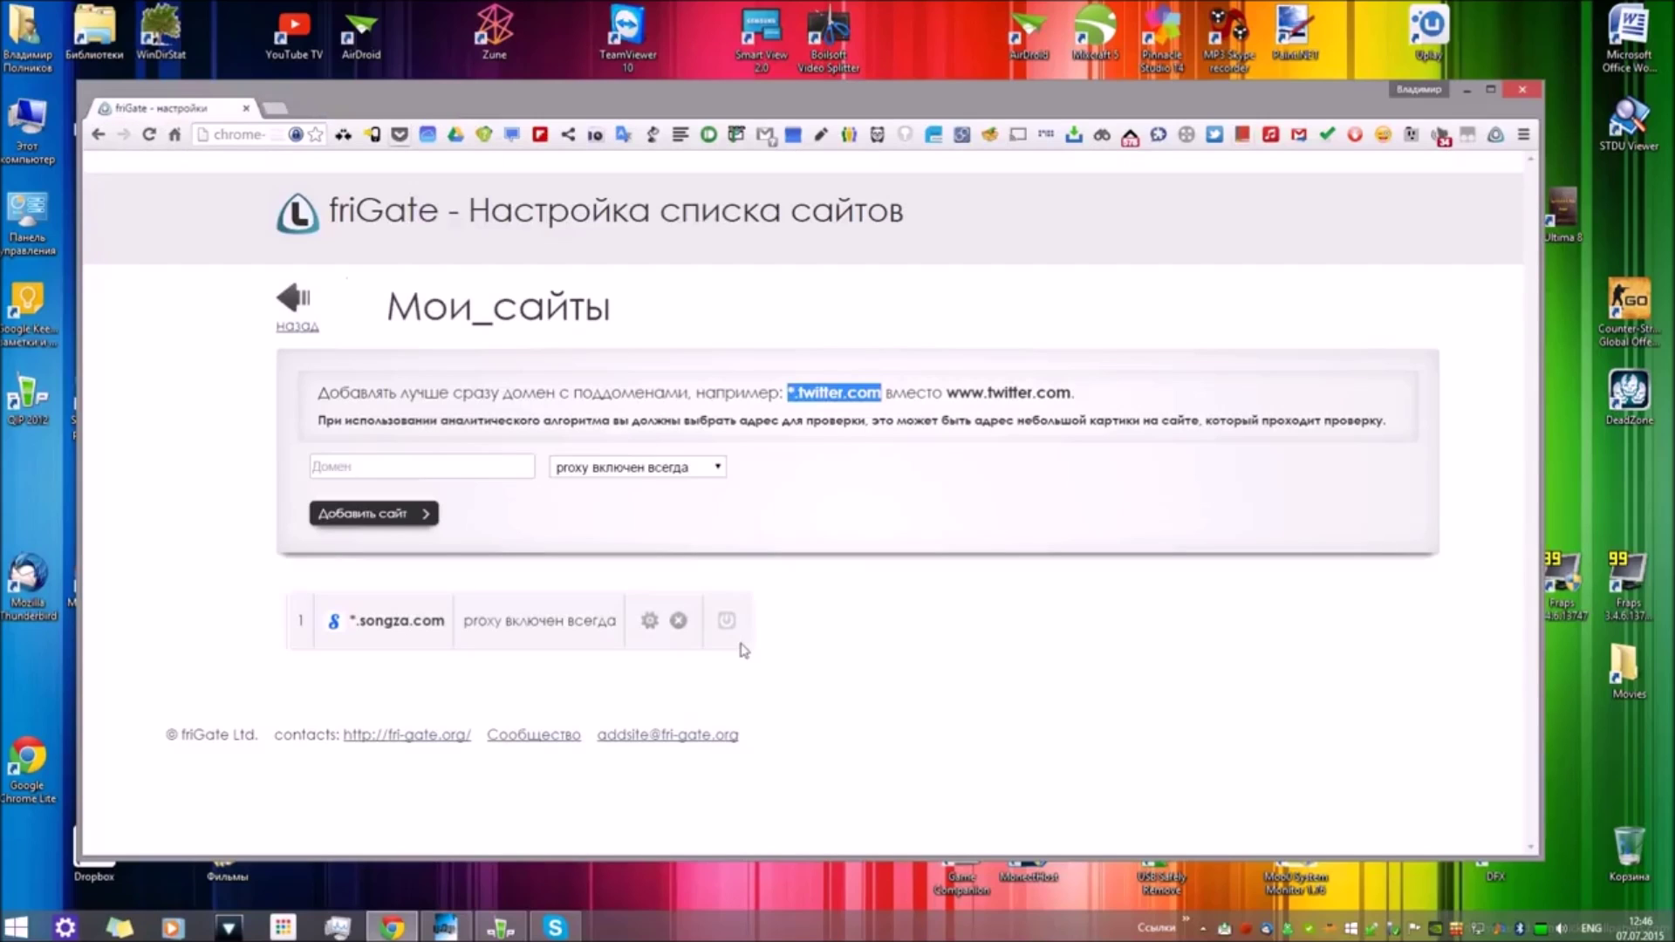
left_click(406, 621)
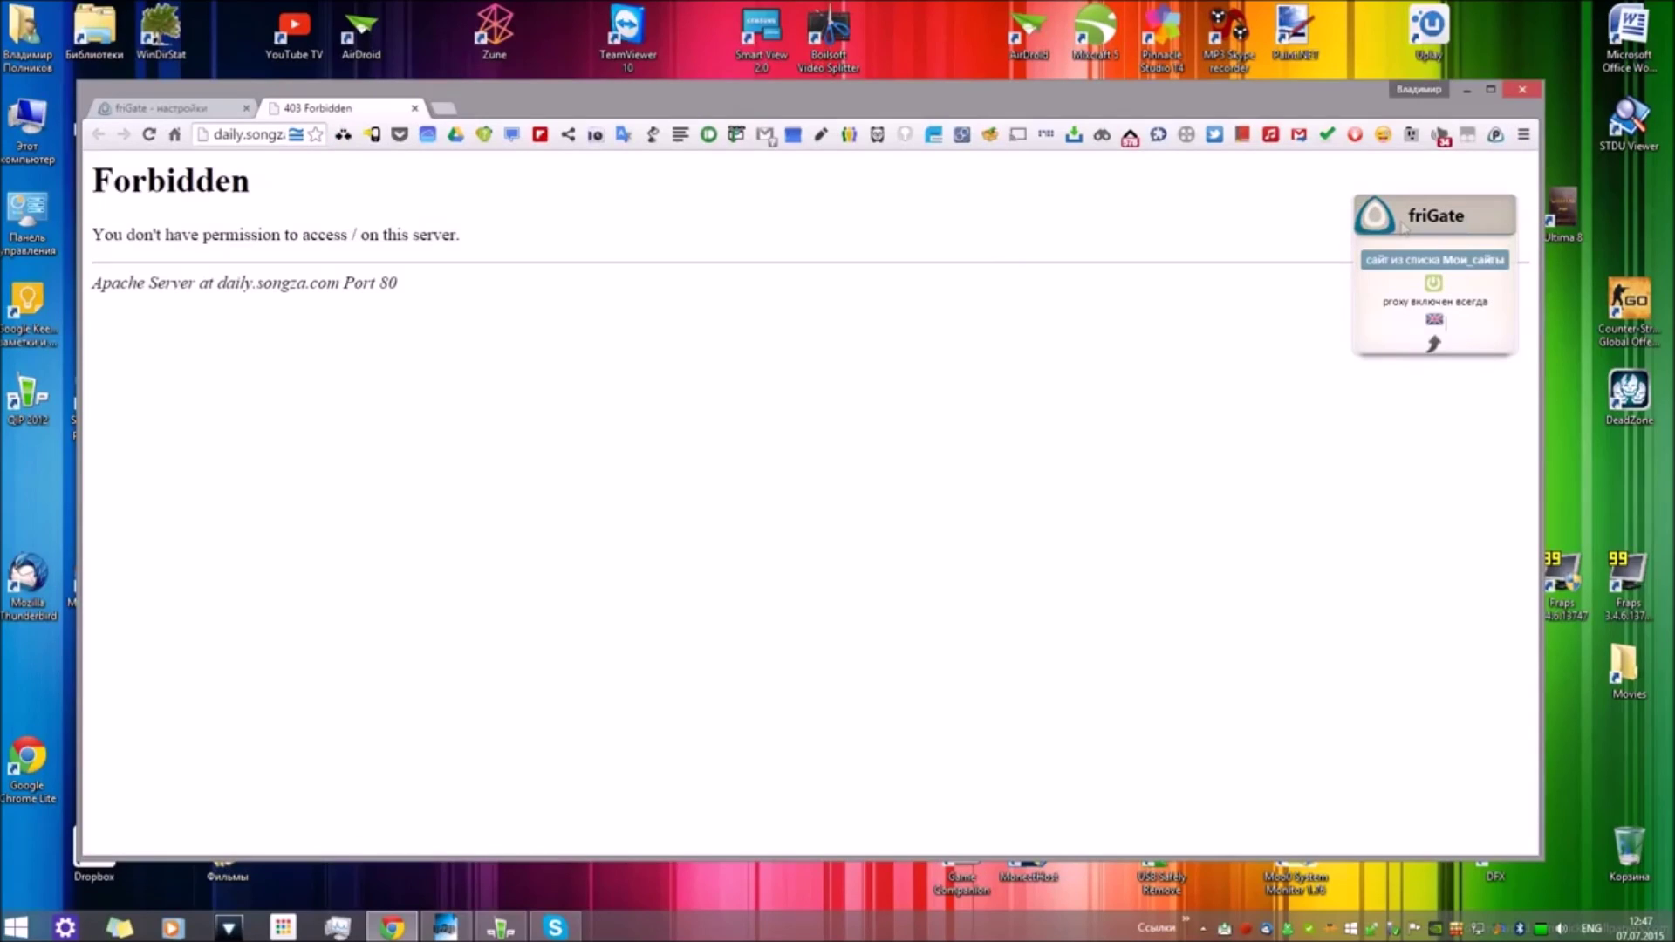
left_click(413, 108)
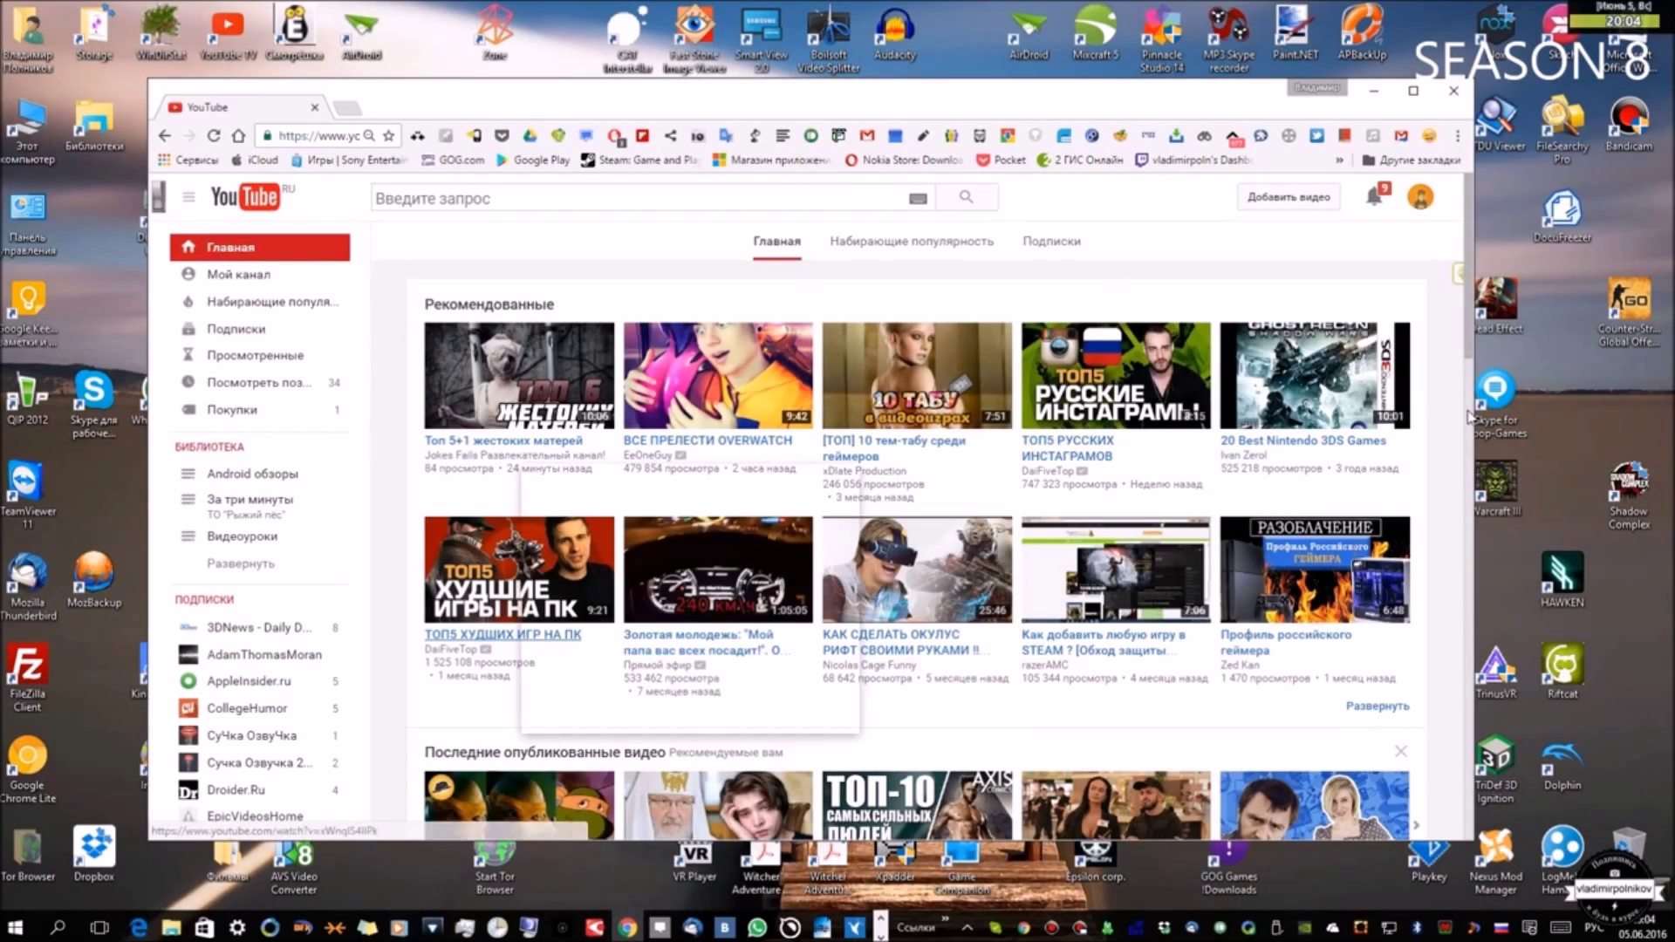
Step: Open a blank Word document and a File Explorer window, and return to the YouTube home page in Chrome
scroll(523, 375, "down", 3)
scroll(523, 375, "up", 3)
key("Return")
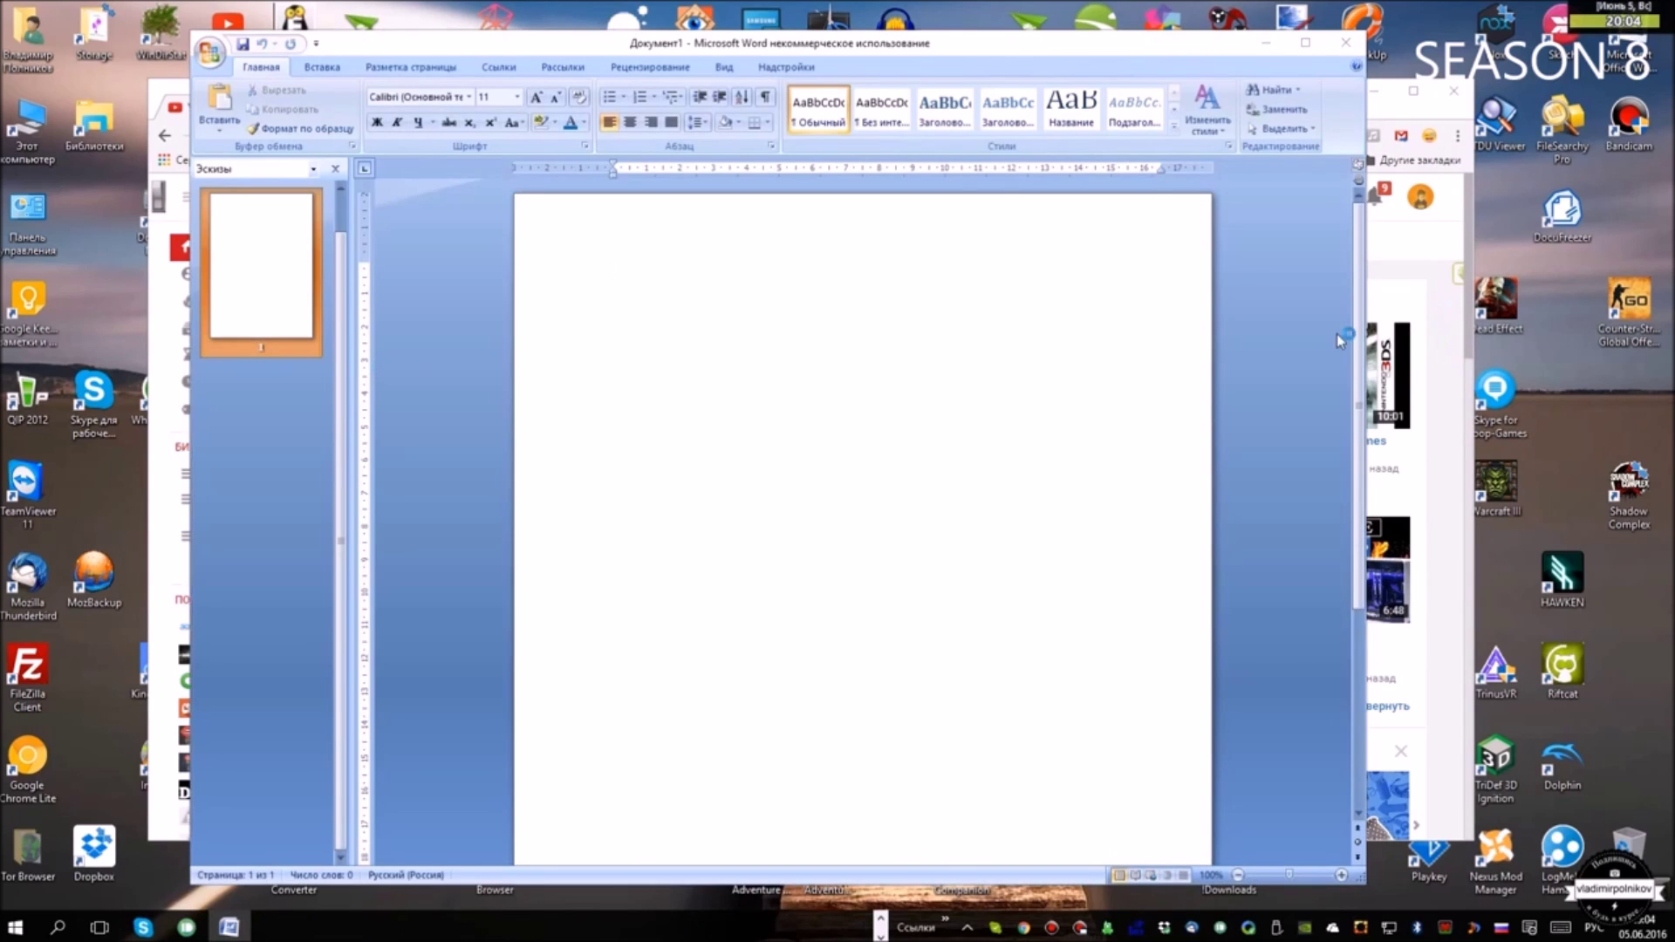
key("super+e")
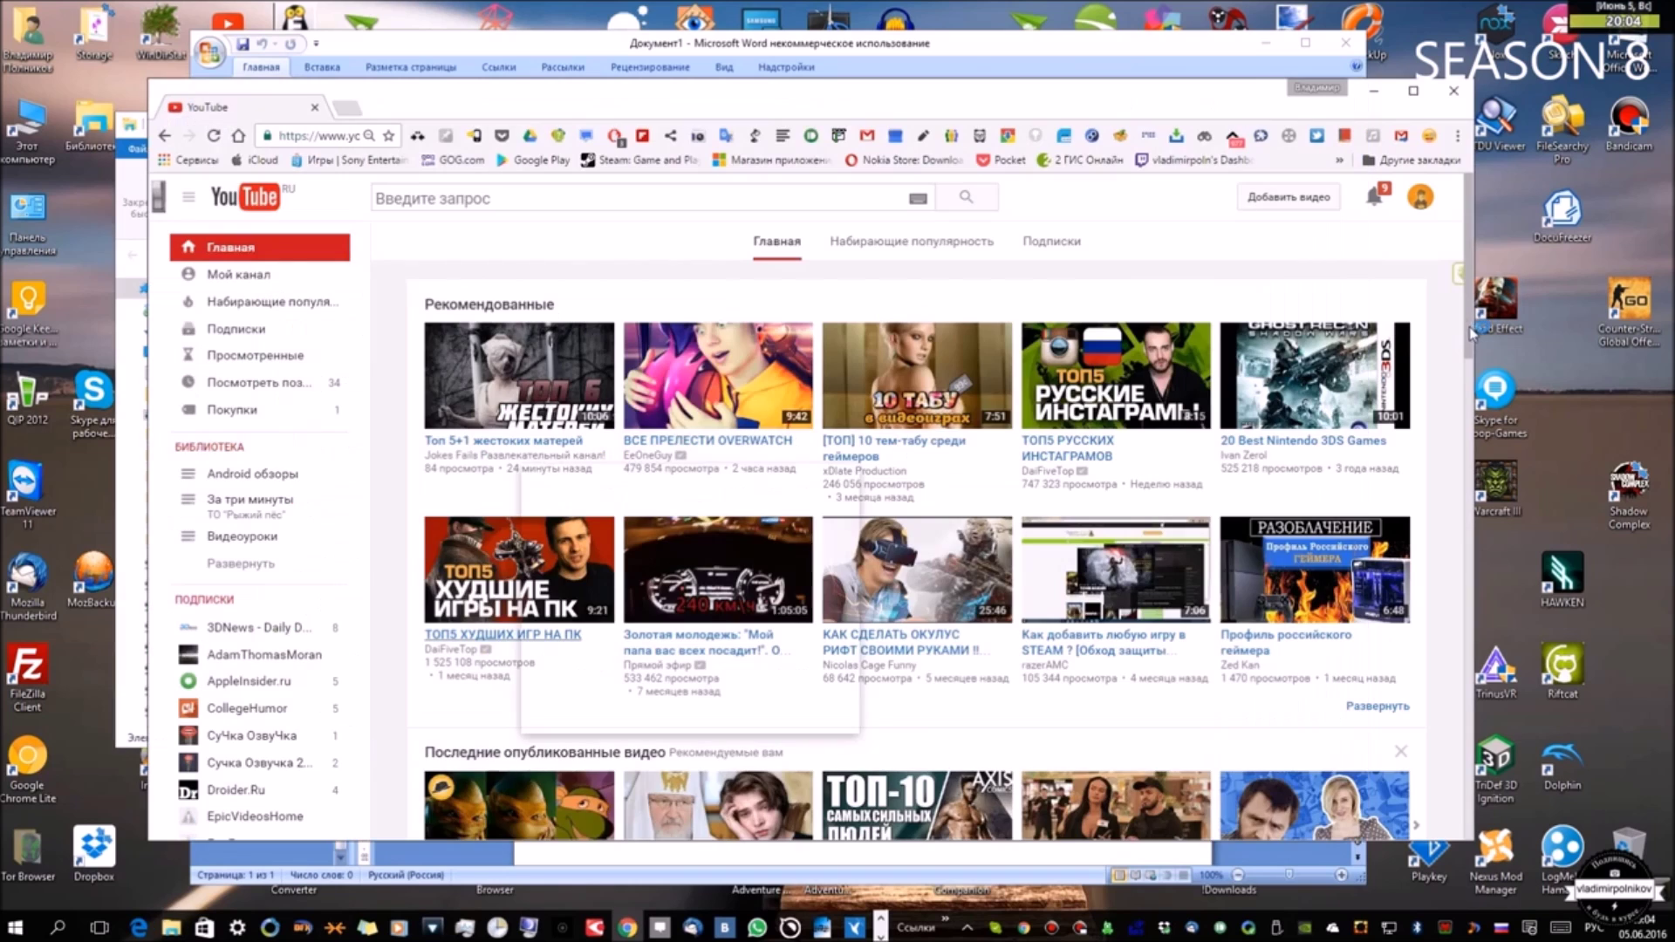
left_click(1469, 331)
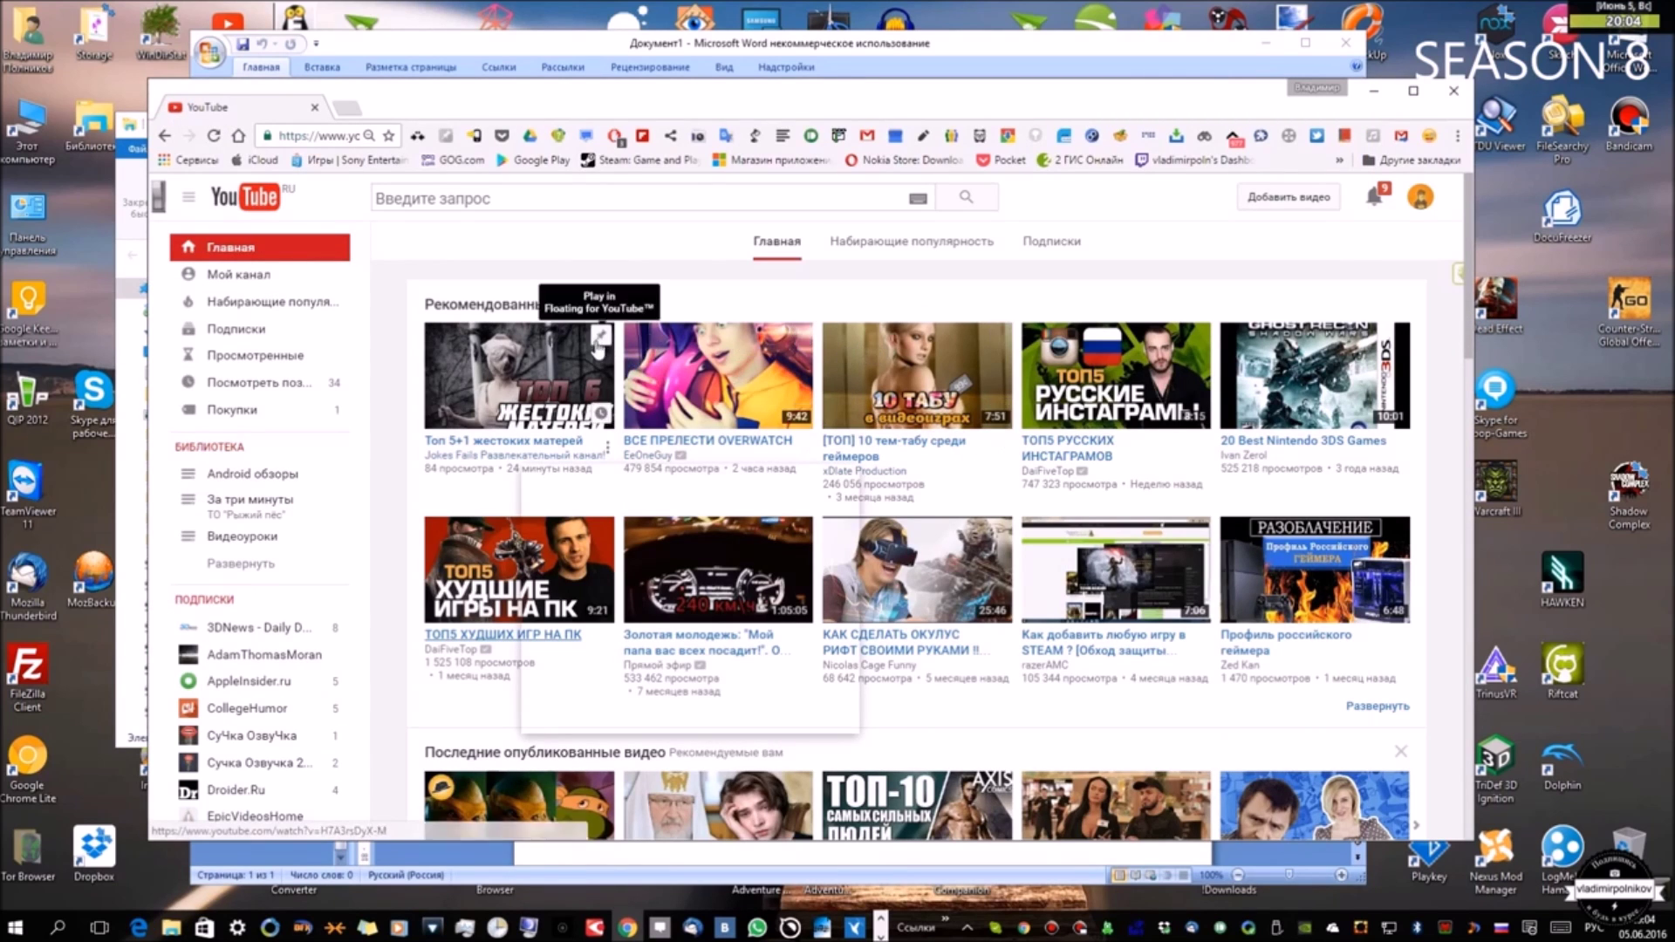
Step: Play Топ 5+1 жестоких матерей in Floating for YouTube while switching between Word, File Explorer and a new 4pda.ru tab
left_click(601, 338)
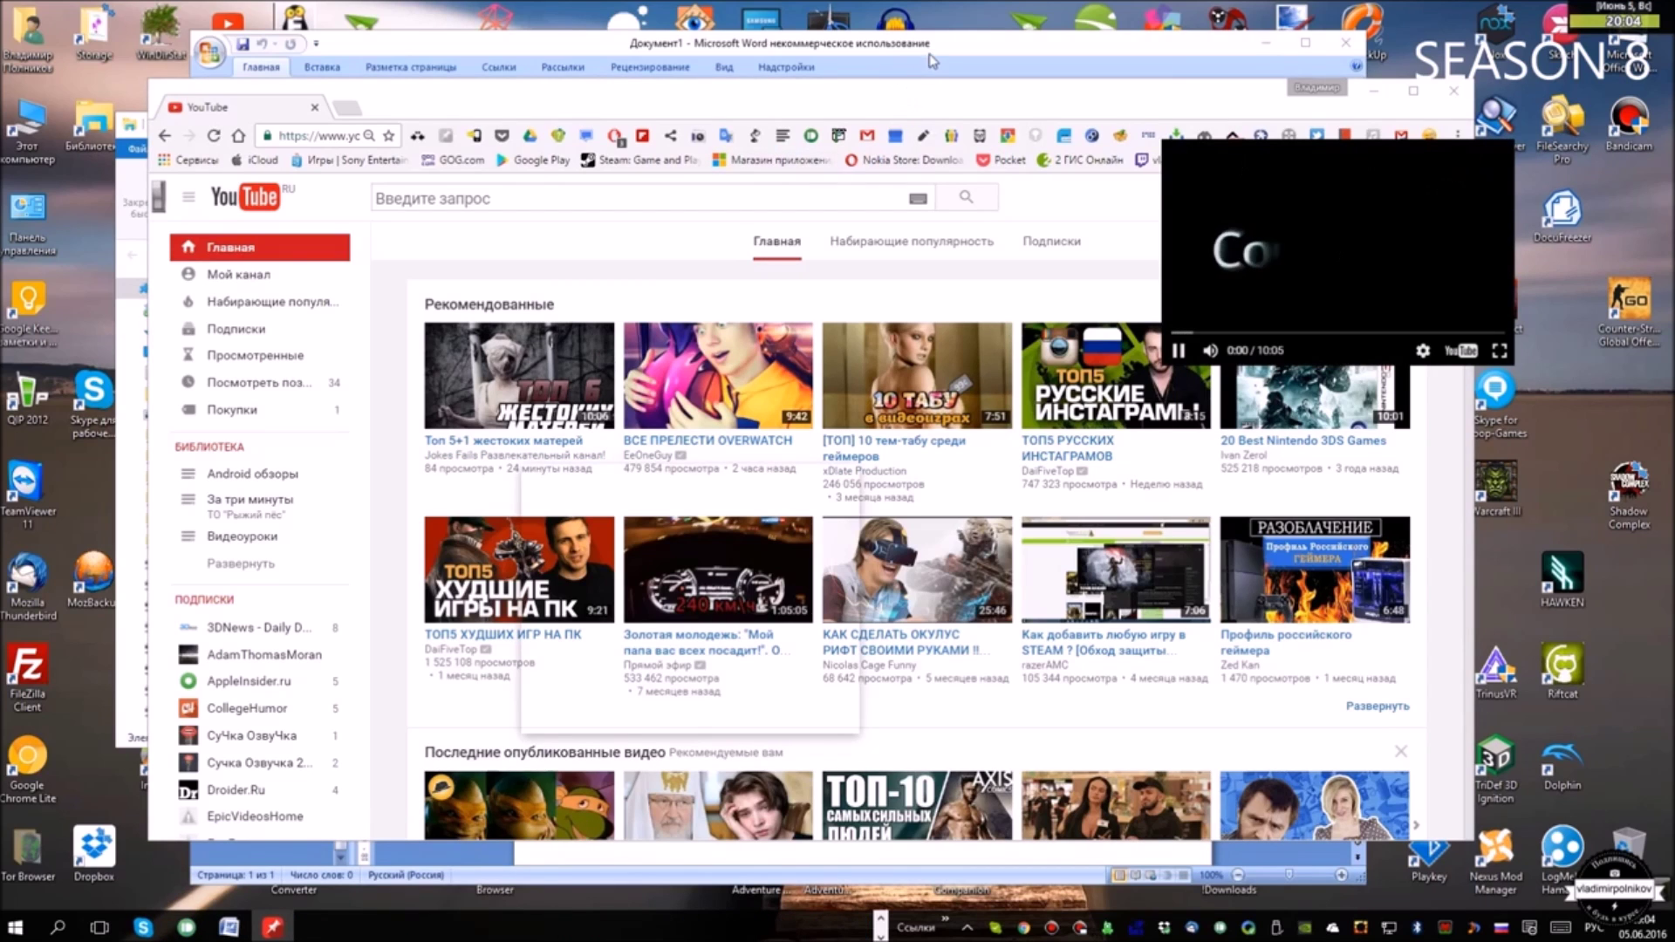
key("alt+Tab")
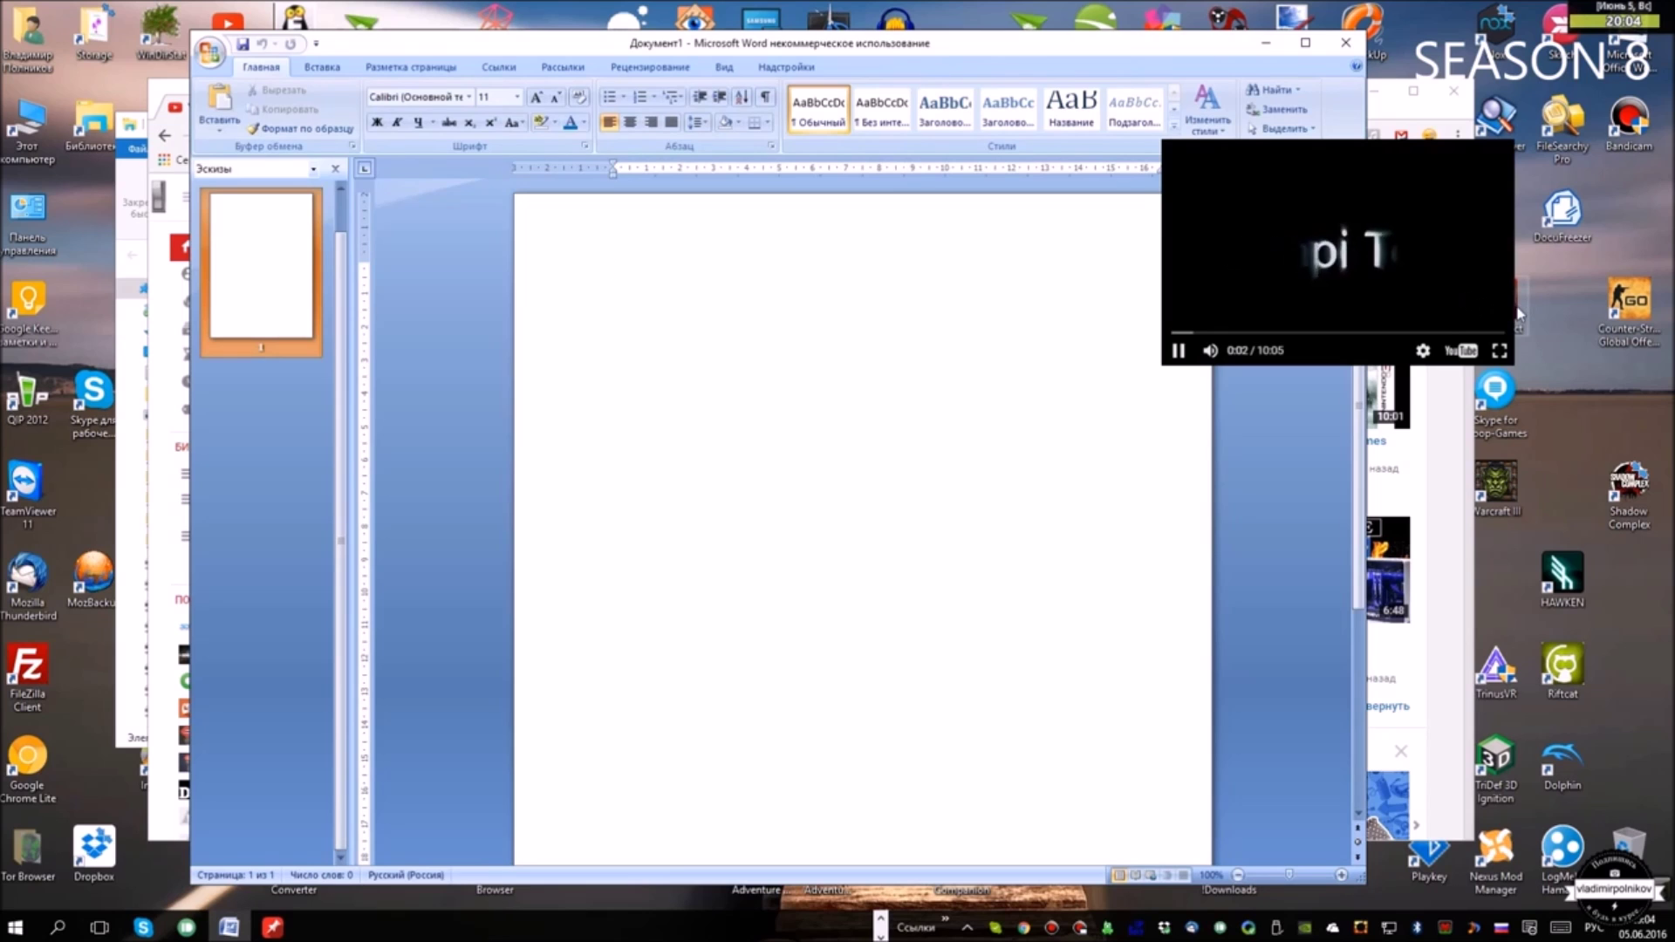
key("alt+Tab")
key("alt+Tab")
key("alt+Tab")
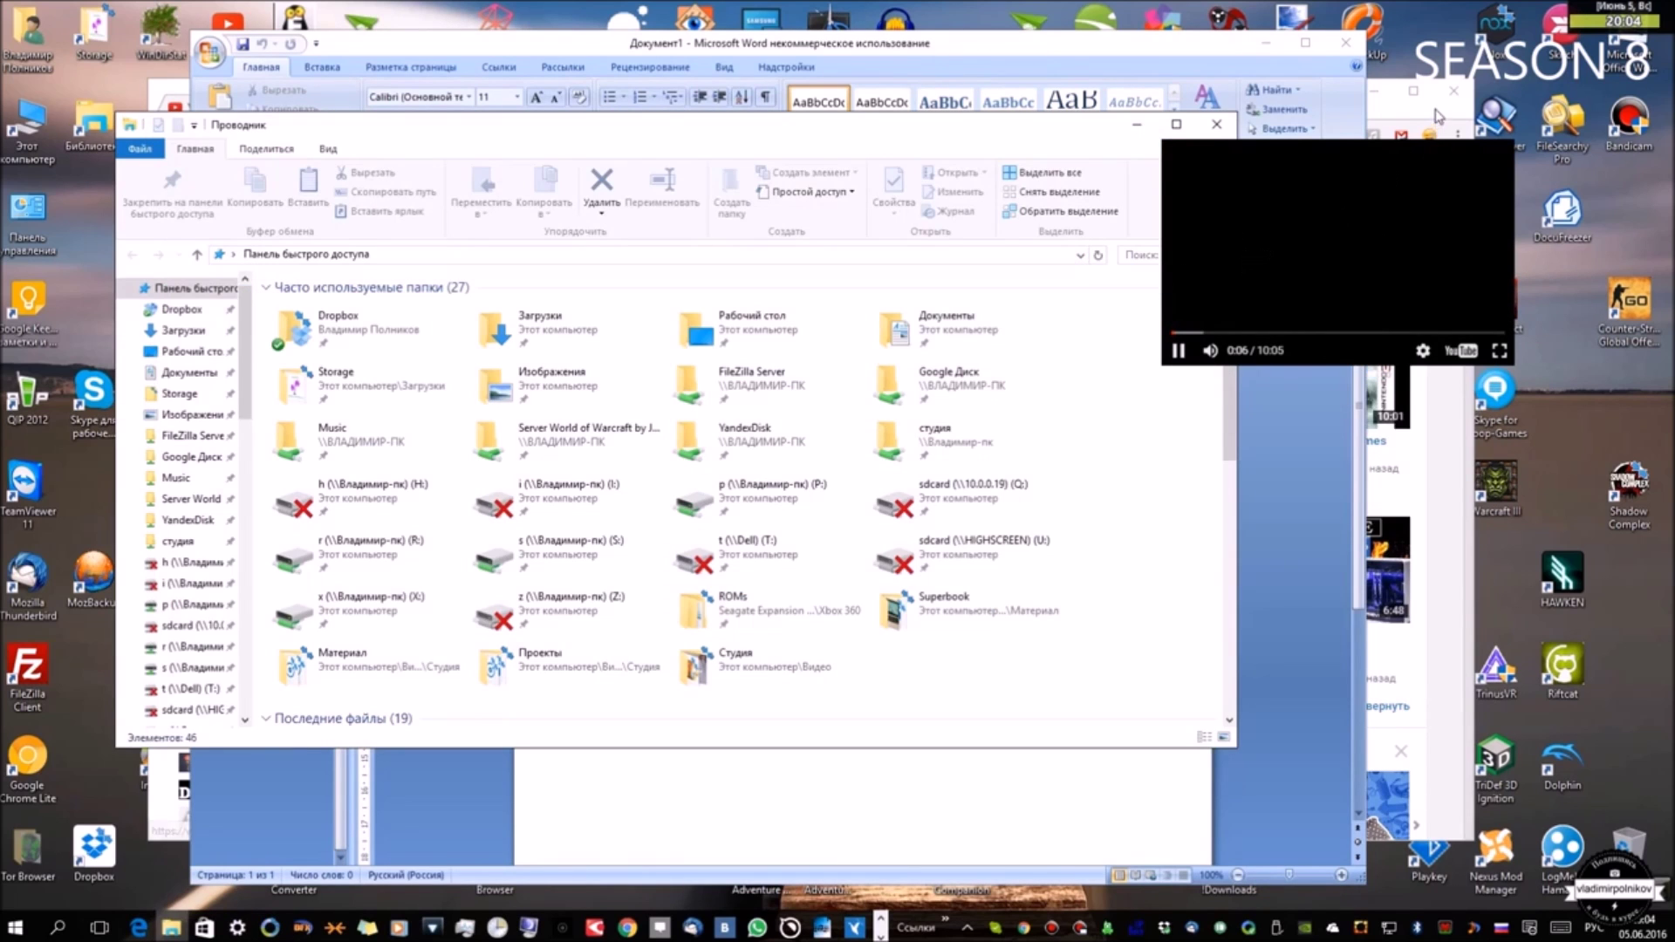
key("alt+Tab")
left_click(348, 109)
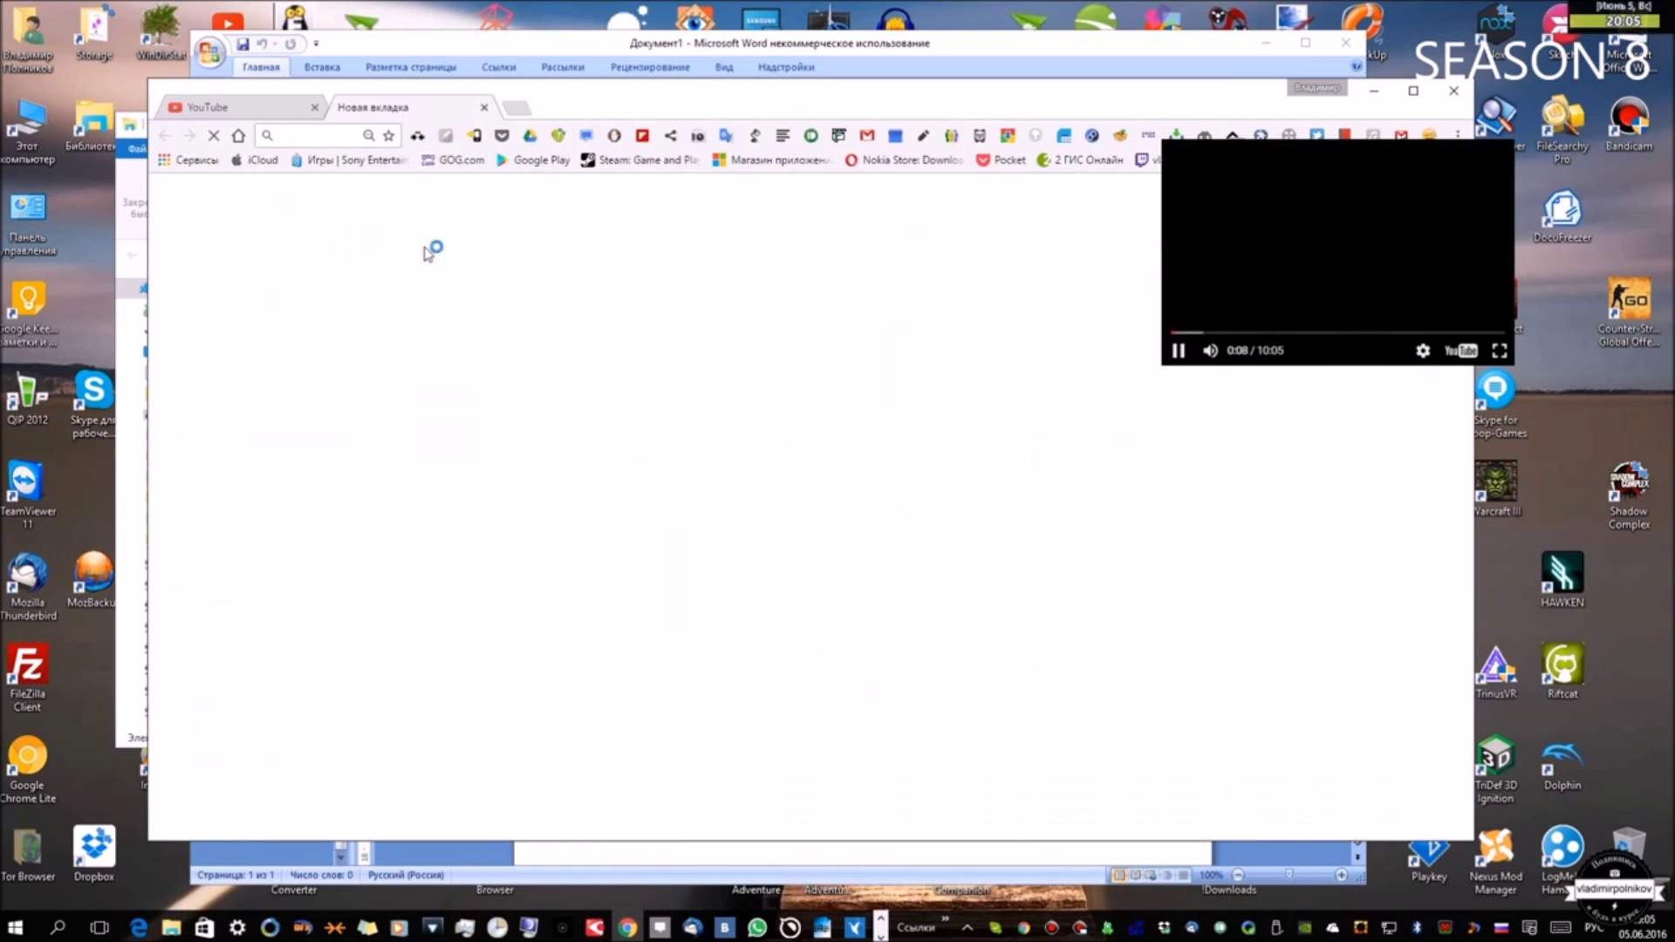
left_click(1160, 433)
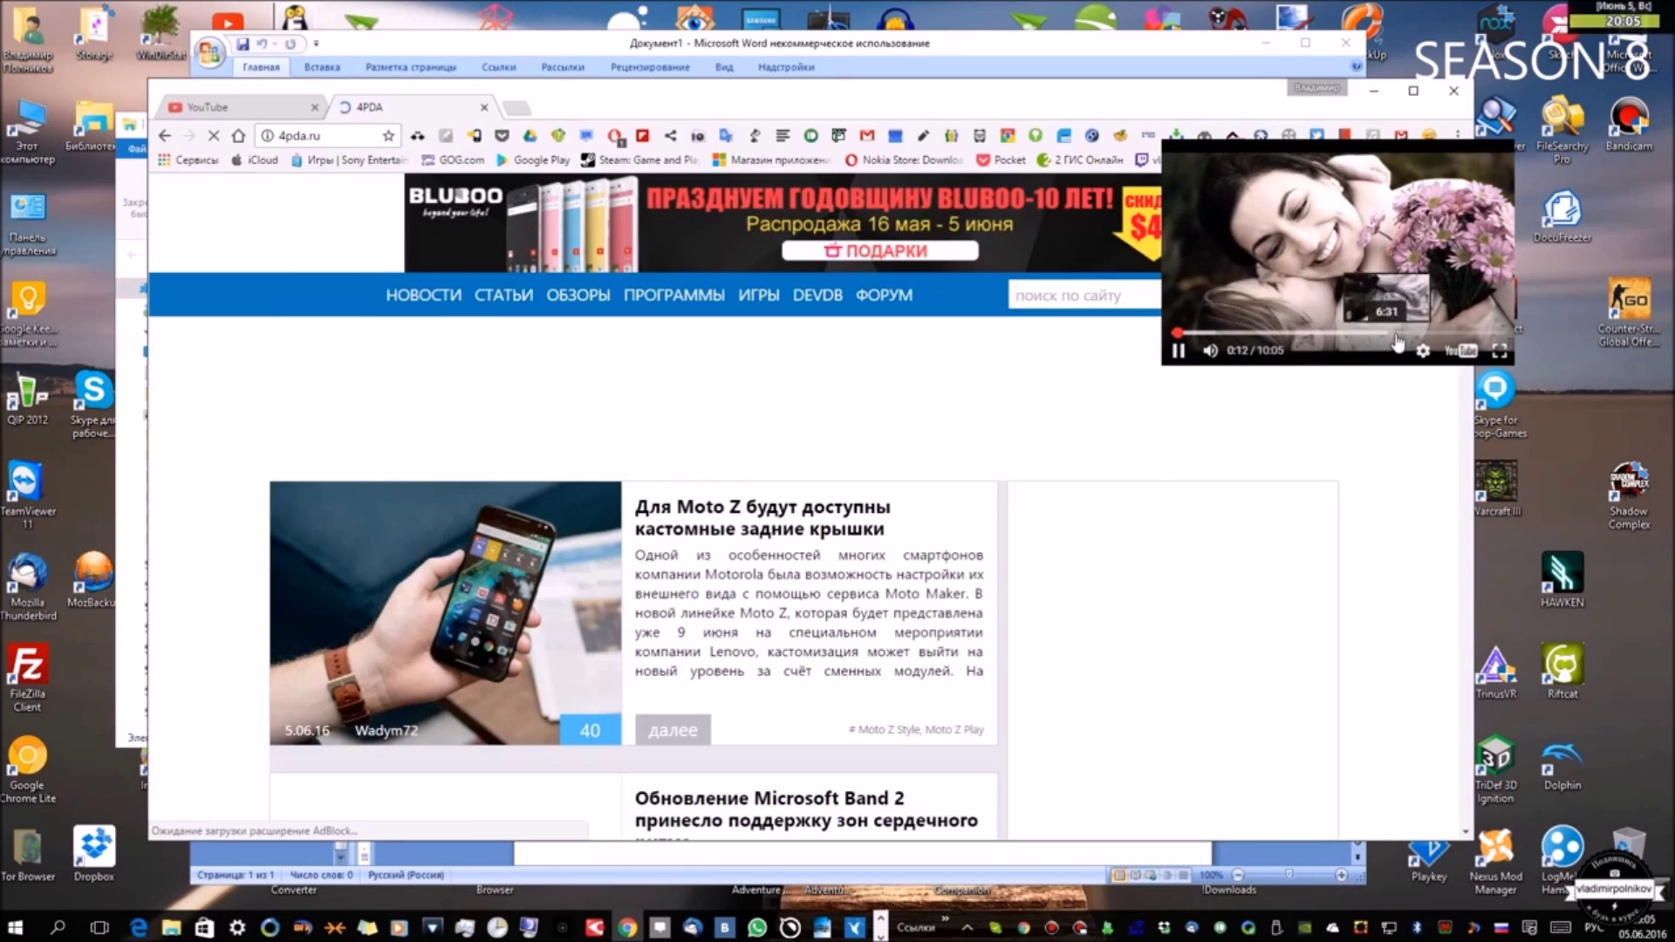
Step: Seek the floating video to about 5:00, and switch it to full screen and back
mouse_move(1217, 358)
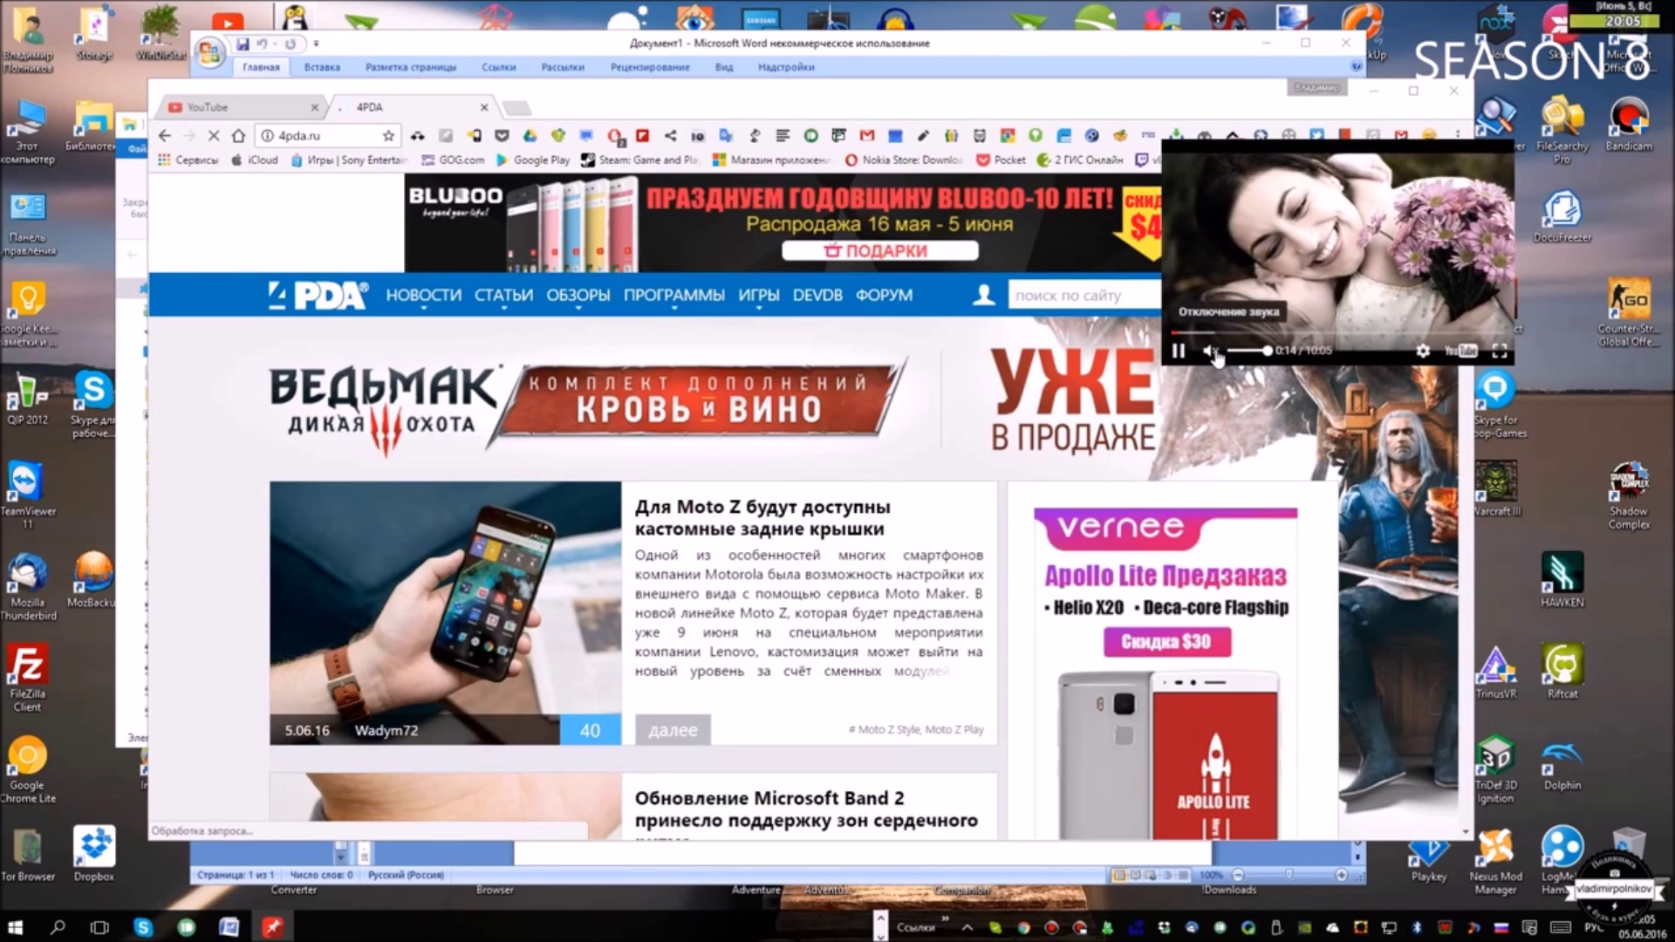
left_click(1339, 334)
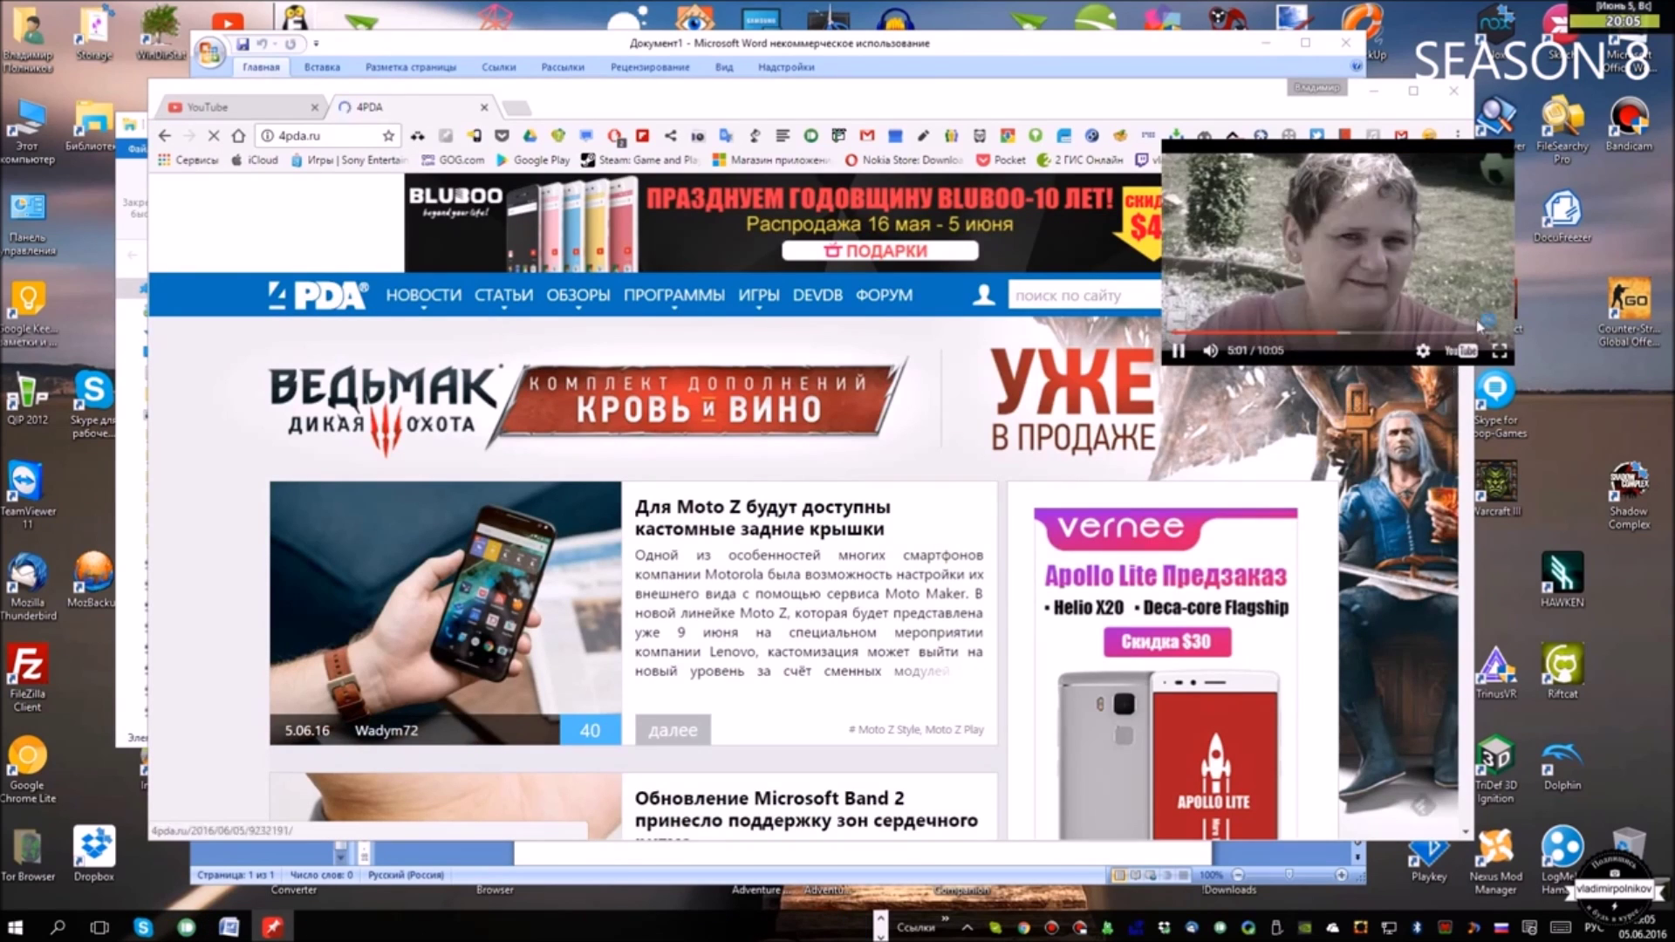
left_click(1500, 351)
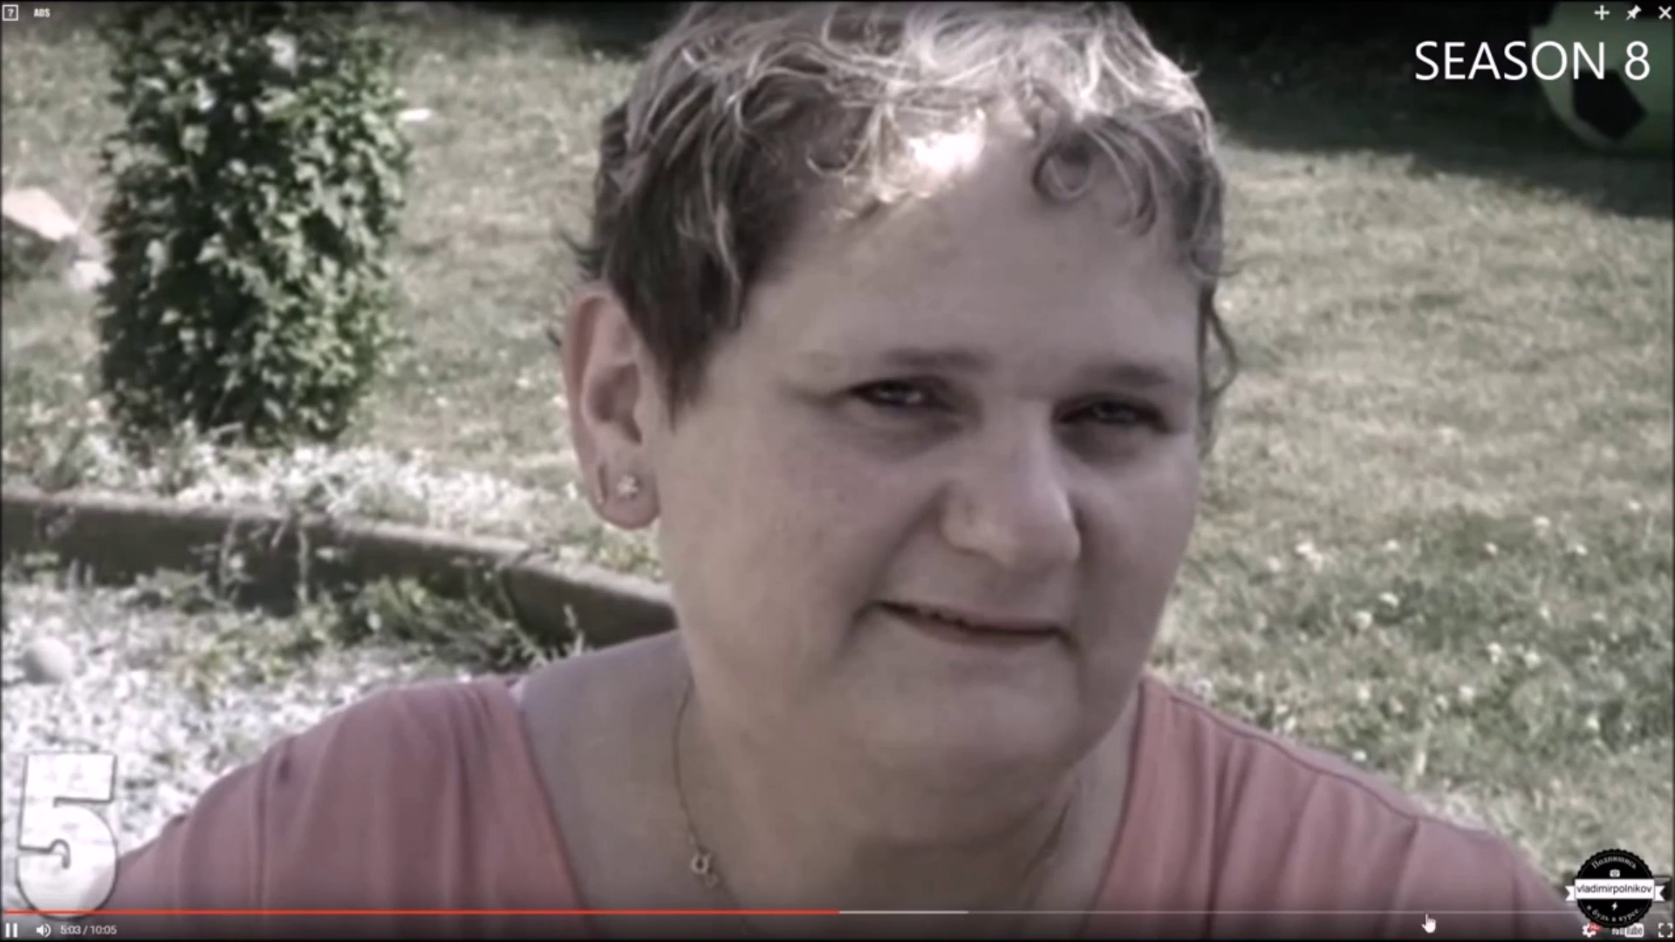
key("Escape")
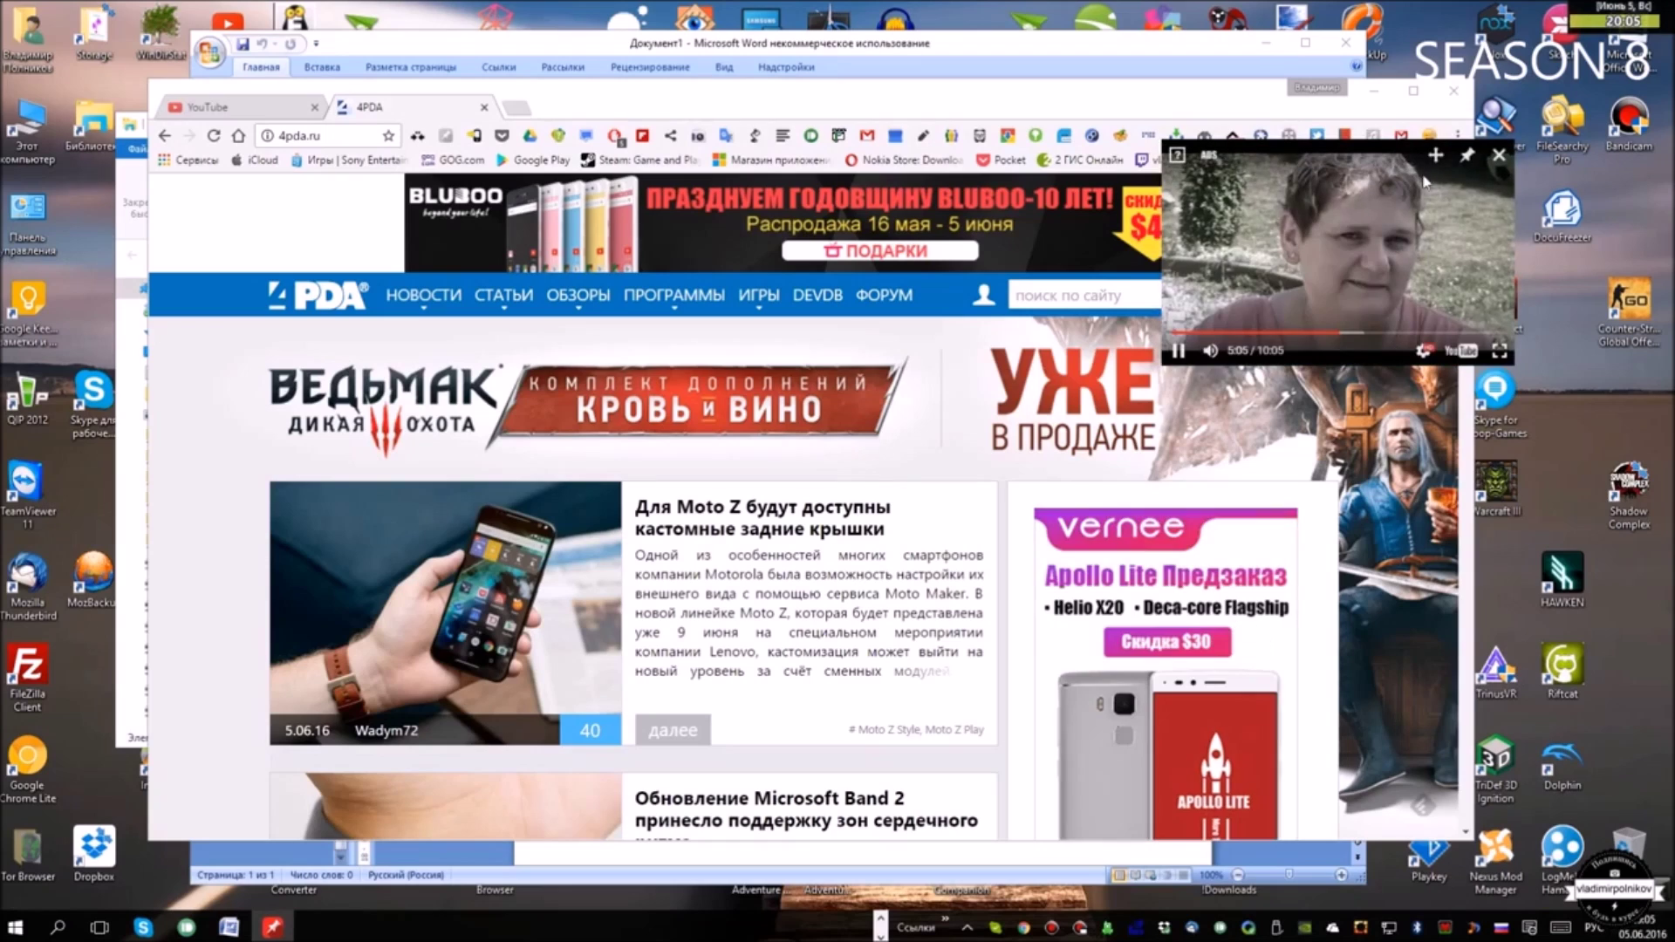
Step: Move and enlarge the floating player, and open its video on the YouTube site in a new tab
left_click_drag(1434, 171, 1308, 150)
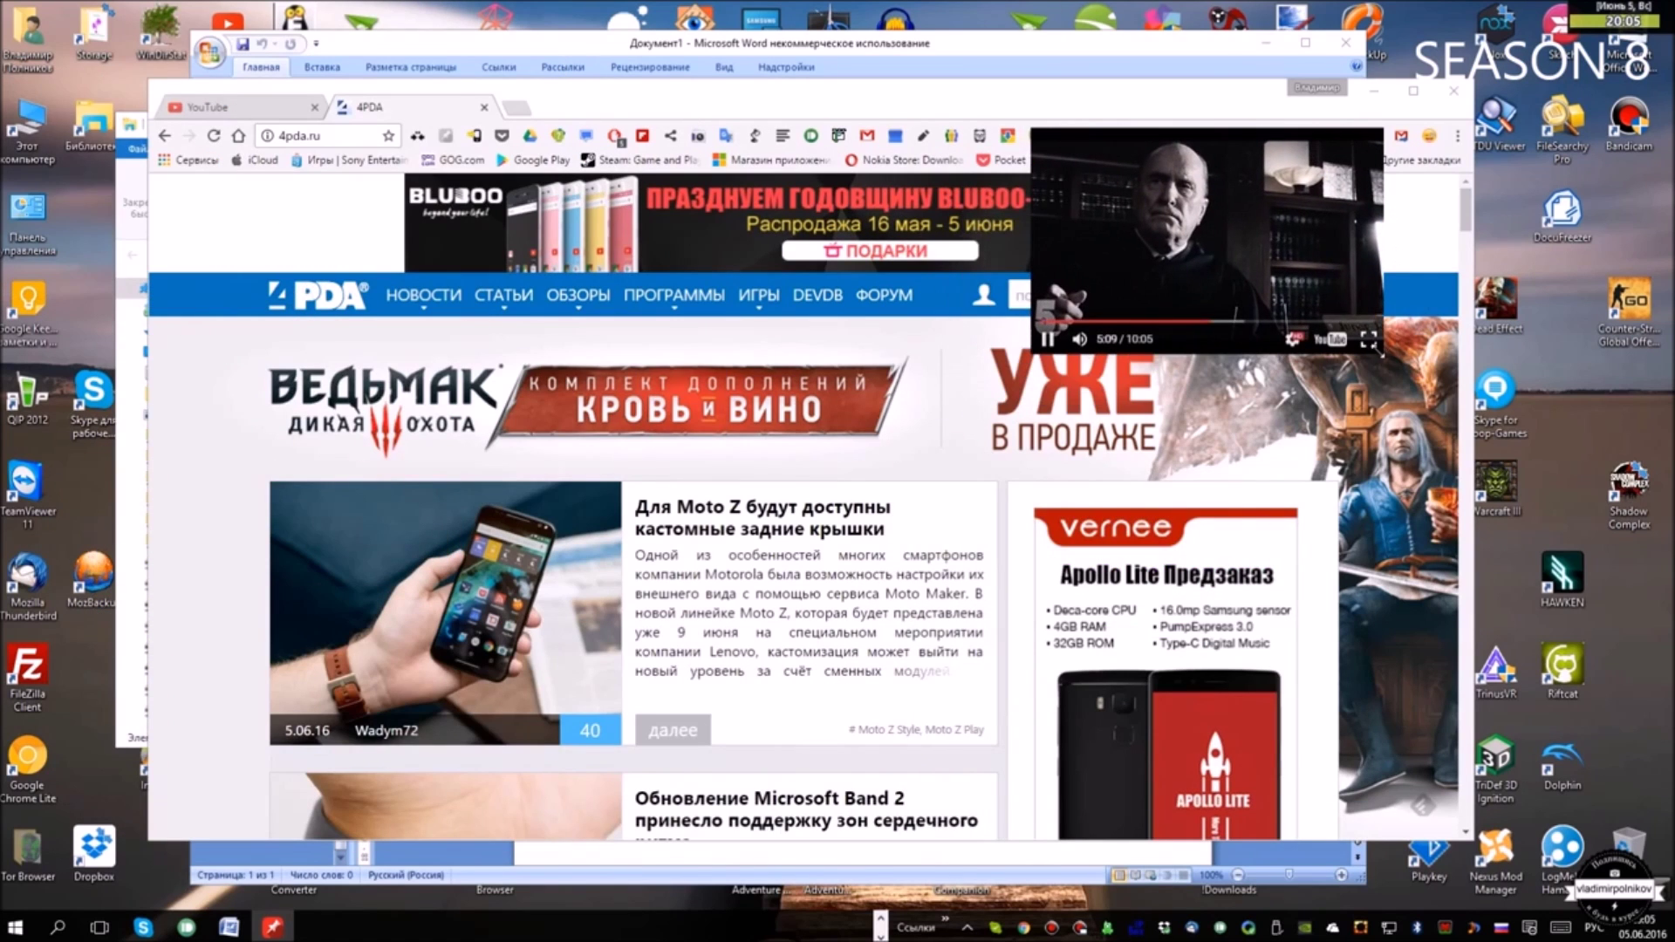
left_click_drag(1381, 353, 1477, 377)
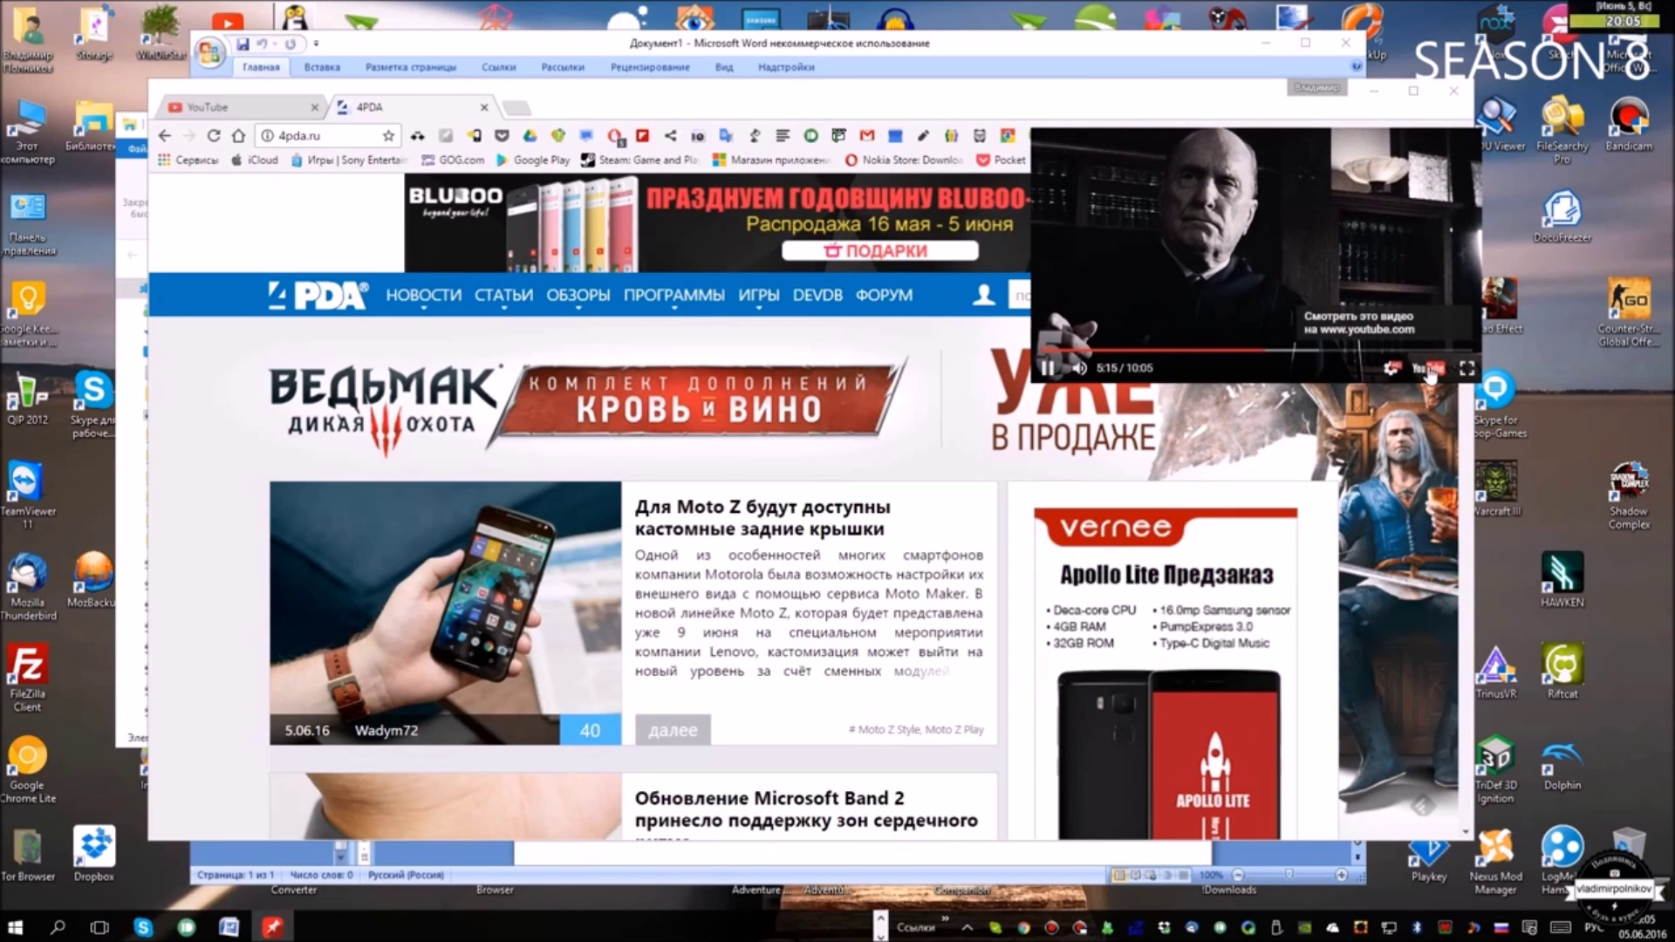
left_click(1431, 372)
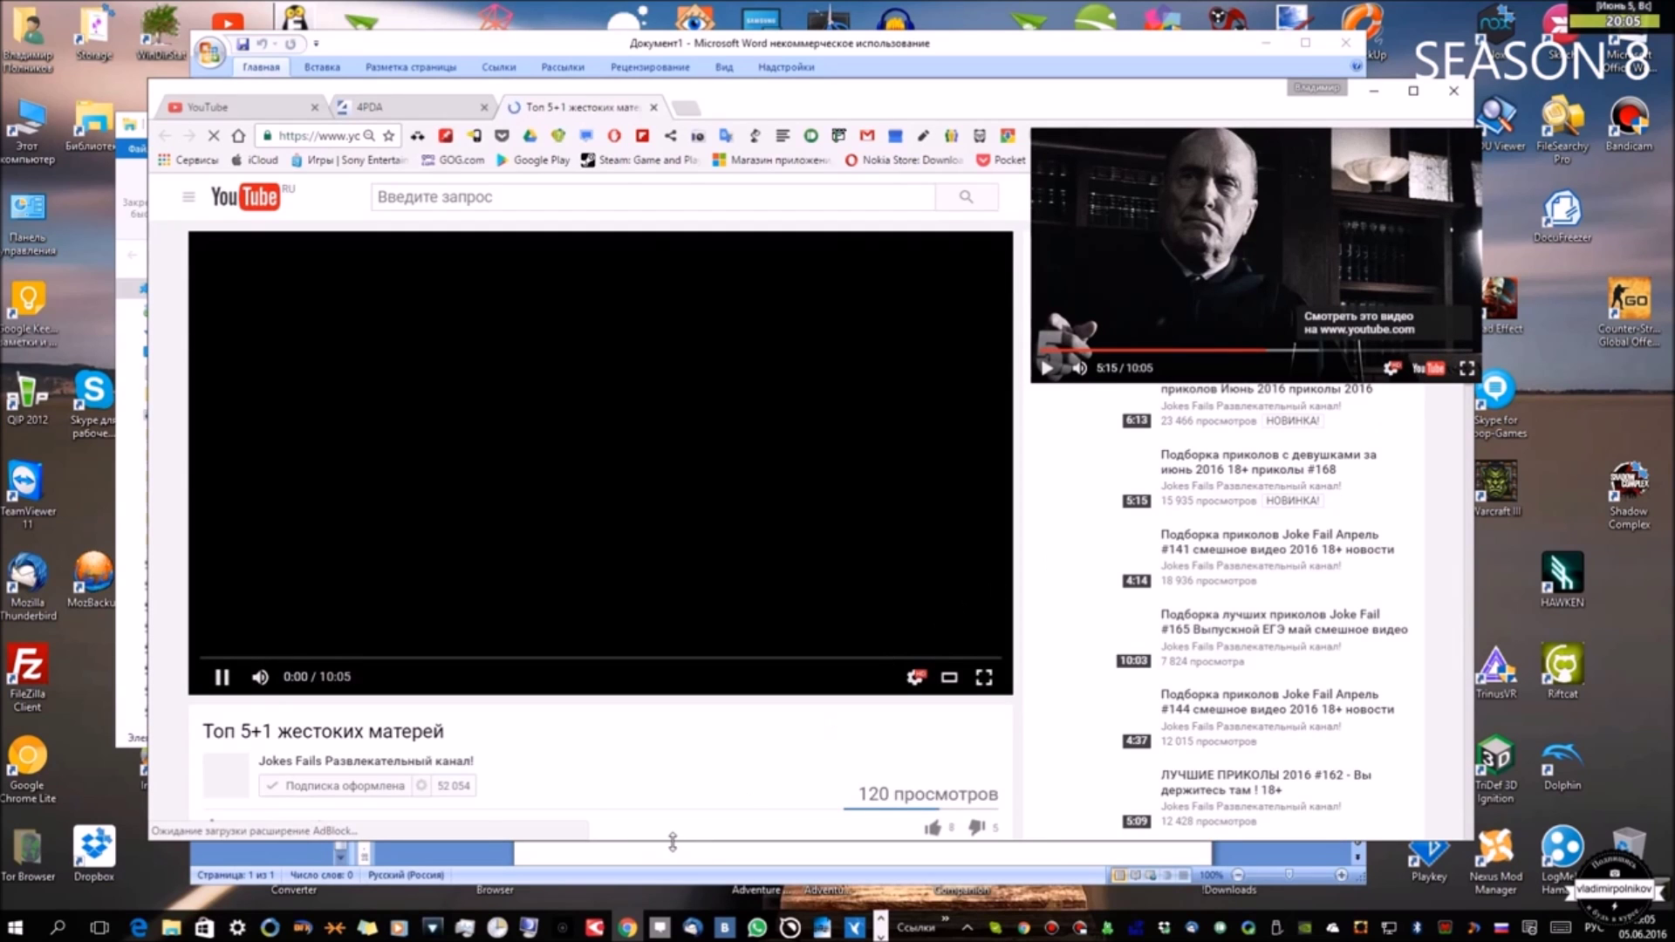
Step: Show the floating video in full screen and close it, along with the extra browser tabs and the File Explorer window
left_click(1467, 367)
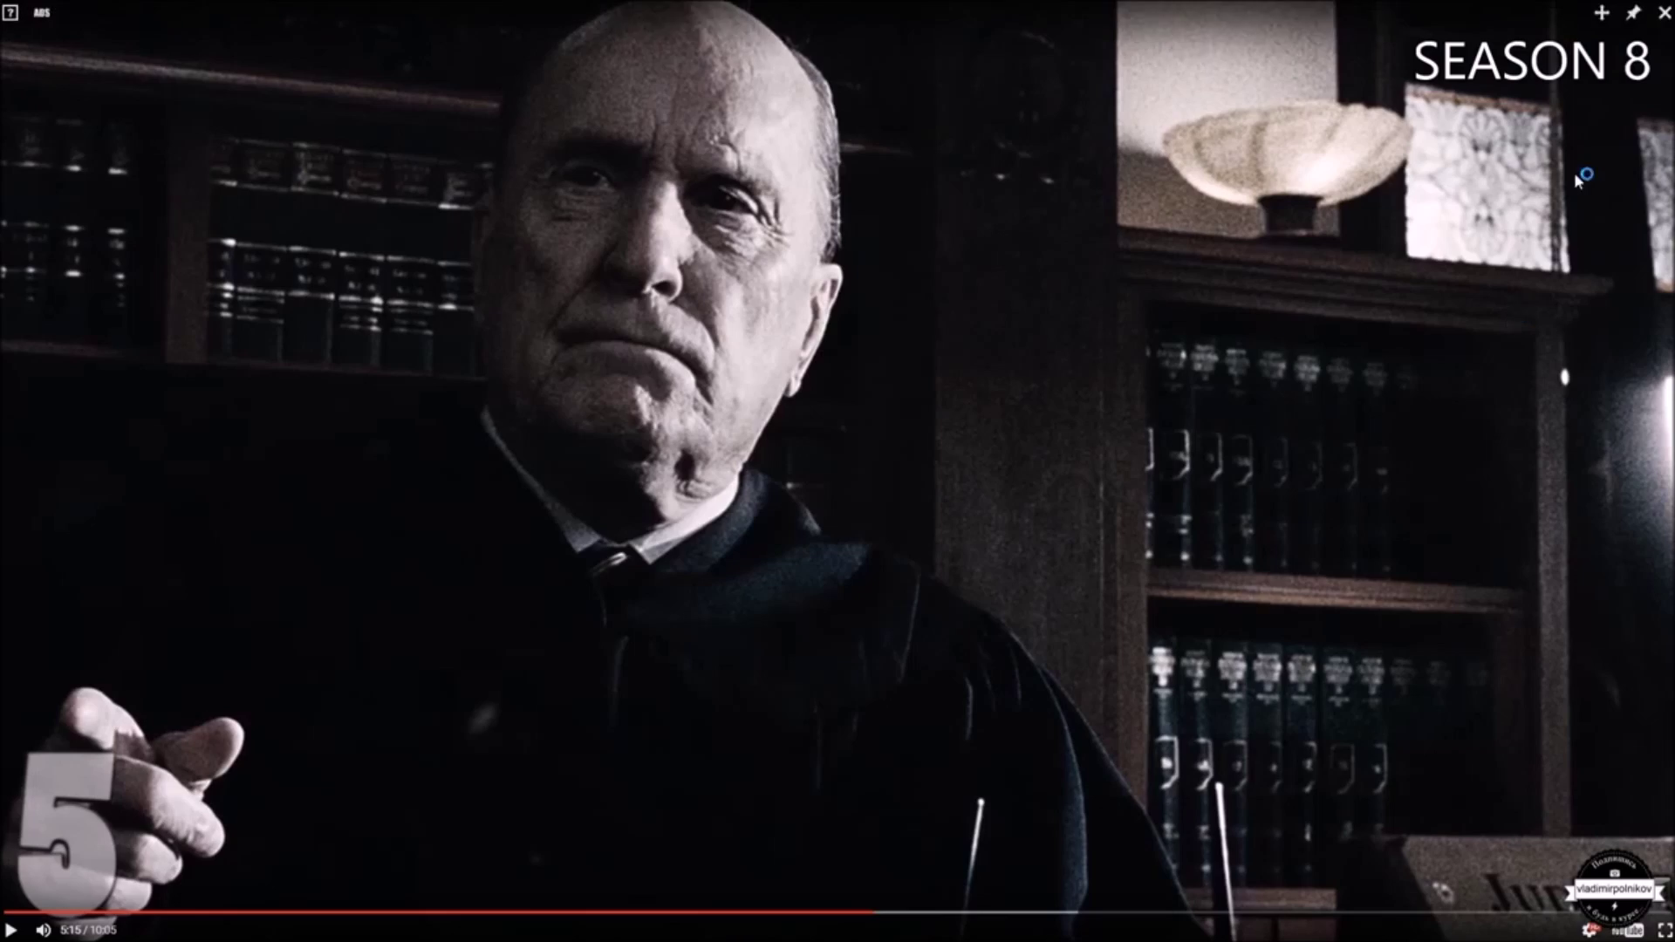
left_click(1664, 12)
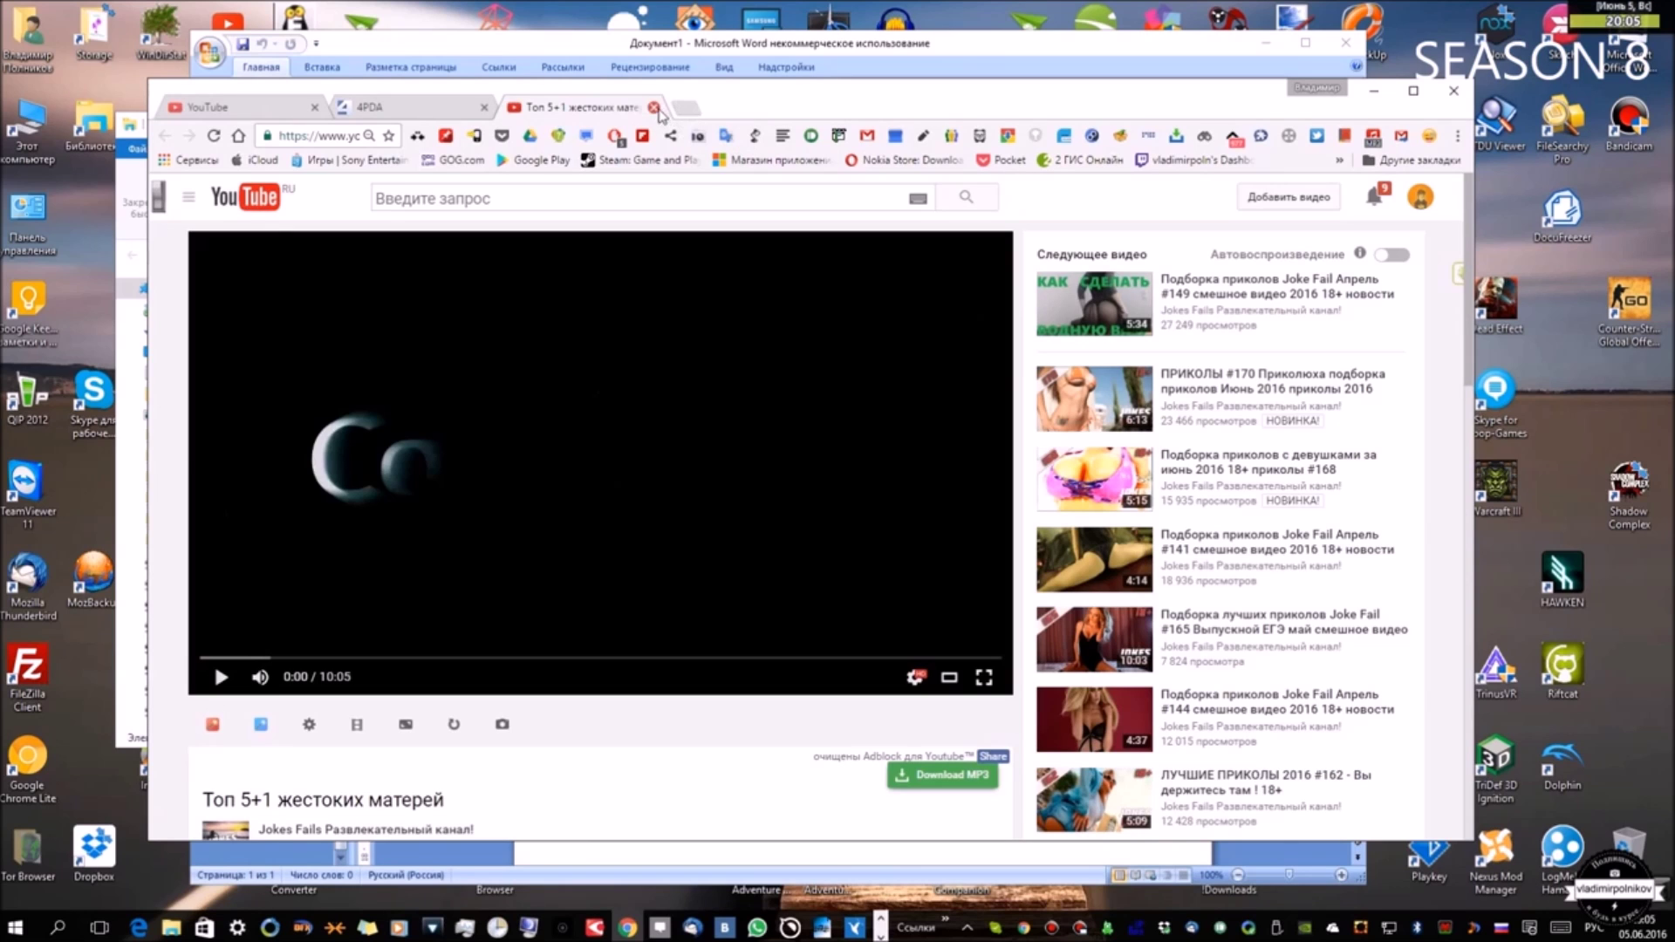
middle_click(515, 119)
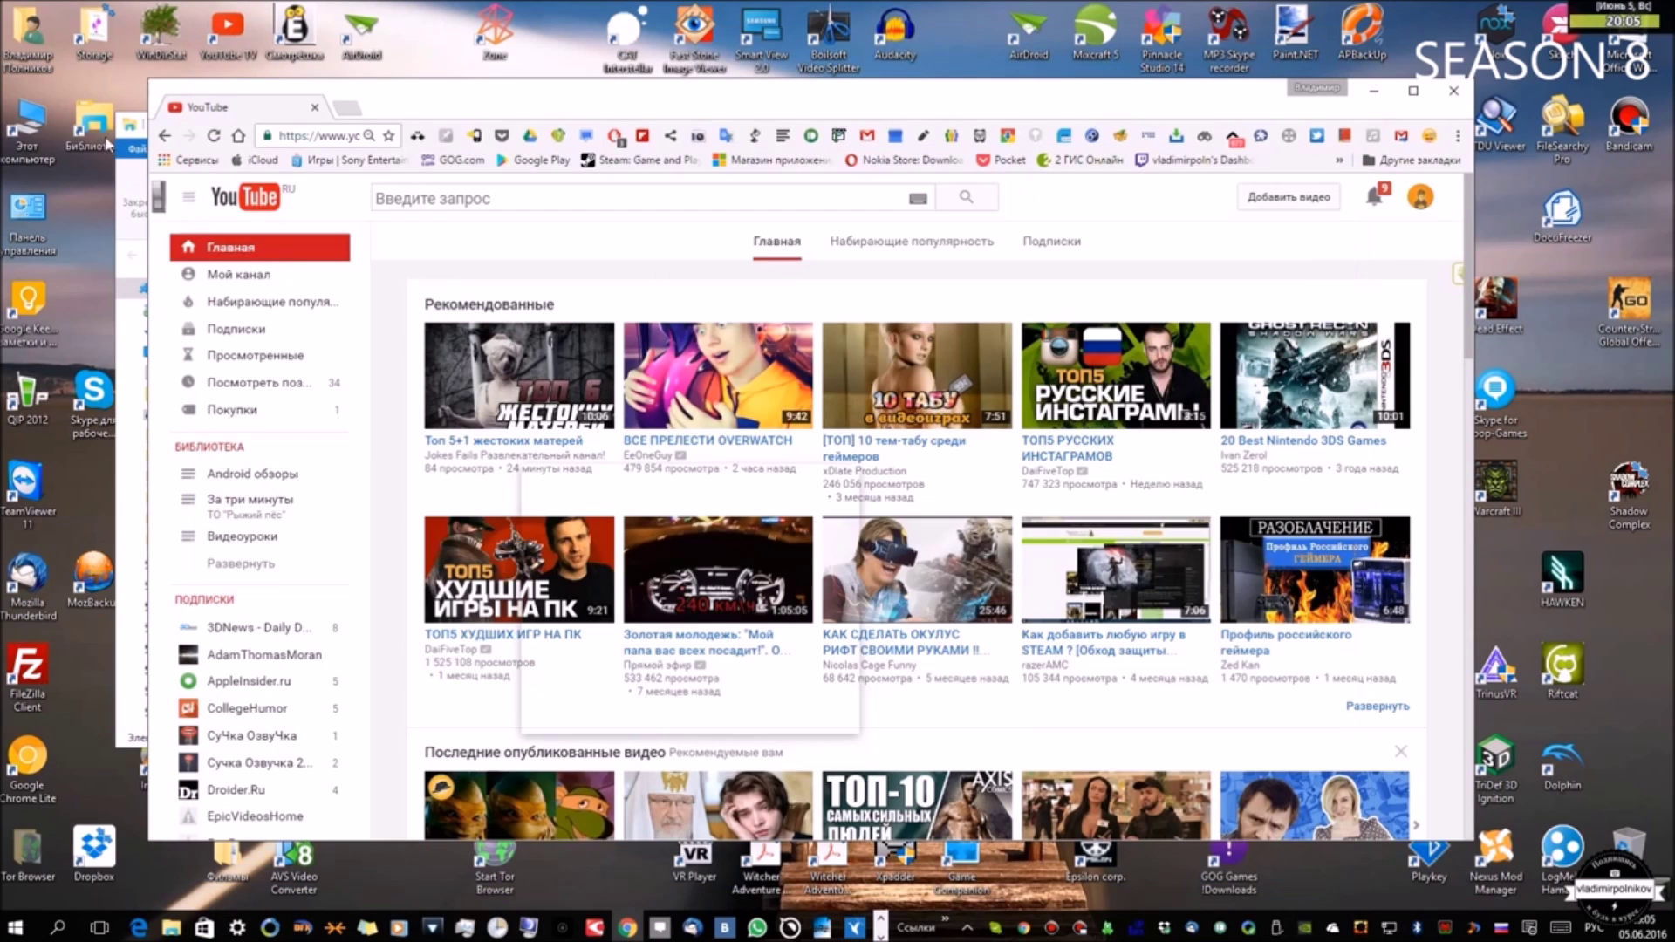
left_click(127, 131)
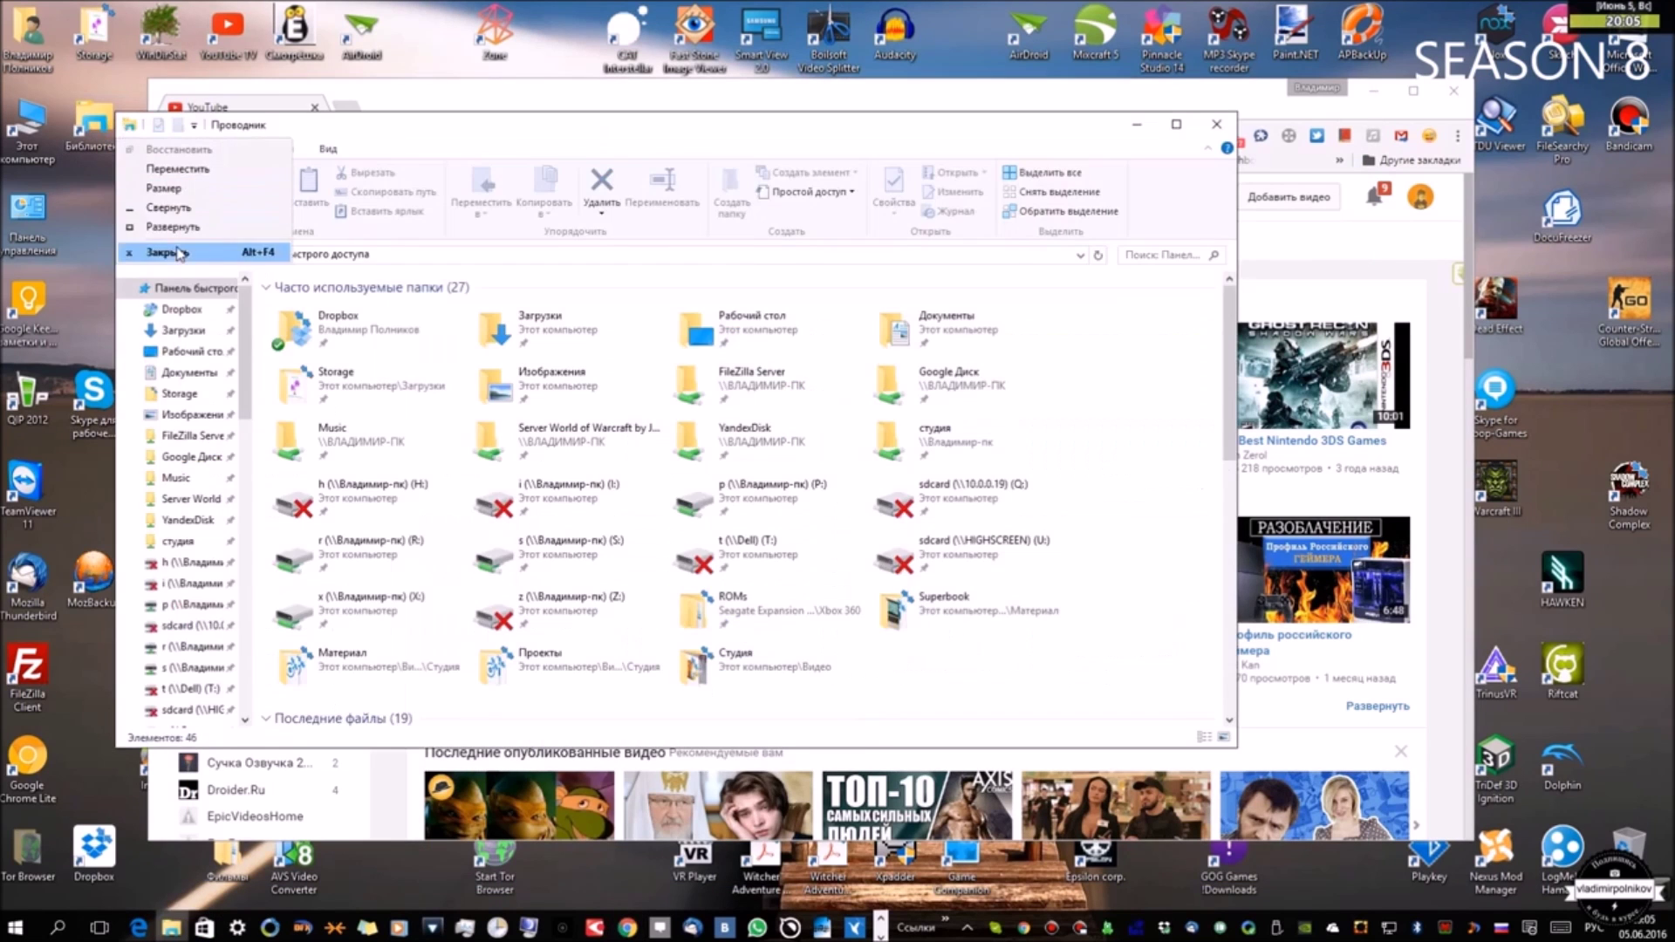
key("alt+Tab")
Step: Open the first three recommended YouTube videos in separate new tabs
right_click(536, 393)
left_click(636, 274)
right_click(737, 384)
left_click(807, 274)
right_click(910, 377)
left_click(1012, 276)
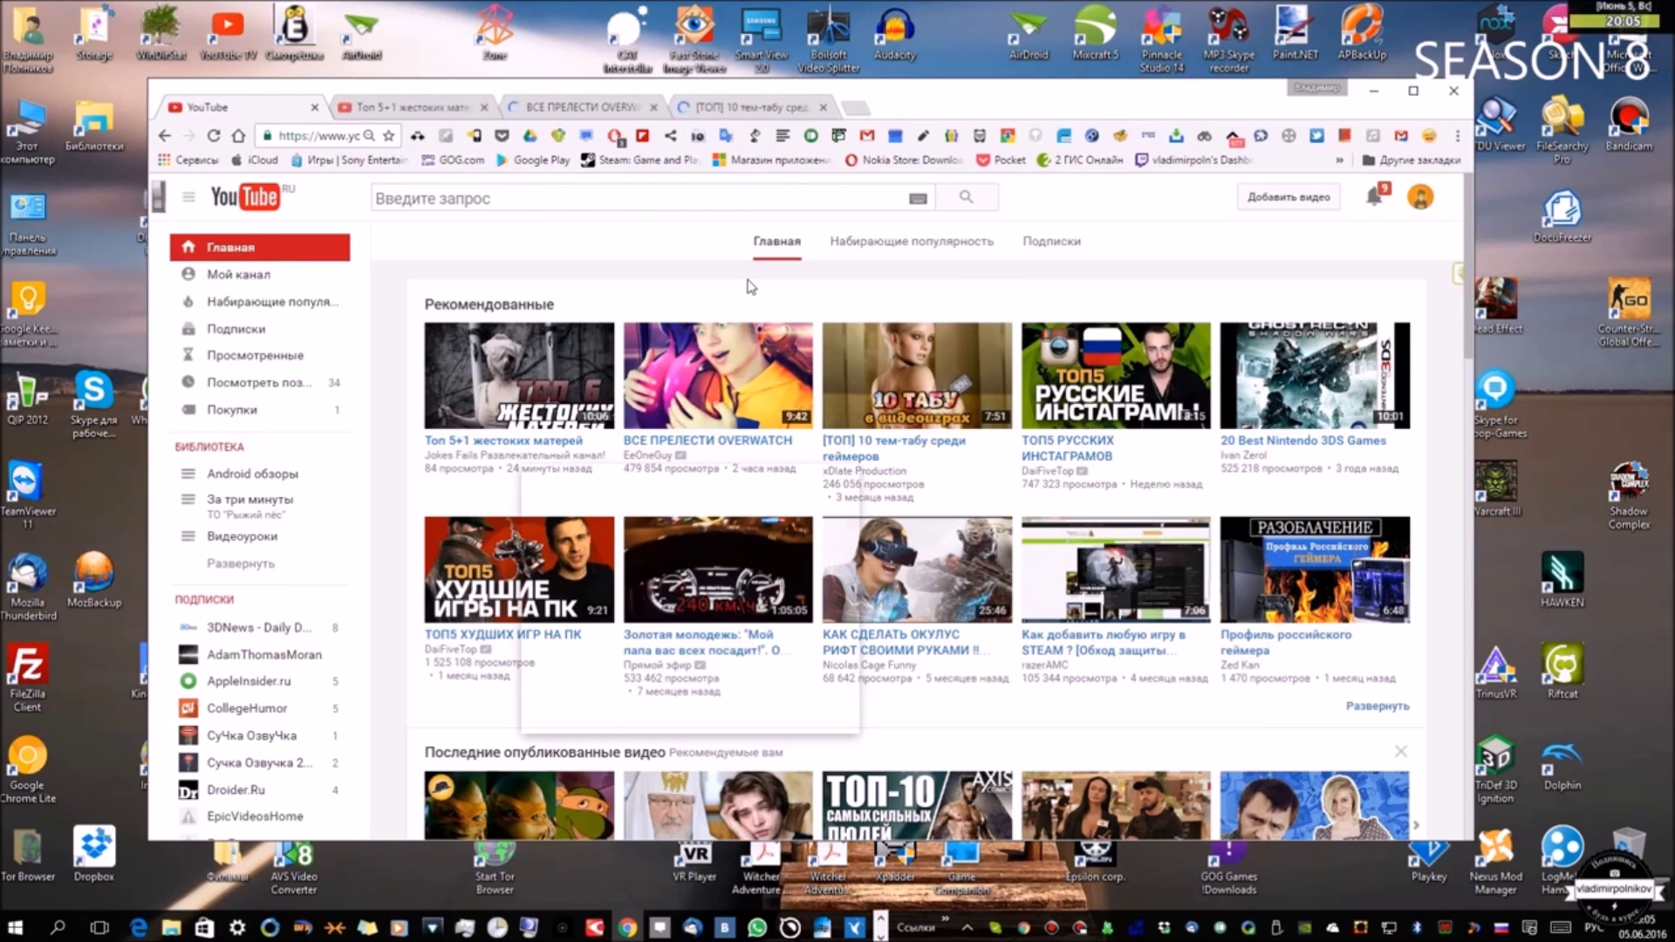
Step: Switch back and forth between the three opened video tabs to examine how each video's playback behaves
left_click(421, 108)
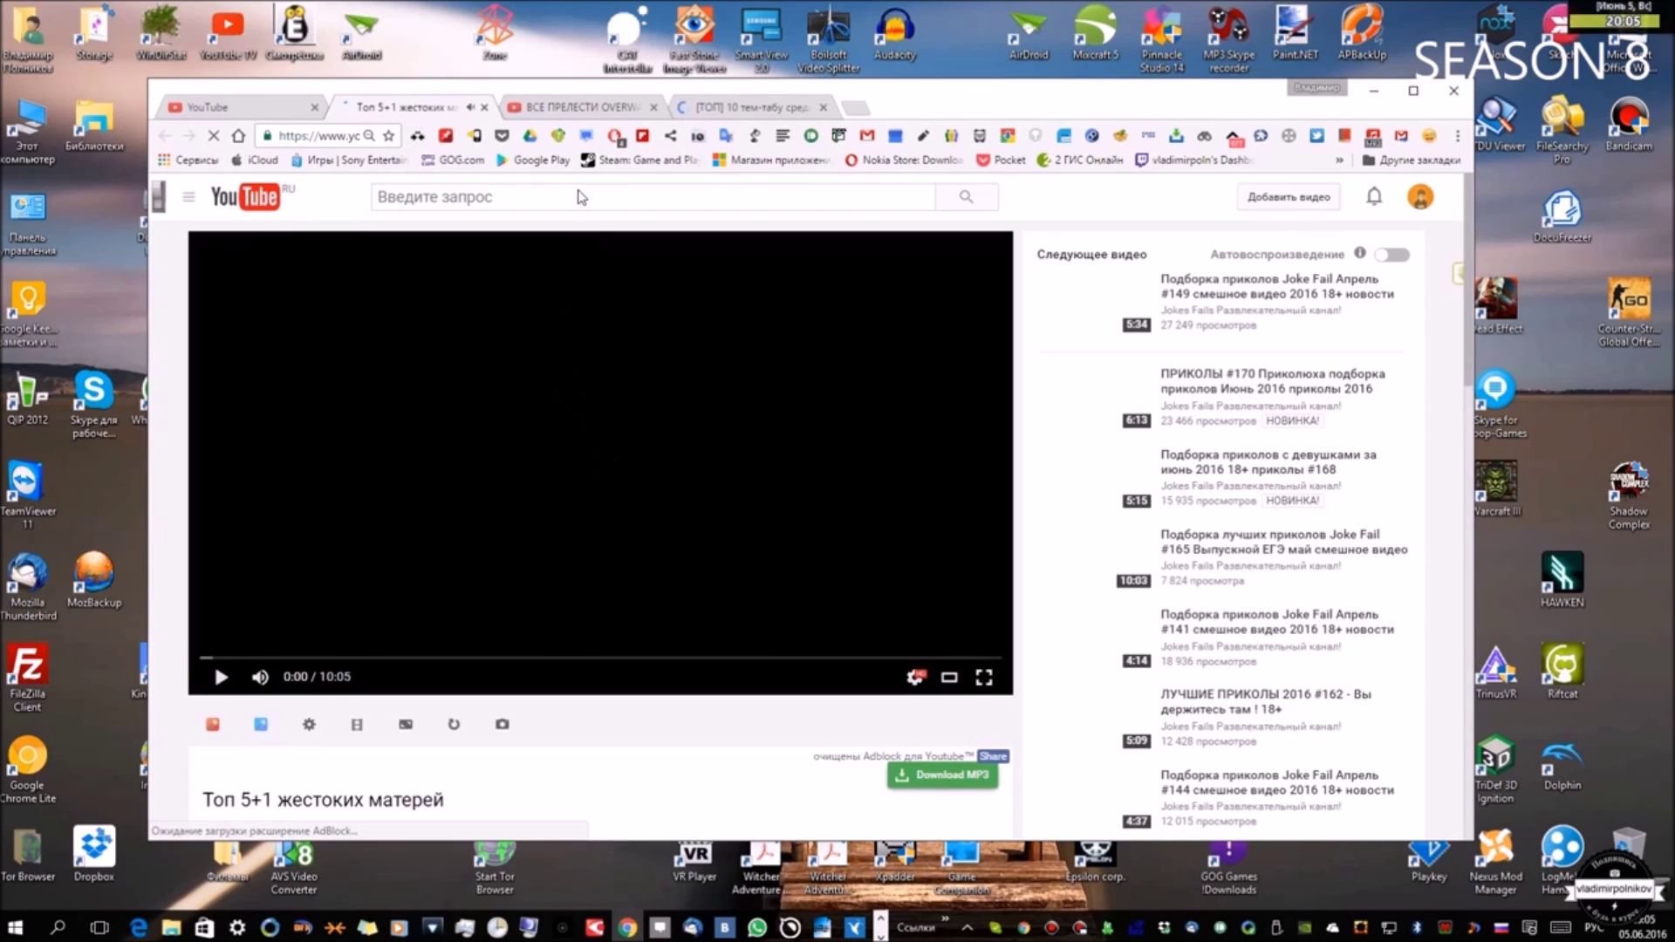
left_click(556, 109)
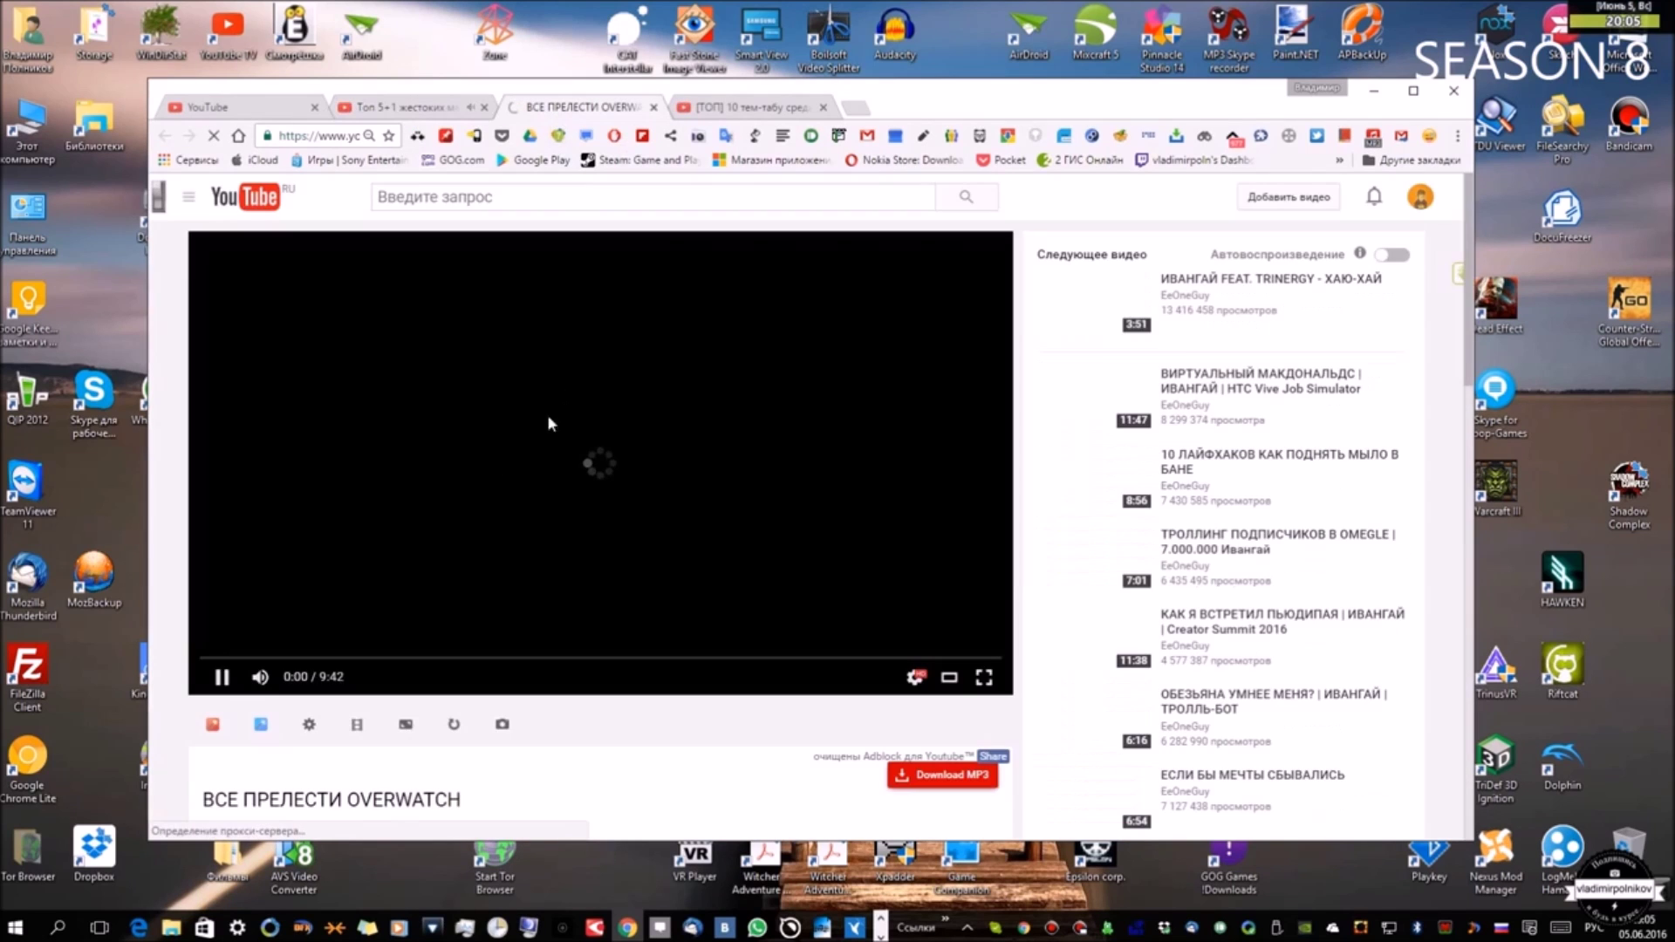
left_click(732, 108)
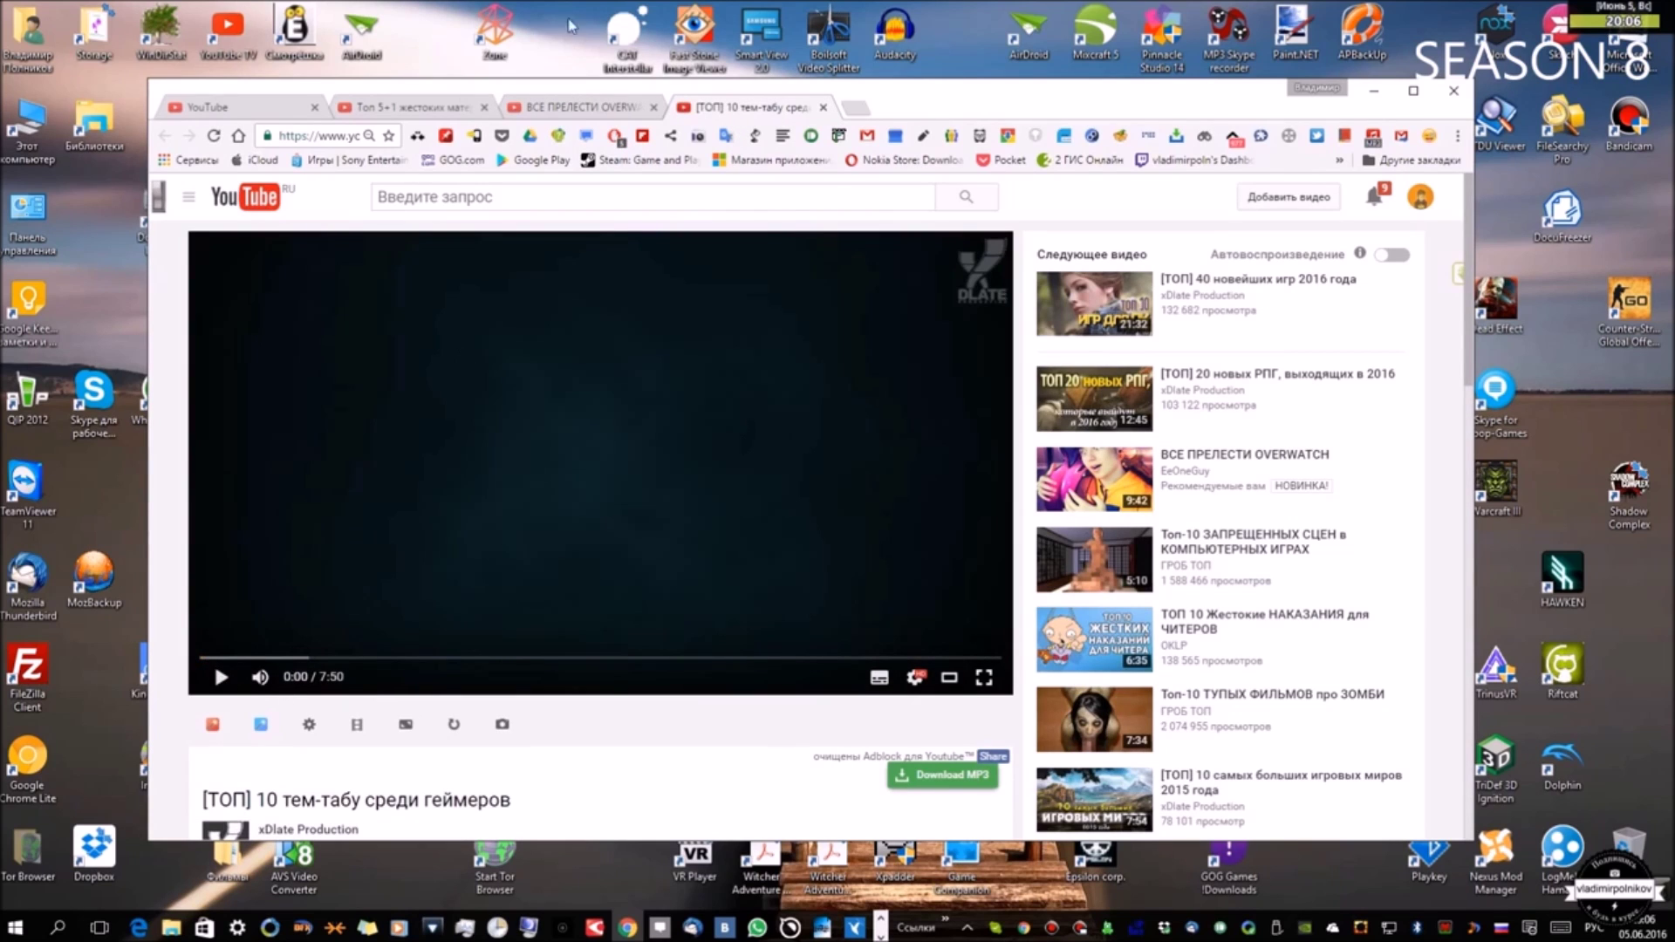
left_click(582, 108)
left_click(446, 110)
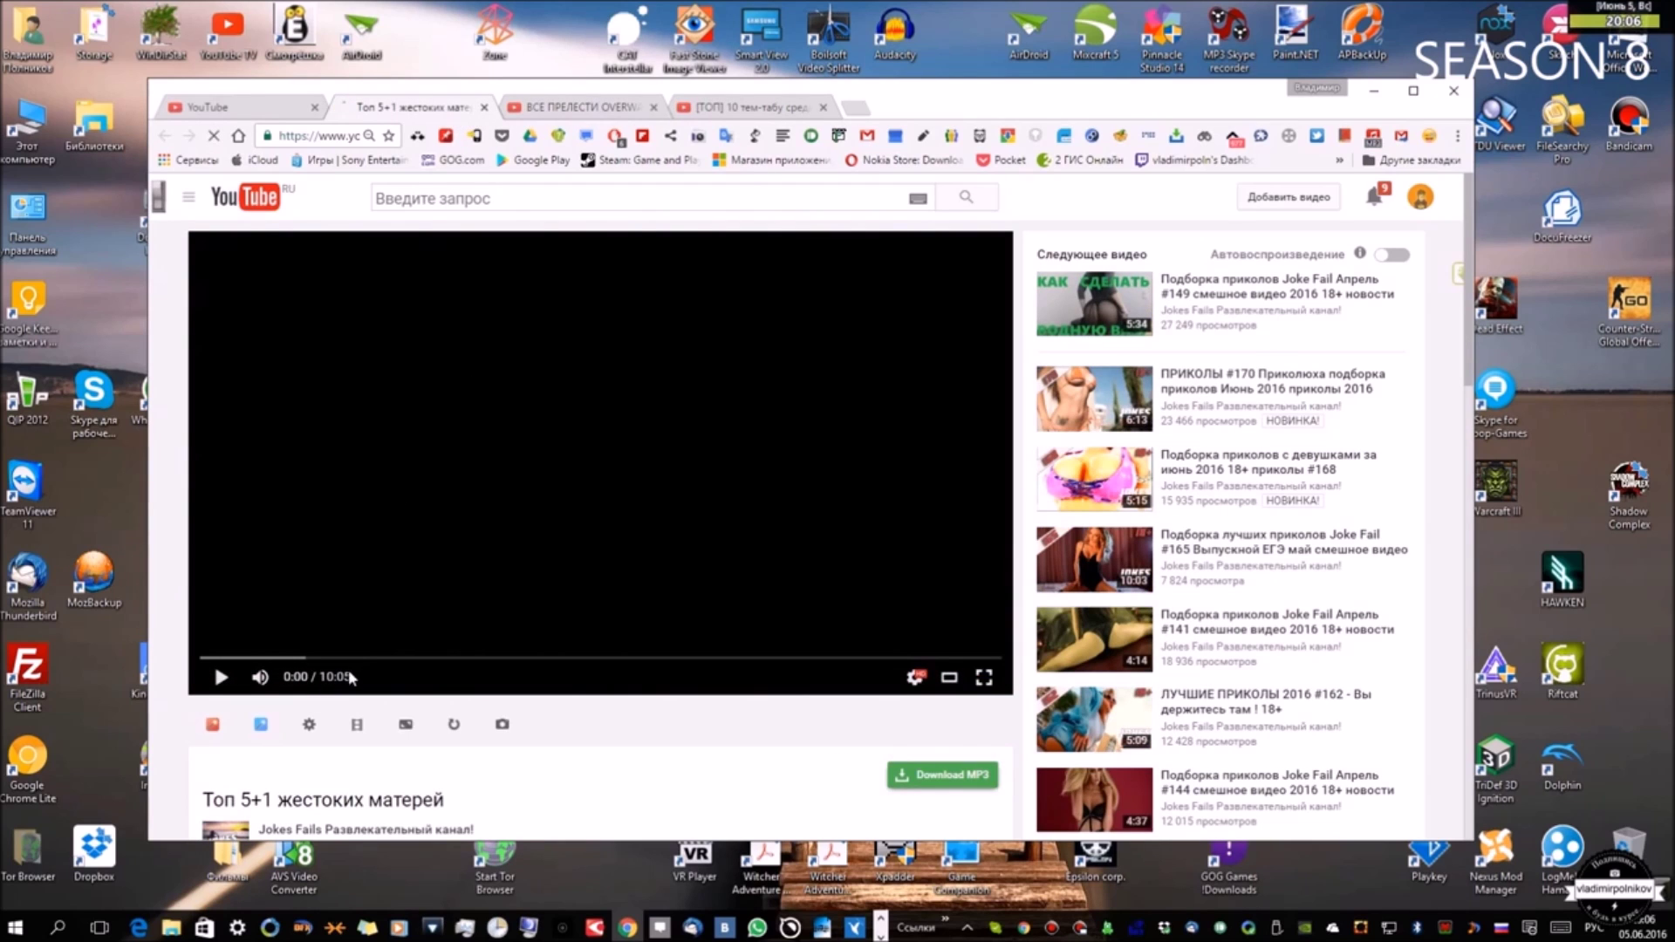
left_click(579, 112)
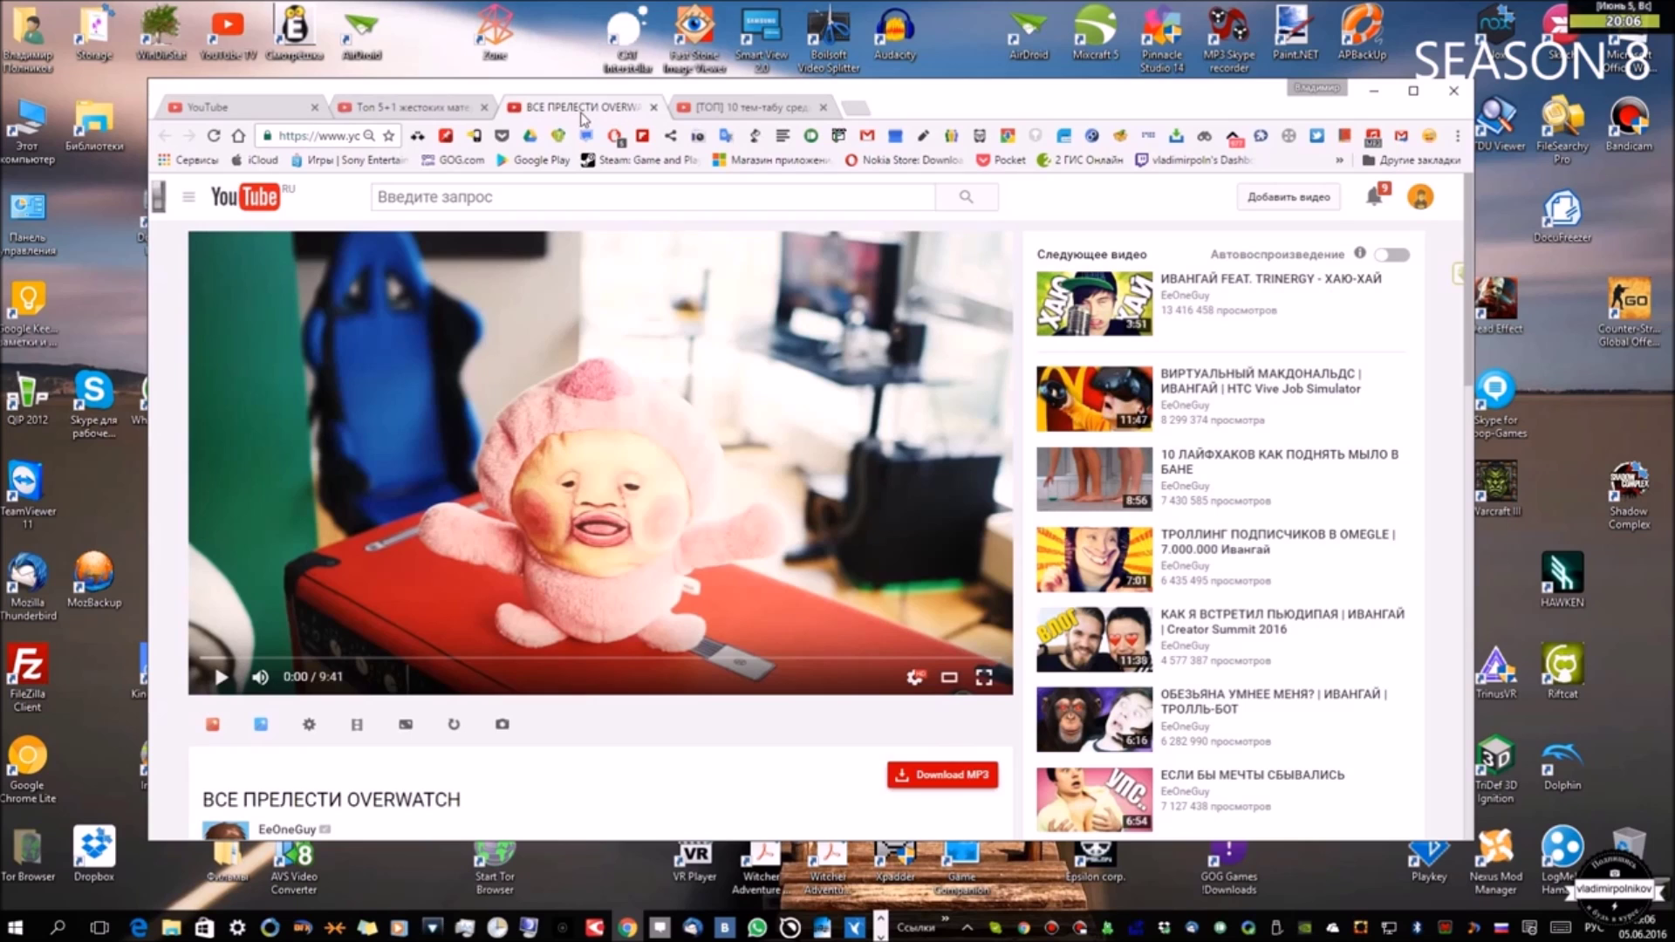
left_click(445, 111)
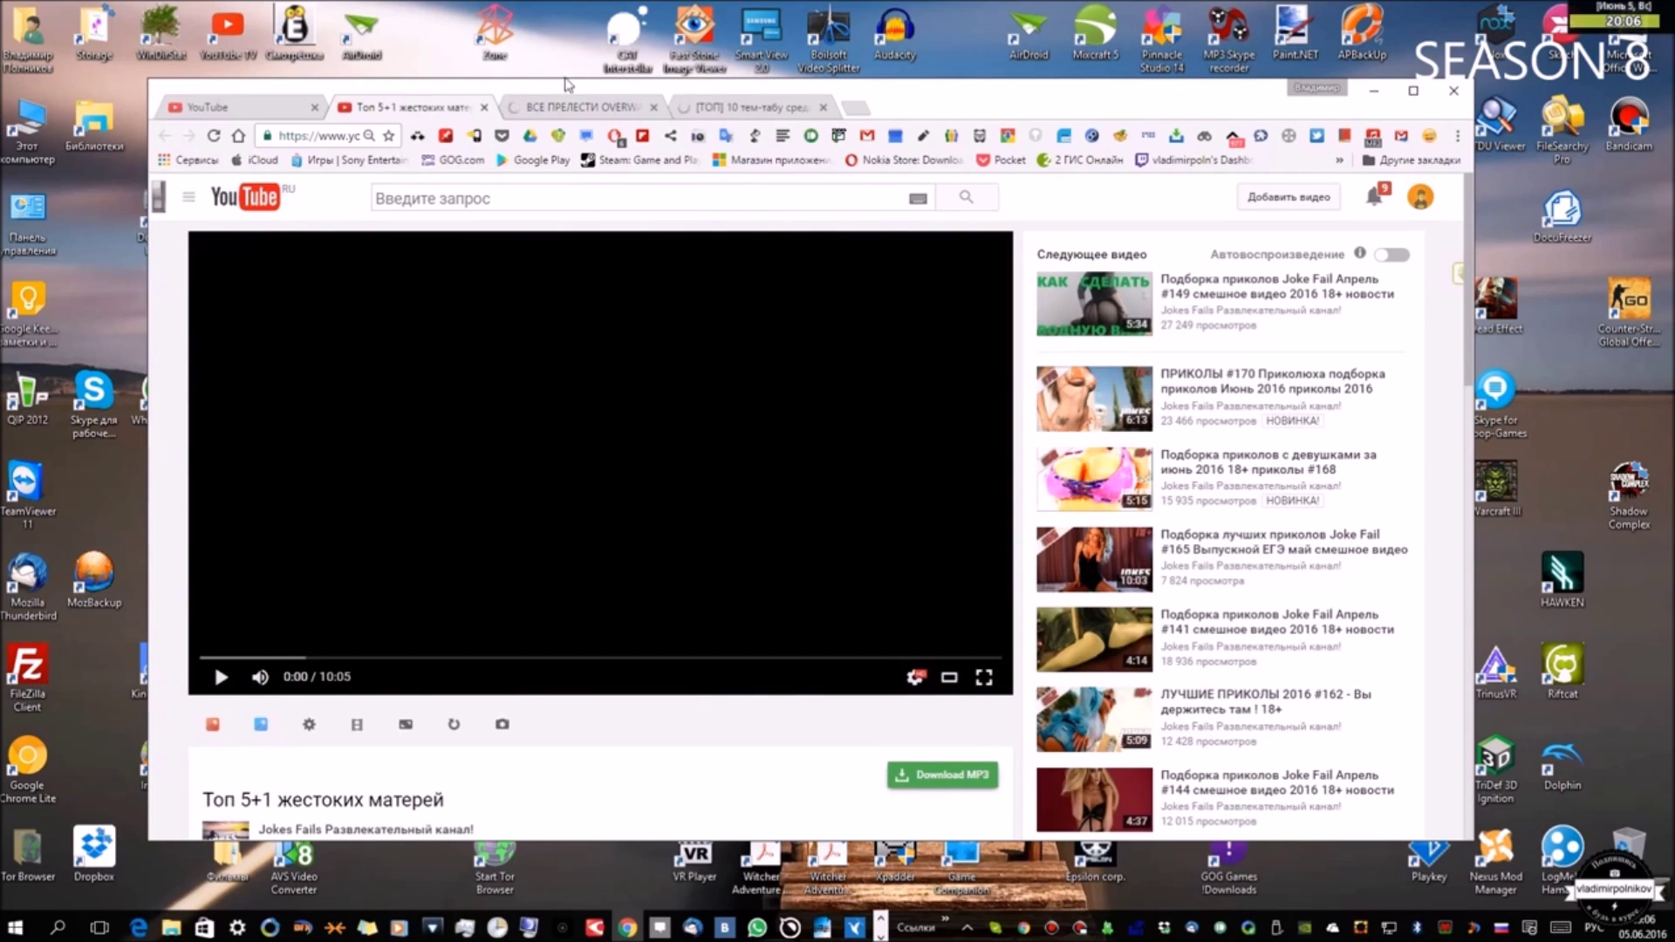
Step: Close the first two video tabs, return to the YouTube home page and turn on the dark page theme
left_click(484, 108)
left_click(484, 108)
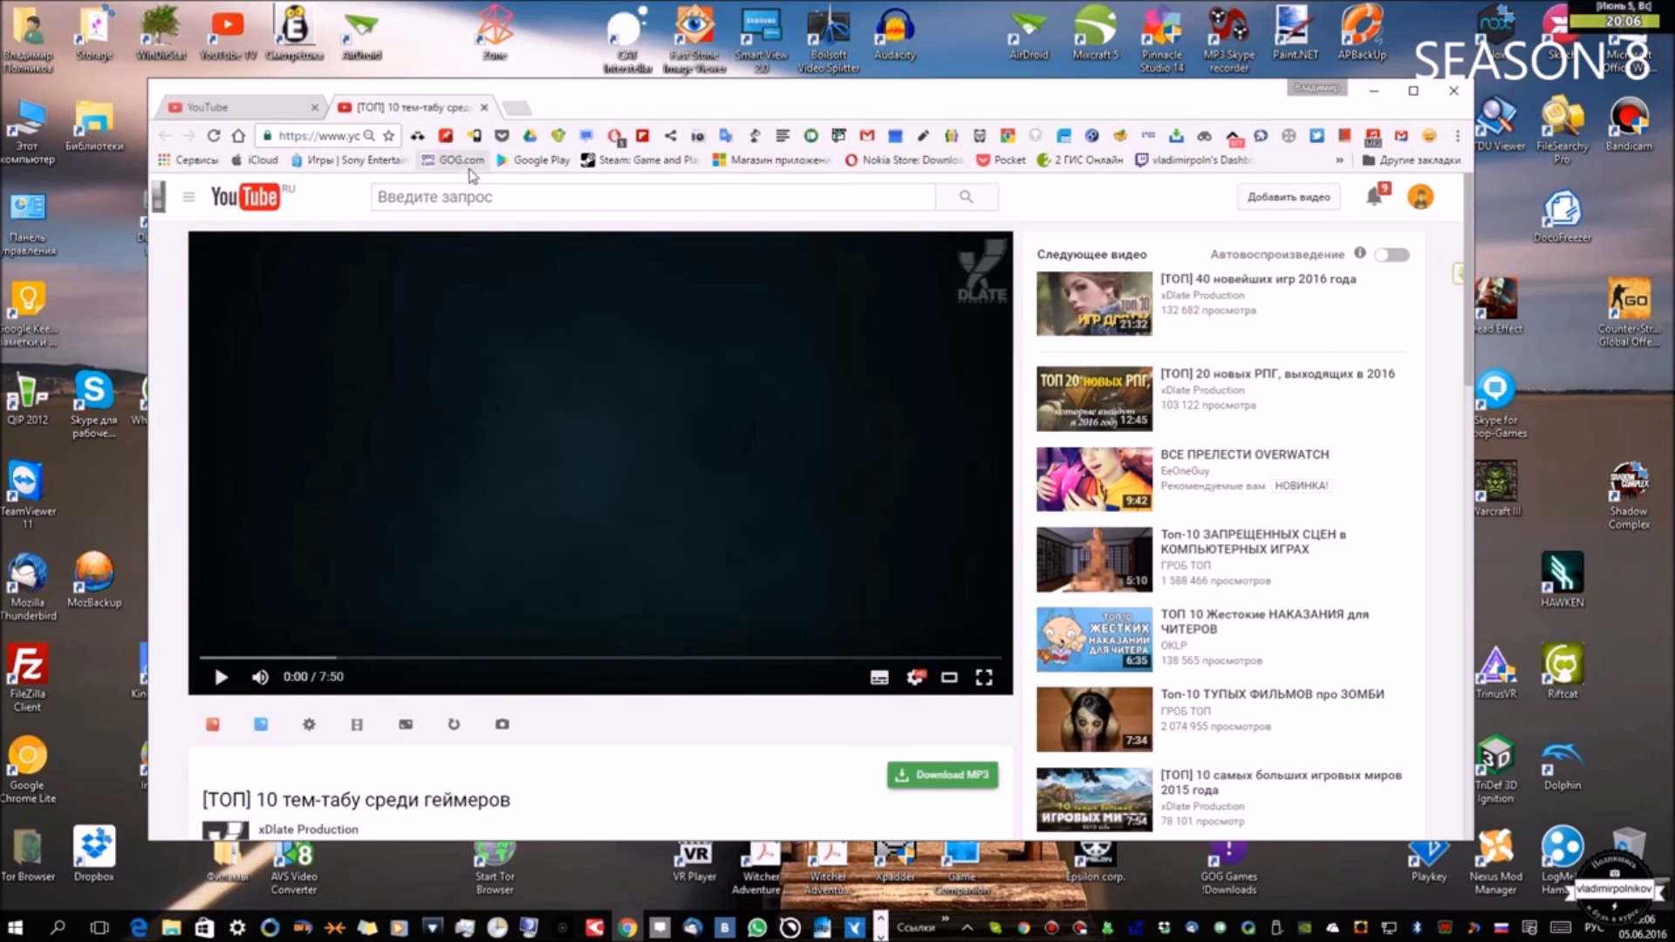
left_click(248, 103)
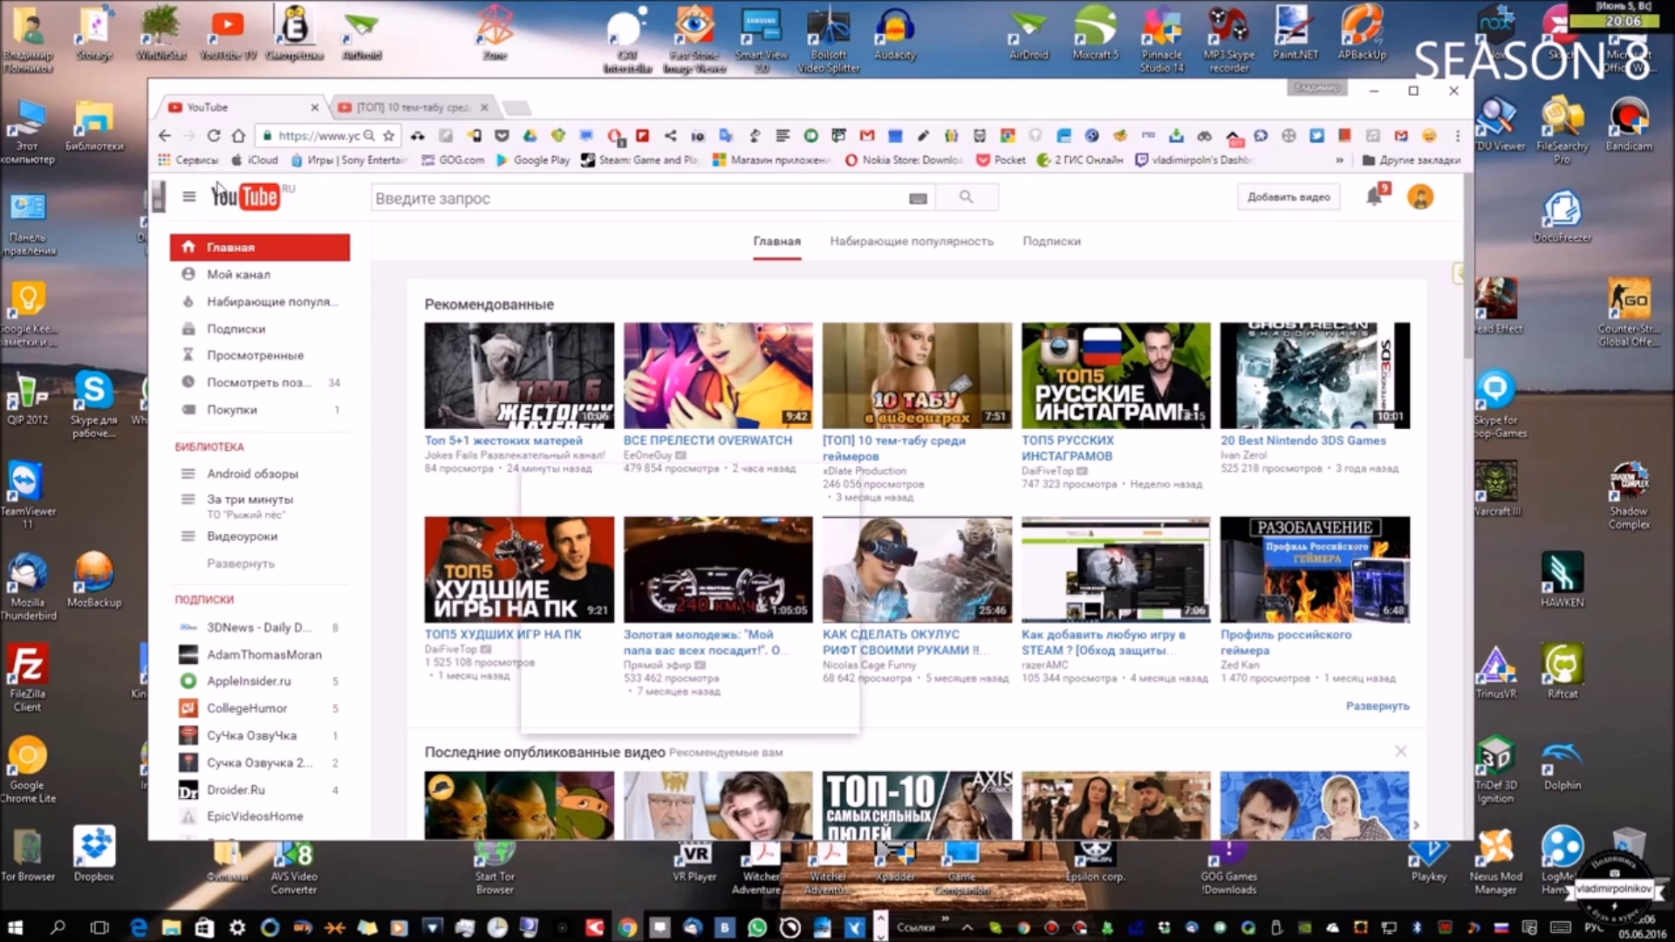
left_click(161, 207)
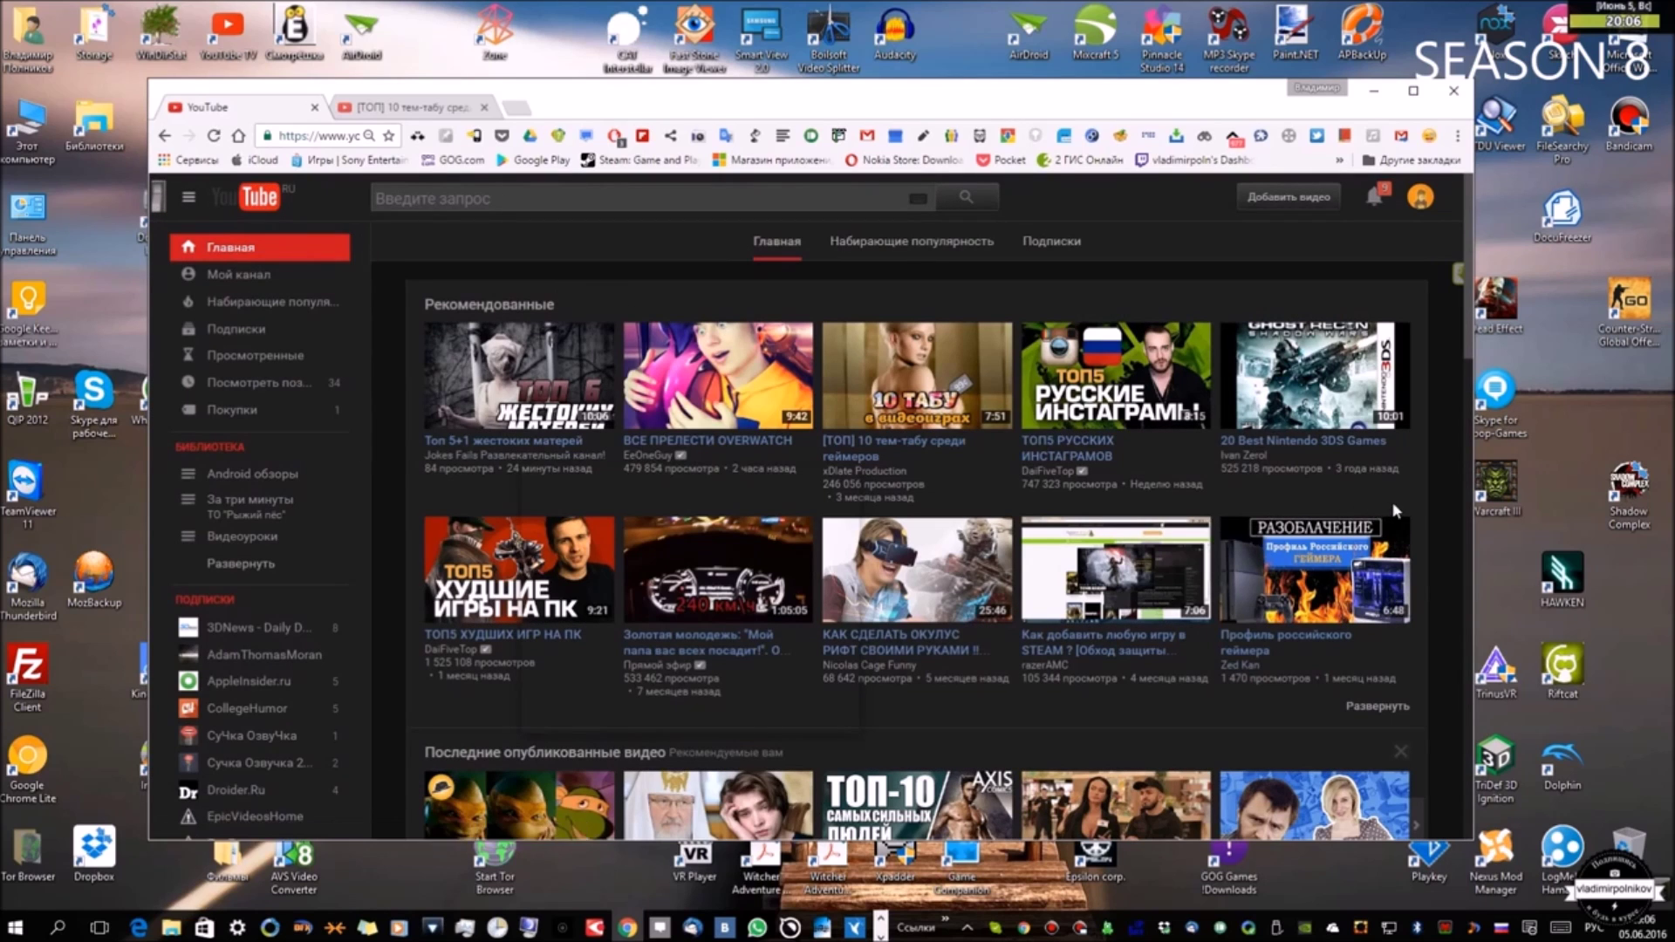
Step: Open the video «Топ 5+1 жестоких матерей» in a new tab and examine its page and account menu in the dark theme
right_click(526, 394)
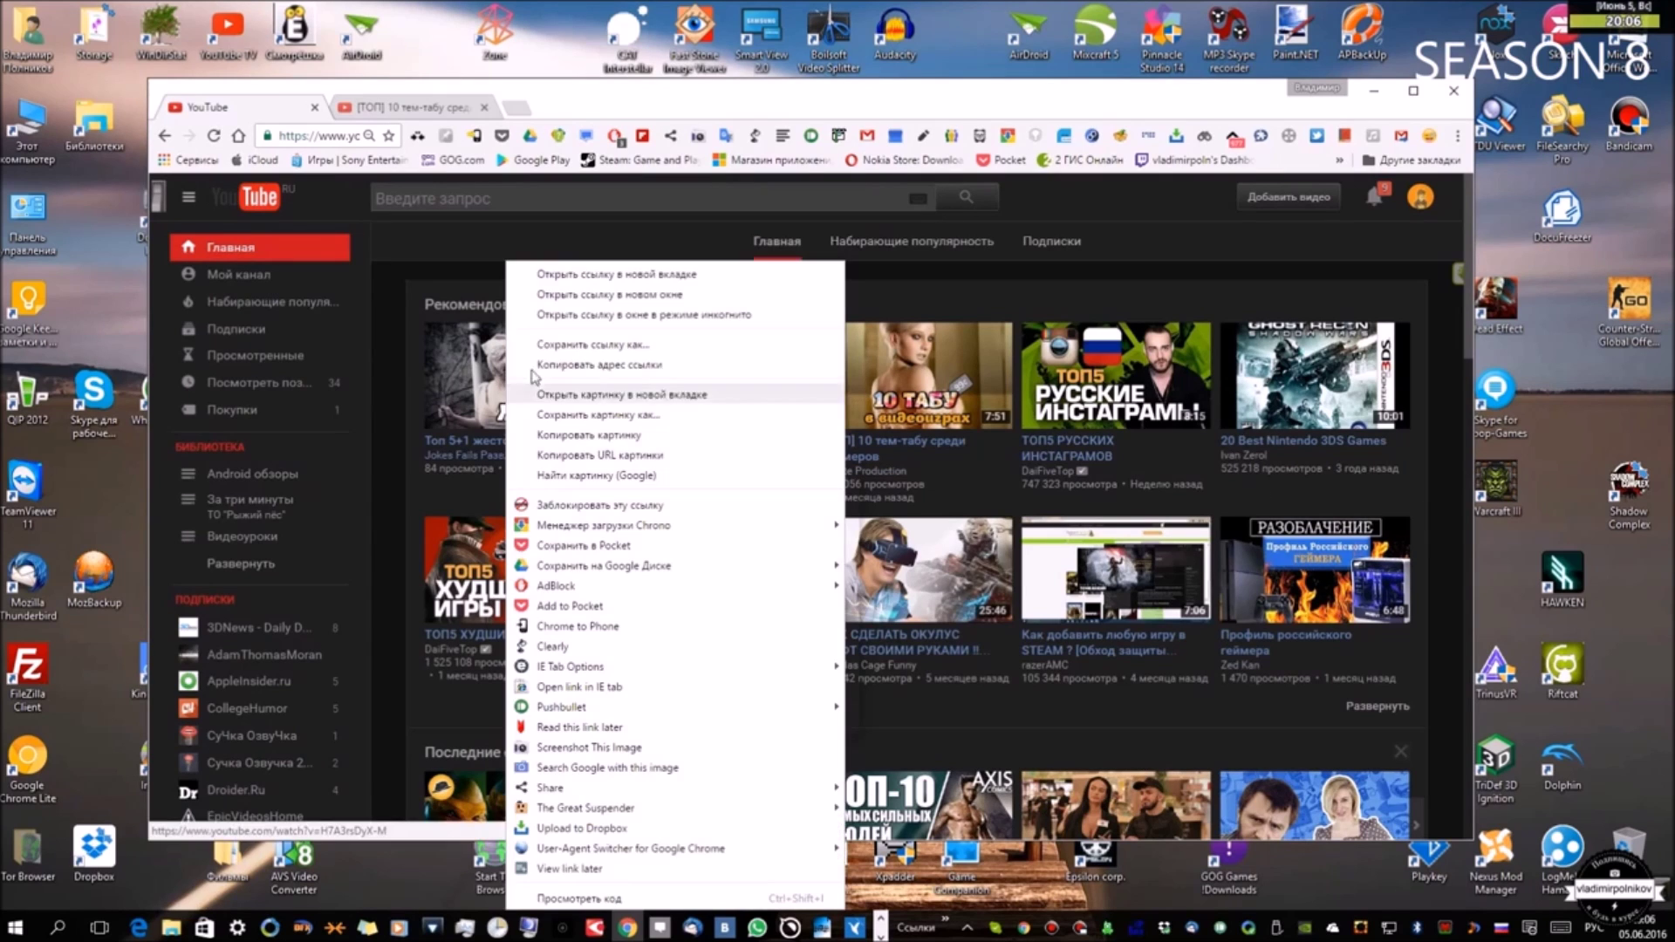
left_click(580, 279)
left_click(568, 109)
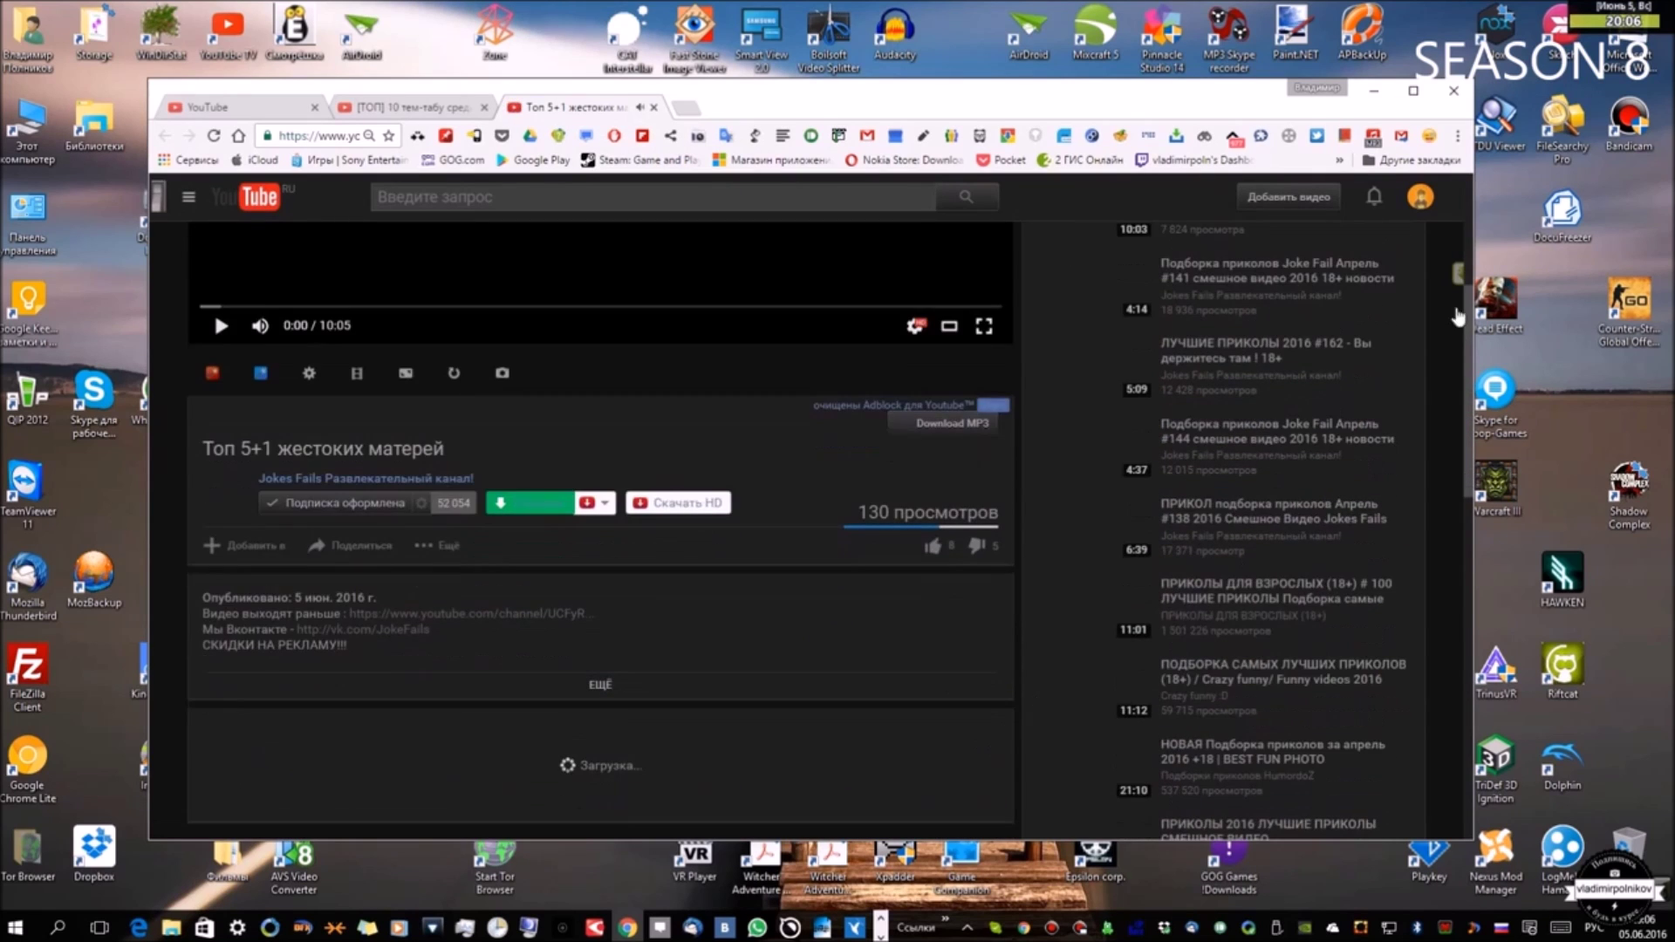
left_click(1422, 198)
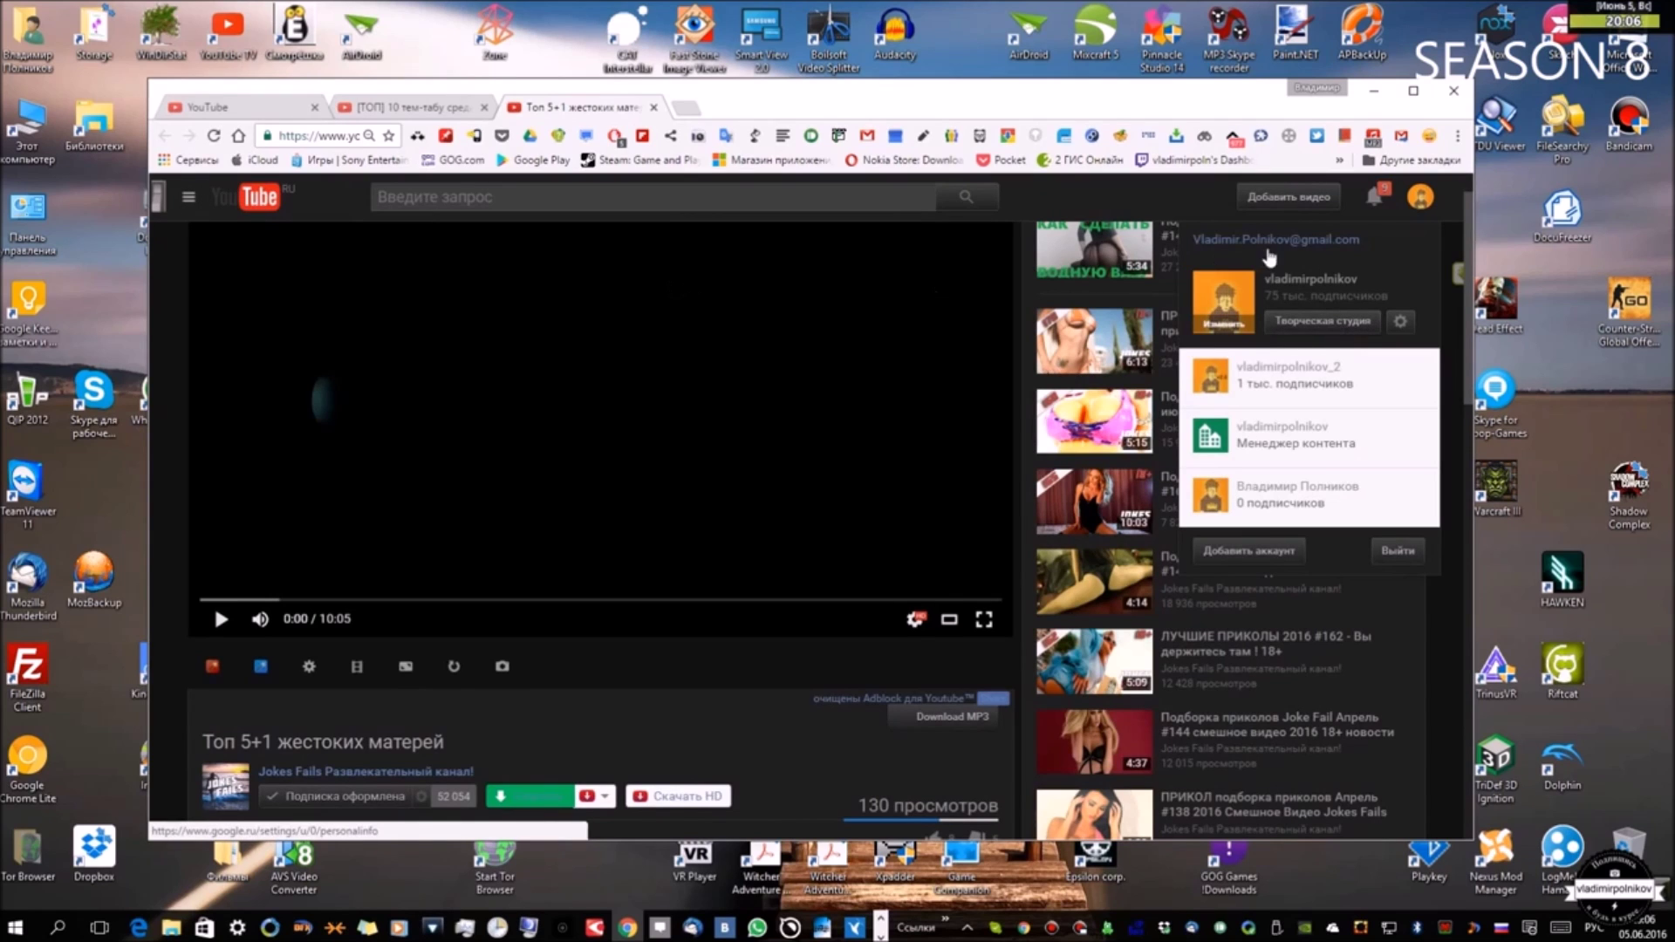
left_click(1420, 198)
scroll(750, 279, "up", 1)
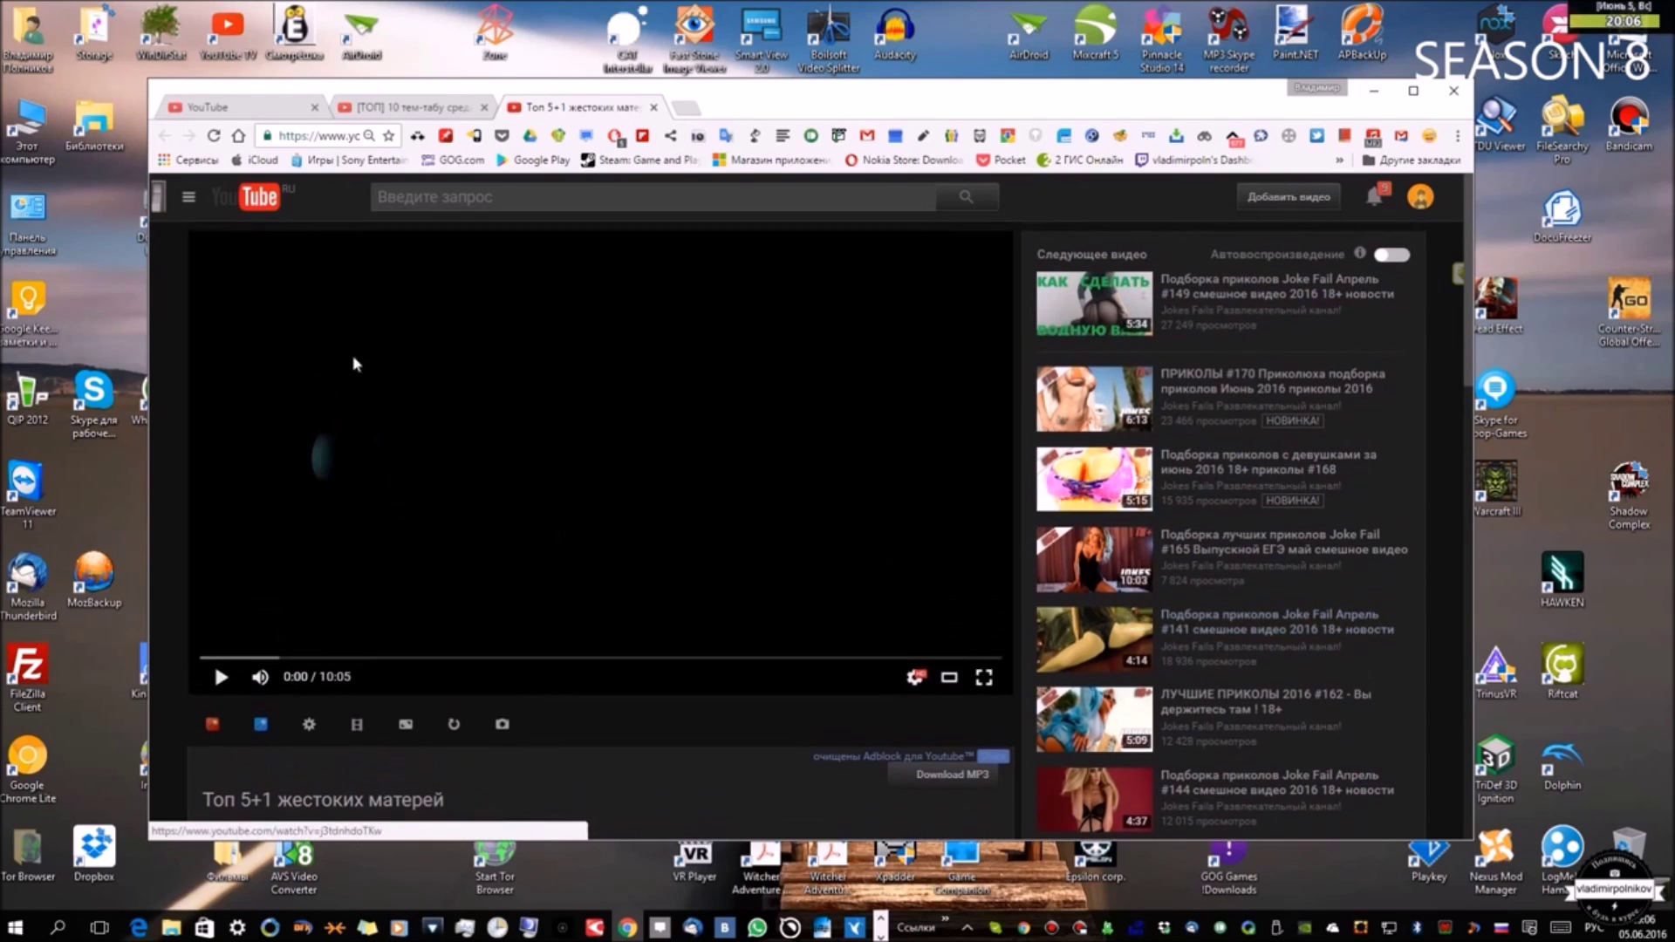
Step: Turn off the dark theme, close the «Топ 5+1 жестоких матерей» tab and go to the «[ТОП] 10 тем-табу среди геймеров» video
left_click(166, 201)
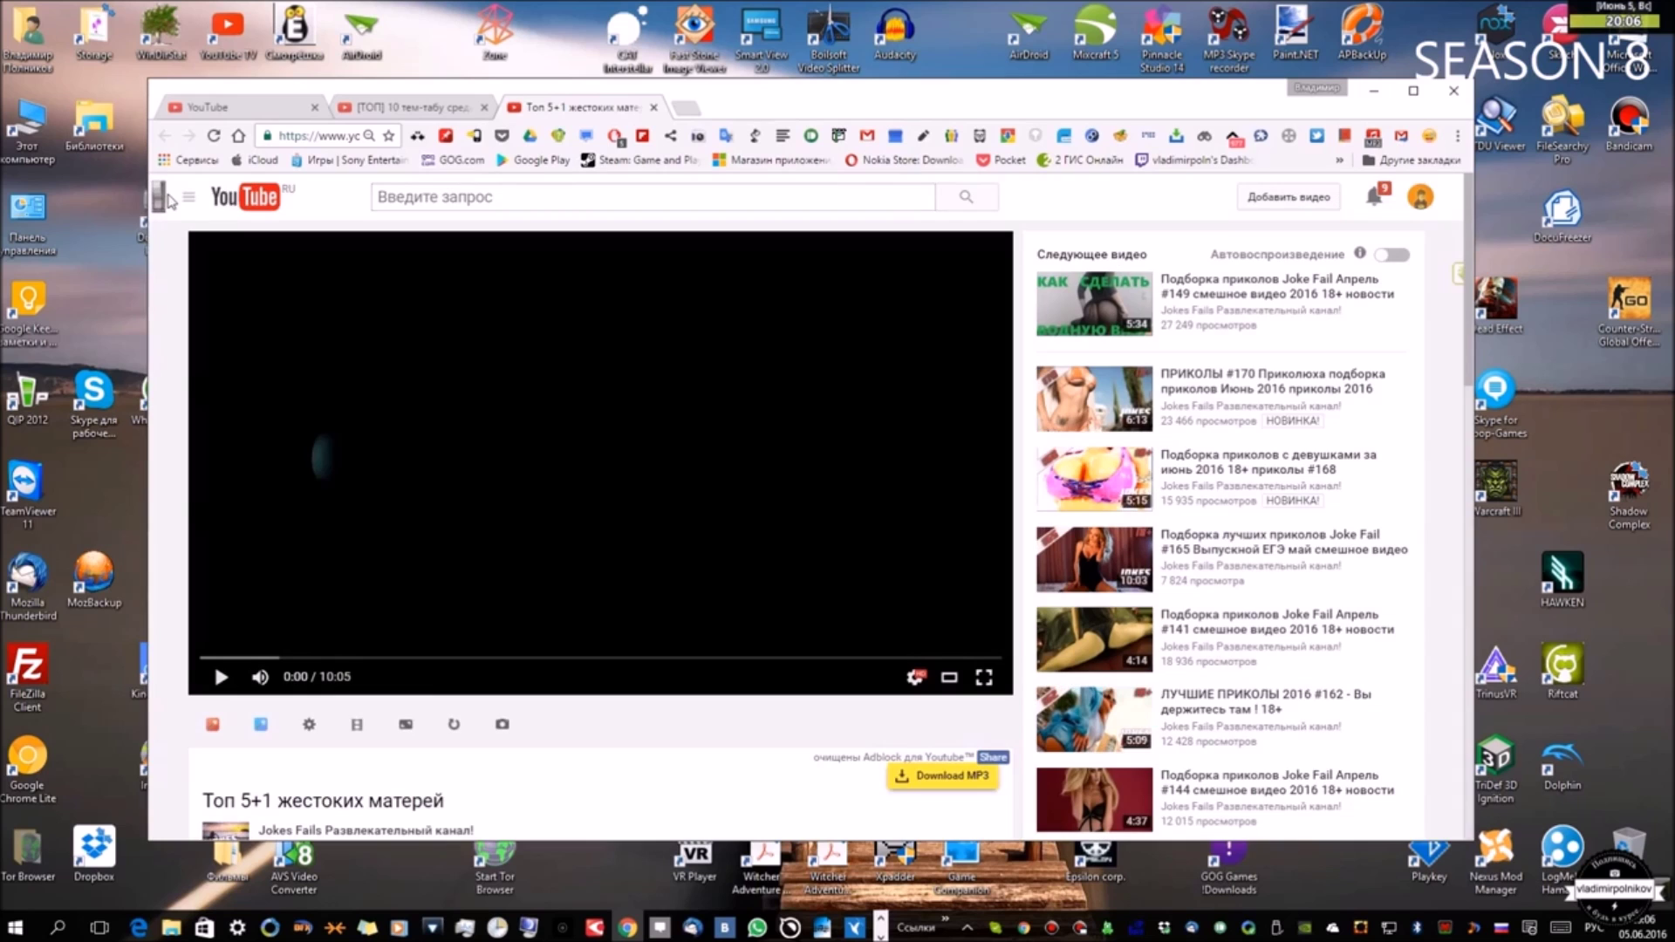
left_click(210, 111)
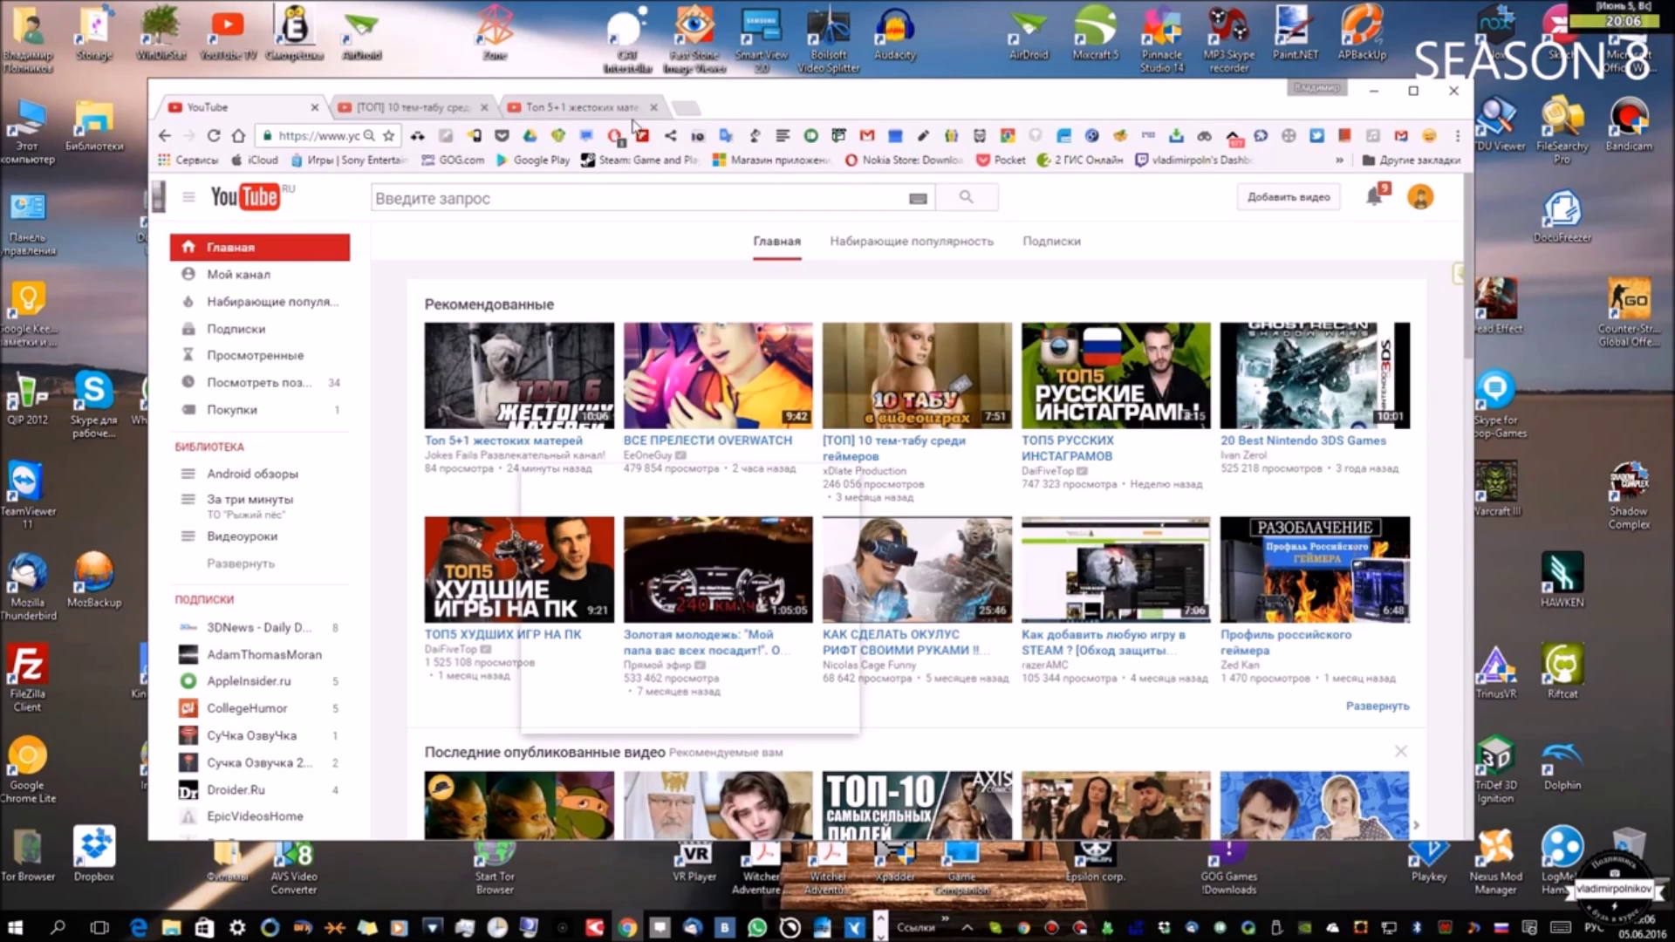
left_click(653, 108)
left_click(443, 109)
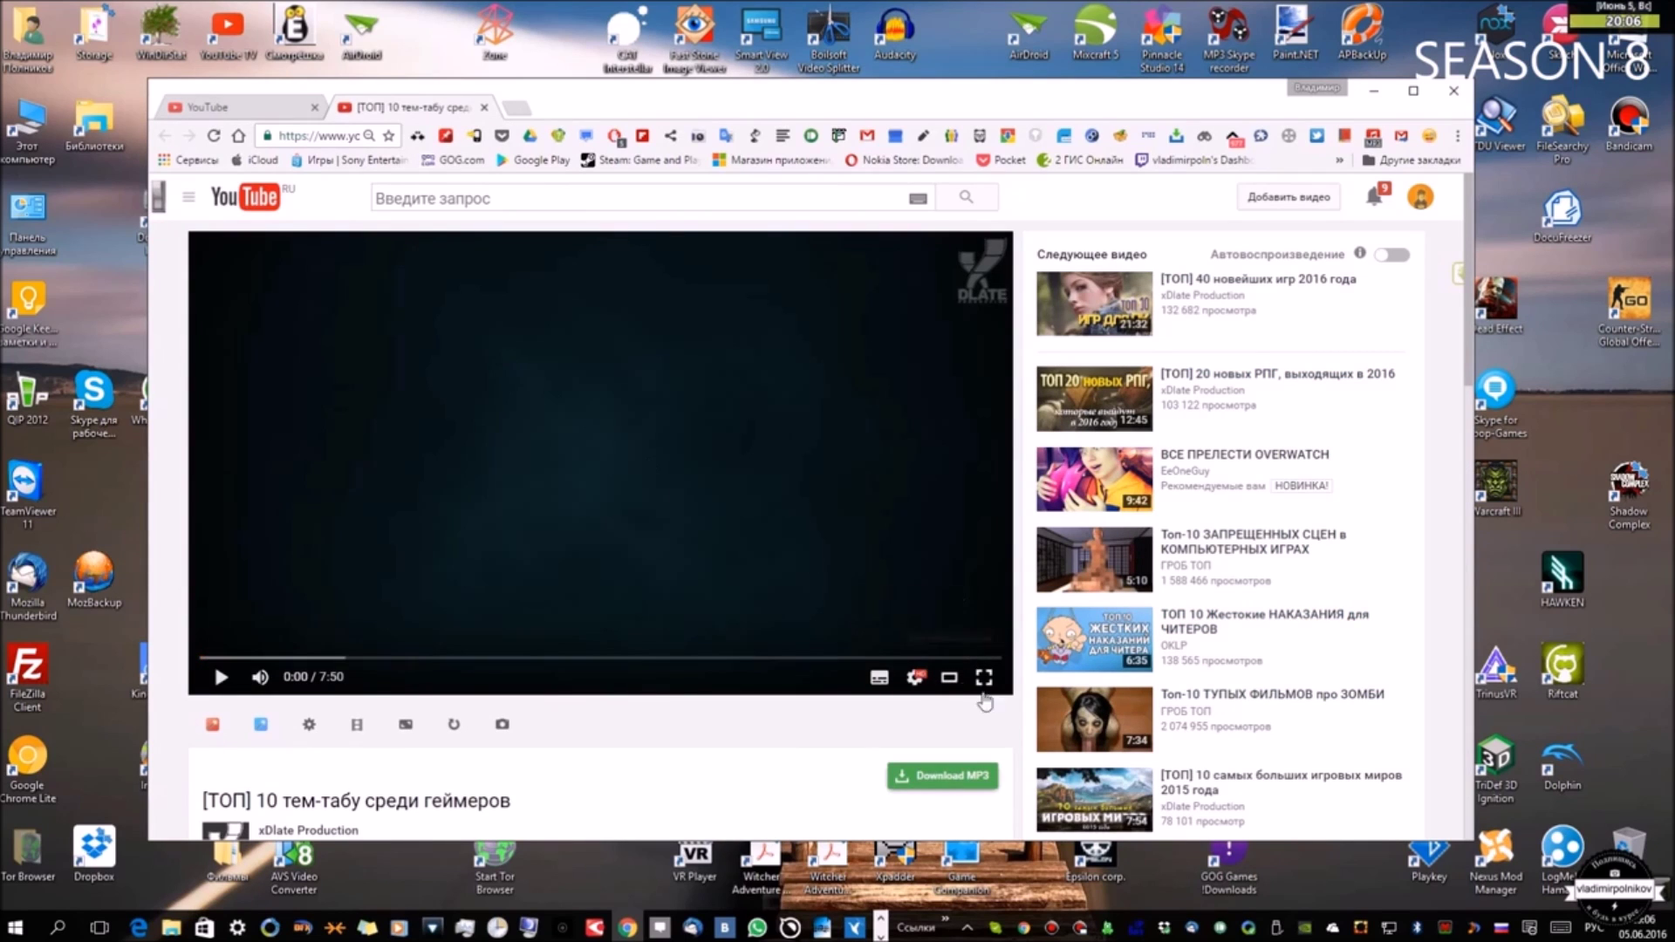
Step: Compare the player's wide and default views, and briefly expand the desktop system monitor
left_click(949, 678)
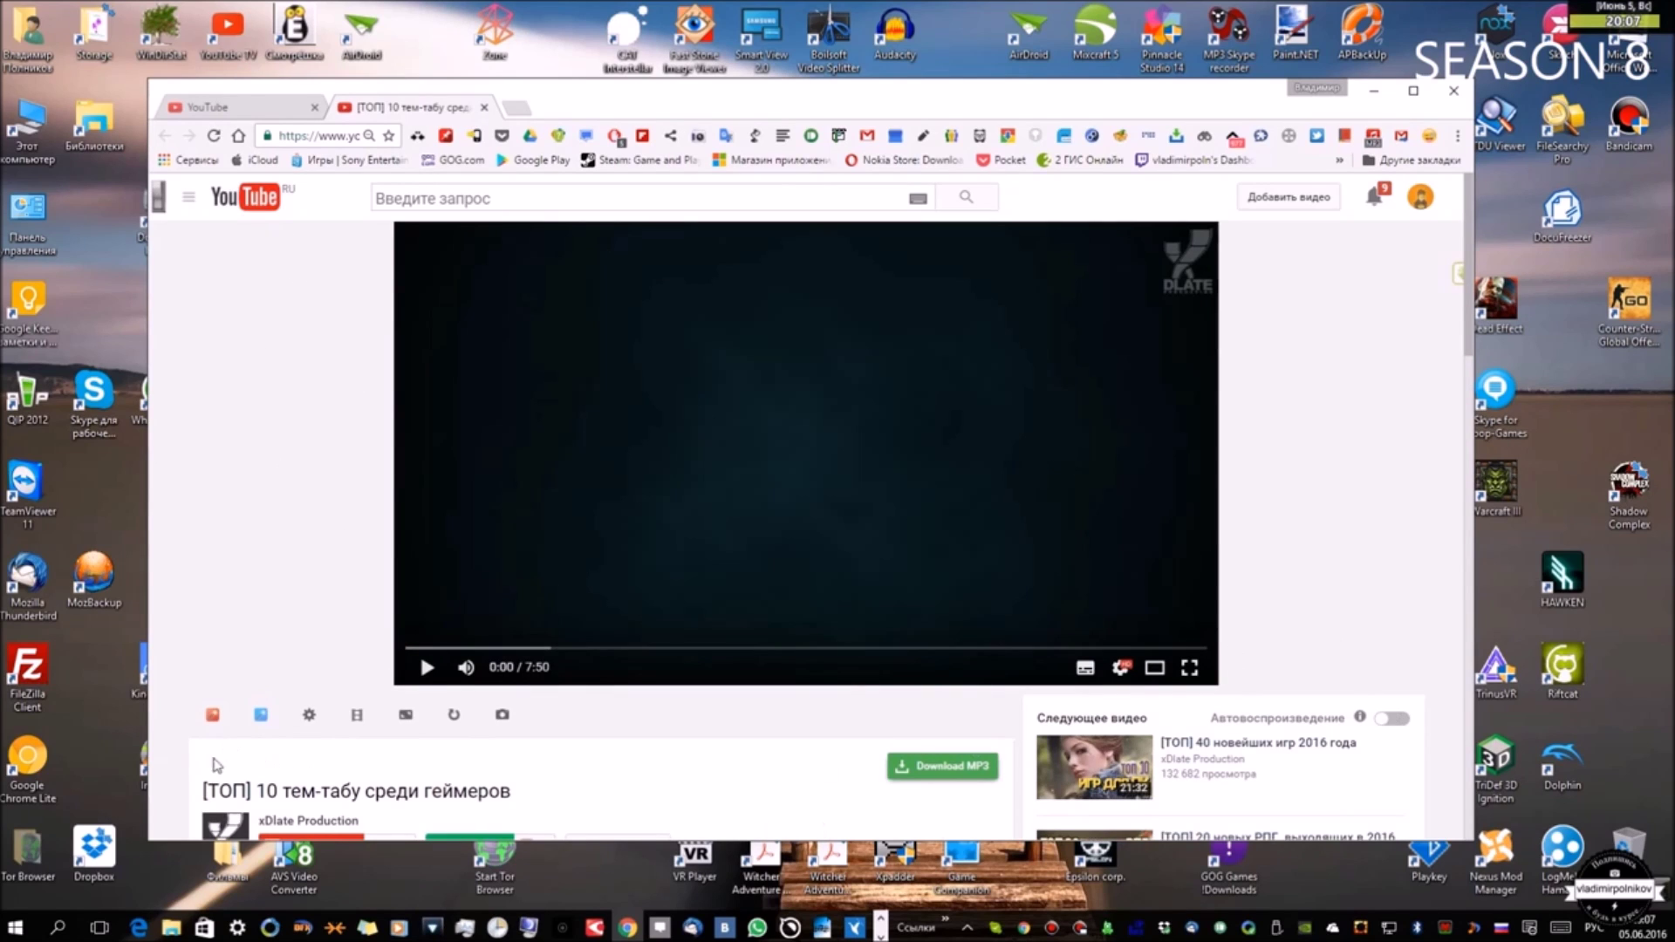
left_click(1154, 667)
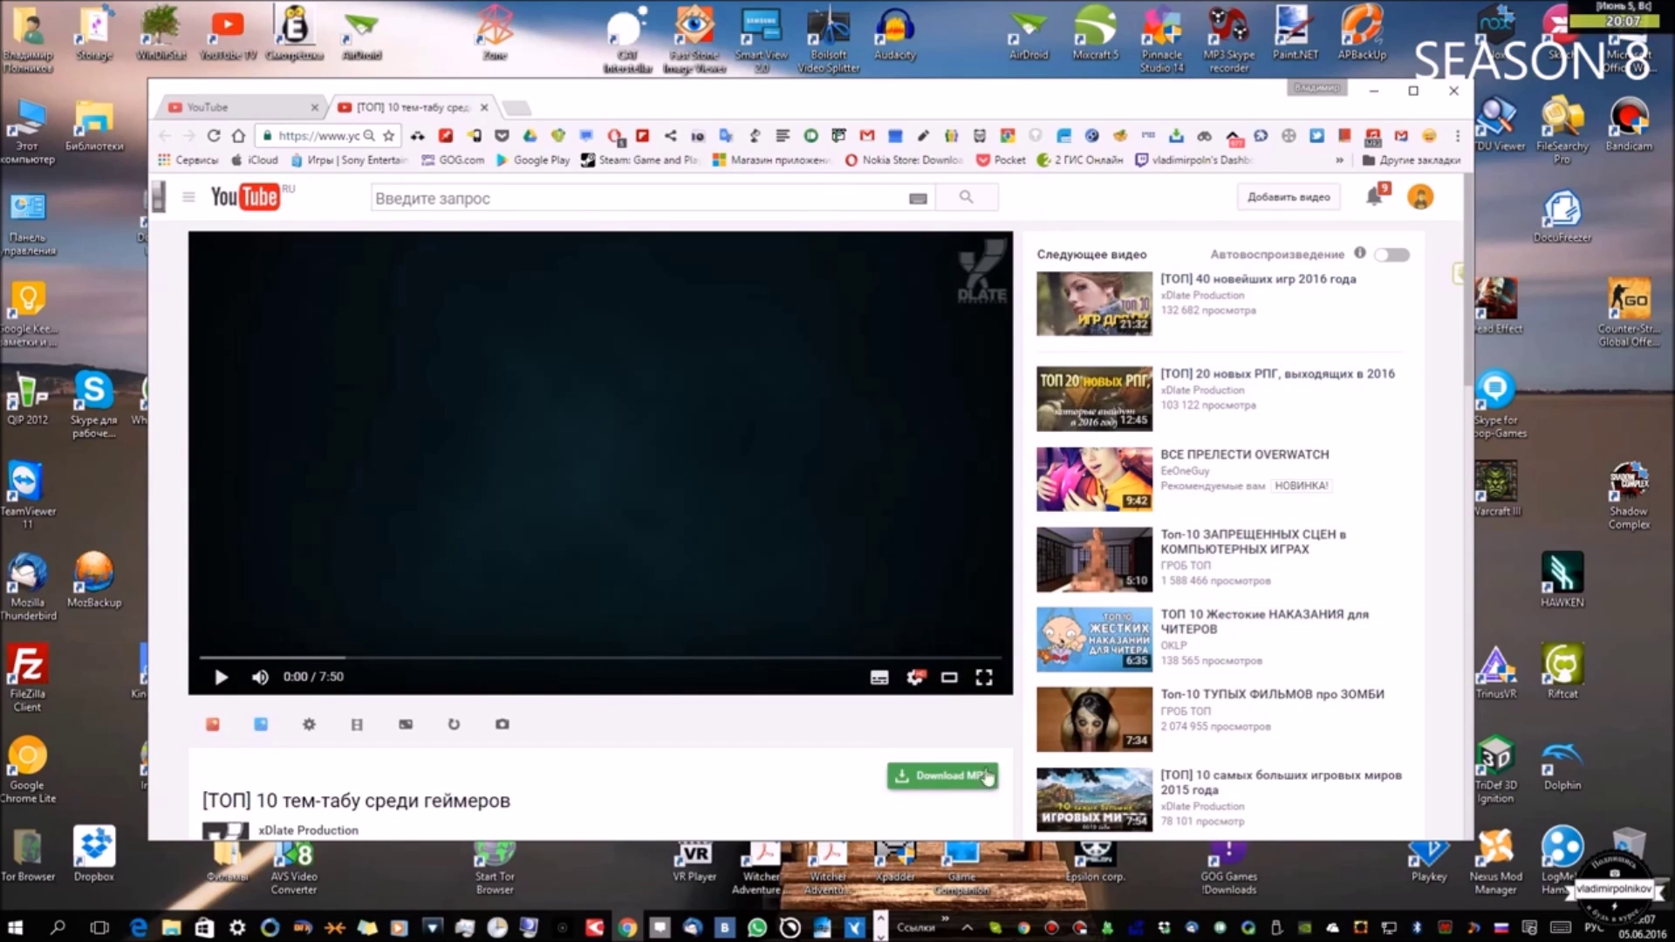
left_click(951, 679)
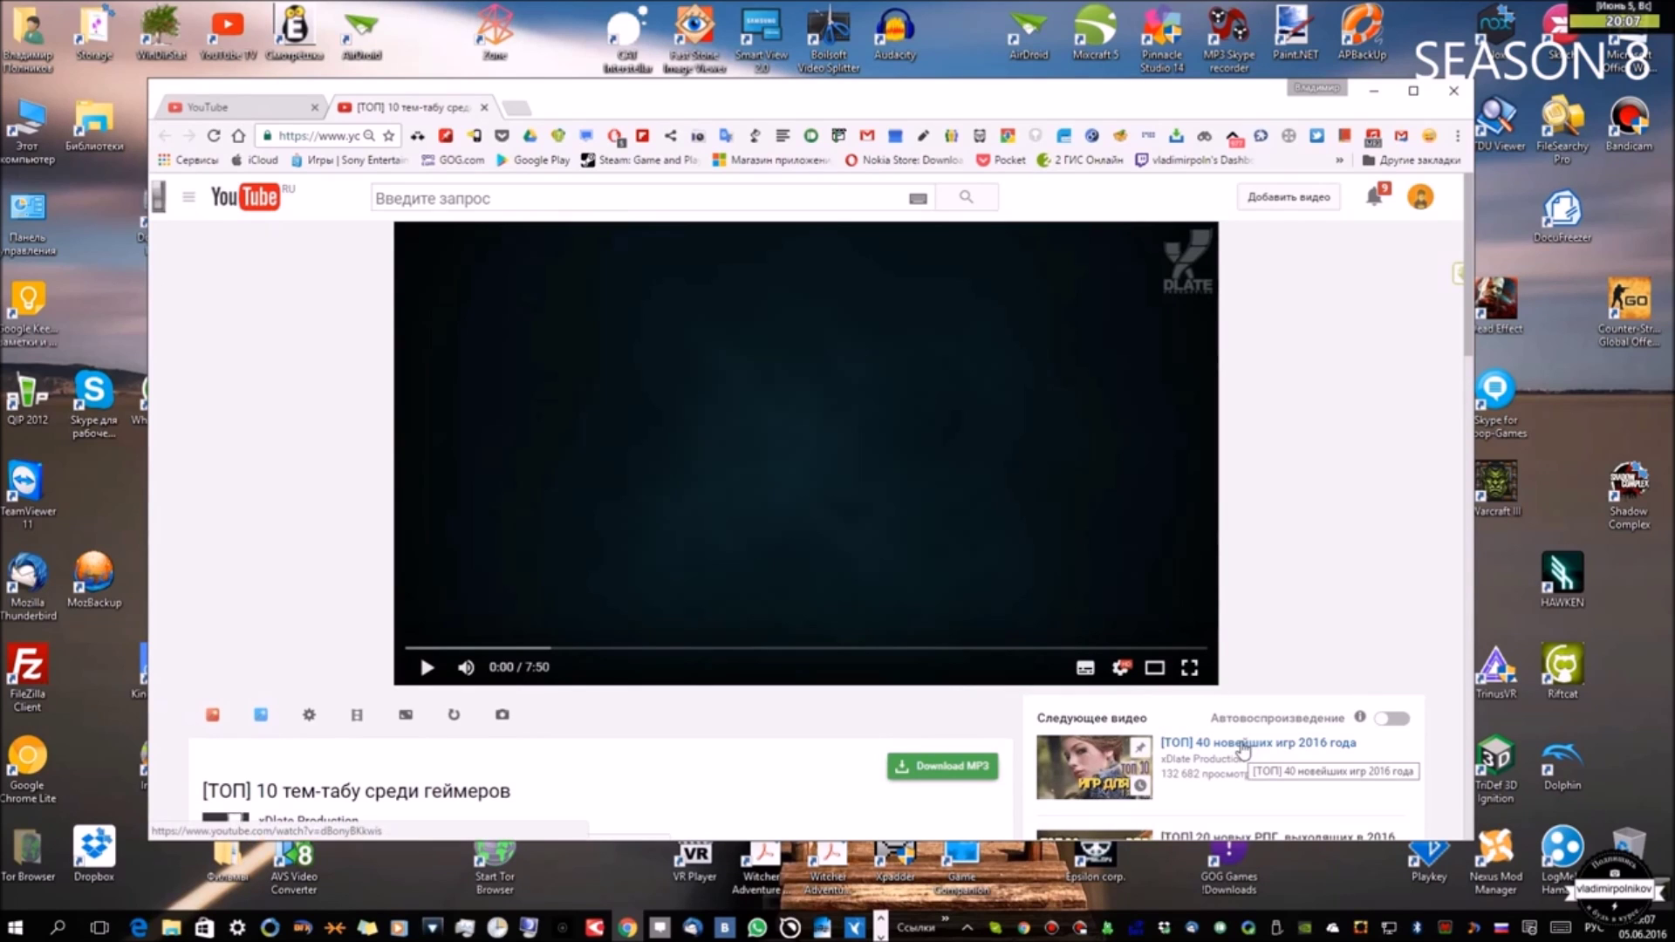
left_click(1647, 13)
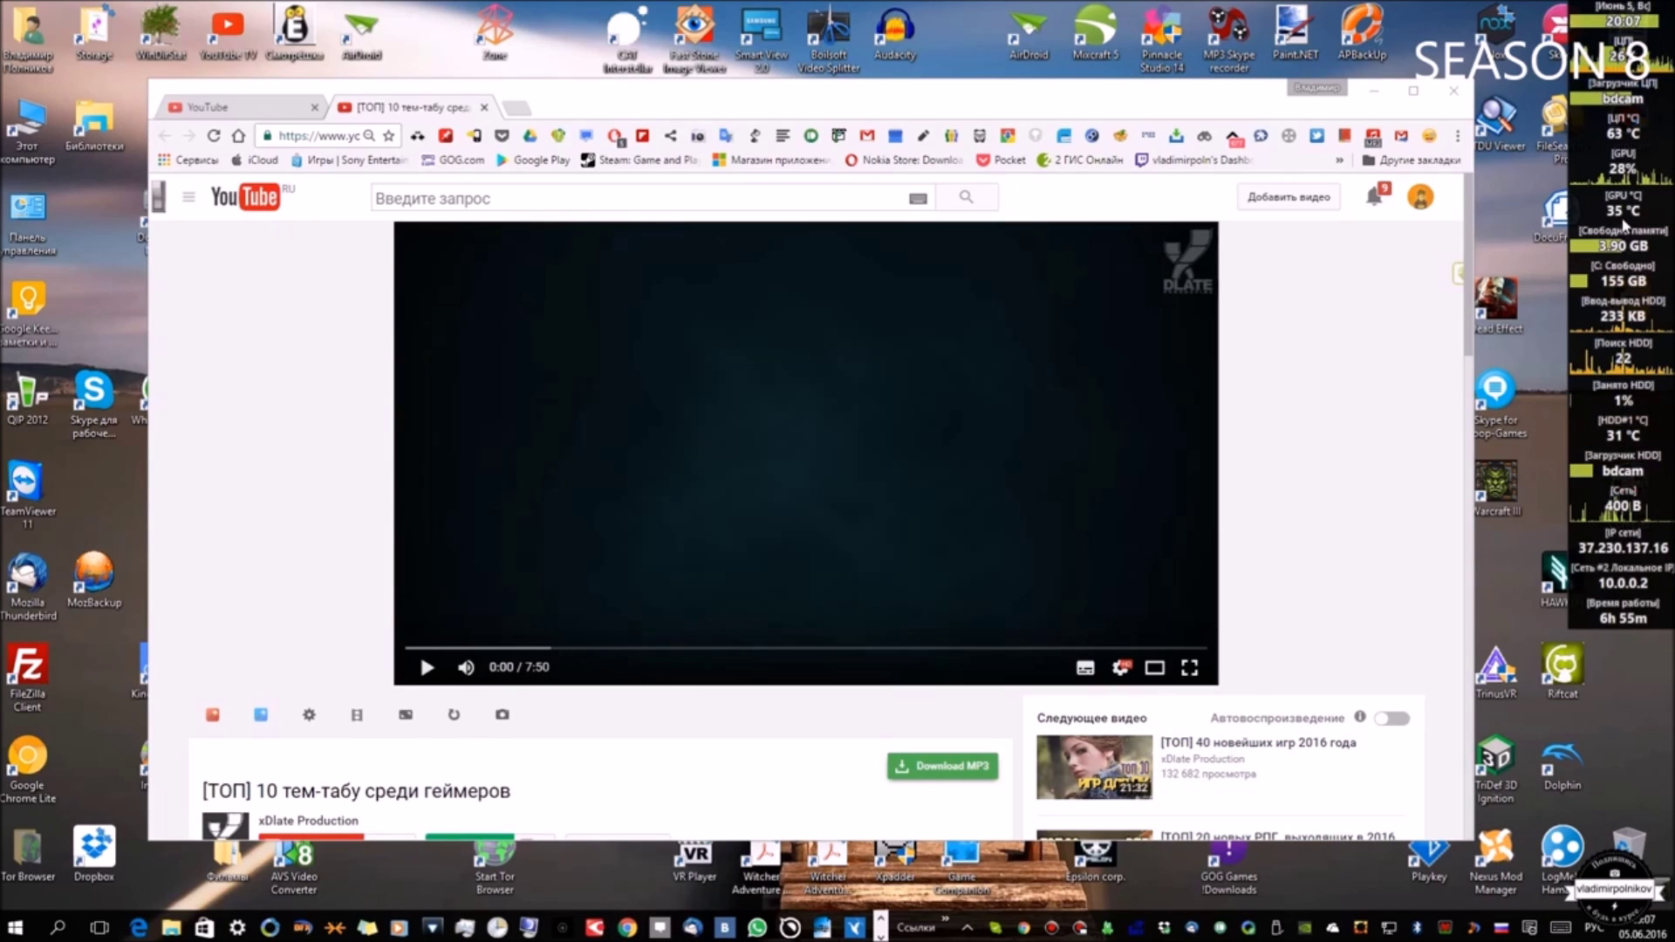
left_click(1624, 19)
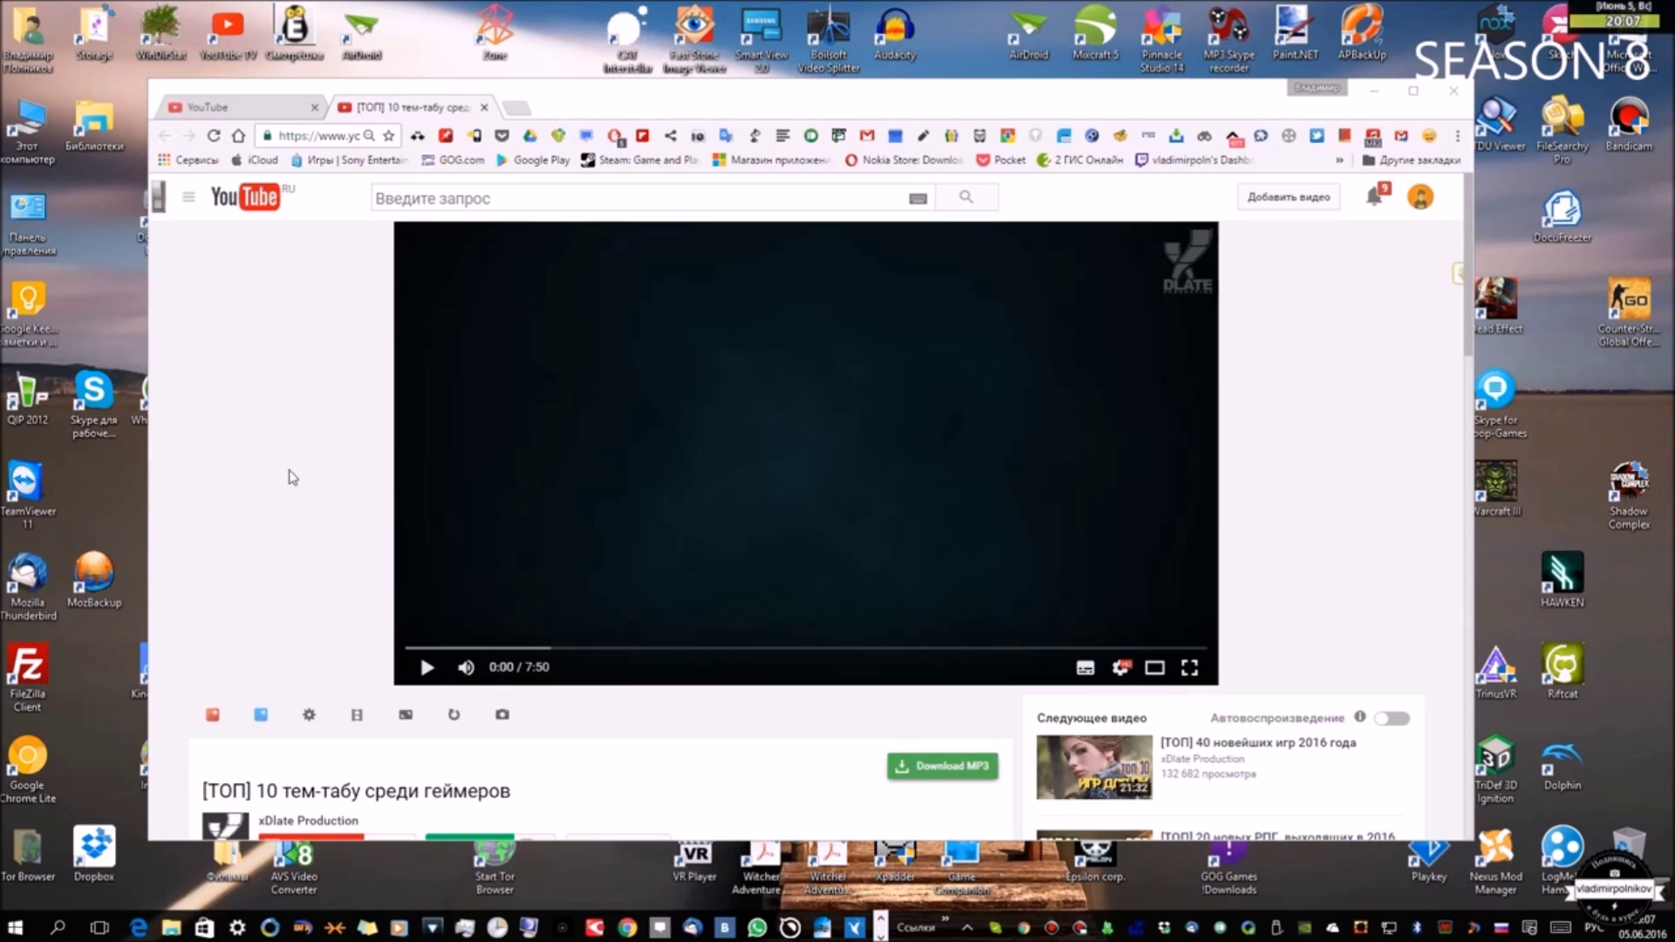
Step: Show the video in the darkened cinema mode, start playback and return to the normal page view
left_click(1154, 667)
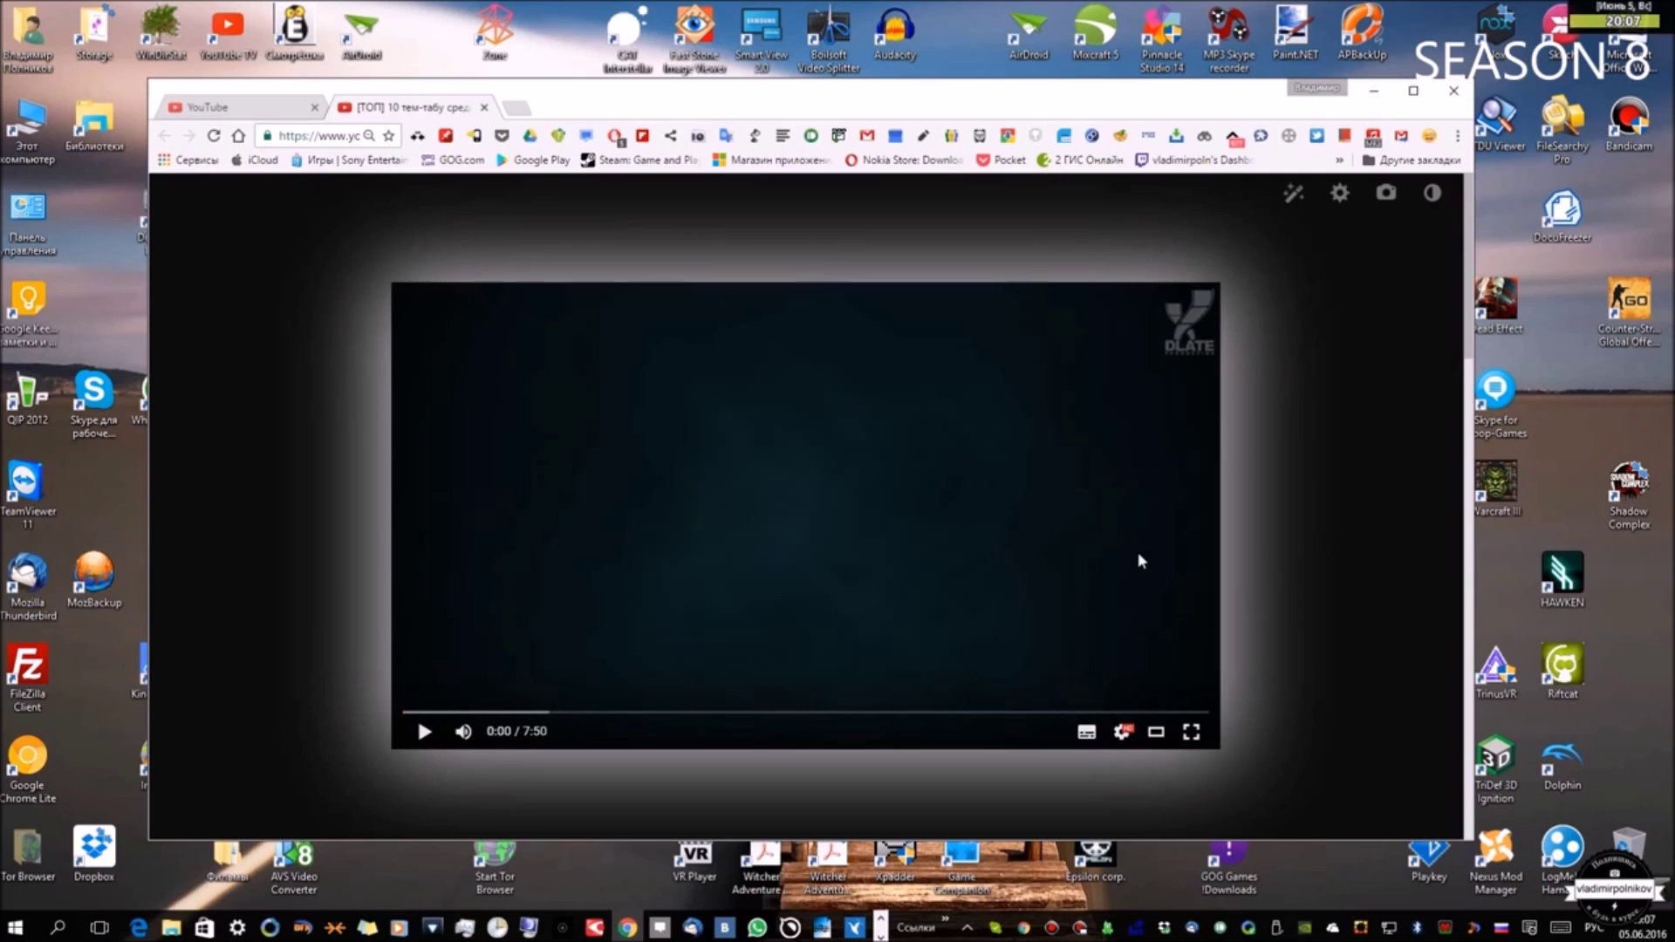
left_click(771, 593)
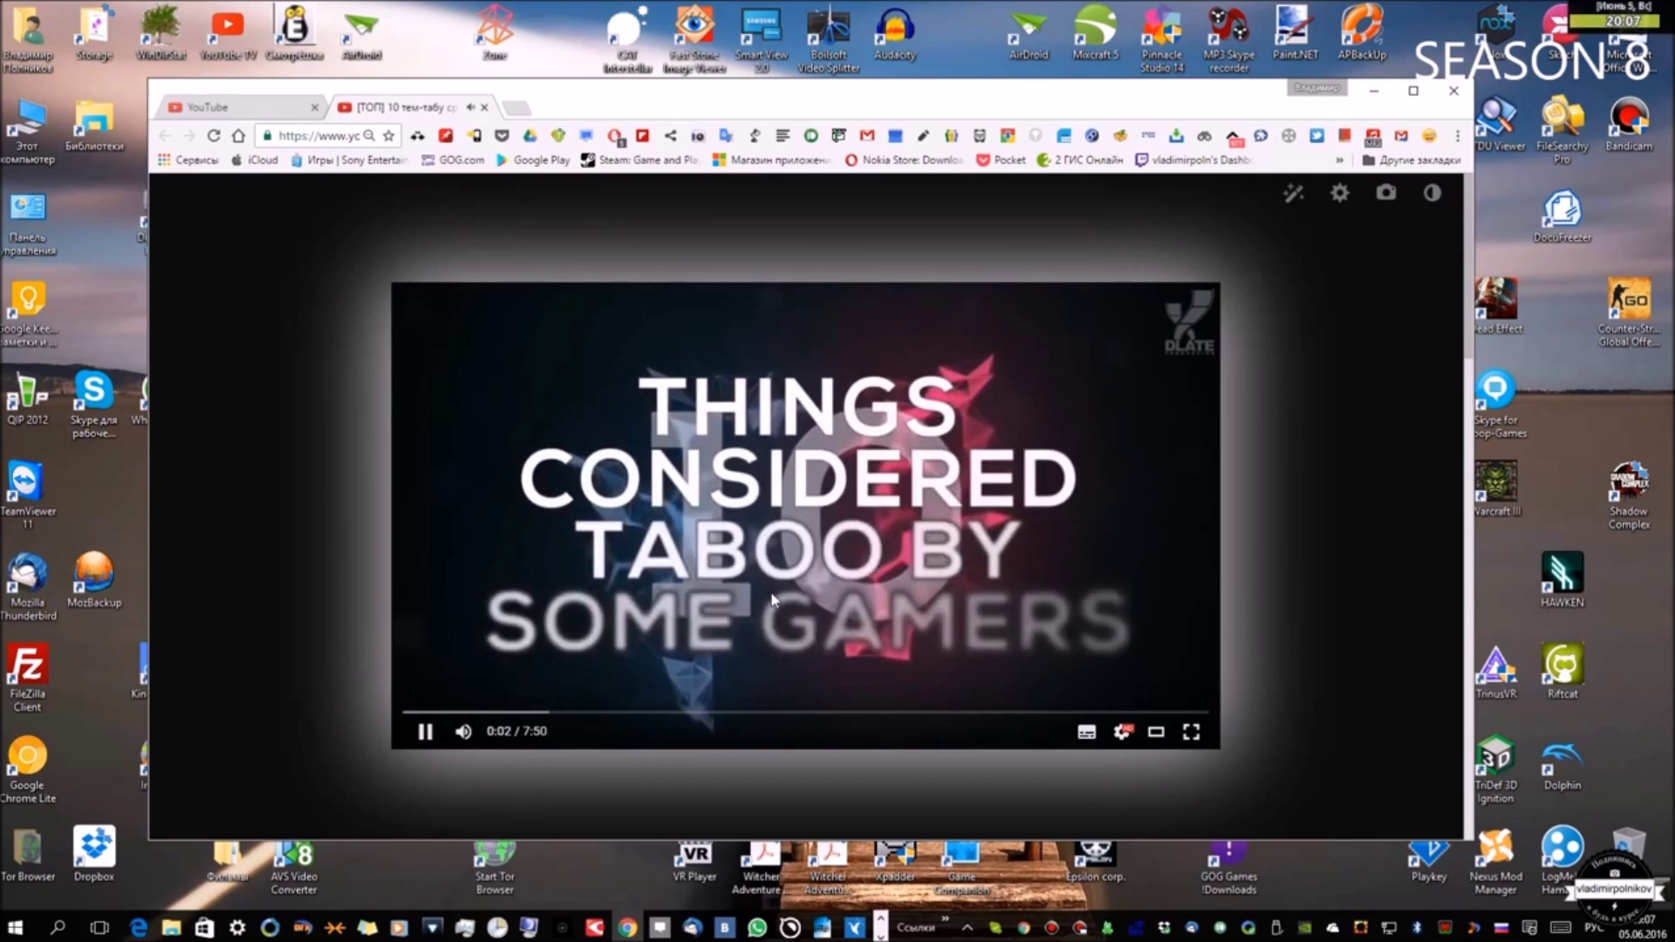
key("Escape")
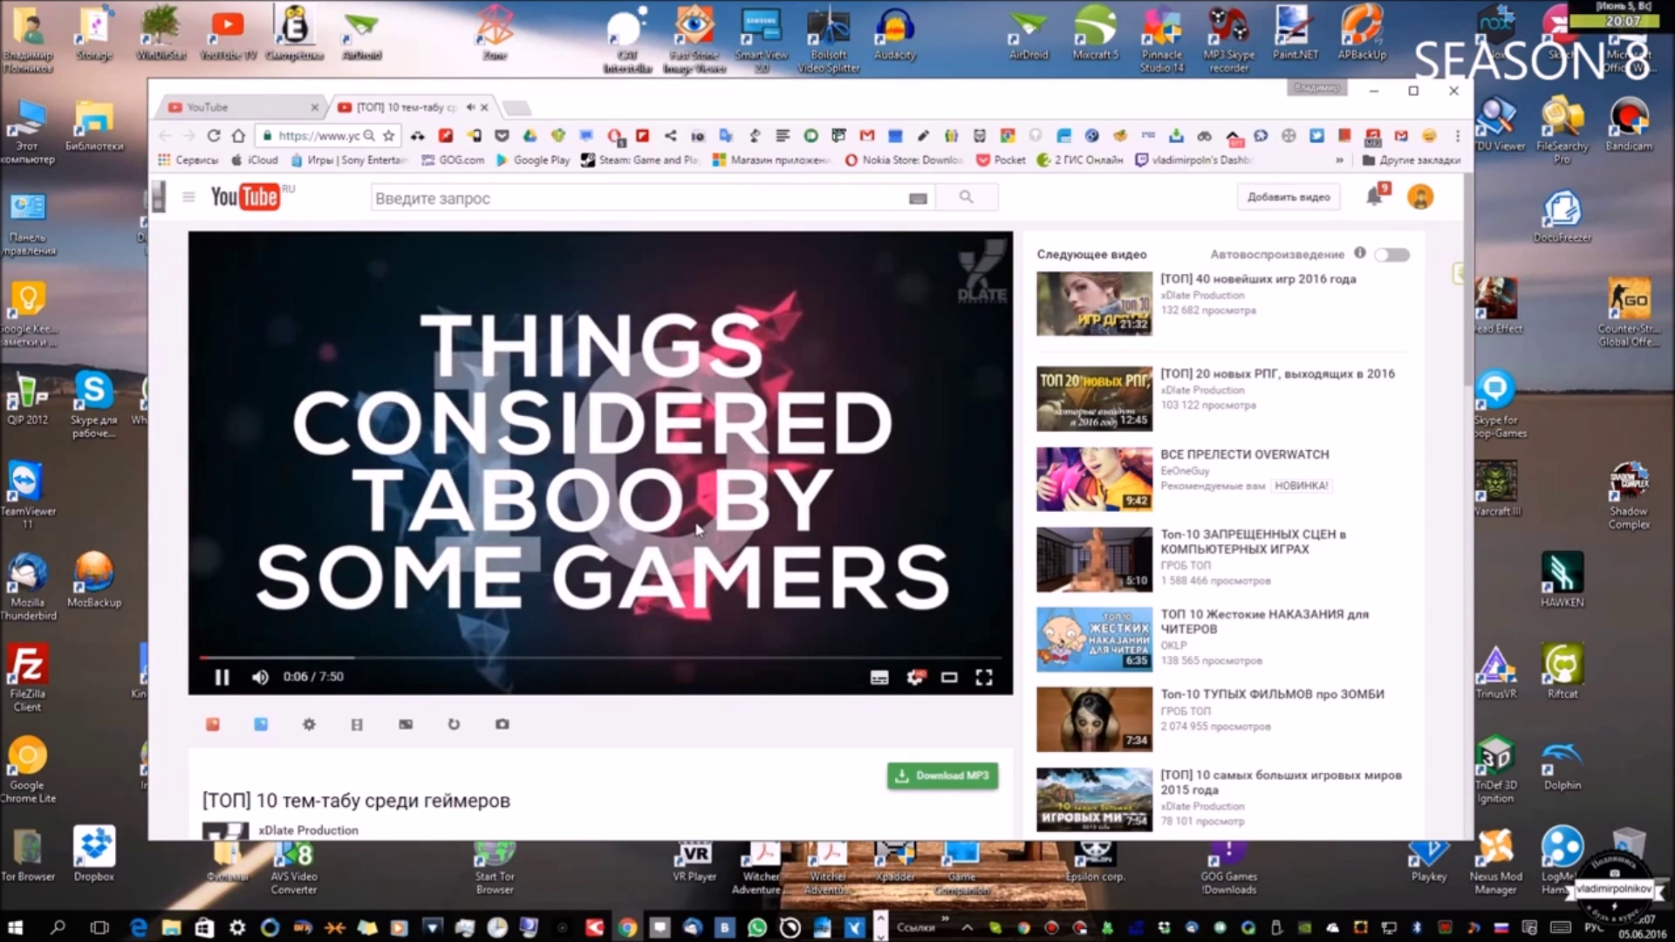
Step: Go down to the comments with the video playing in the floating mini player, and move that player across the page
scroll(1134, 576, "down", 1)
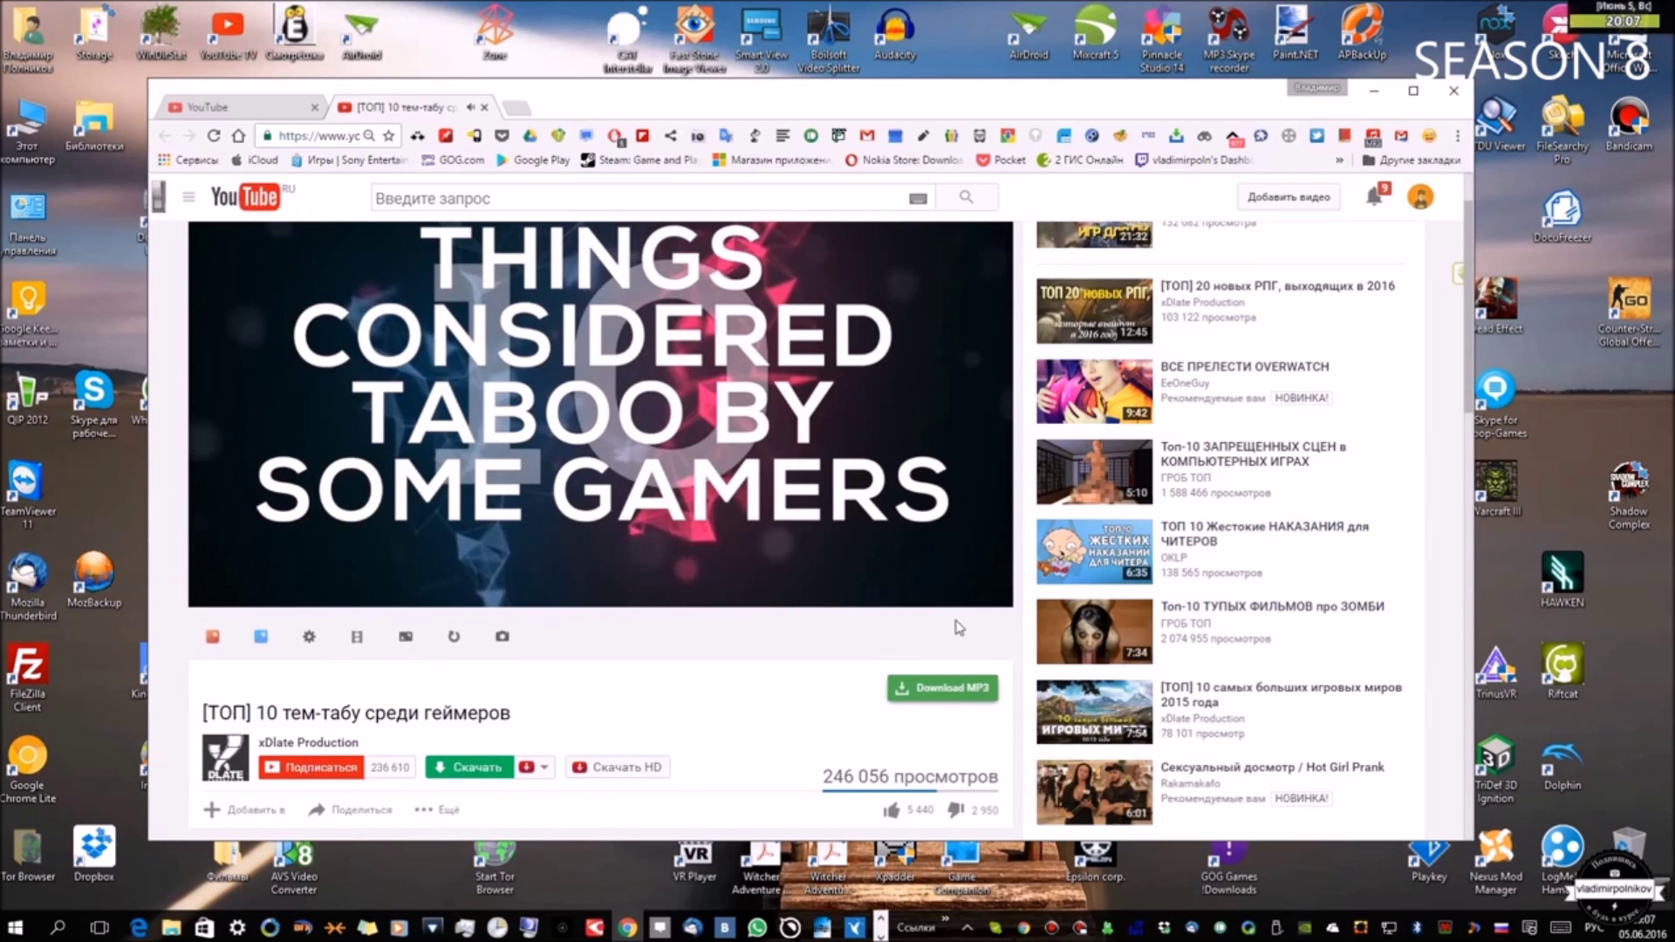
scroll(872, 628, "down", 6)
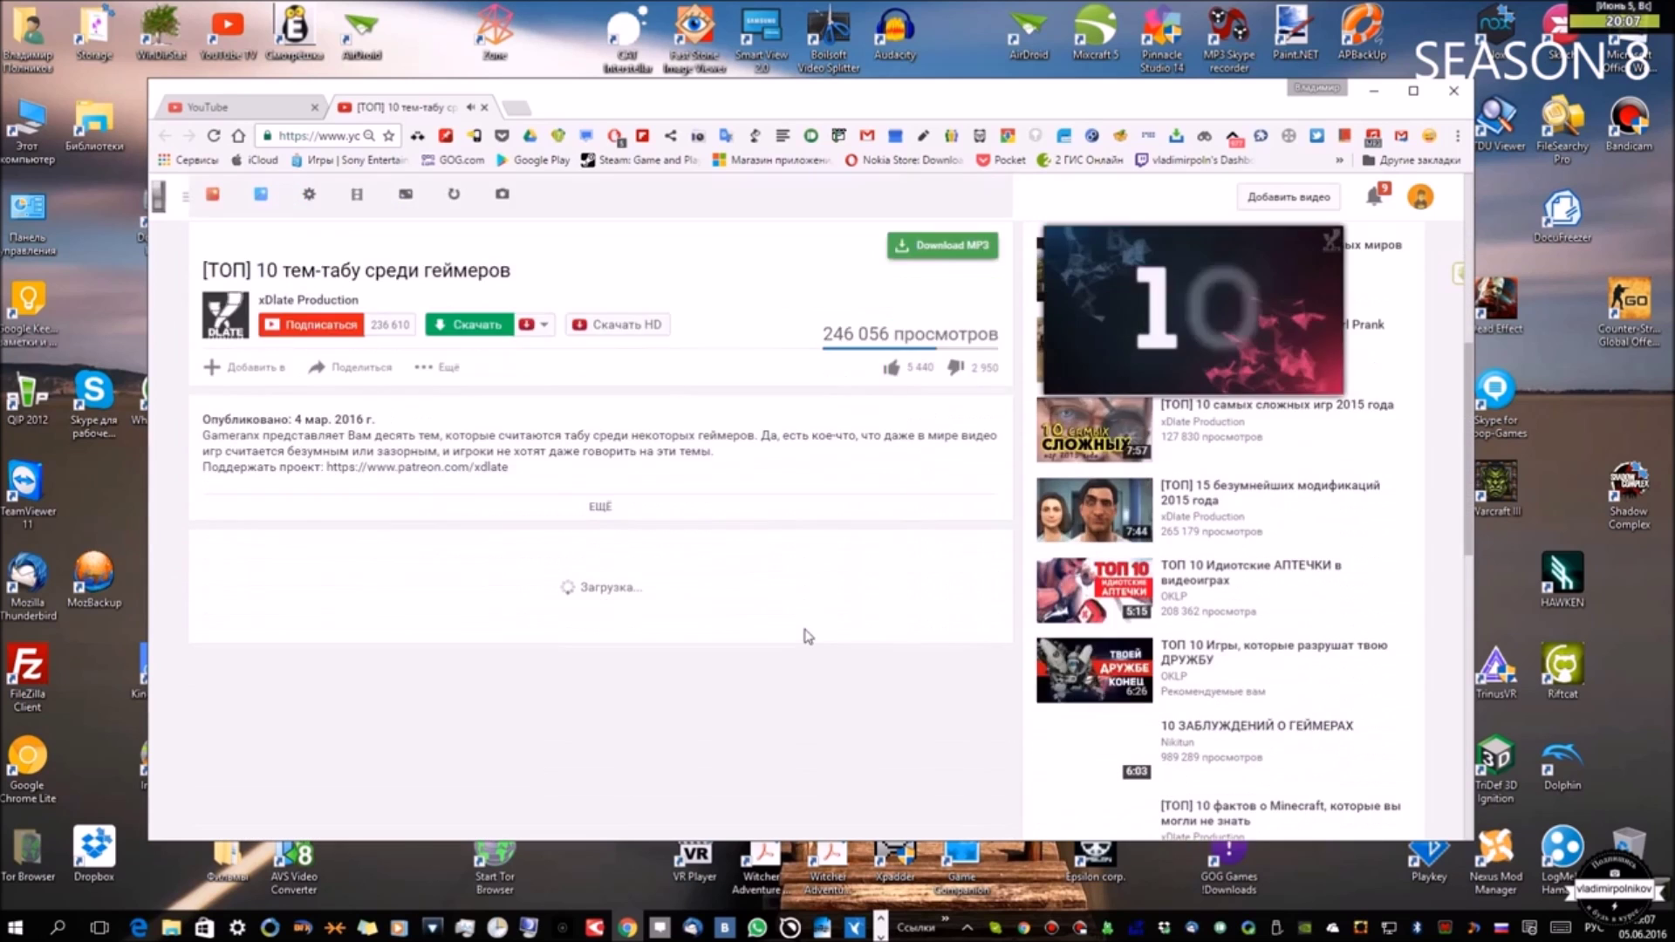
scroll(658, 396, "down", 2)
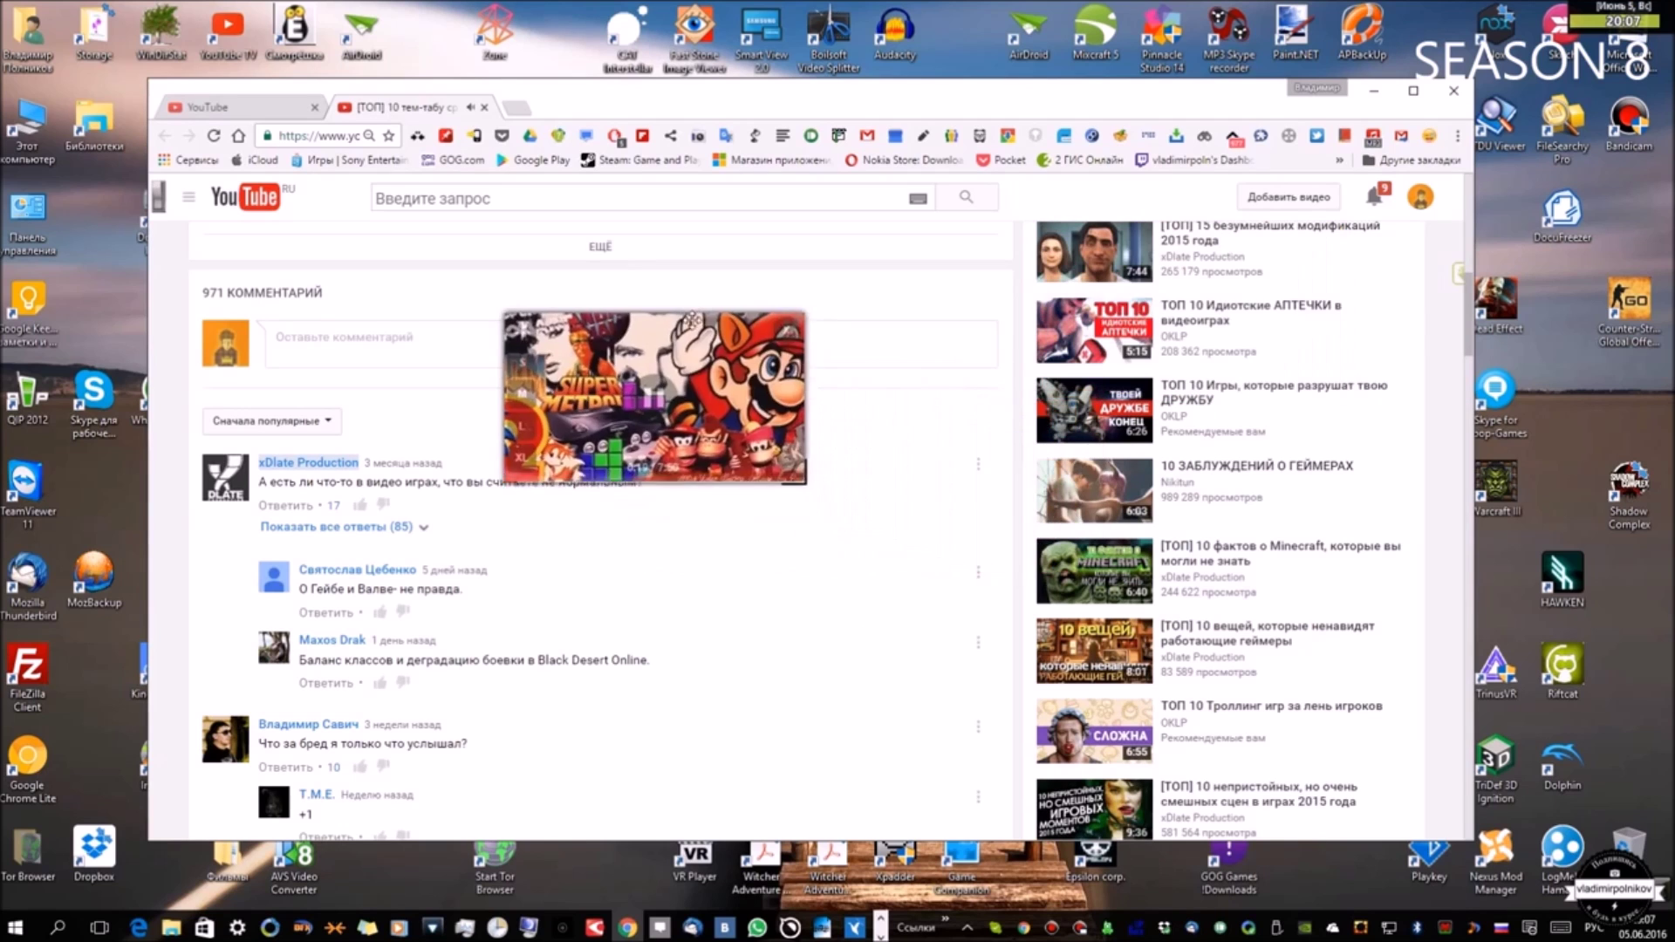
Step: Resize the floating mini player freely and with its M, L and S size presets, ending on S
left_click(1253, 424)
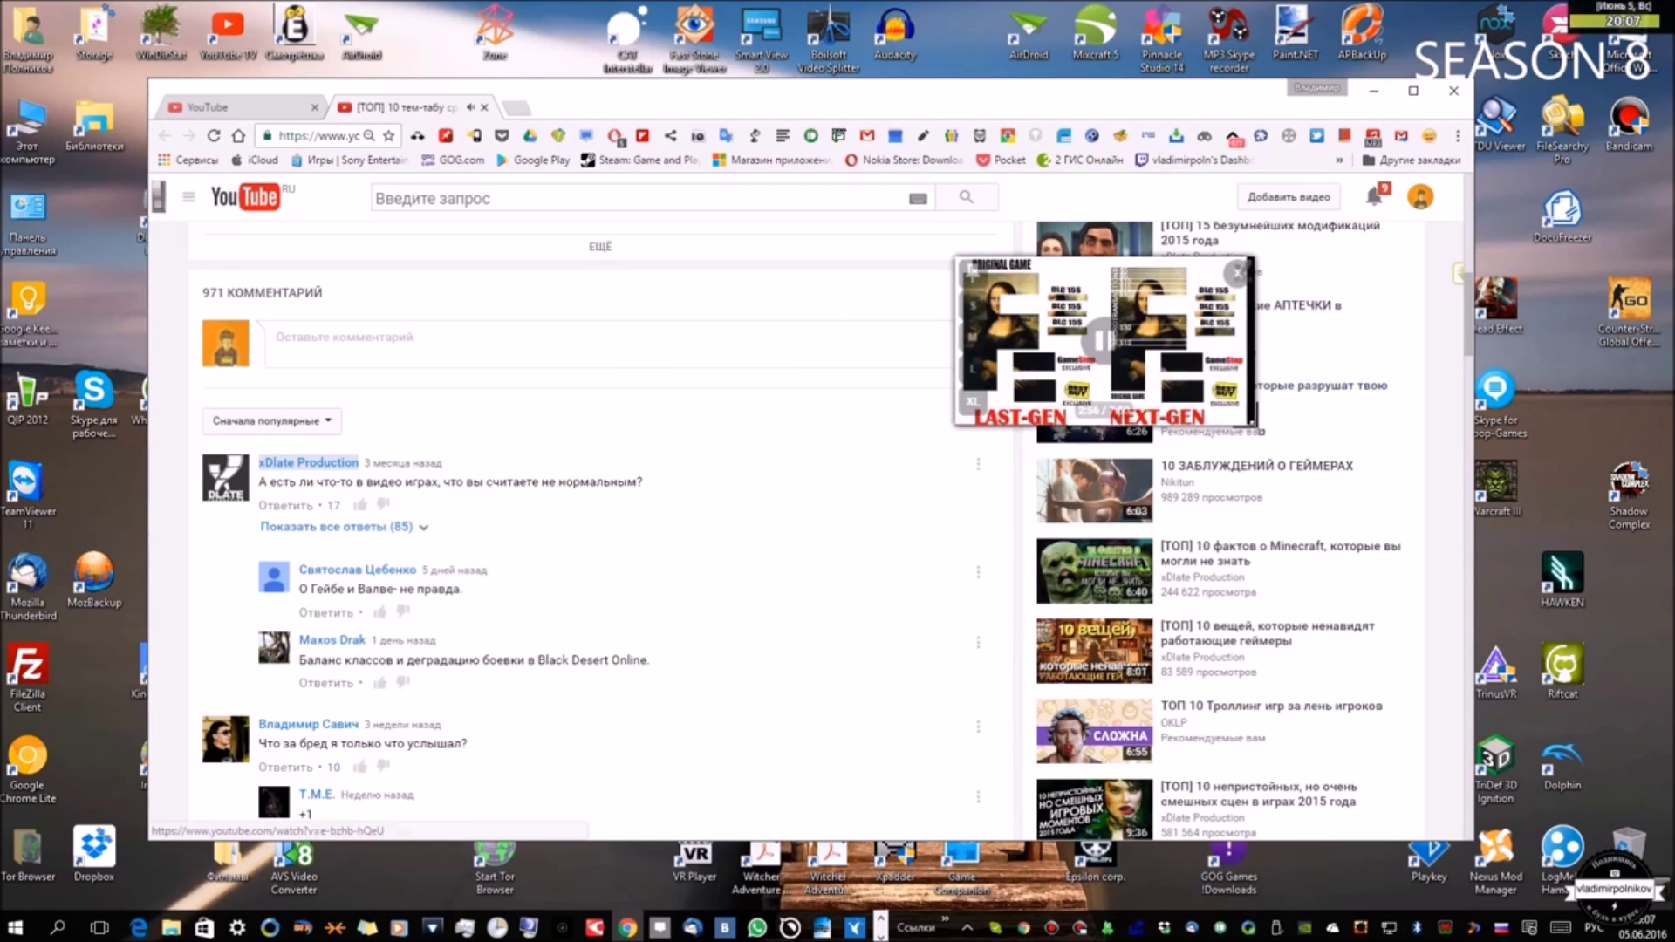
left_click_drag(1253, 425, 1453, 553)
left_click(973, 338)
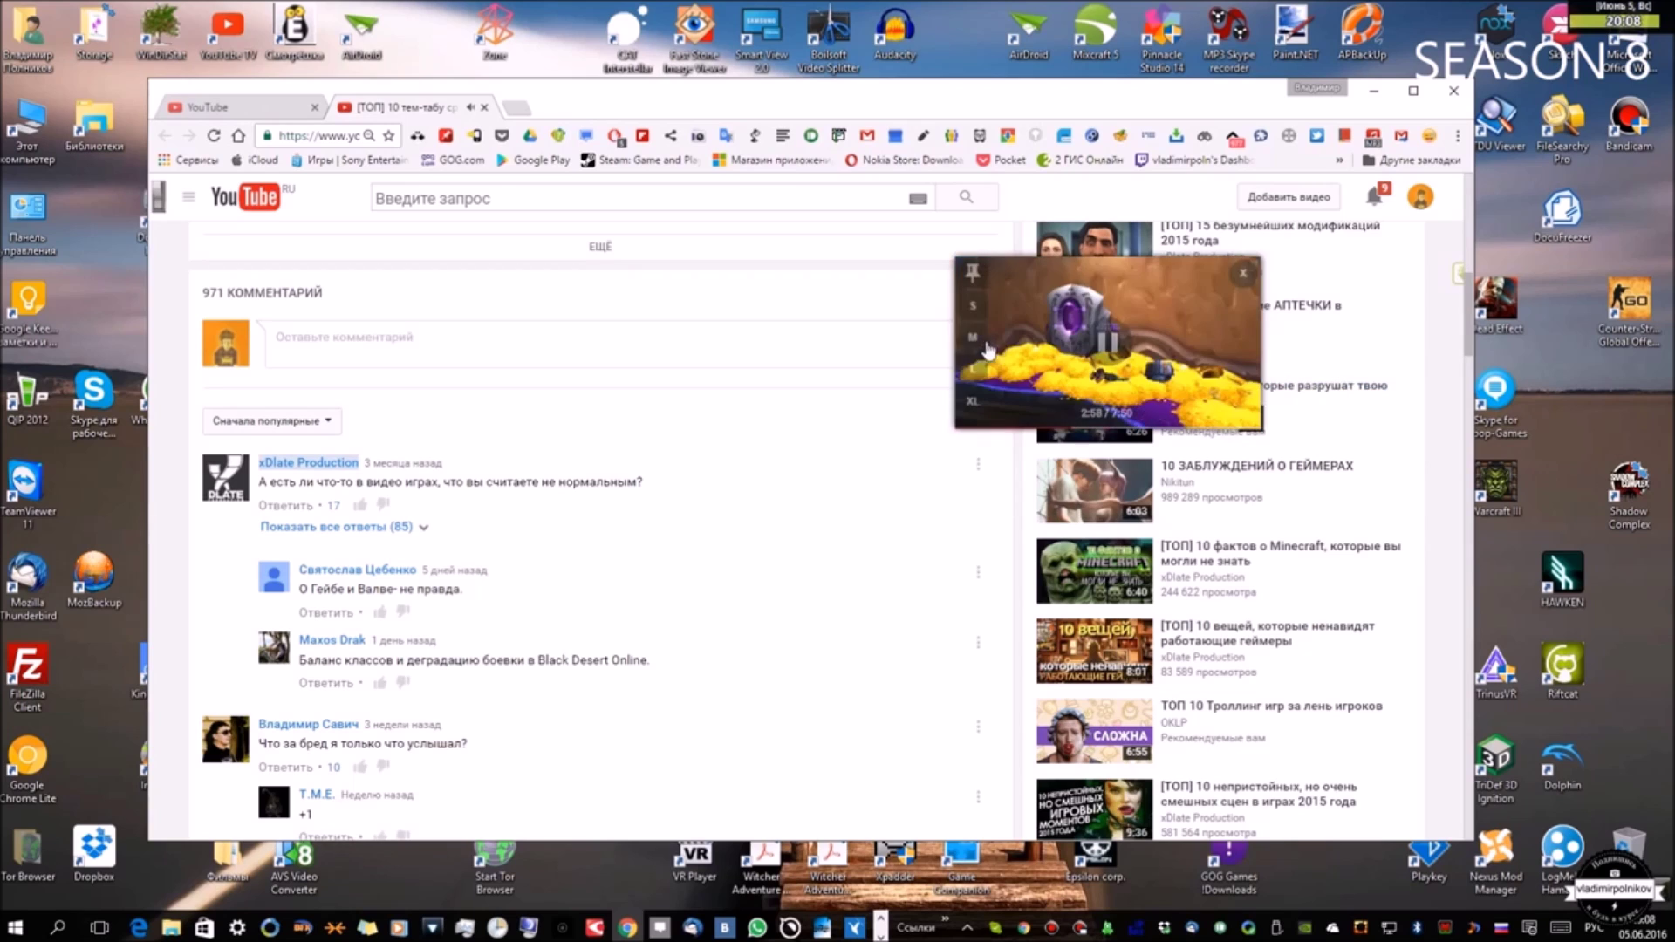
left_click(973, 370)
left_click(973, 338)
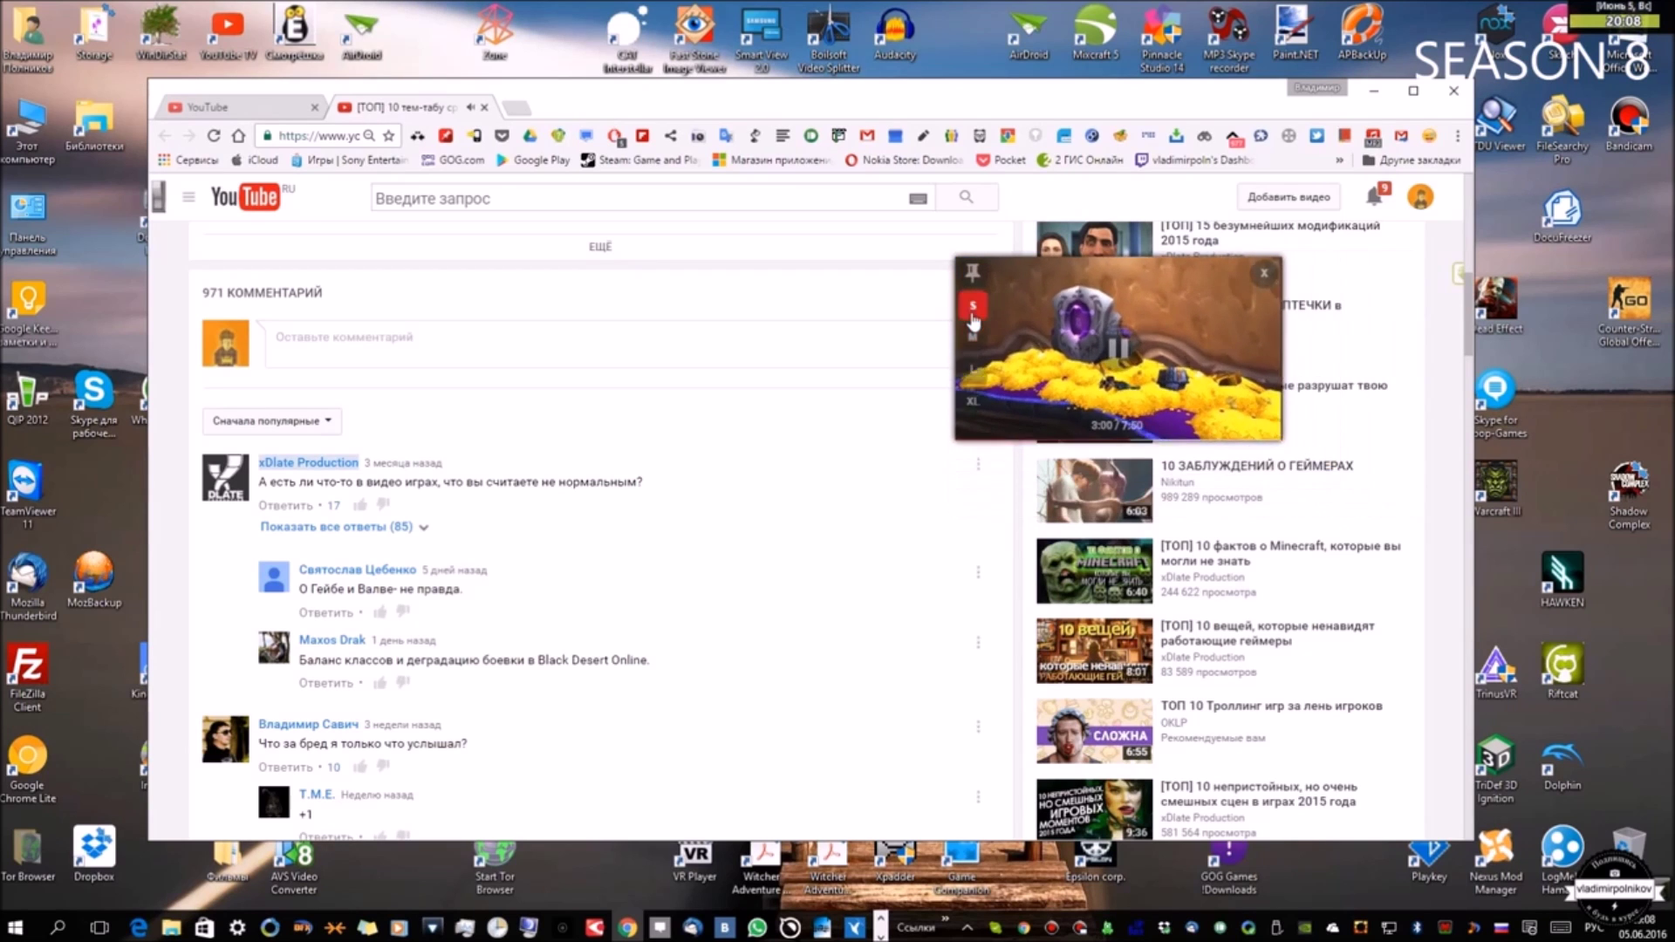
left_click(973, 371)
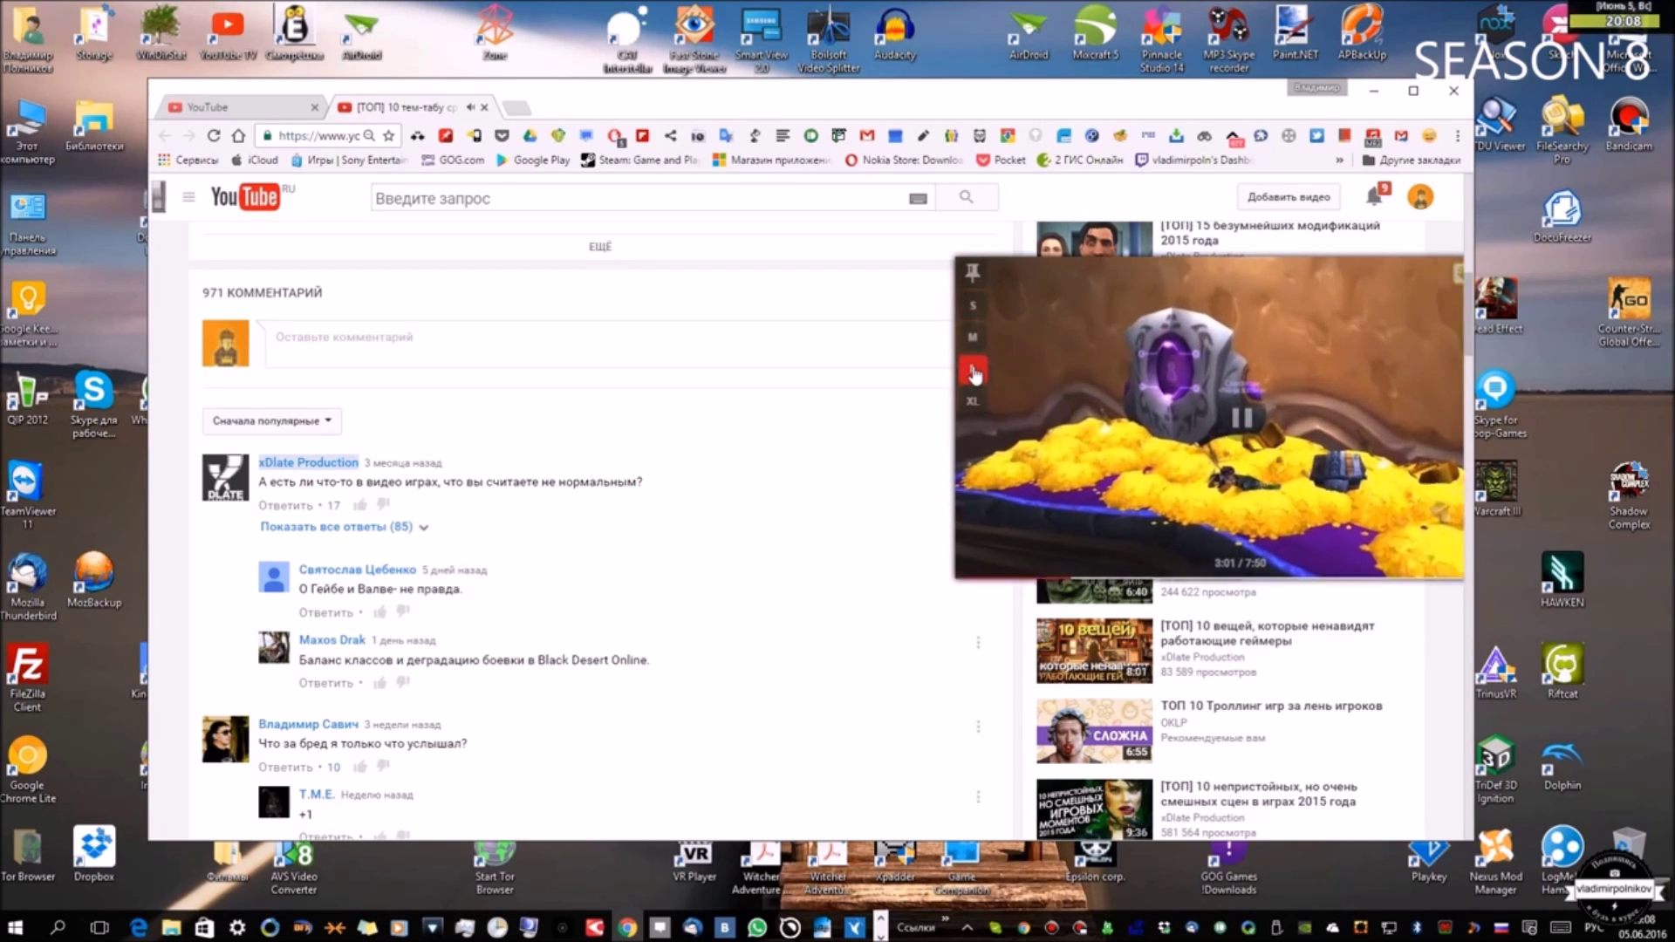
left_click(974, 316)
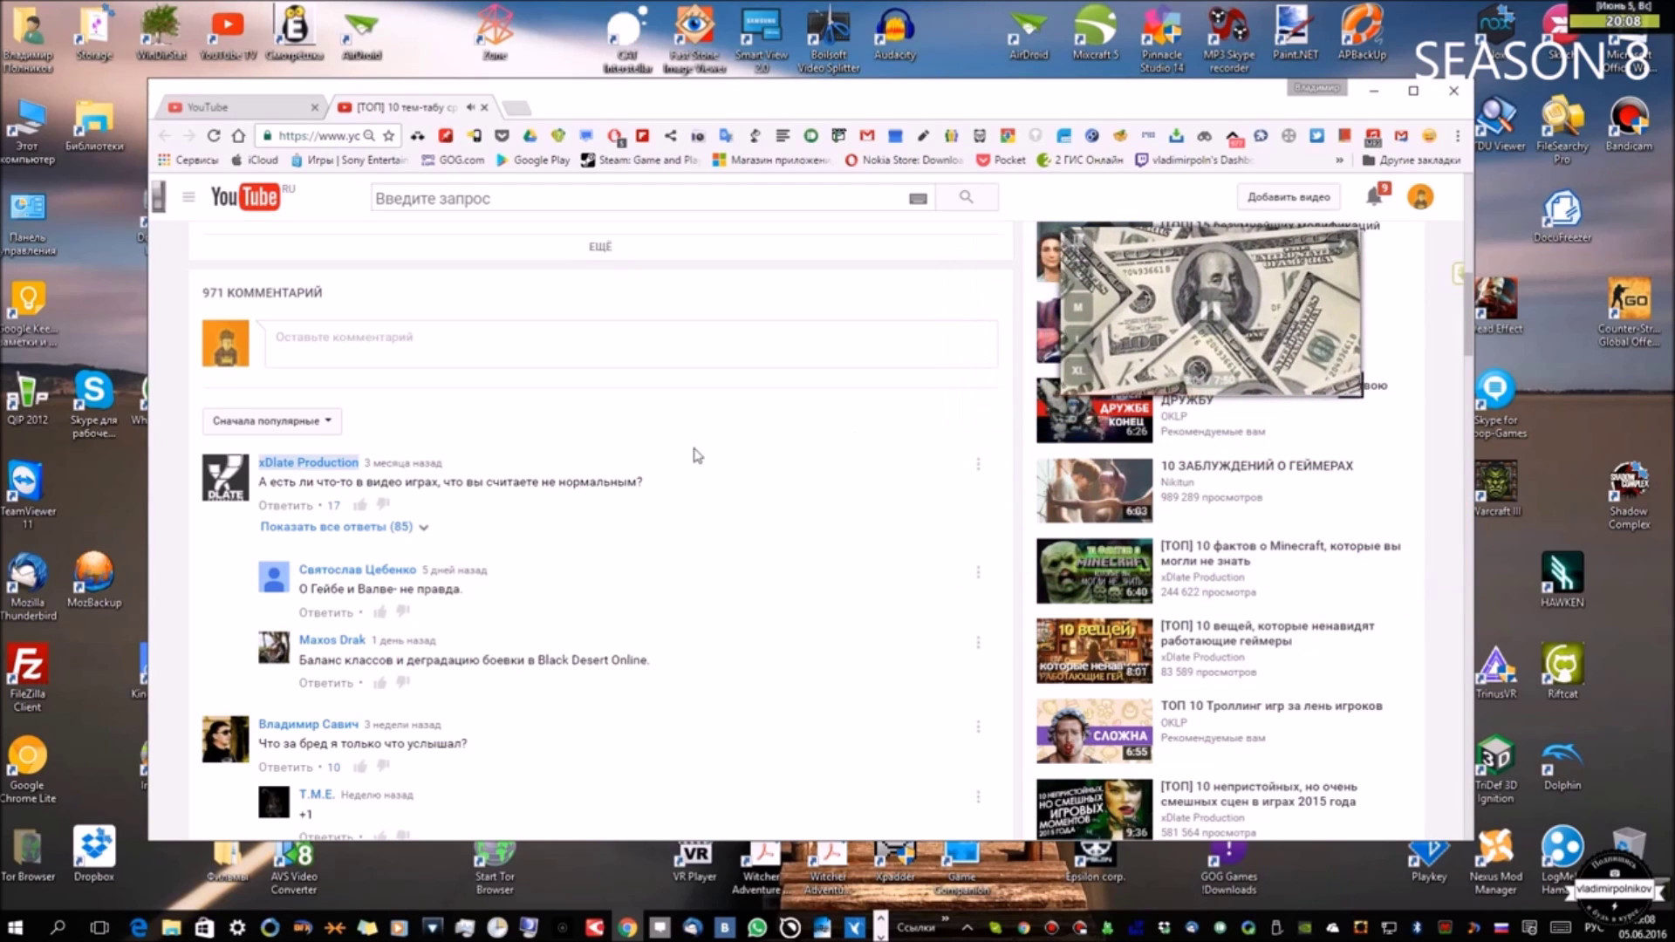
Step: Open the reply field under the first comment while the video plays in the mini player
scroll(259, 460, "down", 1)
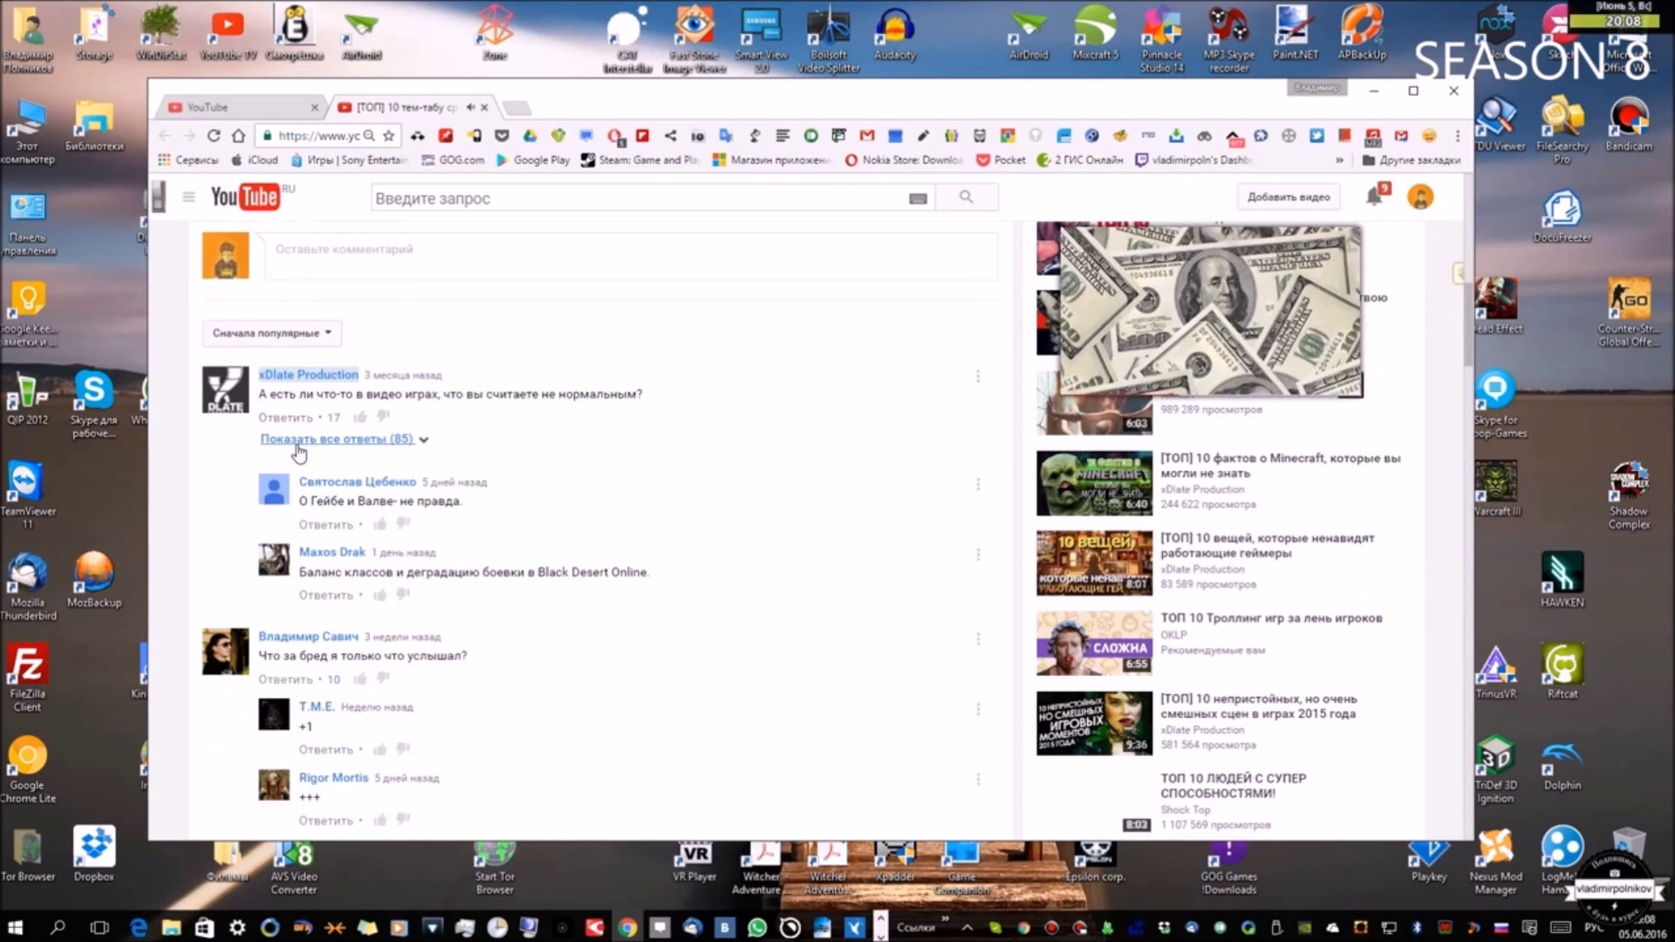
left_click(363, 262)
left_click(303, 463)
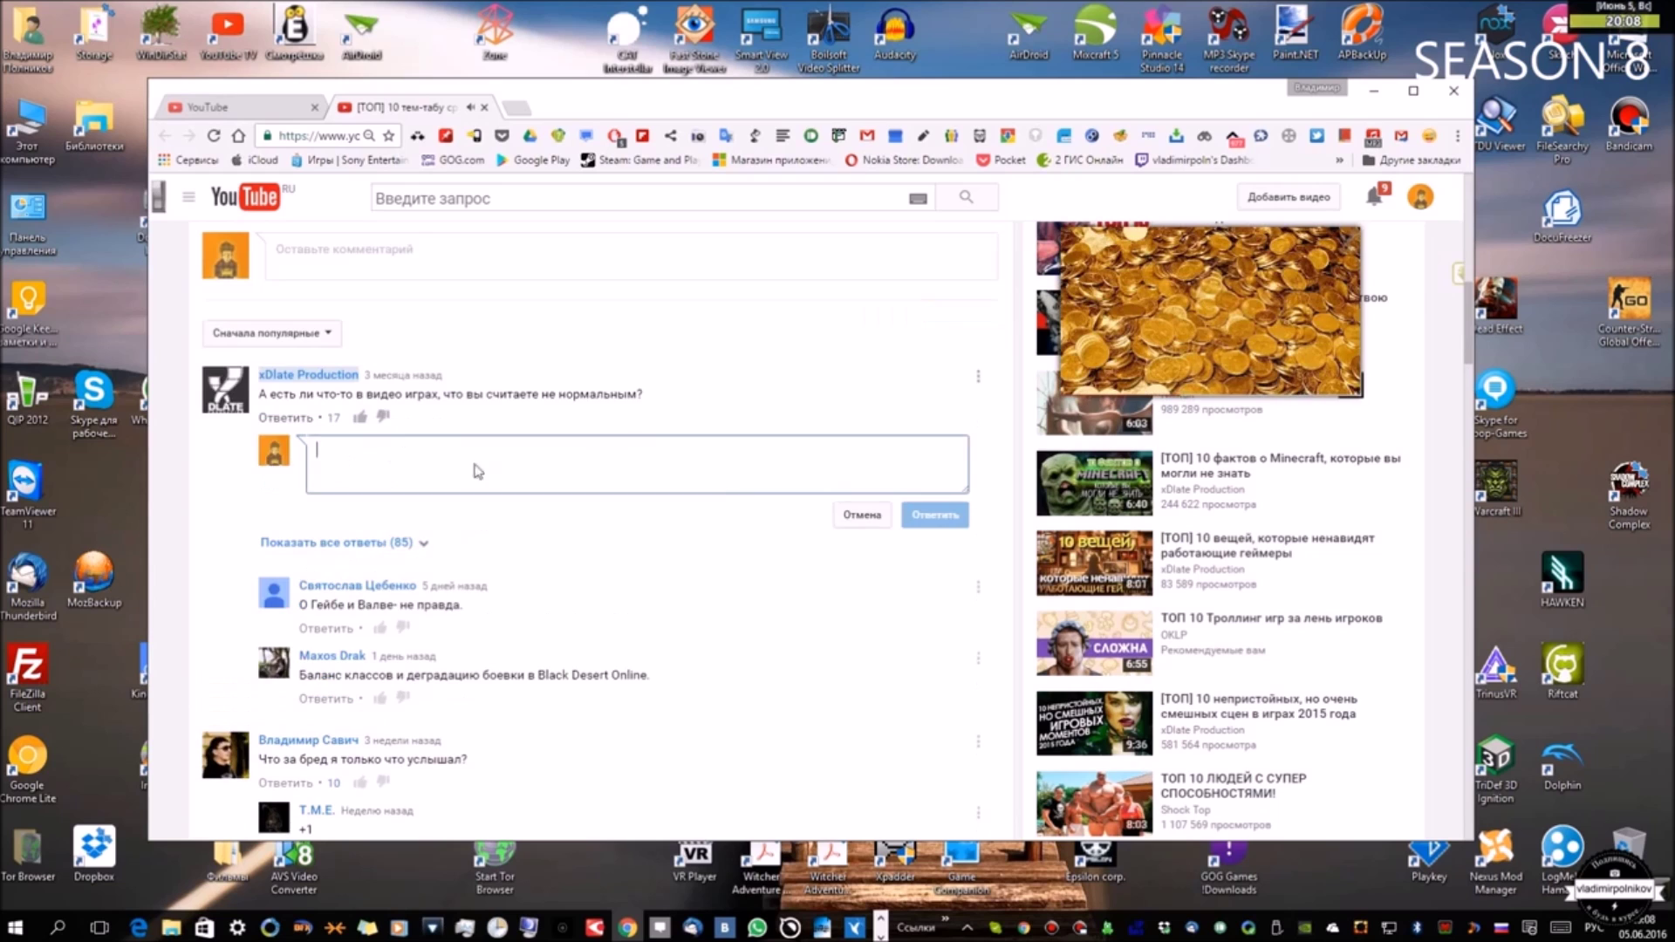
Step: Return to the main player, pause the video on the Currency Exchange scene and capture a snapshot of that frame
scroll(792, 414, "up", 8)
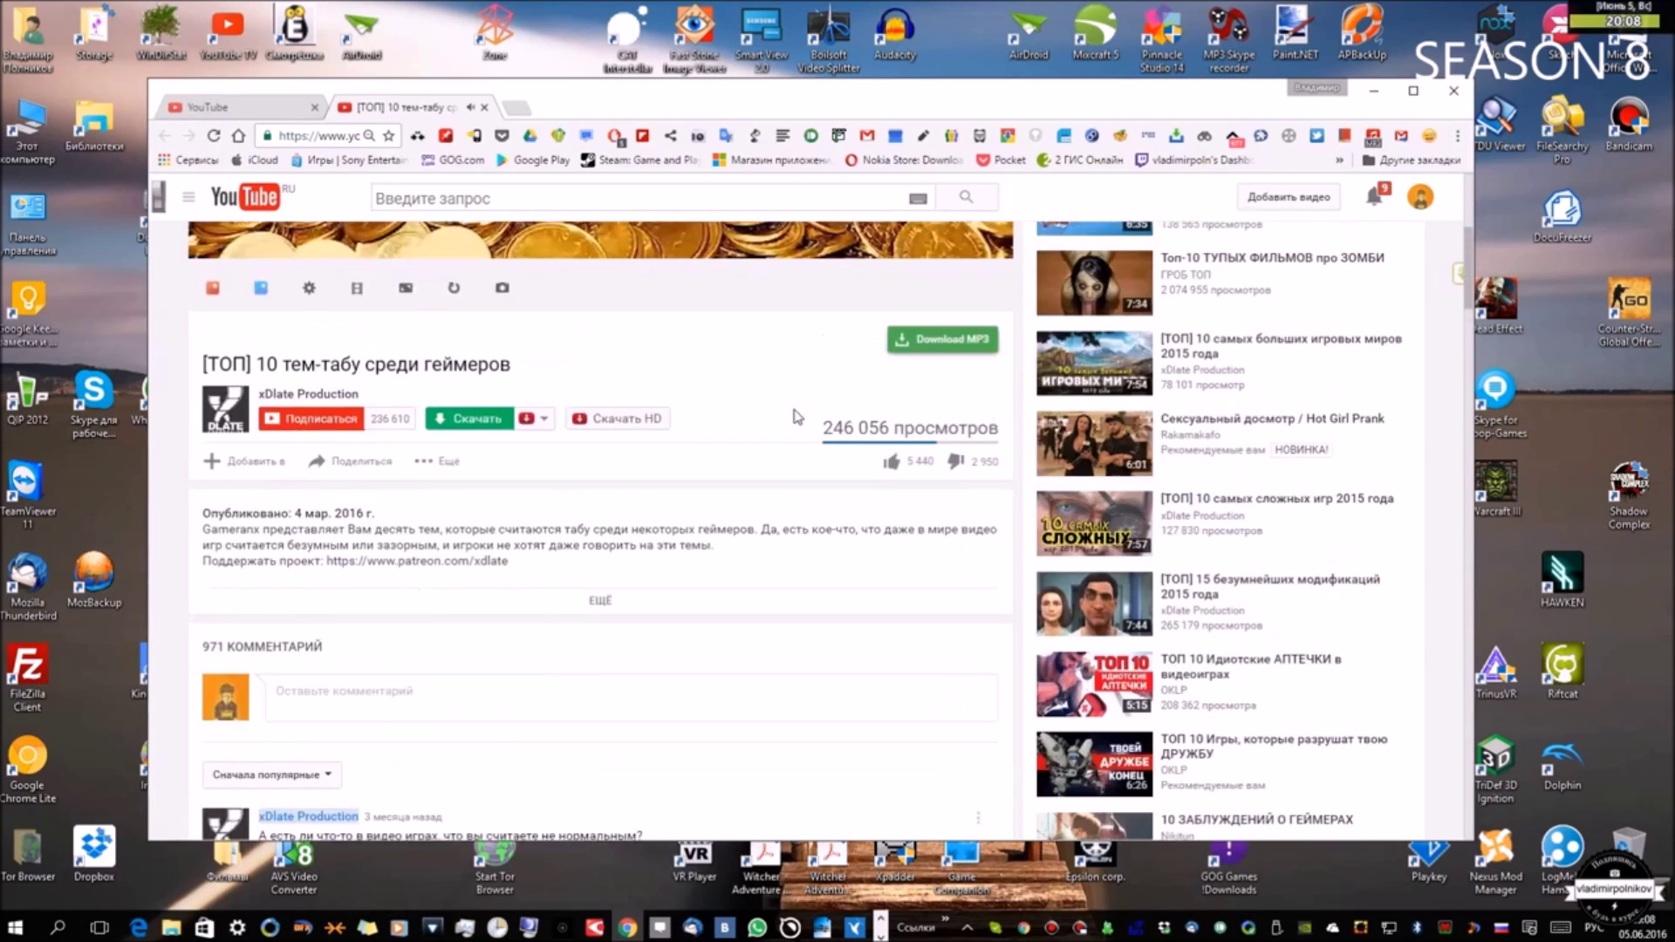
scroll(1122, 571, "up", 3)
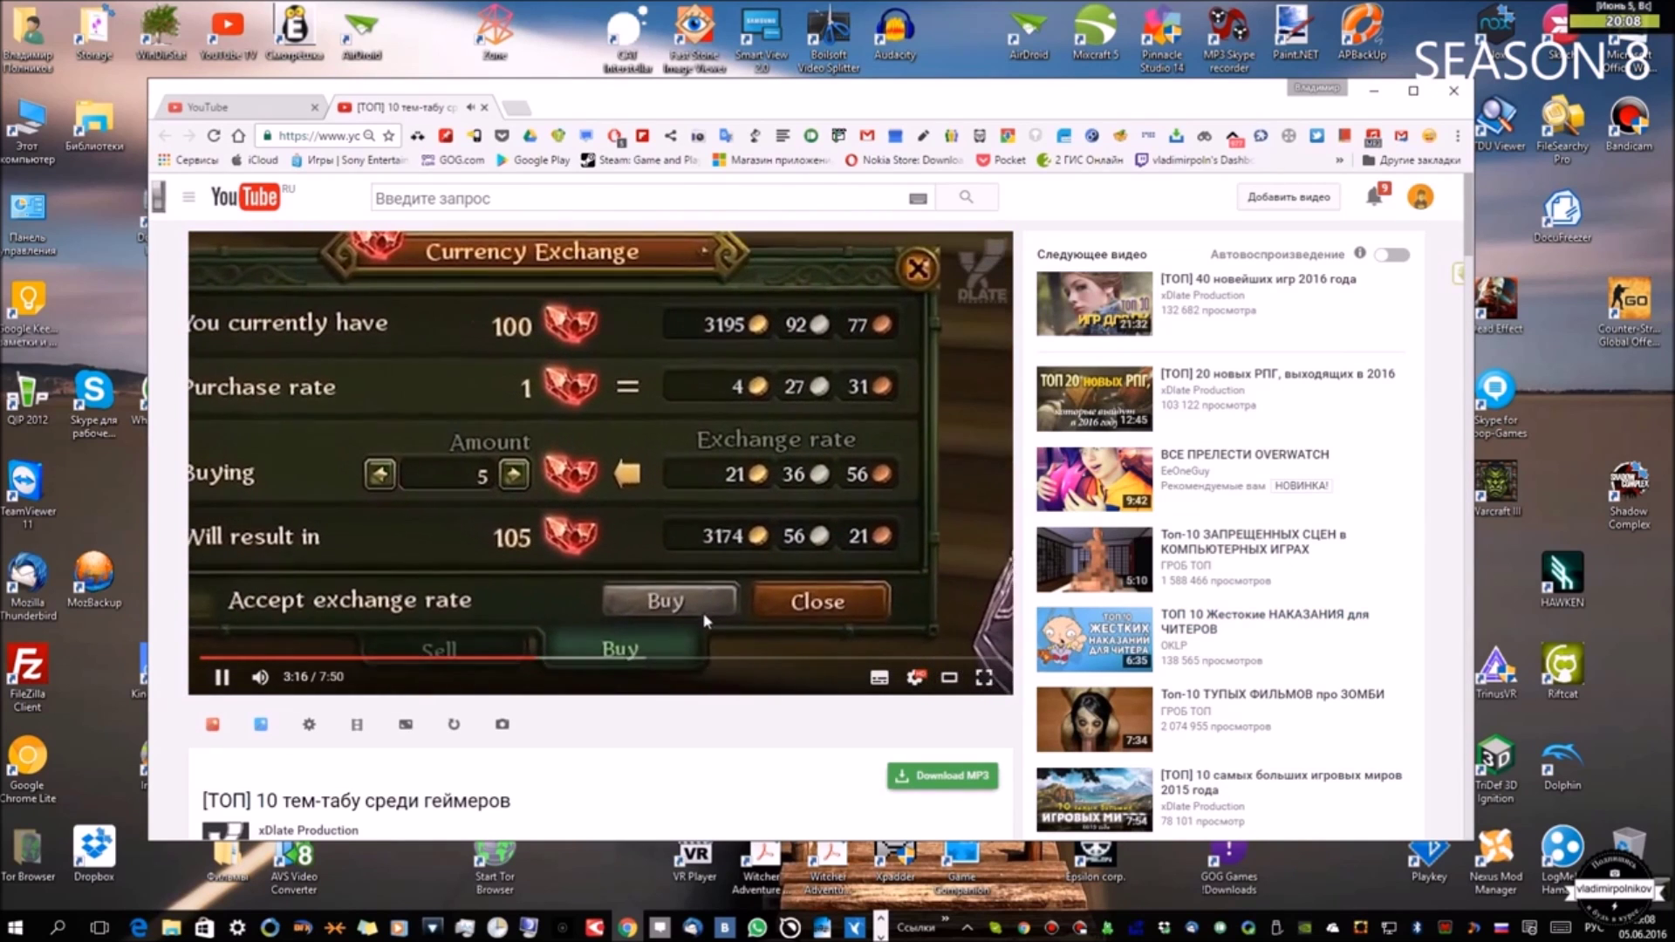
left_click(660, 572)
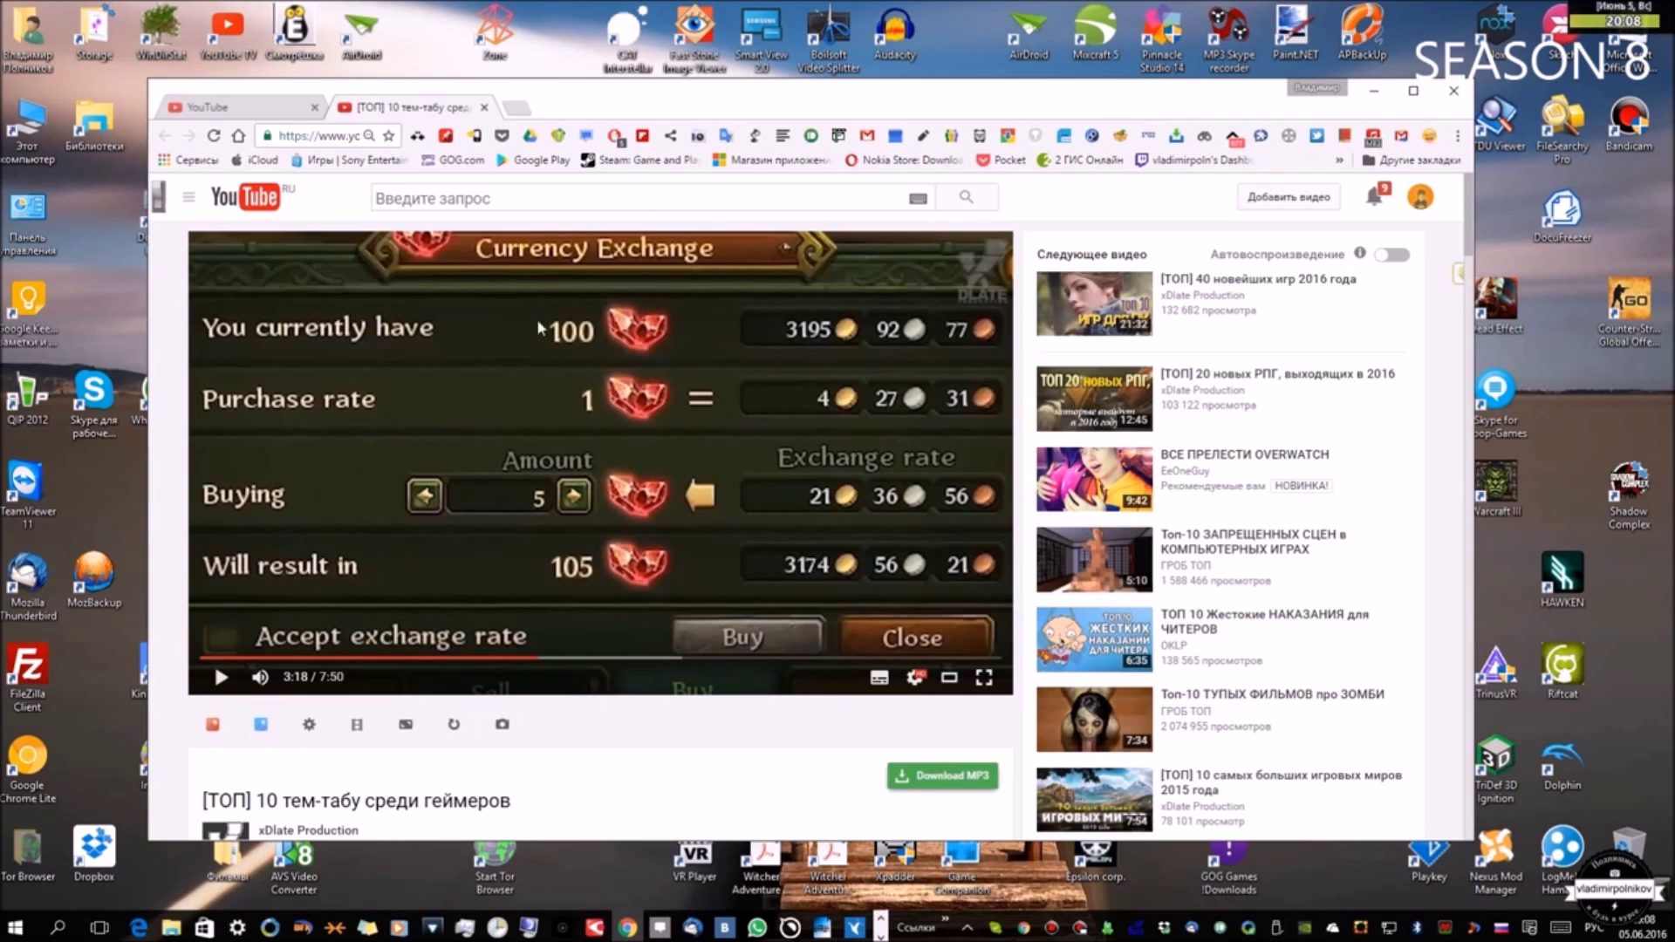
left_click(488, 733)
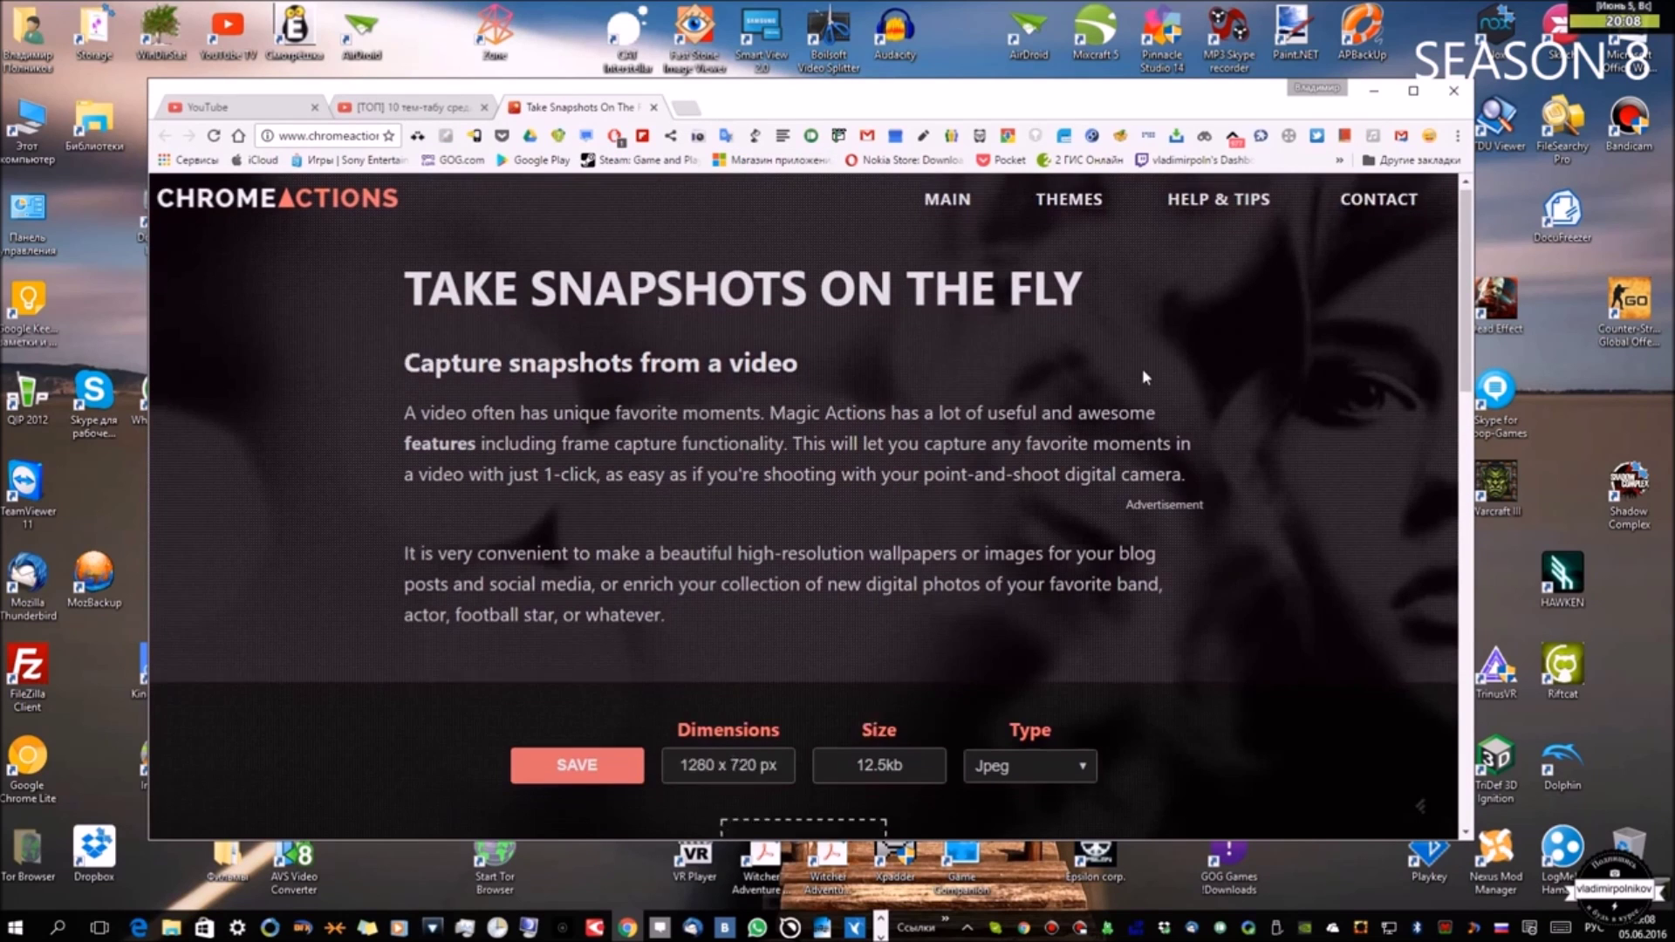
Step: Examine the captured snapshot's file type choices and its quality, filter and overlay options
scroll(918, 640, "down", 2)
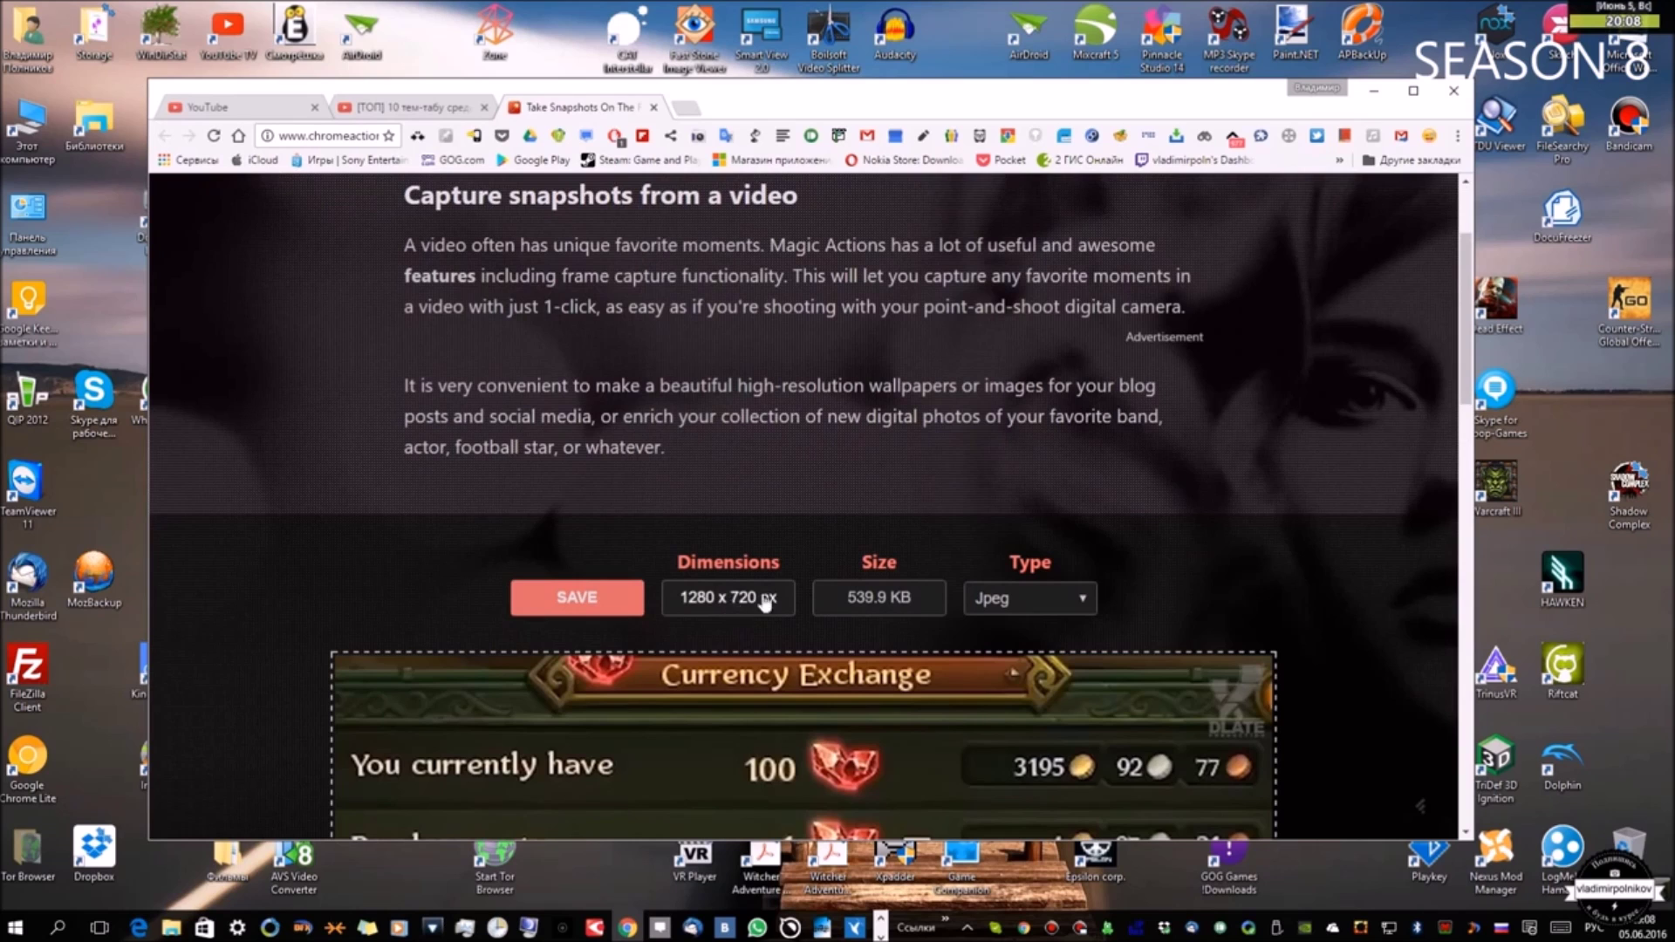
scroll(765, 601, "down", 2)
left_click(1075, 426)
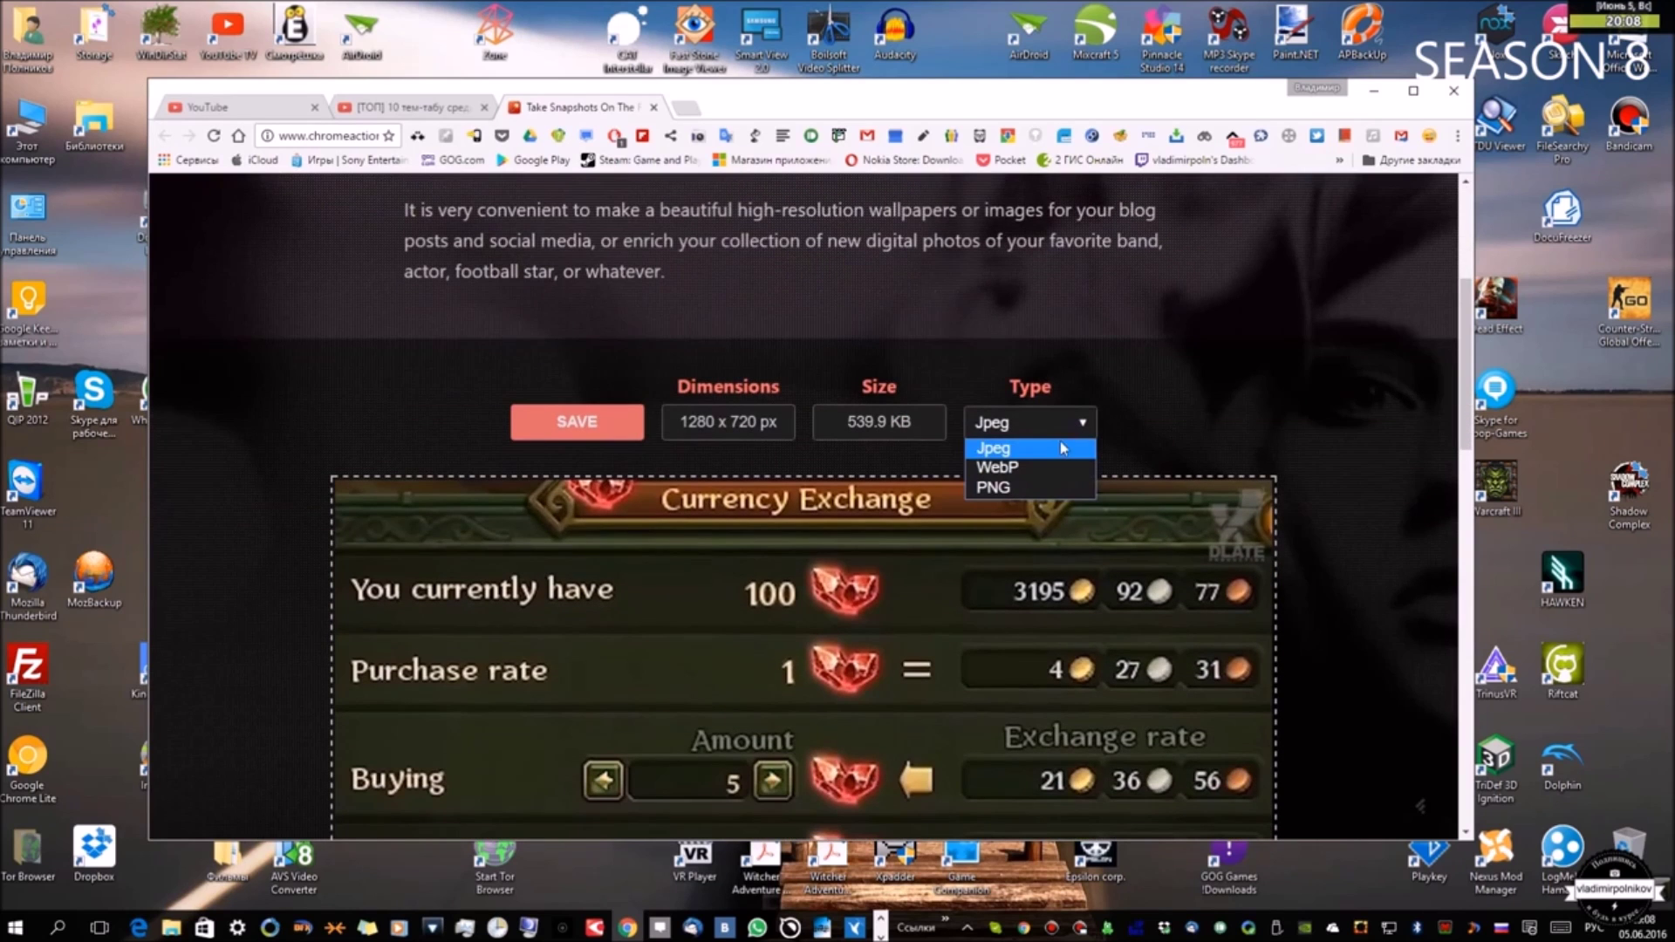
scroll(1245, 379, "down", 5)
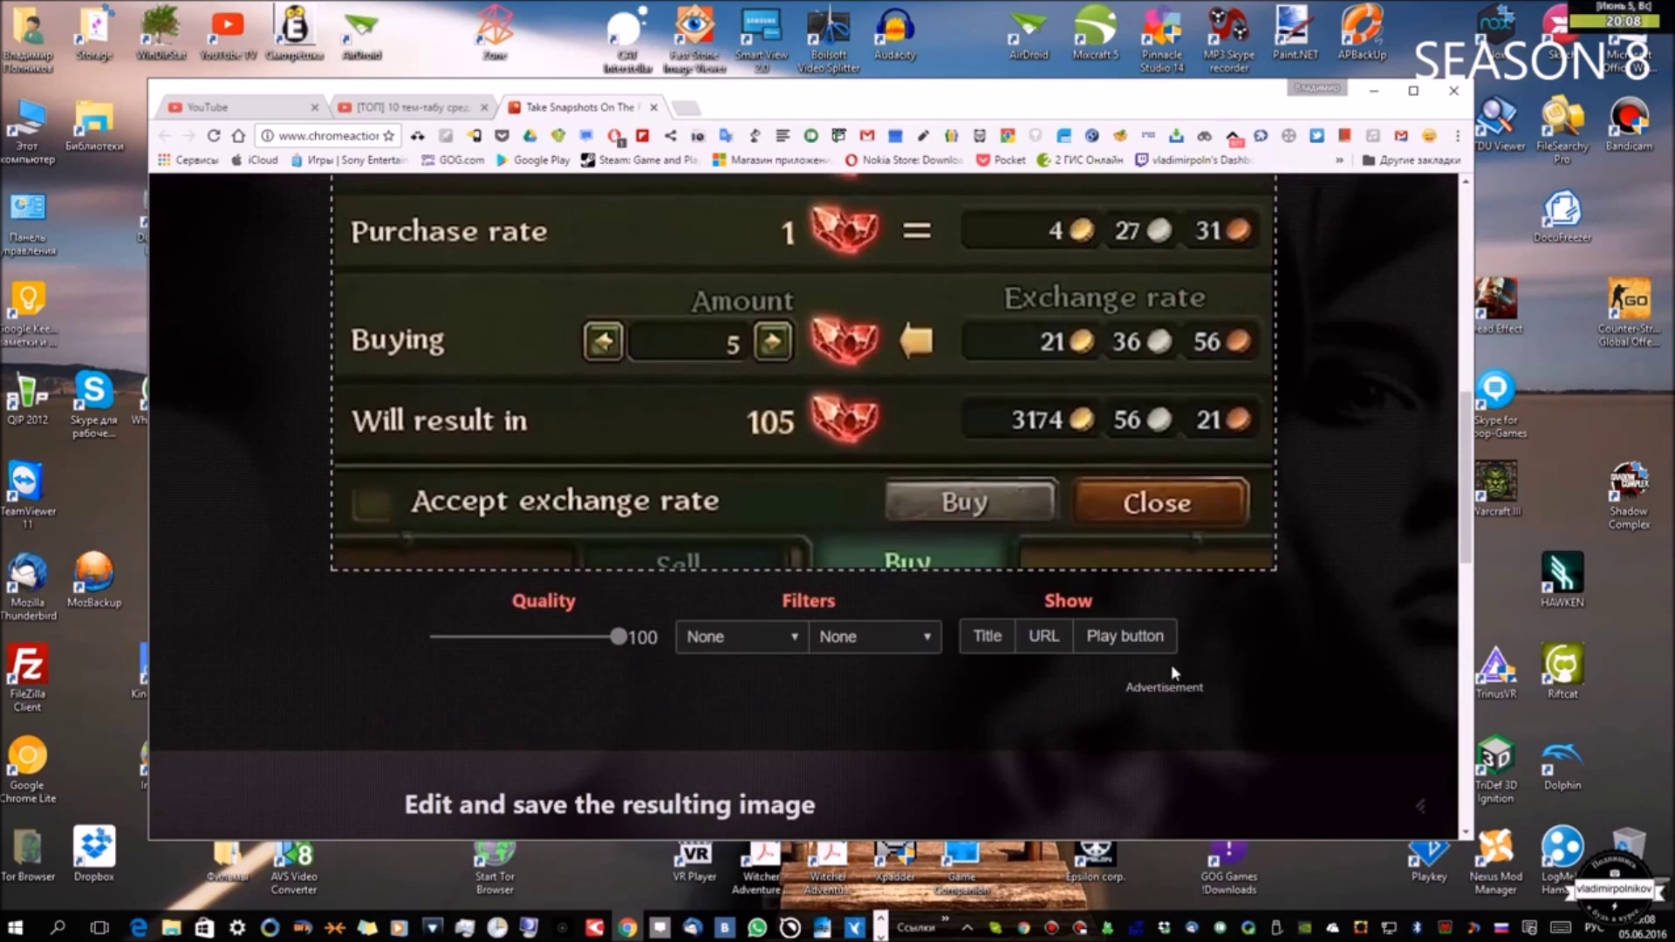
Step: Lower the captured snapshot's quality to 0 and restore it to 100
scroll(1284, 599, "up", 1)
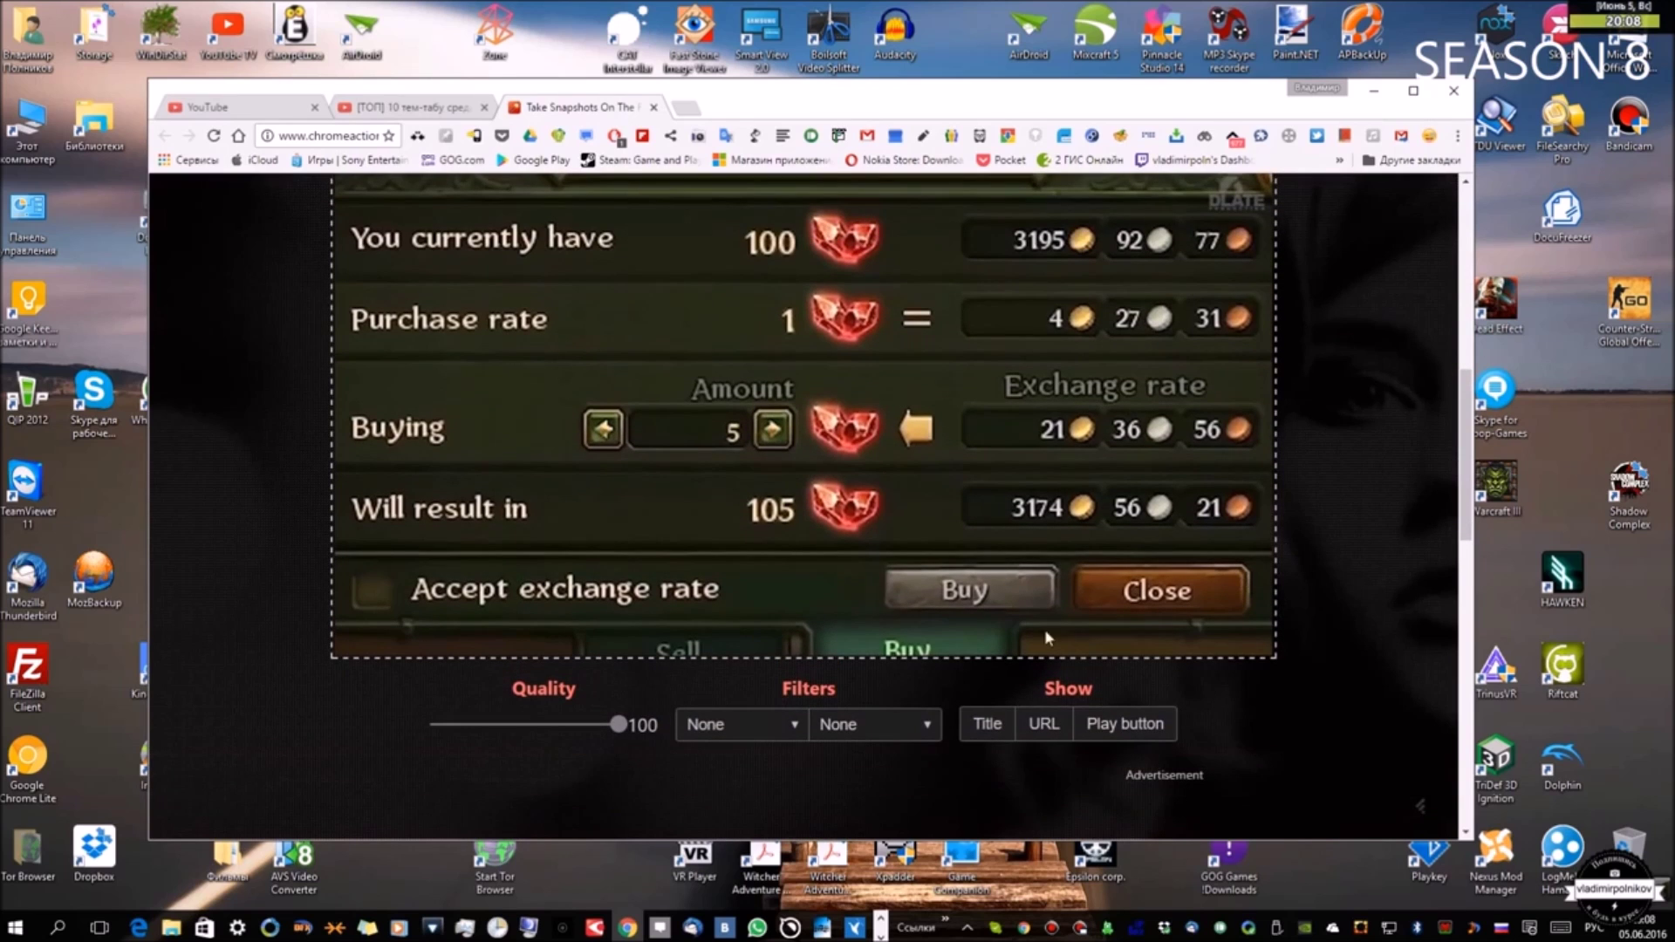
left_click_drag(620, 731, 436, 726)
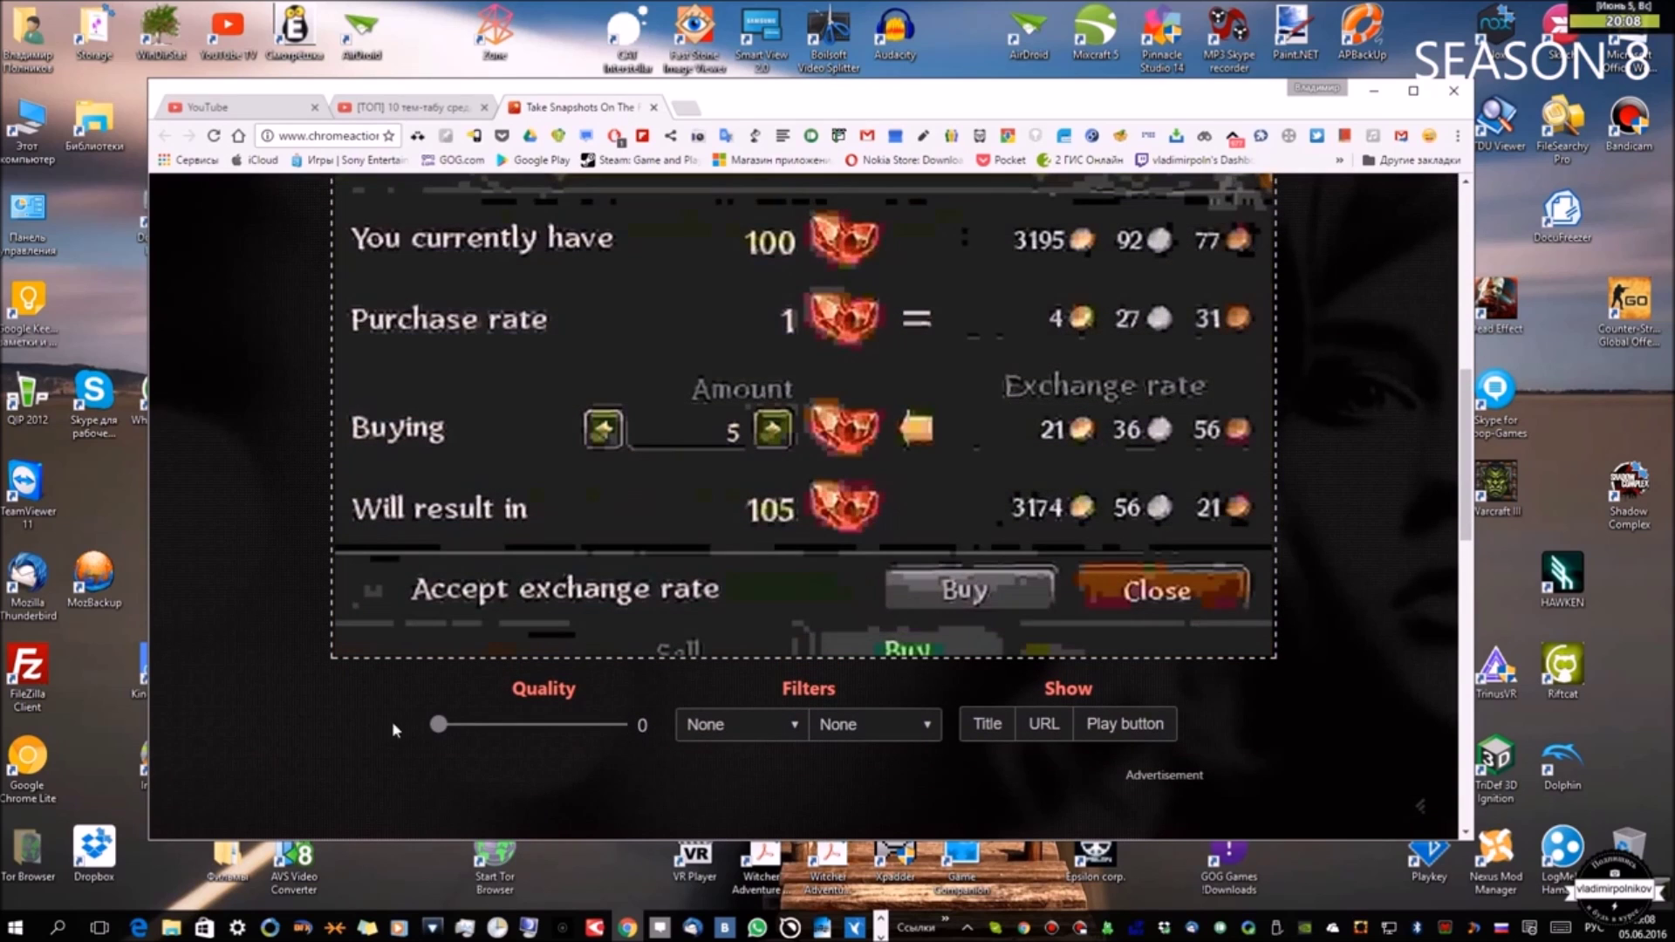
scroll(1107, 762, "up", 1)
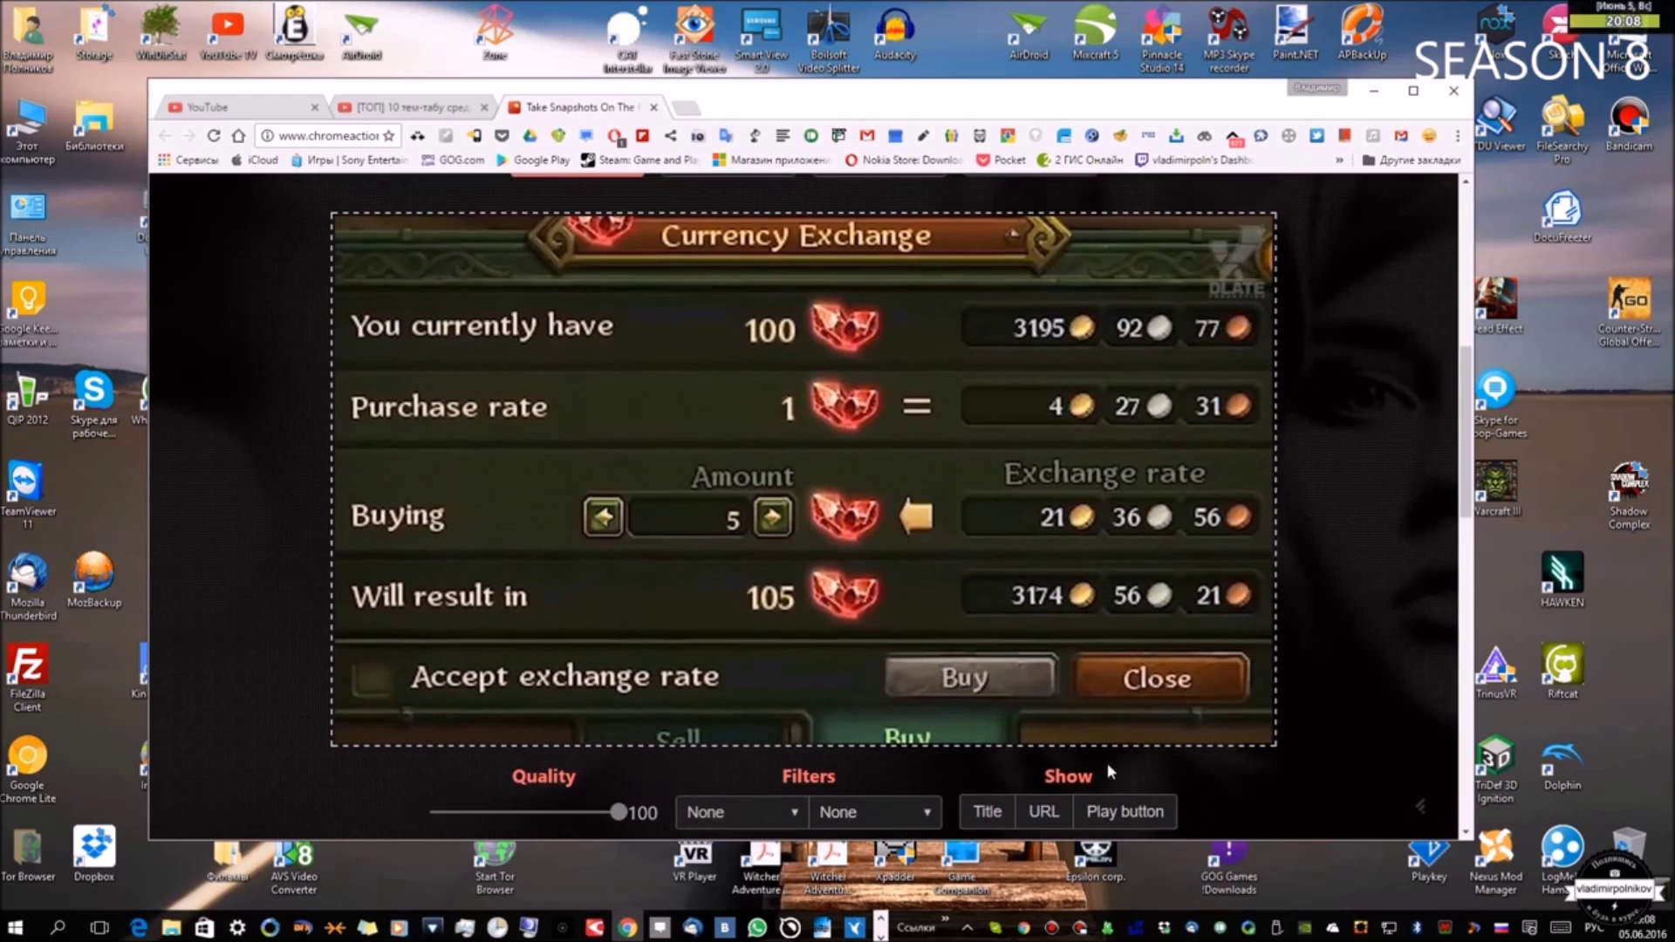
Step: Check the snapshot's filter choices while keeping None, and overlay the video title and URL on the image
left_click(837, 813)
left_click(782, 816)
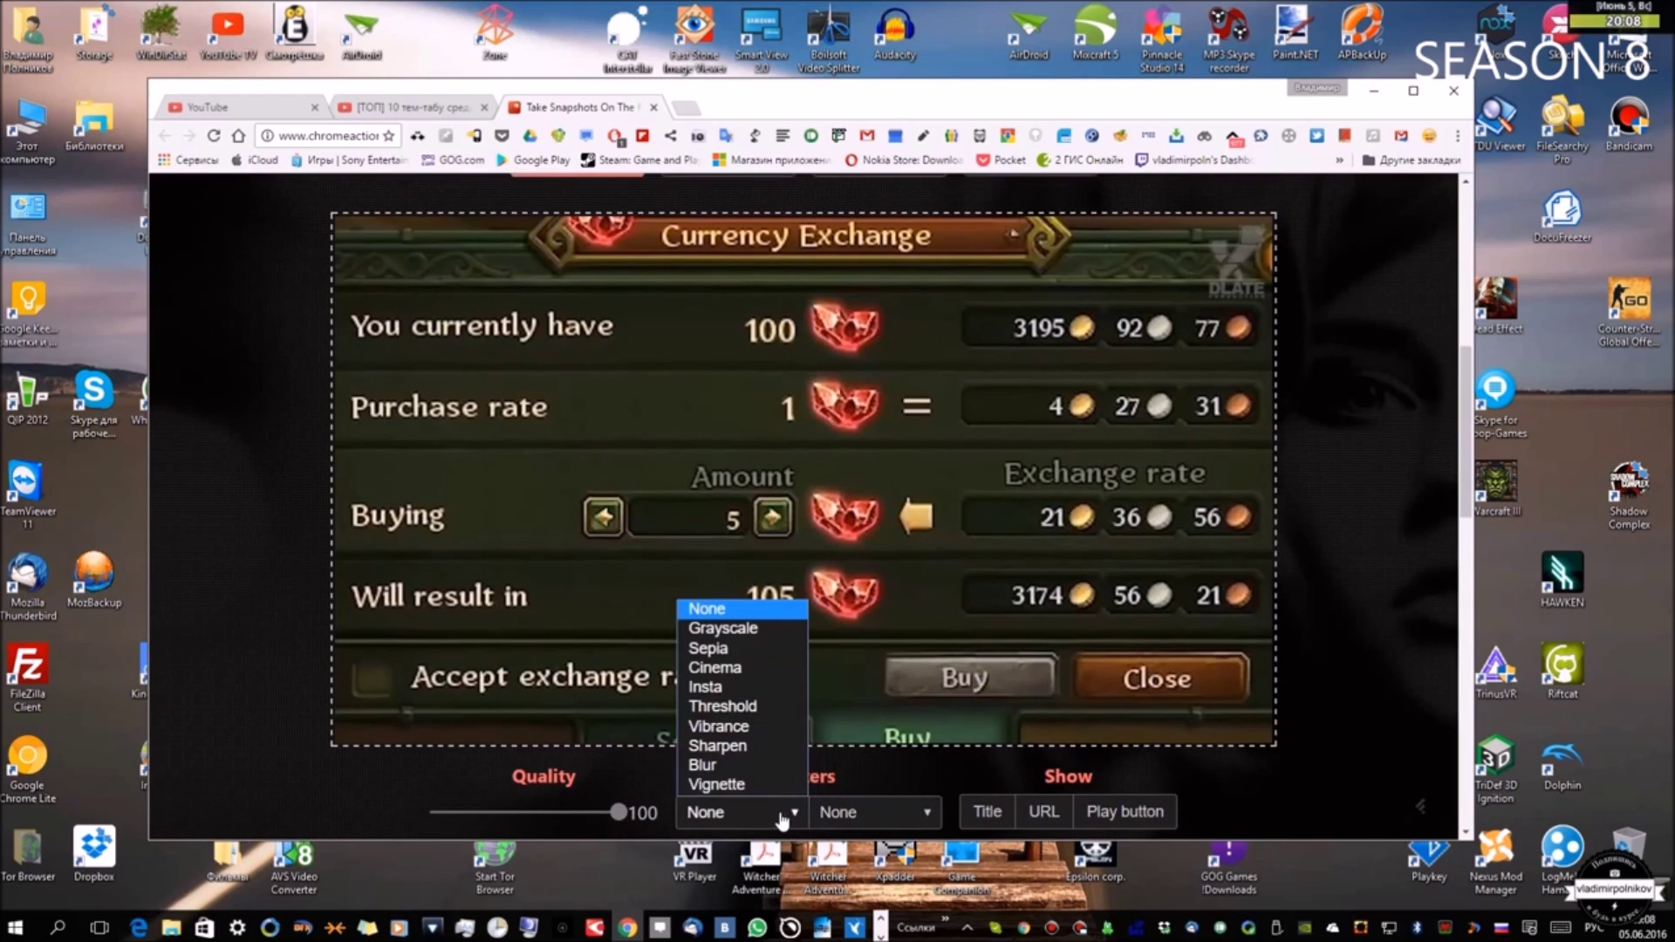
left_click(1387, 643)
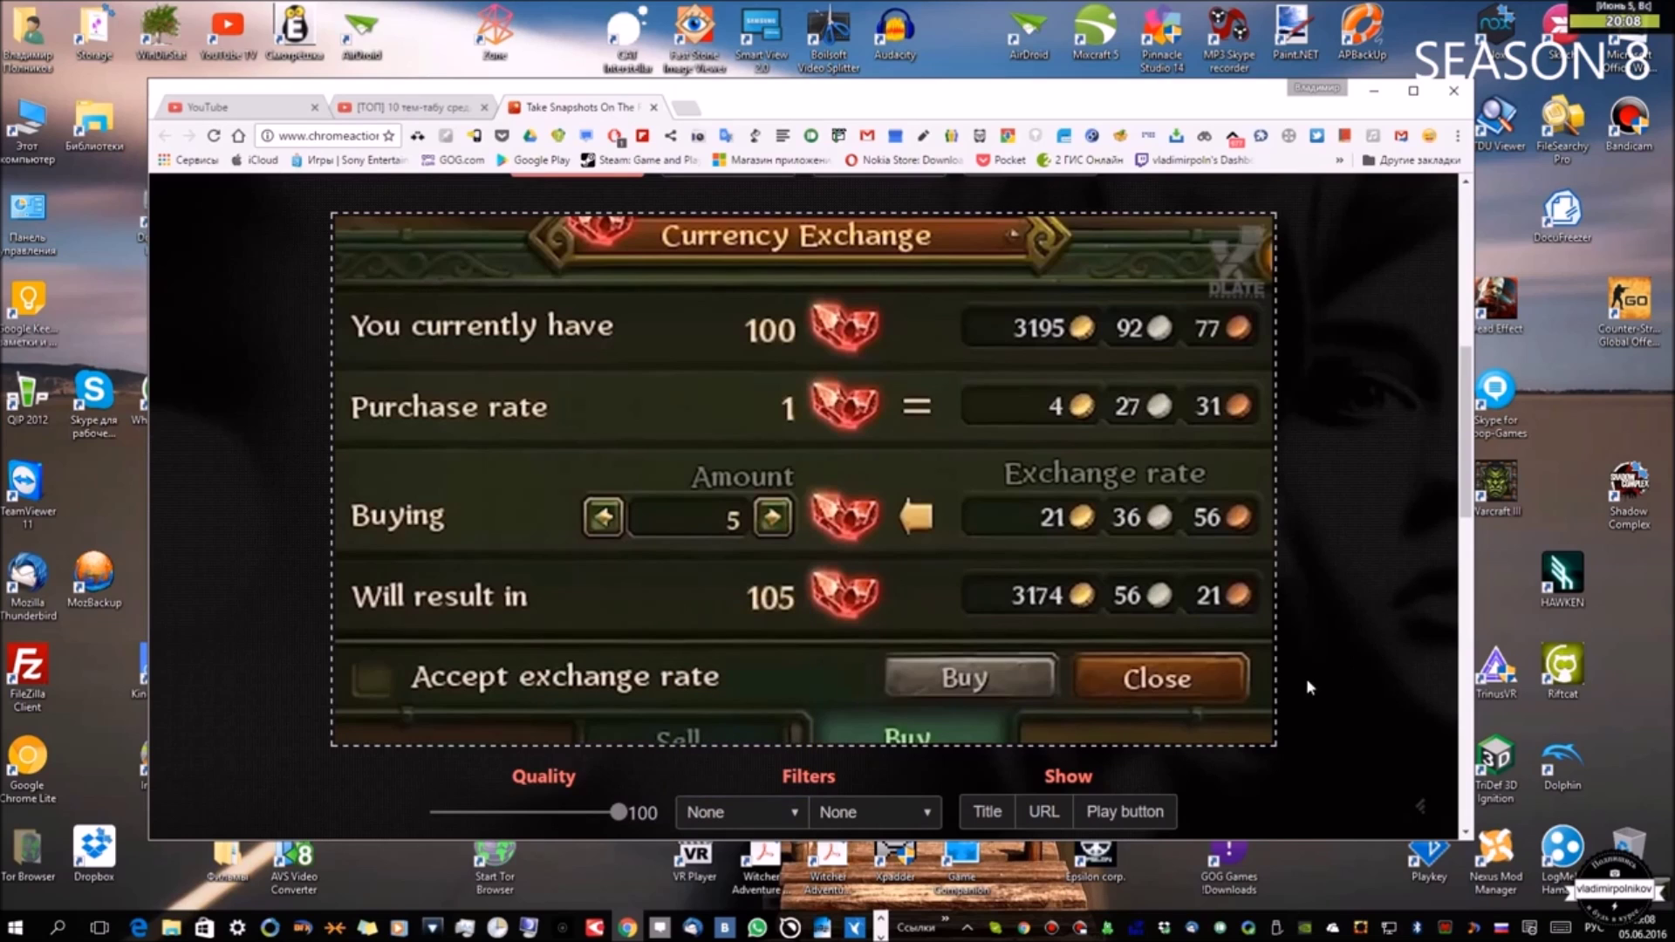
left_click(985, 808)
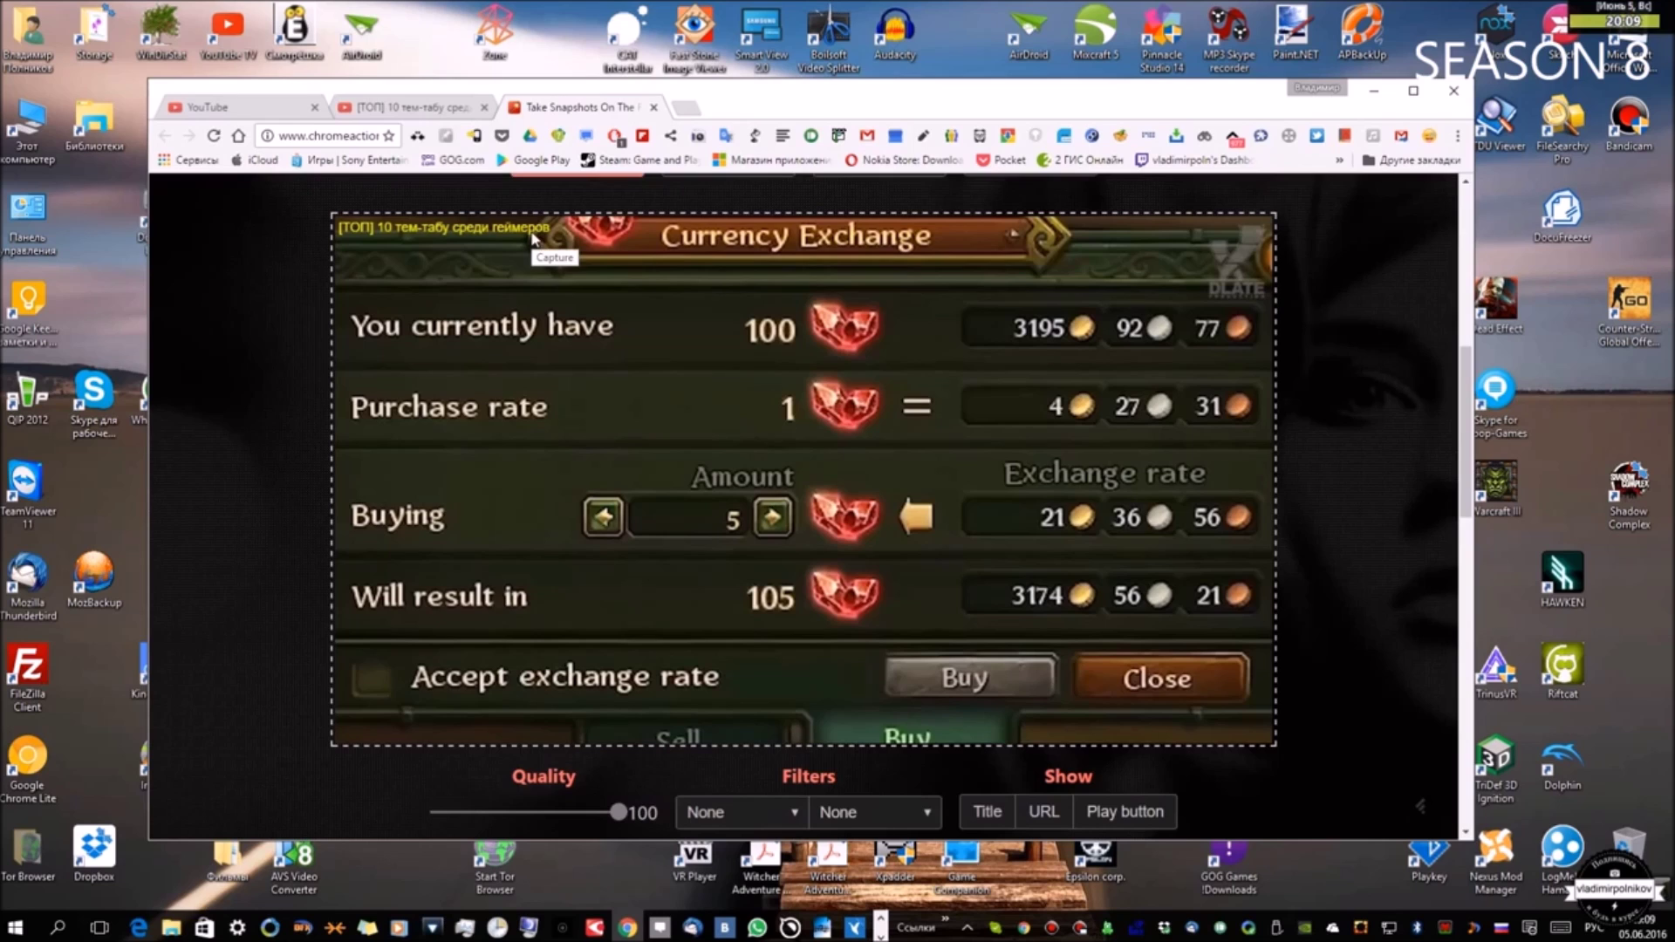
left_click(1041, 811)
Step: Start downloading the snapshot as a JPG and cancel the new download task
scroll(1384, 656, "up", 3)
left_click(548, 419)
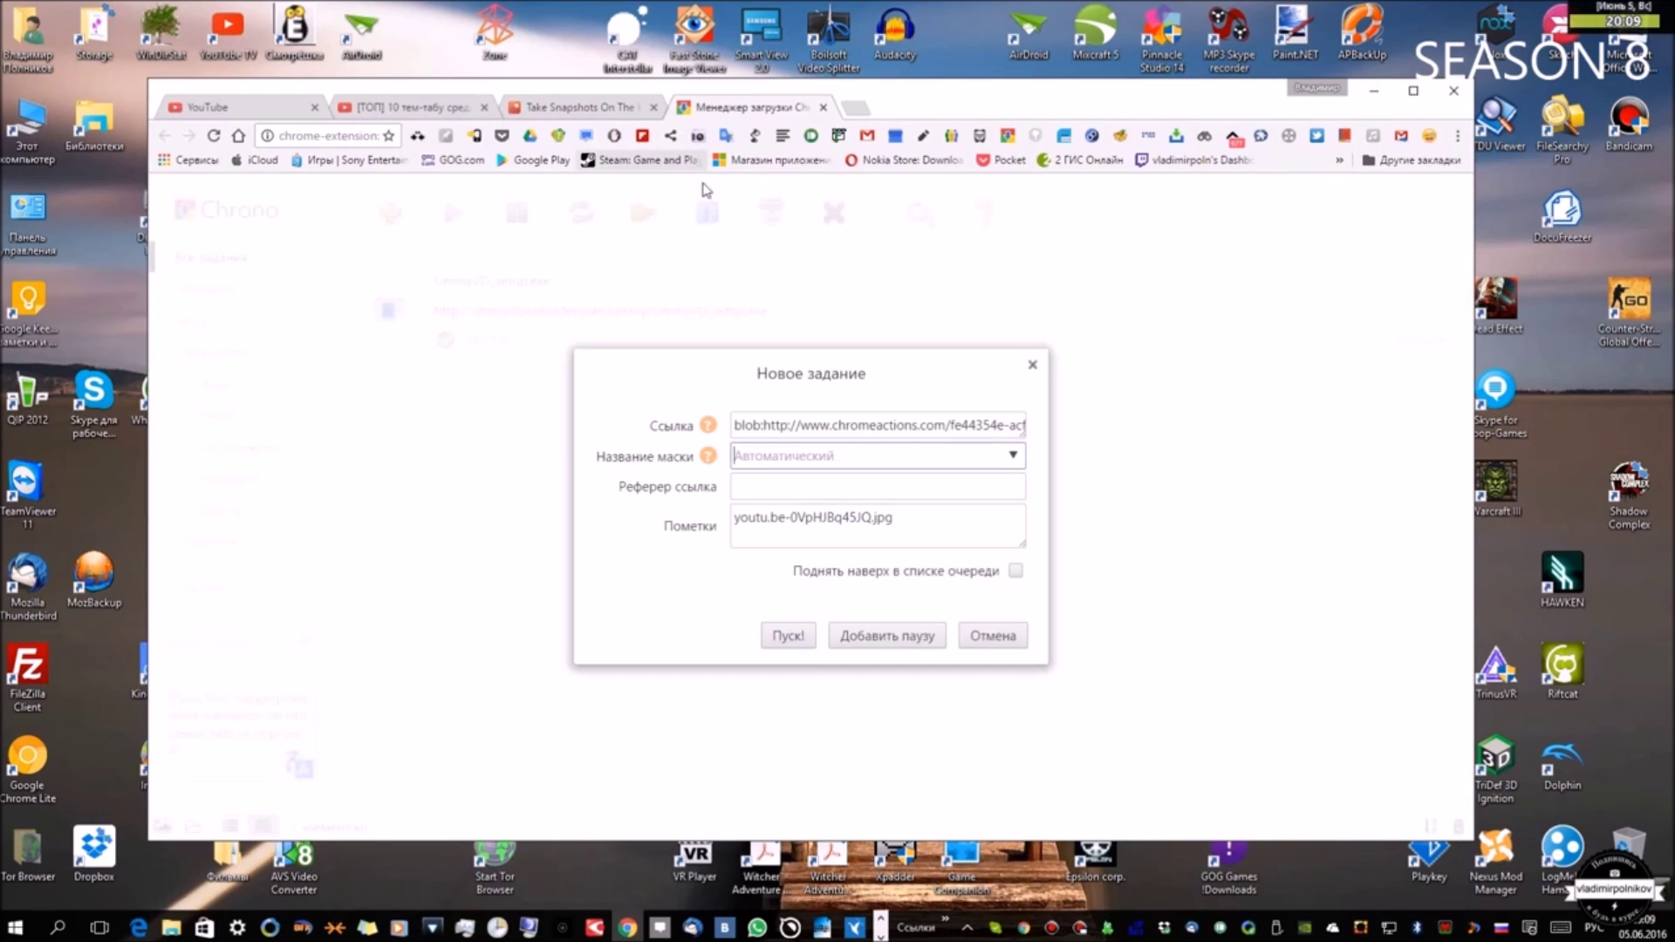
left_click(1032, 369)
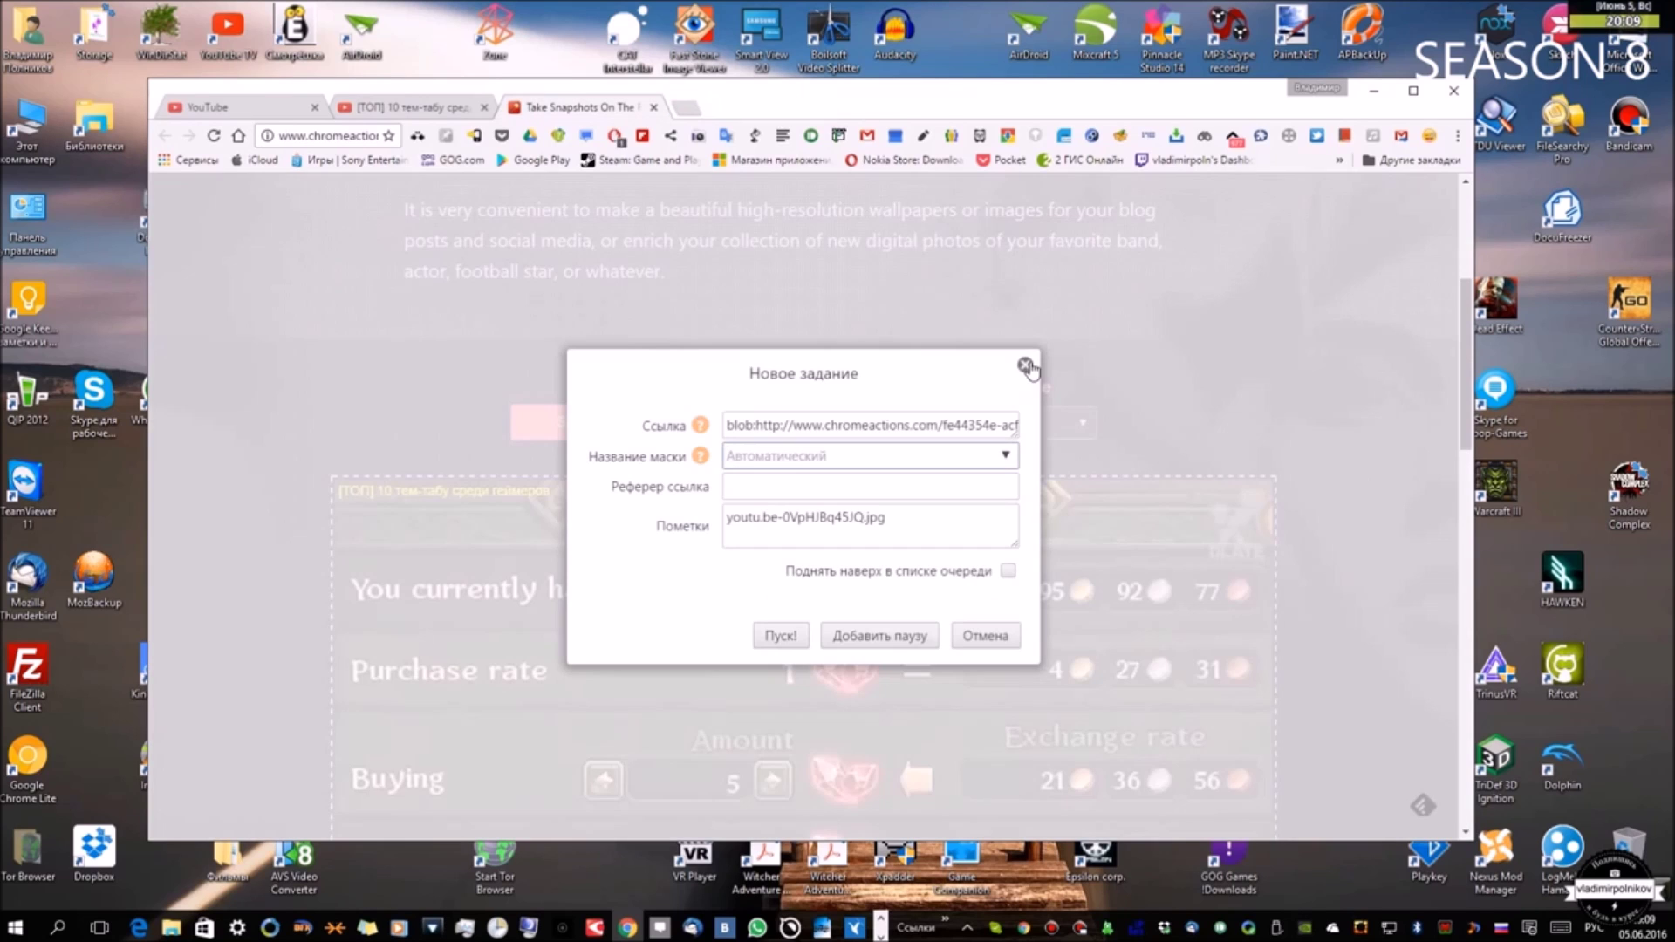
left_click(1027, 367)
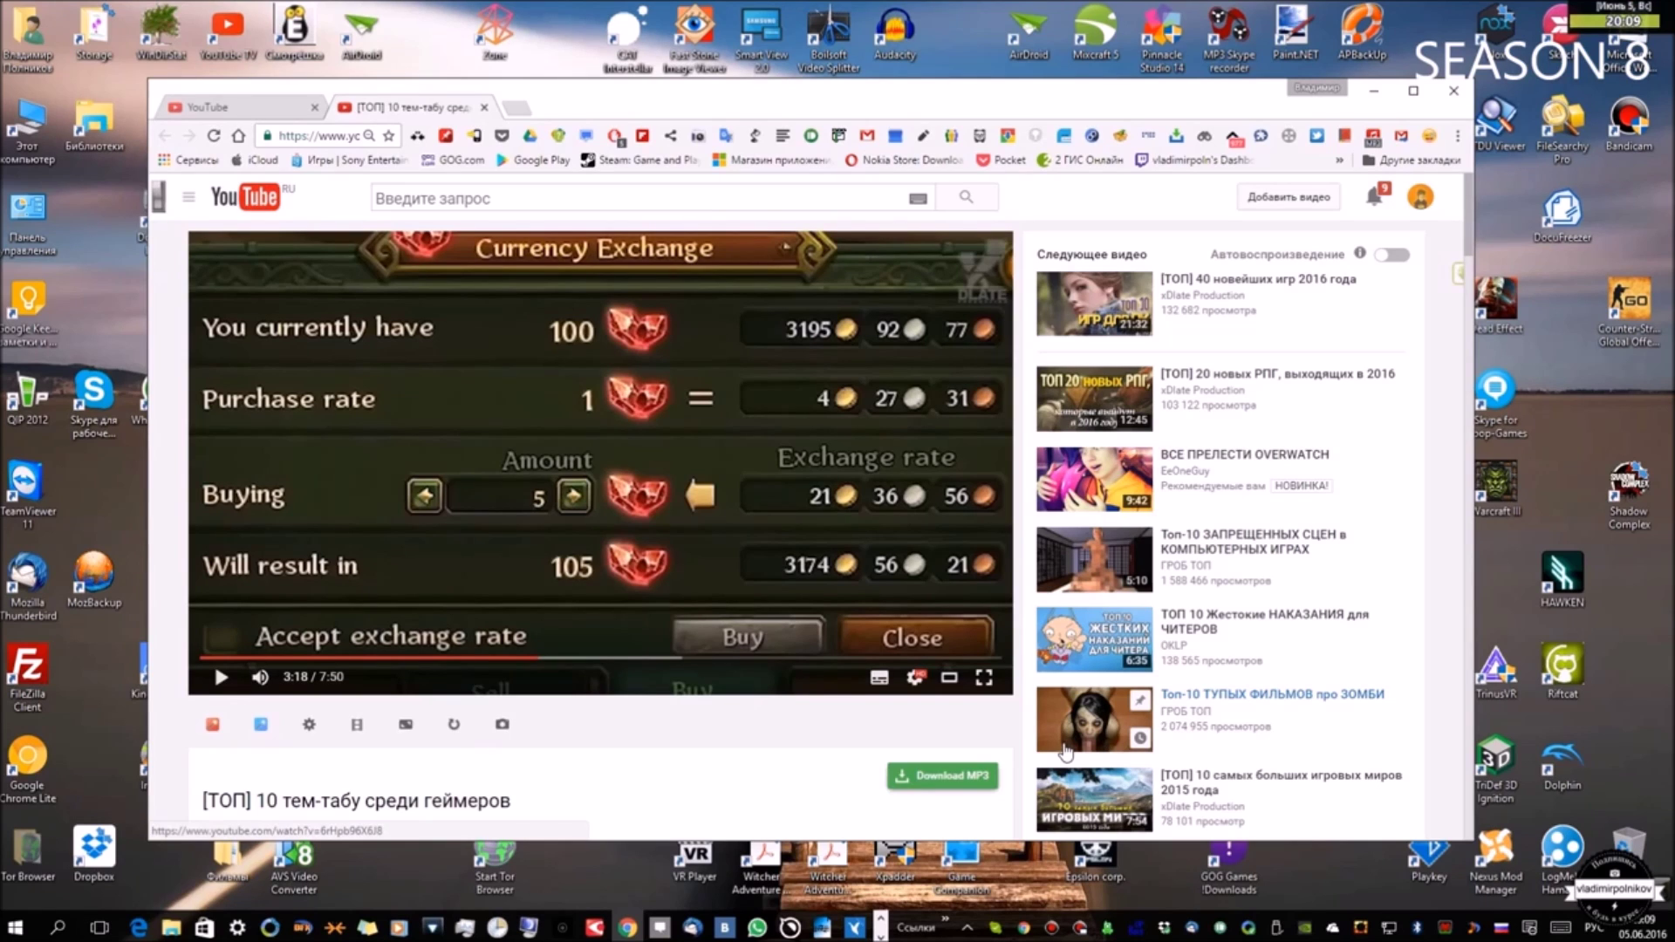
Step: Open the Magic Actions options page from below the video player and close the extension's thank-you page
scroll(1064, 750, "down", 5)
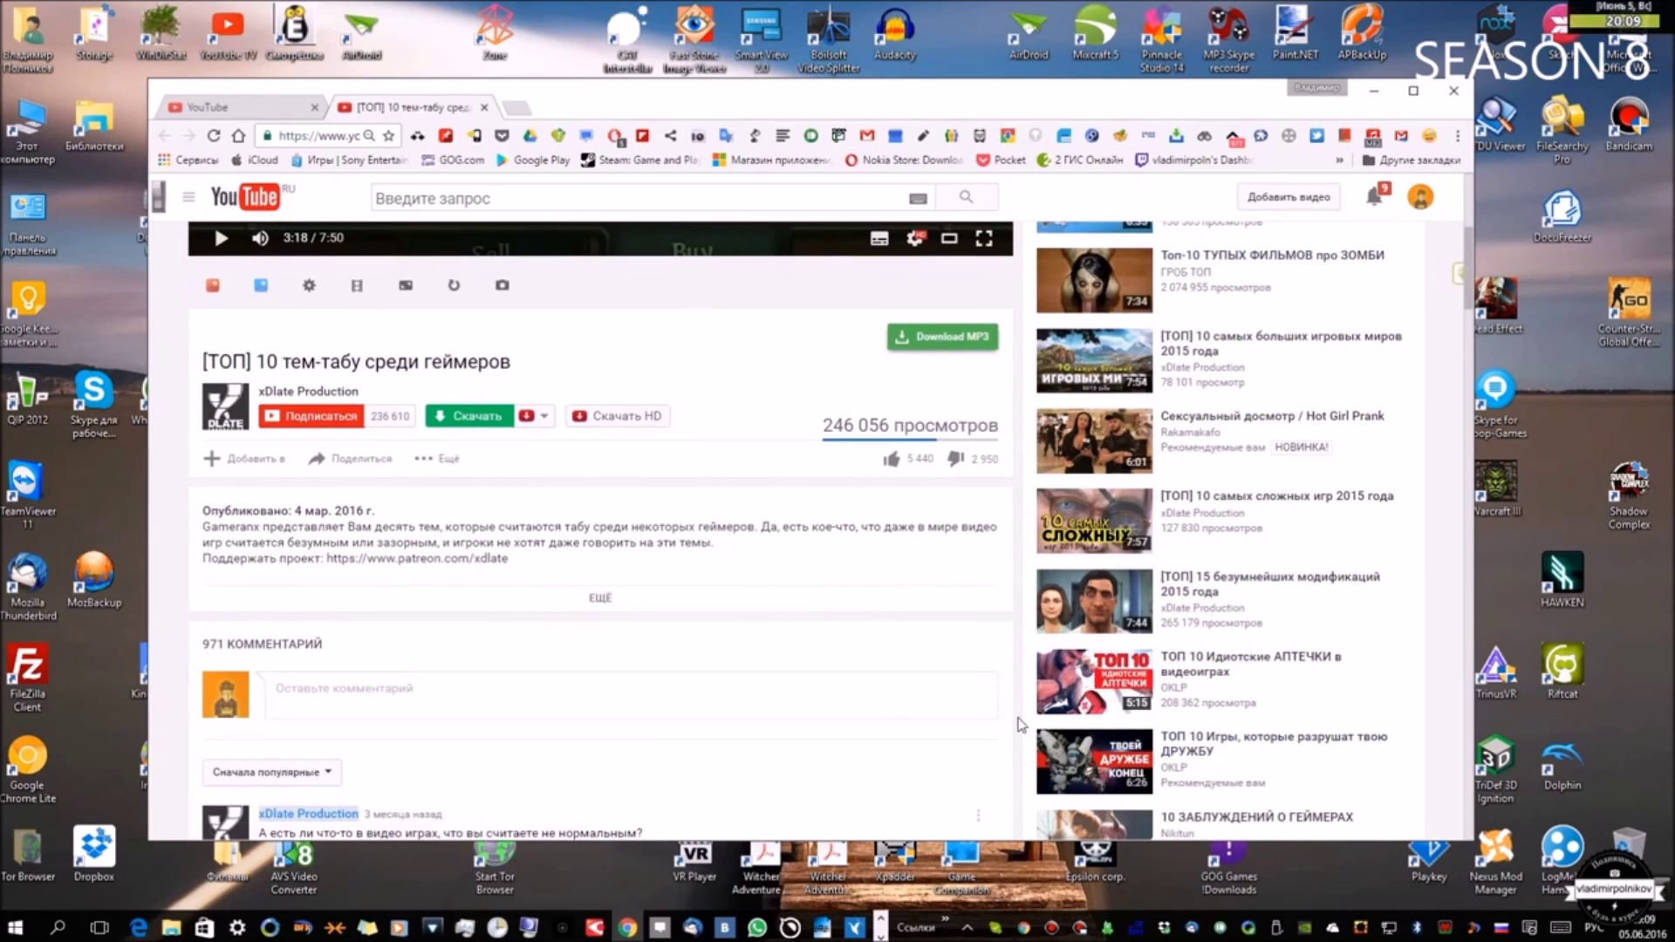
scroll(1129, 697, "up", 5)
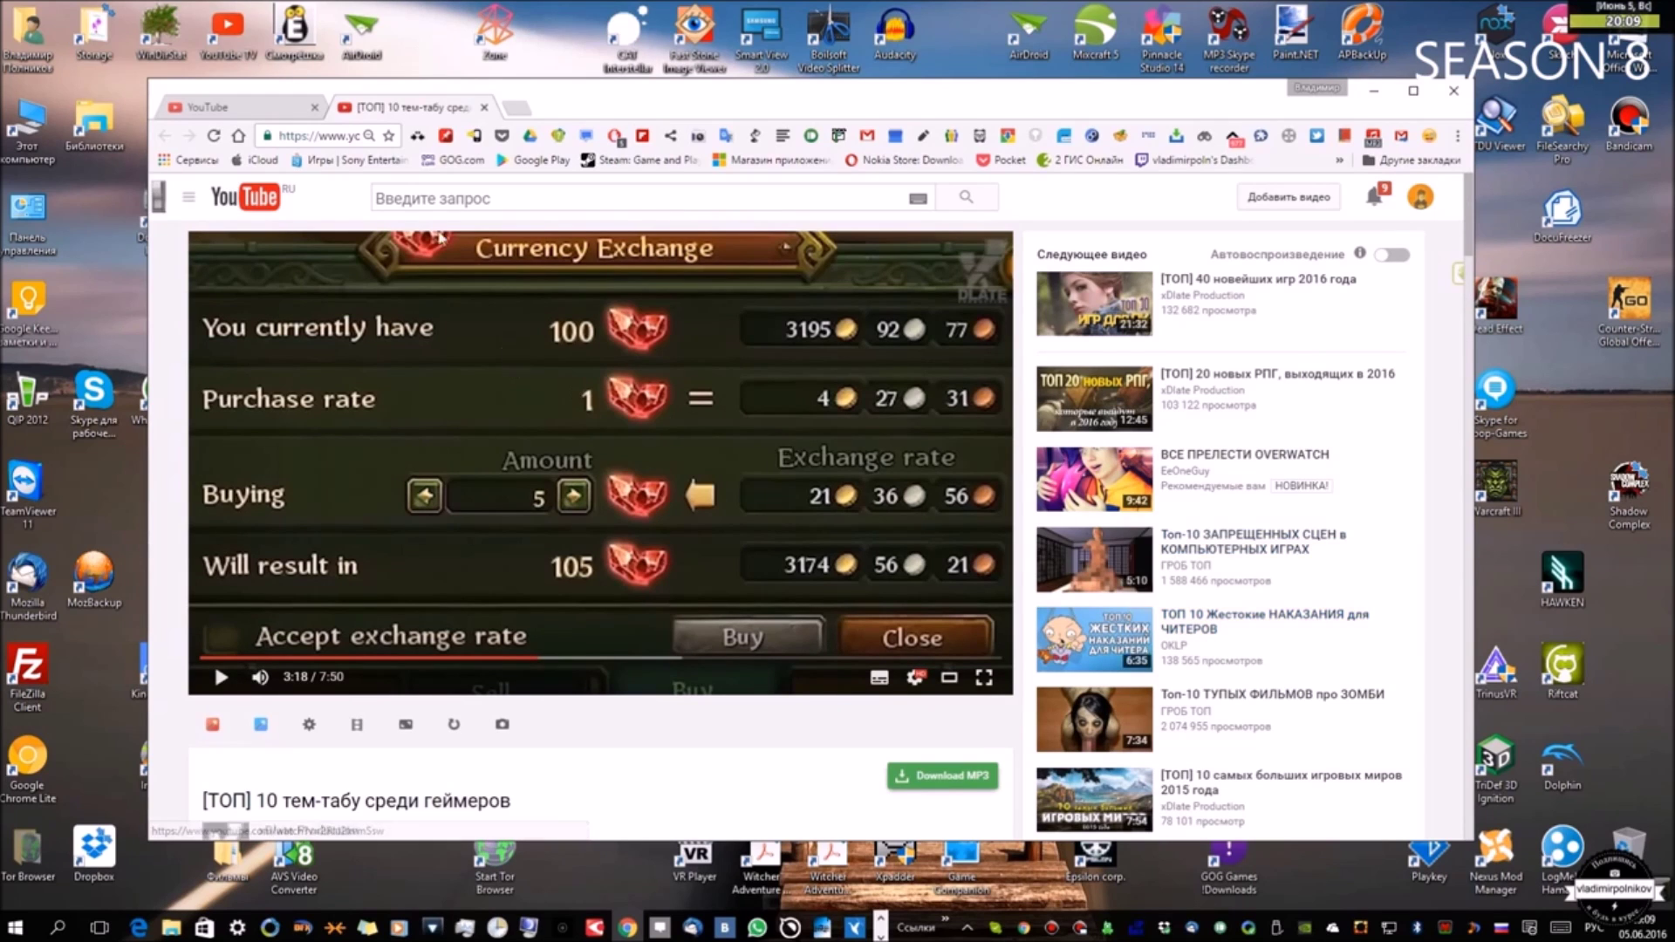
left_click(212, 724)
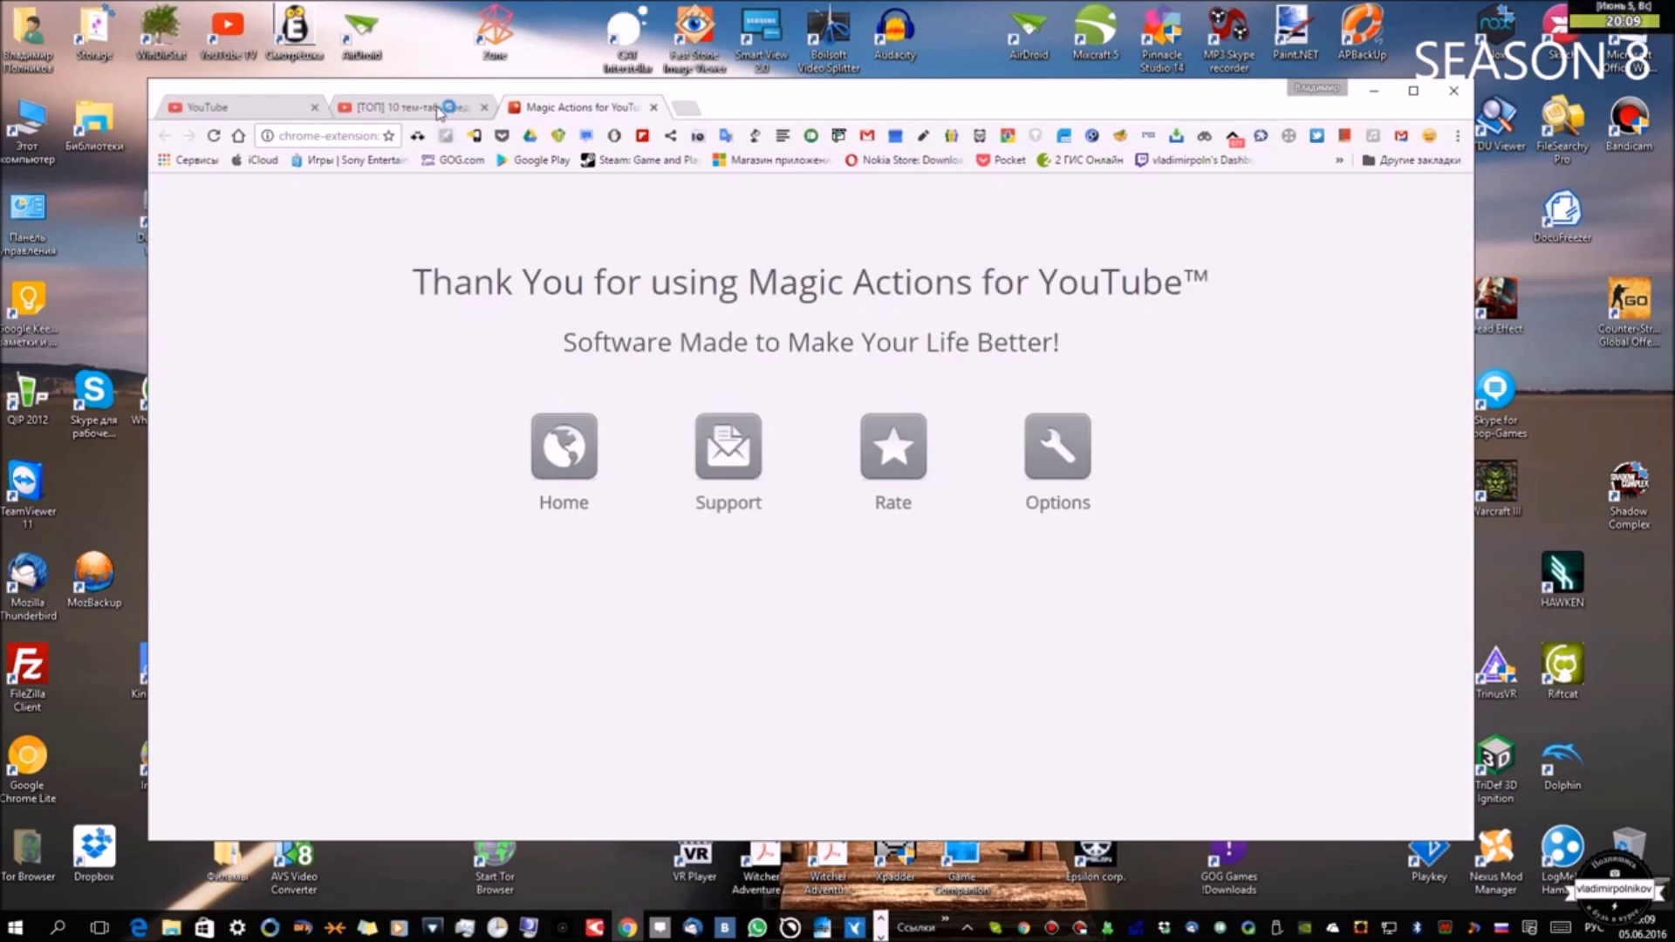
key("ctrl+shift+Tab")
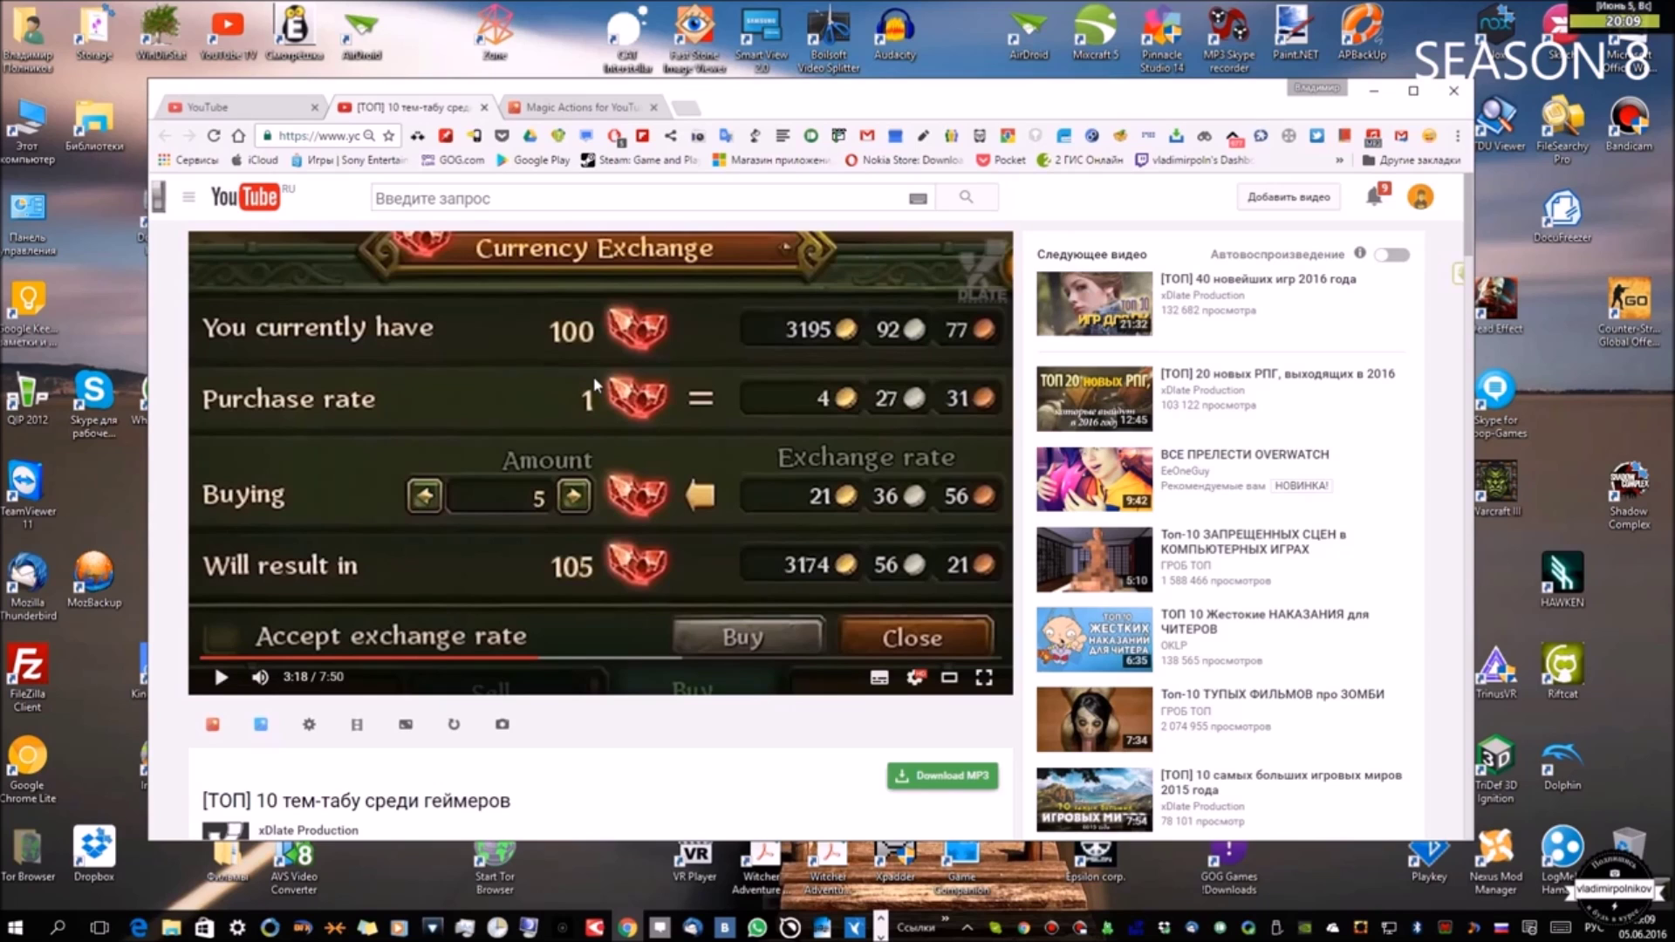
left_click(589, 106)
left_click(1057, 447)
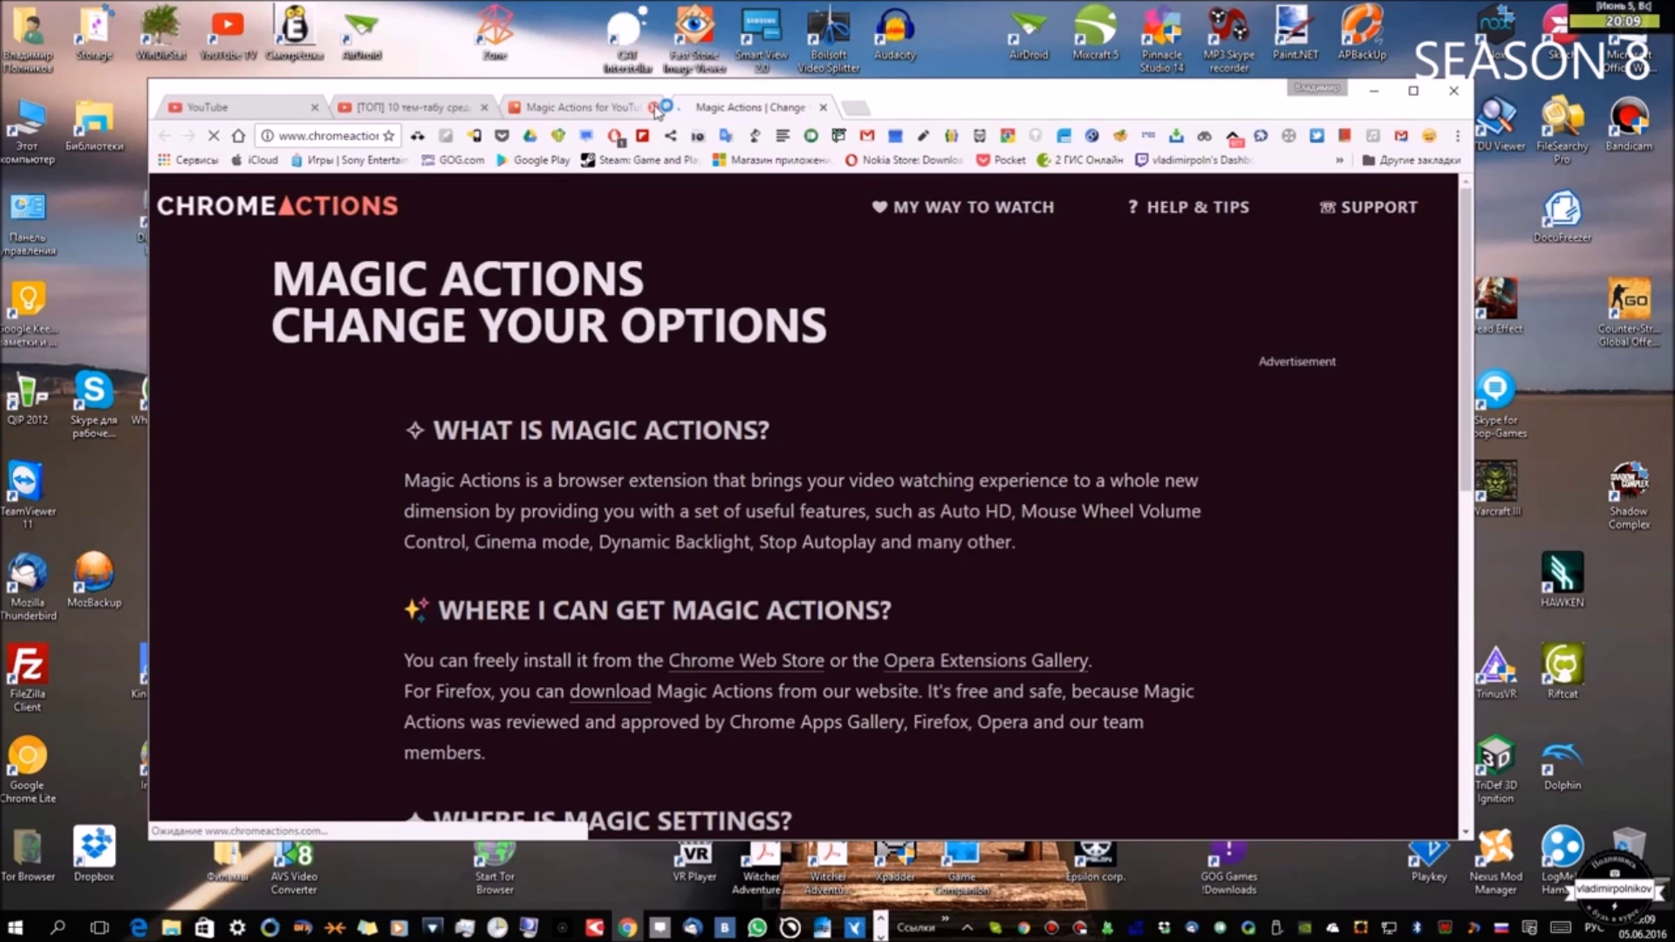
left_click(654, 108)
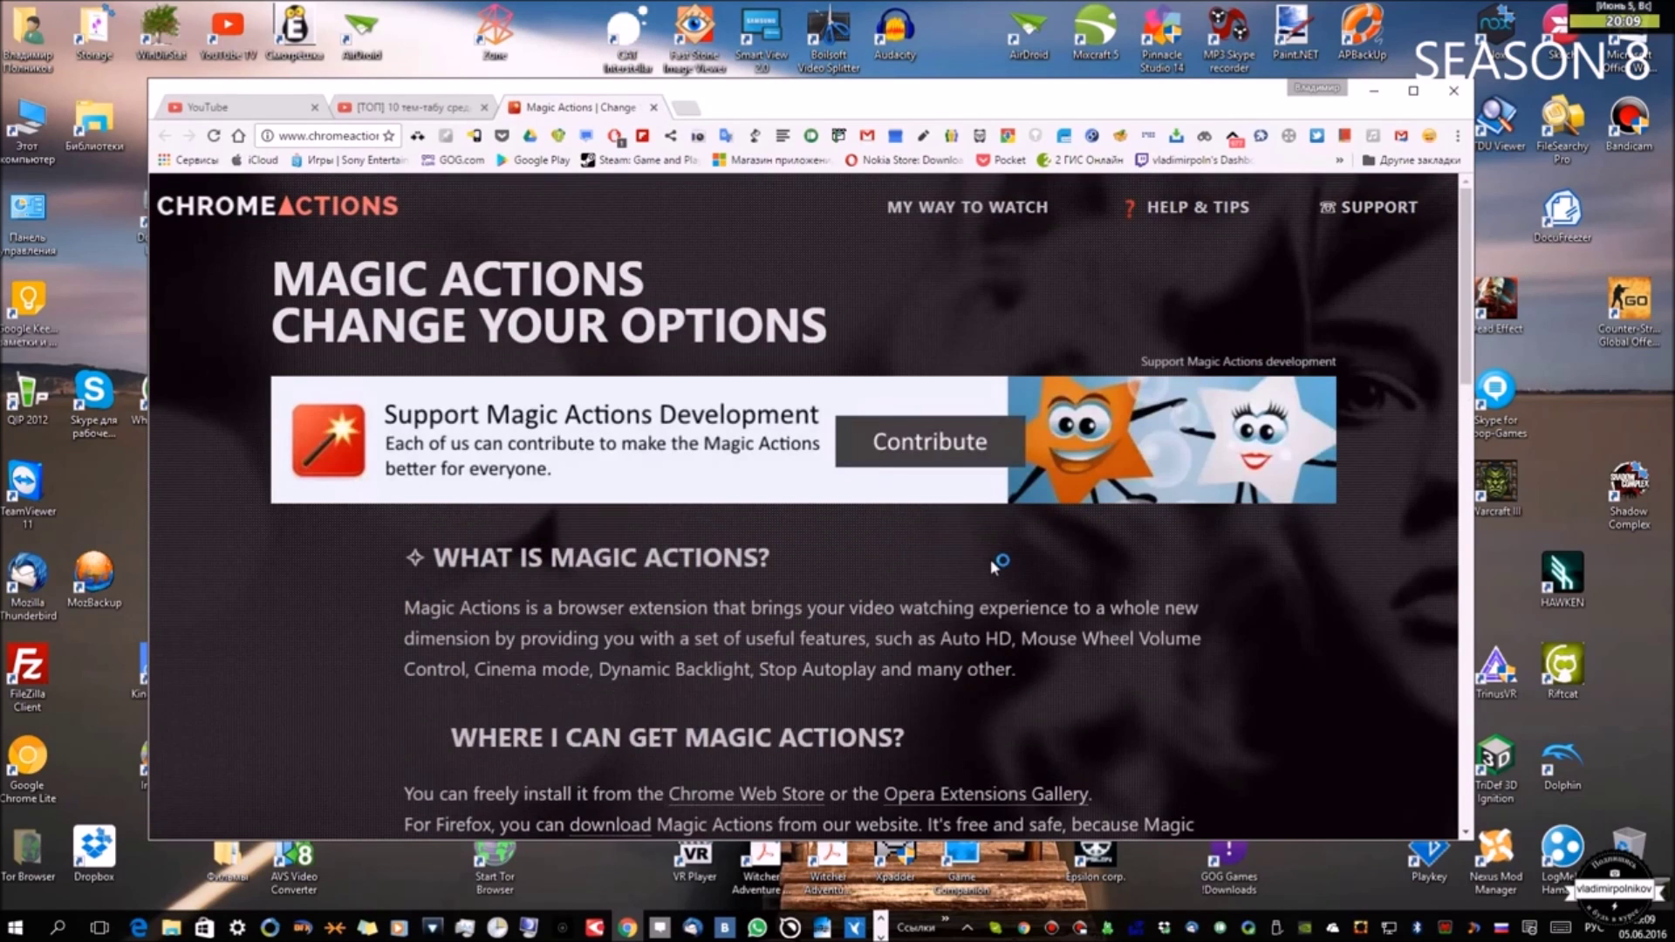
Step: Examine the Magic Actions settings for volume control, on-screen indicator and Auto HD
scroll(999, 523, "down", 7)
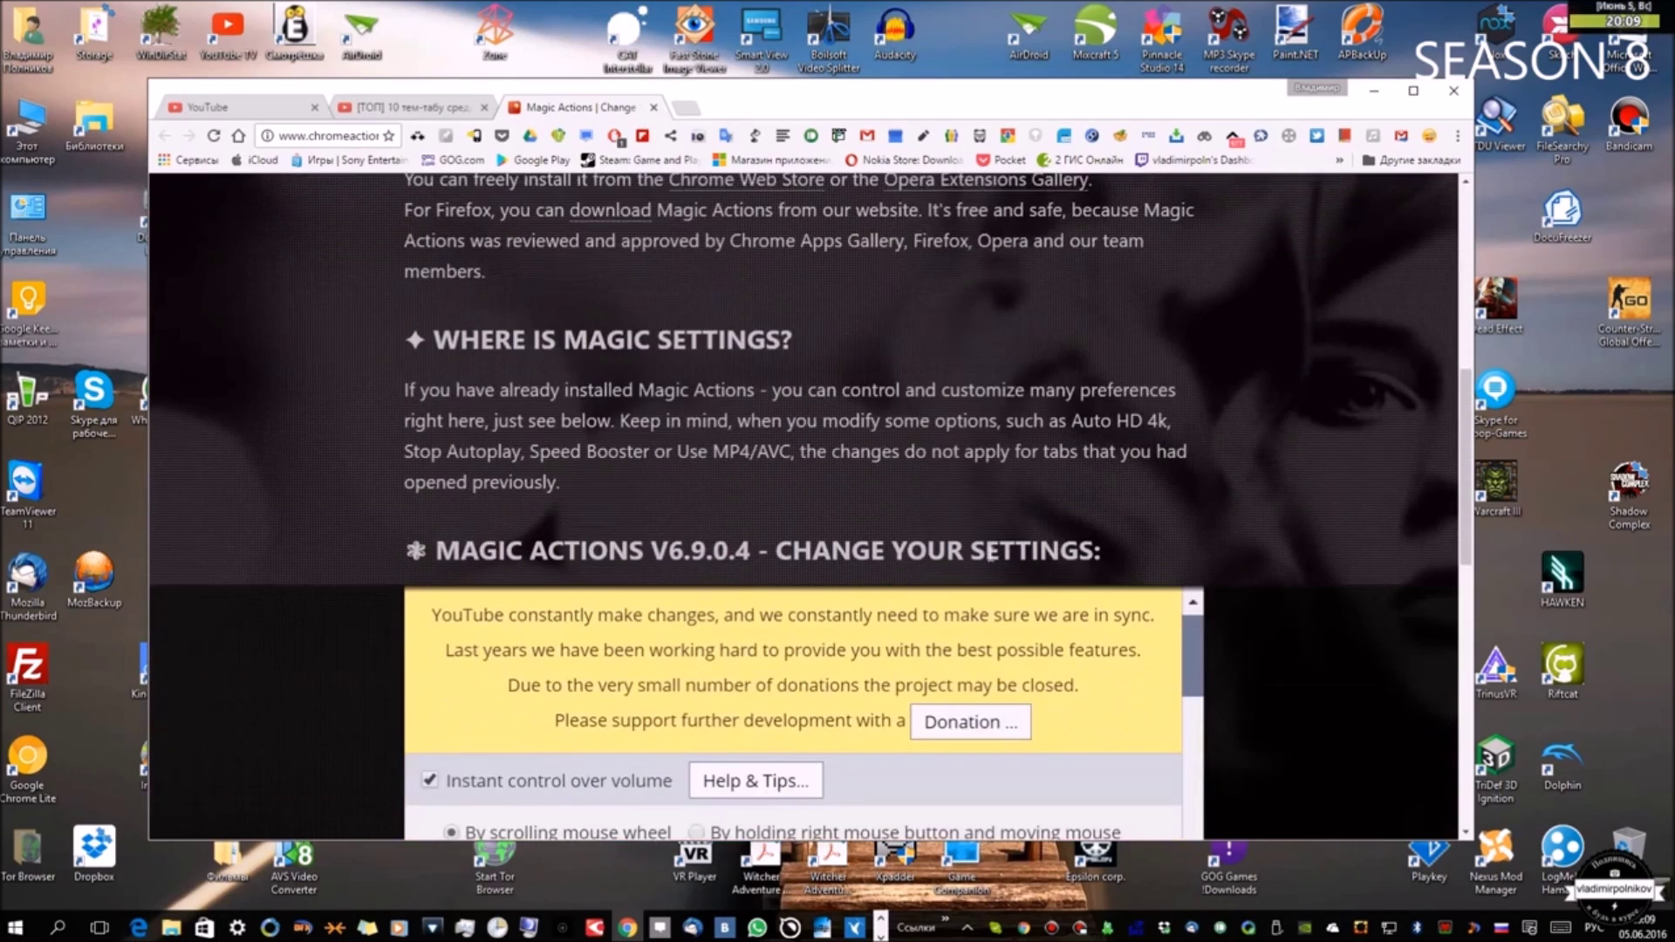
scroll(994, 549, "down", 10)
scroll(1291, 550, "up", 3)
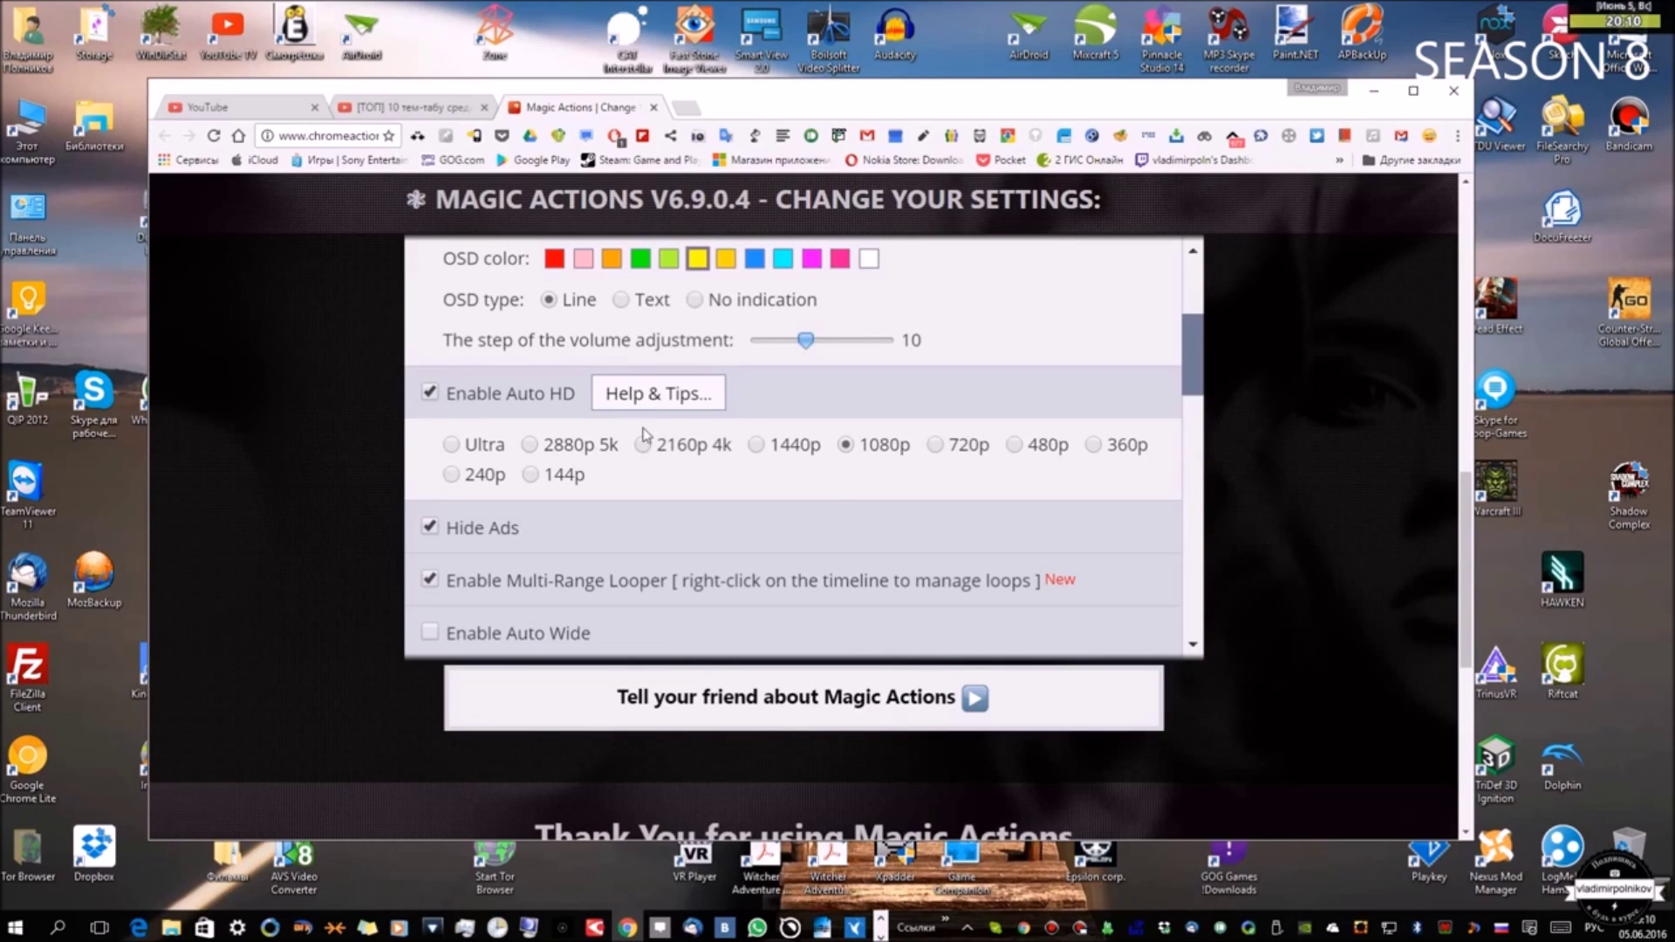
Step: Return to the taboo themes video and adjust its volume to 100, 60 and 70 with the wheel volume control
left_click(449, 108)
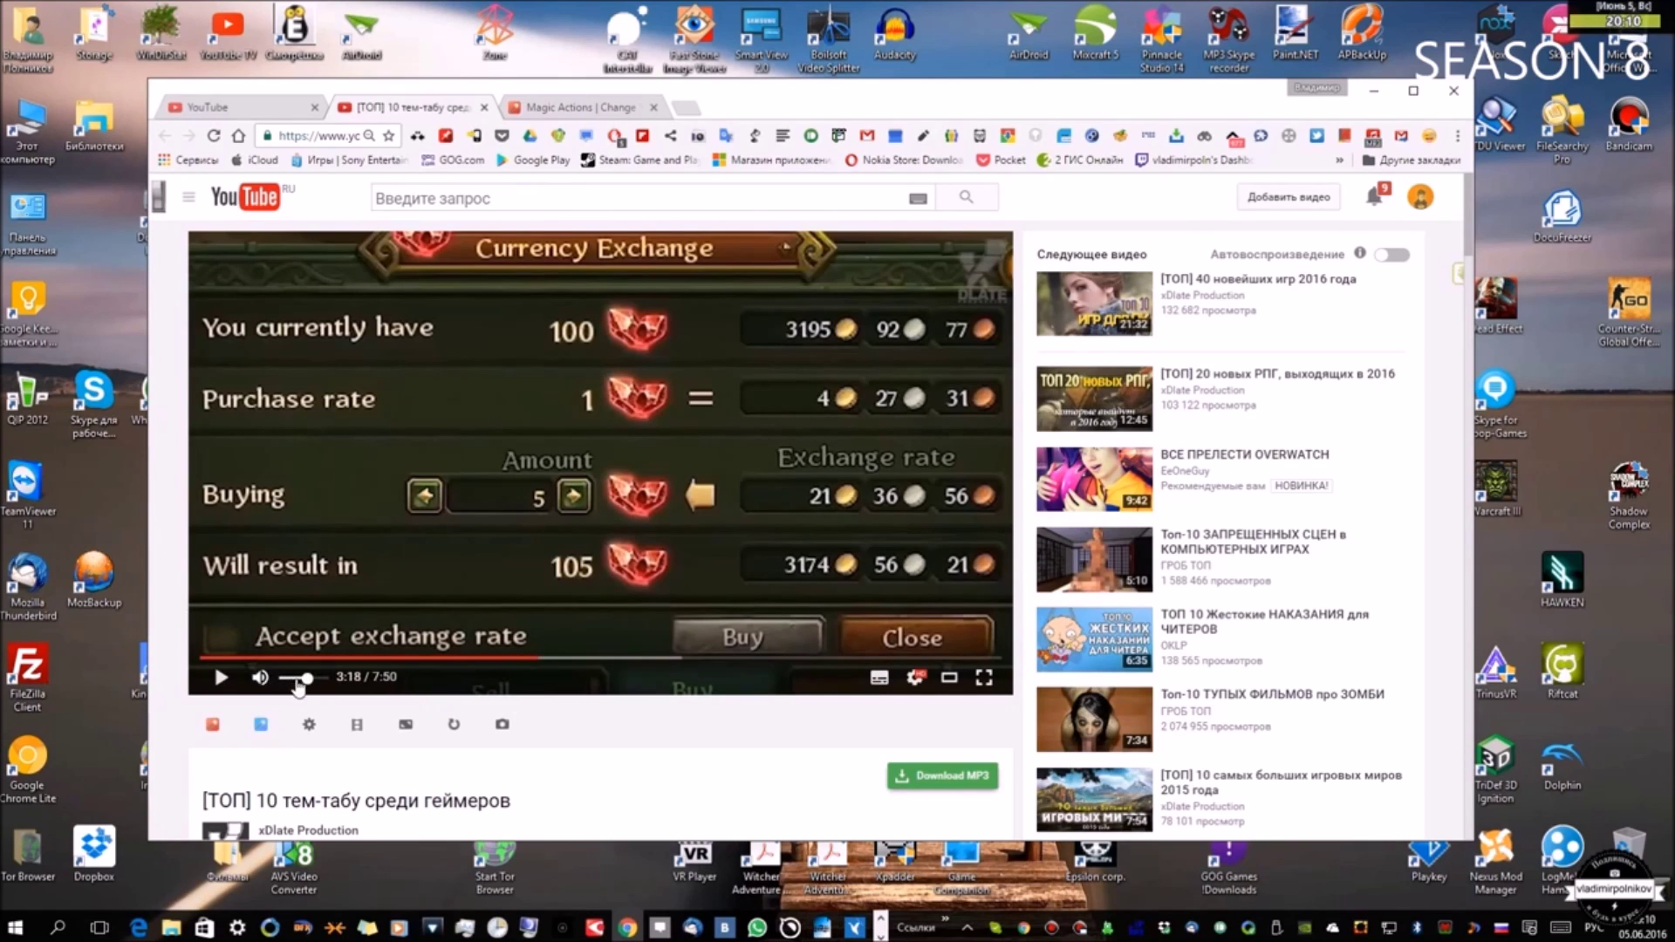
mouse_move(319, 678)
left_mouse_down()
mouse_move(288, 680)
mouse_move(323, 679)
left_mouse_up()
scroll(584, 523, "down", 10)
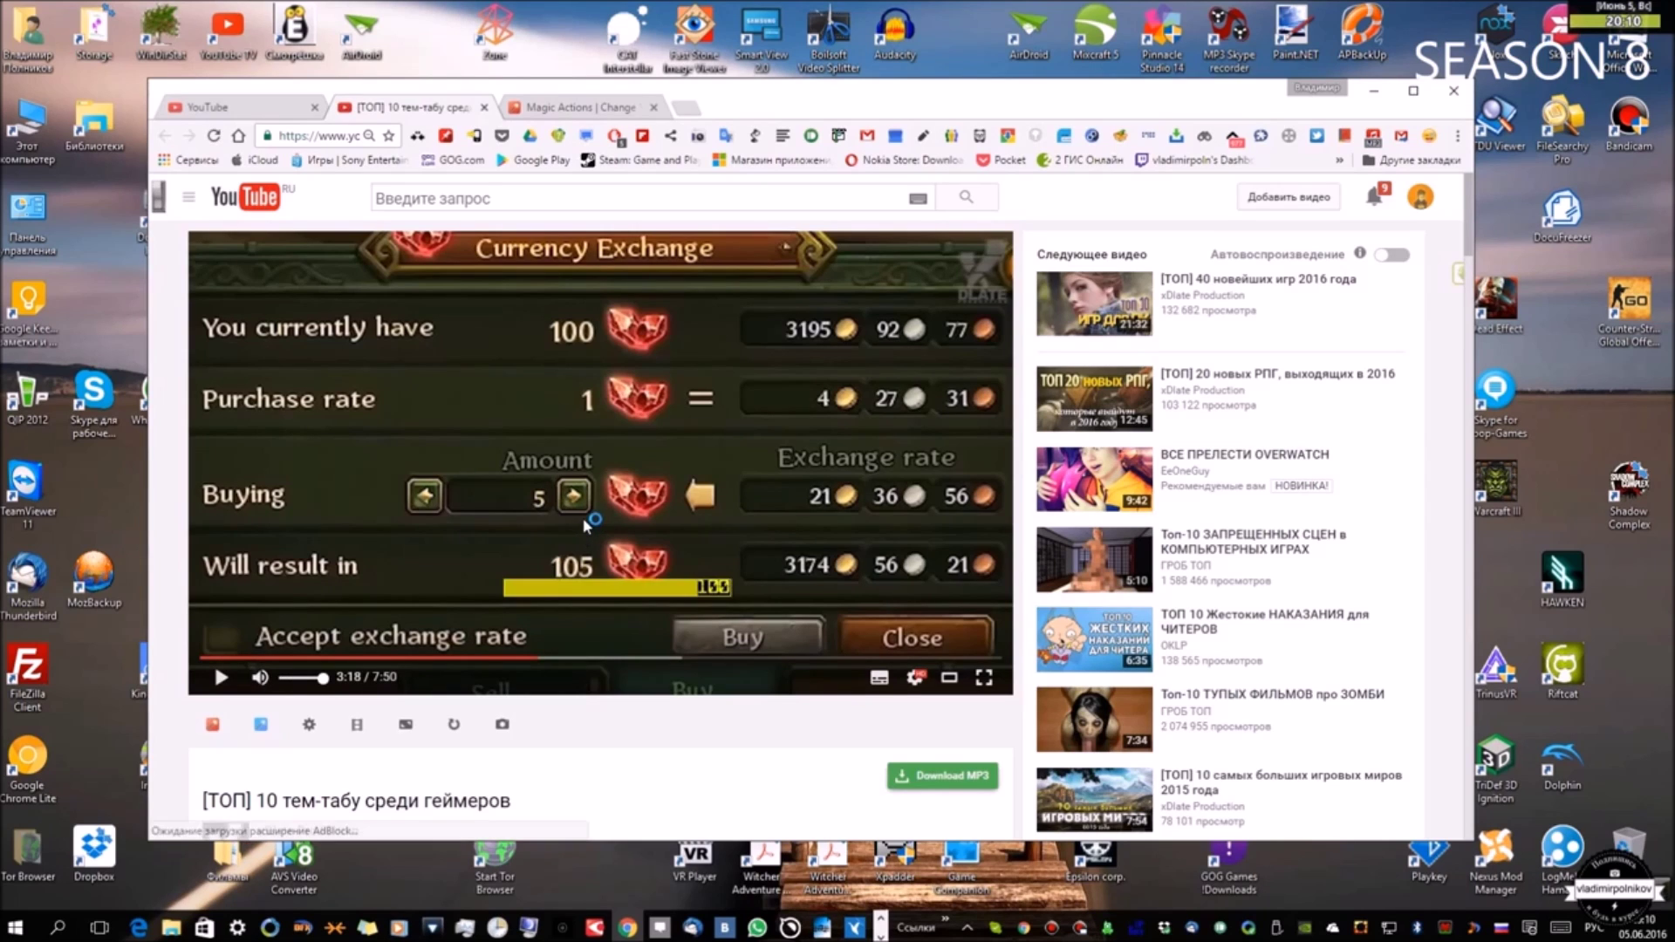
scroll(608, 532, "up", 10)
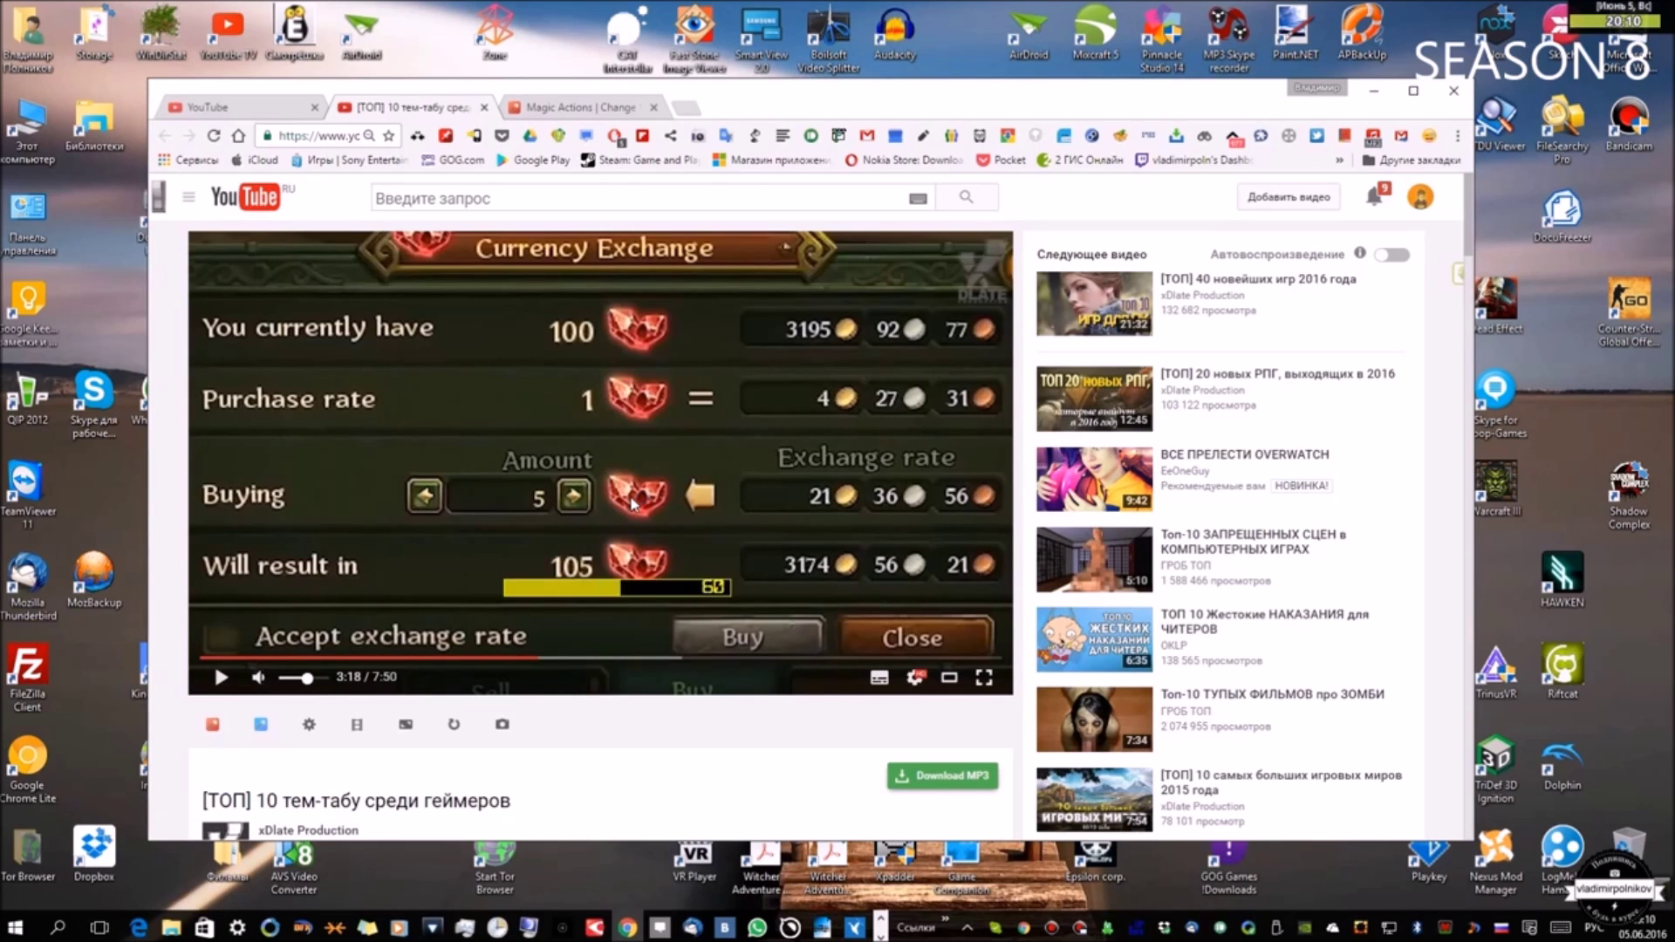
scroll(635, 503, "down", 2)
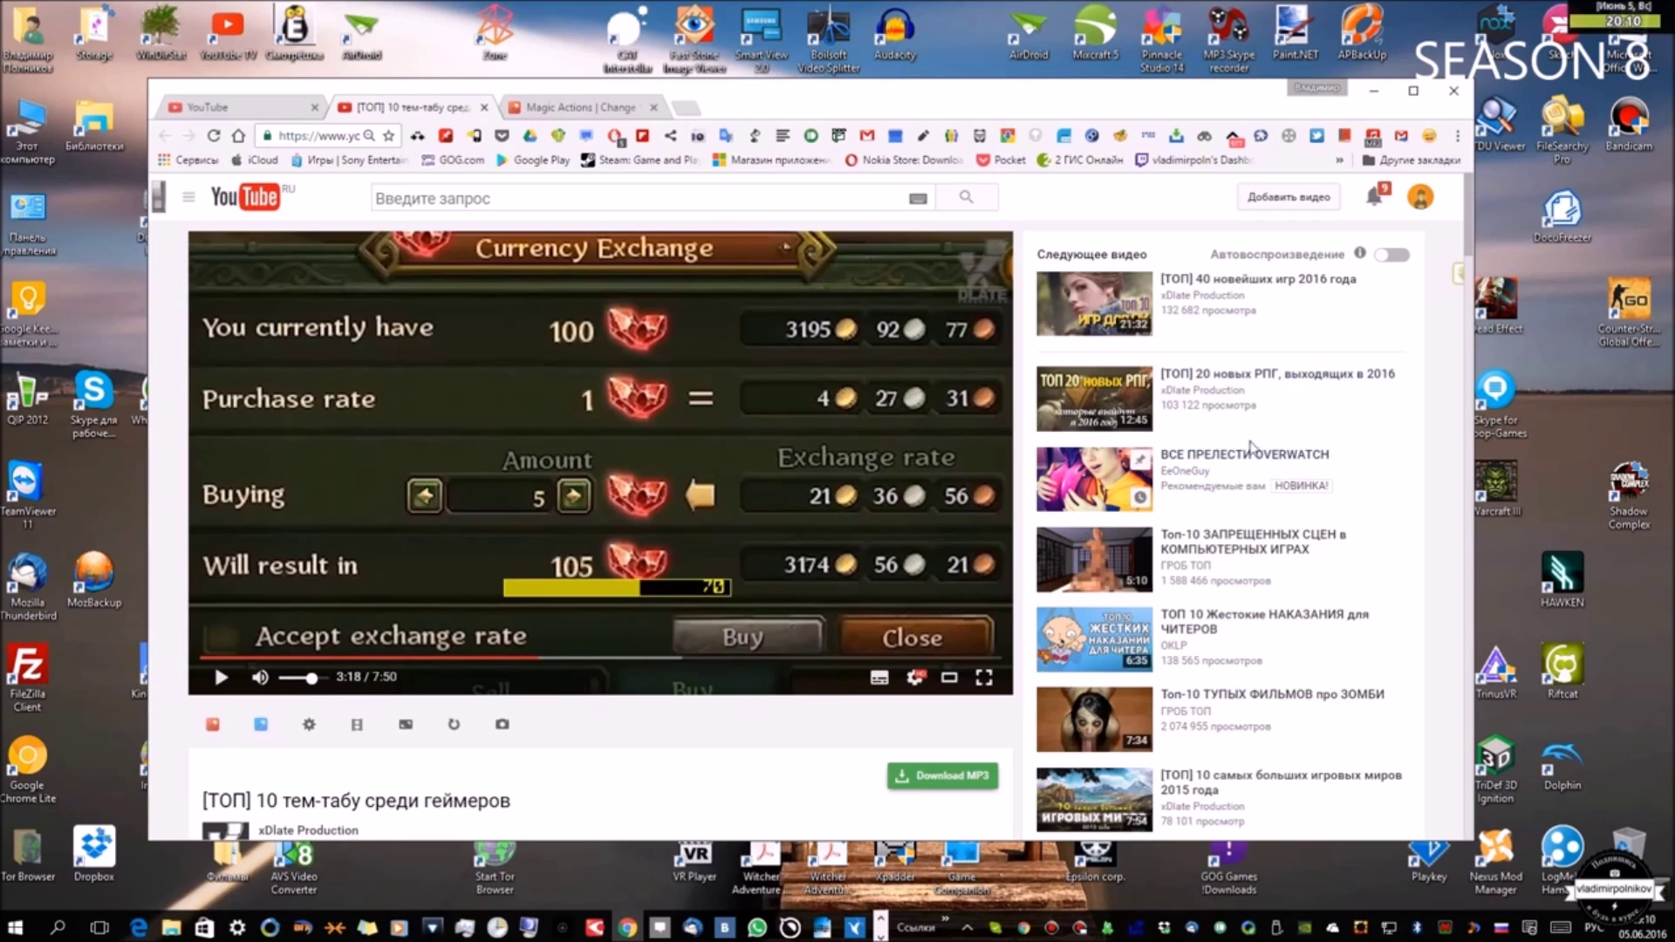
Step: Scroll the page outside the player for comparison, and vary the video volume over the picture, including levels 90 and 30
scroll(1230, 433, "down", 5)
scroll(1230, 433, "up", 5)
scroll(1227, 433, "down", 4)
scroll(1227, 433, "up", 4)
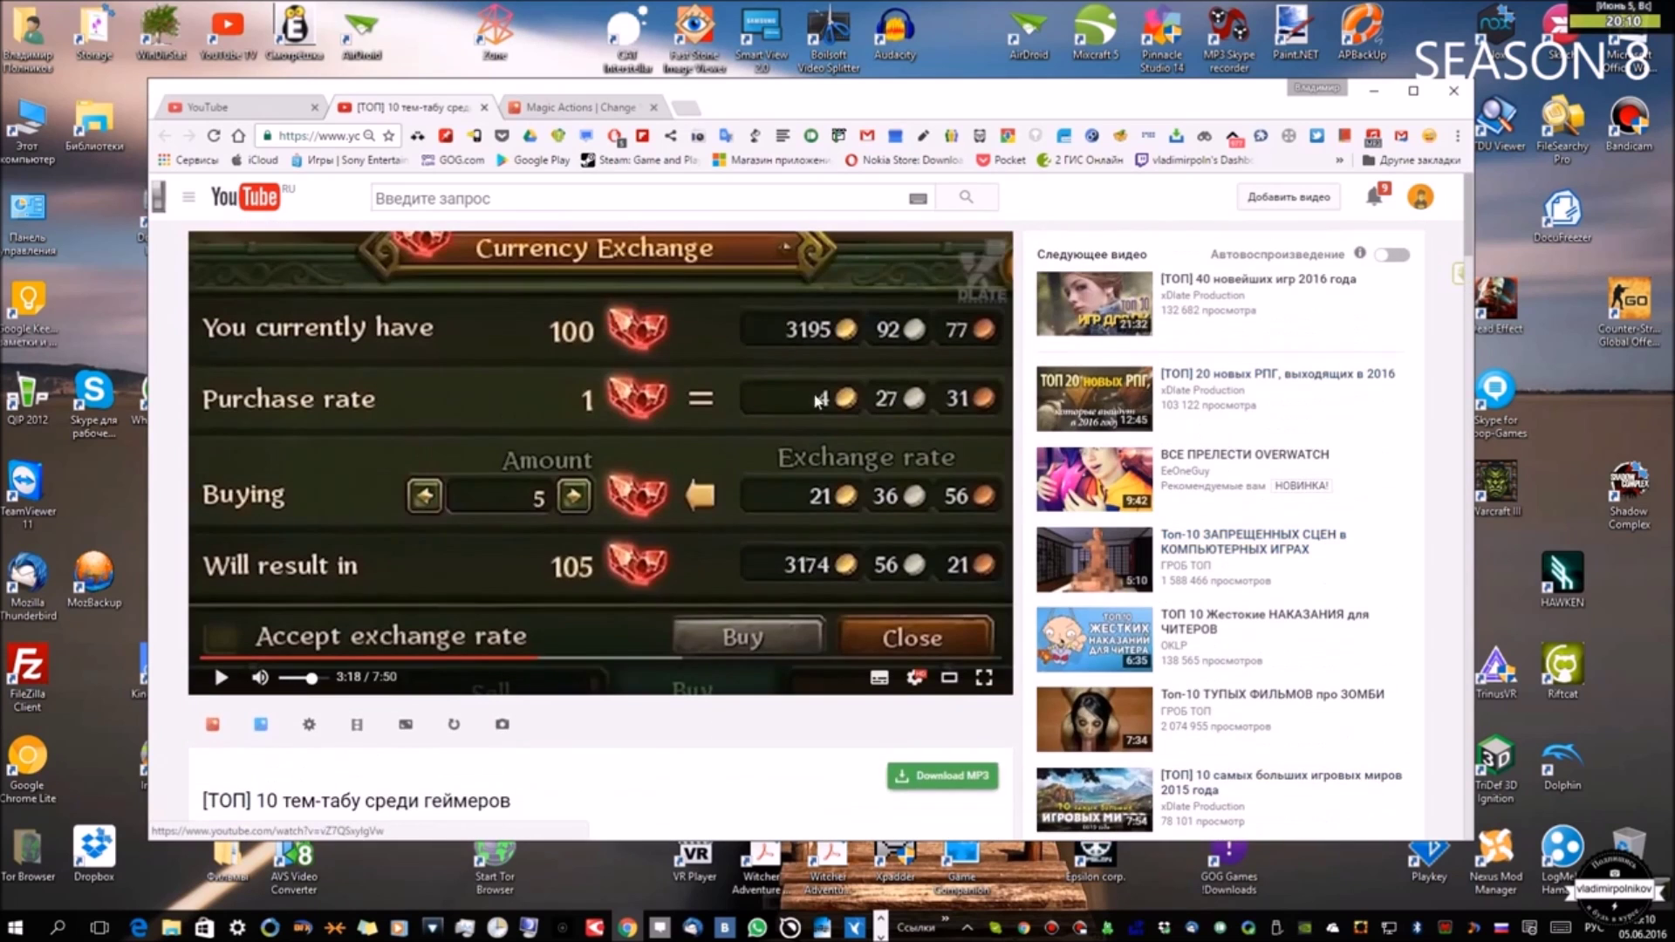
scroll(806, 390, "up", 2)
scroll(805, 390, "down", 2)
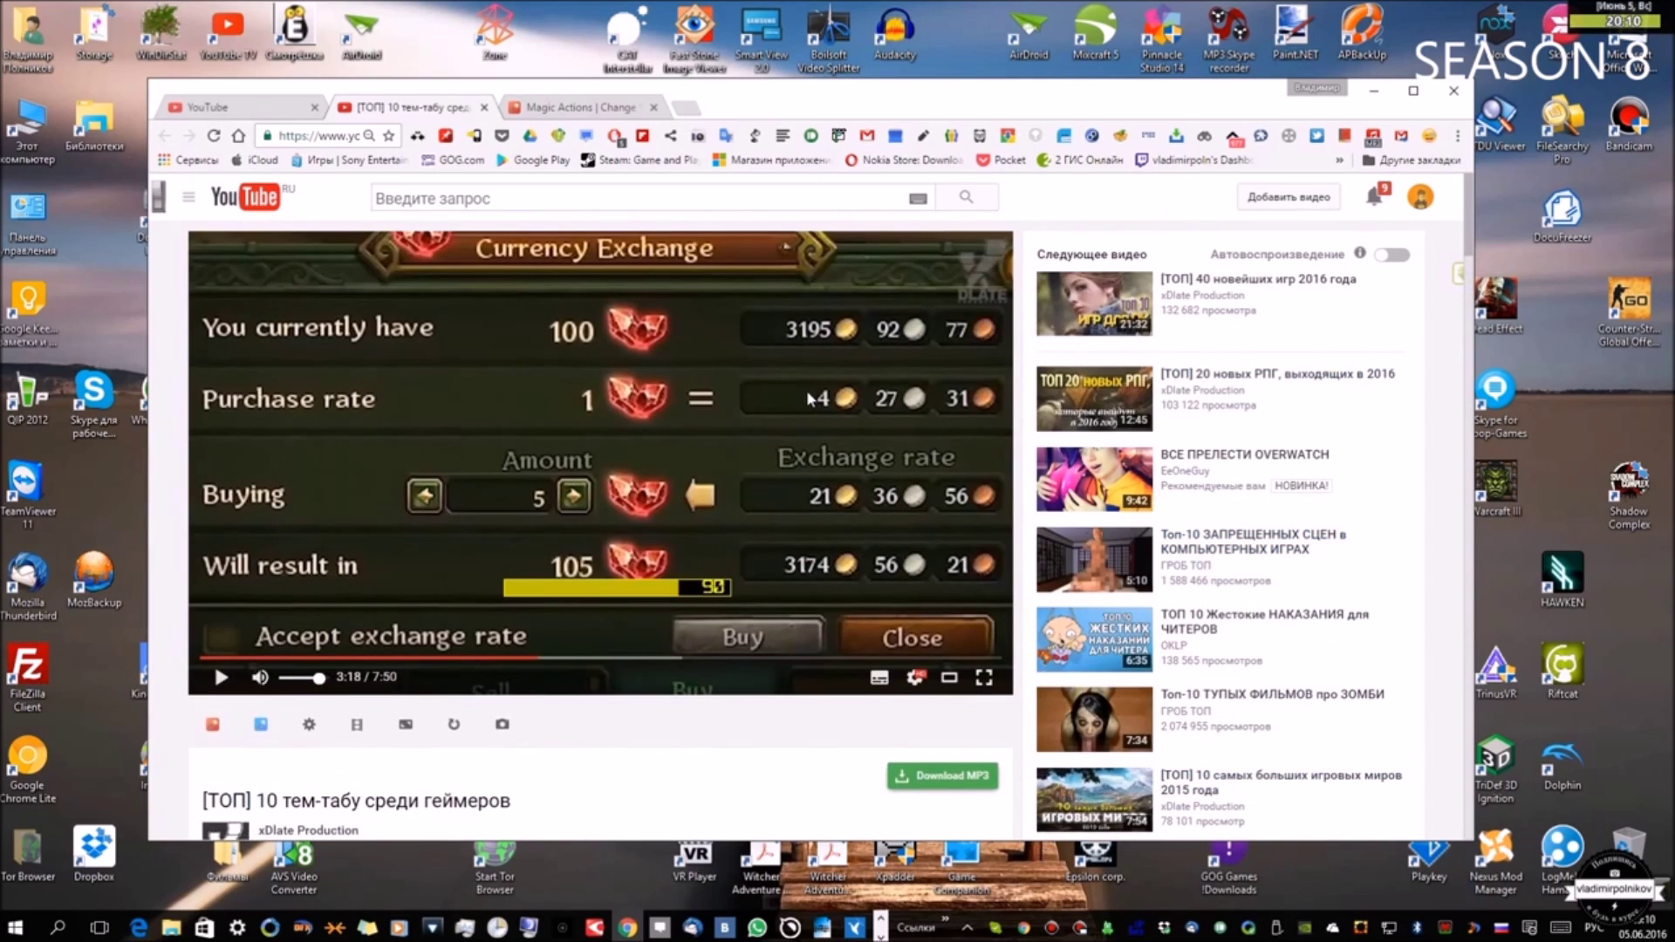
scroll(806, 390, "down", 5)
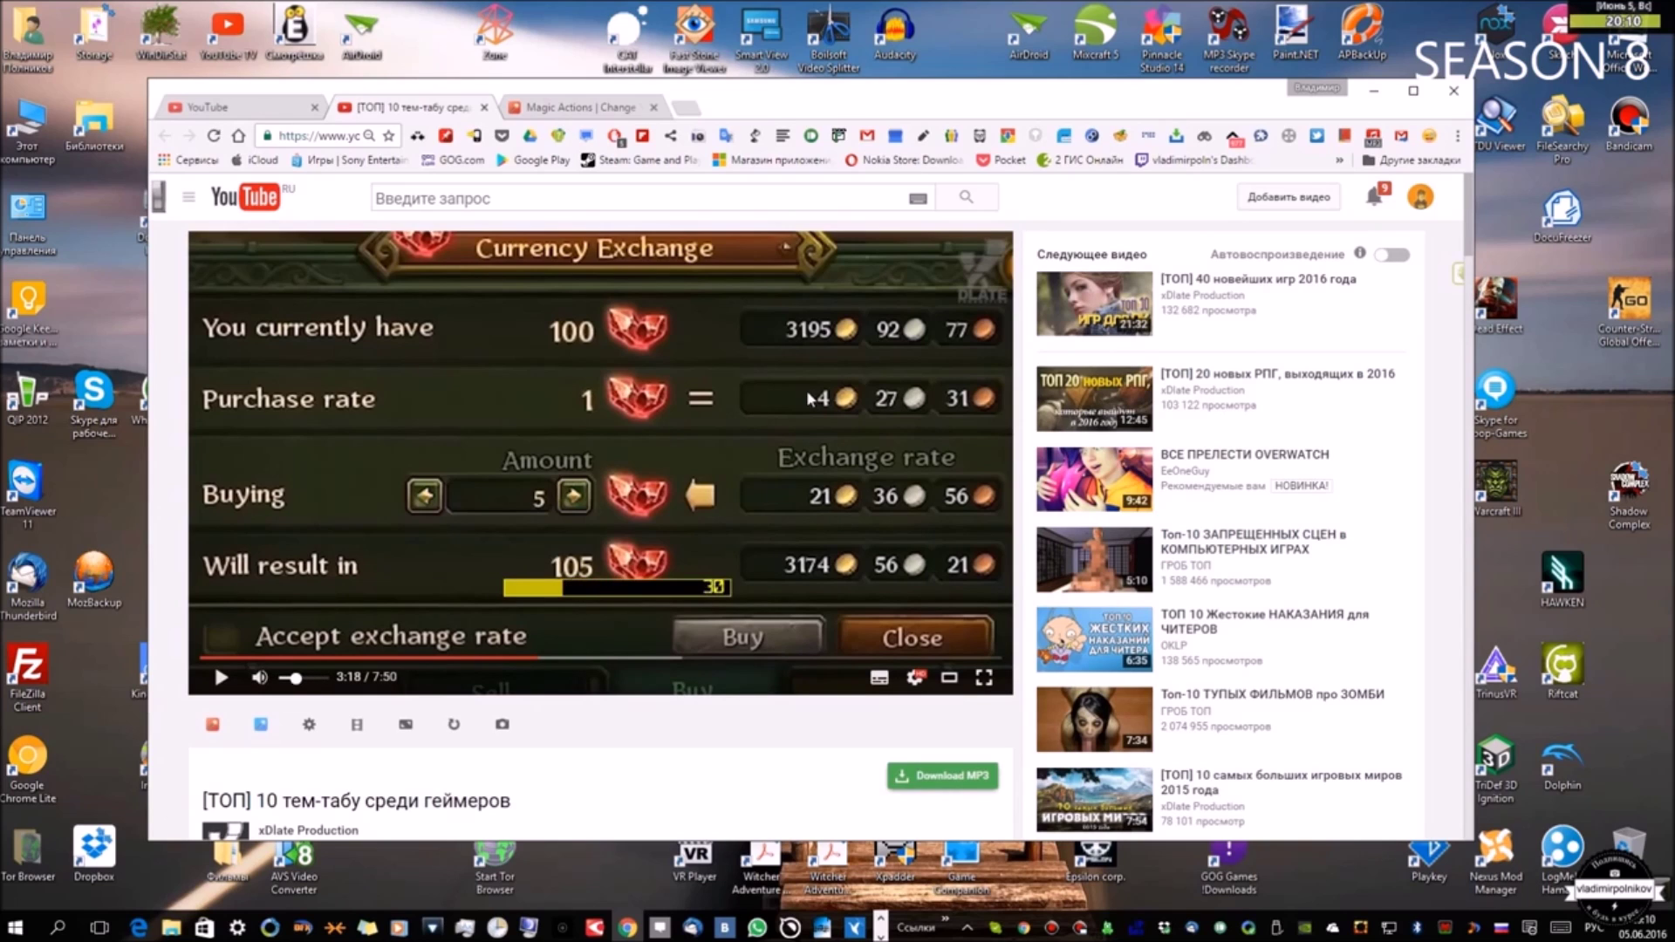
scroll(498, 926, "up", 5)
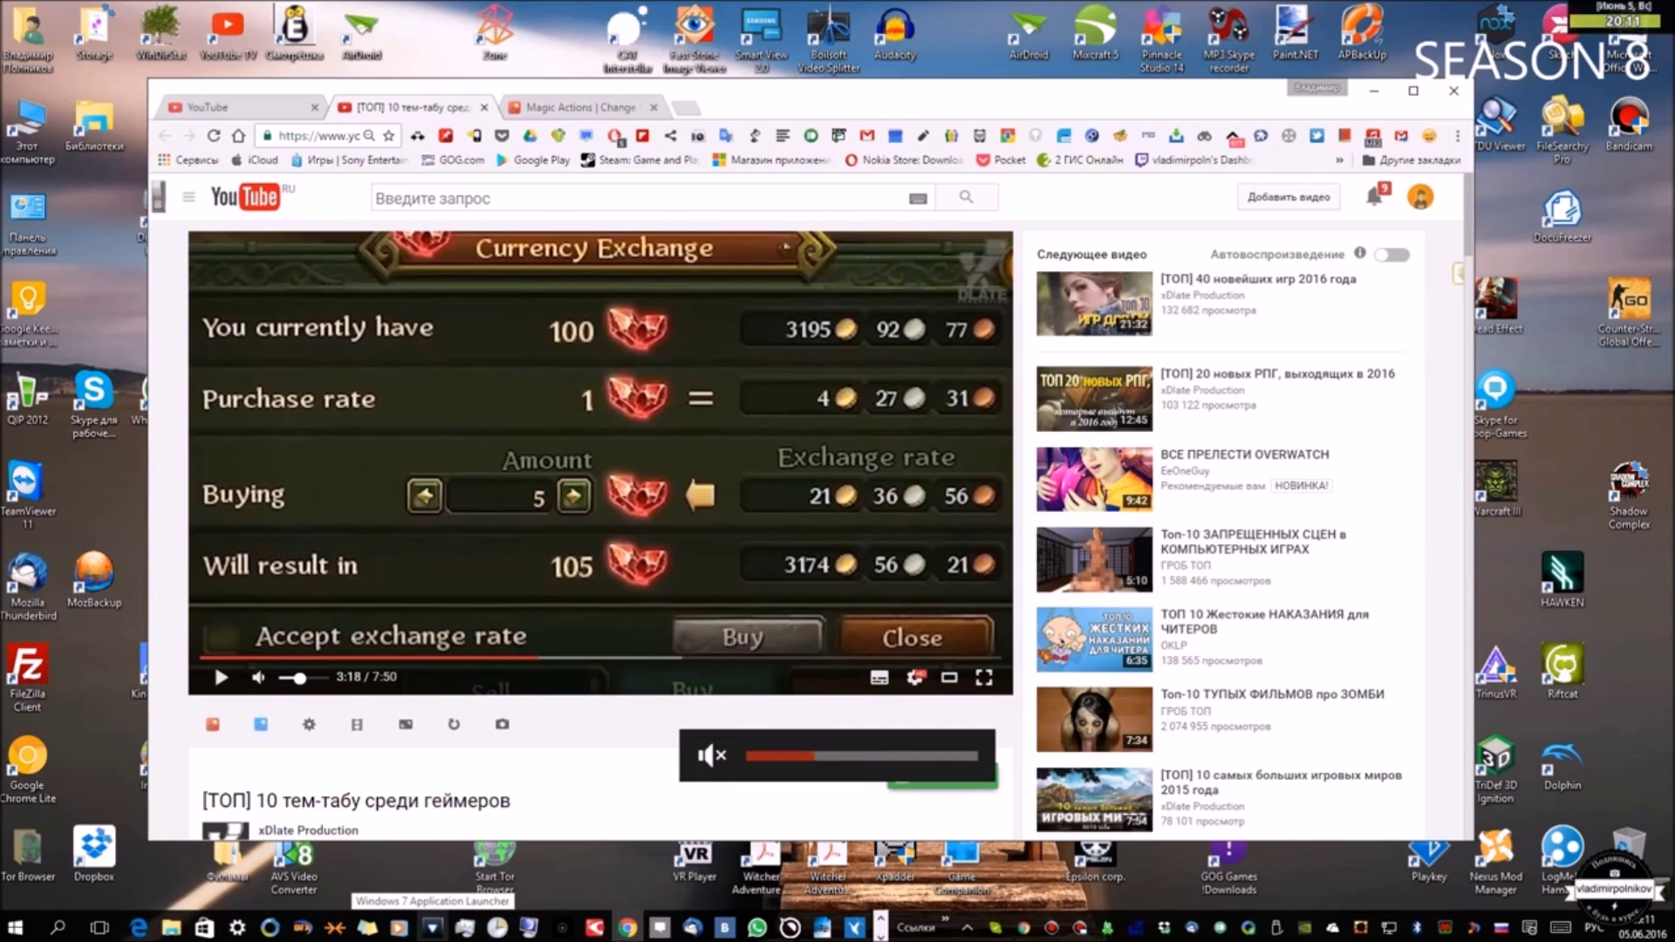
scroll(591, 554, "up", 2)
scroll(663, 506, "down", 1)
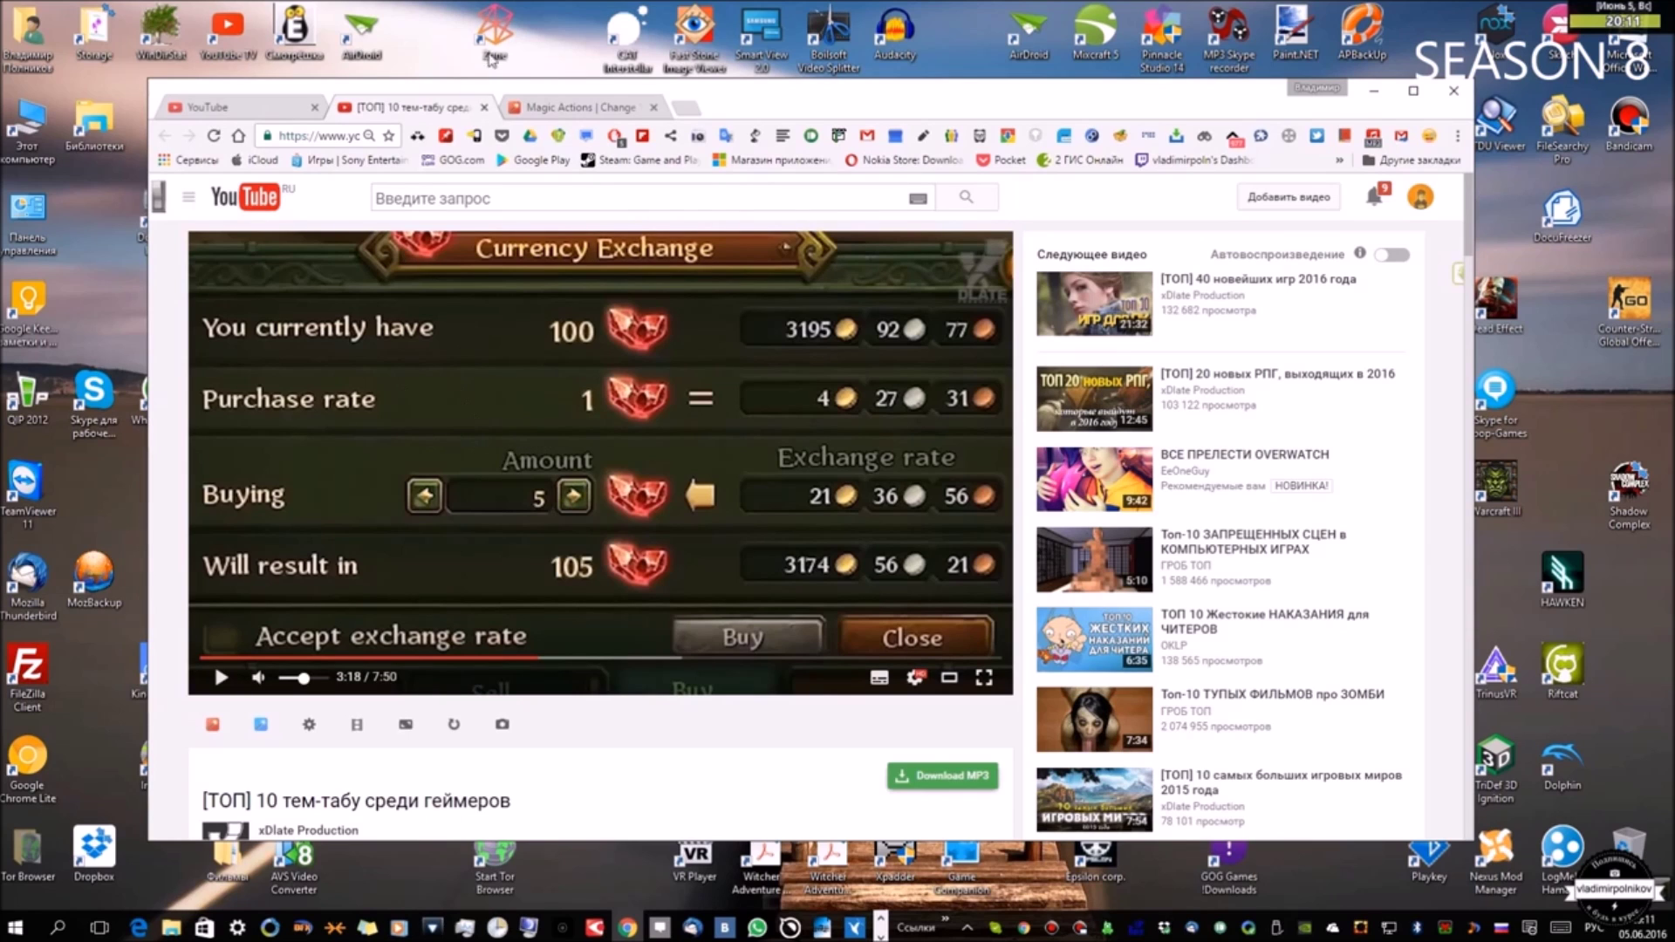
Step: Close the video and Magic Actions settings pages, and briefly open the first recommended video in the floating player
left_click(484, 107)
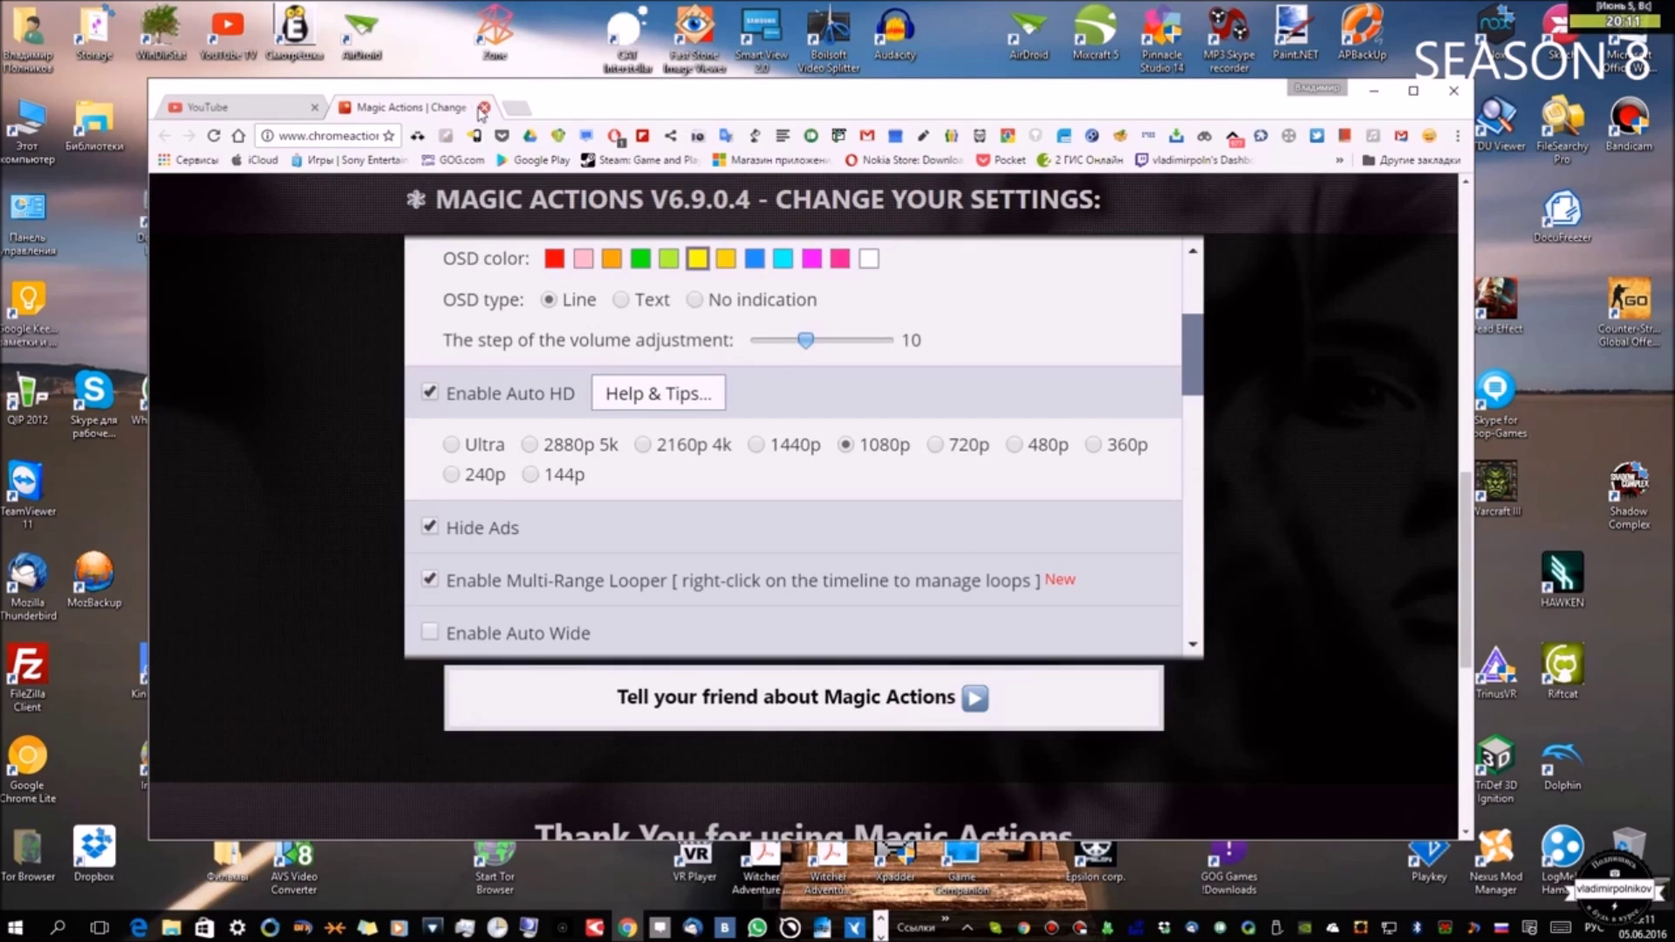
left_click(482, 108)
left_click(602, 337)
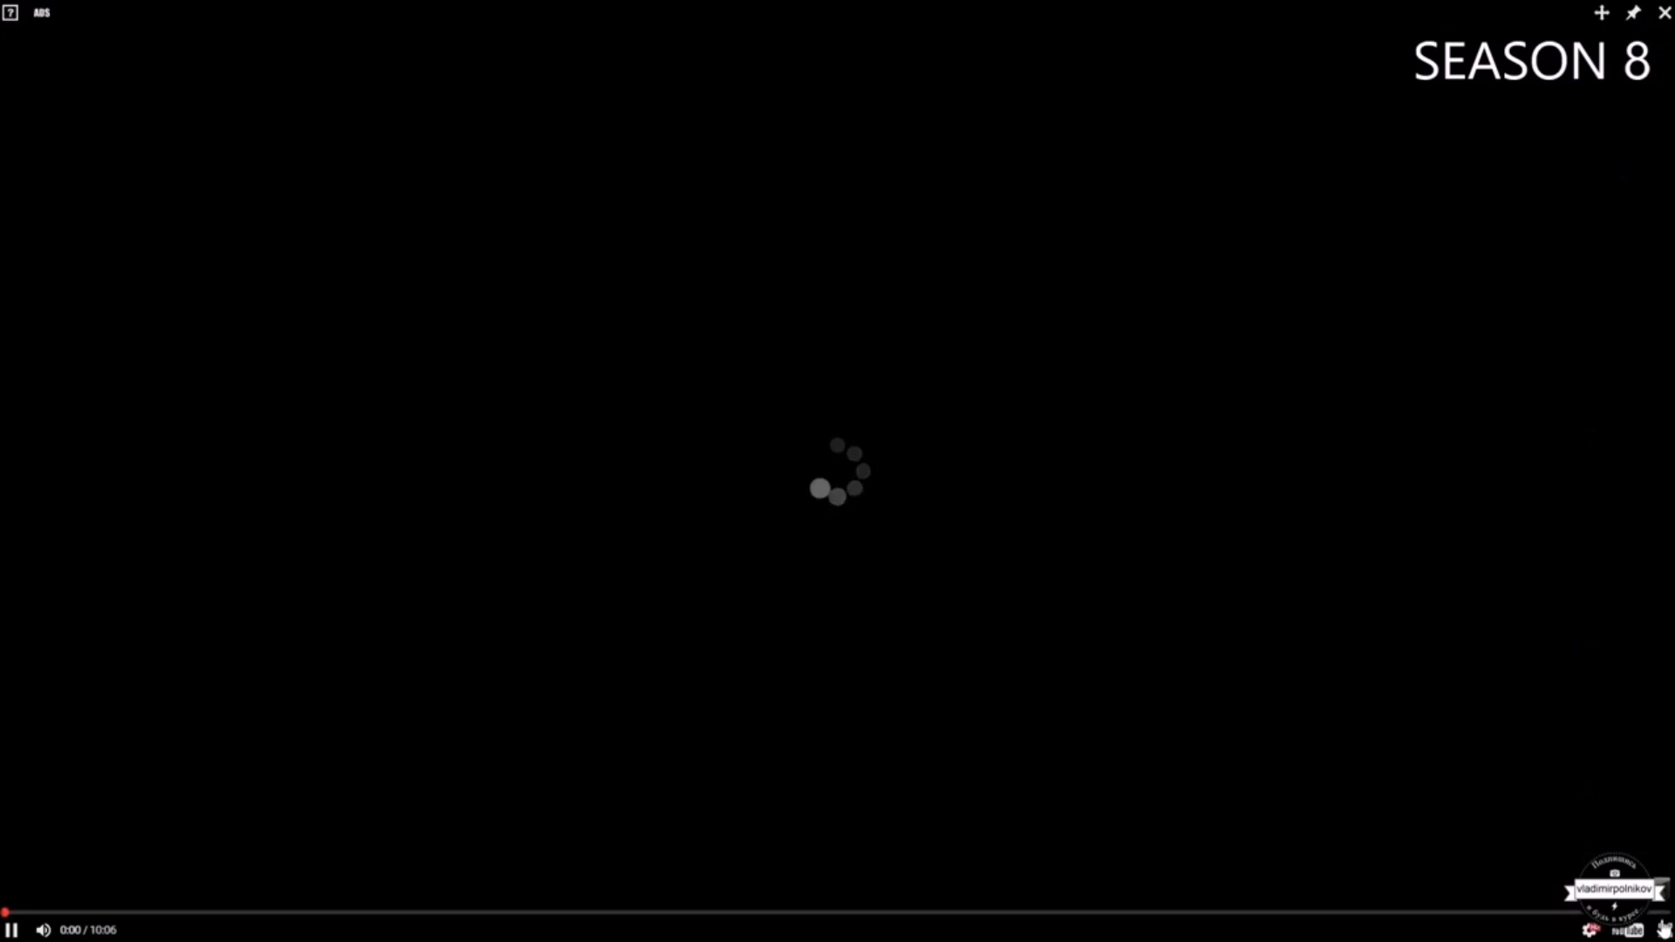
left_click(1664, 929)
left_click(1464, 147)
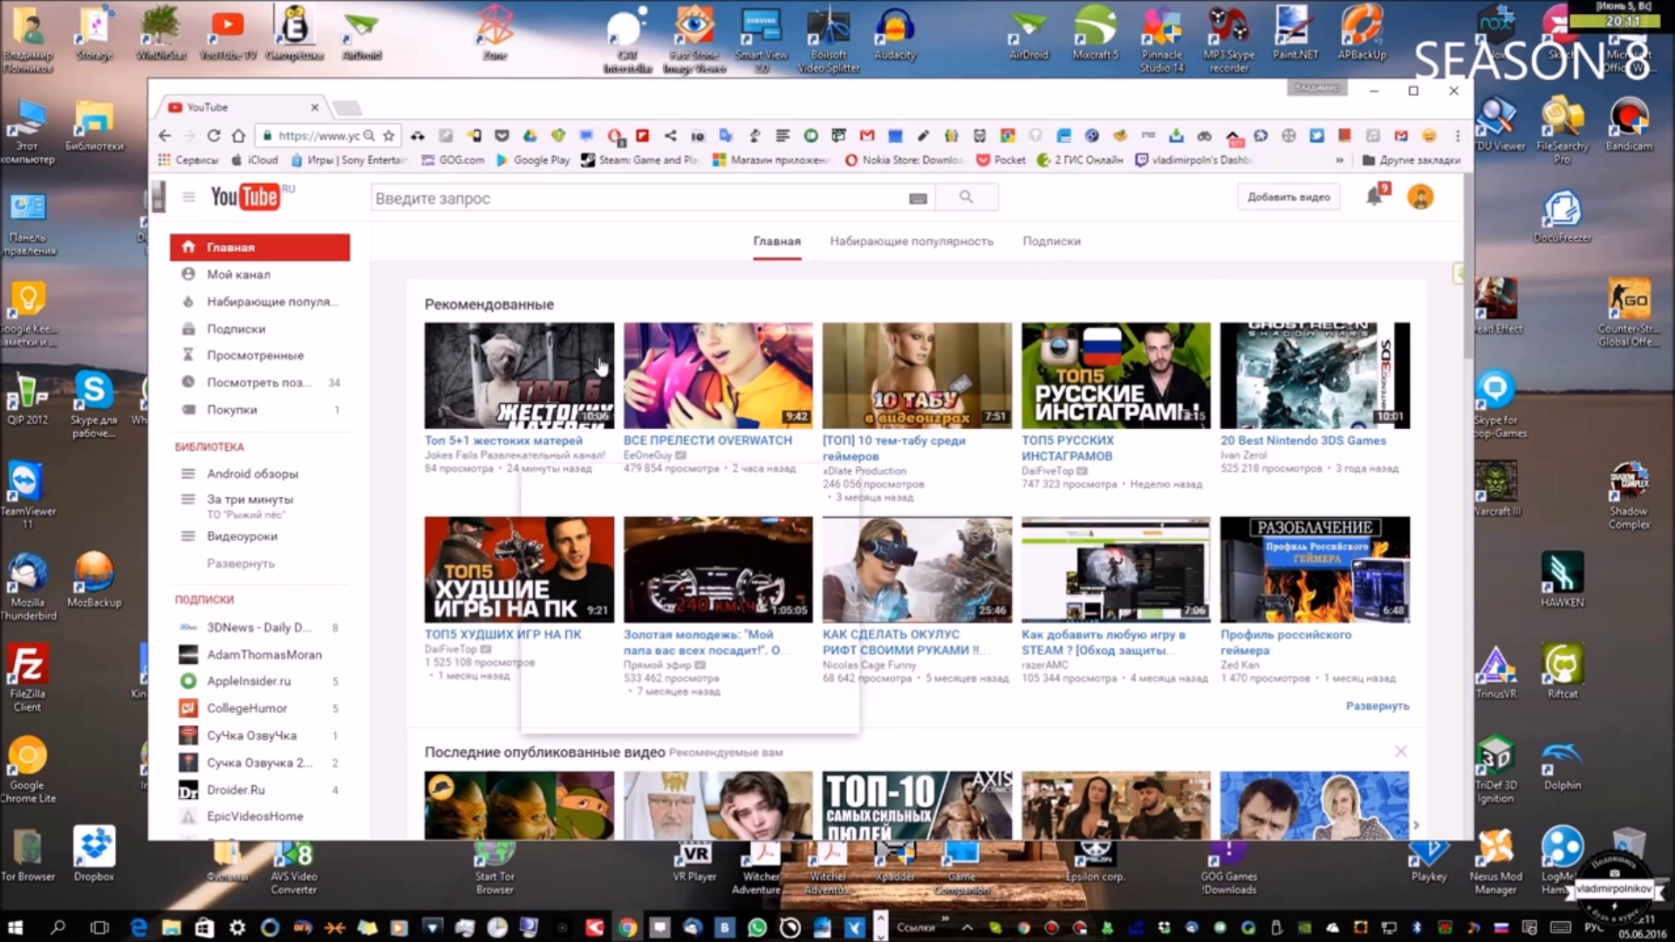
Step: Launch the Floating for YouTube app from Chrome's apps page in a new tab
left_click(347, 109)
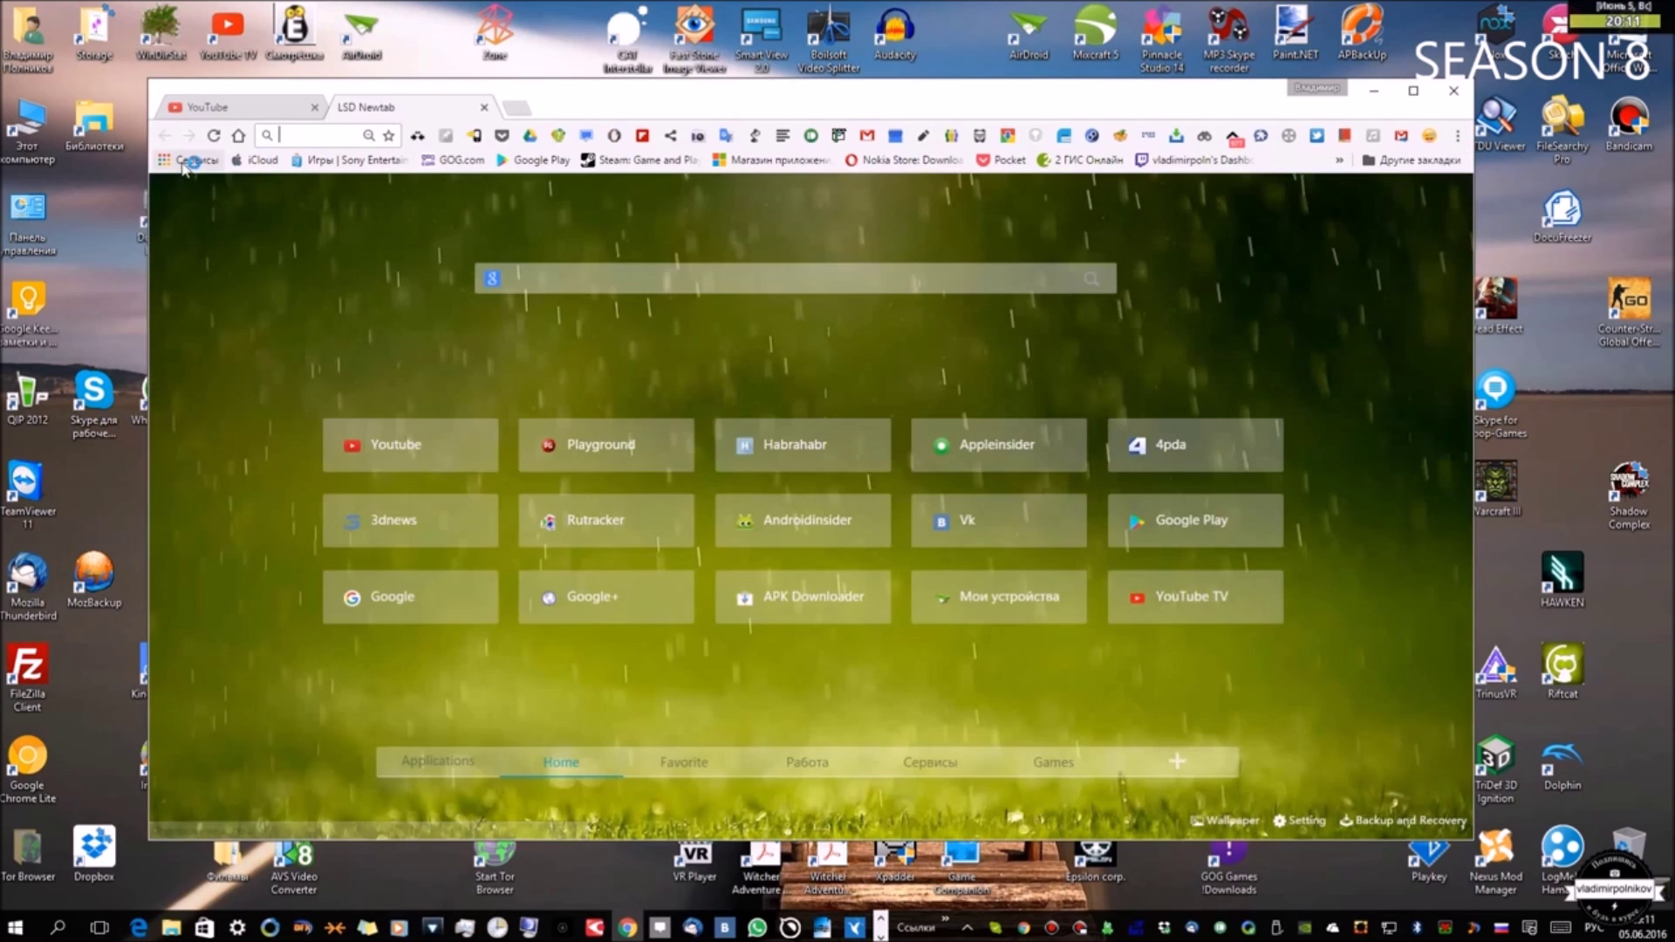
left_click(187, 160)
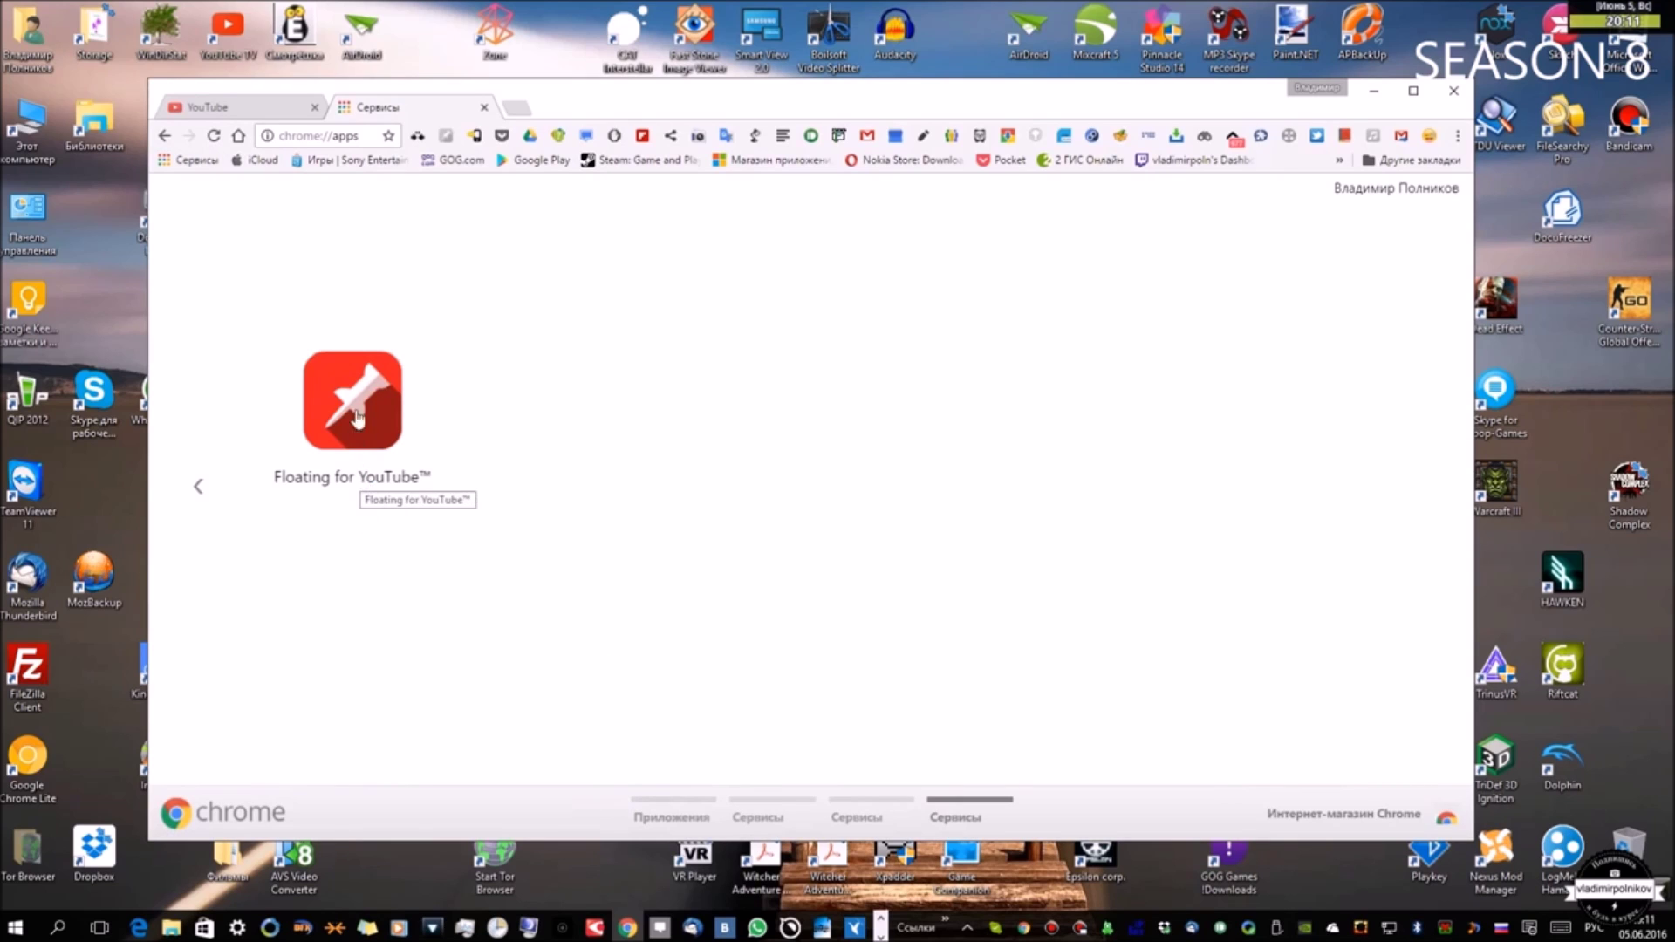
left_click(356, 417)
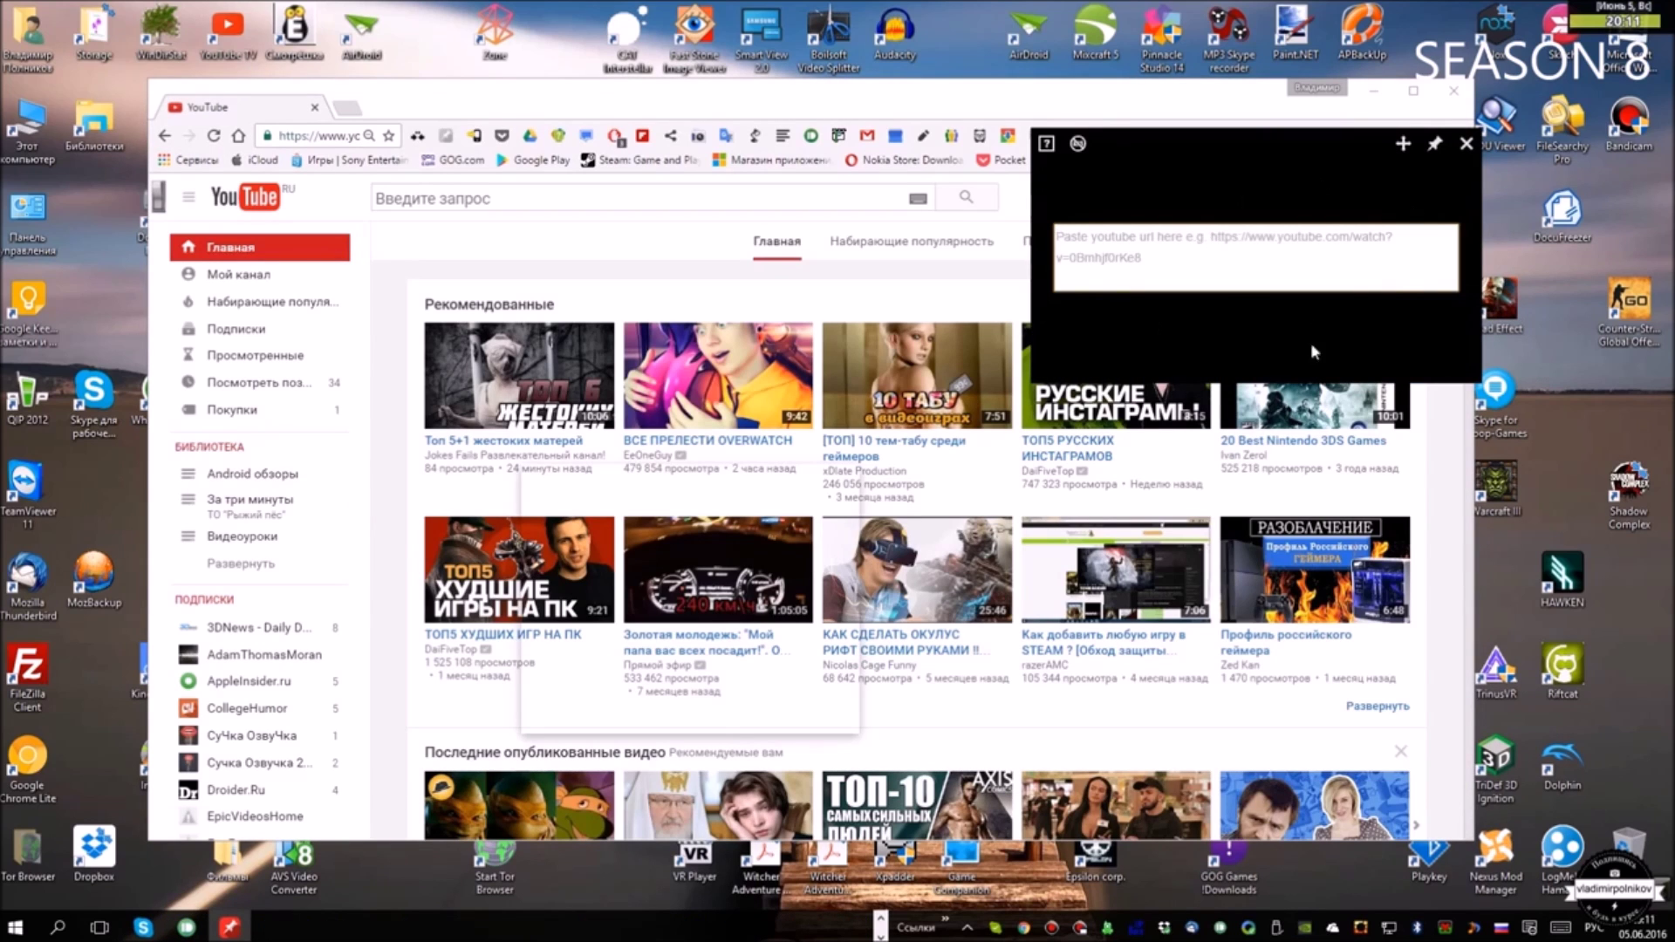
Step: Check the options of the Floating for YouTube extension and close its empty floating player
mouse_move(602, 339)
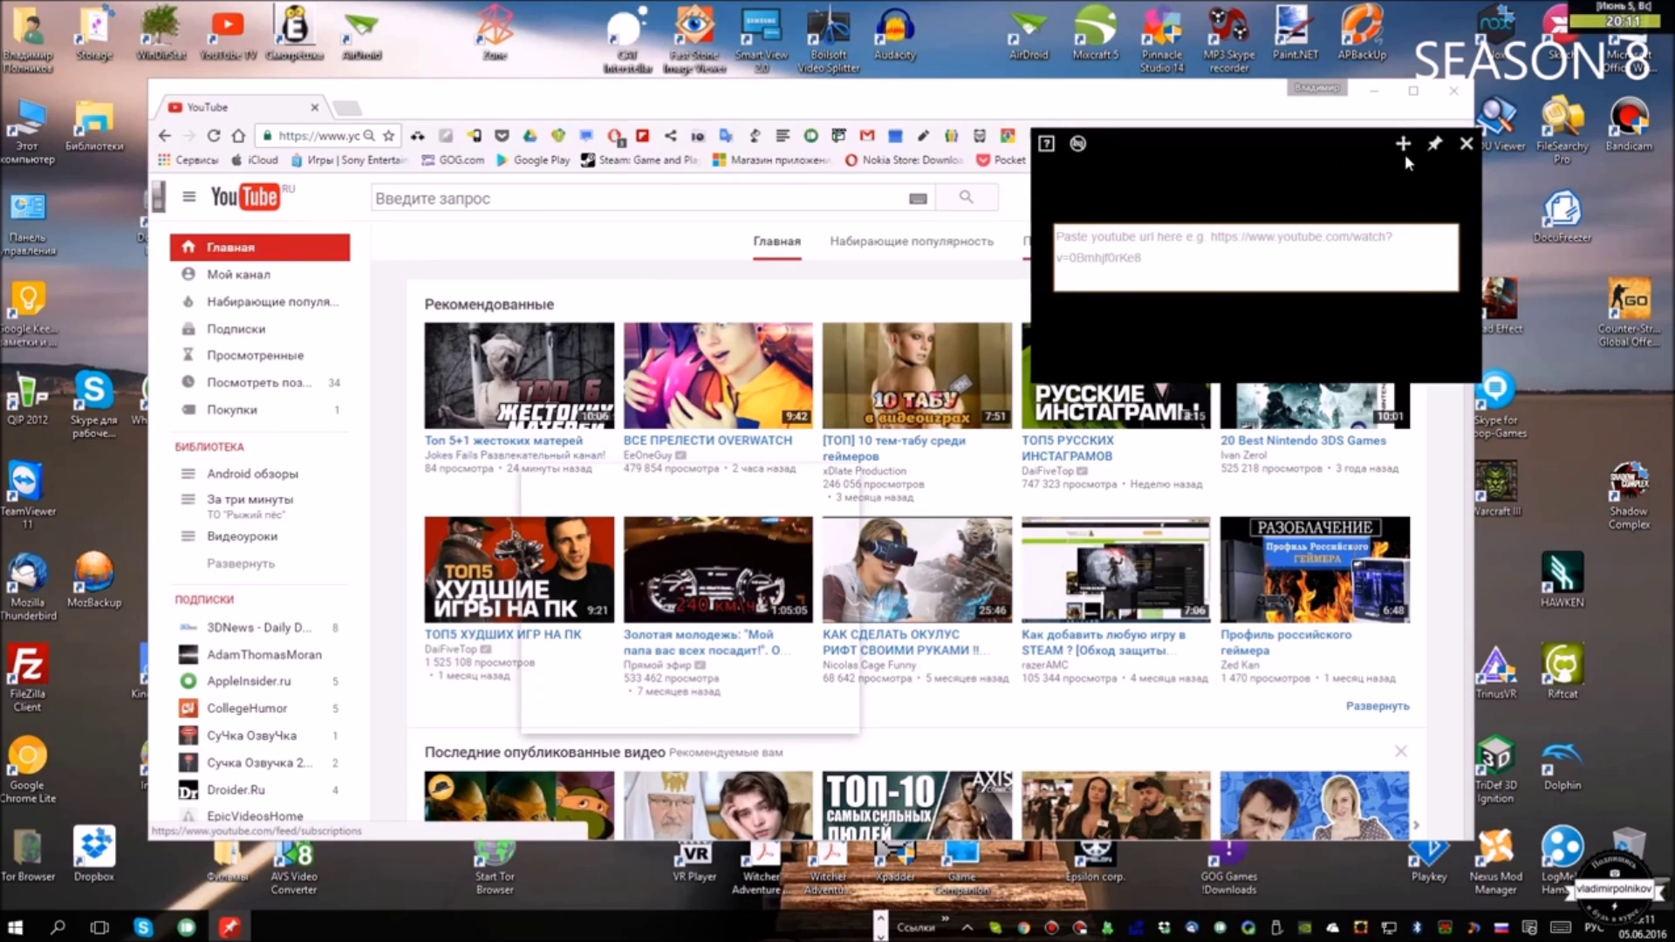
mouse_move(542, 381)
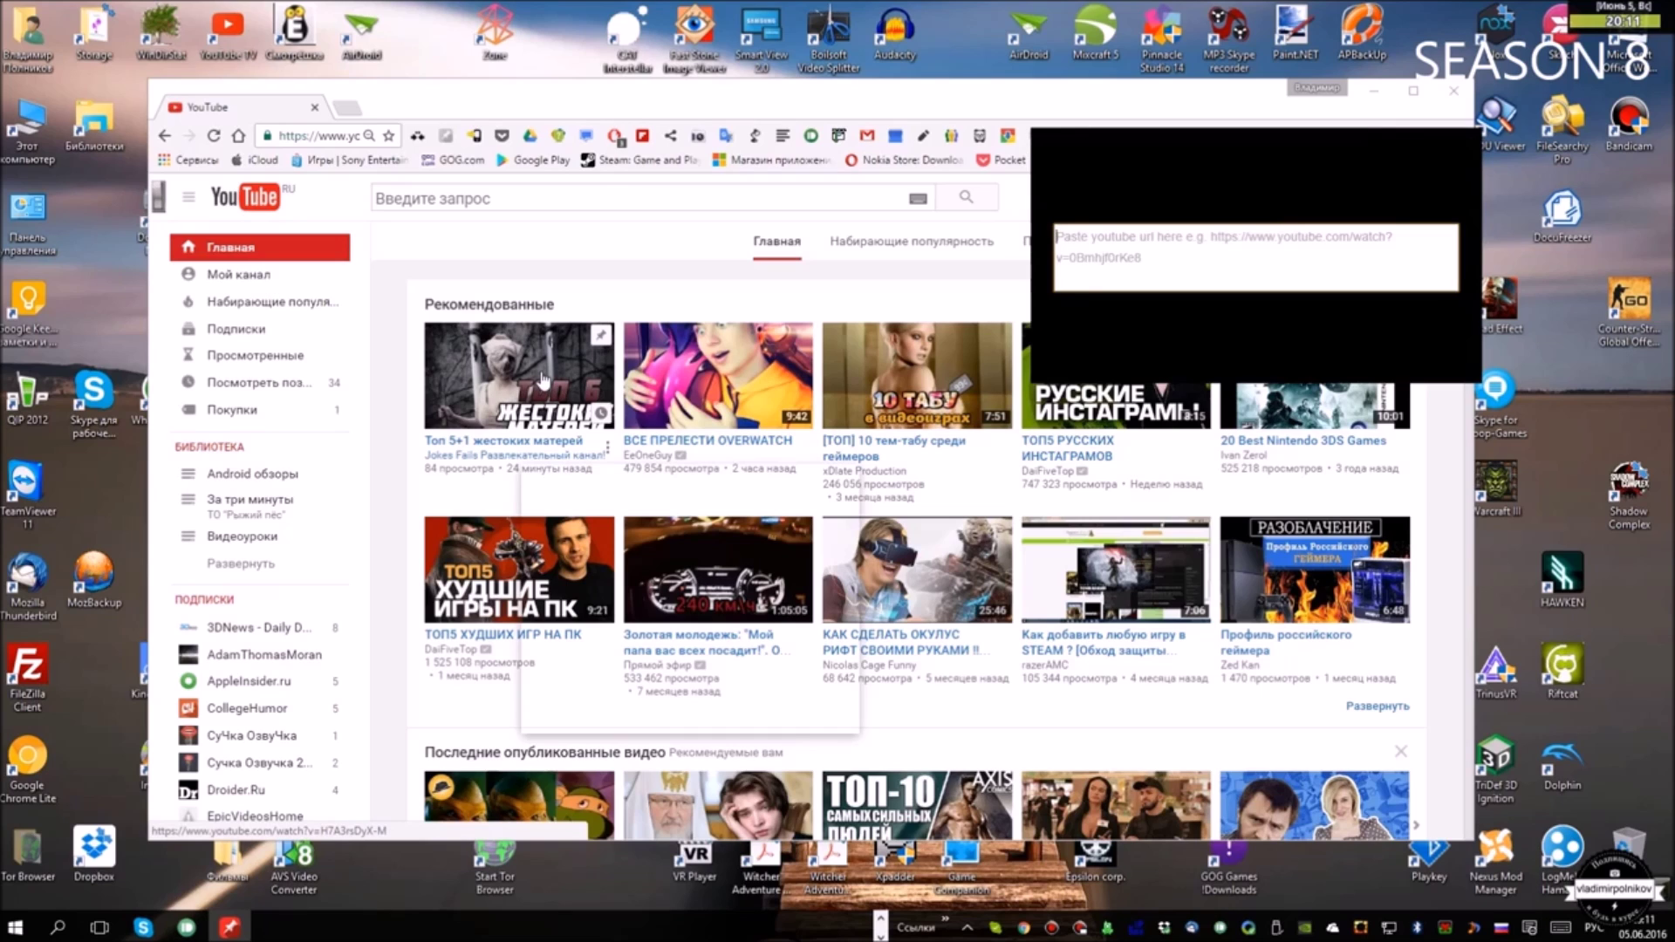
right_click(446, 137)
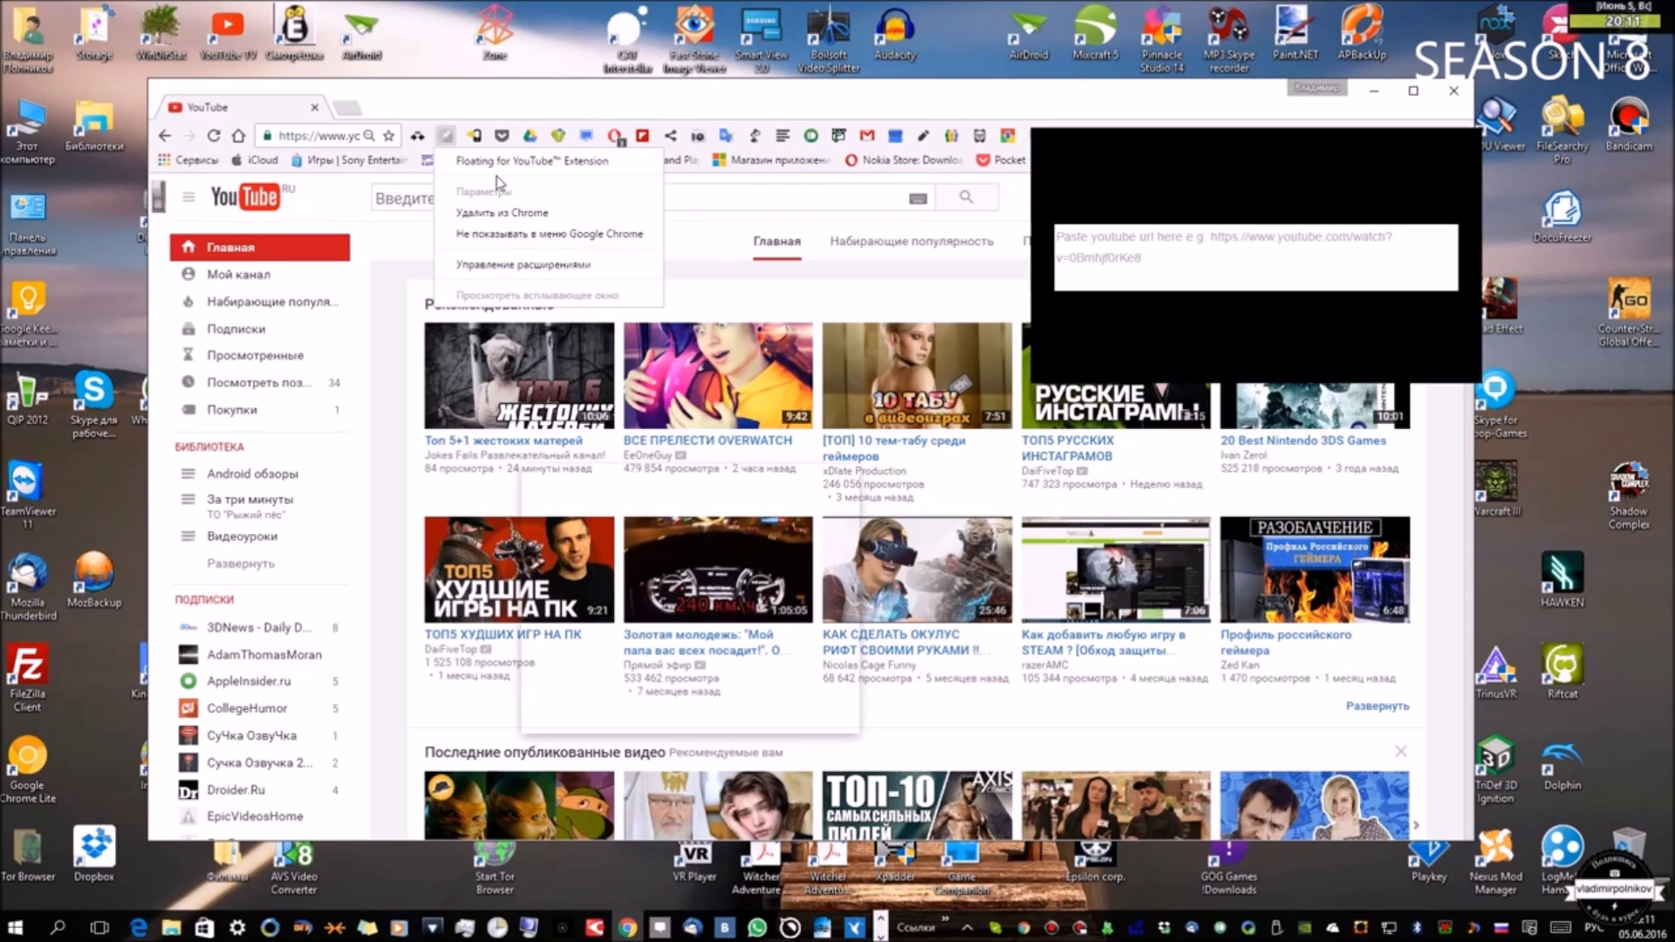
left_click(569, 102)
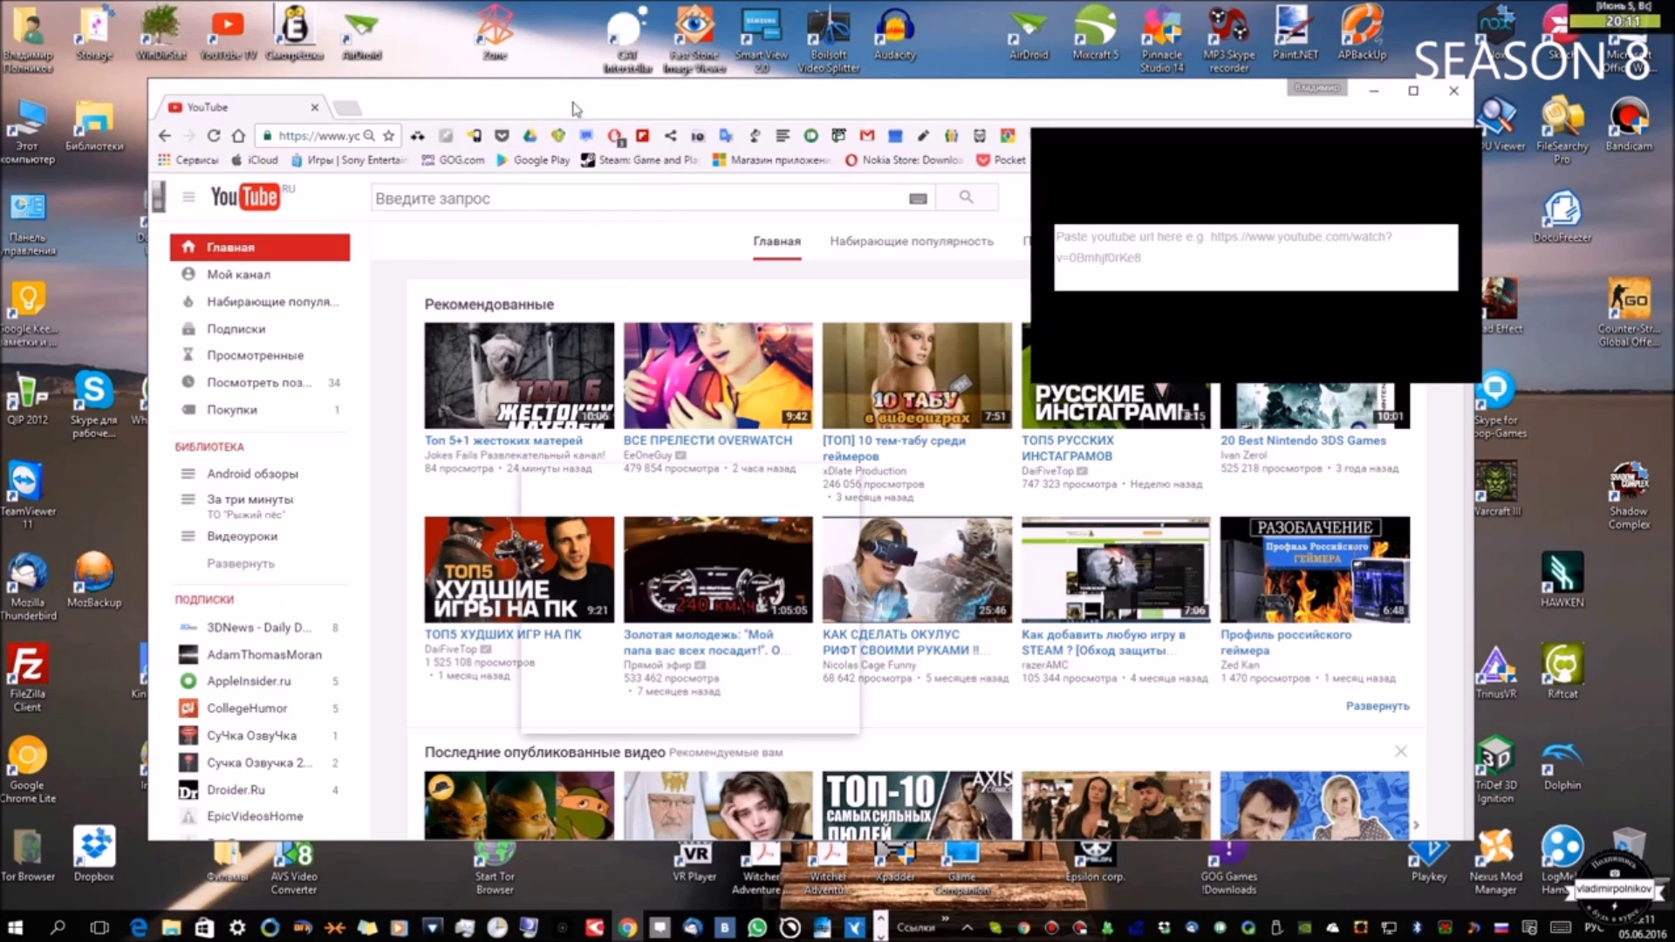
left_click(1466, 146)
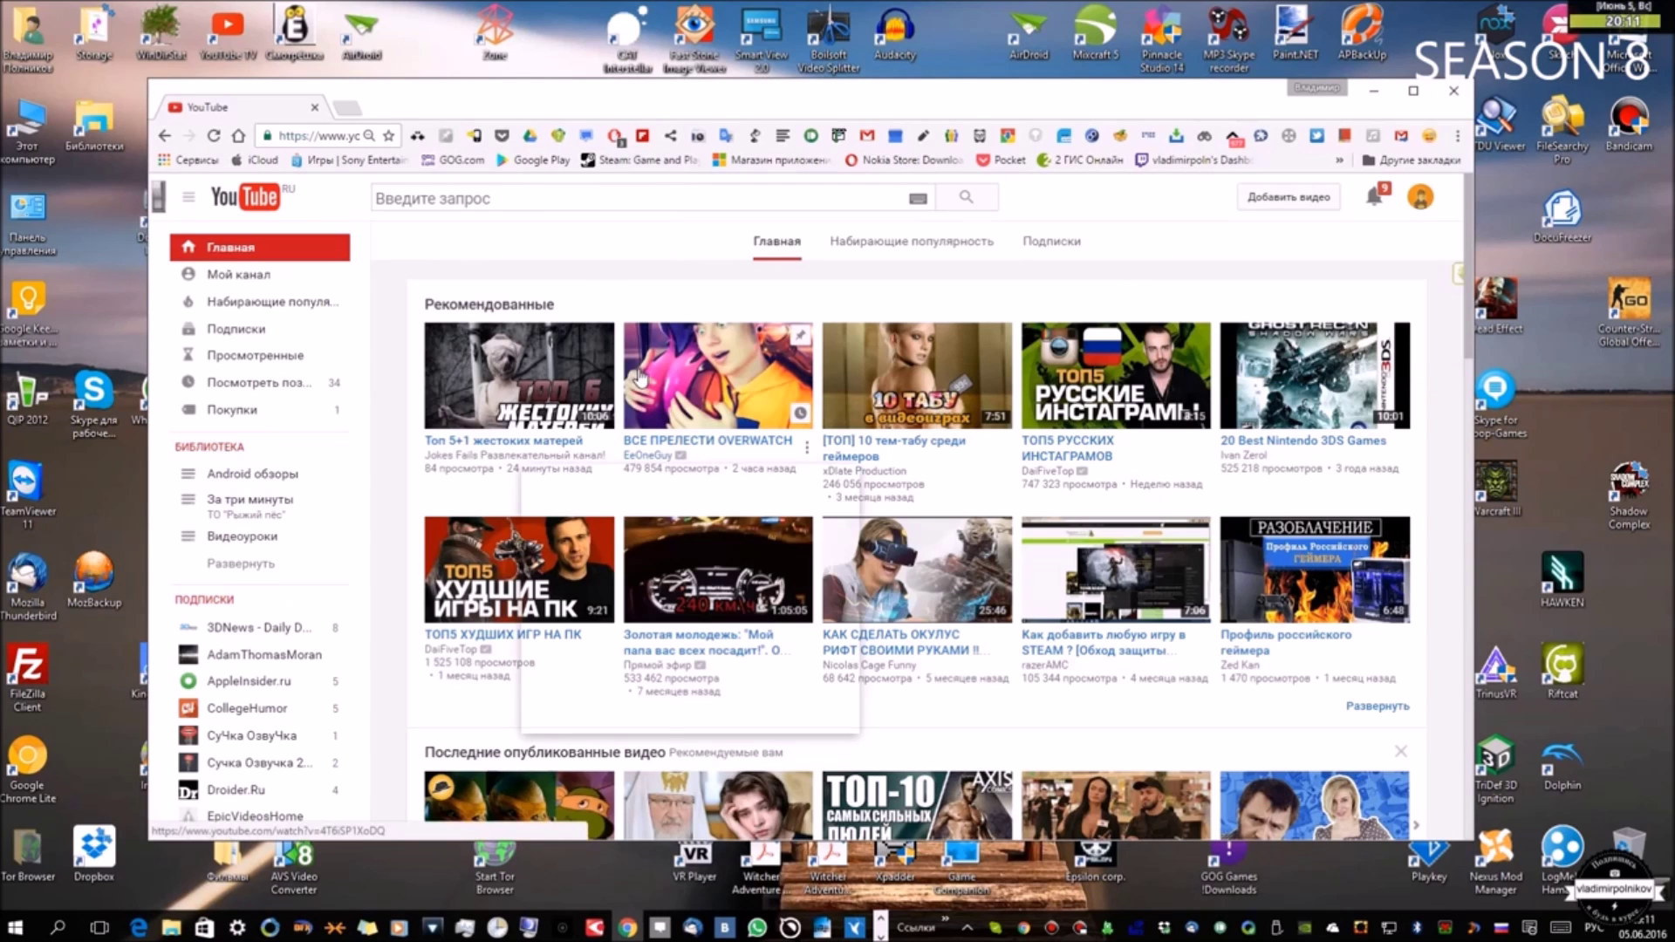
Step: Open the first two recommended YouTube videos in new tabs and switch to the first one
right_click(571, 388)
left_click(666, 274)
right_click(688, 384)
left_click(776, 274)
left_click(397, 108)
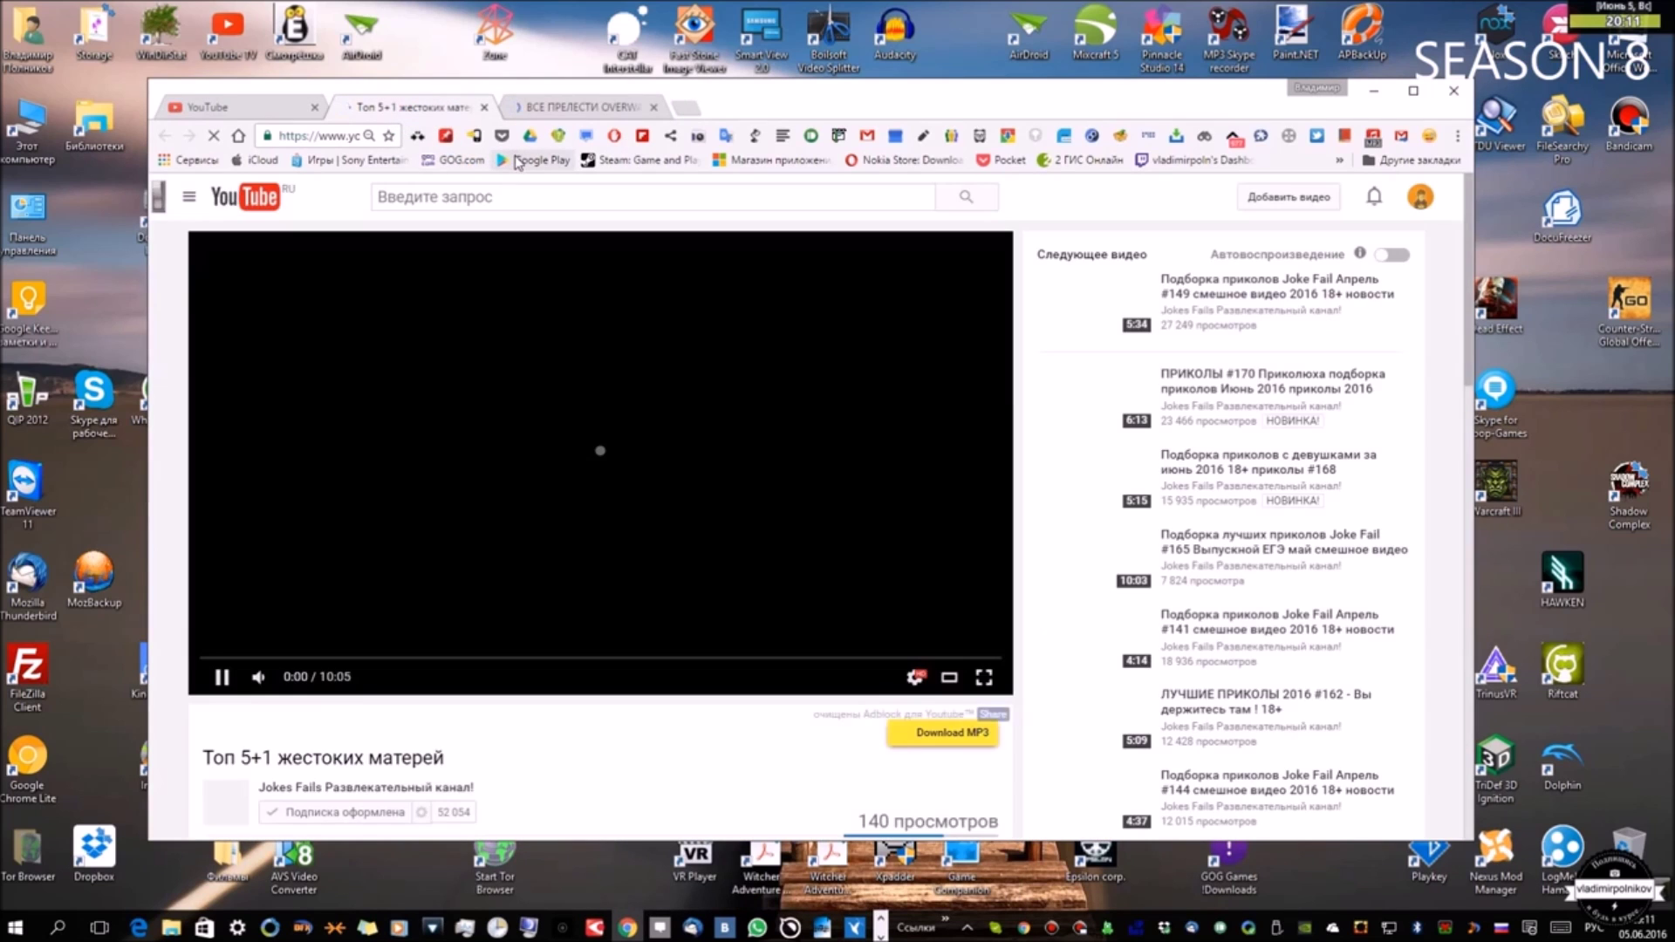
Step: Show the first video in cinema mode, return it to the normal page view, and close the video tabs
left_click(402, 423)
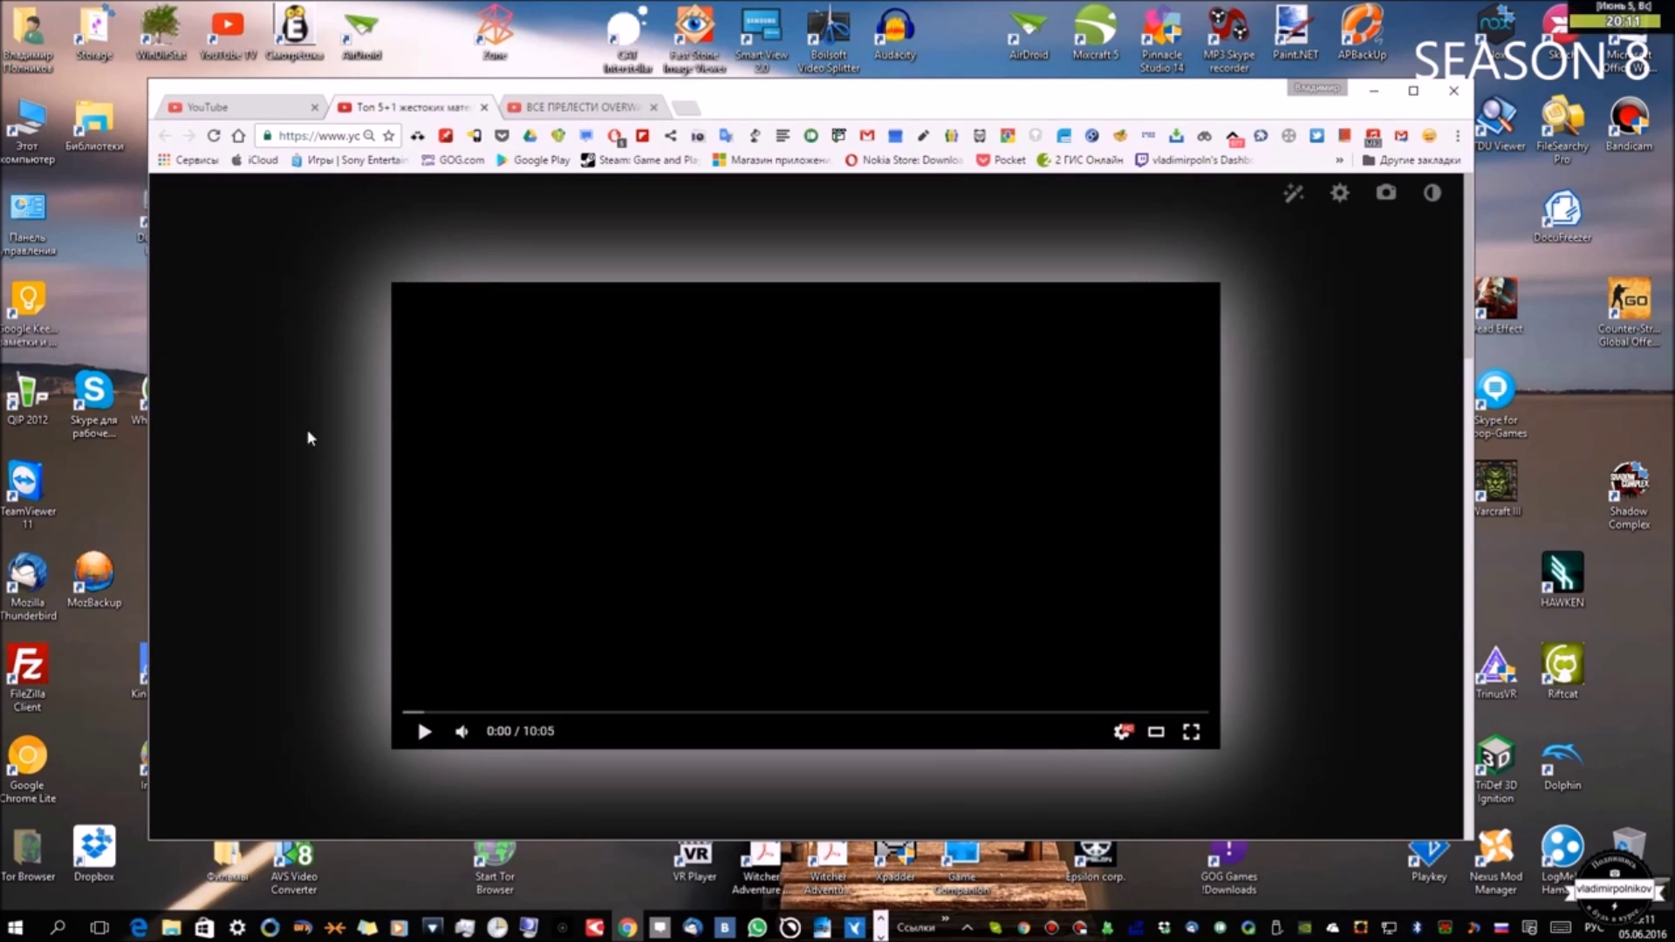
left_click(283, 407)
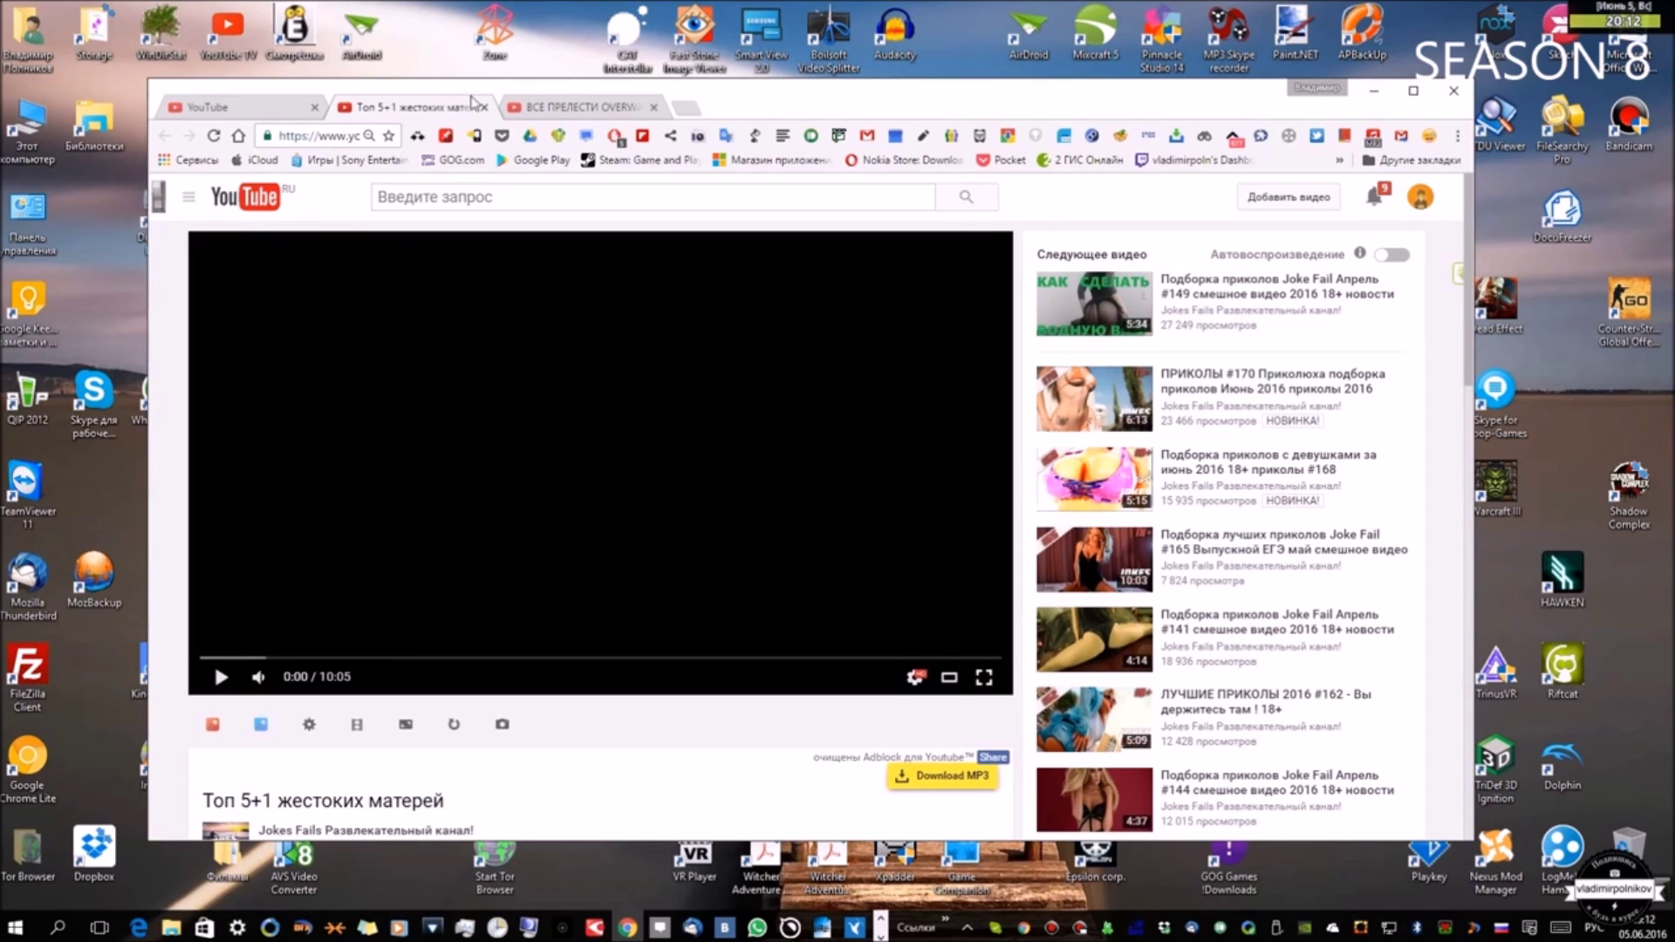
left_click(481, 108)
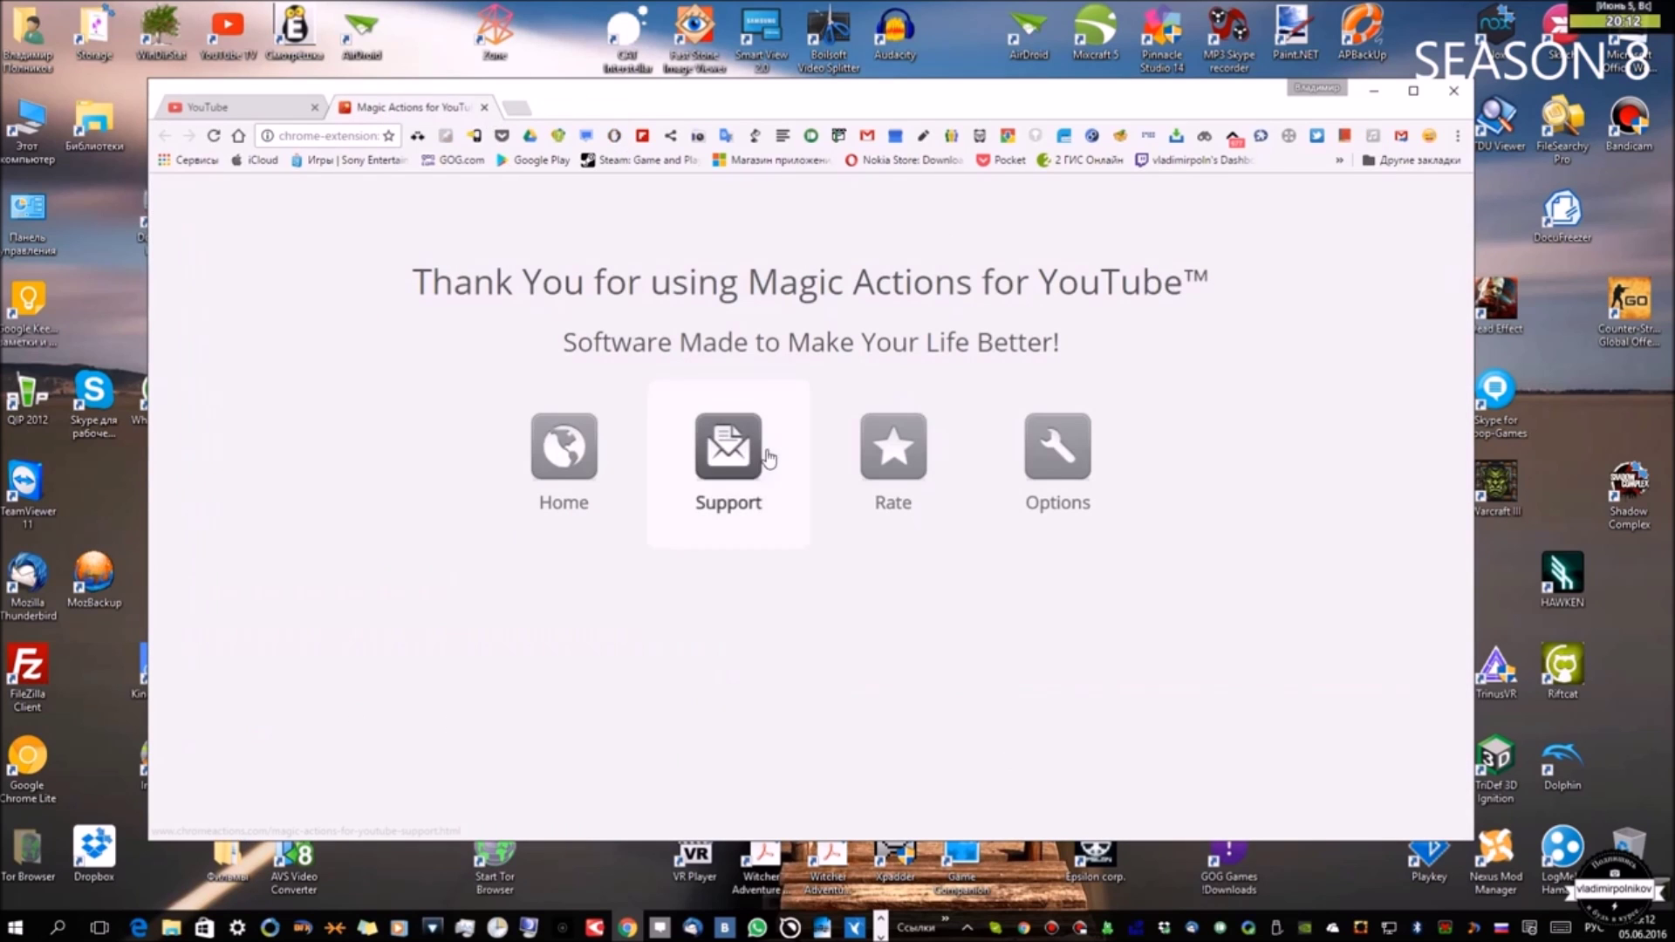
Step: Open the Magic Actions options page and examine the instant volume control and Auto HD settings
left_click(1072, 489)
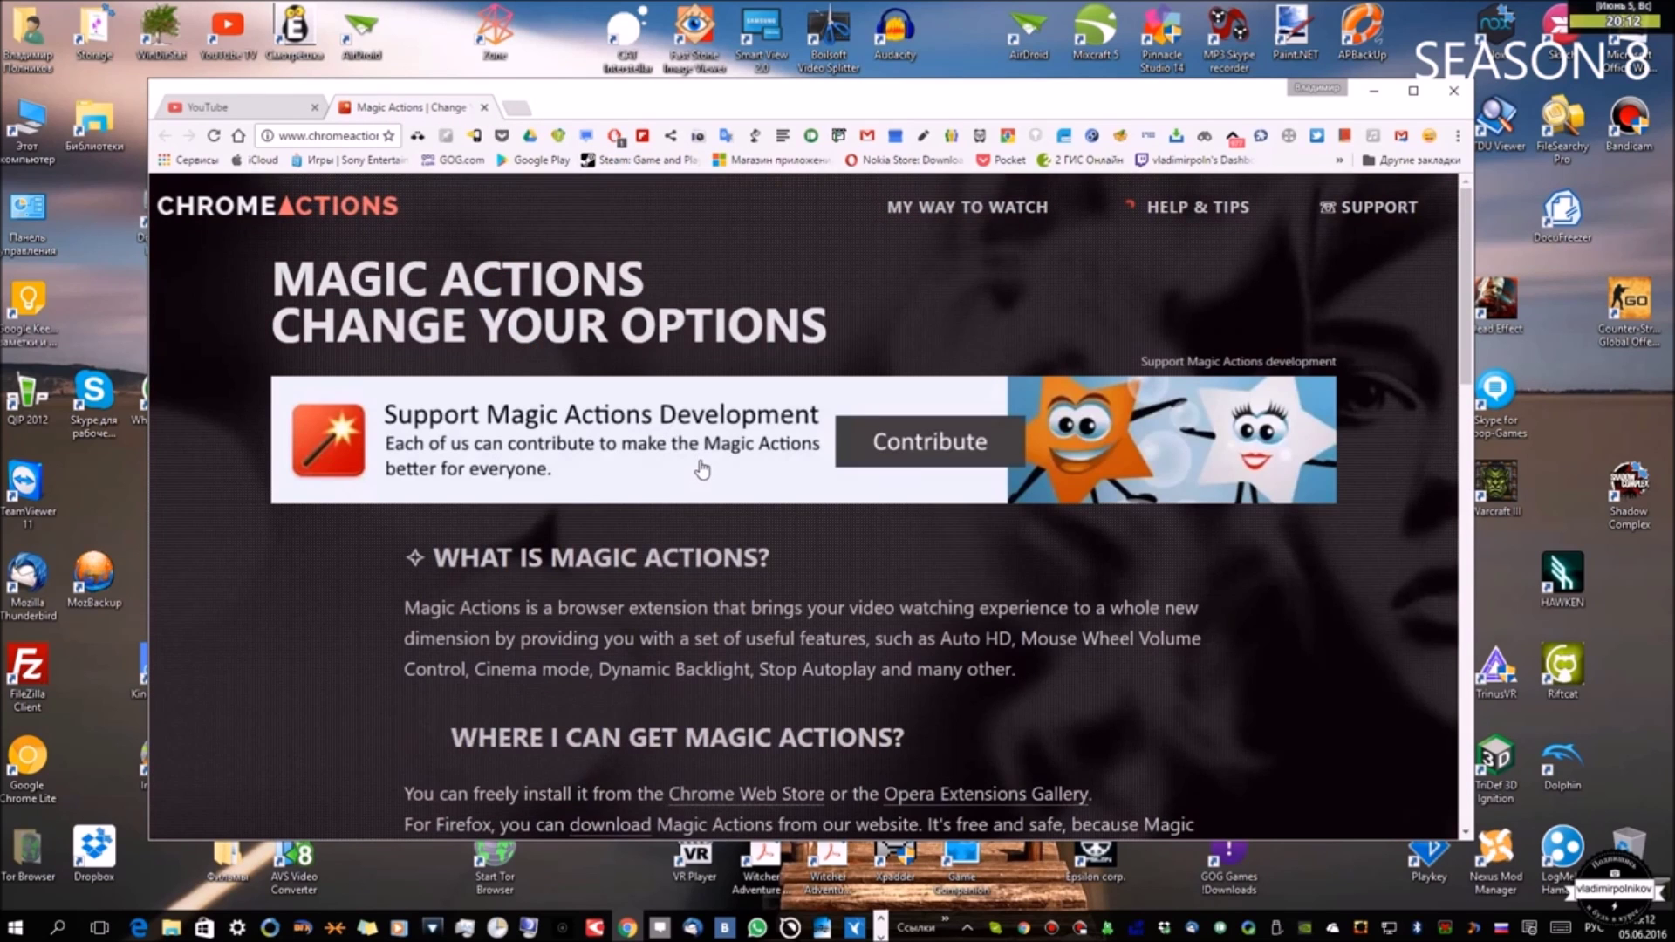
scroll(702, 471, "down", 1)
scroll(701, 460, "down", 5)
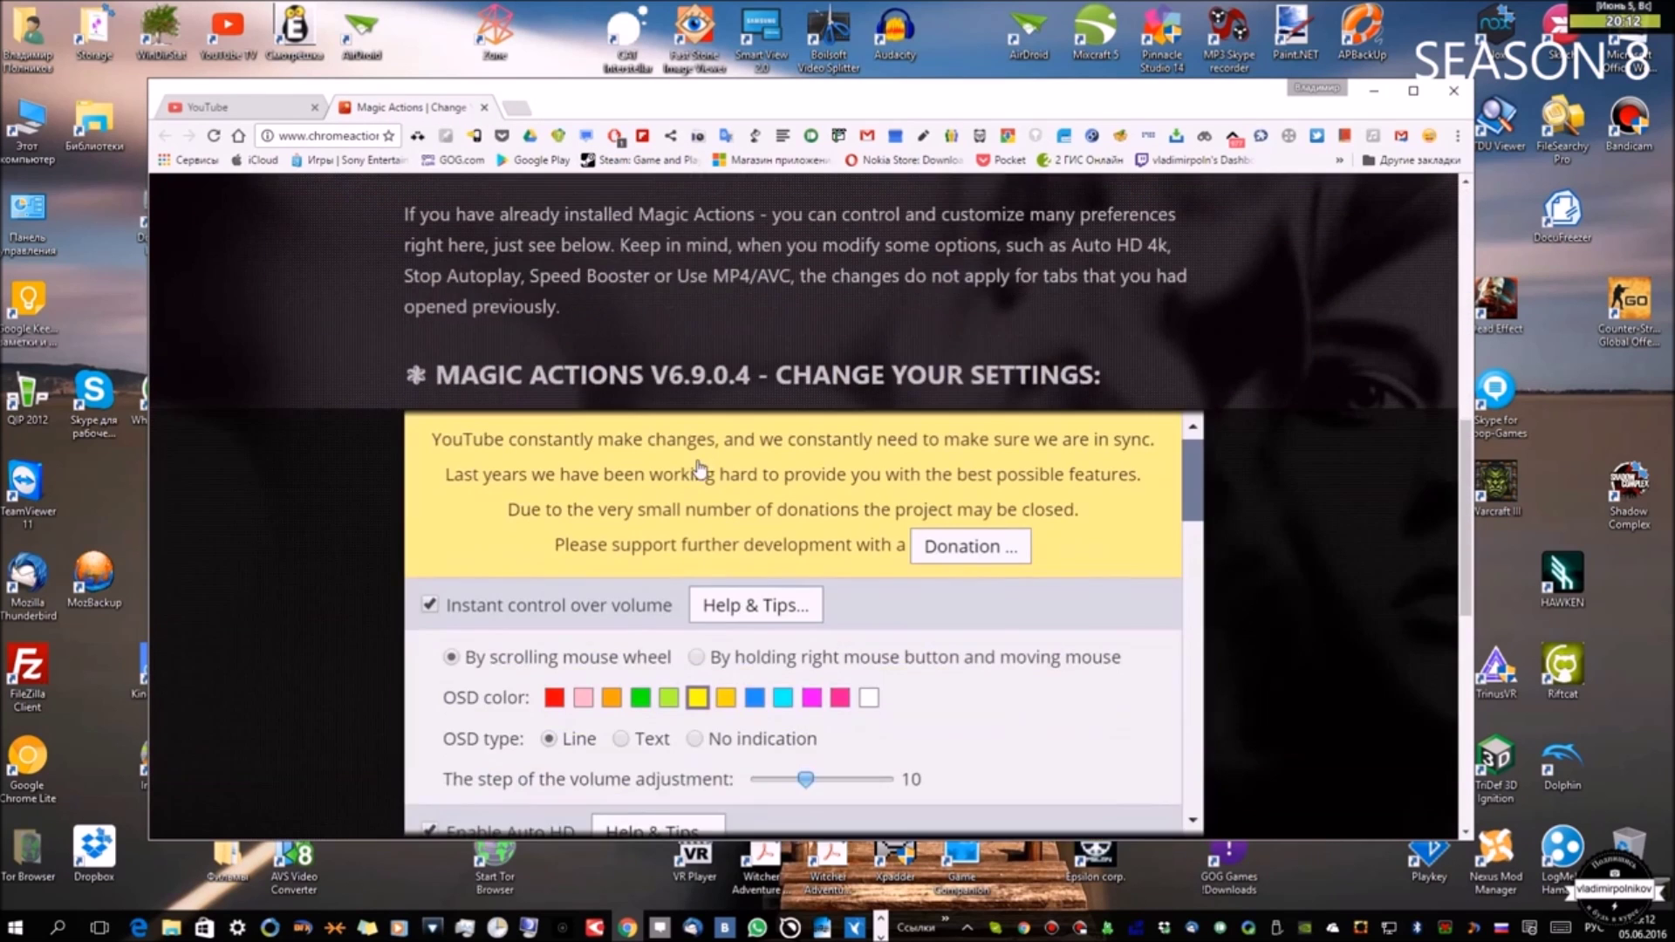
scroll(323, 501, "down", 2)
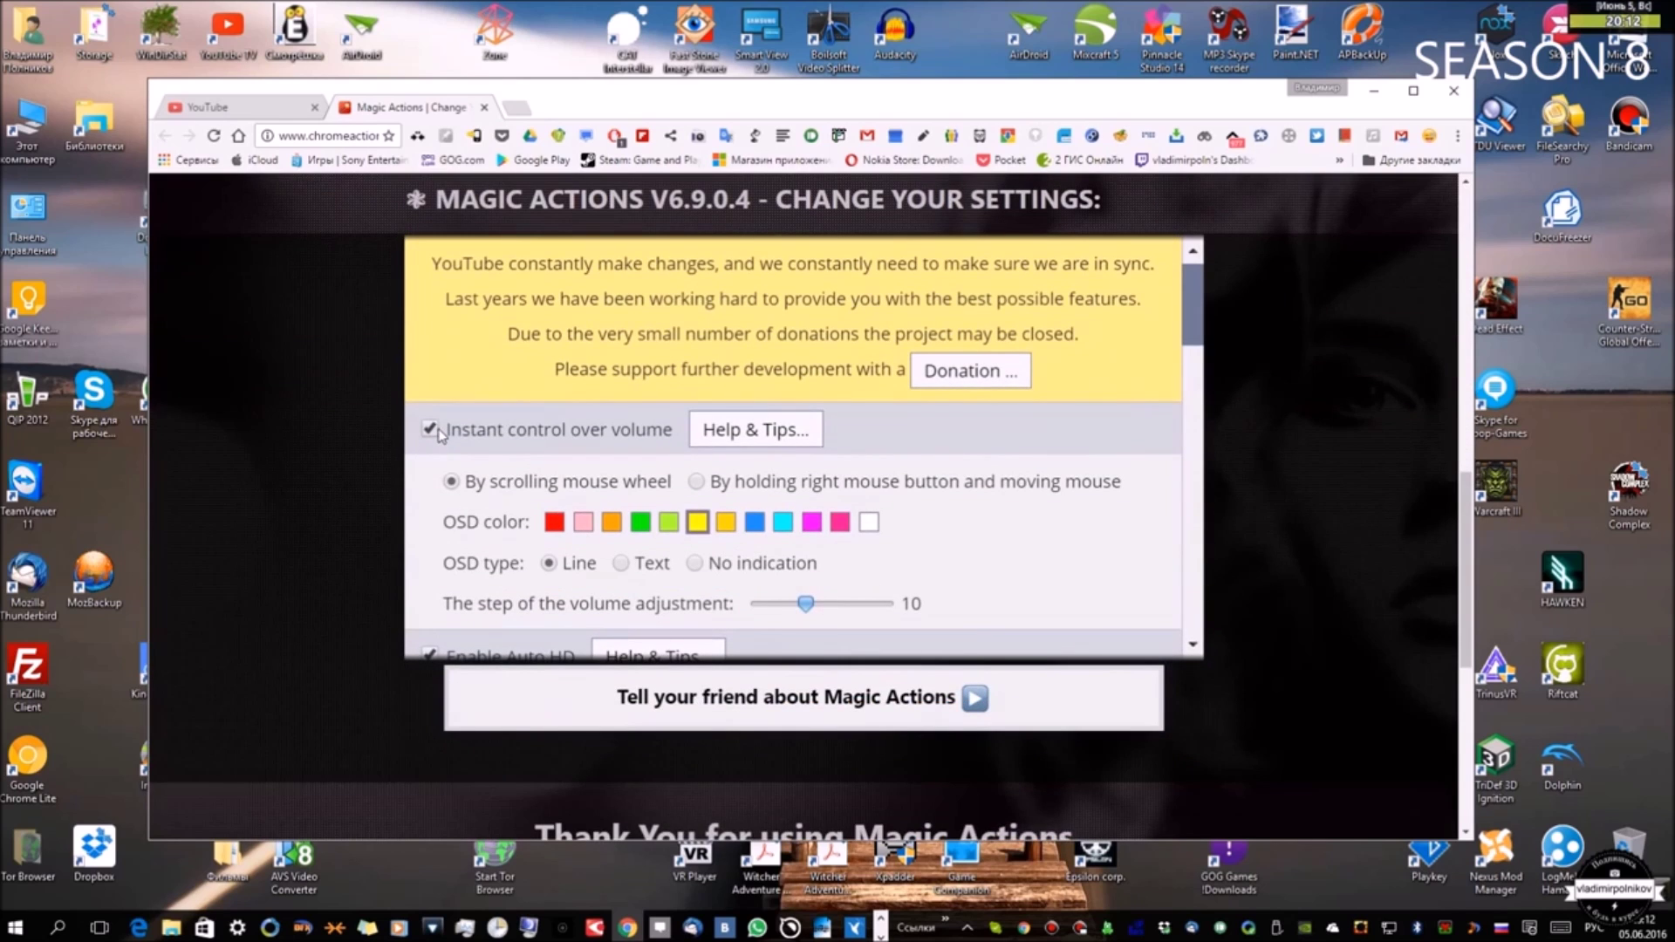
scroll(663, 391, "down", 2)
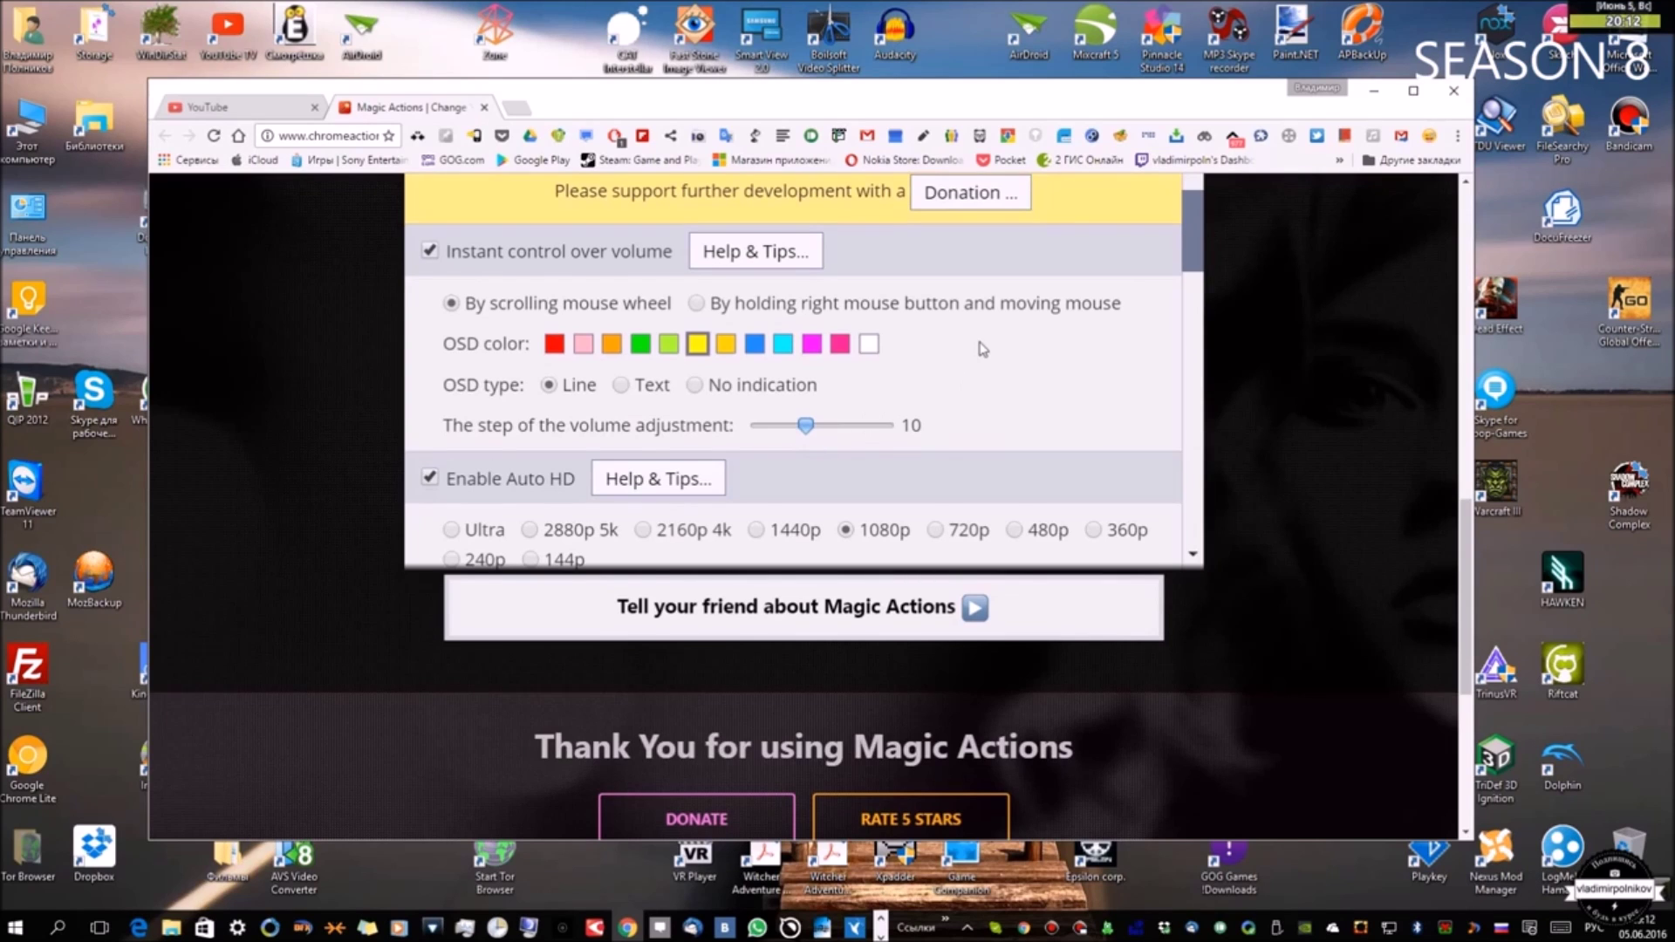
scroll(982, 348, "down", 3)
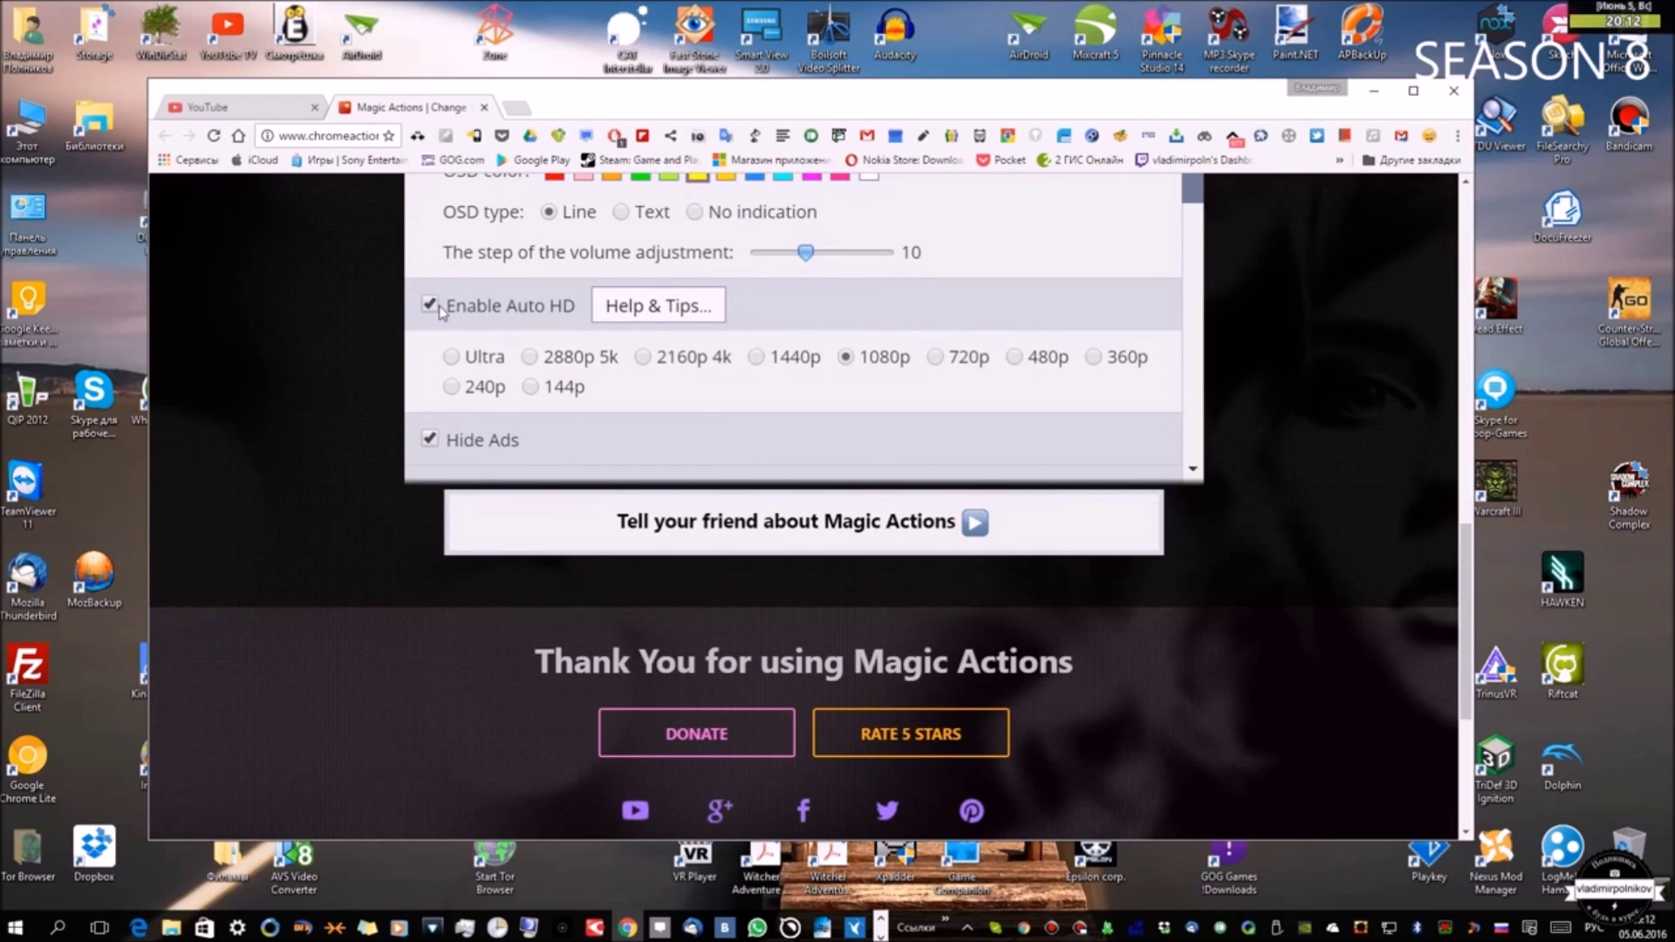
scroll(494, 314, "up", 2)
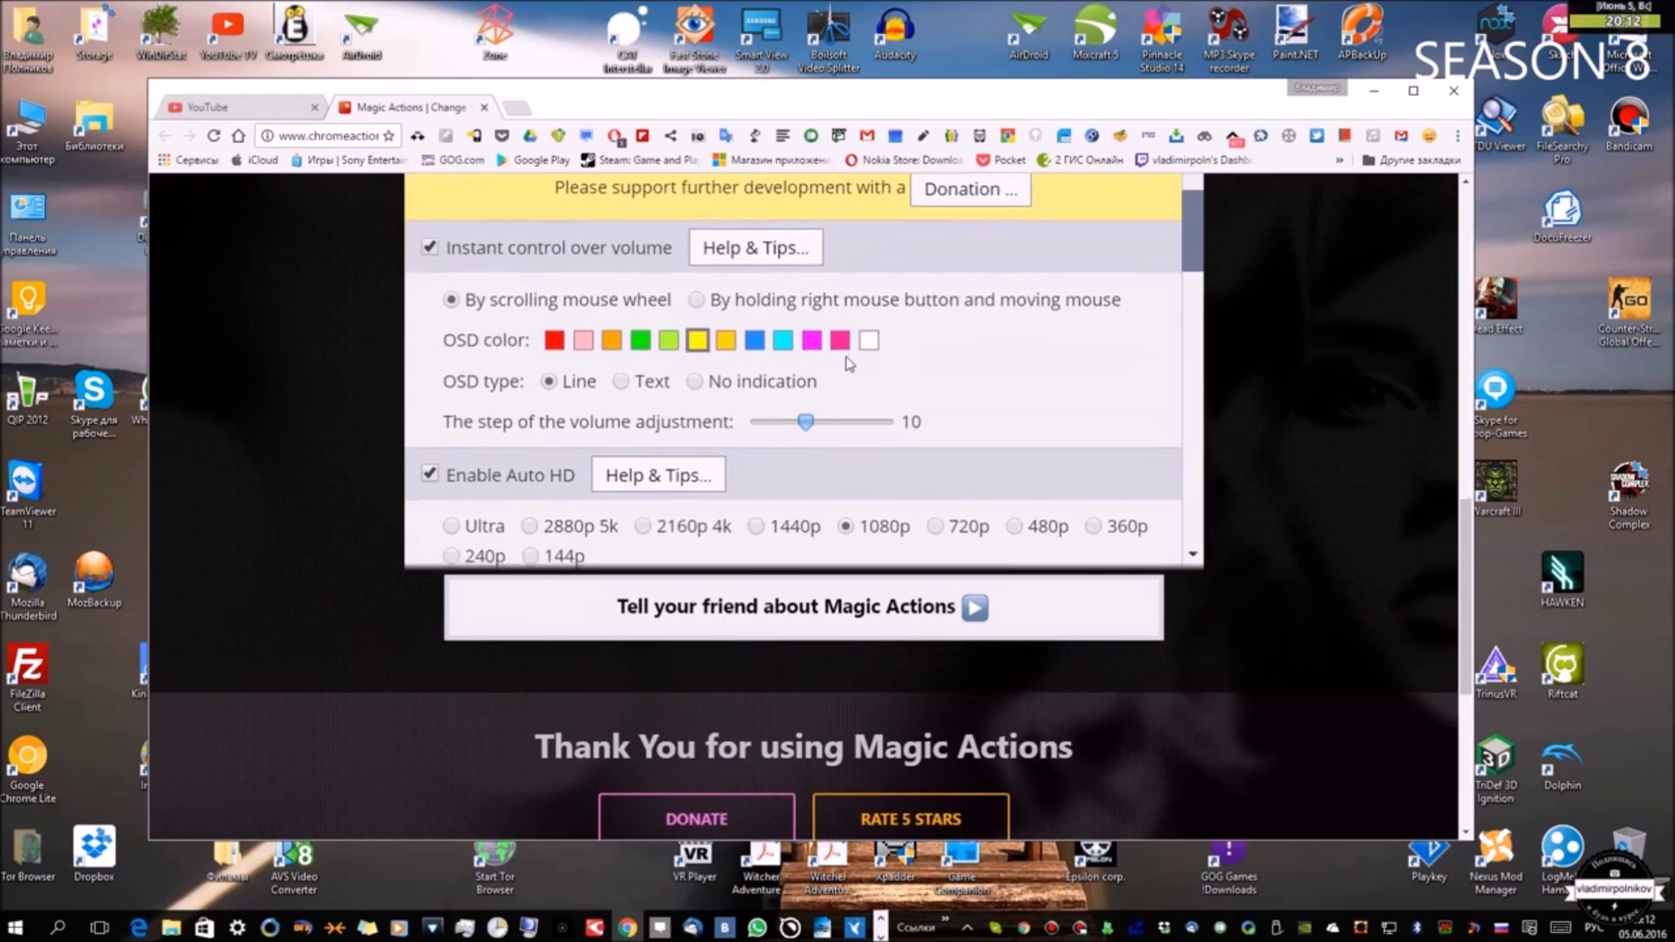
Step: Examine the Magic Actions settings from Auto HD and Hide Ads down to Enable Cinema and Stop Autoplay
scroll(750, 393, "down", 2)
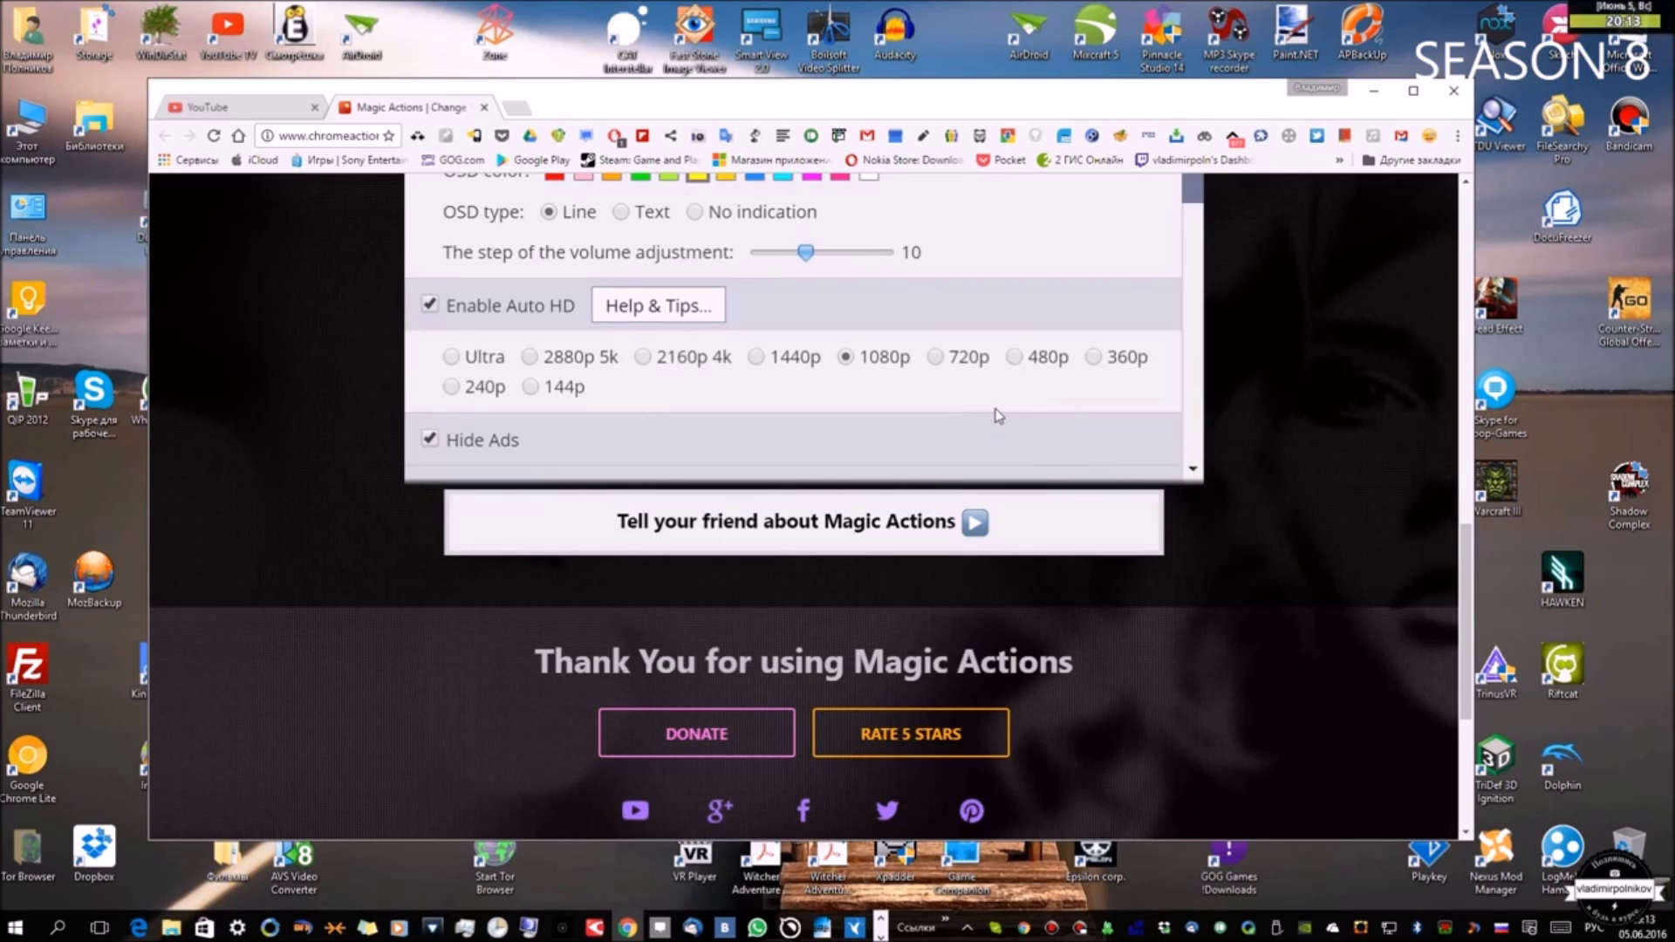
scroll(994, 410, "down", 3)
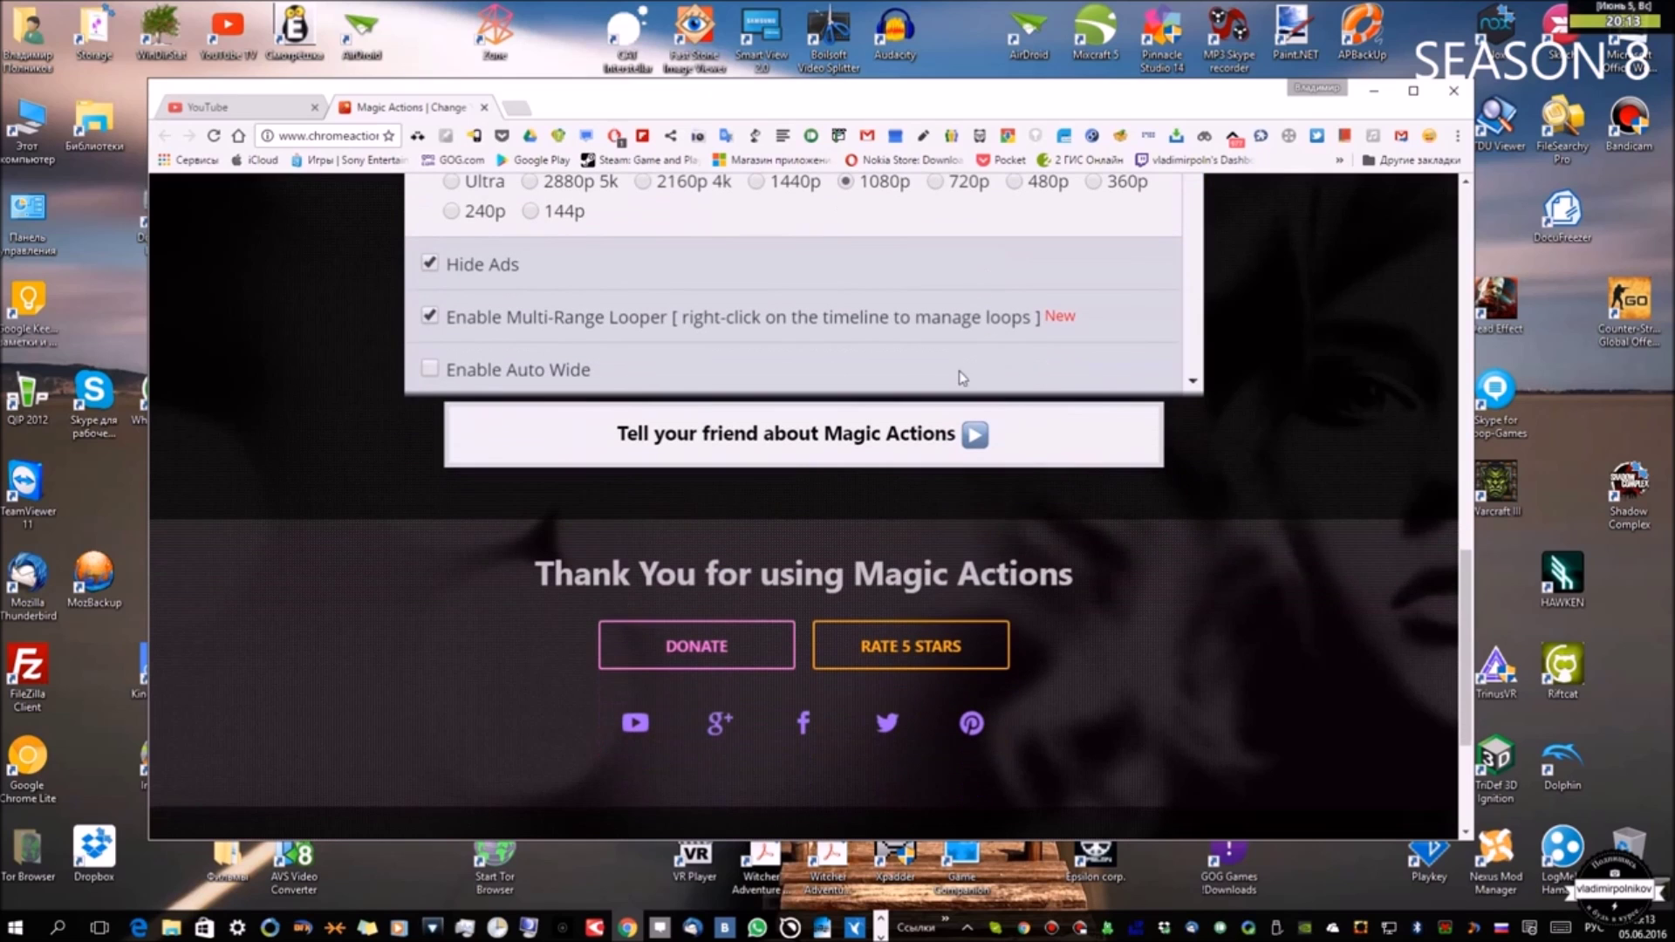
scroll(672, 242, "down", 3)
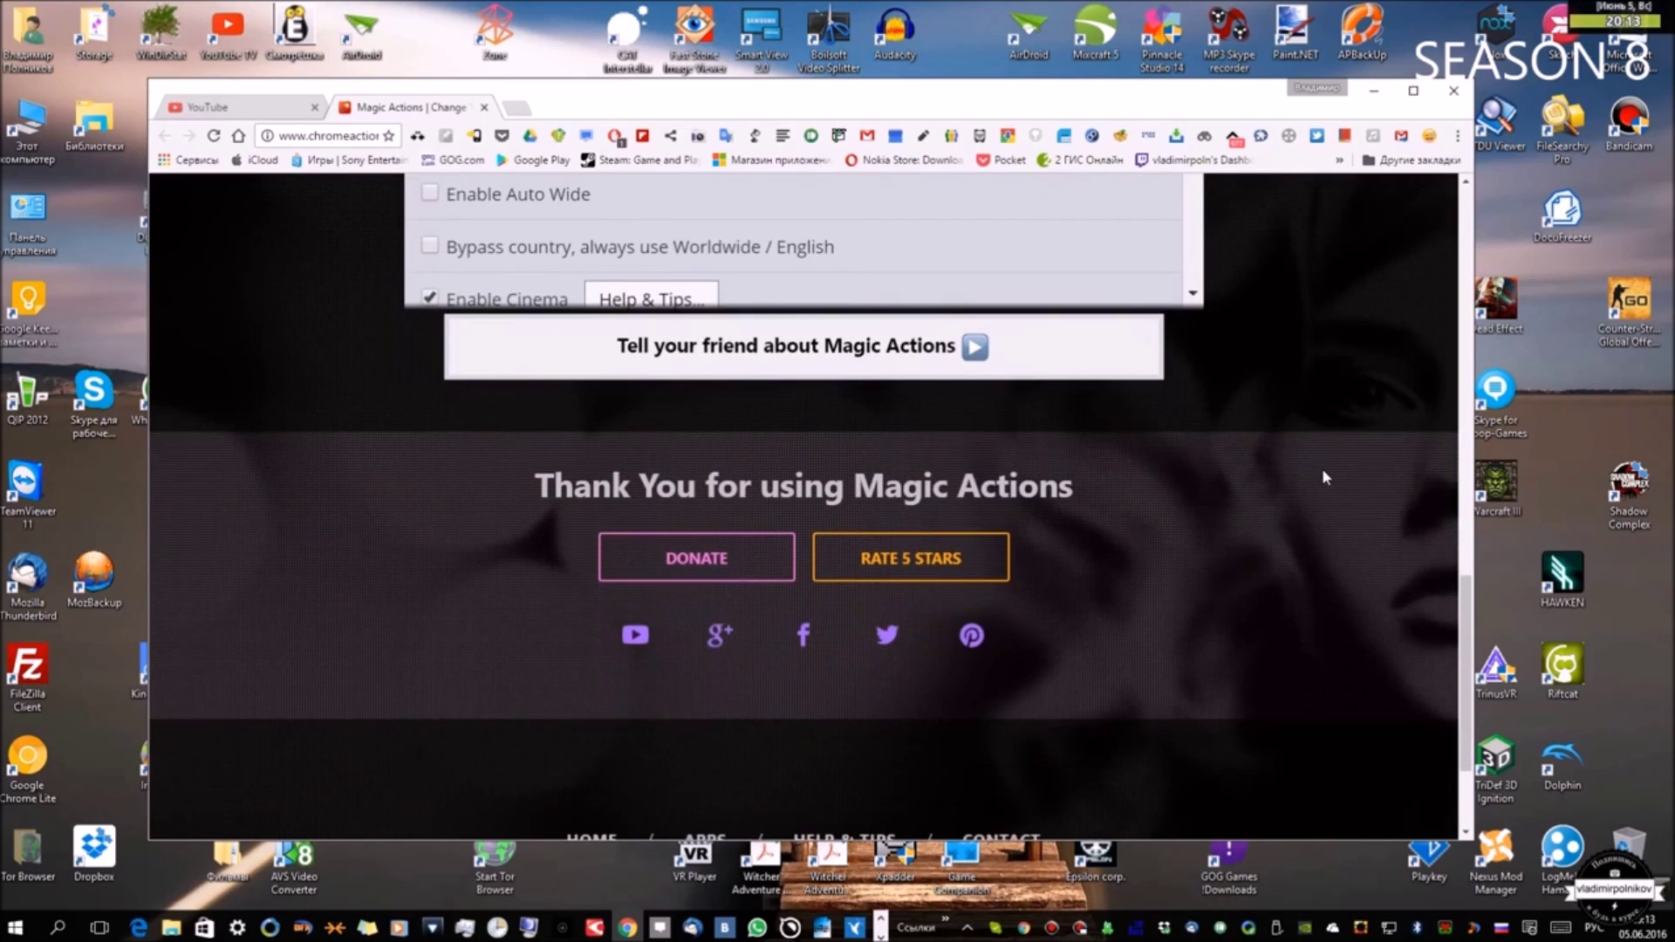
scroll(1273, 463, "up", 4)
left_click_drag(1190, 360, 1202, 429)
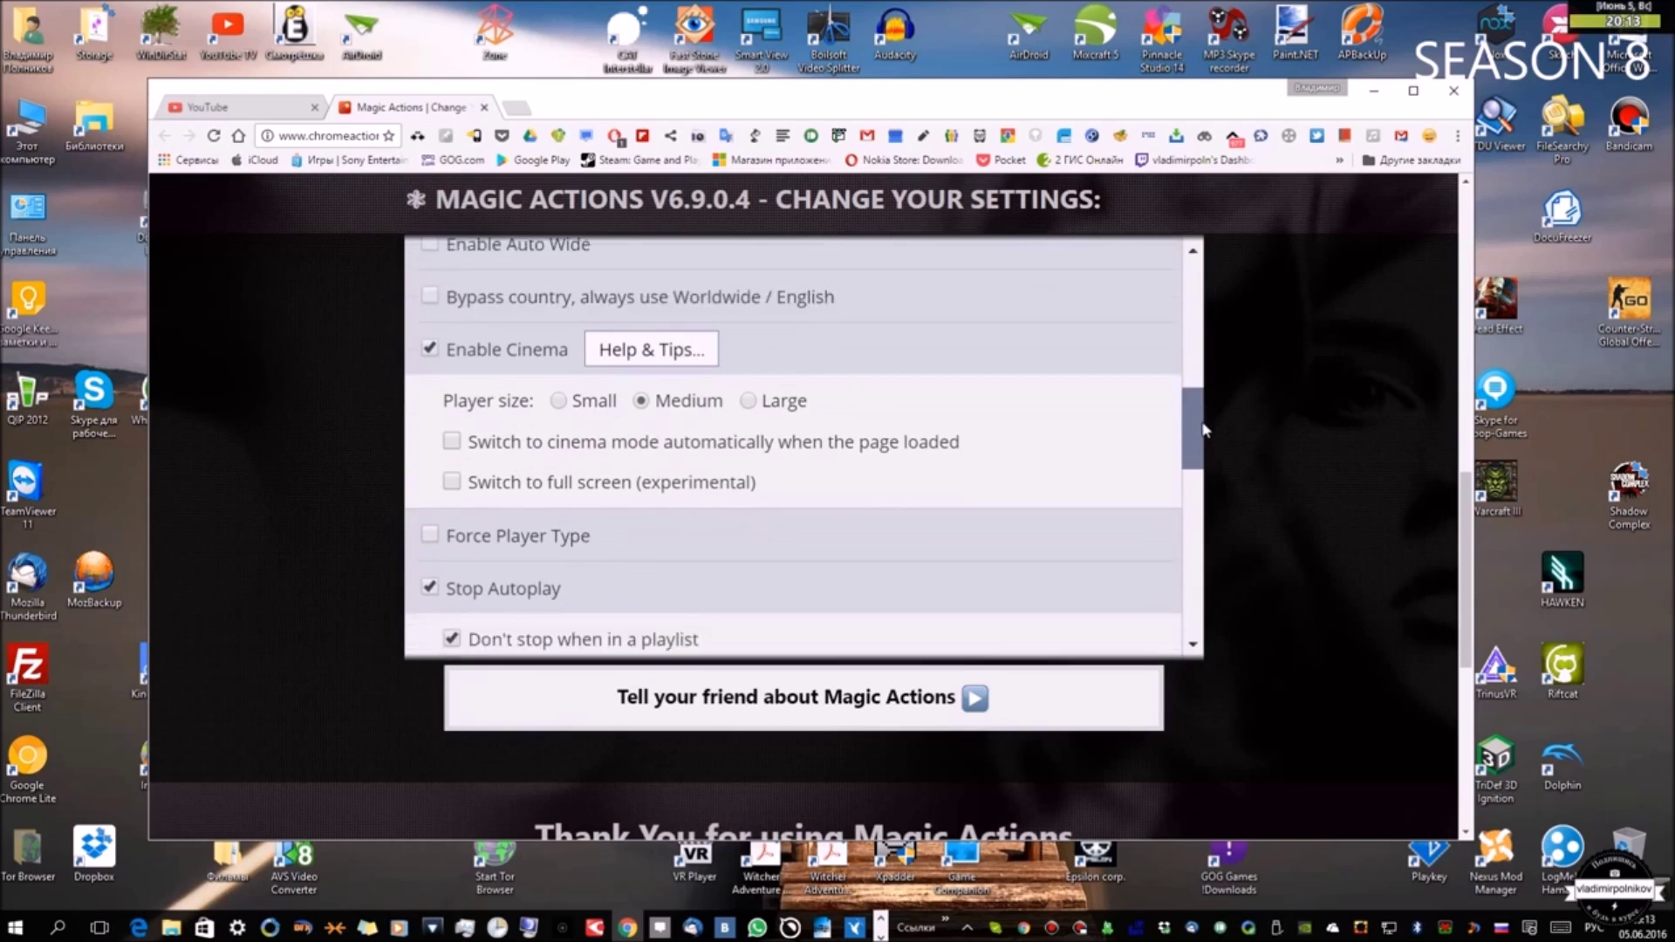
scroll(1202, 429, "down", 1)
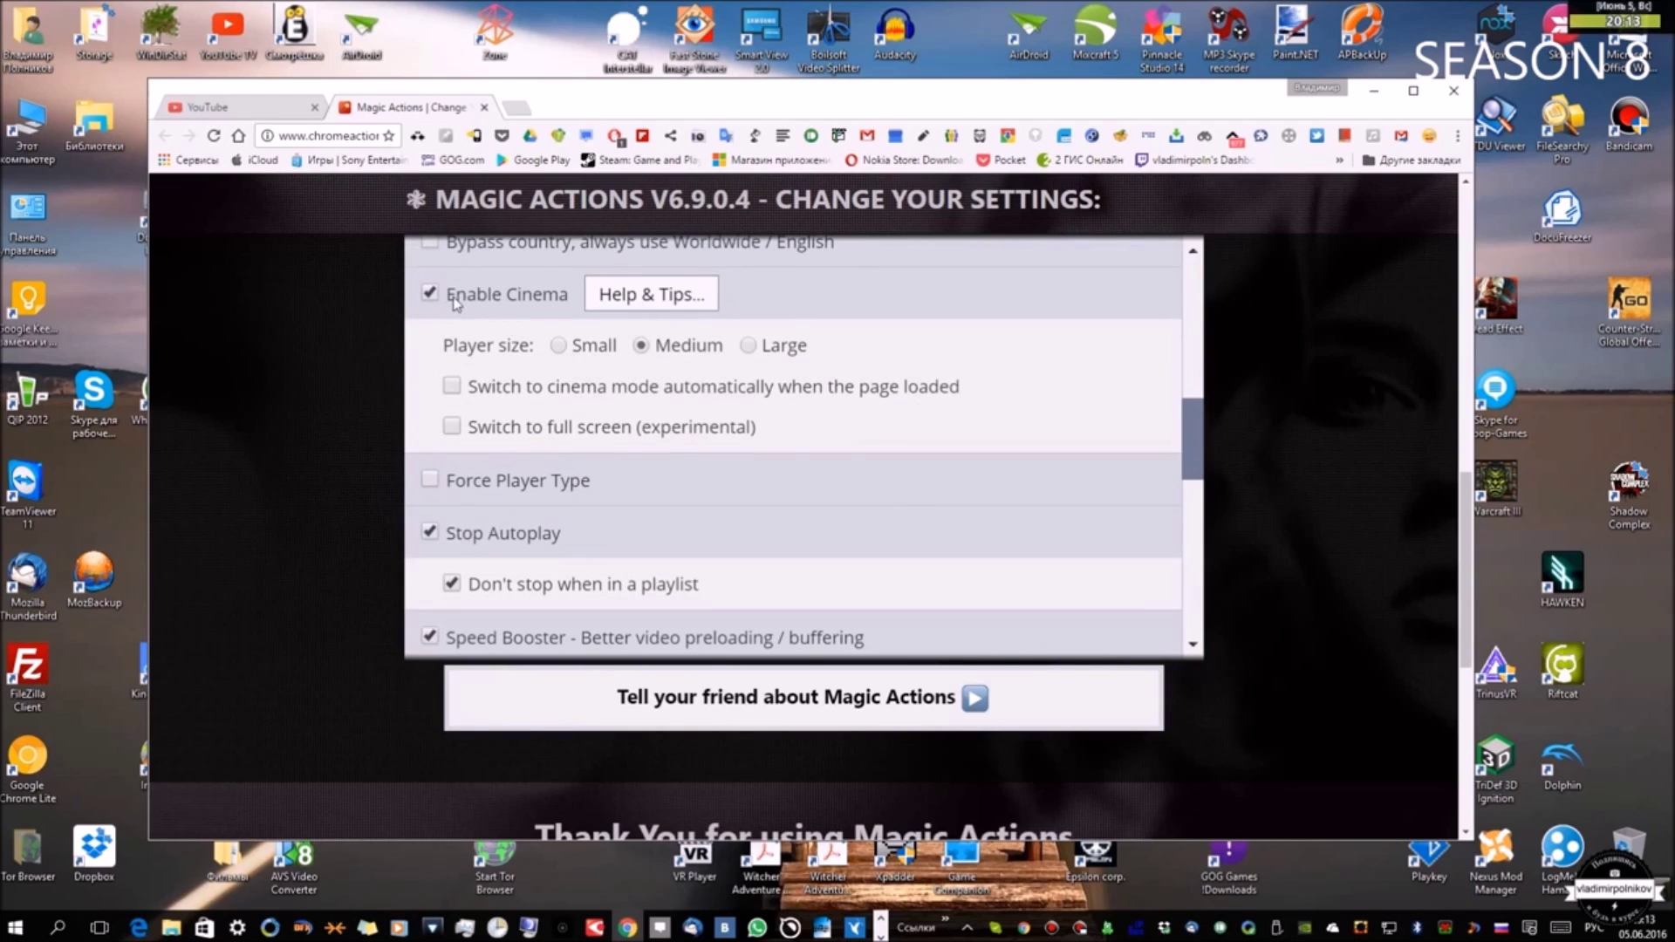
Step: Open the first recommended video in a new tab, view it in cinema mode, and return to the Enable Cinema settings
left_click(262, 107)
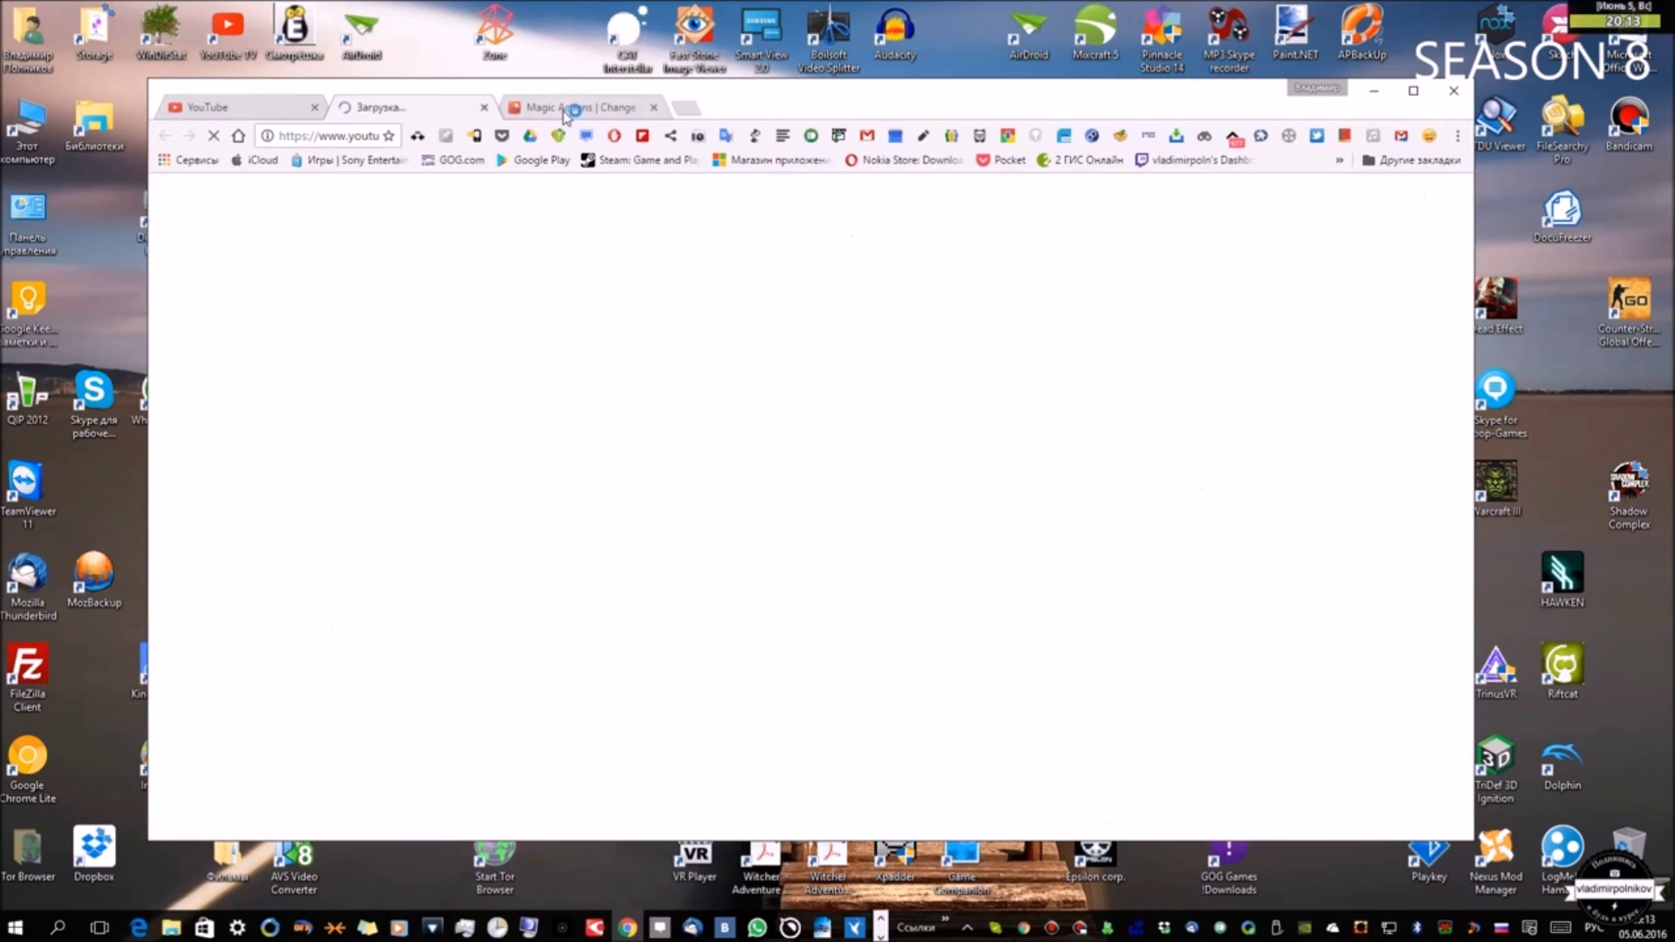
left_click(566, 113)
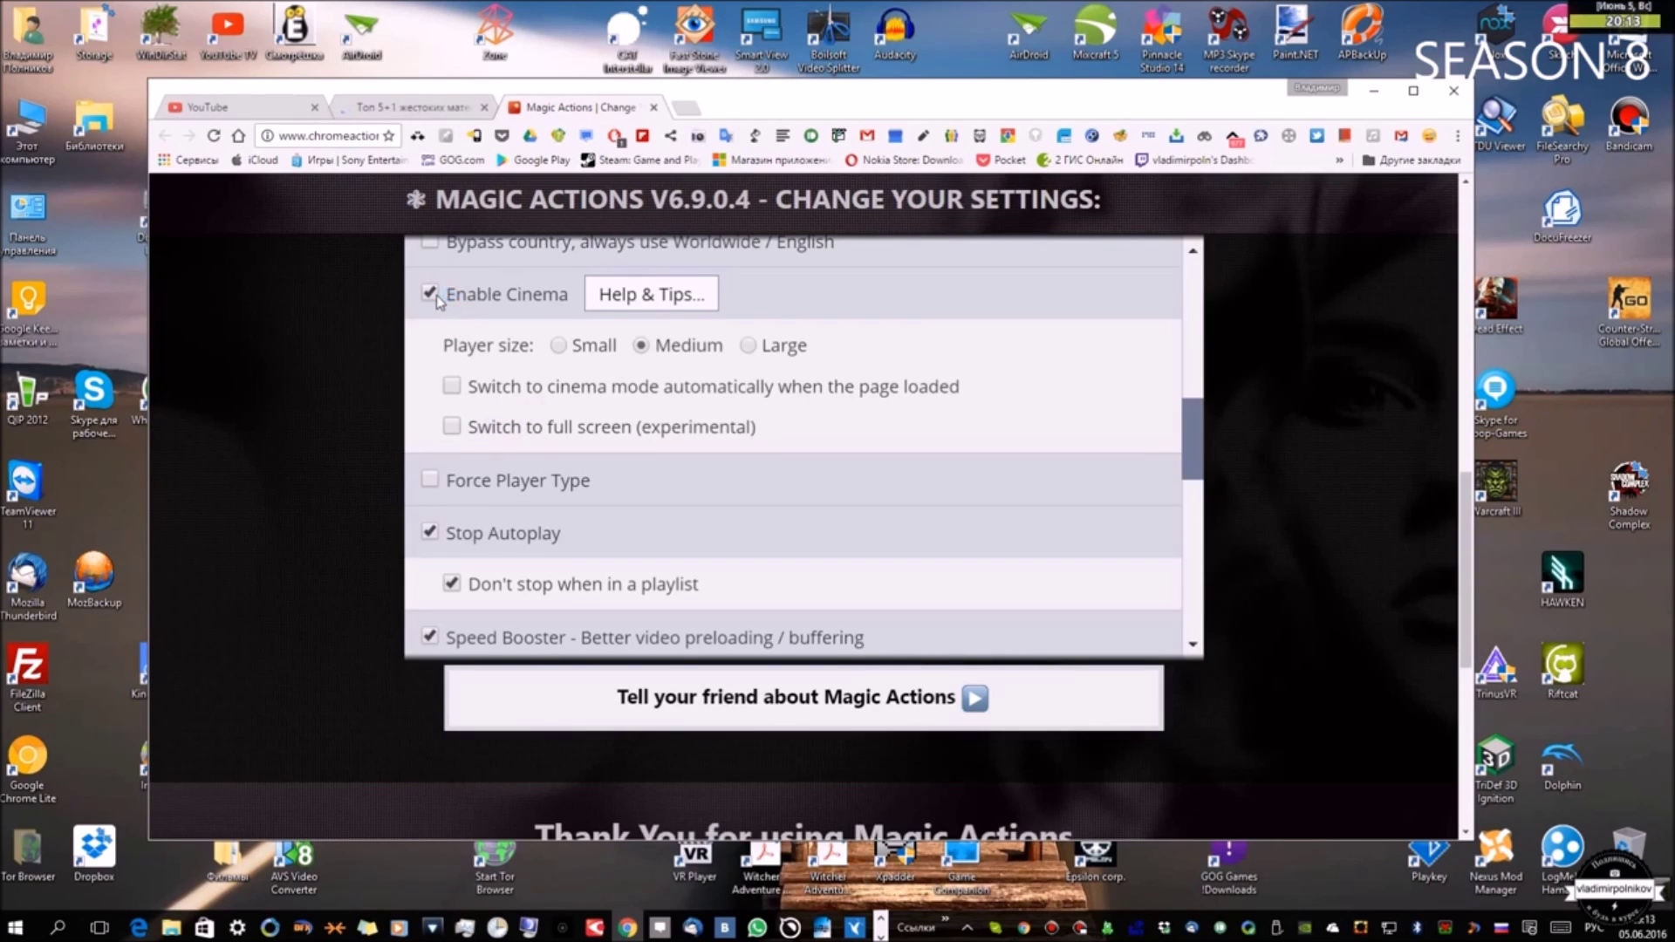
left_click(414, 107)
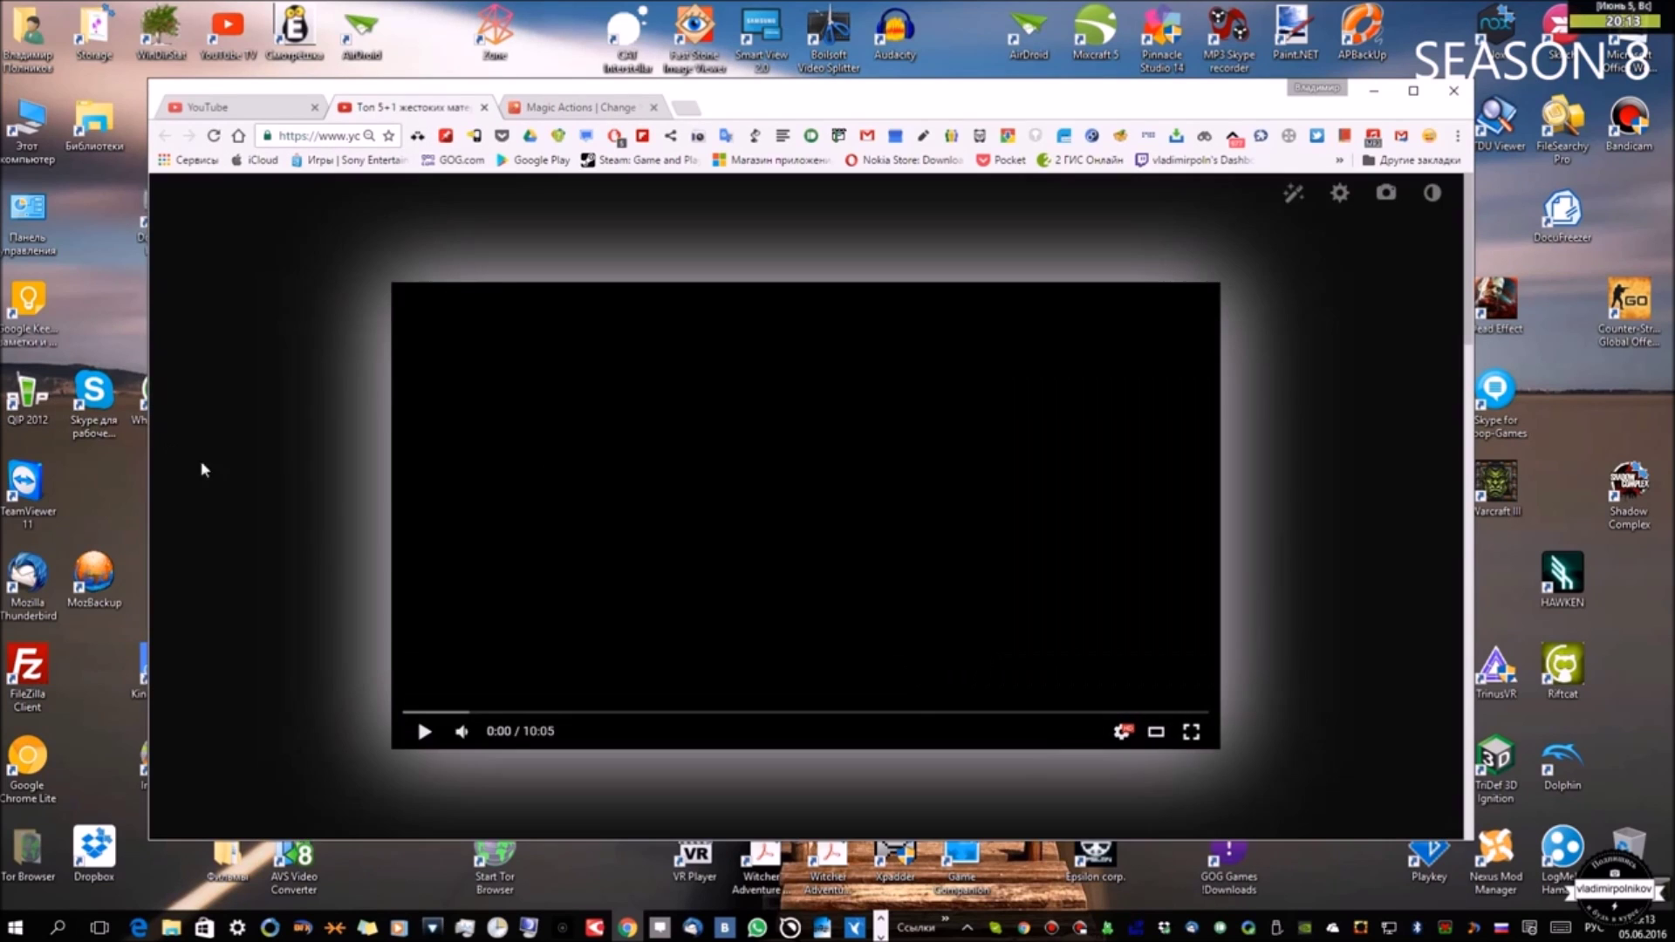
left_click(575, 107)
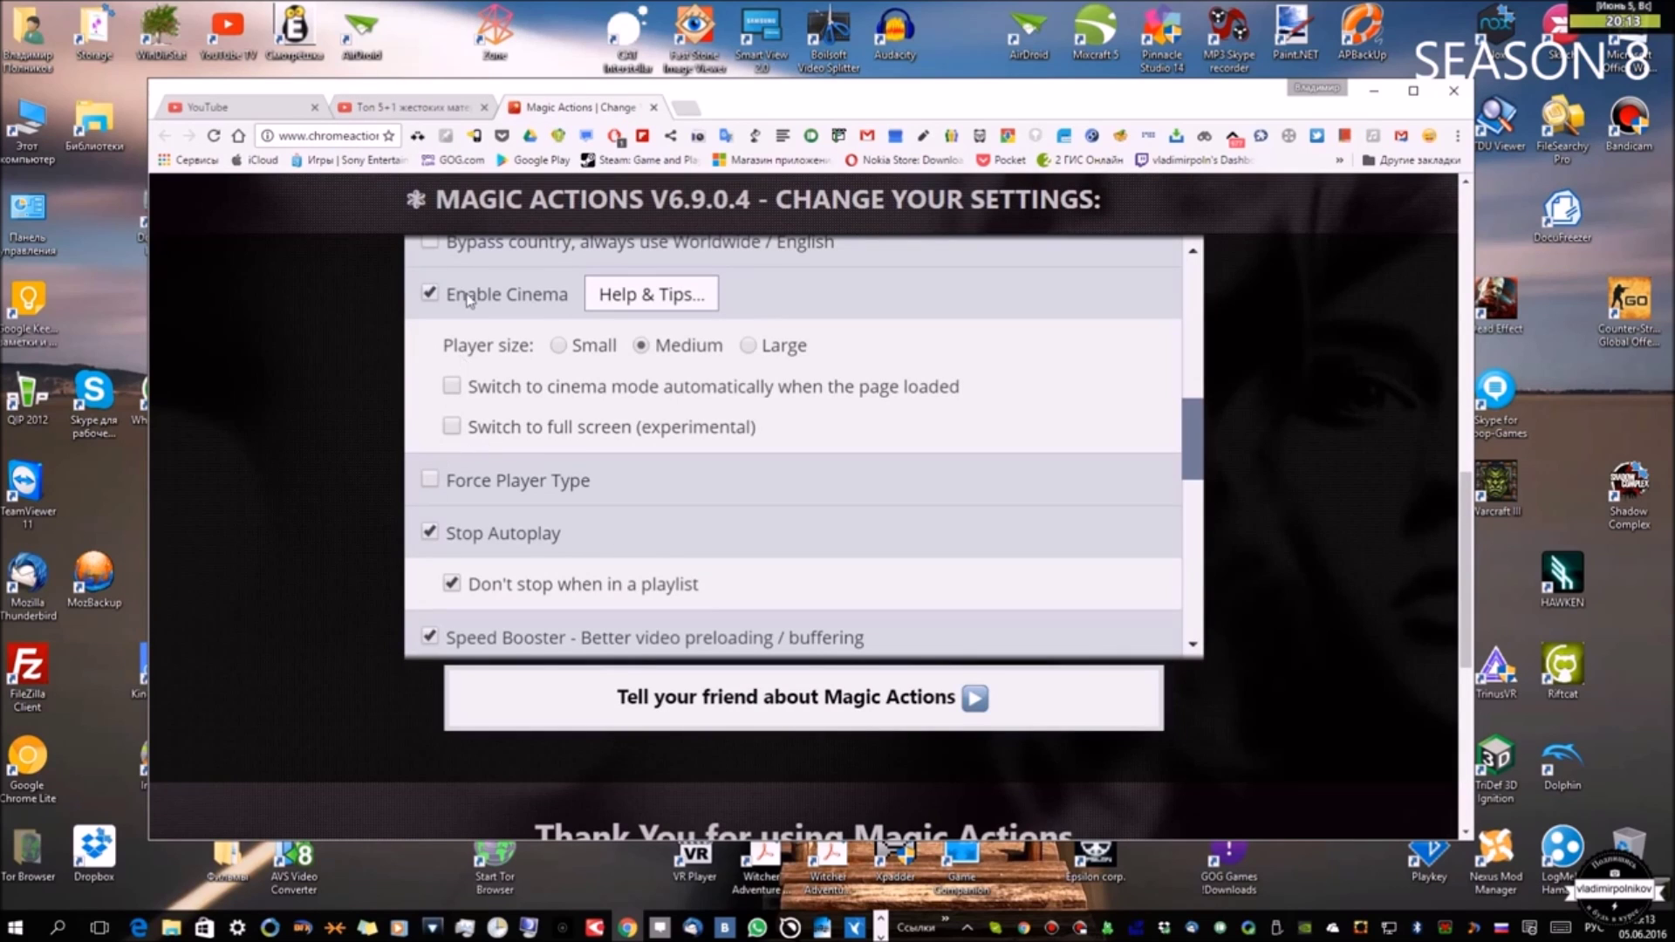
Step: Compare the Stop Autoplay and Speed Booster settings with the video's playback and preloading in its tab
scroll(1200, 440, "down", 2)
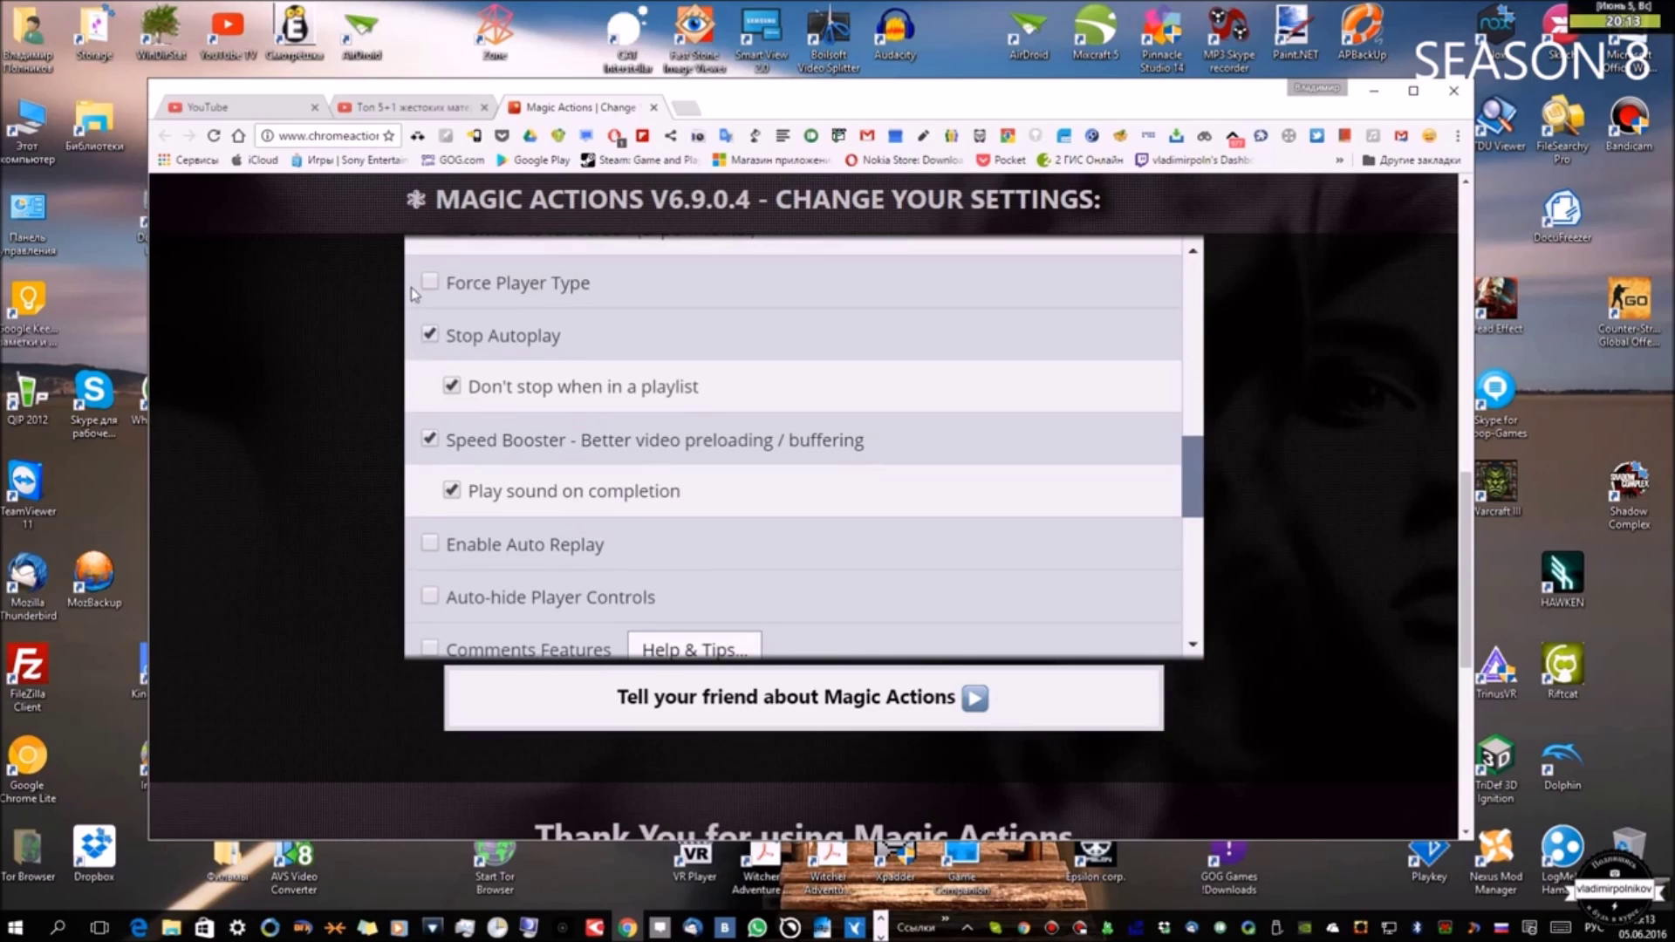
left_click(367, 108)
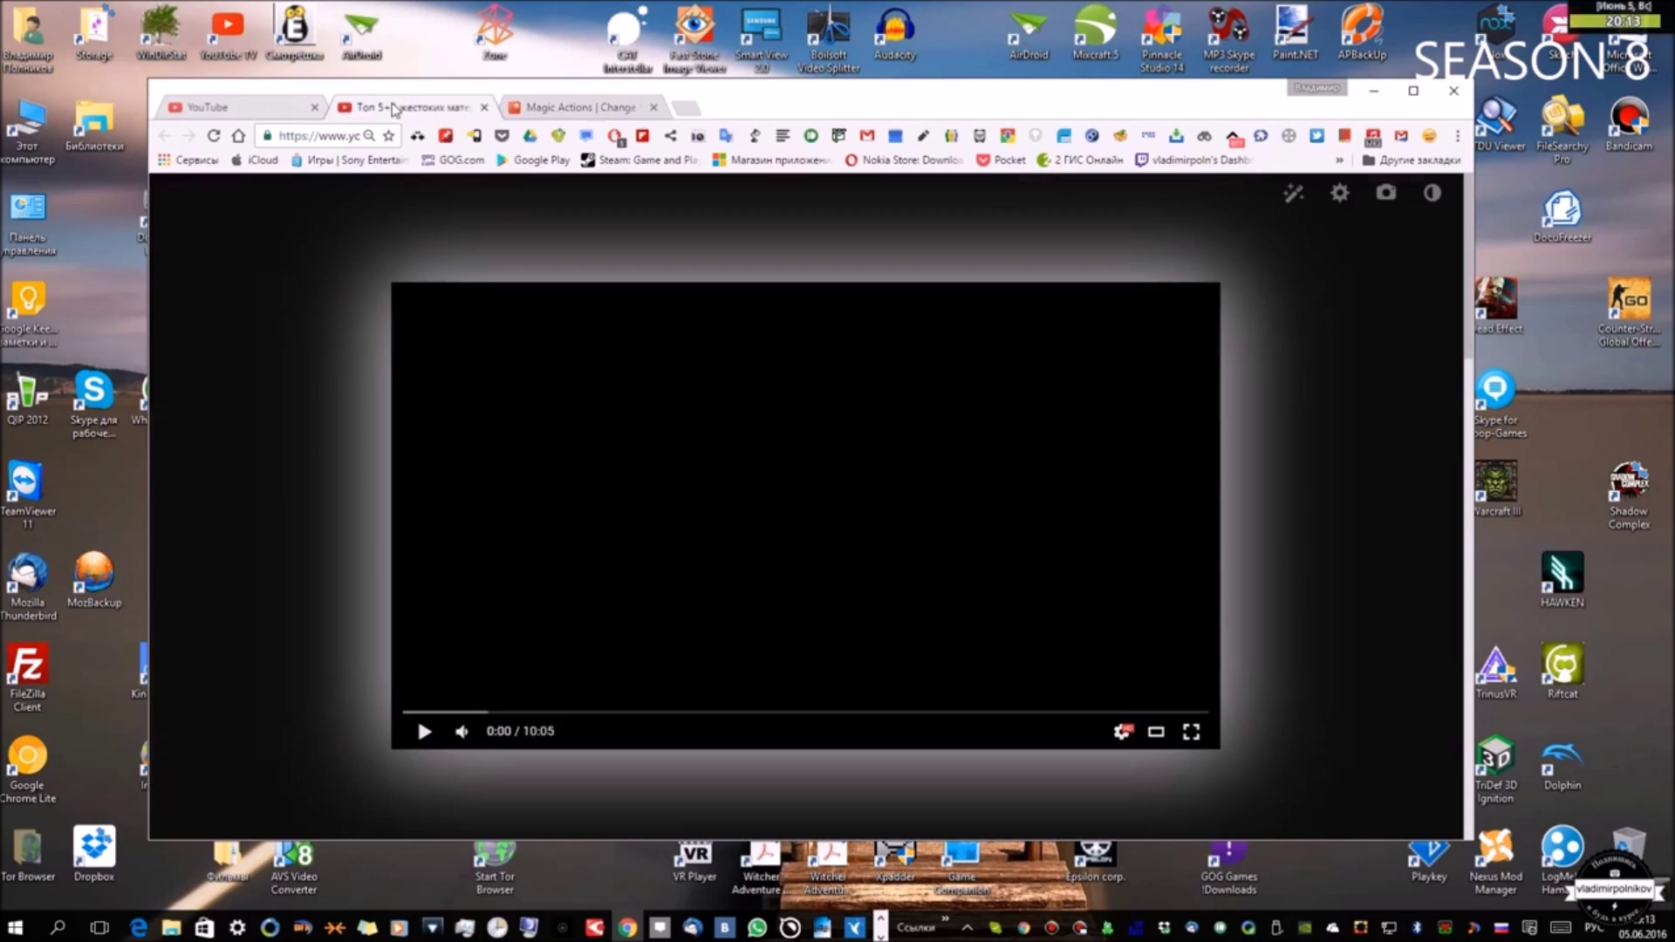
left_click(564, 107)
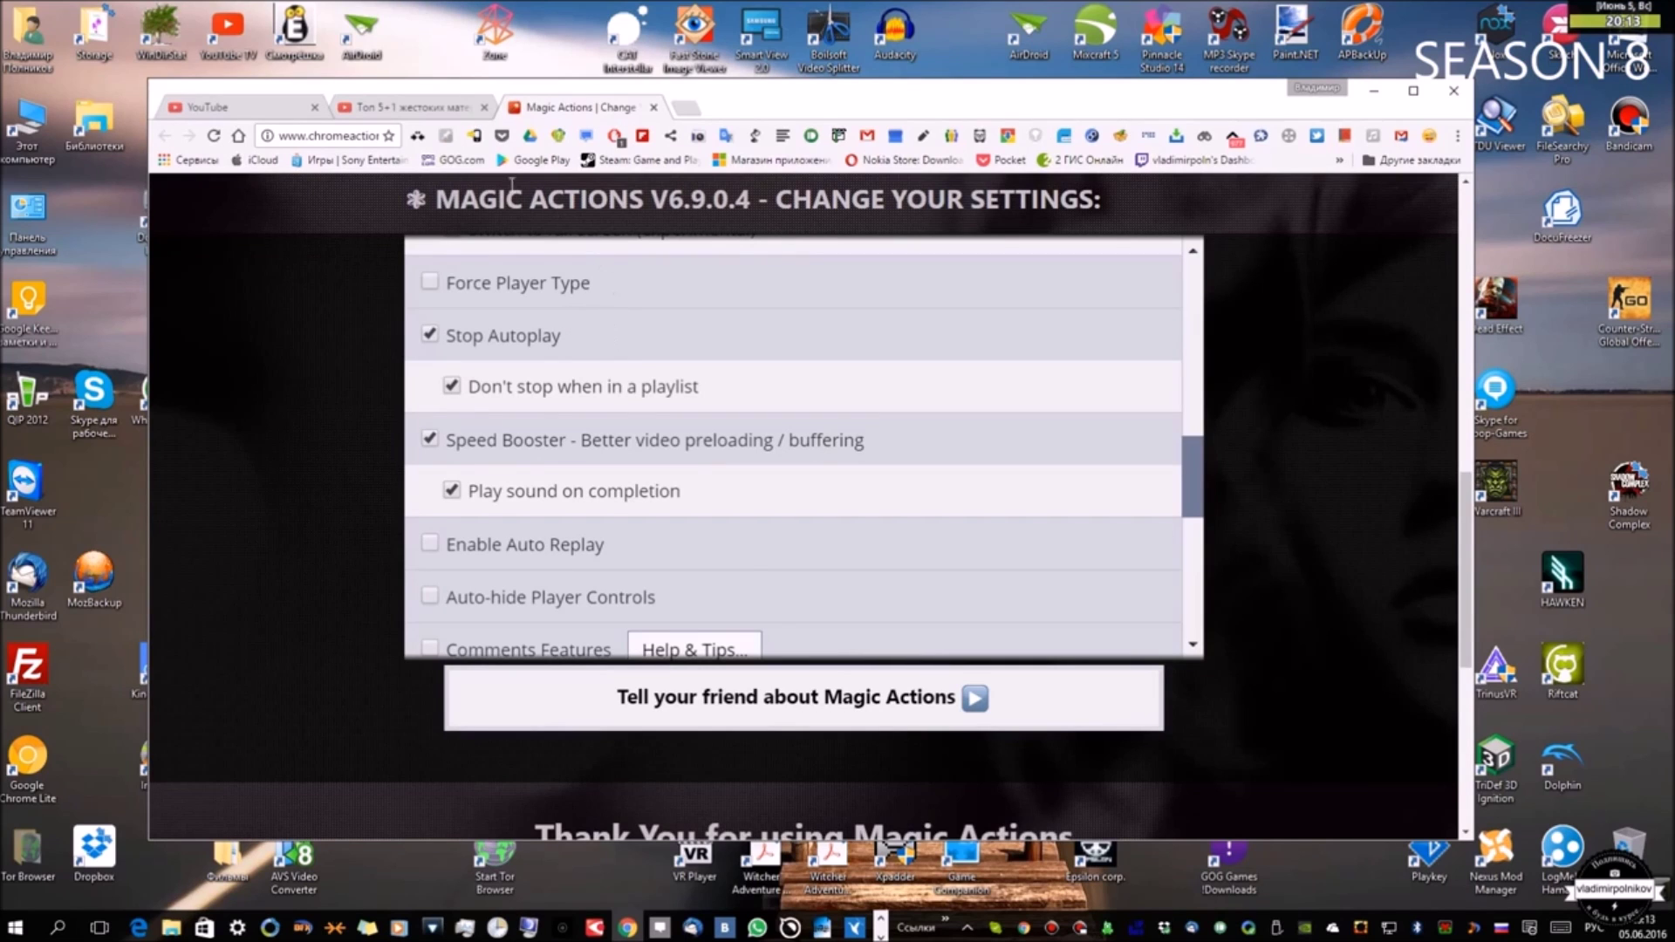
left_click(410, 108)
left_click(621, 458)
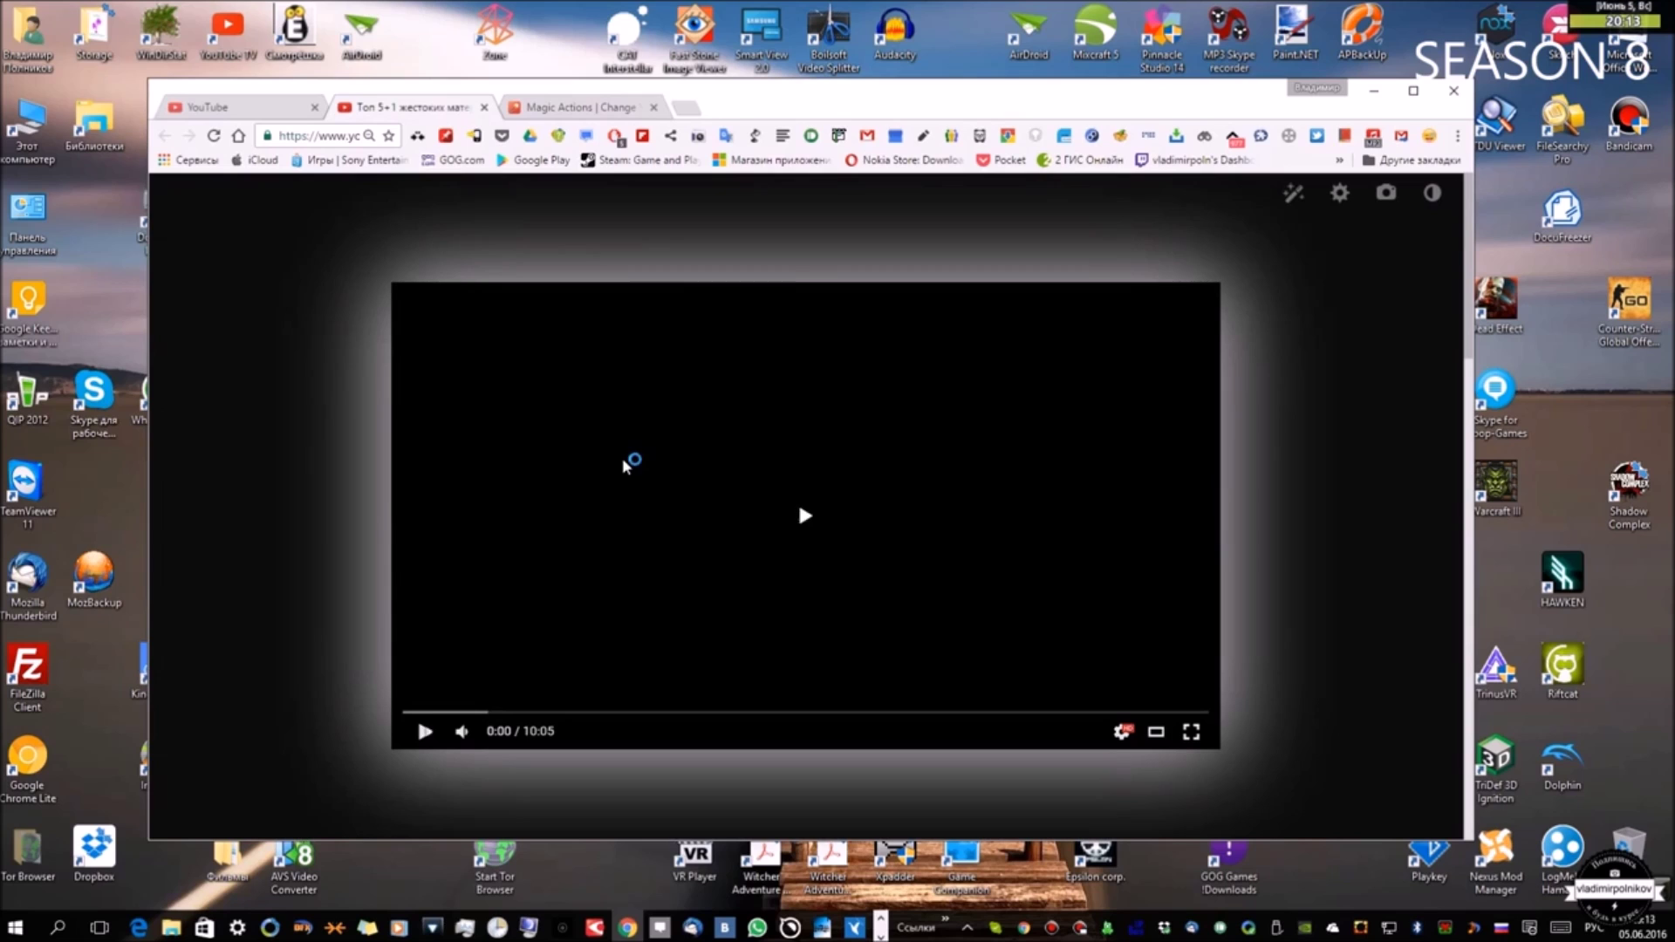
left_click(729, 497)
left_click(610, 137)
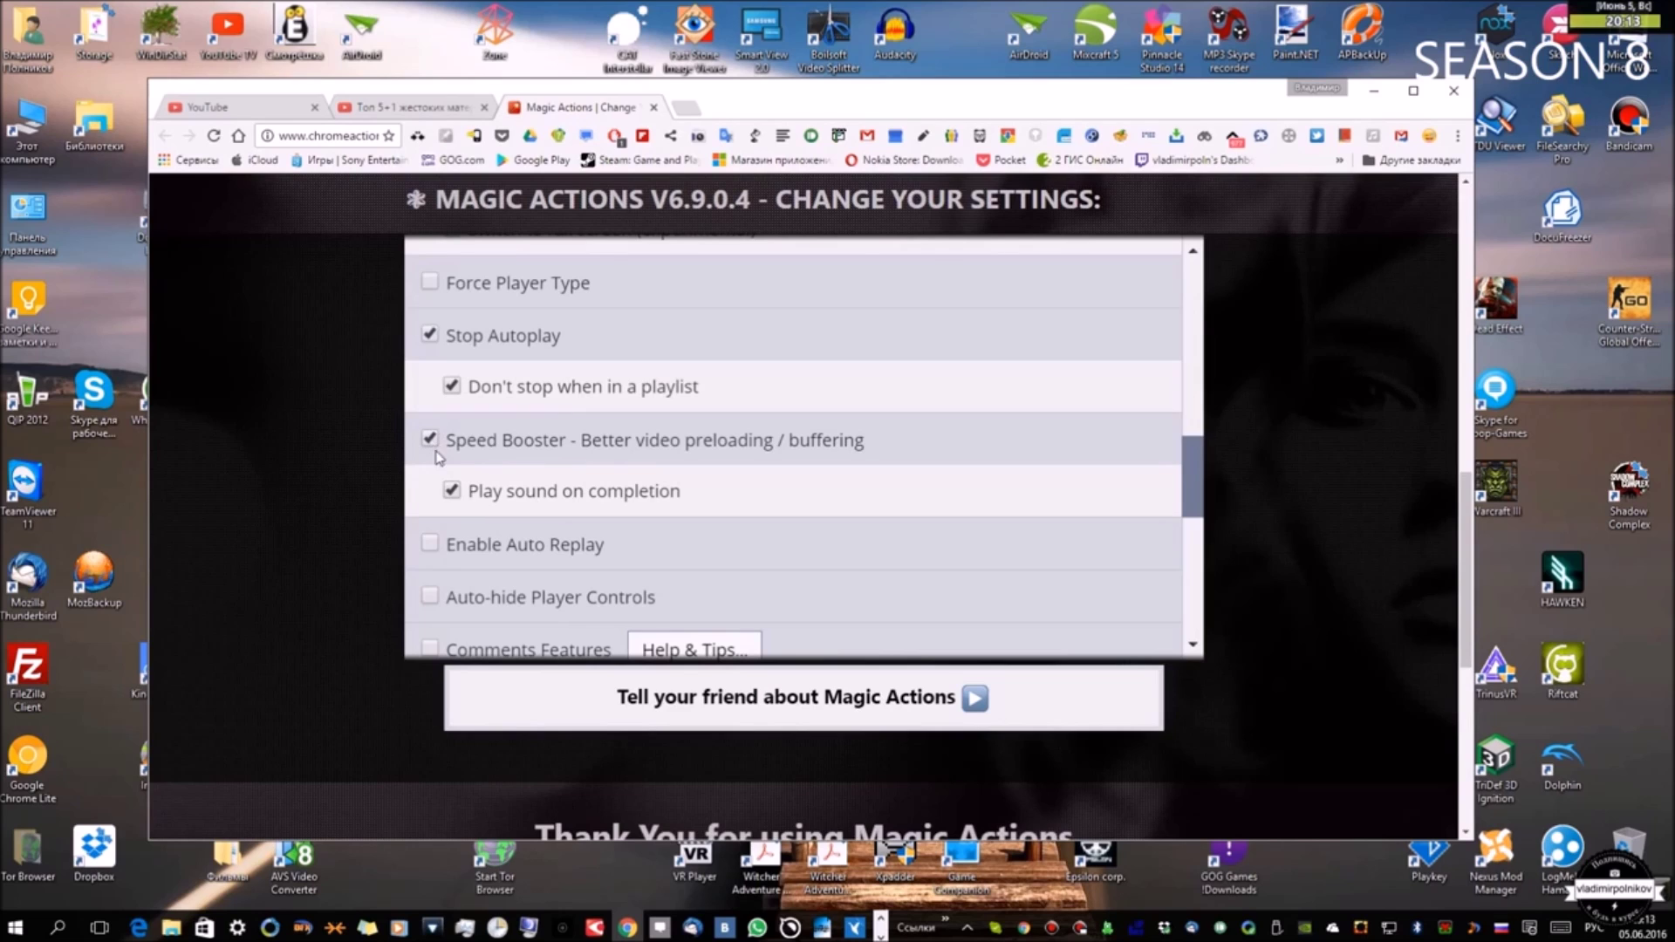
Step: Close the video tab and review the remaining Magic Actions settings down to Hide Page Elements and Advanced Features
left_click(485, 107)
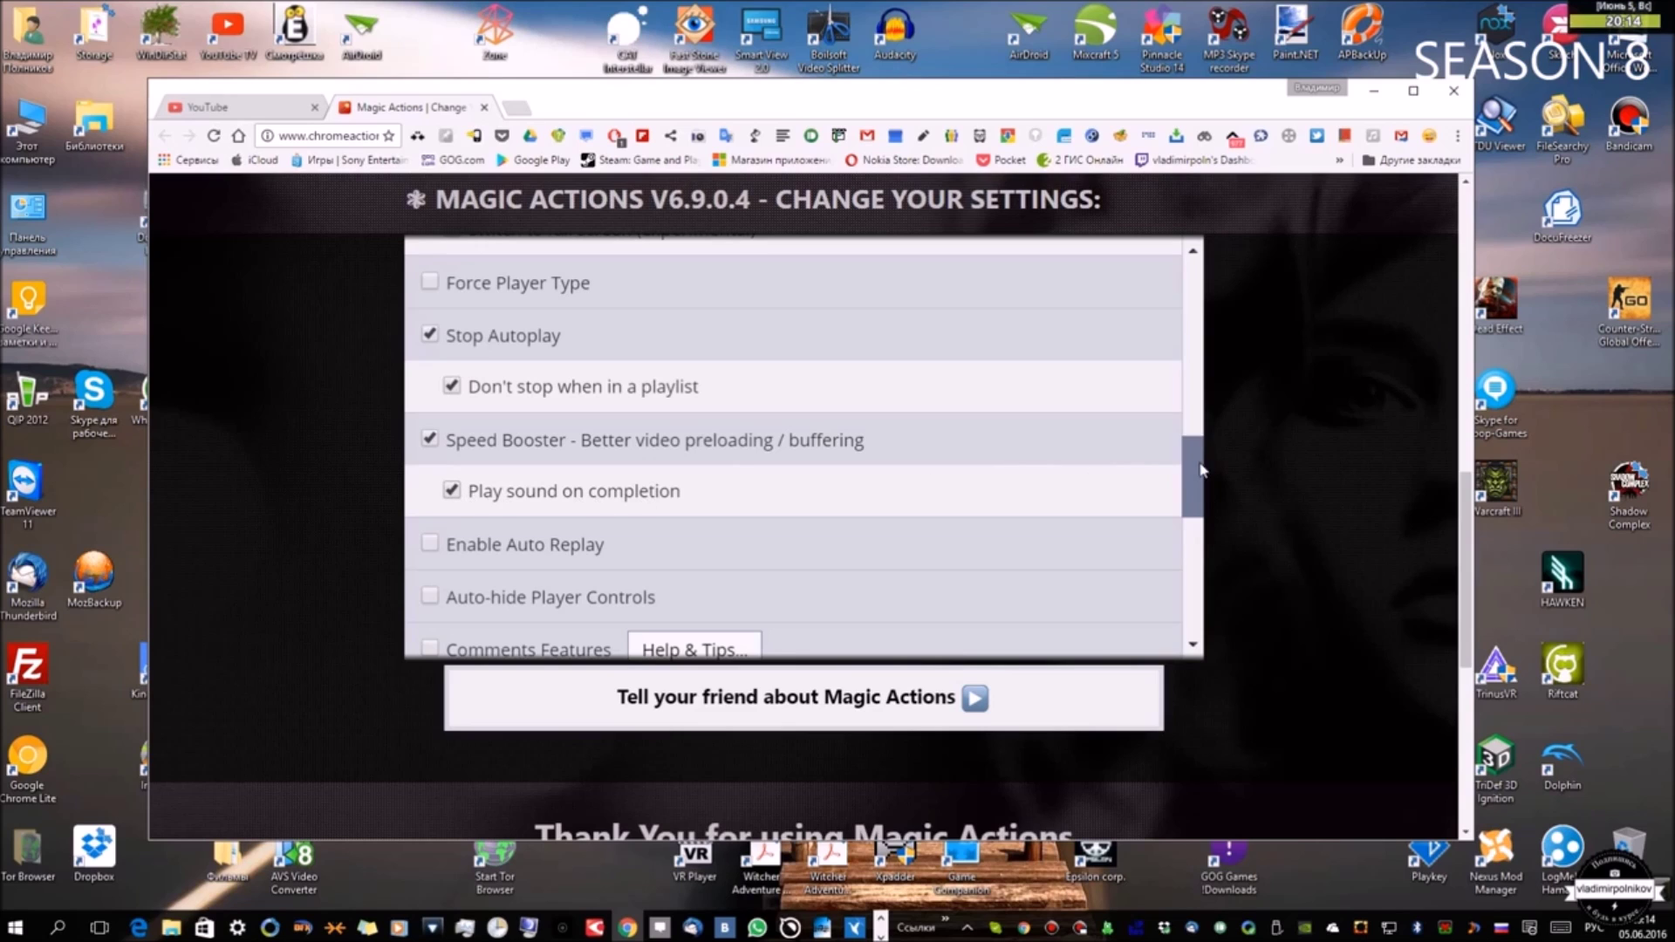
scroll(1206, 469, "down", 2)
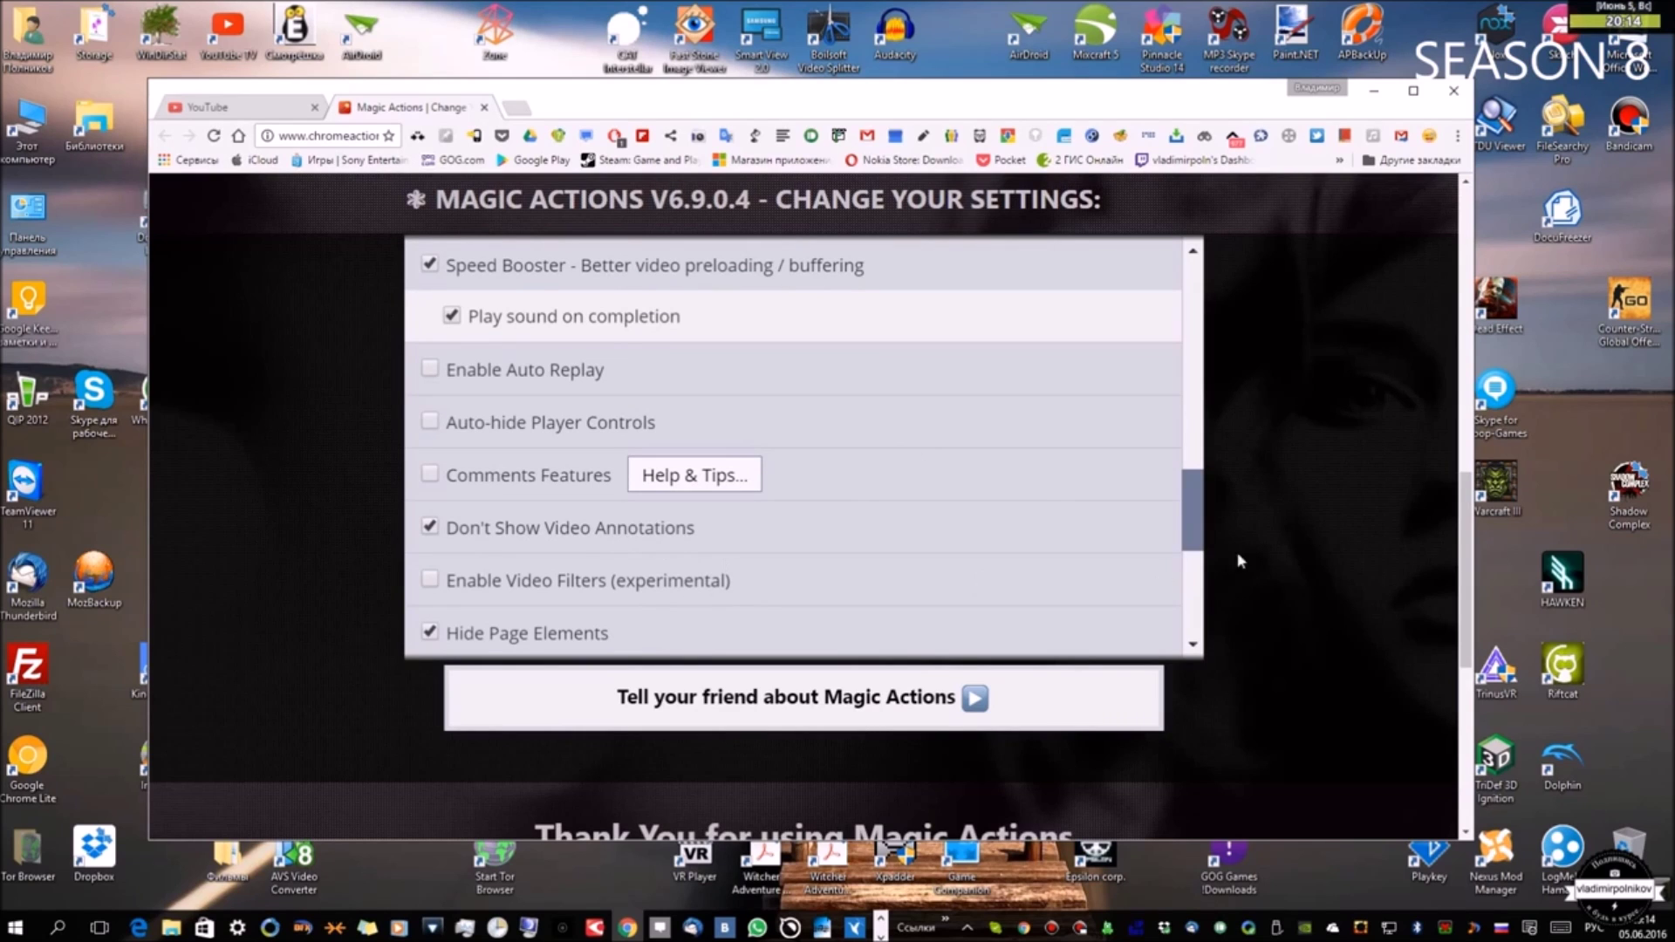
left_click_drag(1202, 530, 1193, 584)
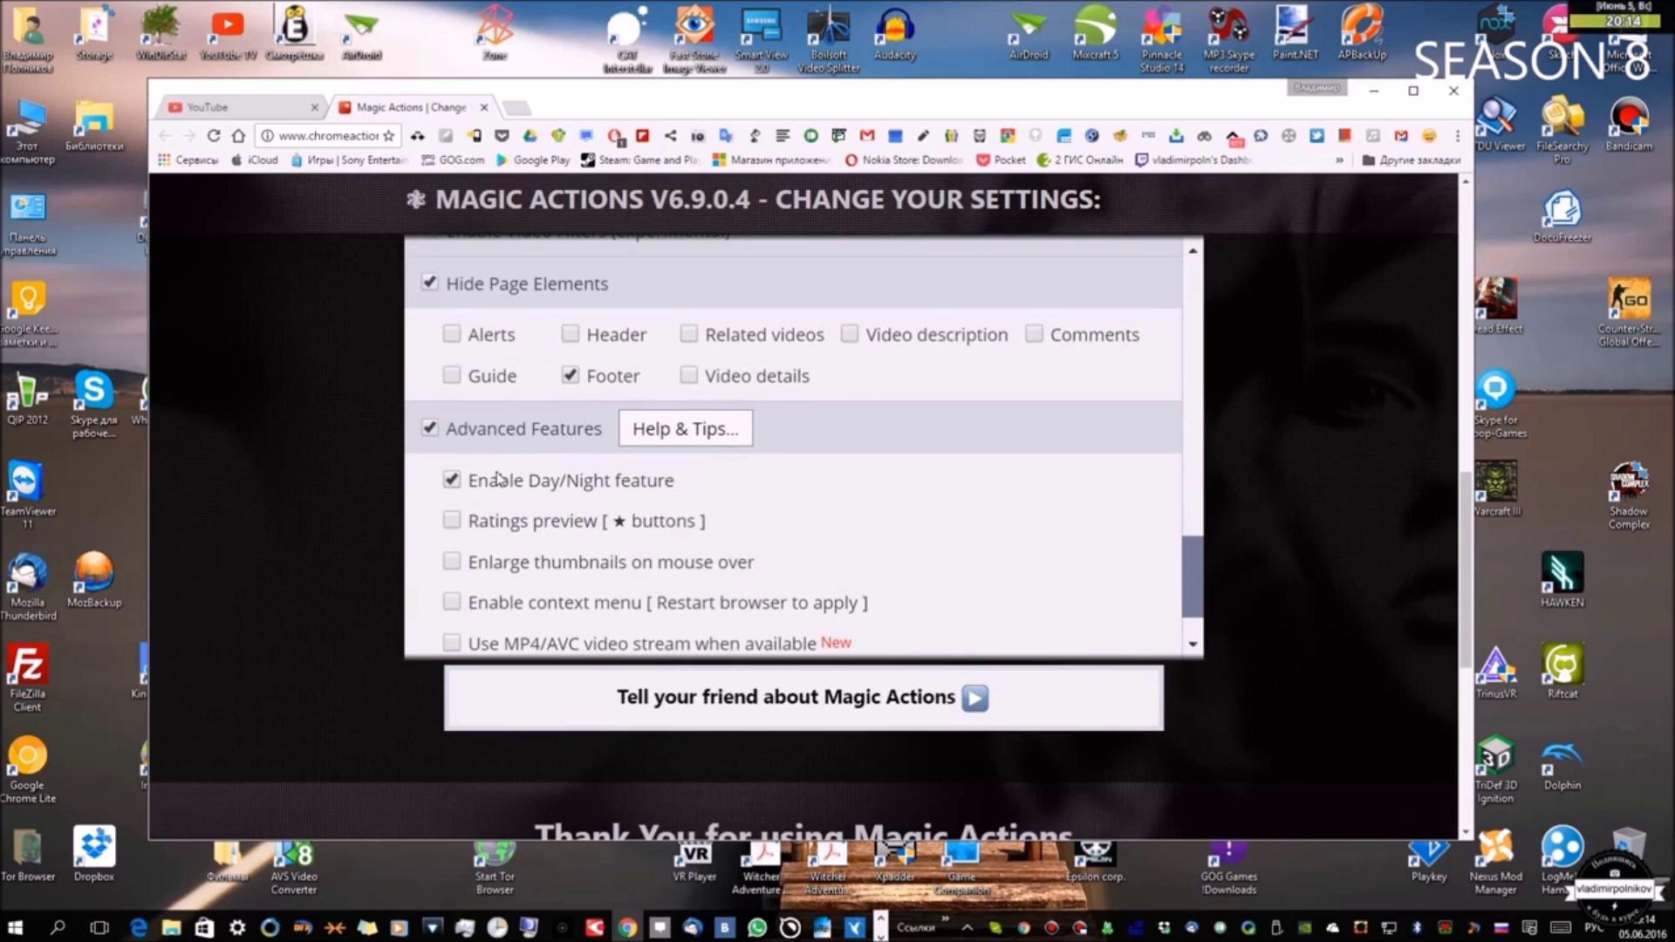
Step: Switch the YouTube home page to night mode and back to day mode, and close the Magic Actions settings page
key("ctrl+shift+Tab")
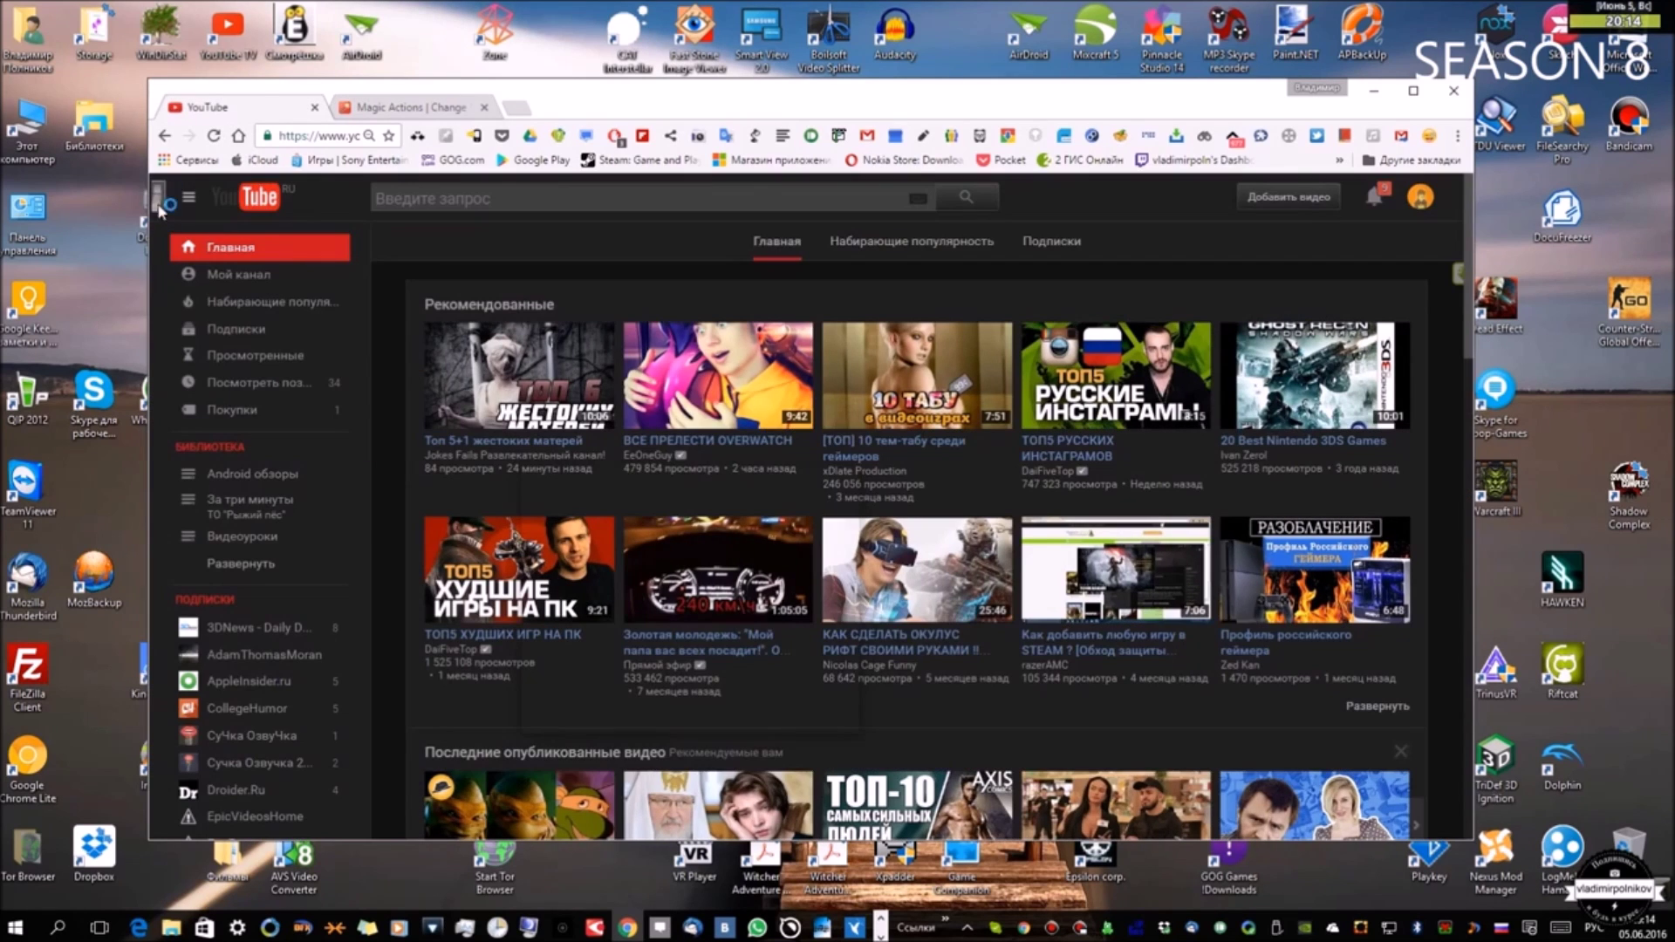
key("ctrl+Tab")
key("ctrl+shift+Tab")
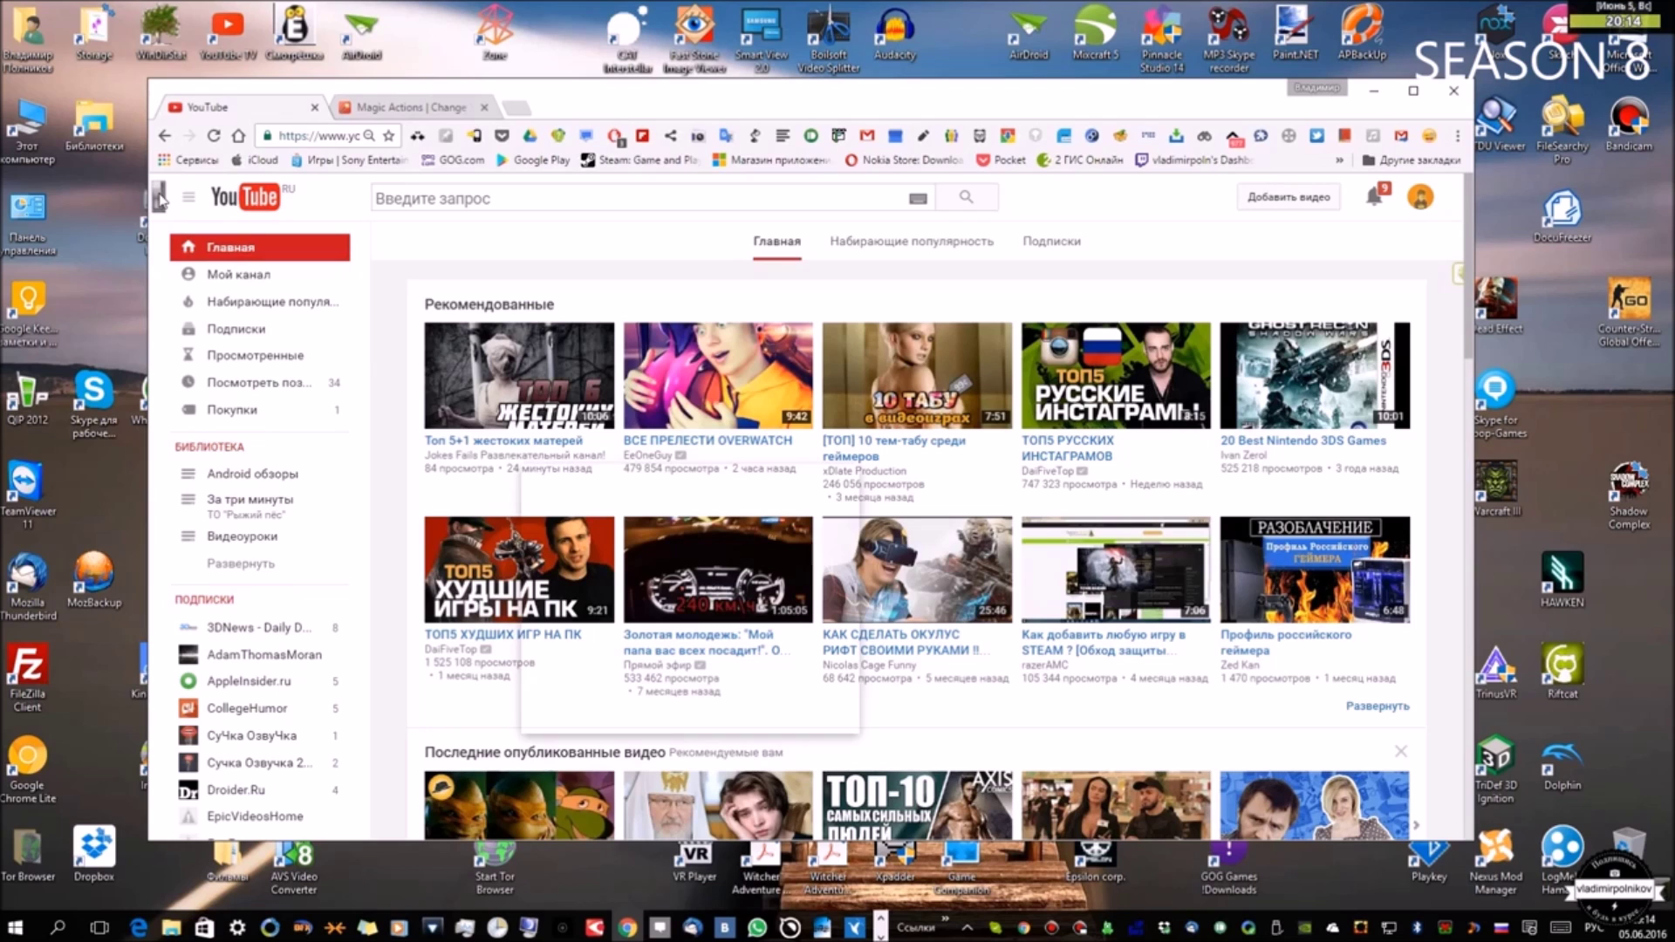
left_click(160, 201)
left_click(455, 107)
left_click(485, 107)
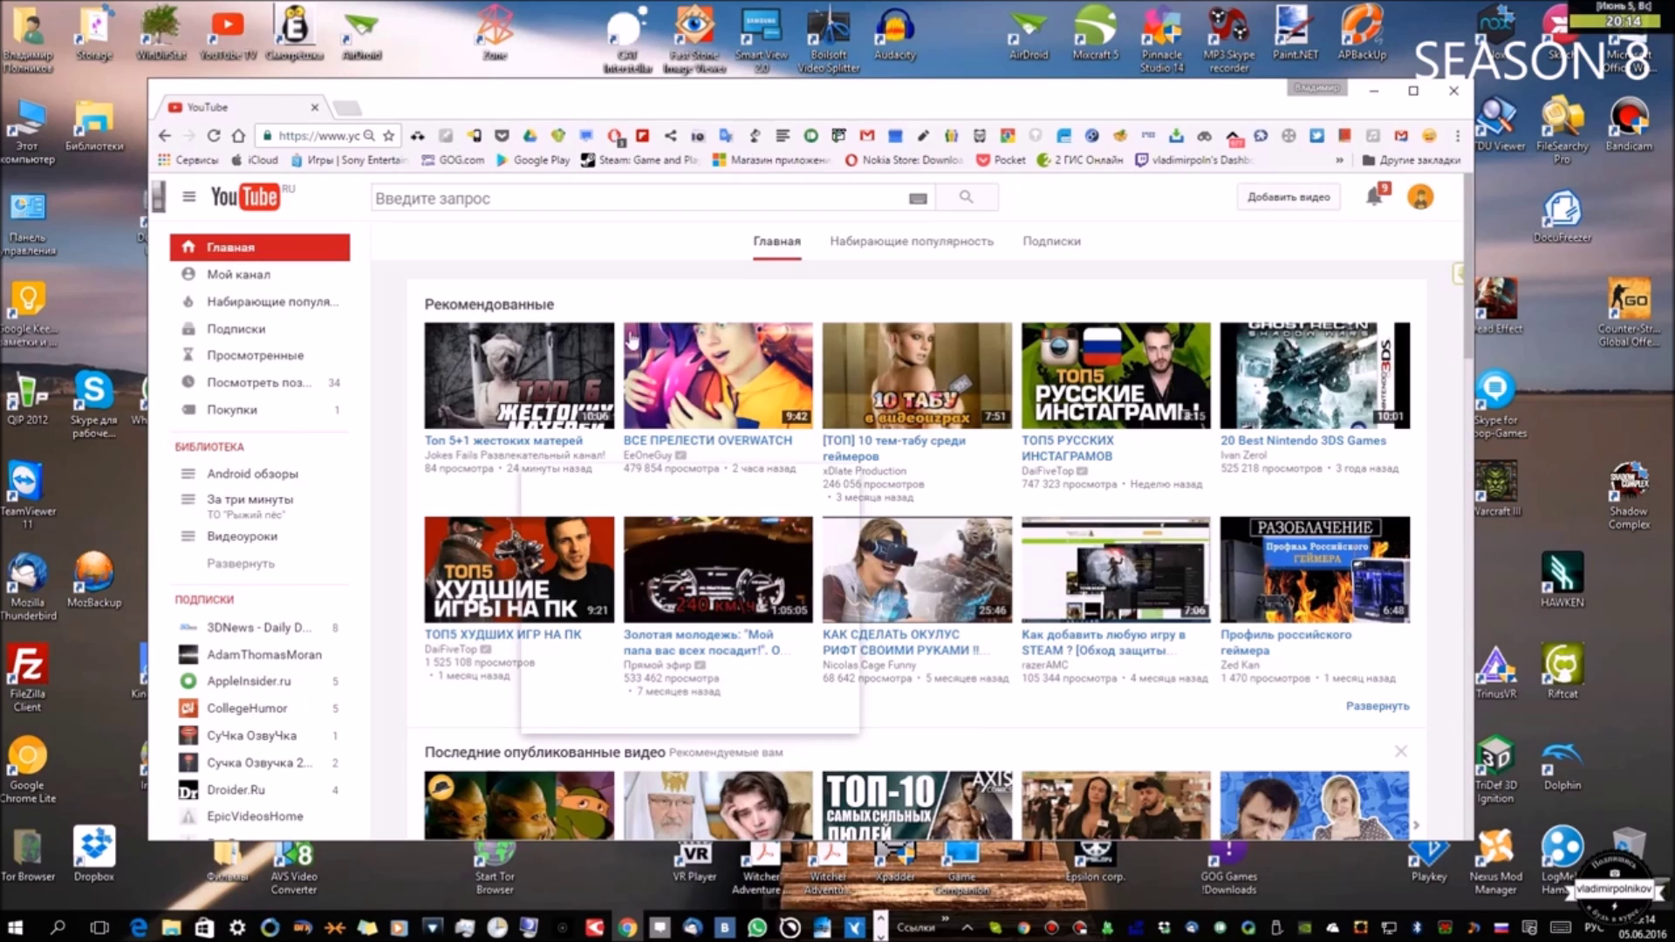
Step: Open the first recommended video, start a reply to the top comment, and play the video in the floating mini player
left_click(556, 370)
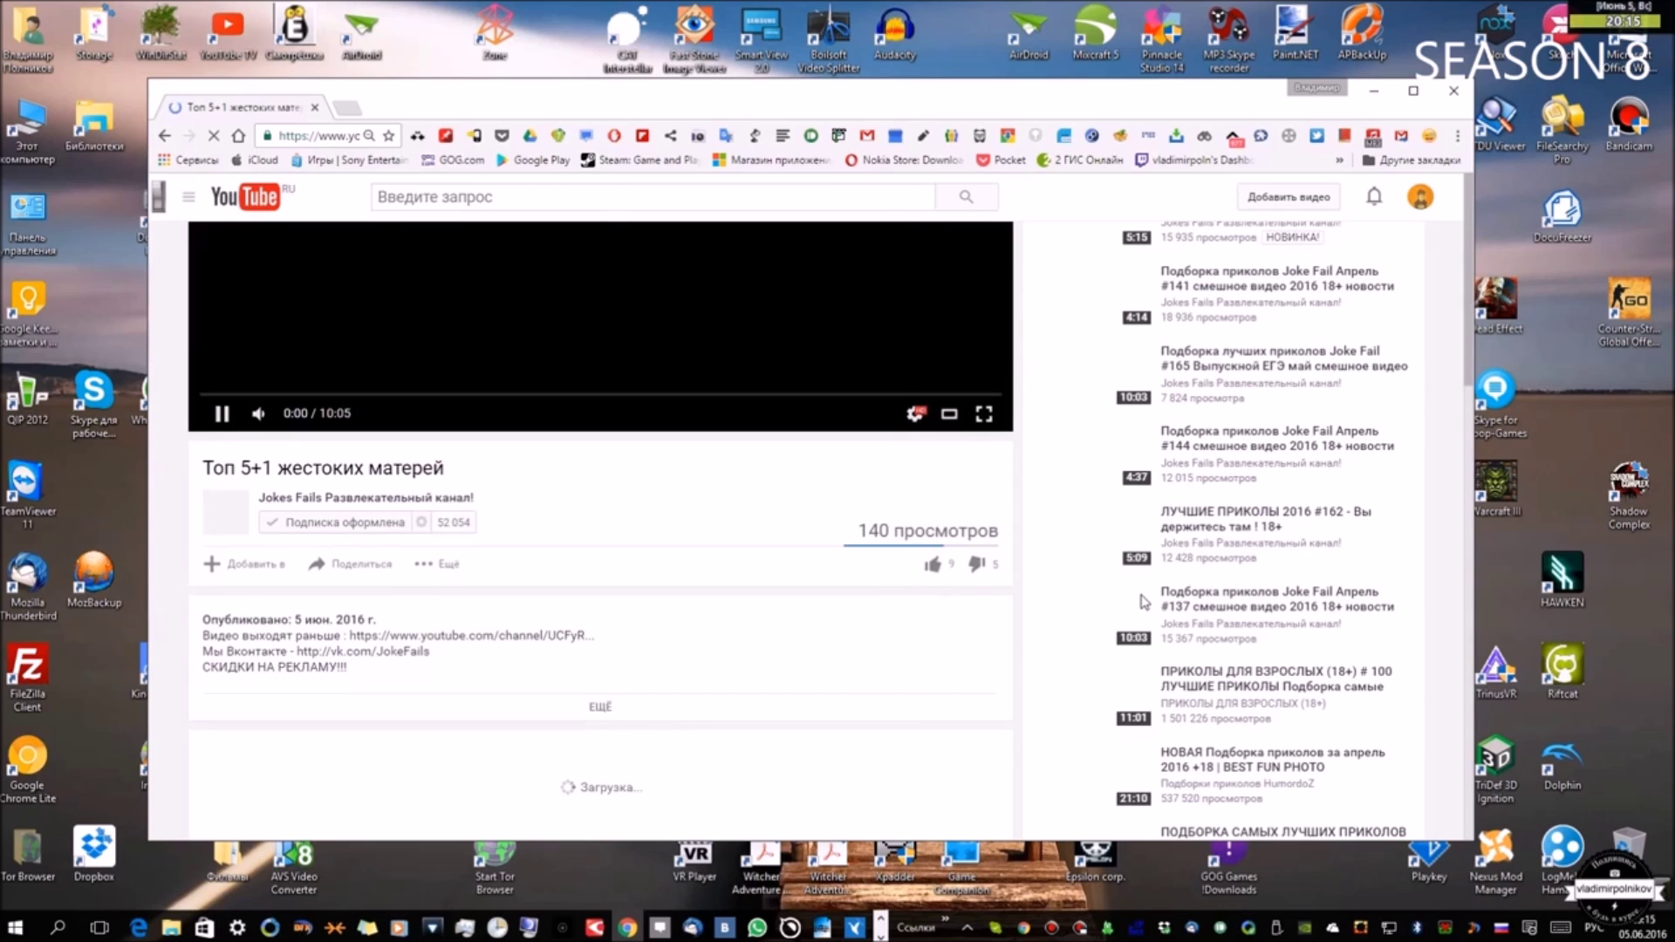
scroll(1225, 575, "down", 6)
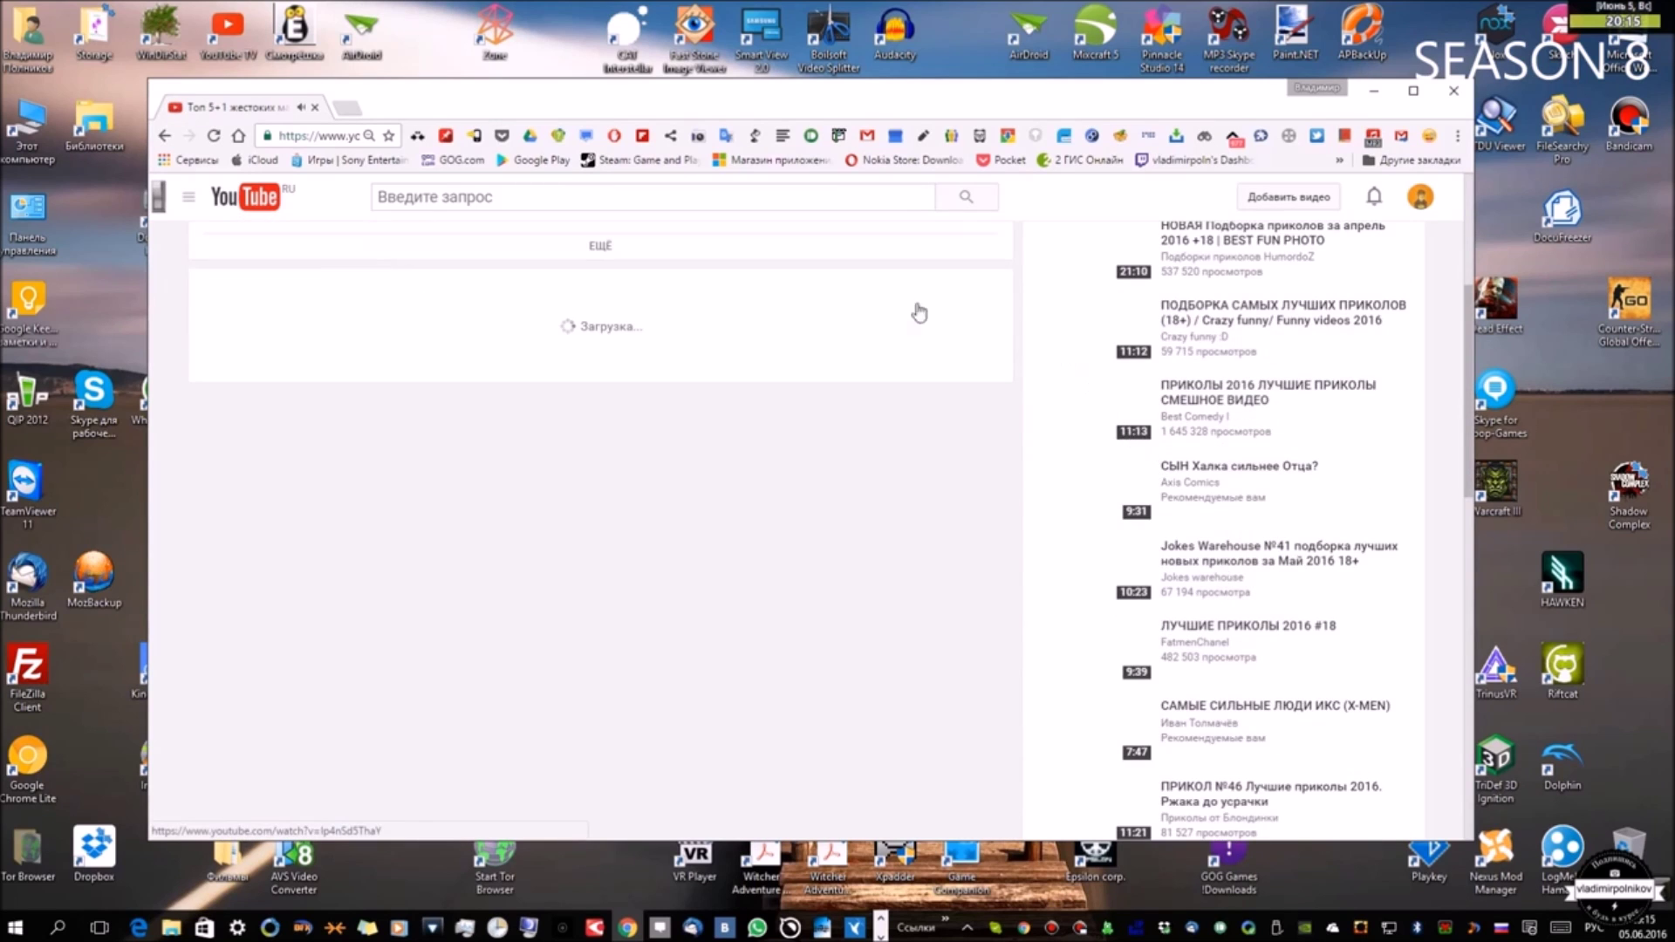
scroll(1225, 497, "down", 8)
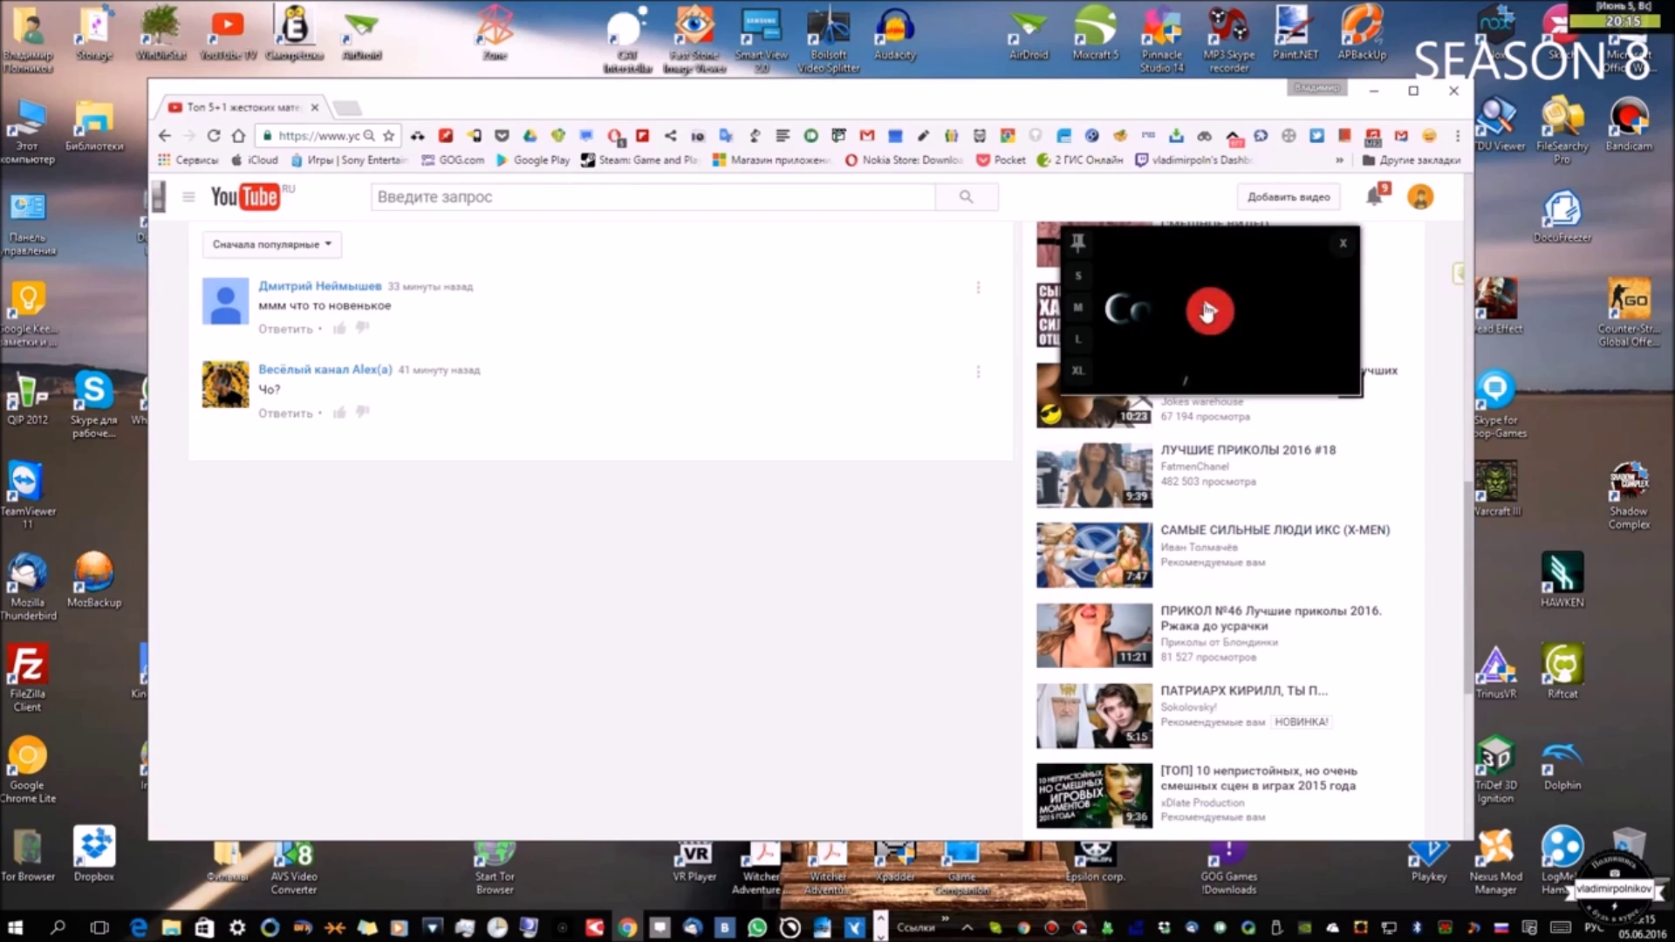
left_click(287, 331)
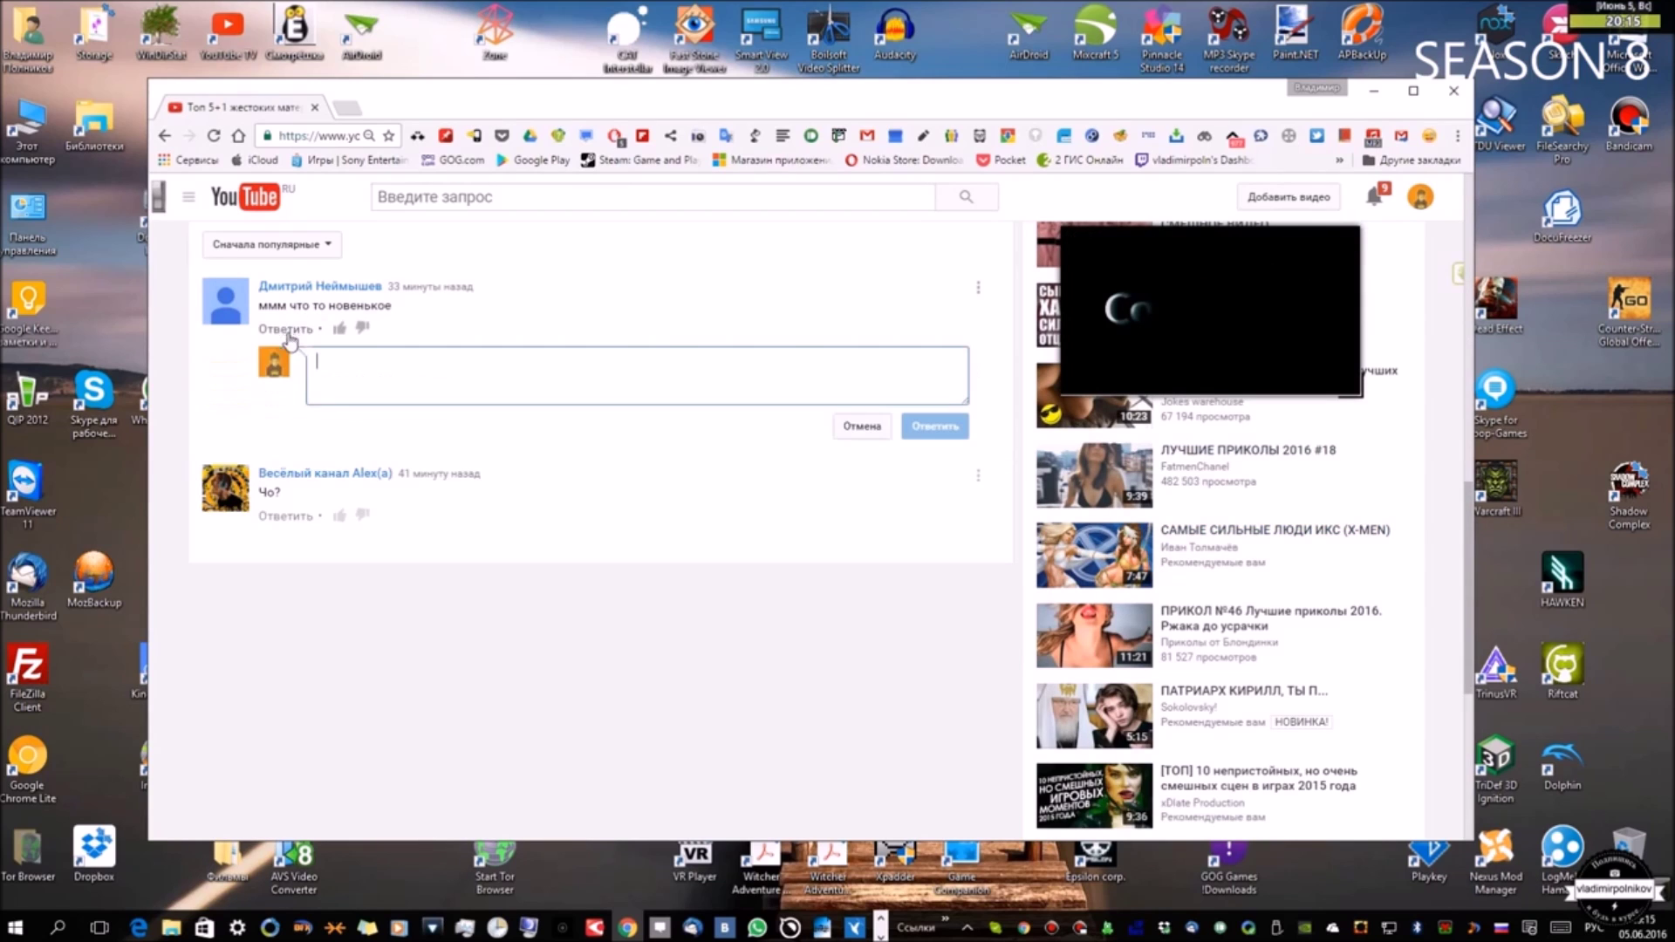
left_click(1204, 301)
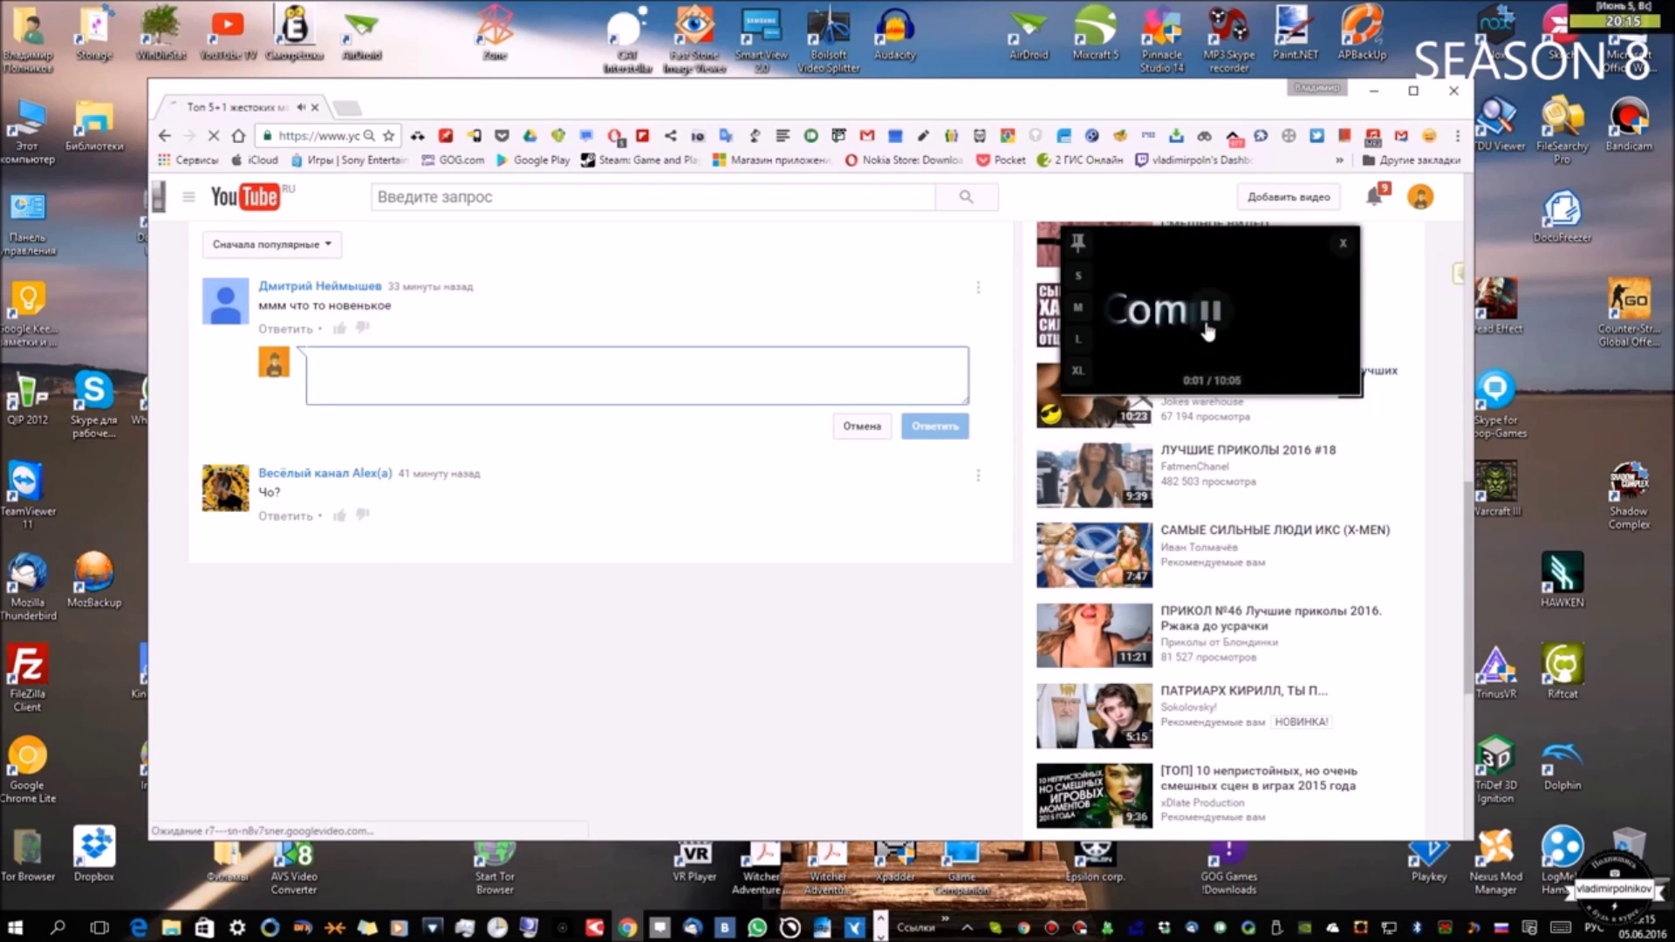
scroll(855, 360, "up", 5)
scroll(854, 359, "up", 5)
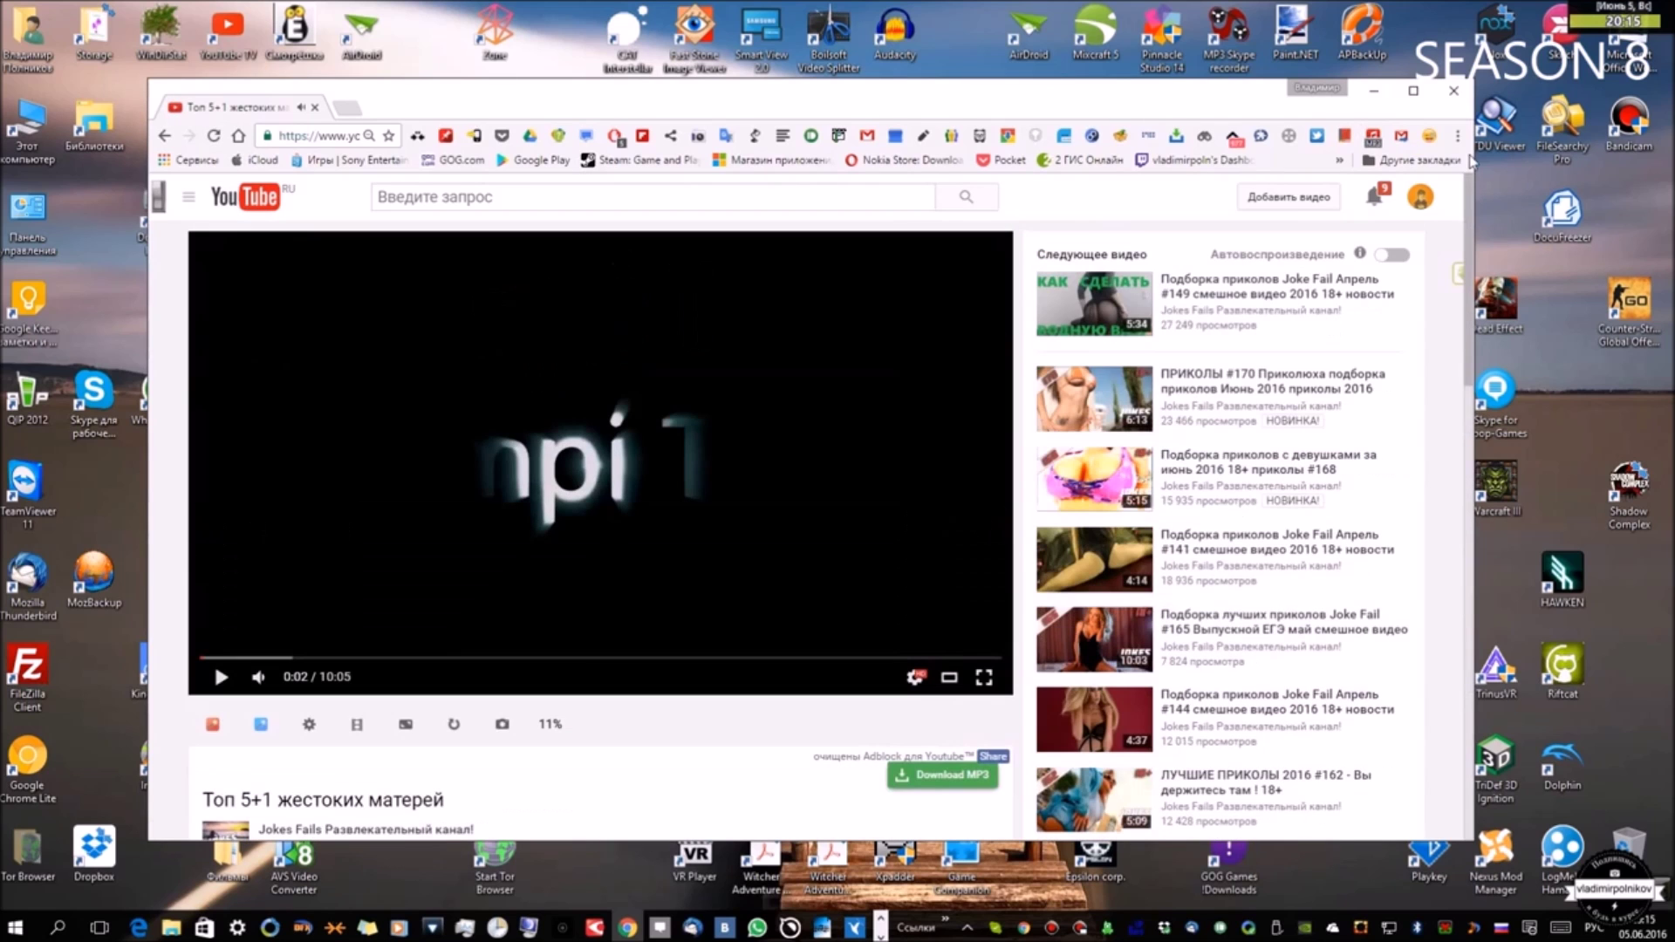
Step: Open Chrome's extensions management page from the browser settings
left_click(1457, 135)
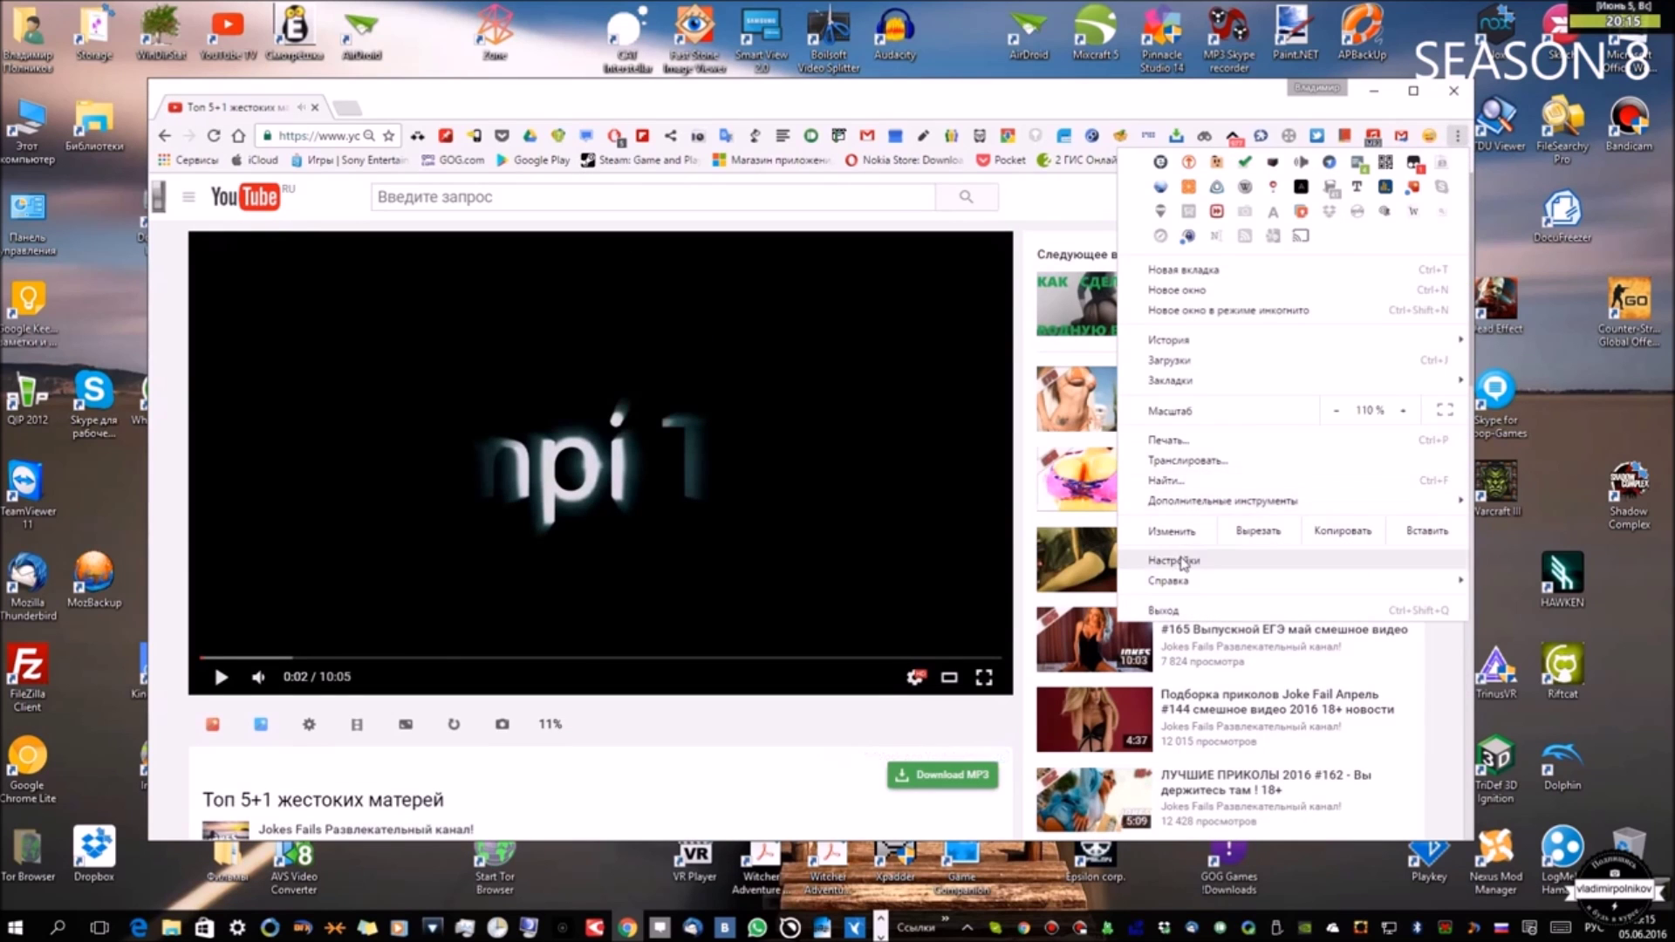
left_click(1188, 561)
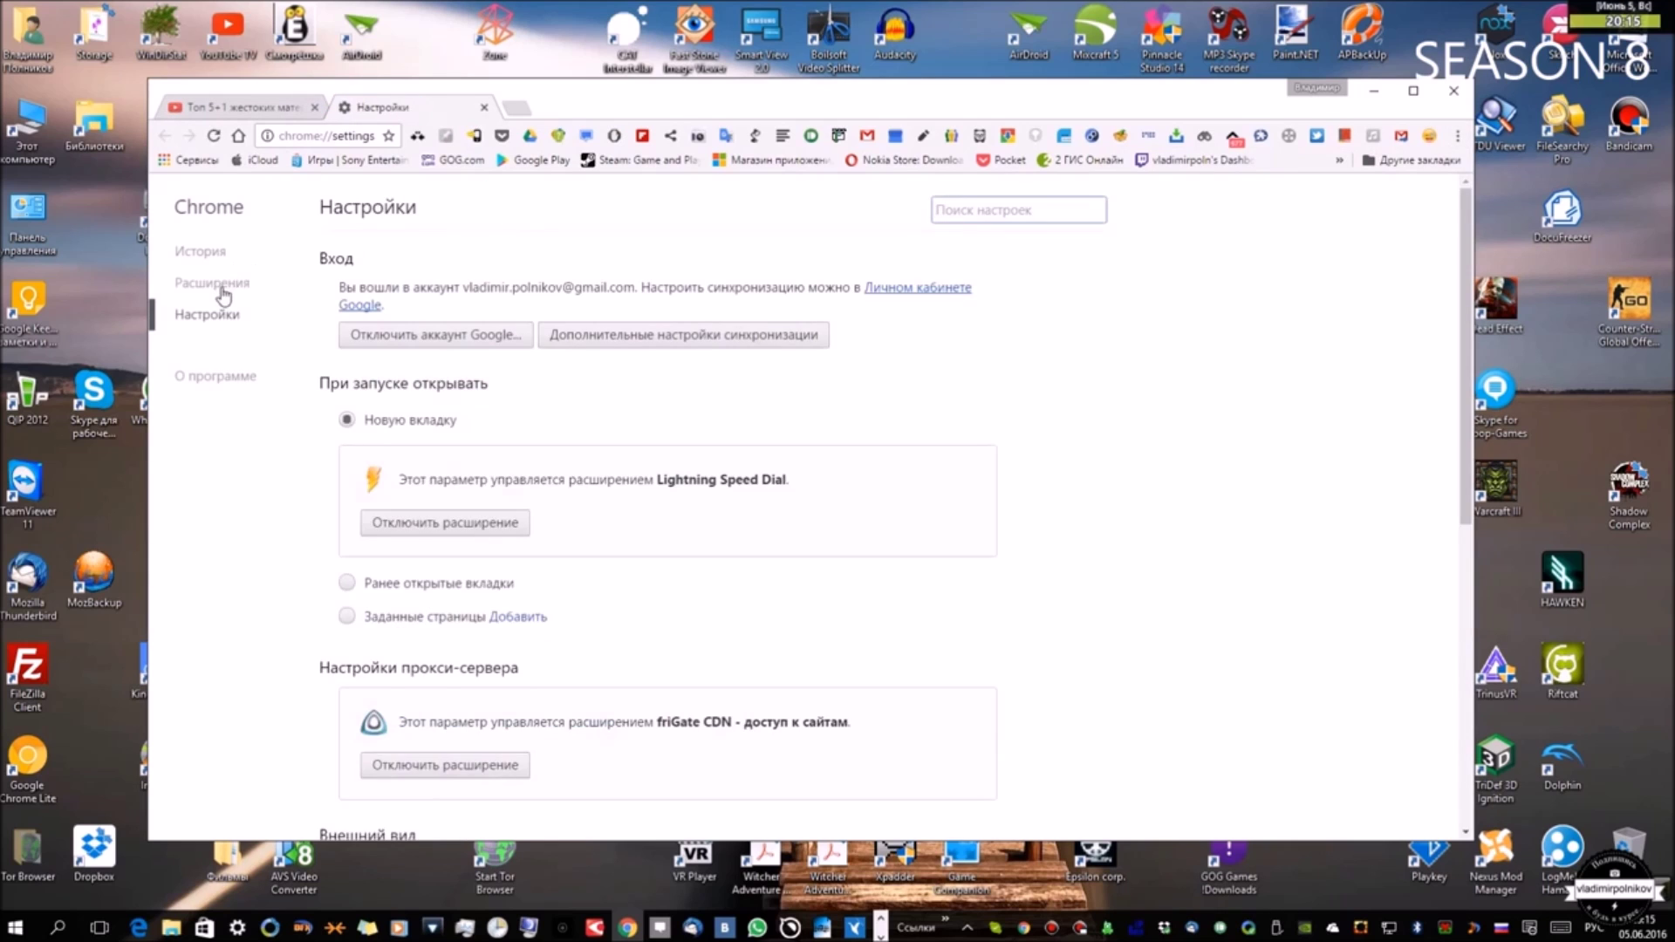
left_click(212, 282)
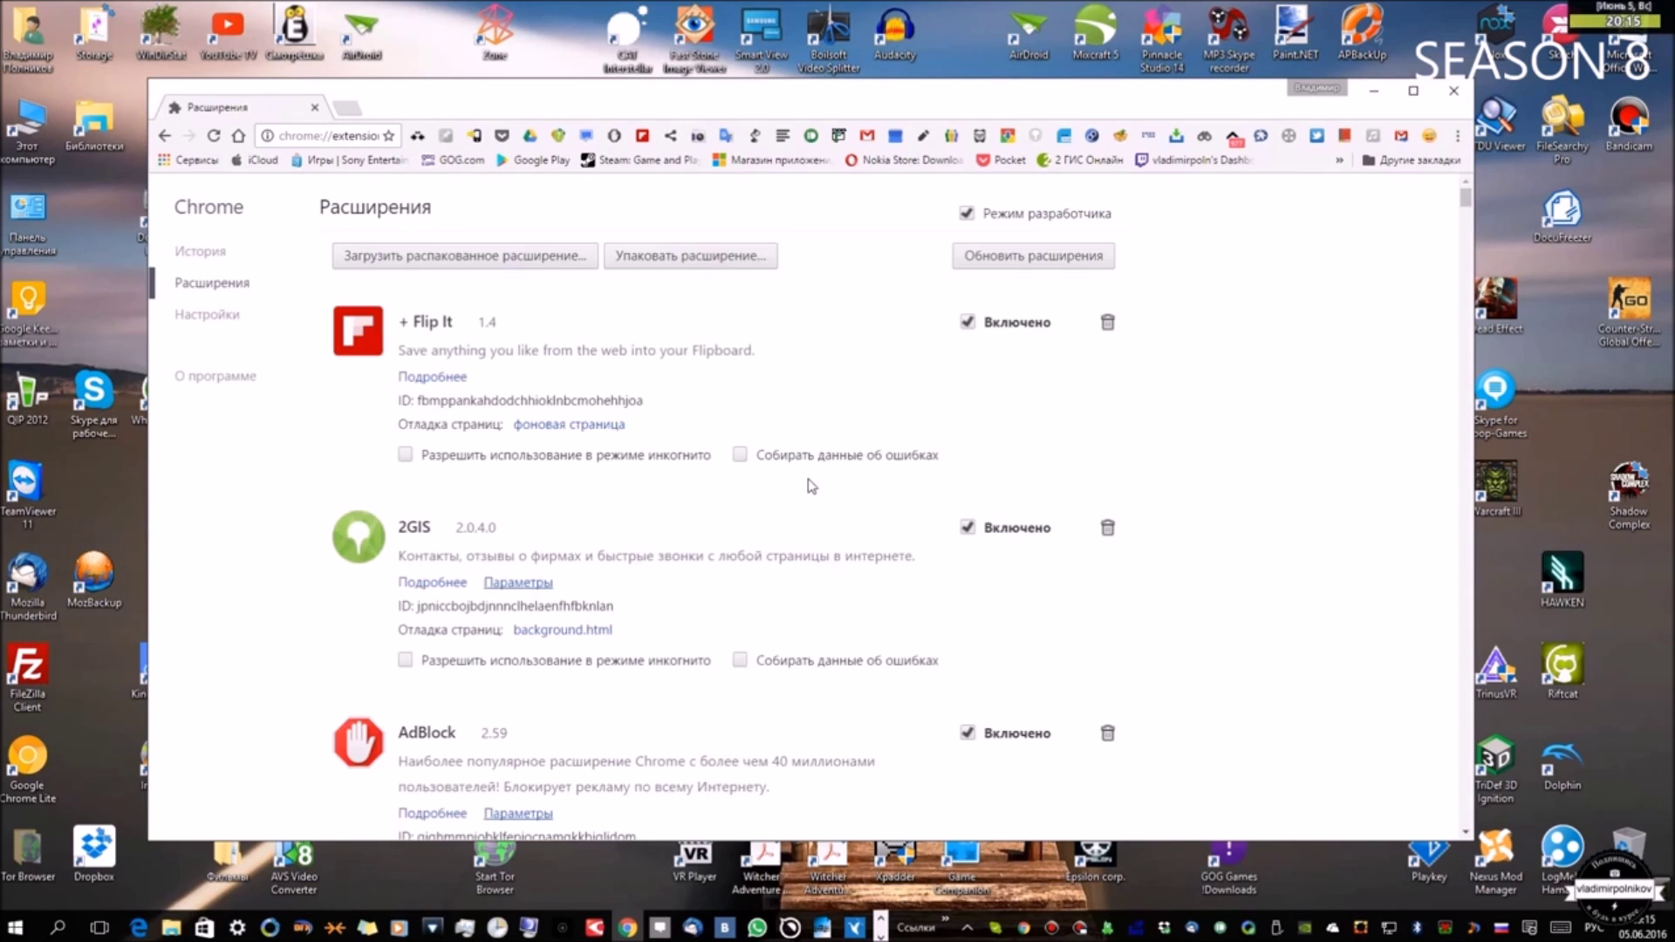
Step: Search the extensions page for "mini" and look through the matching extensions
key("ctrl+f")
key("alt+shift")
type("mini")
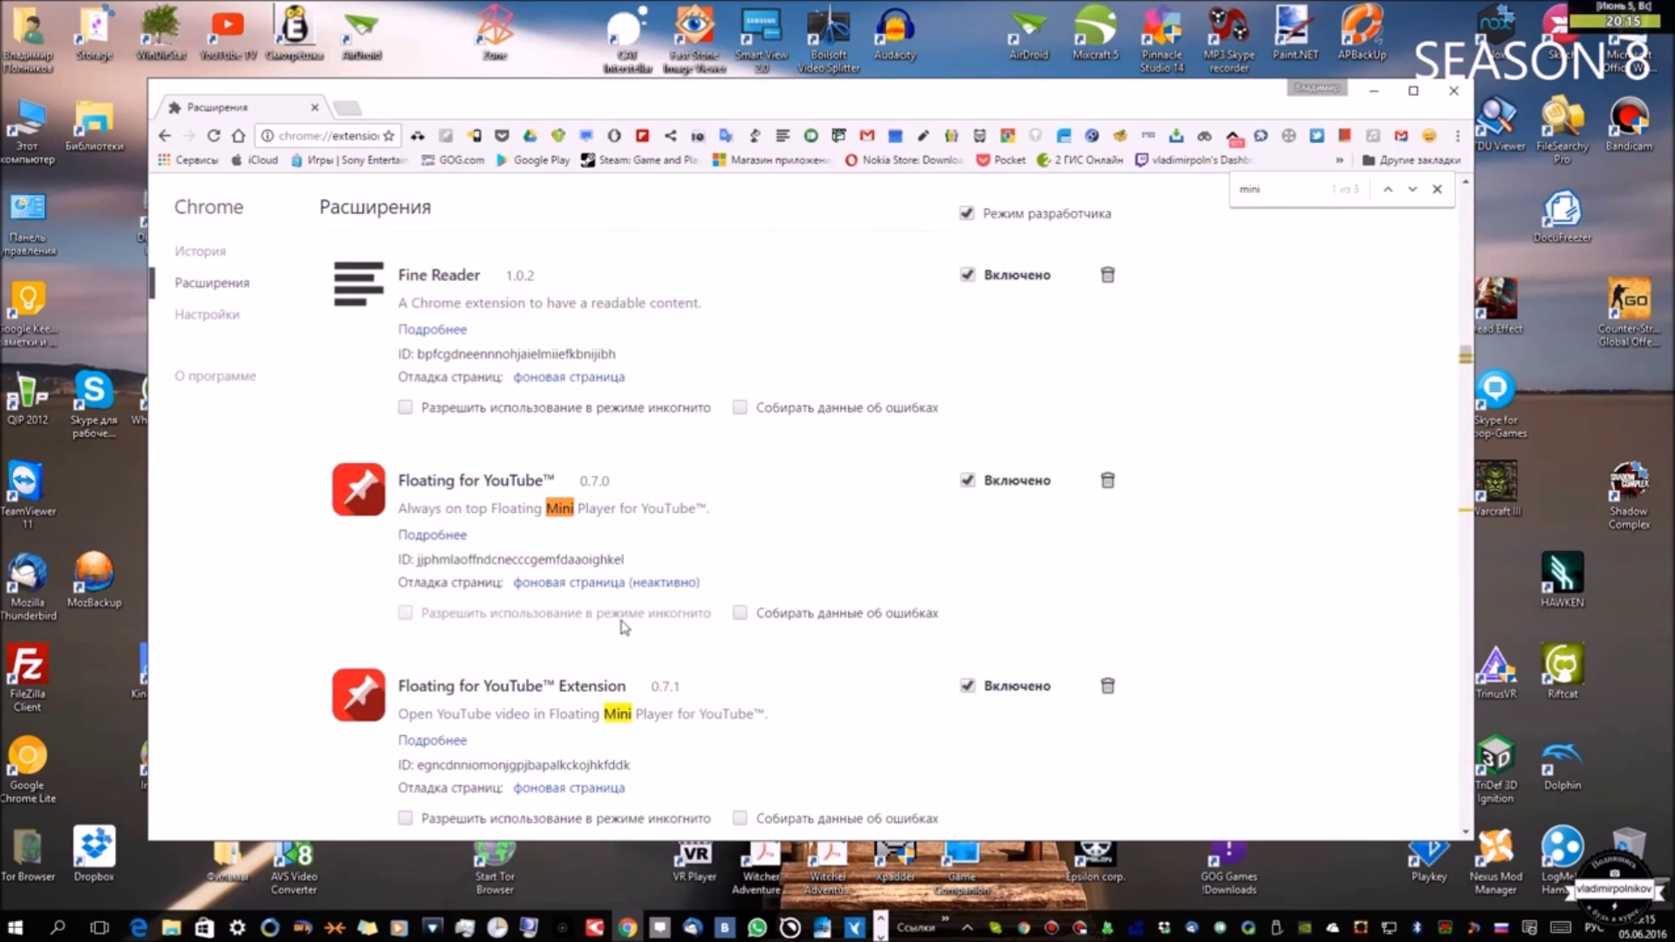
scroll(616, 560, "down", 3)
scroll(616, 561, "down", 8)
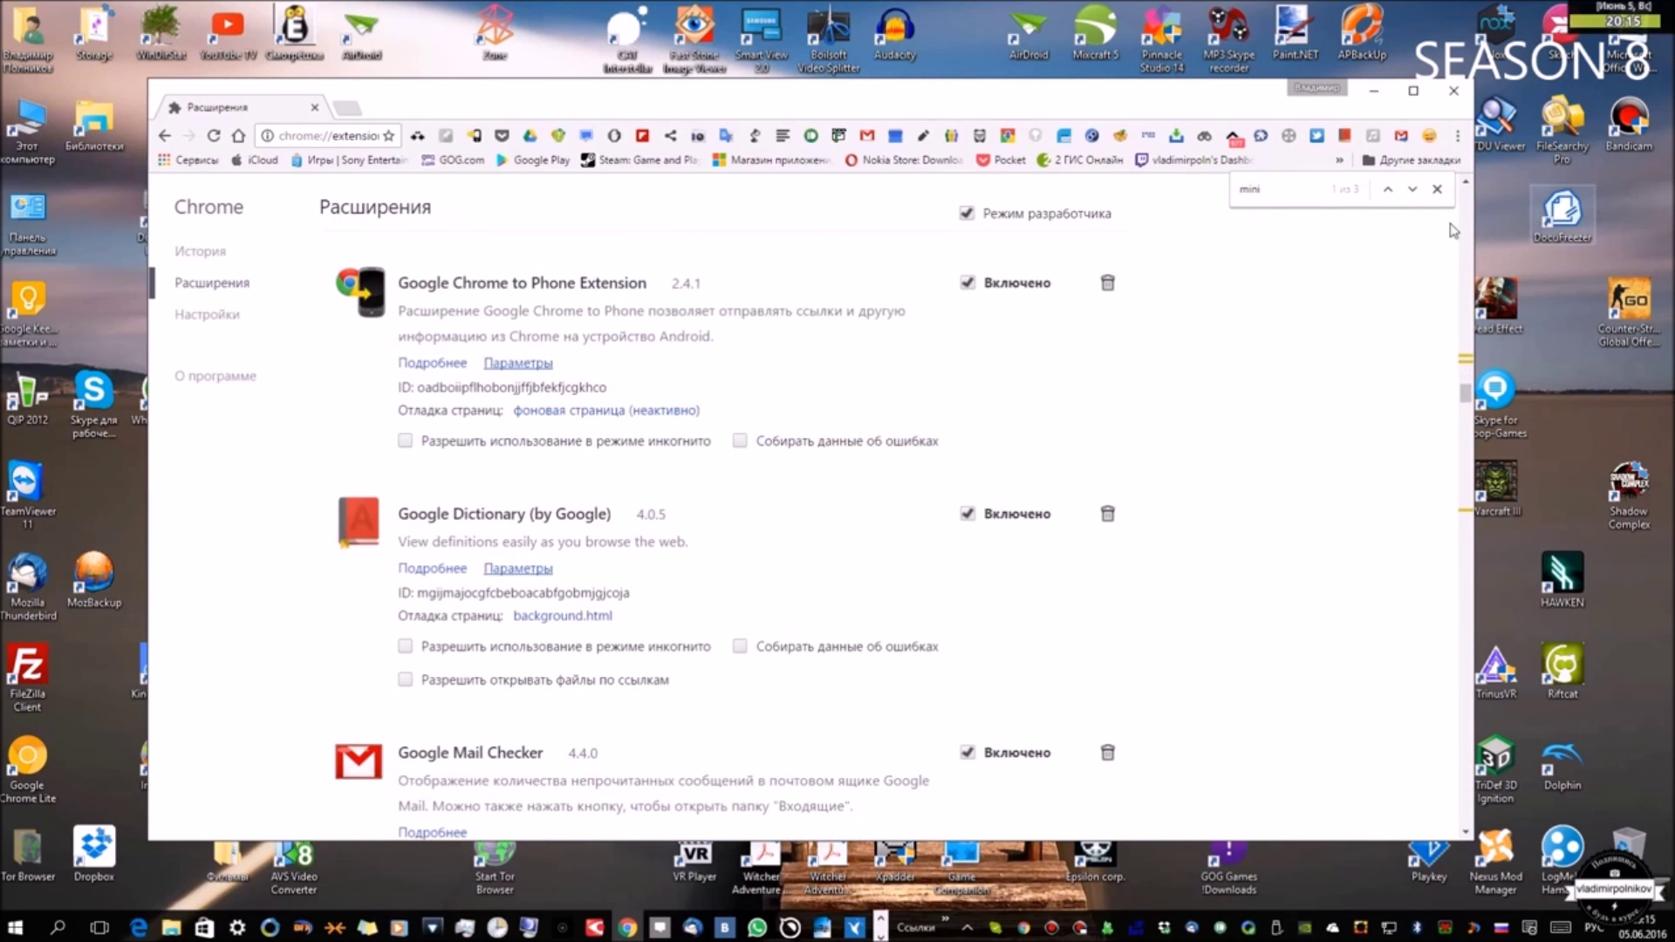
left_click(1412, 188)
left_click(1412, 189)
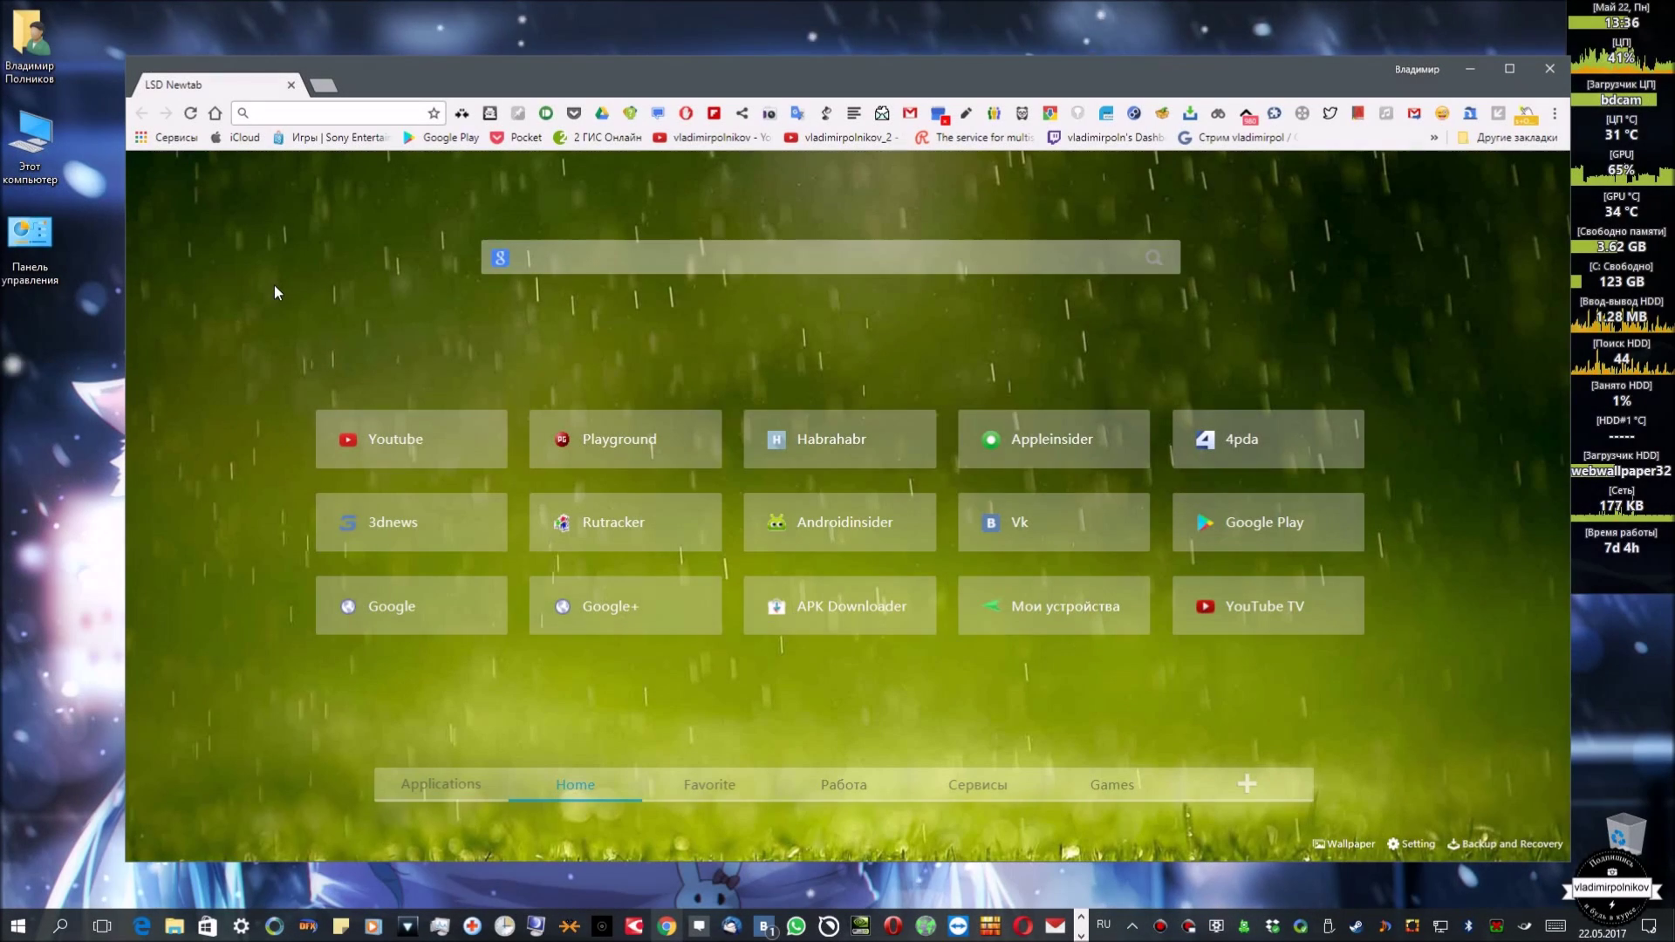
Step: Open the saved session "Новости и подписки" from the session manager extension and bring up the session list again
left_click(1163, 115)
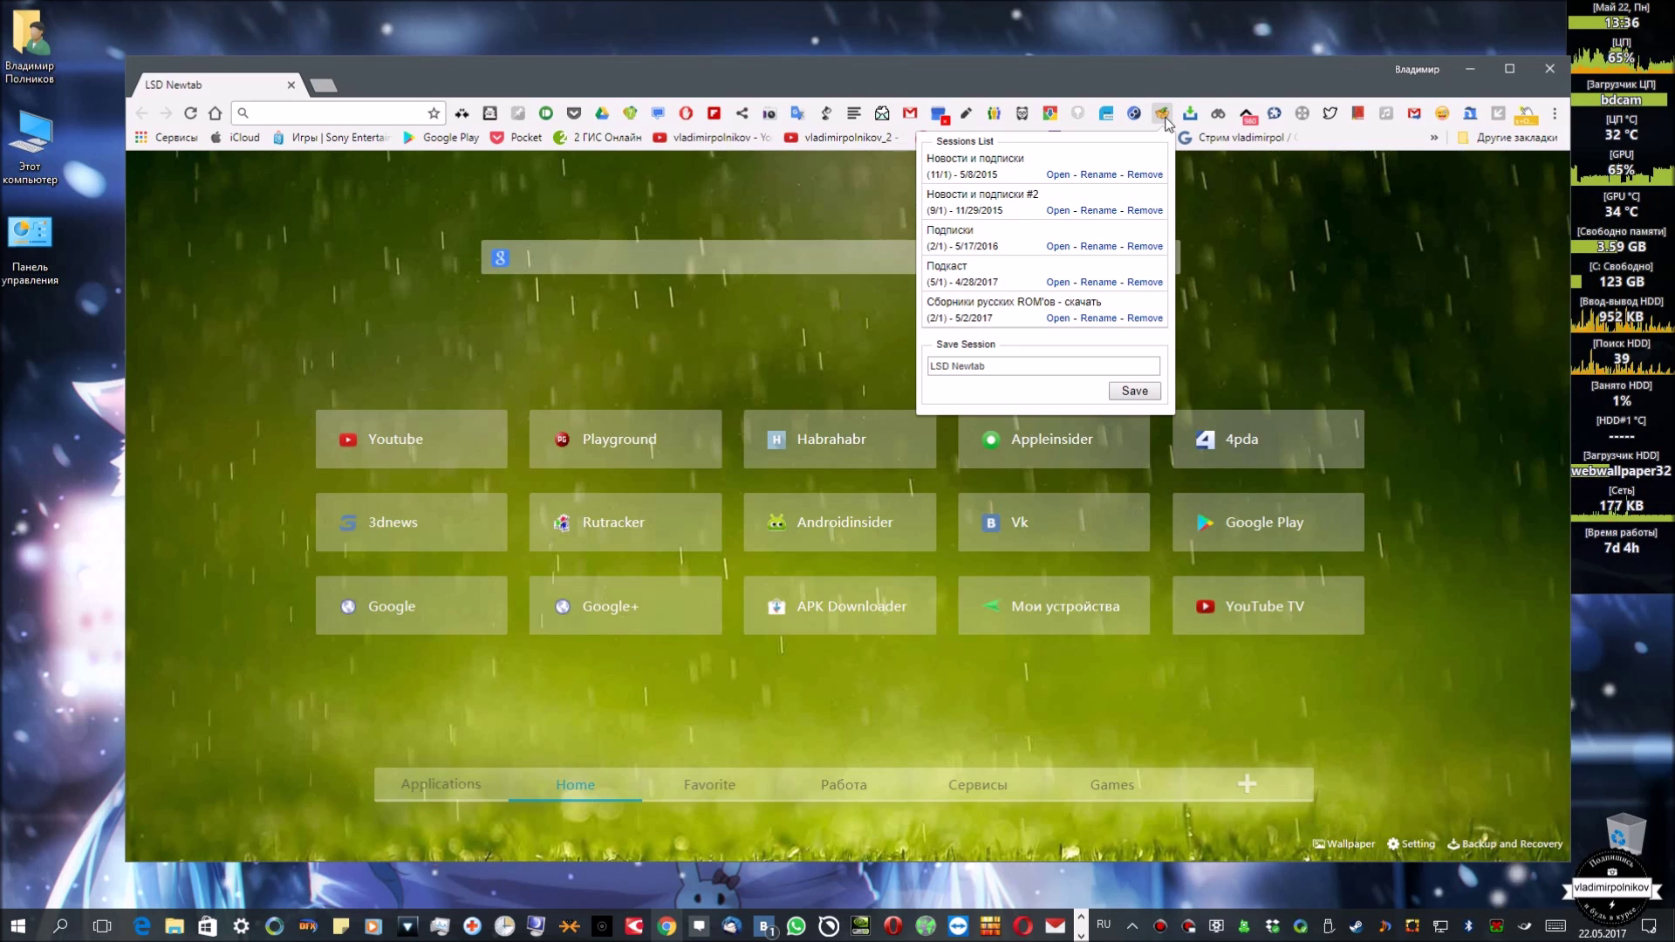
left_click(1056, 176)
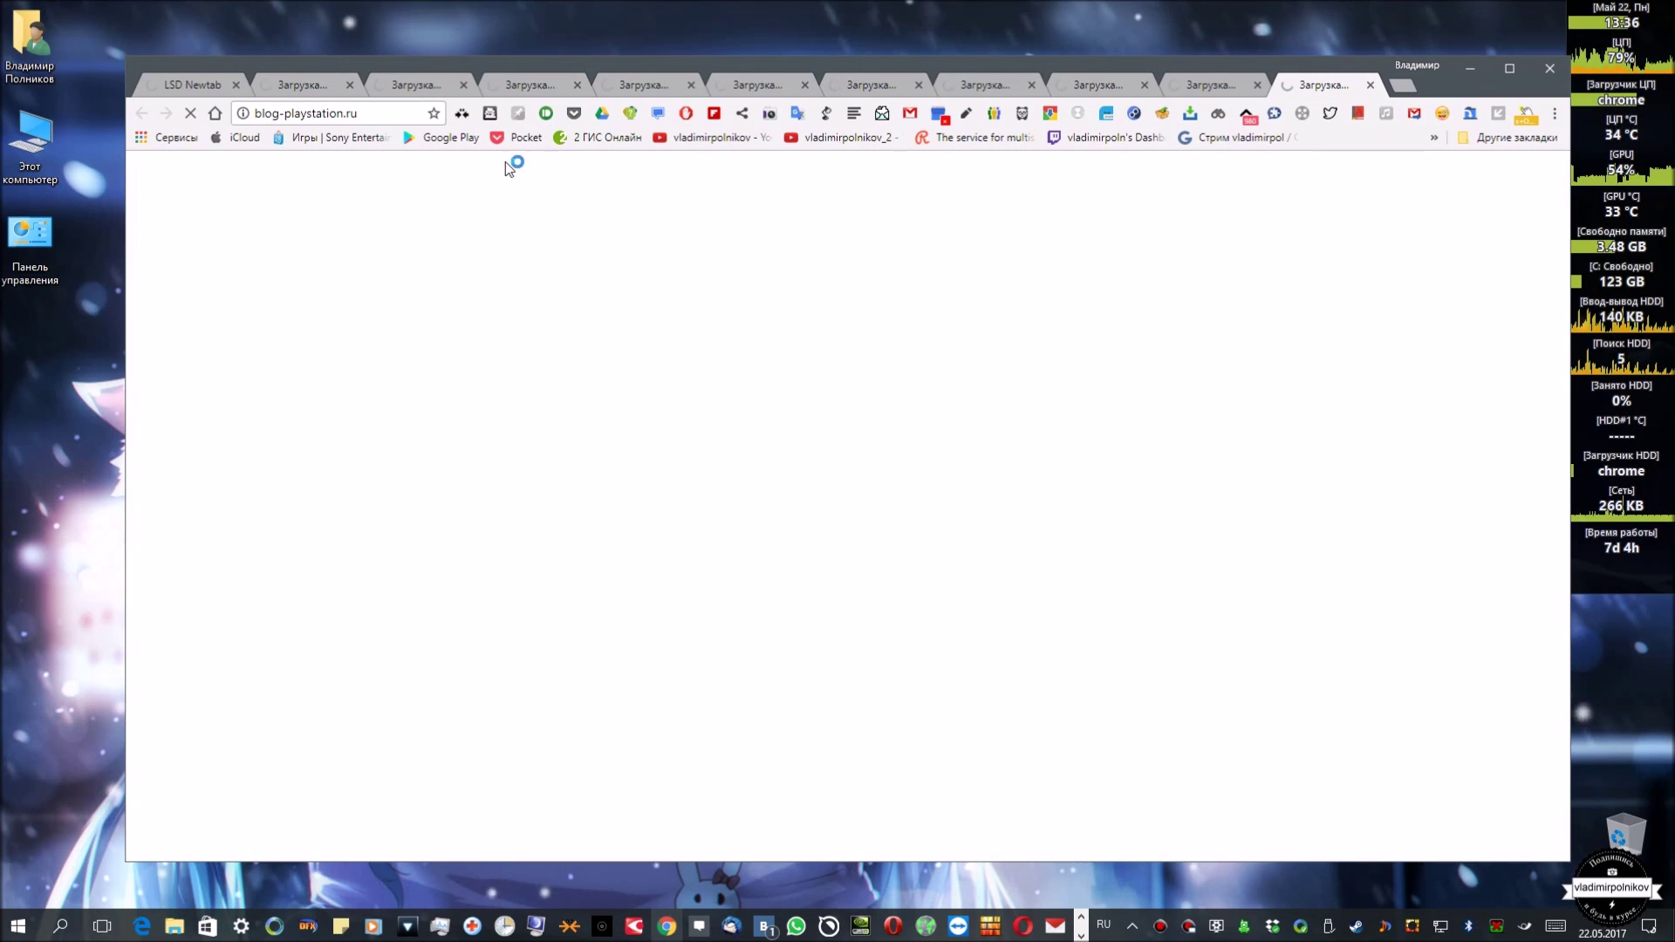
left_click(1160, 115)
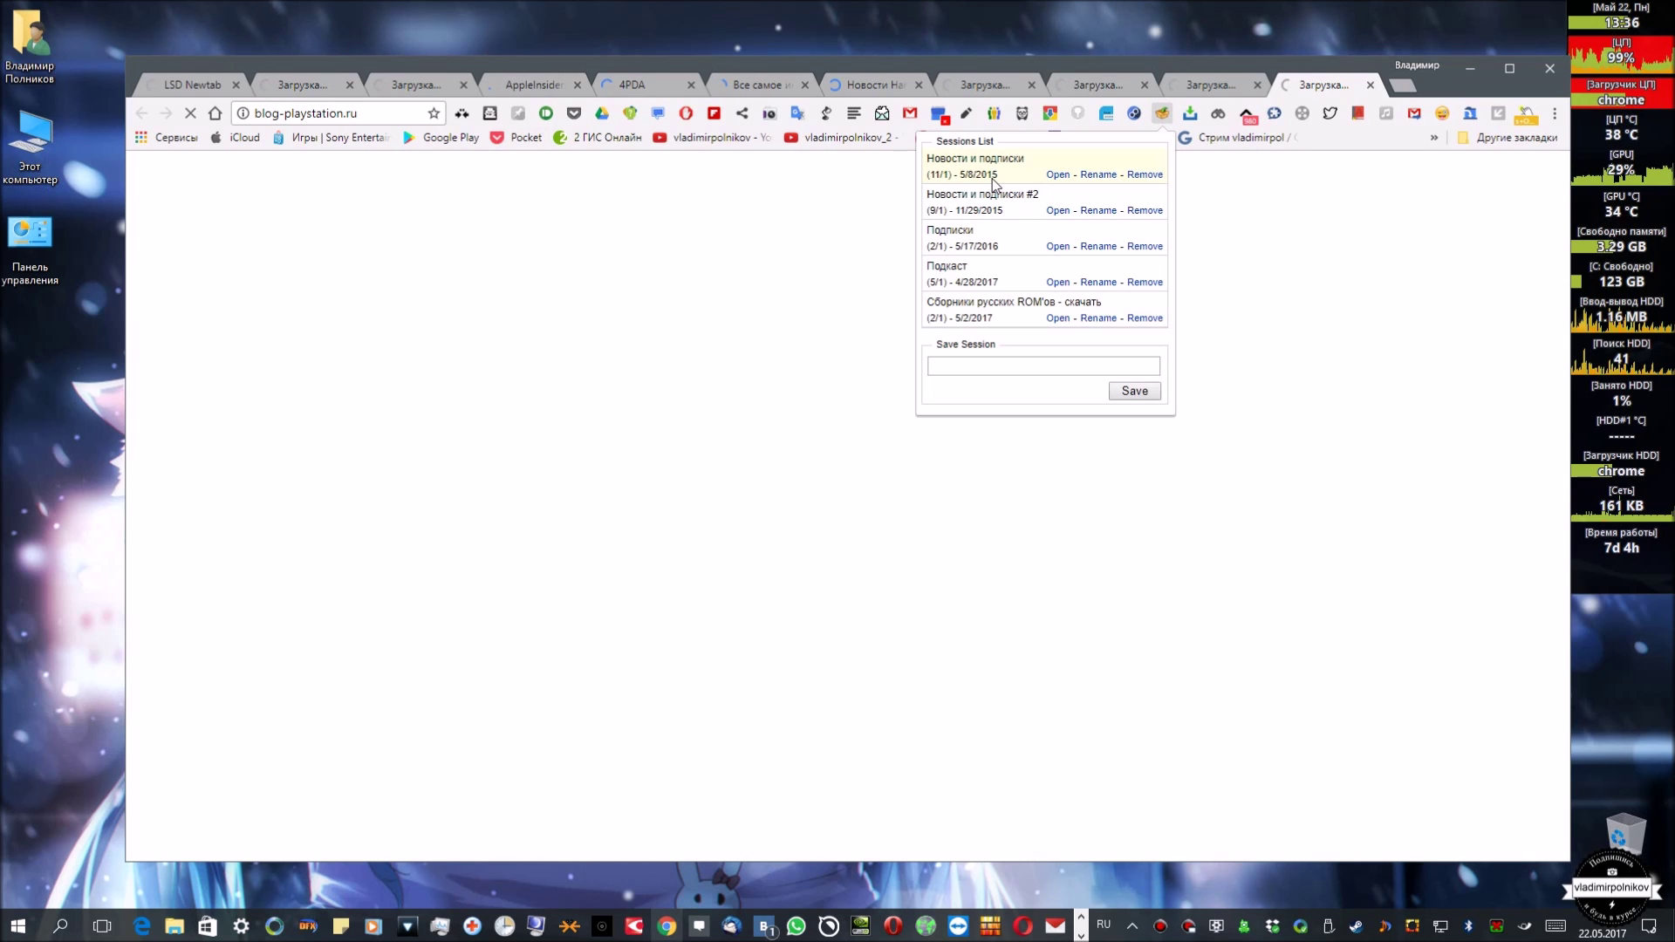
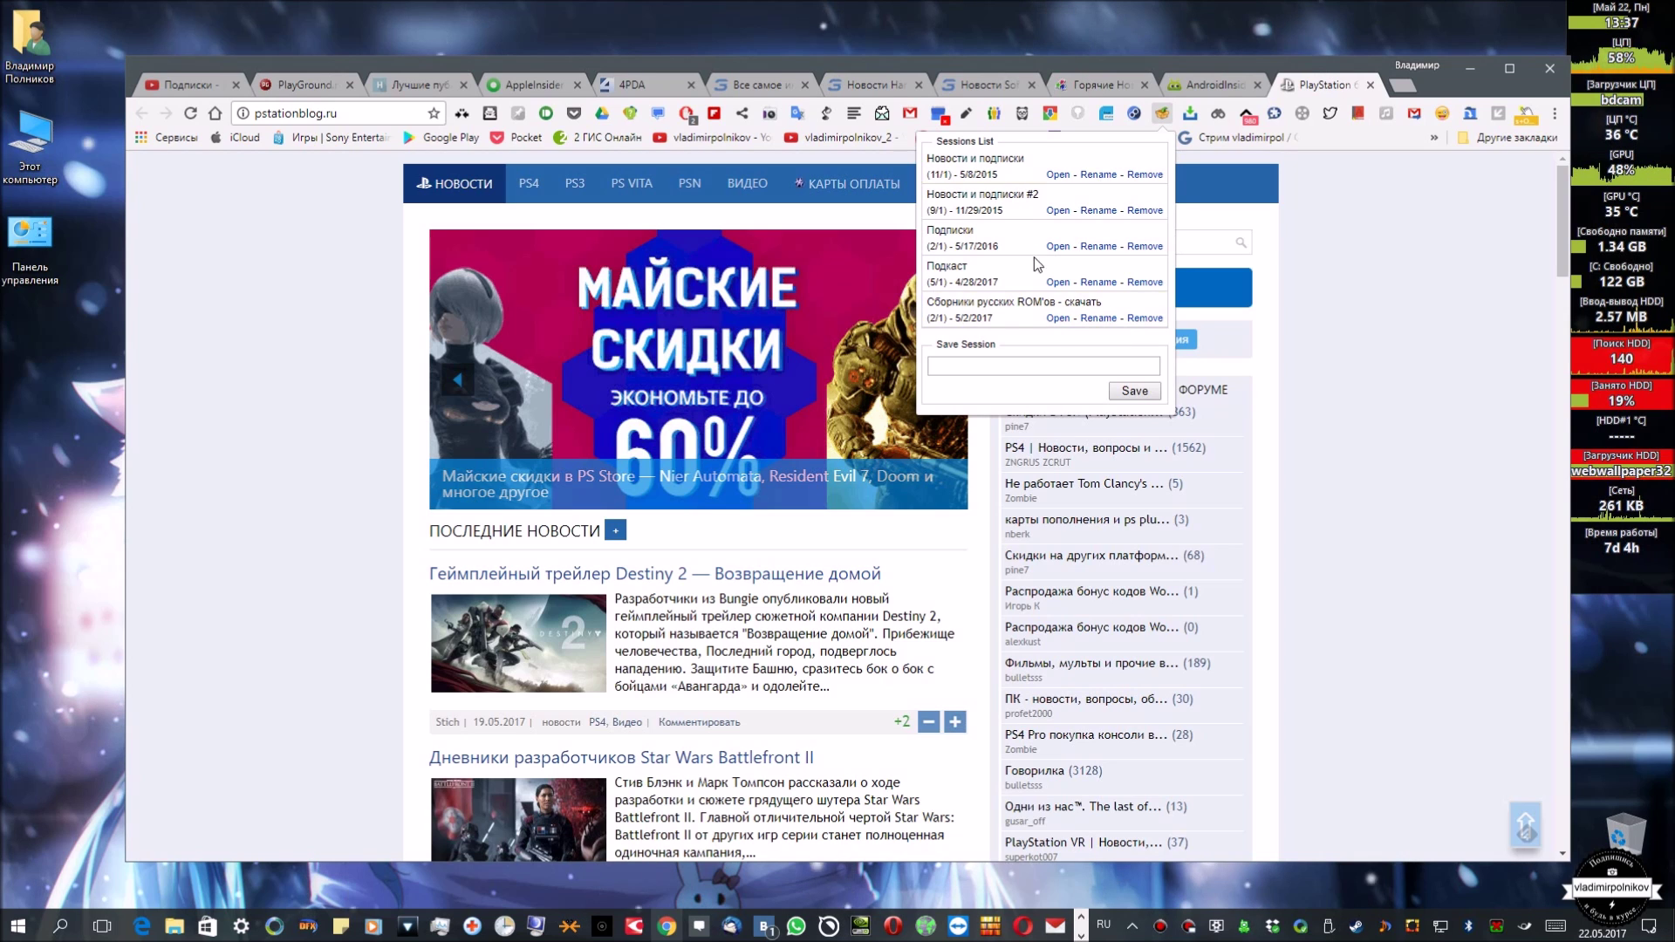
Step: Close all tabs except the PlayStation blog and load google.com in the remaining tab
right_click(1338, 85)
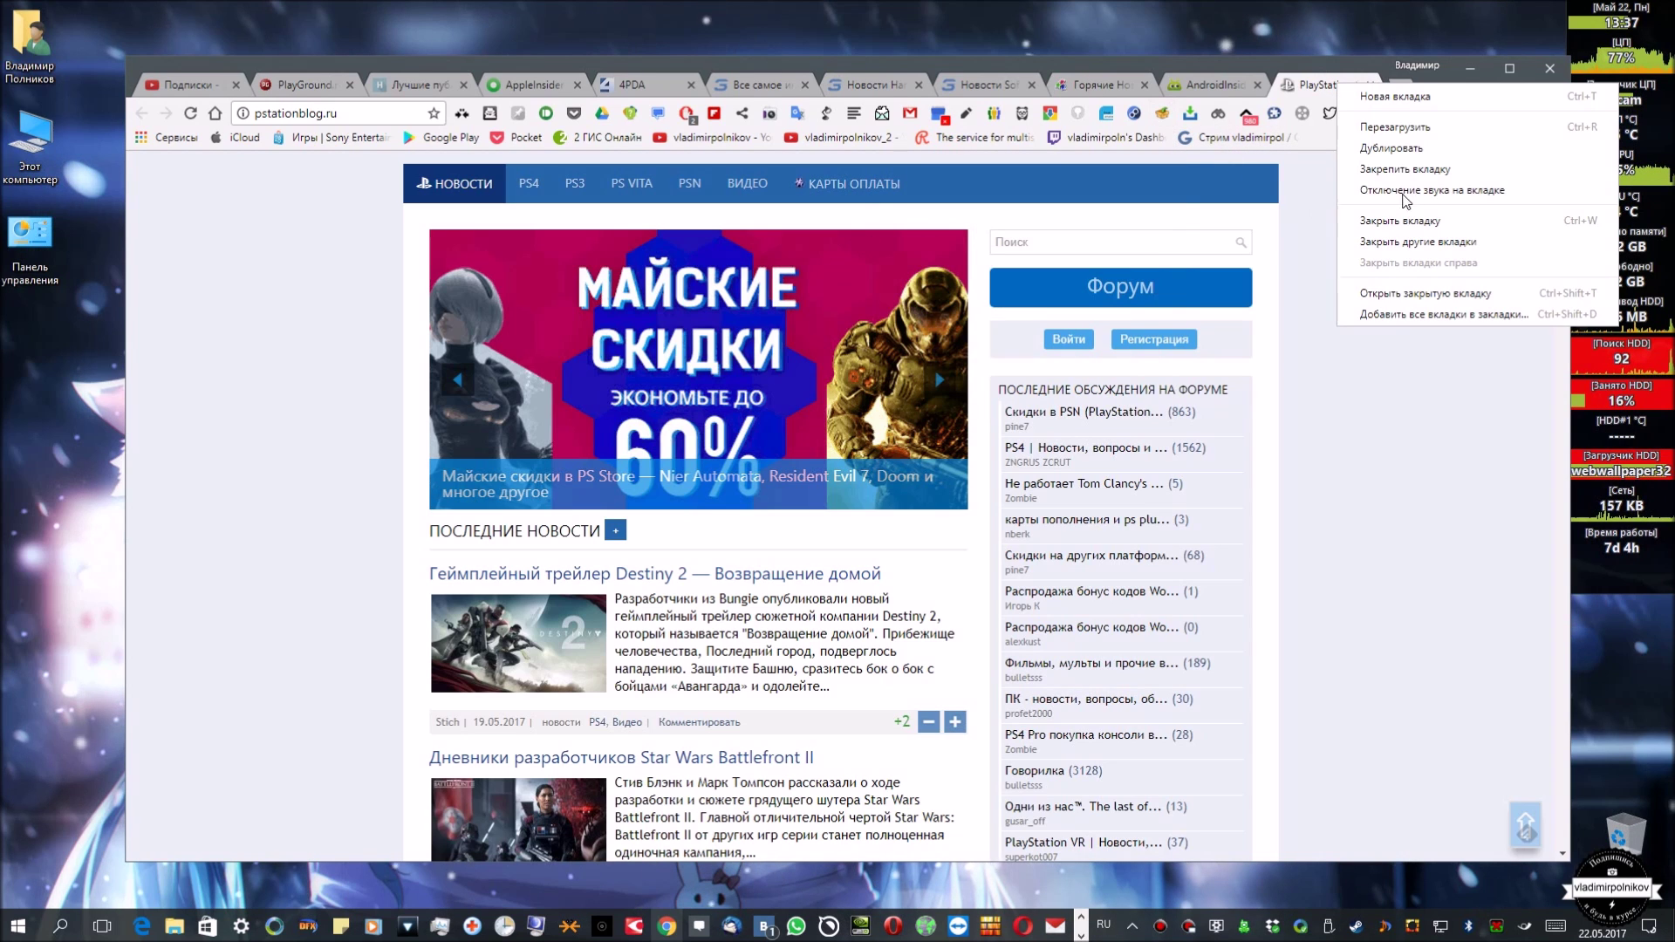
left_click(1417, 242)
key("ctrl+l")
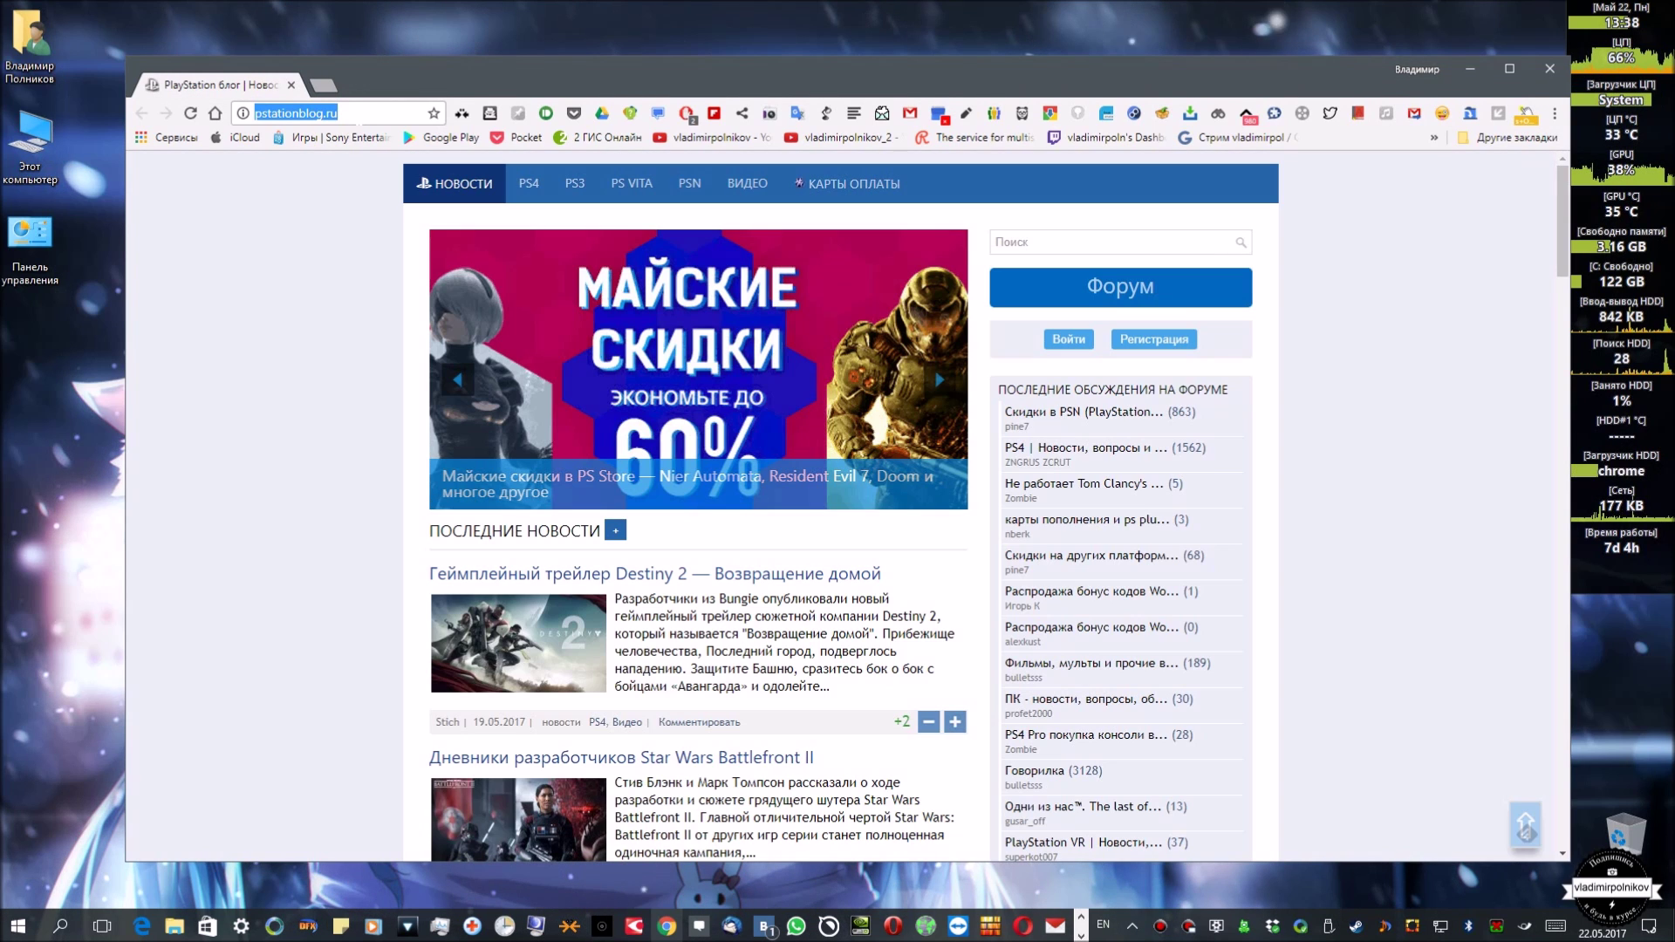
type("google.com")
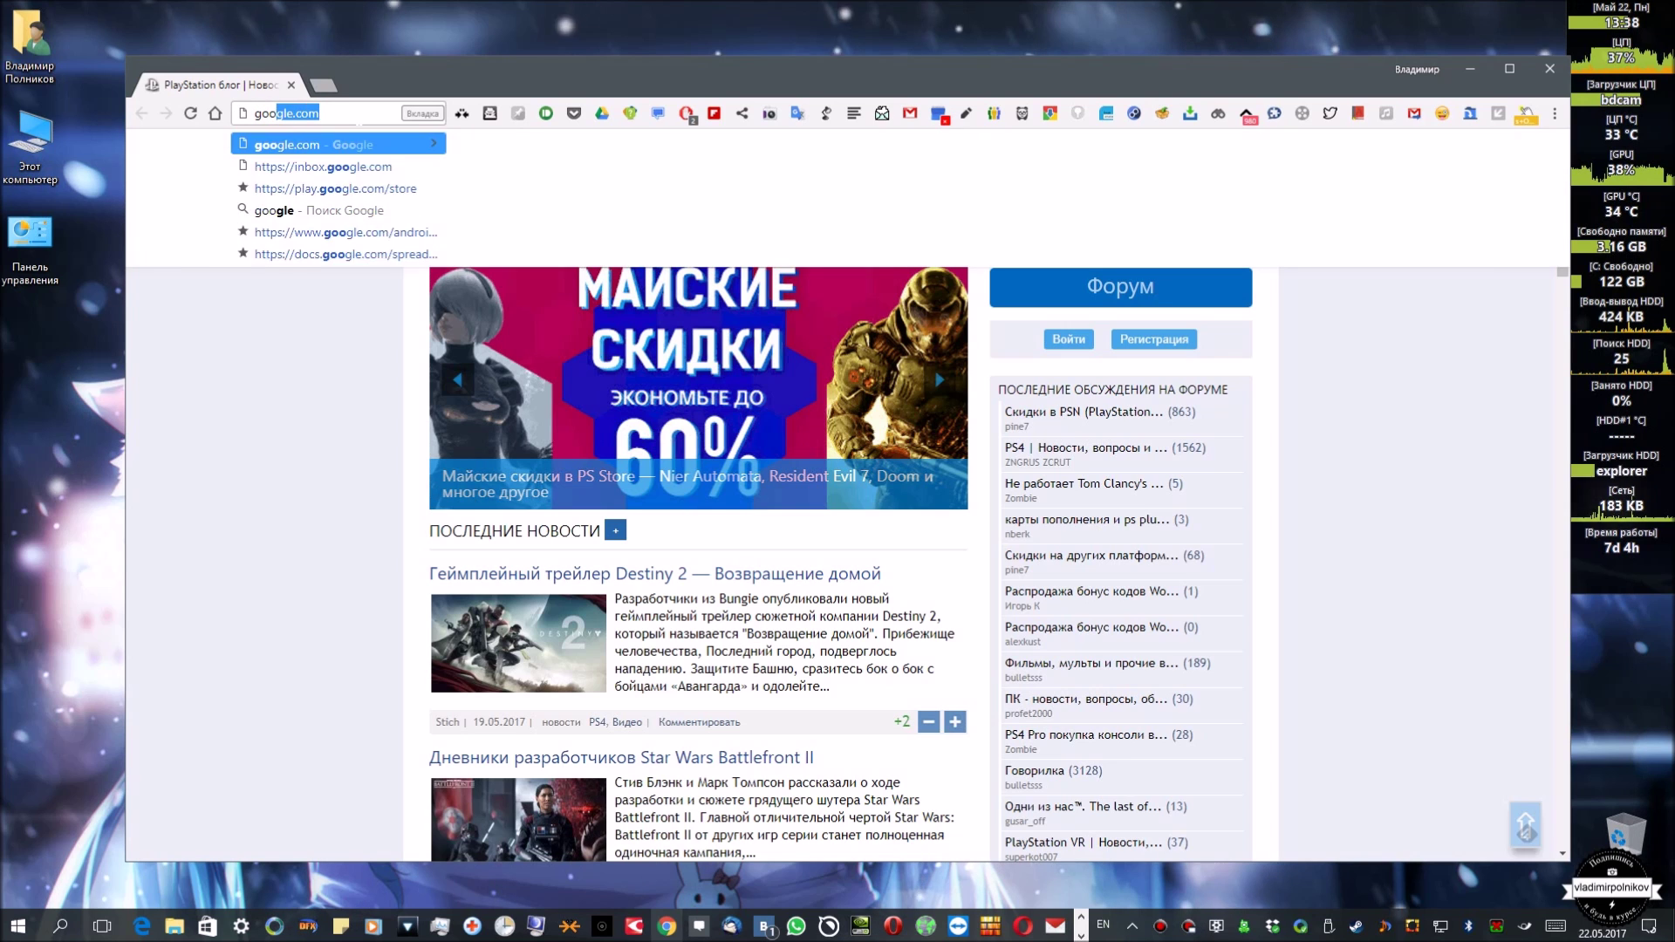
key("Return")
Step: Load ya.ru in a new tab and return to the Google tab
key("ctrl+t")
type("ya.ru")
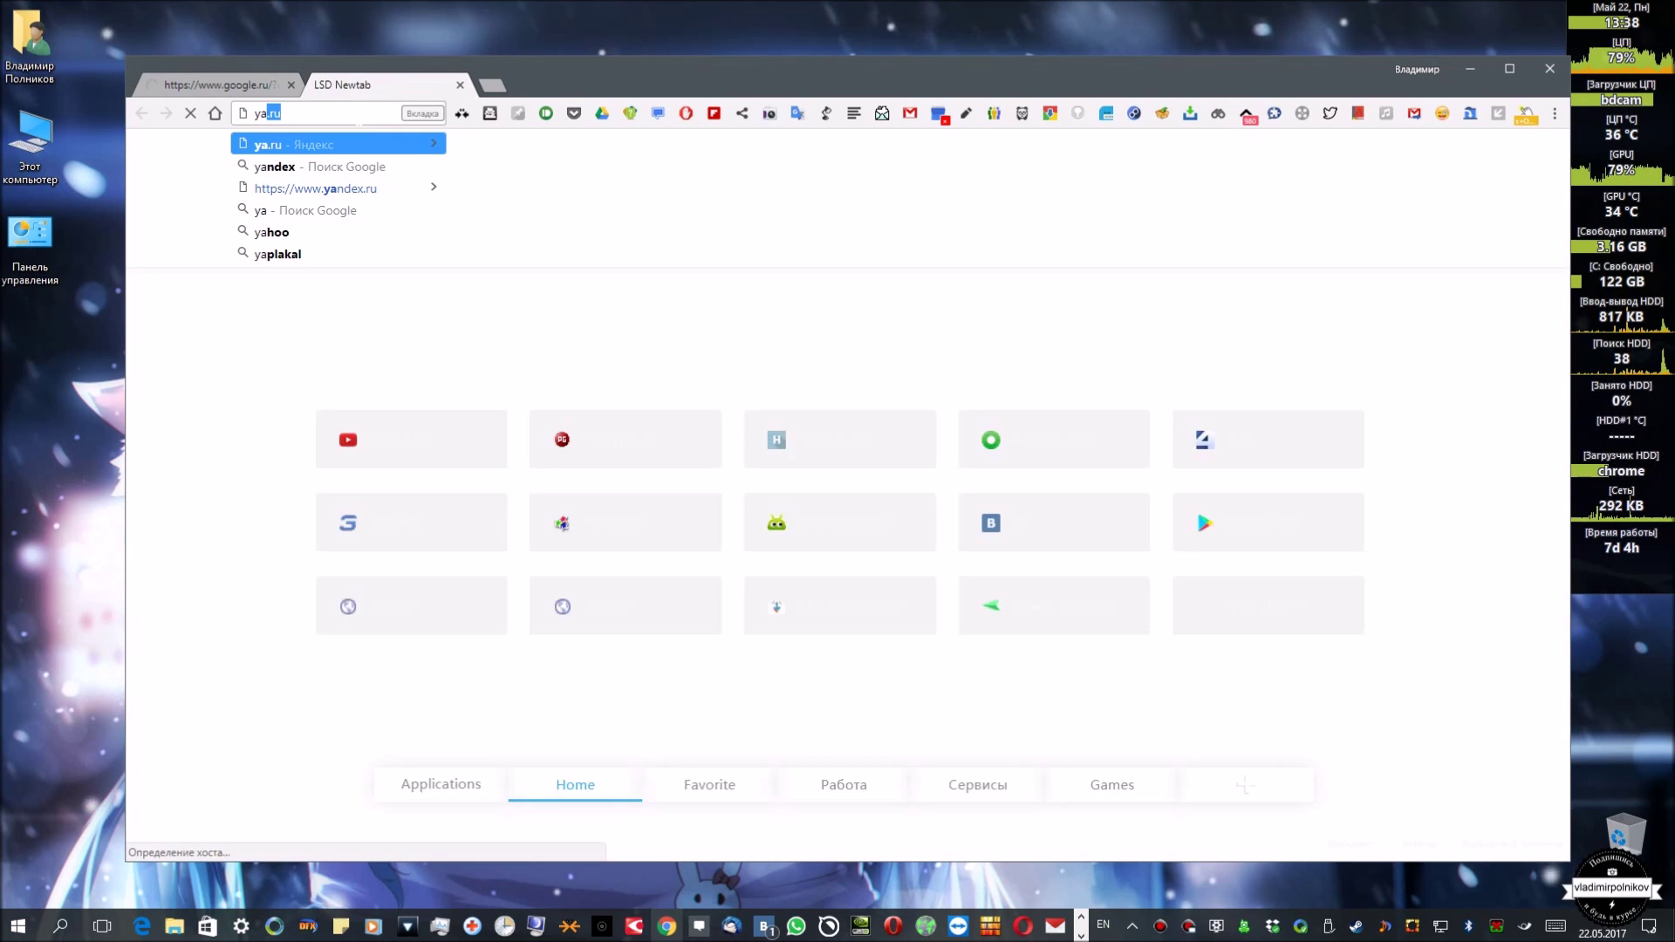
key("Return")
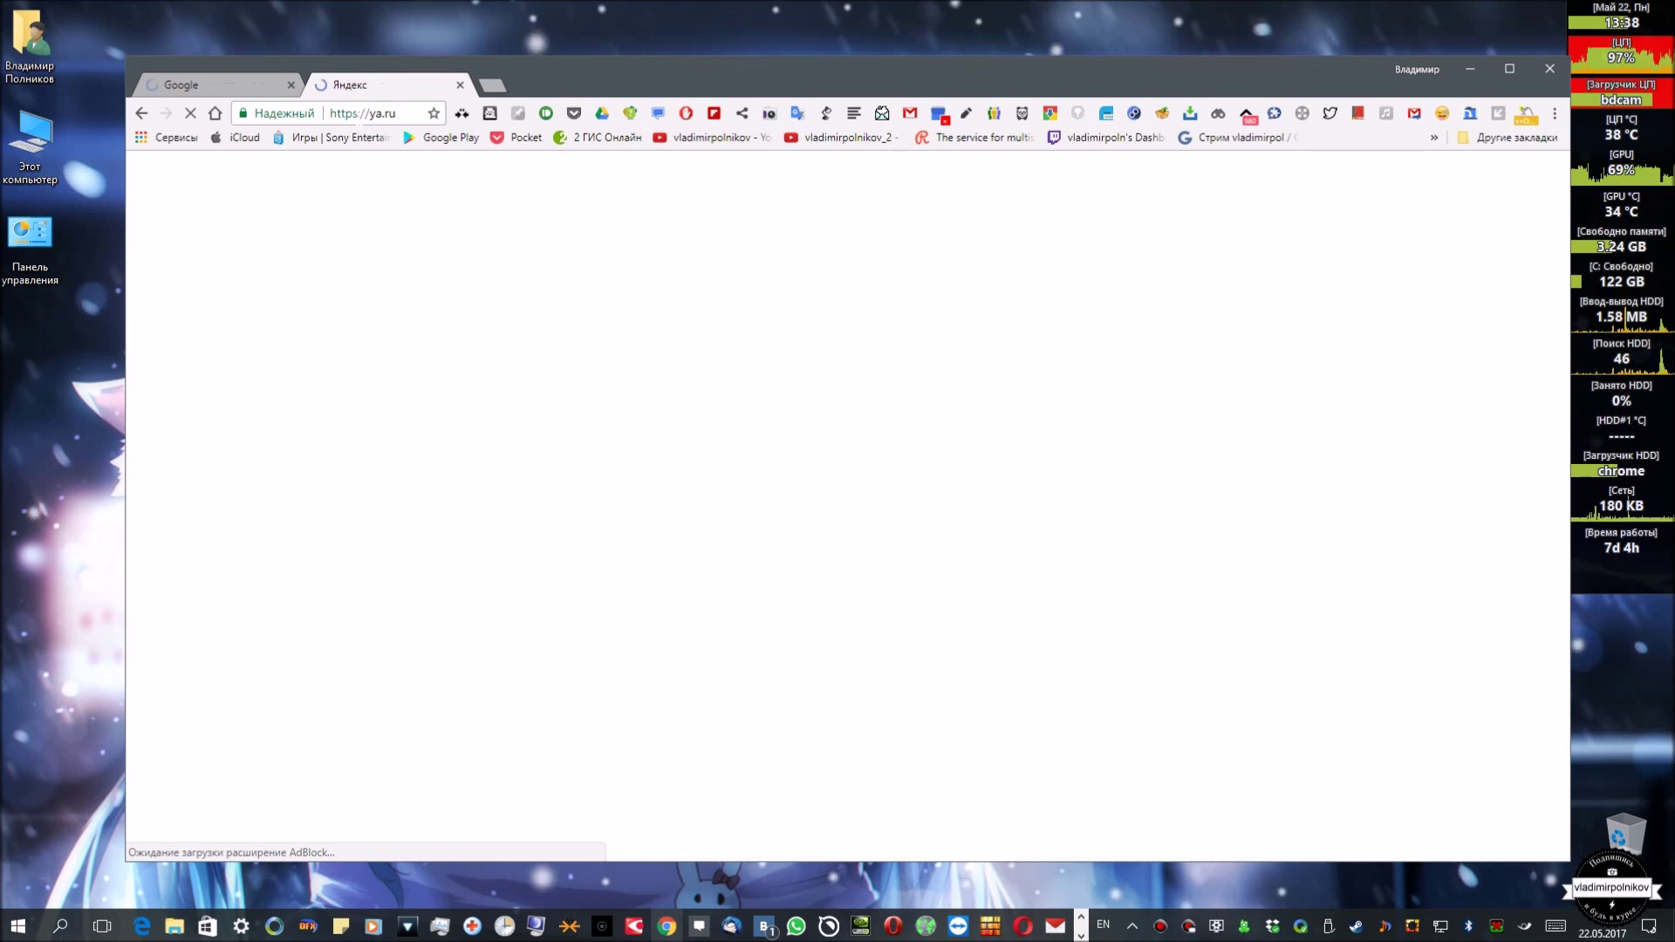
left_click(268, 88)
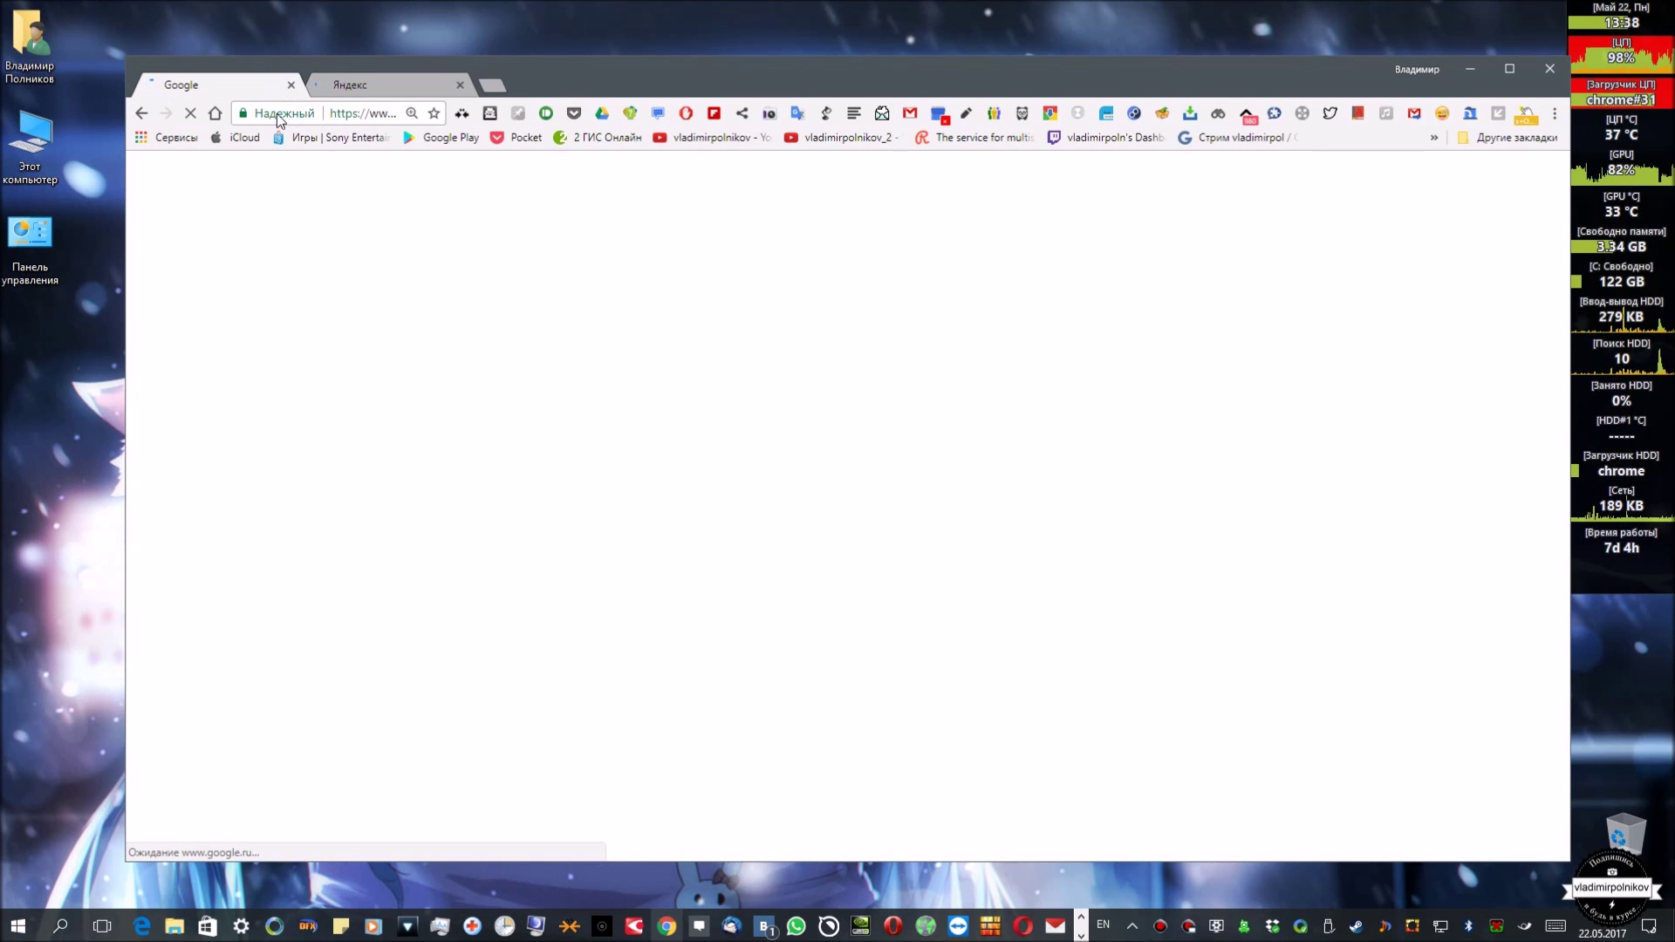
Step: Save the Google and Yandex tabs as a session named "Поисковики" and open that saved session
left_click(1161, 113)
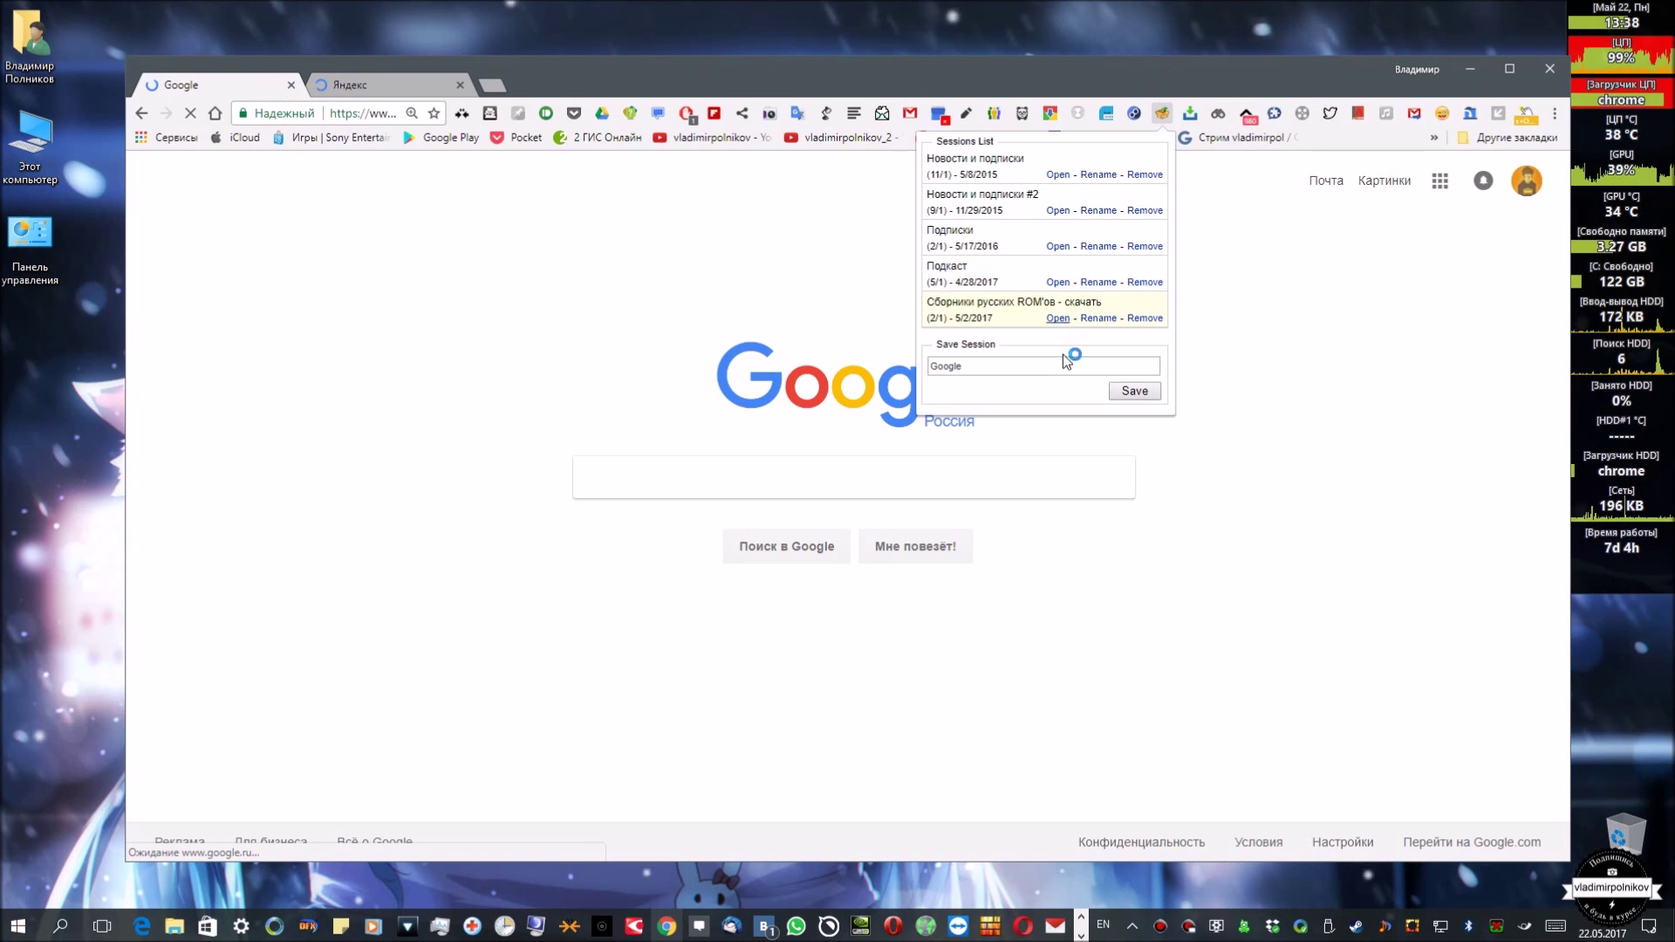
type("Gjbcr")
key("ctrl+a")
key("alt+shift")
type("Поисковики")
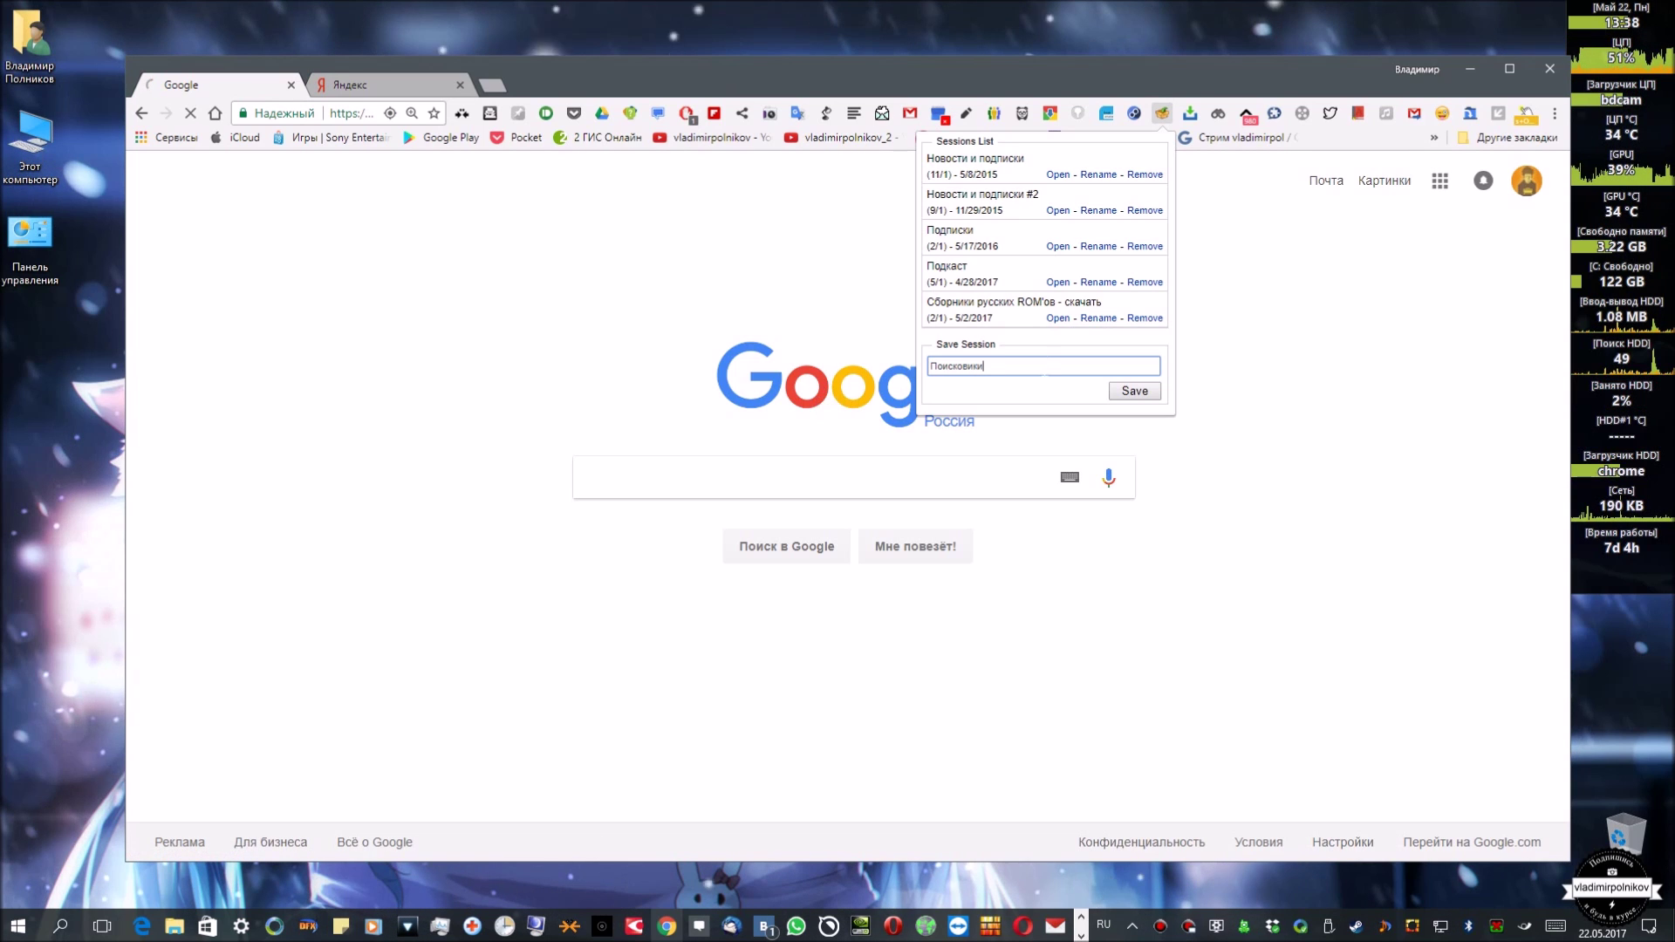
key("ctrl+a")
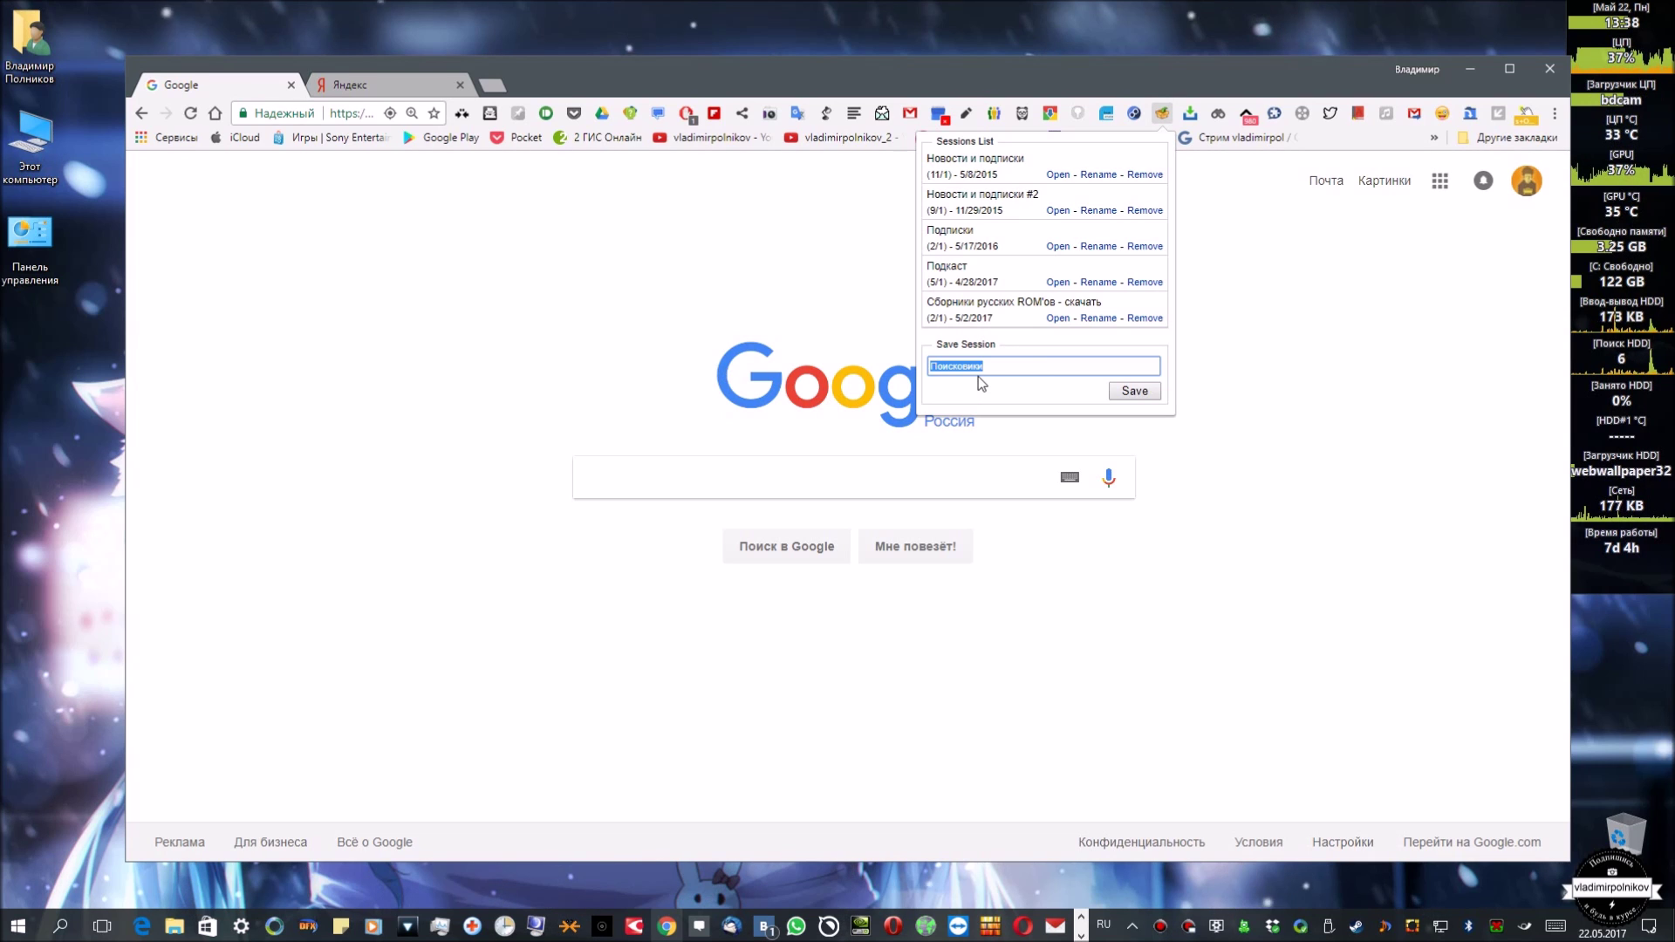
left_click(1149, 395)
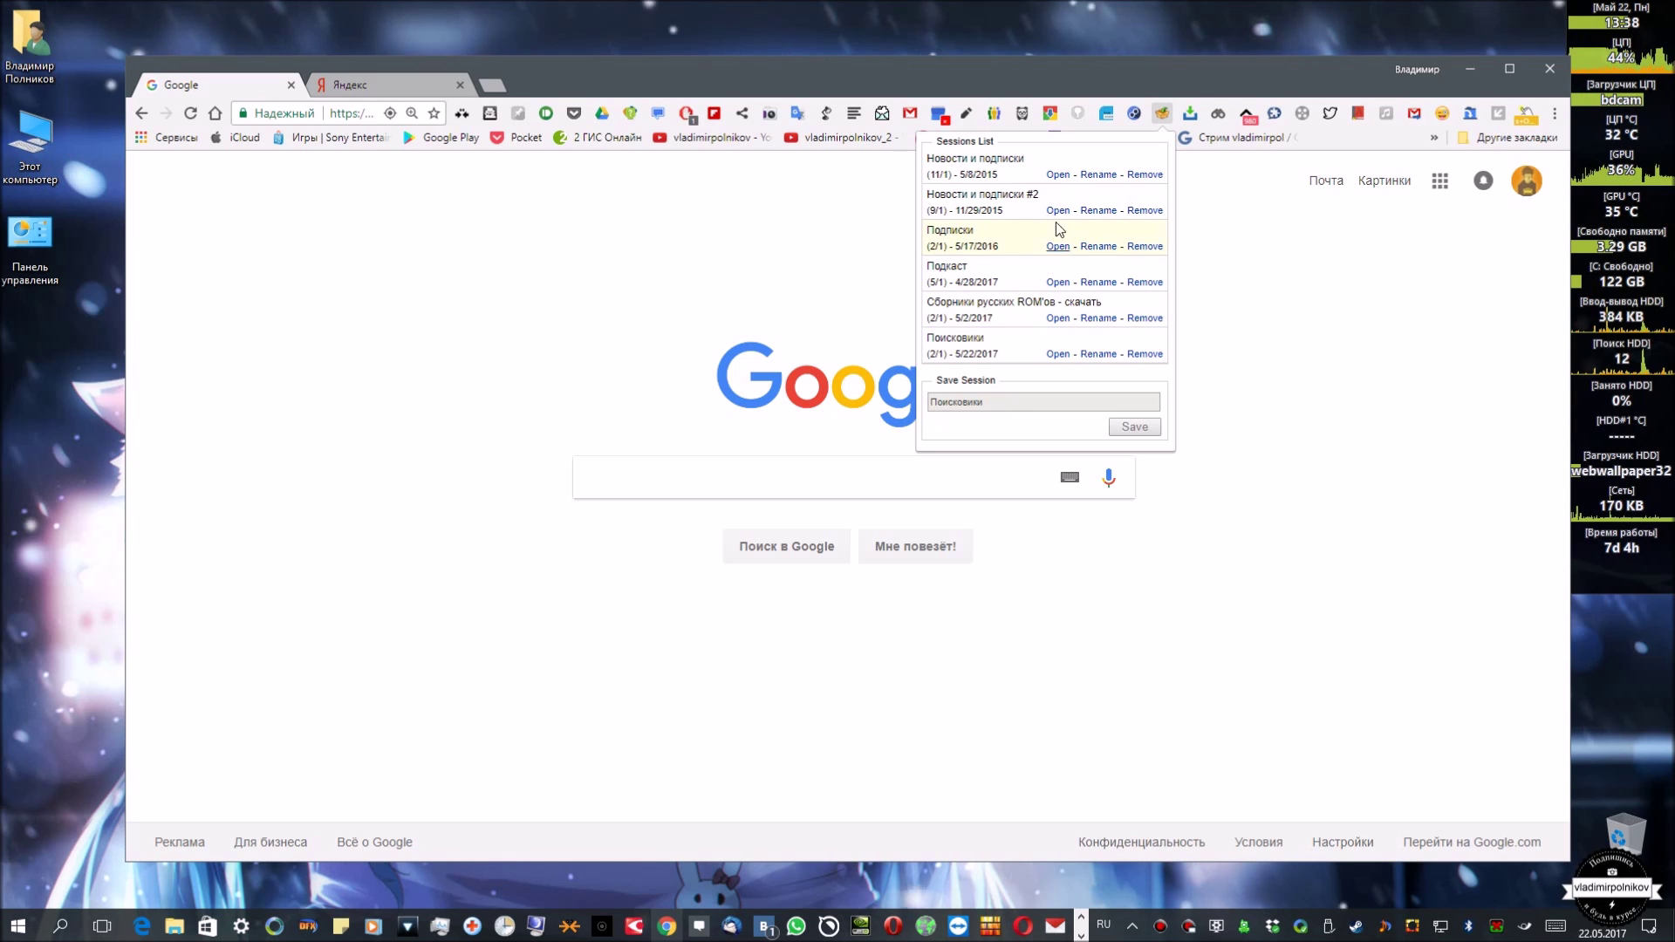
left_click(1058, 174)
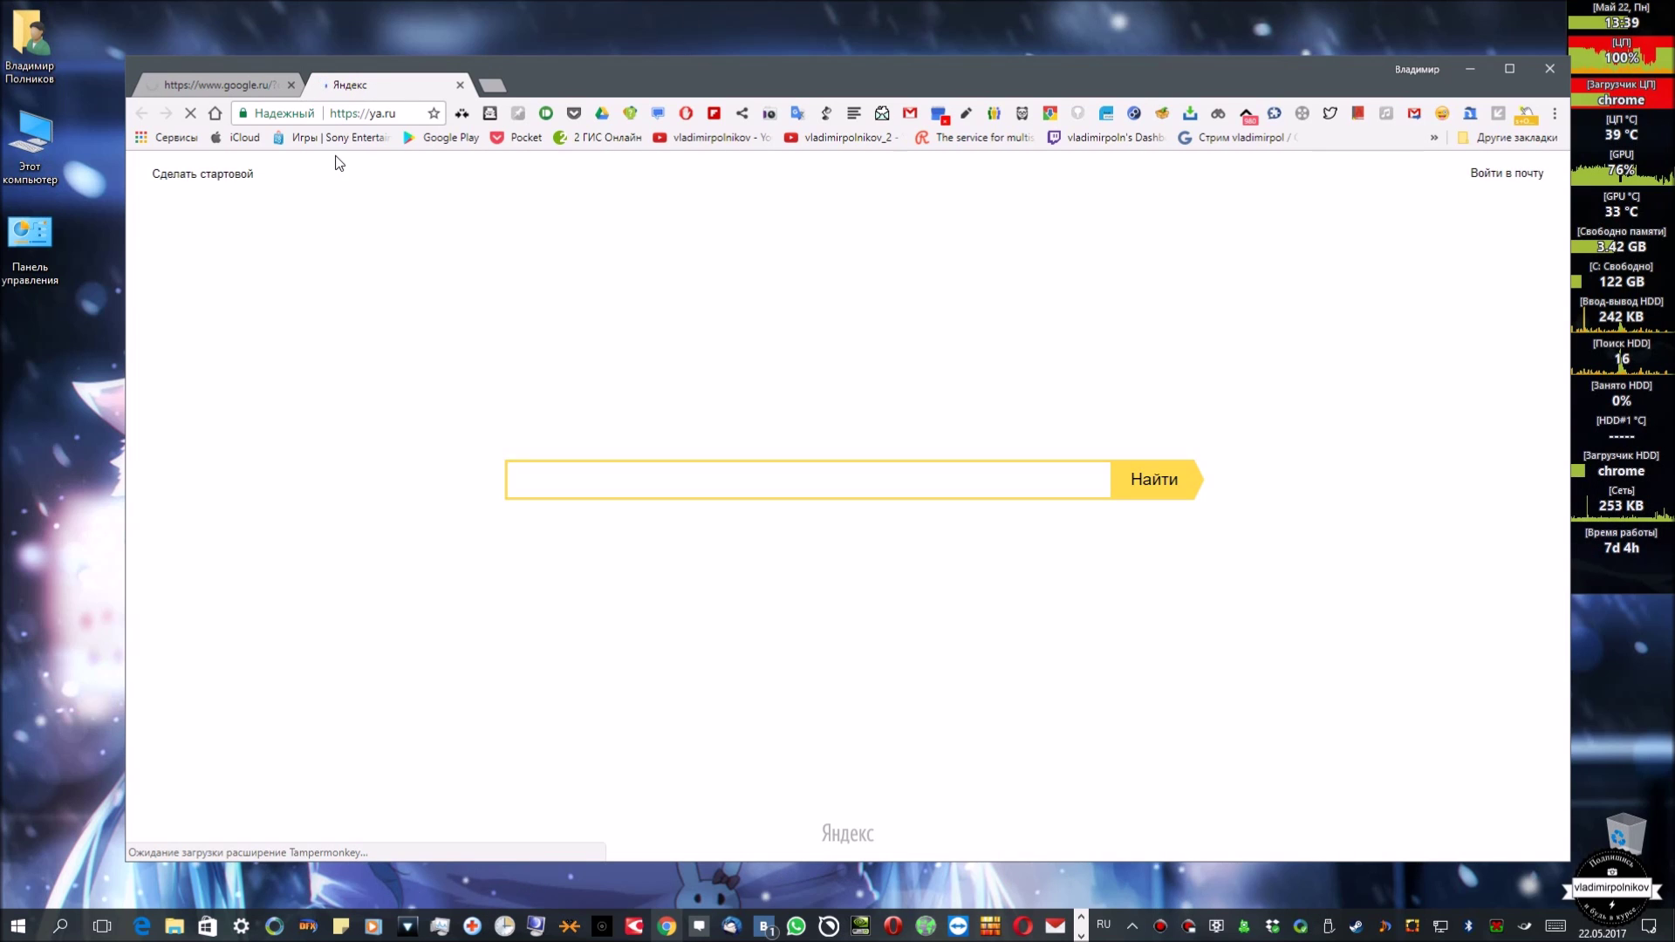
Step: Open the name of the saved session "Поисковики" for editing in the session list
left_click(1162, 114)
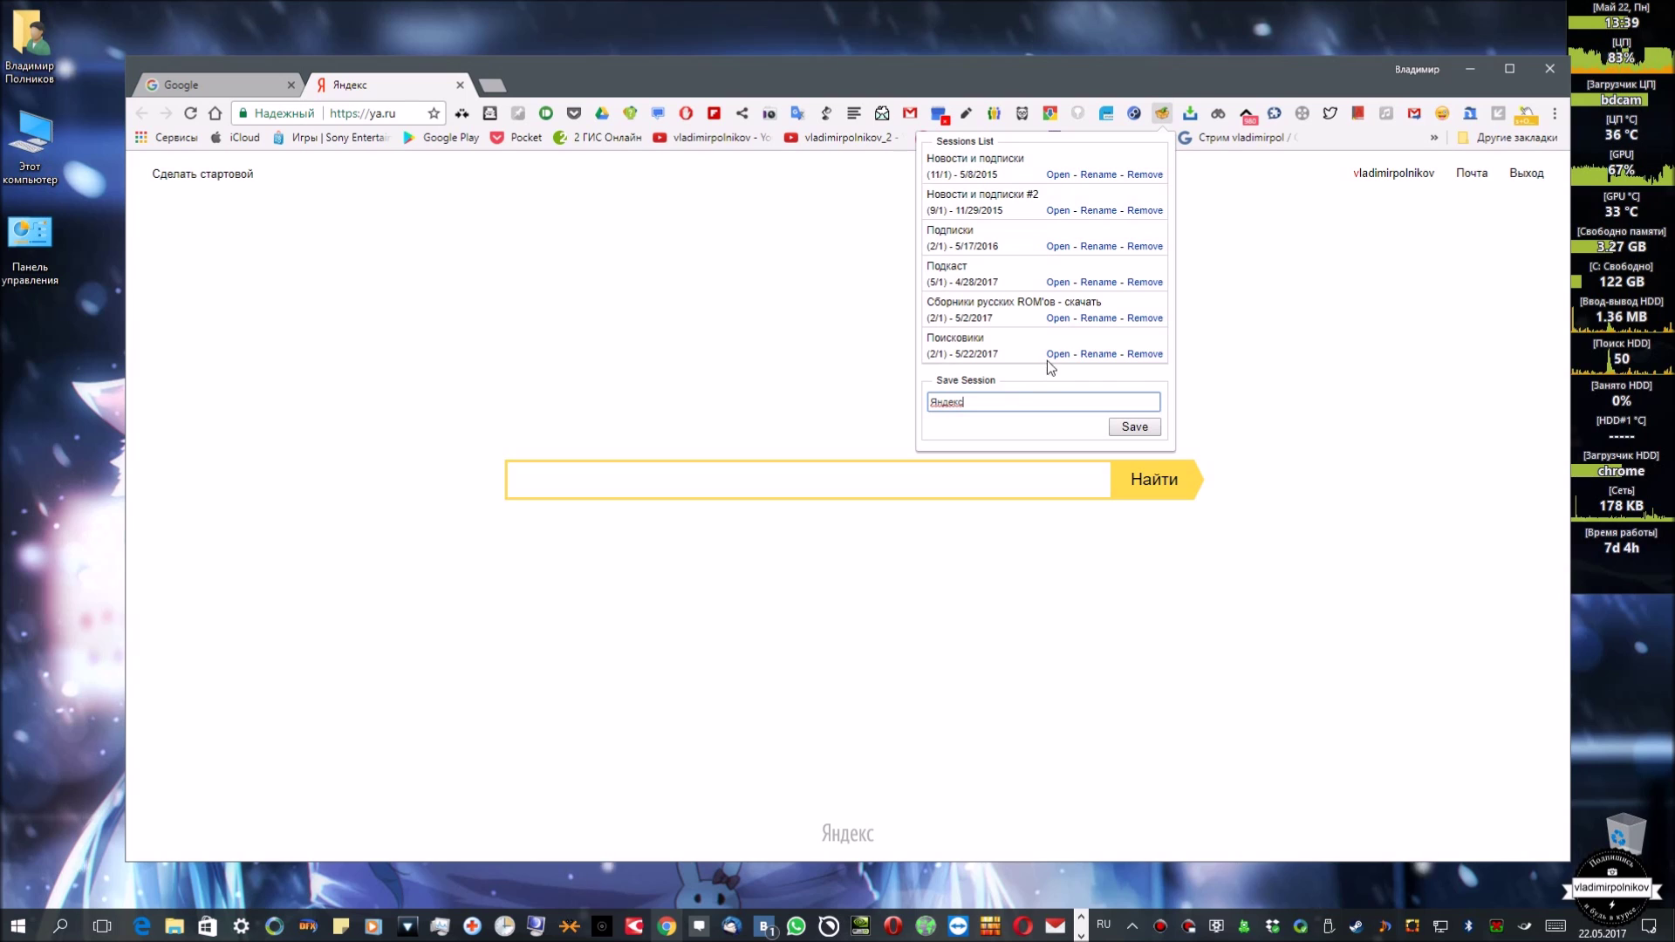
left_click(1098, 353)
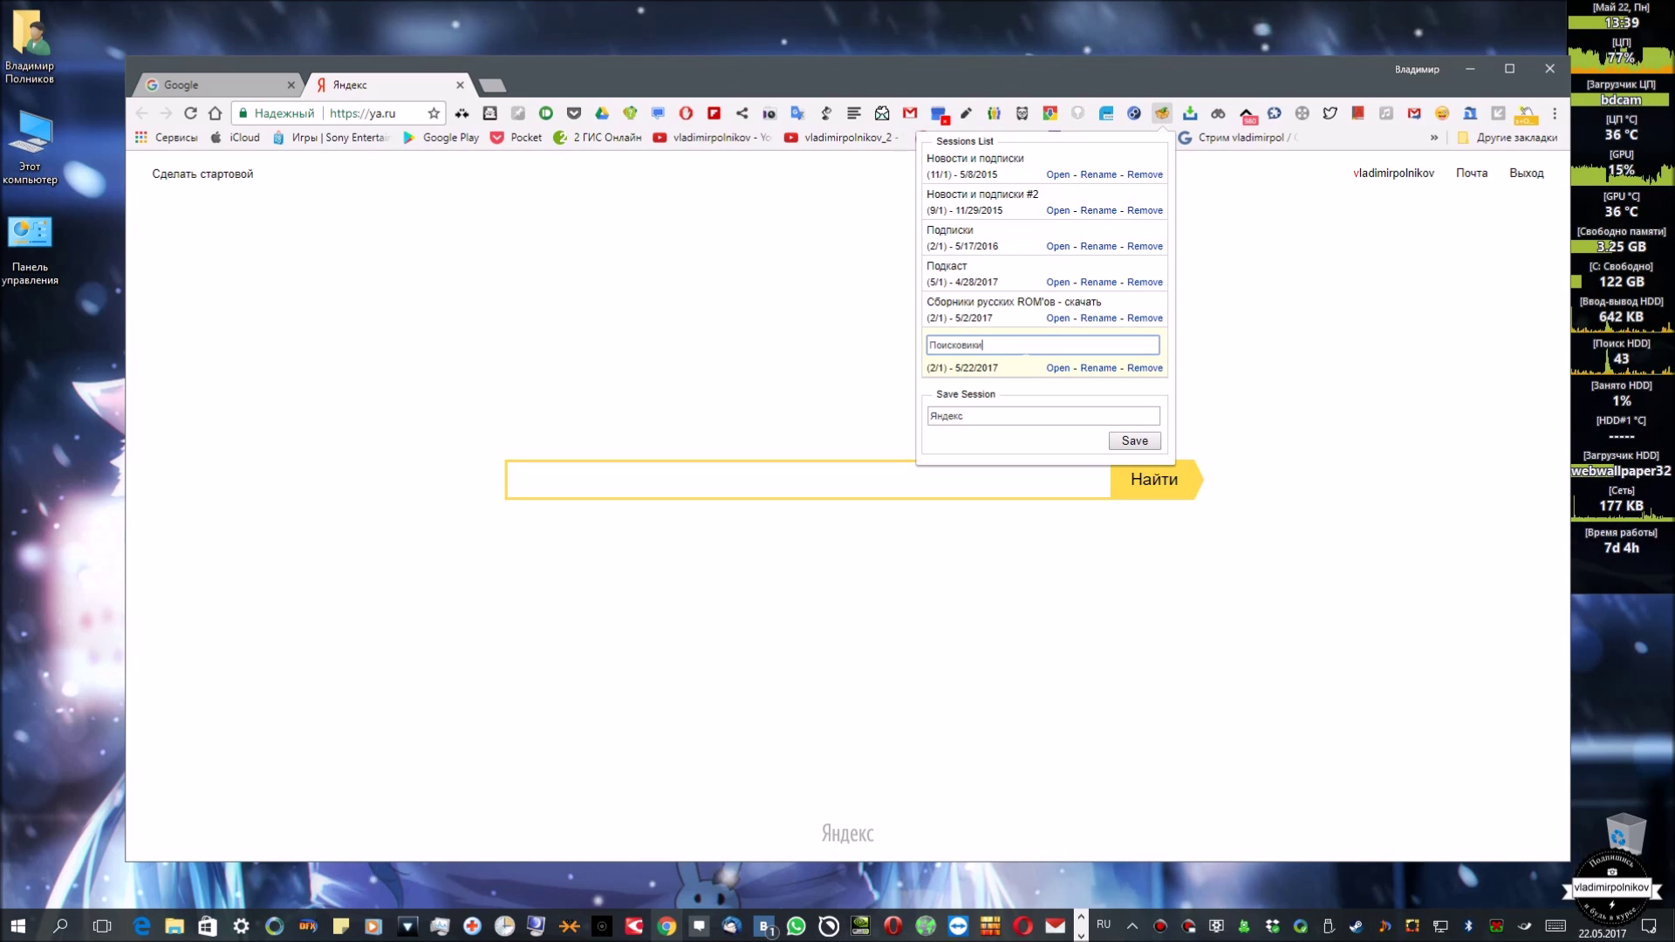
type("(Google")
key("alt+shift")
type("и")
key("alt+shift")
type("Yandex")
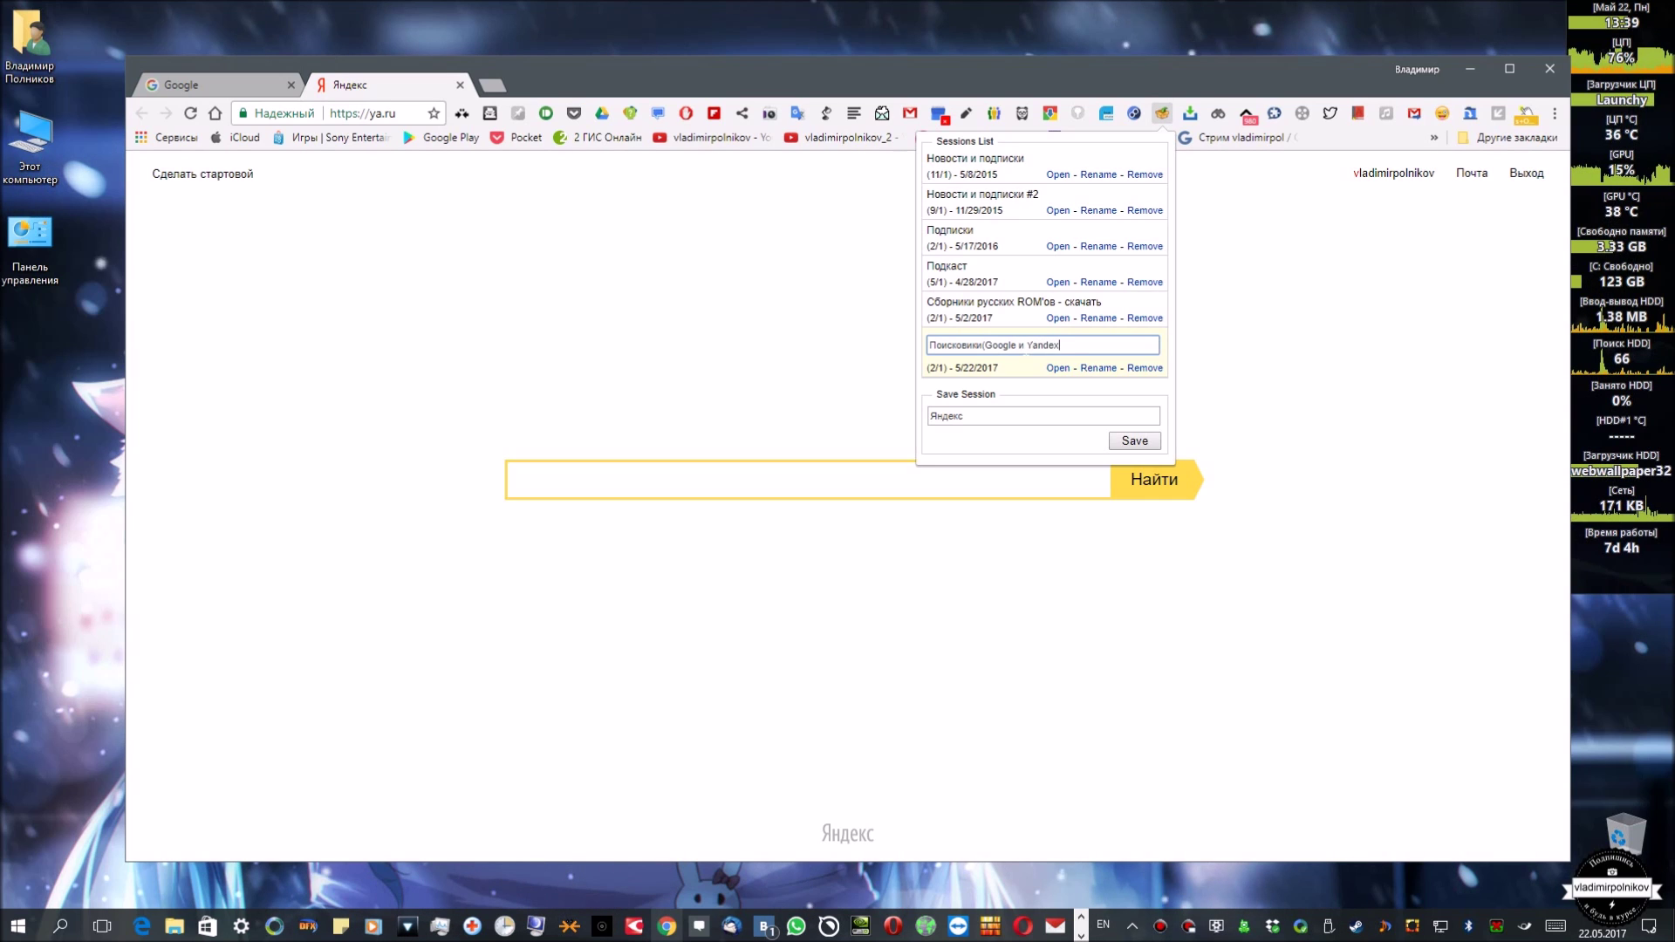
type(")")
key("BackSpace")
key("BackSpace")
key("BackSpace")
key("BackSpace")
key("BackSpace")
key("BackSpace")
key("BackSpace")
key("BackSpace")
key("BackSpace")
key("BackSpace")
key("BackSpace")
key("BackSpace")
key("BackSpace")
key("BackSpace")
key("BackSpace")
key("BackSpace")
key("BackSpace")
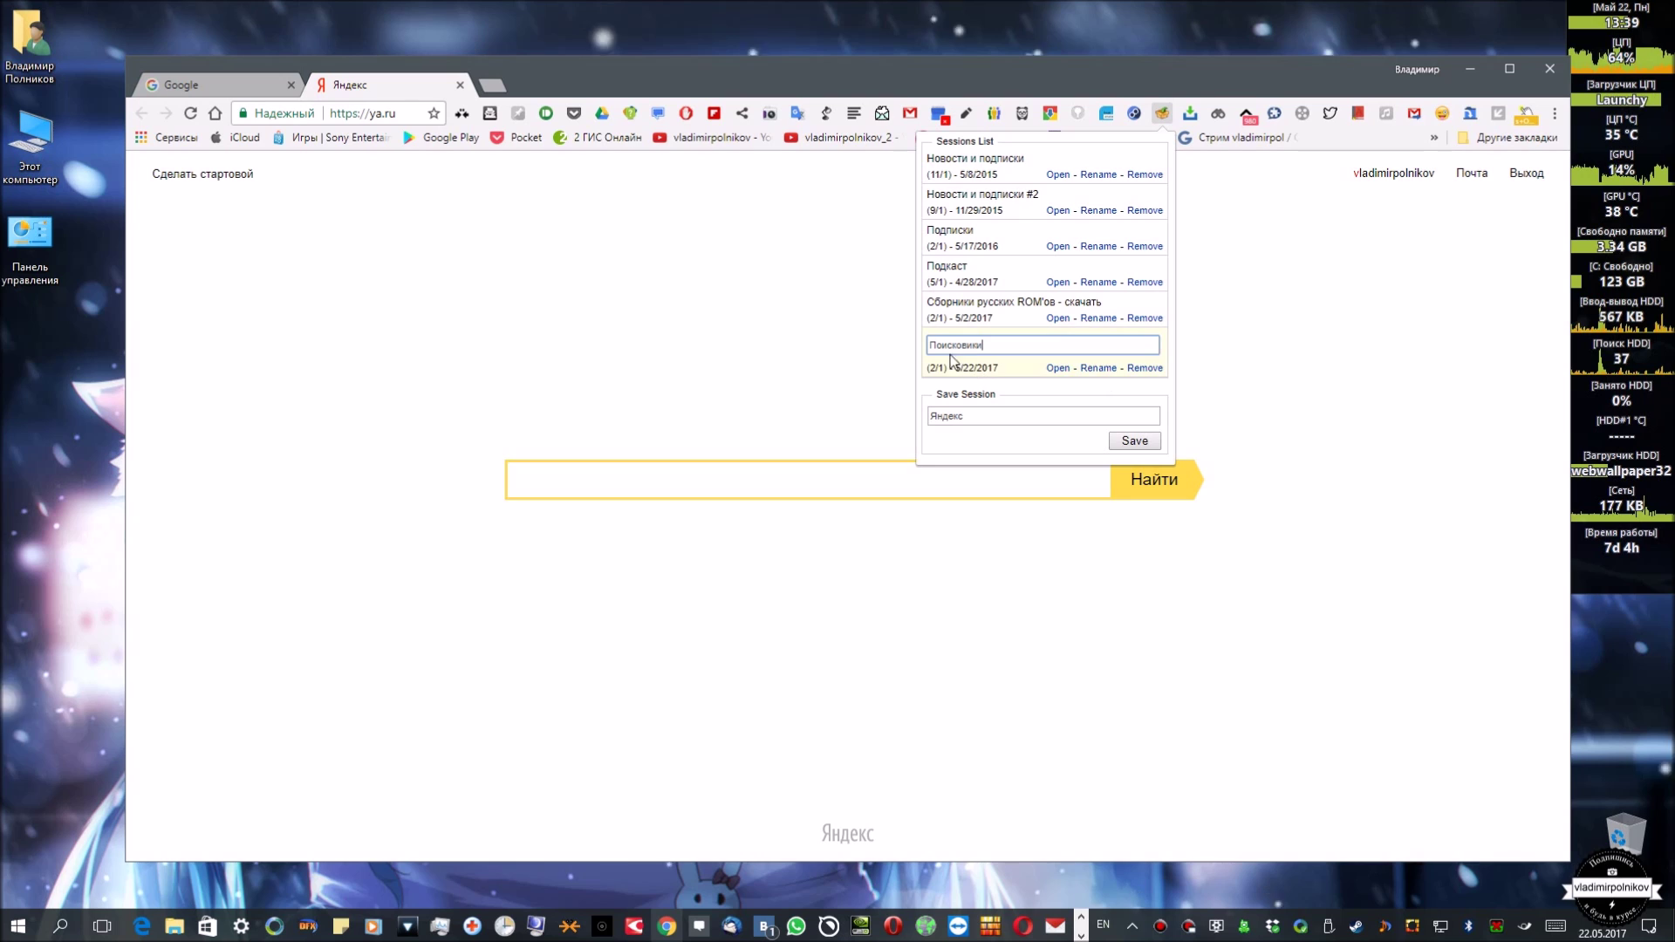
Step: Rename the session to "Поисковики (Google и Yandex)"
type("(Google")
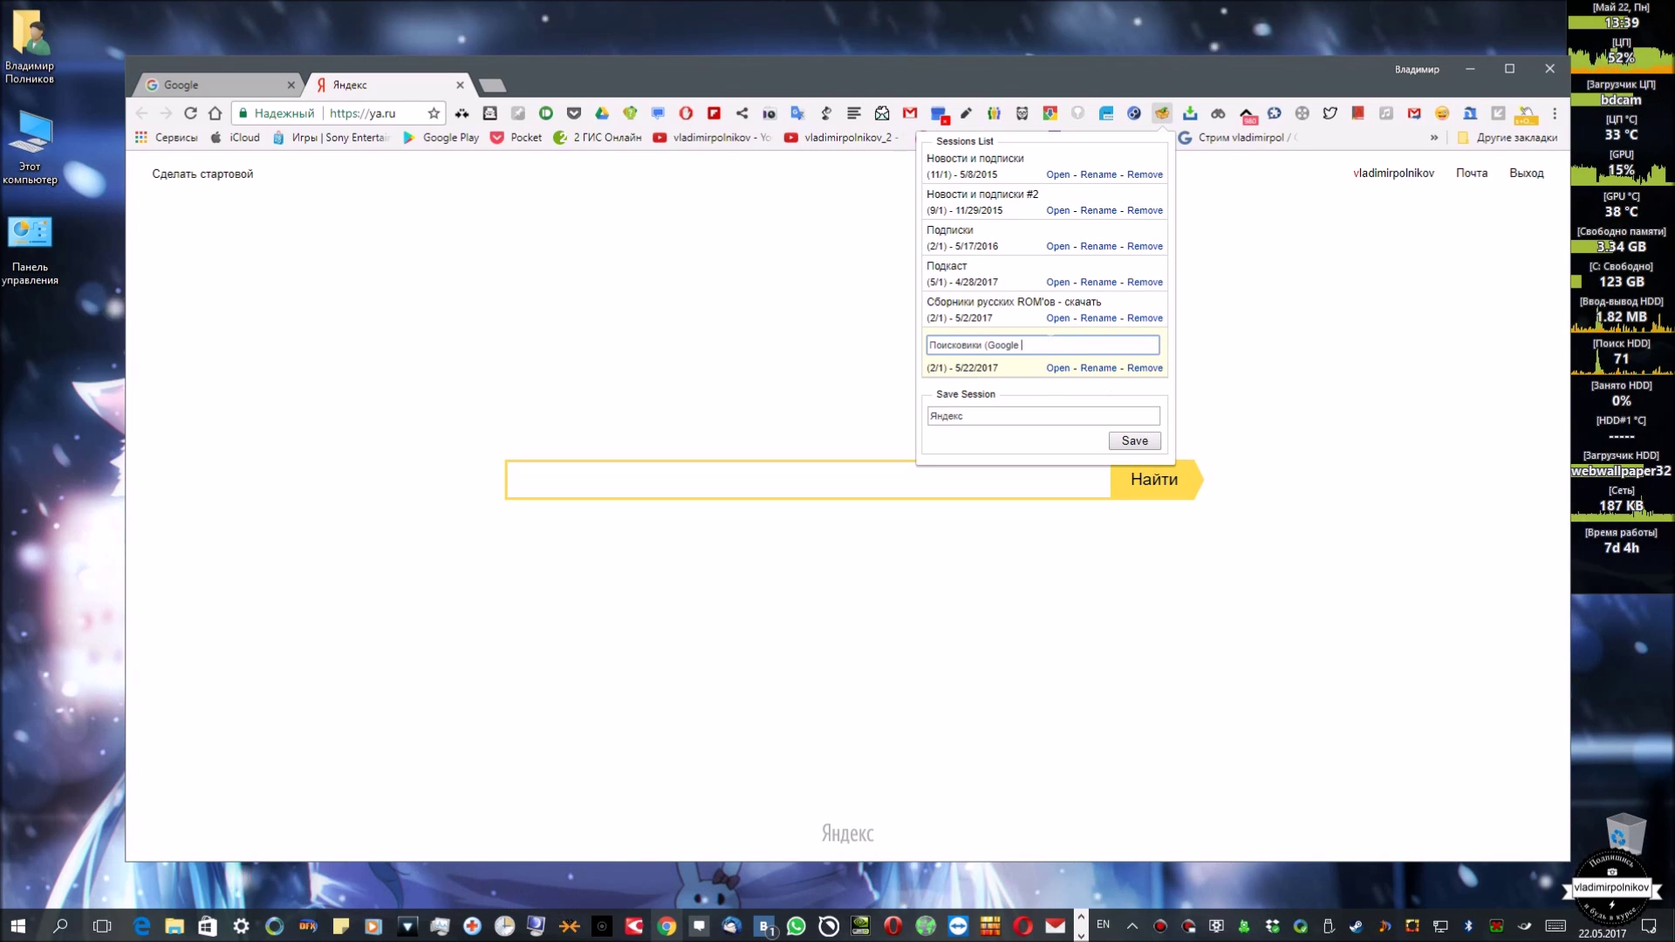
key("alt+shift")
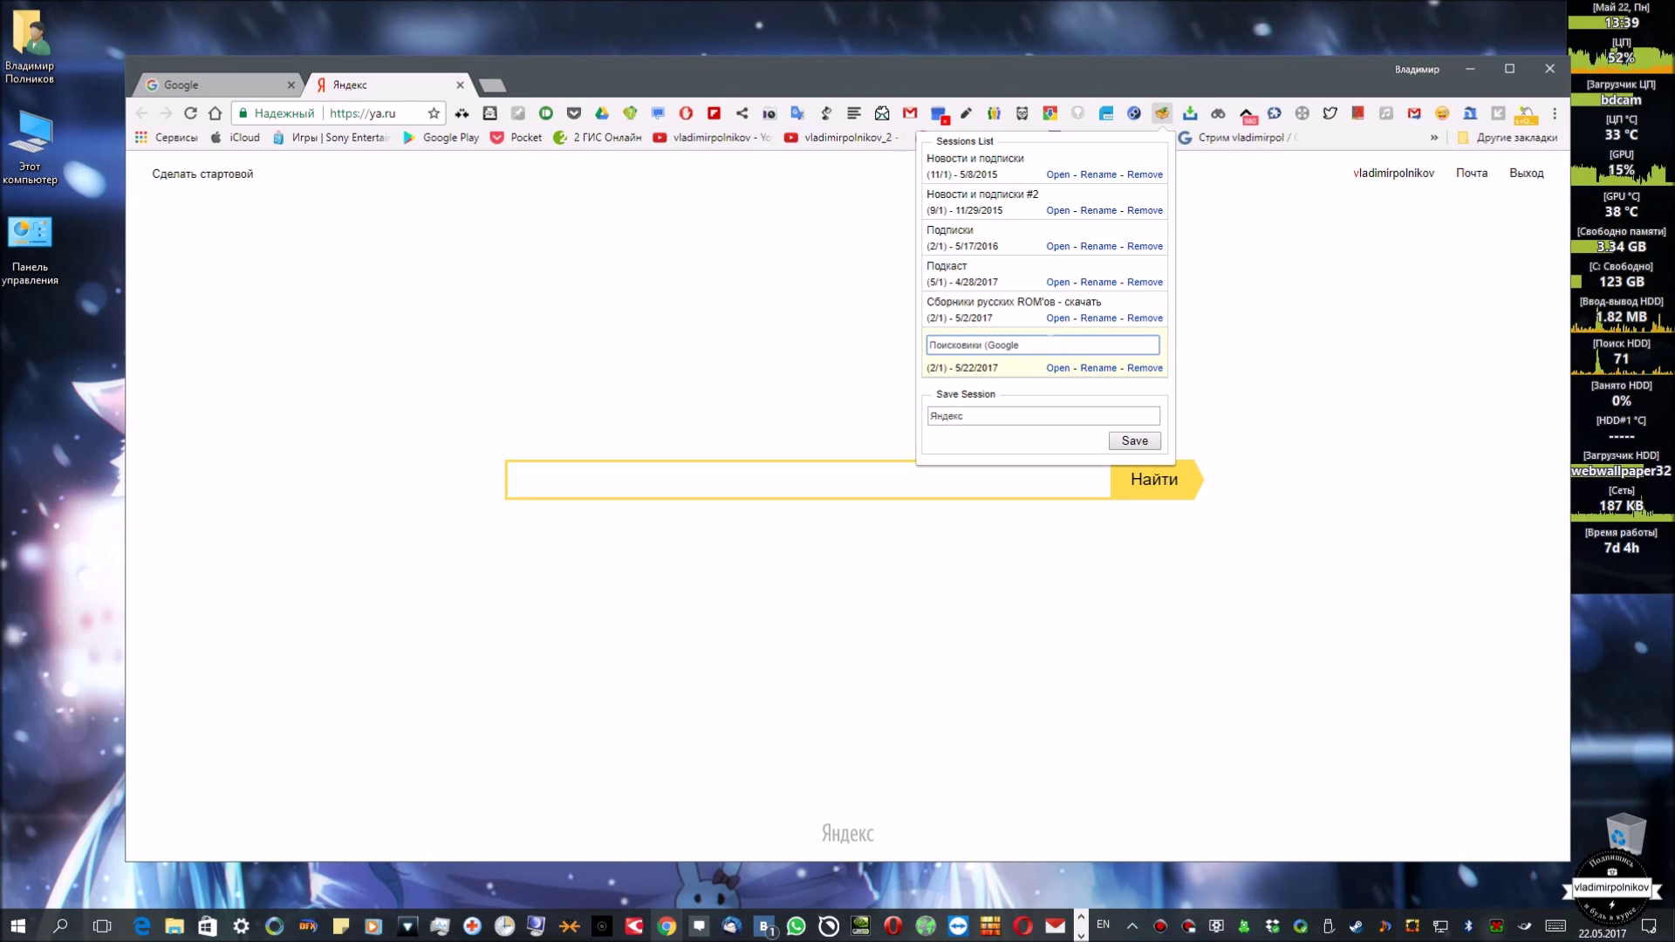
type("и")
key("alt+shift")
type("Yandex")
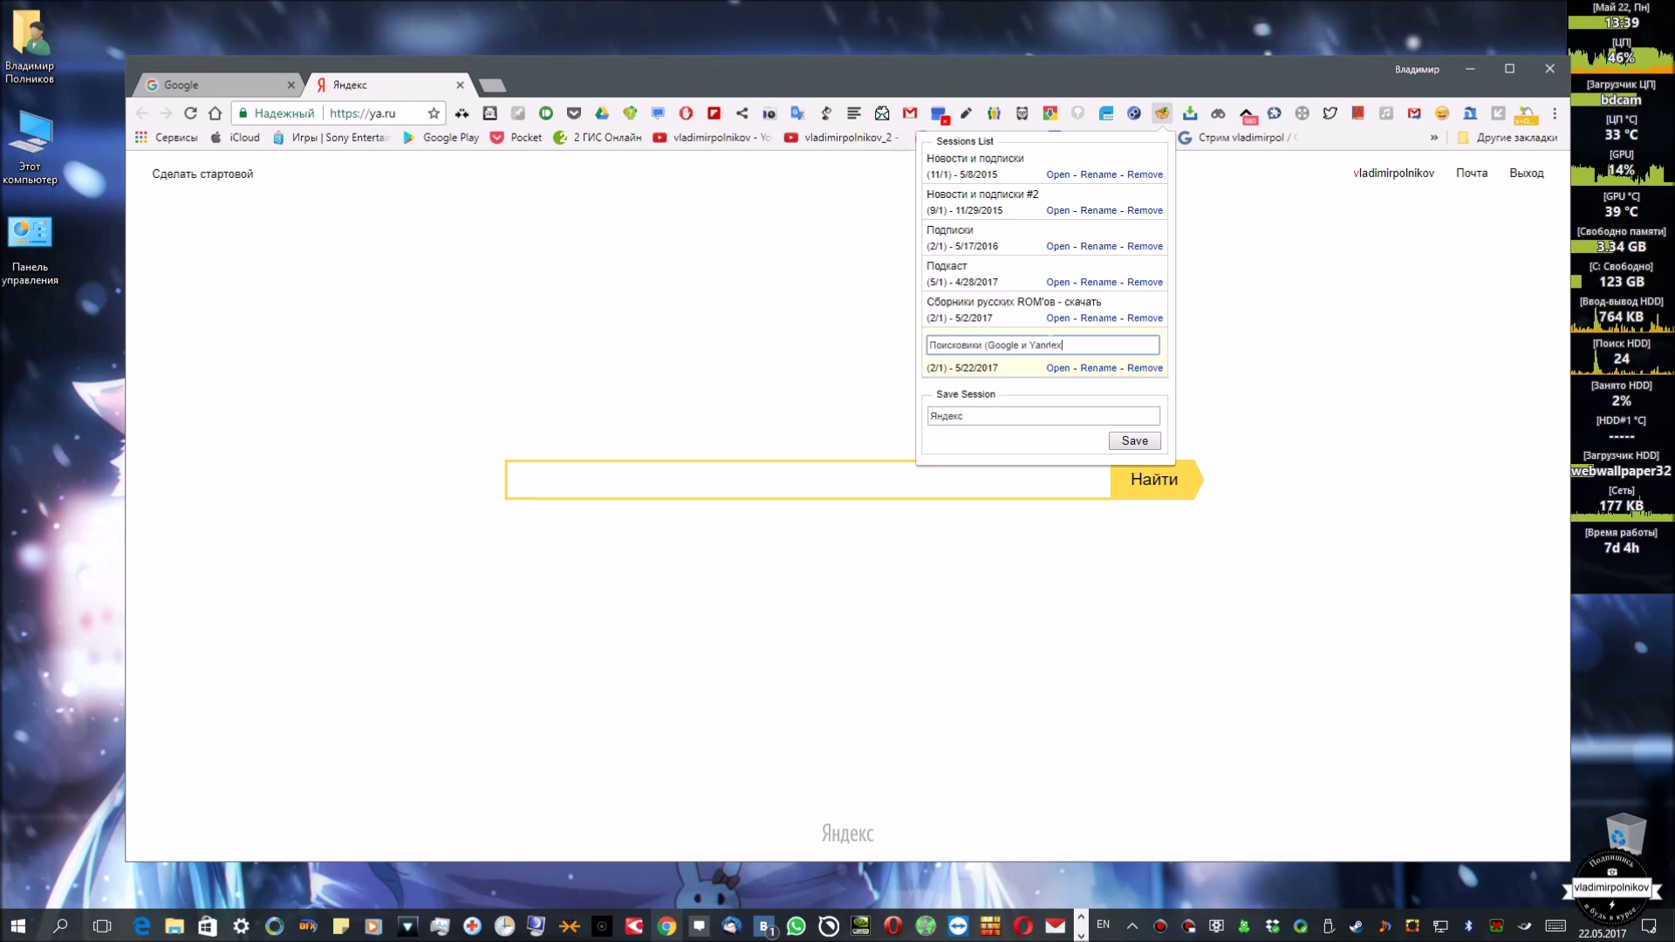
type(")")
key("Return")
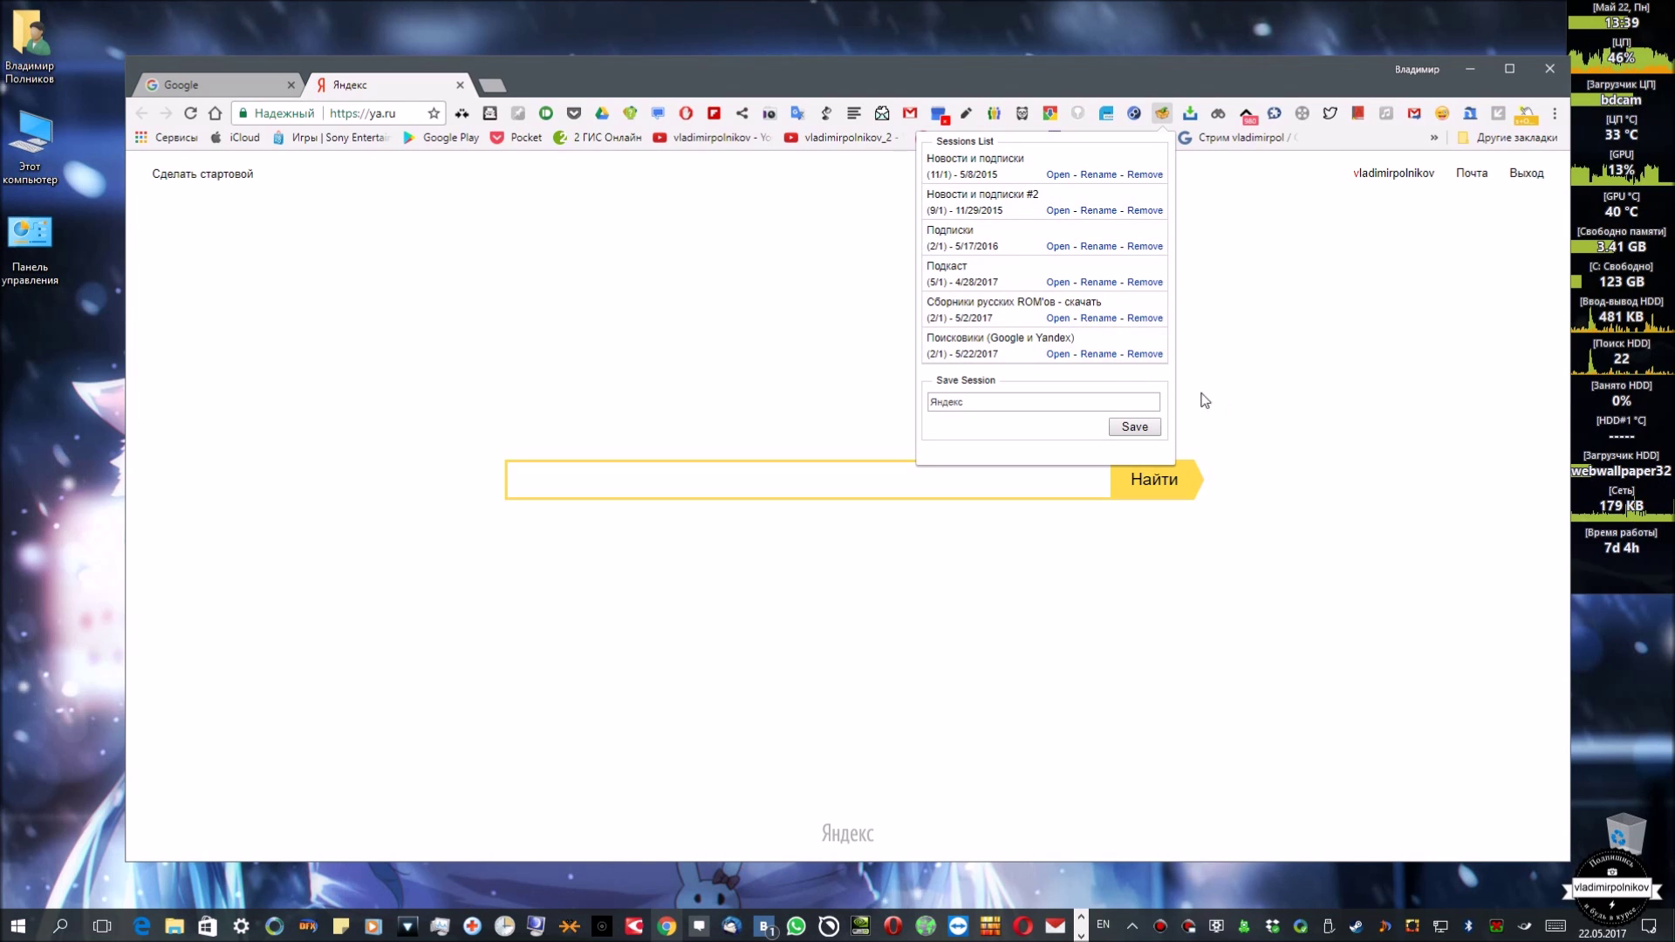
Step: Remove the saved session "Поисковики (Google и Yandex)" and reopen the sessions list to check it
left_click(1138, 353)
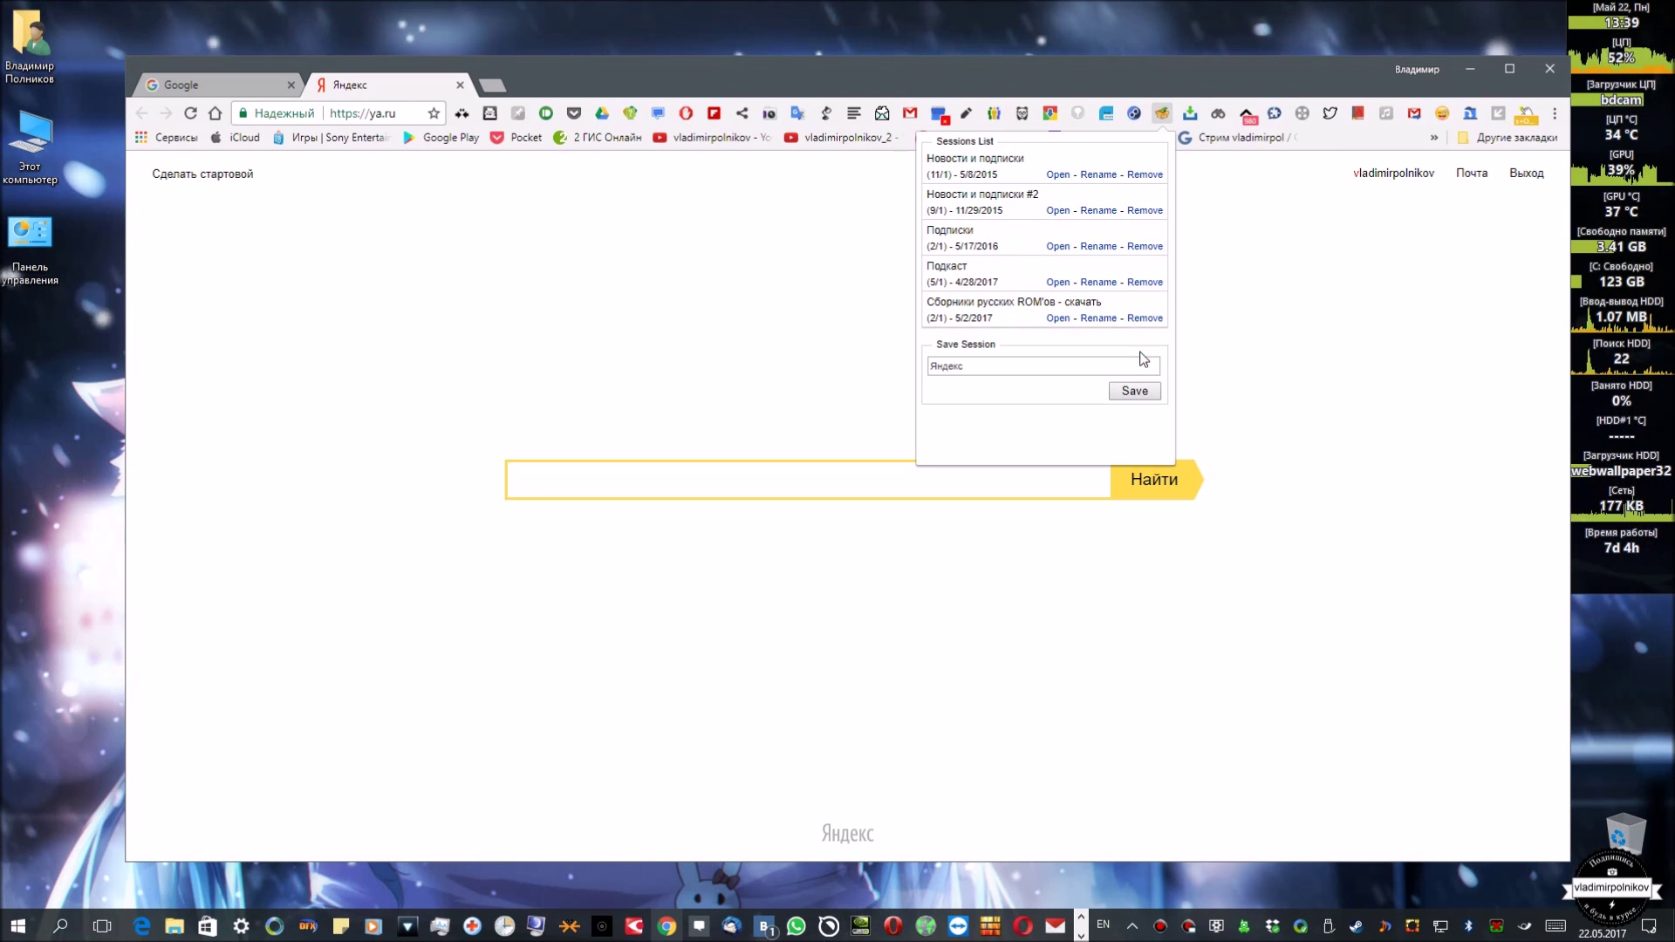
left_click(1237, 100)
left_click(1162, 113)
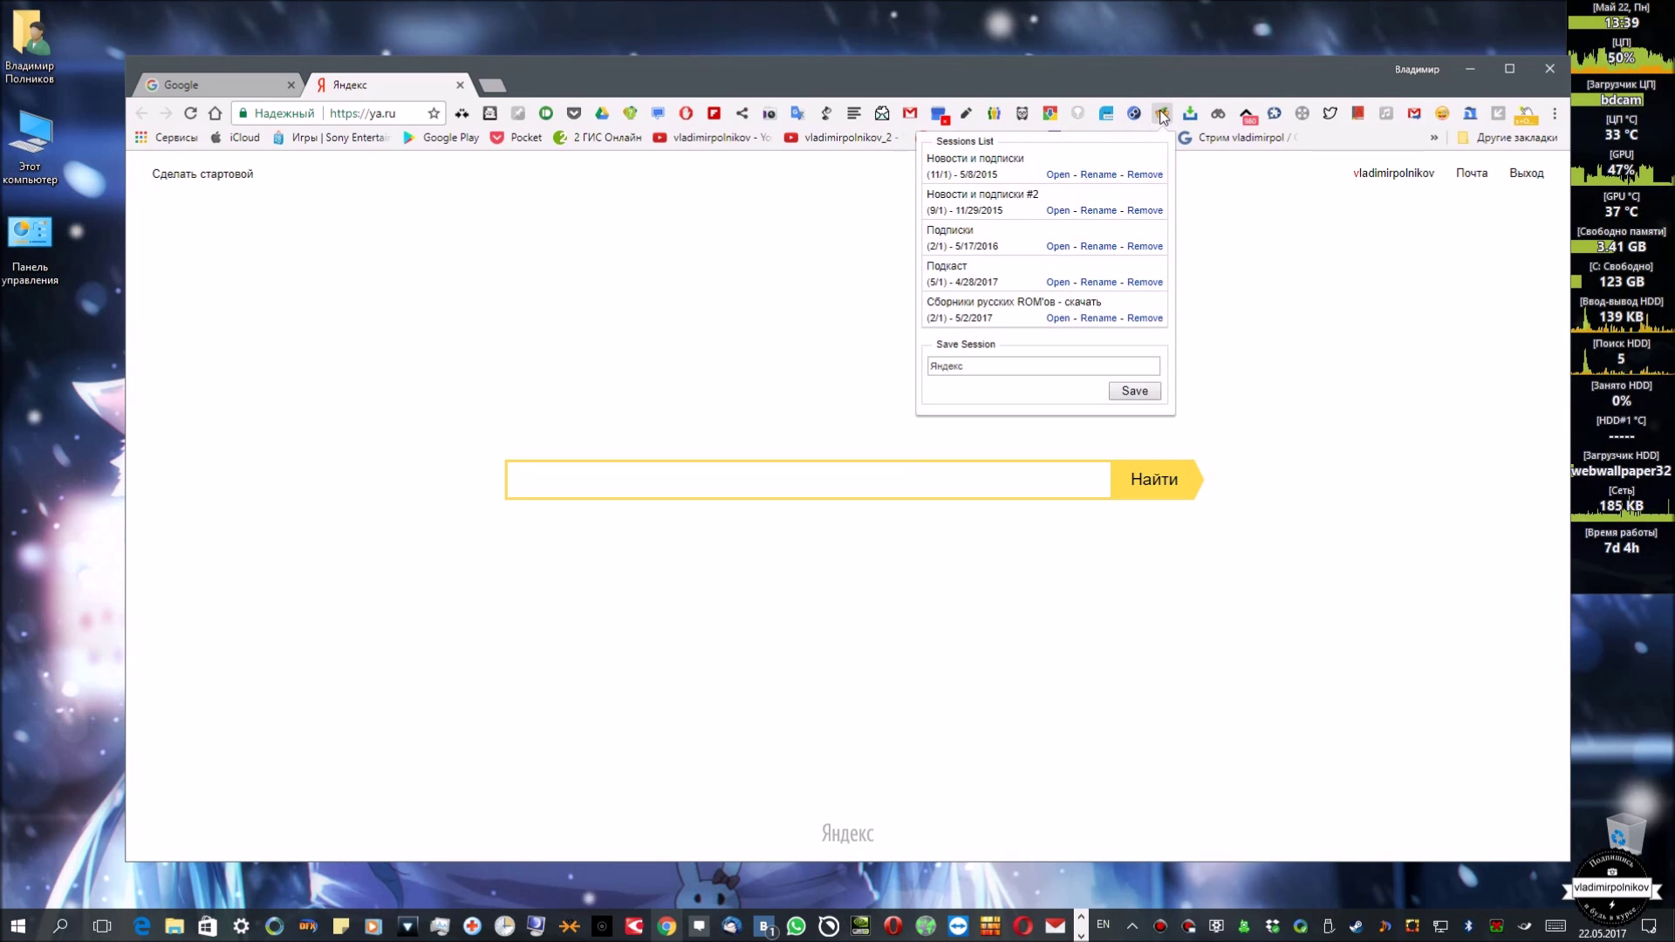
Step: Close the Yandex tab and view the list of saved sessions from the Google tab
left_click(485, 103)
left_click(460, 84)
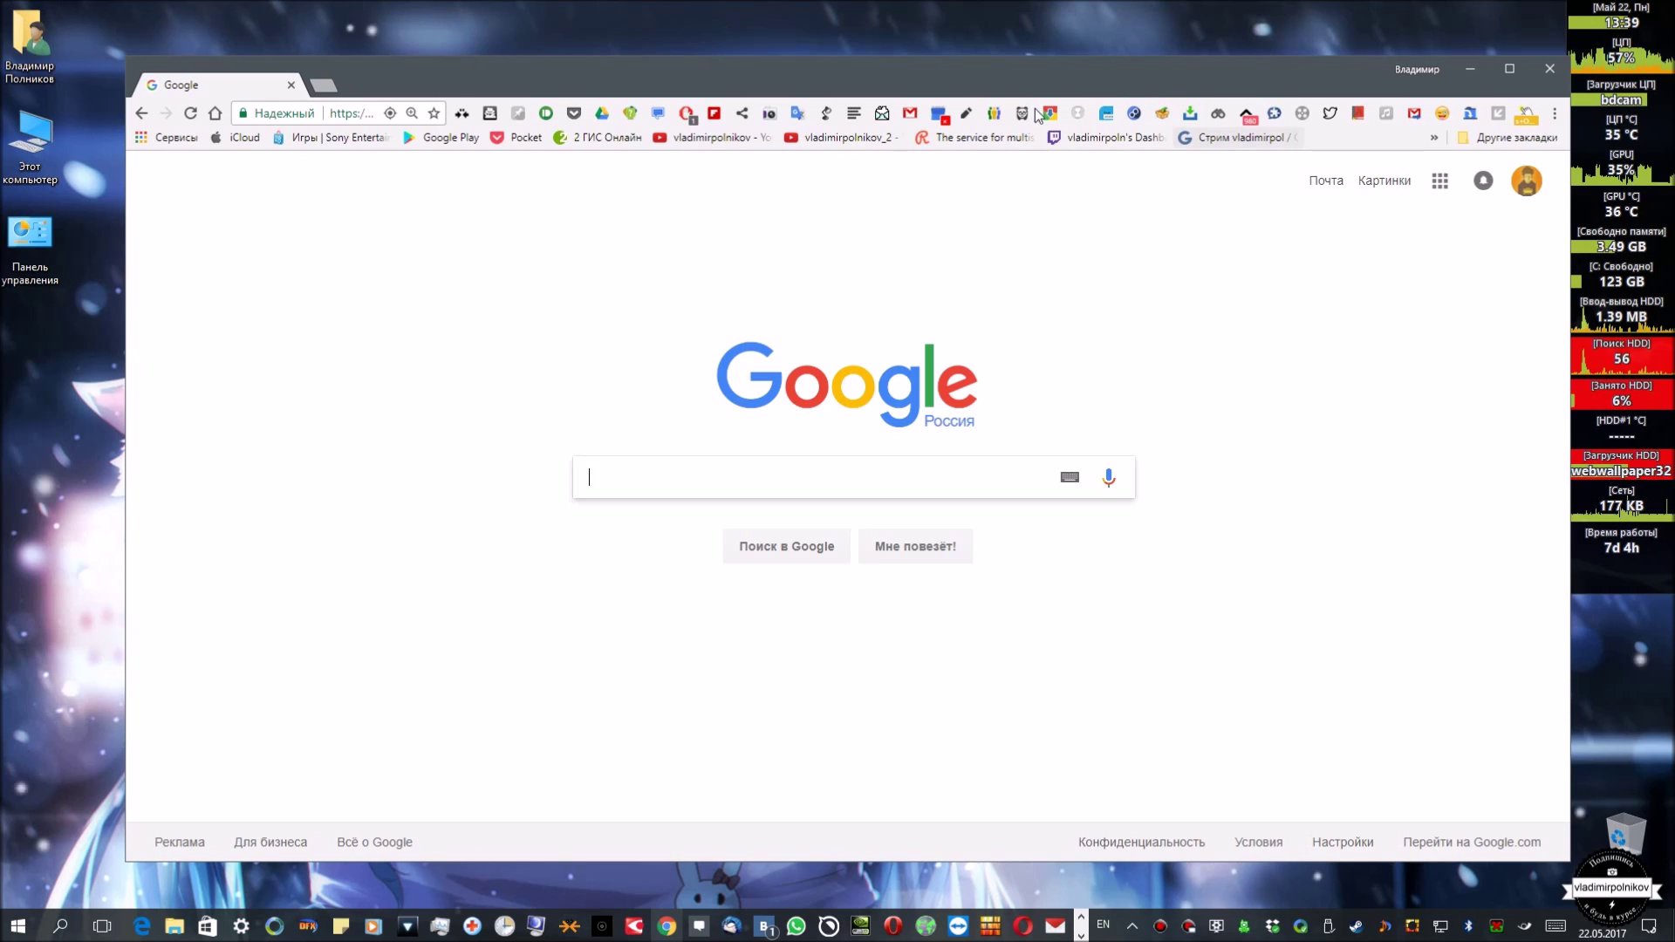
left_click(1162, 113)
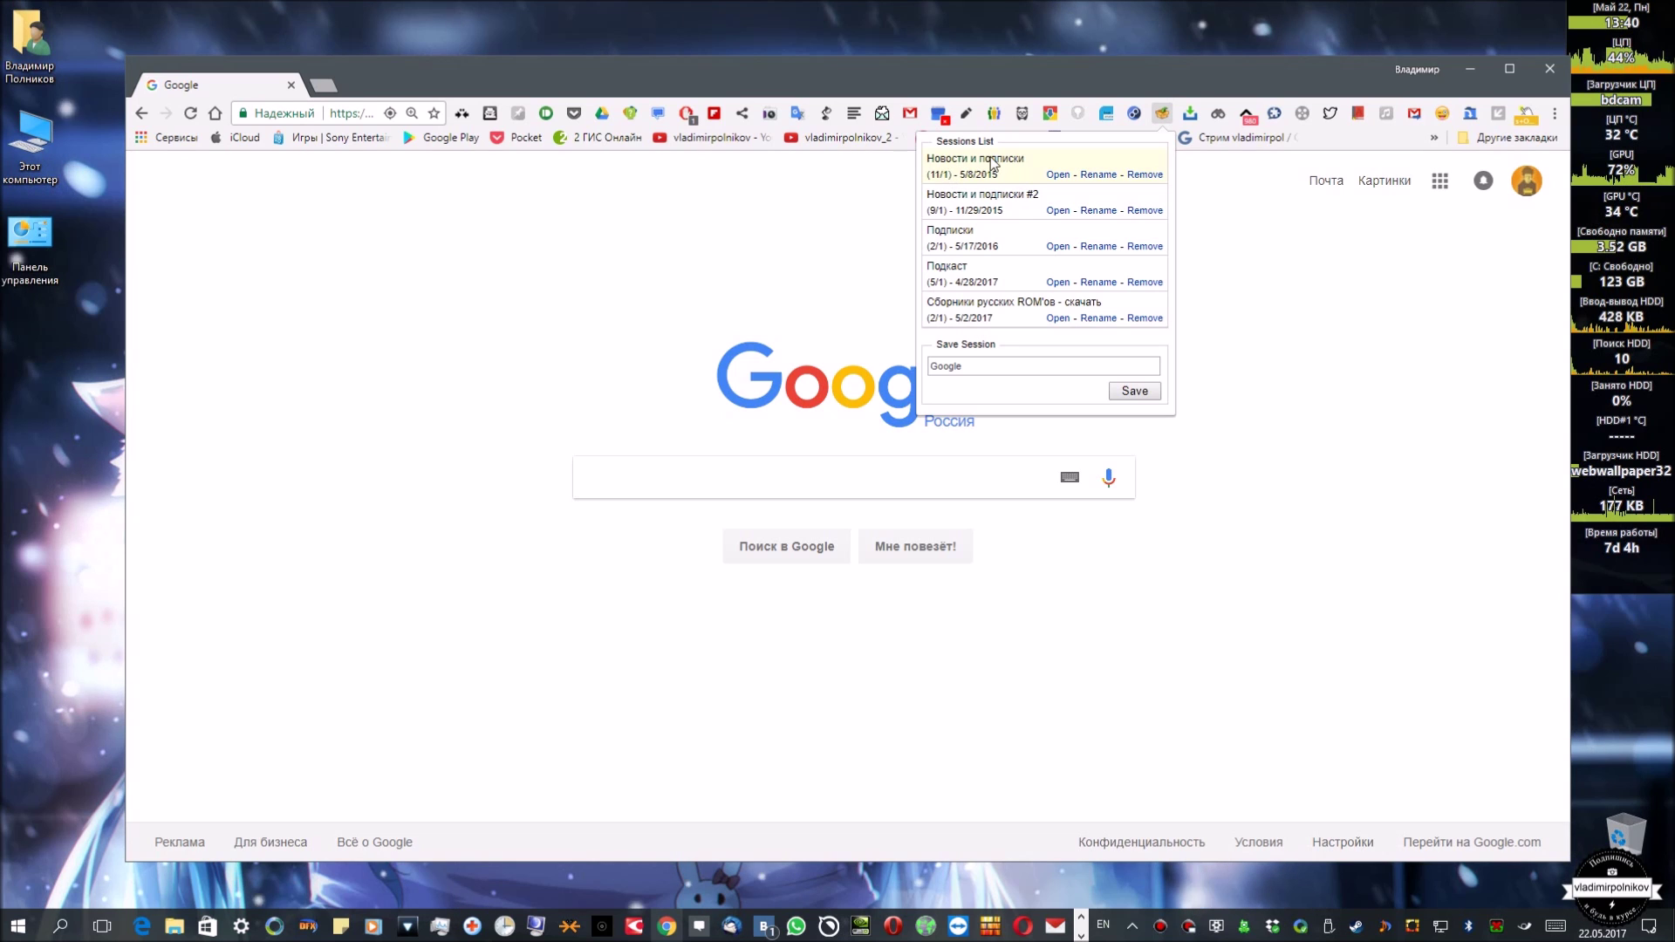
right_click(1218, 70)
left_click(1082, 63)
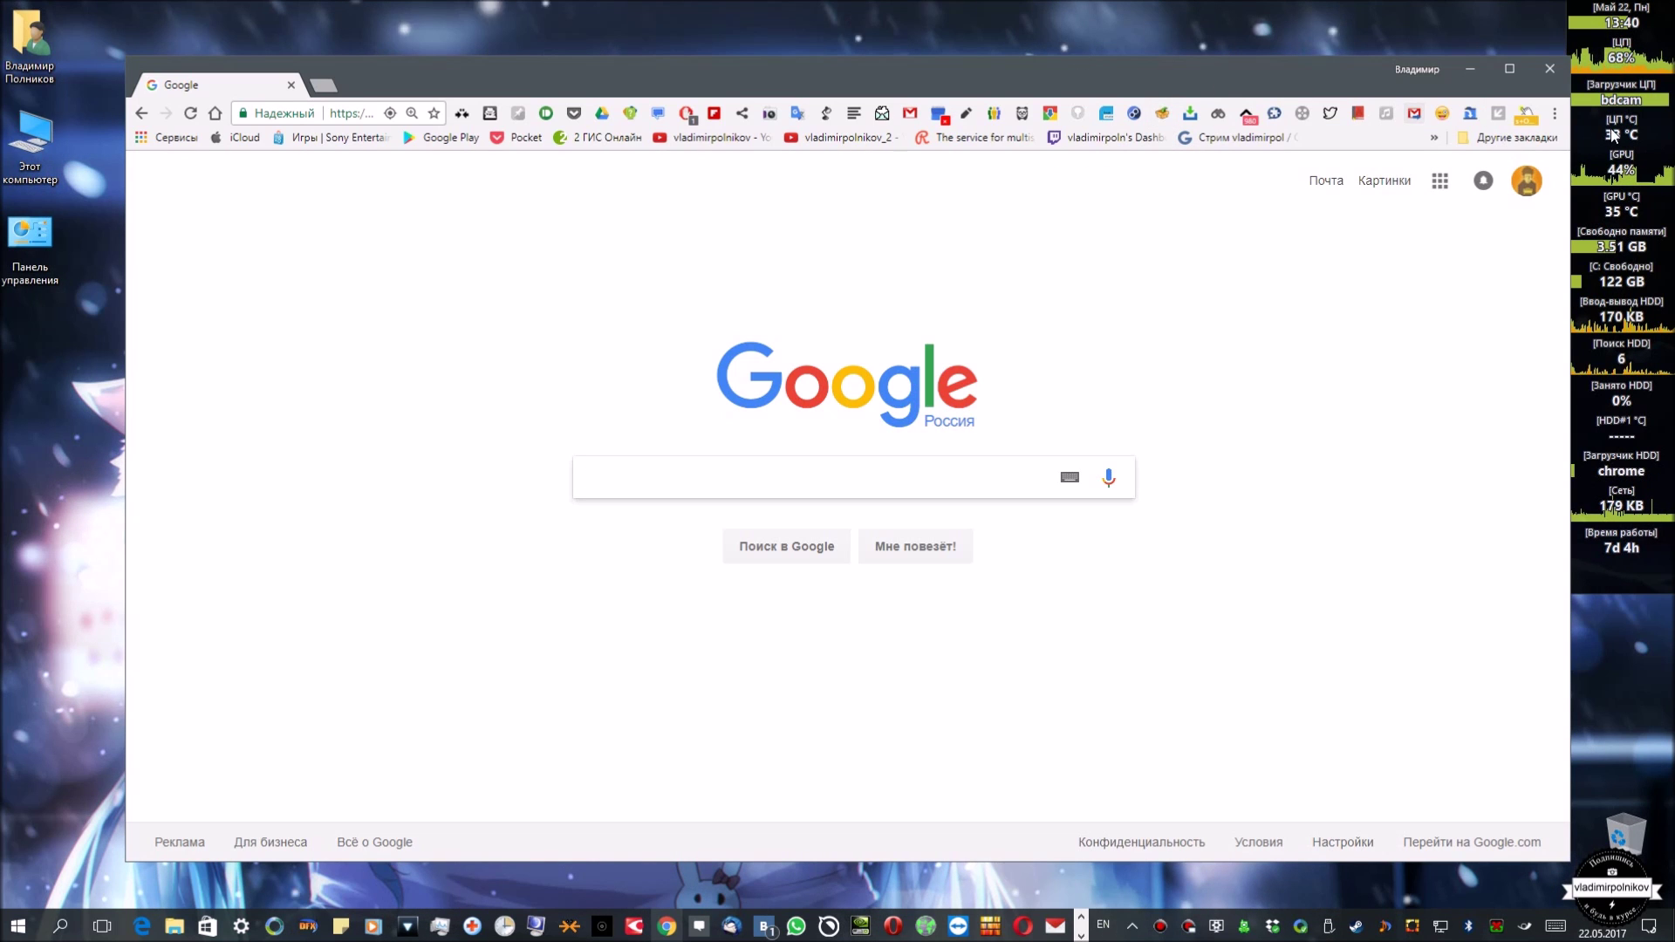
Step: Open a new browser window and load ya.ru in it
left_click(1554, 113)
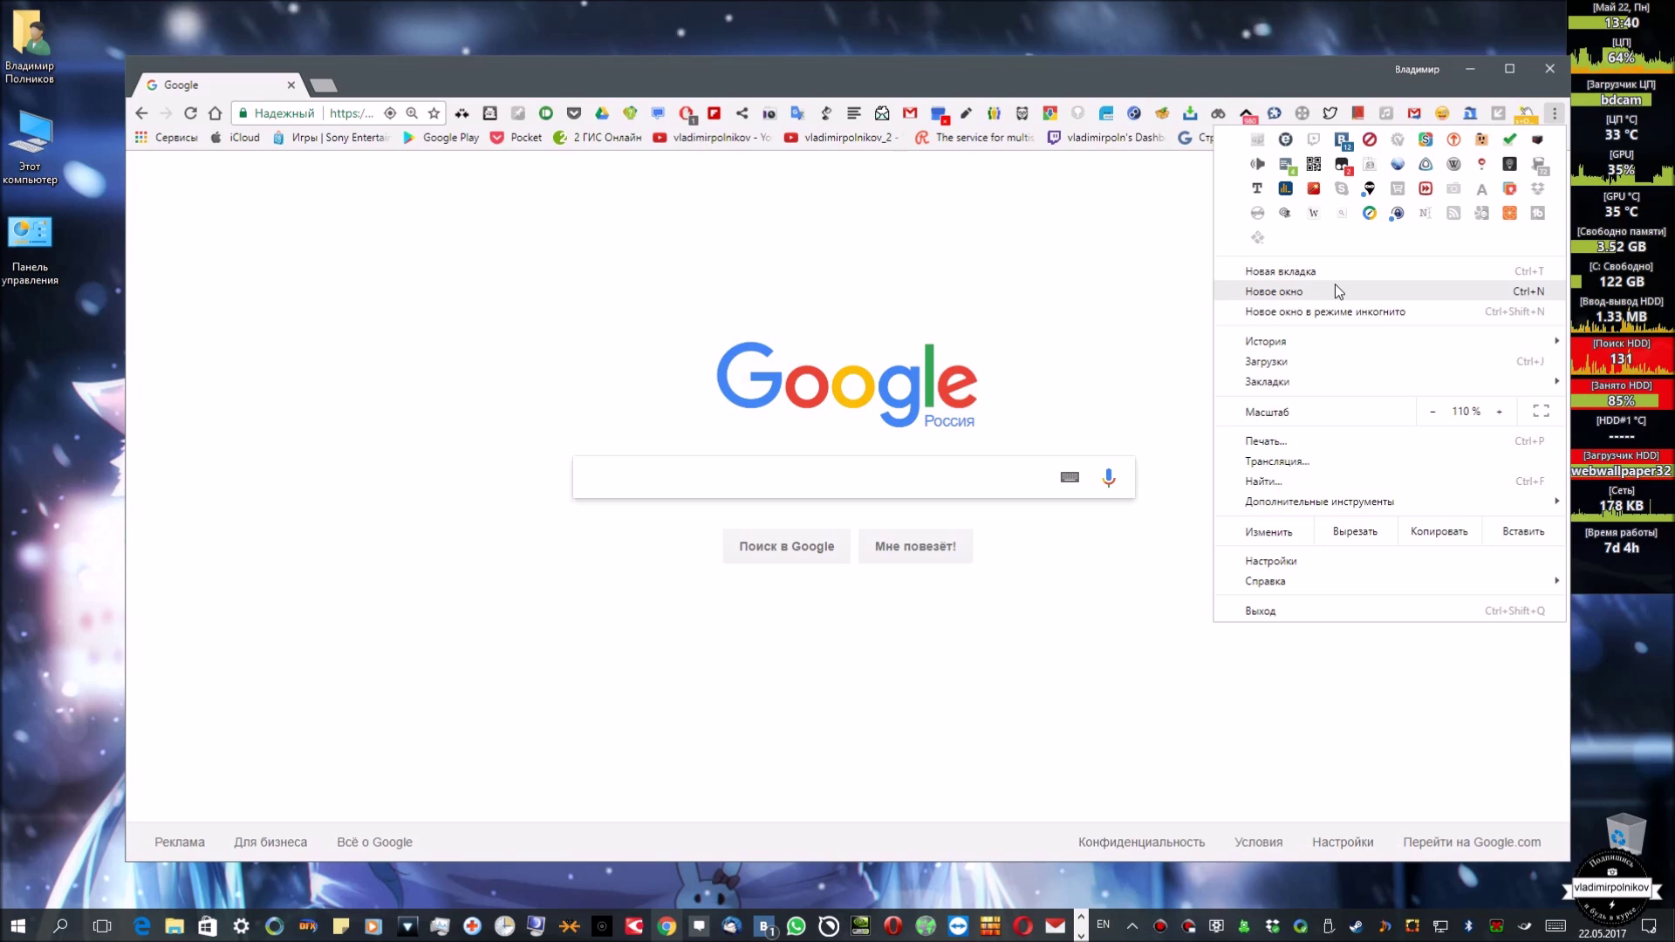
left_click(1336, 288)
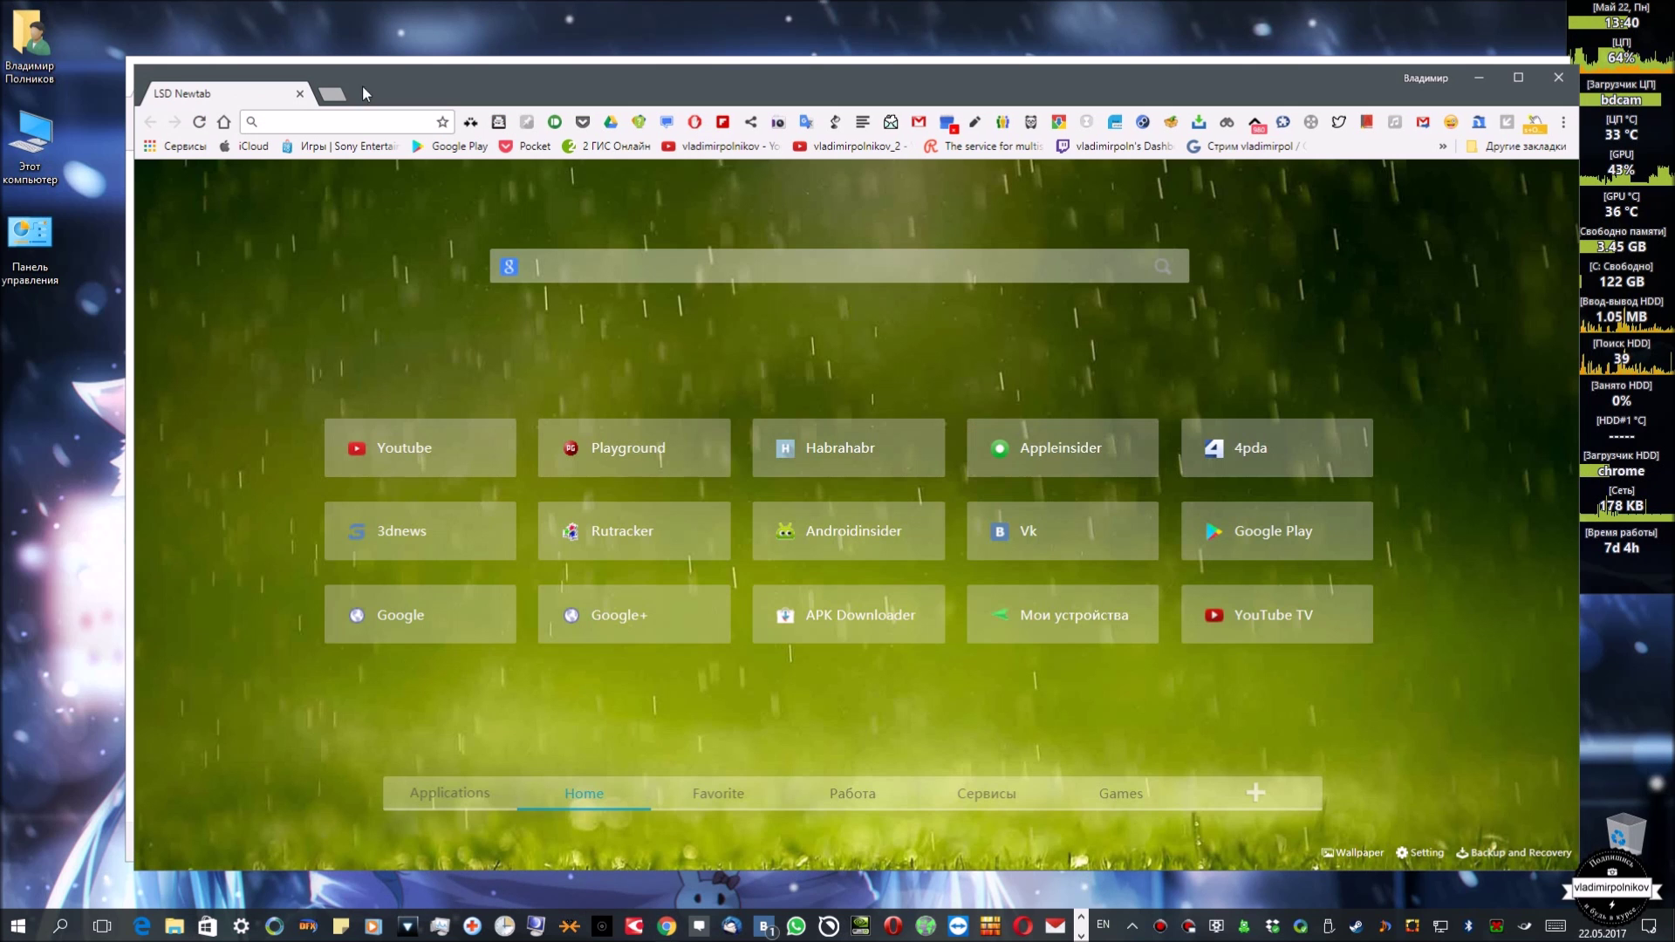
left_click(321, 120)
type("ya.ru")
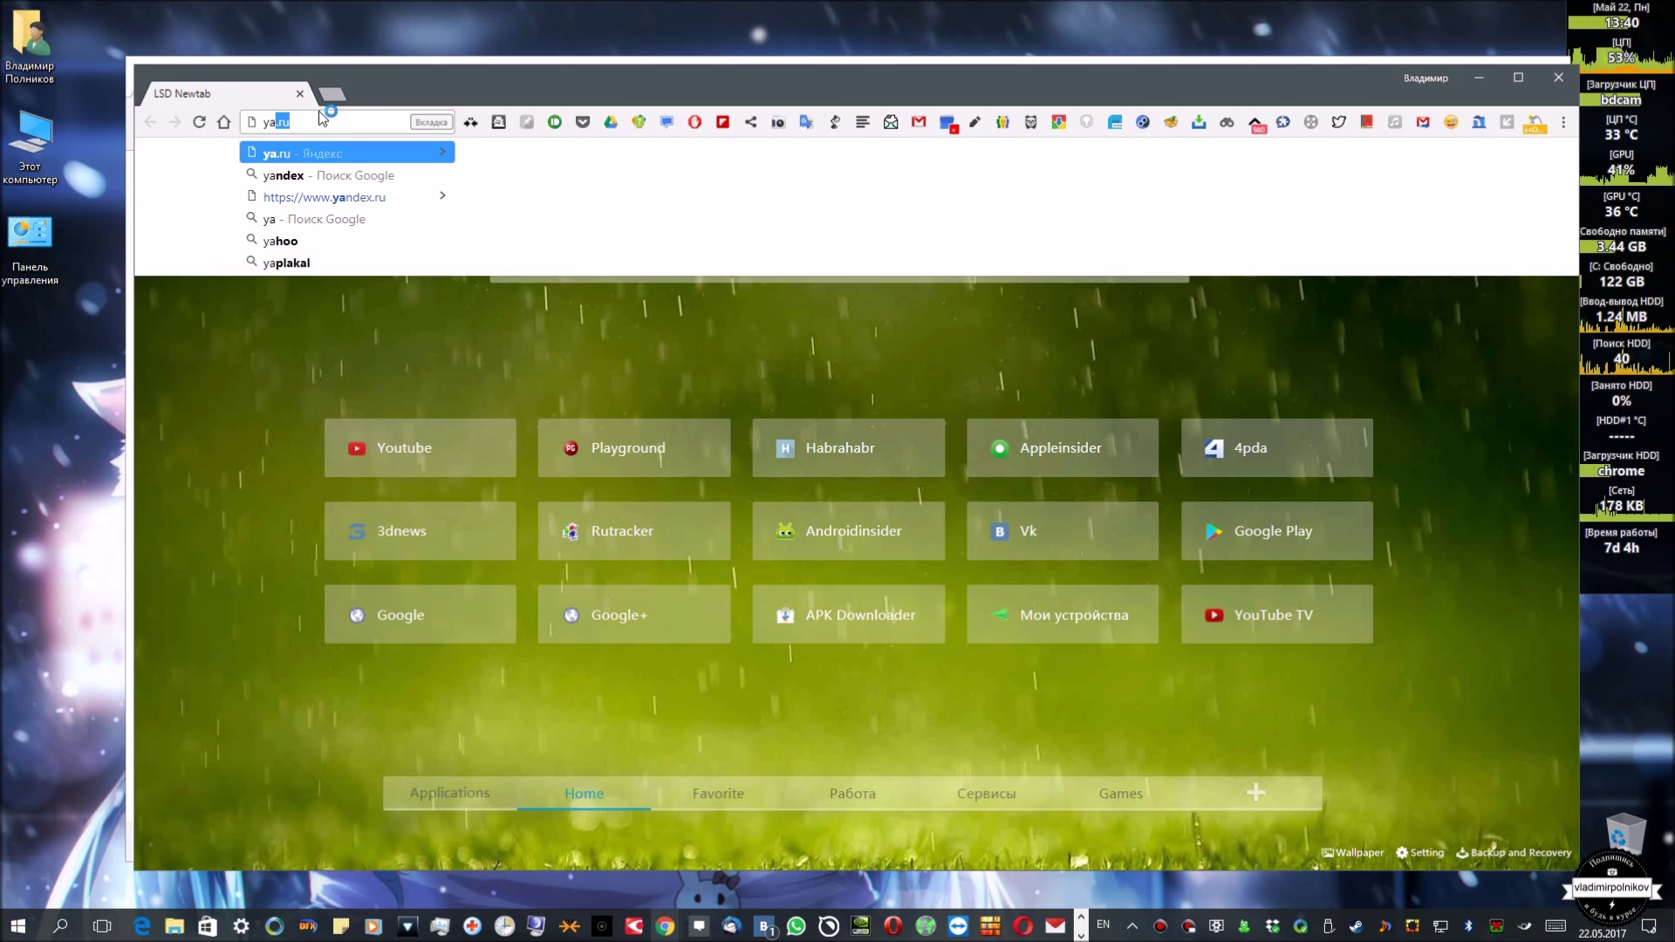
key("Return")
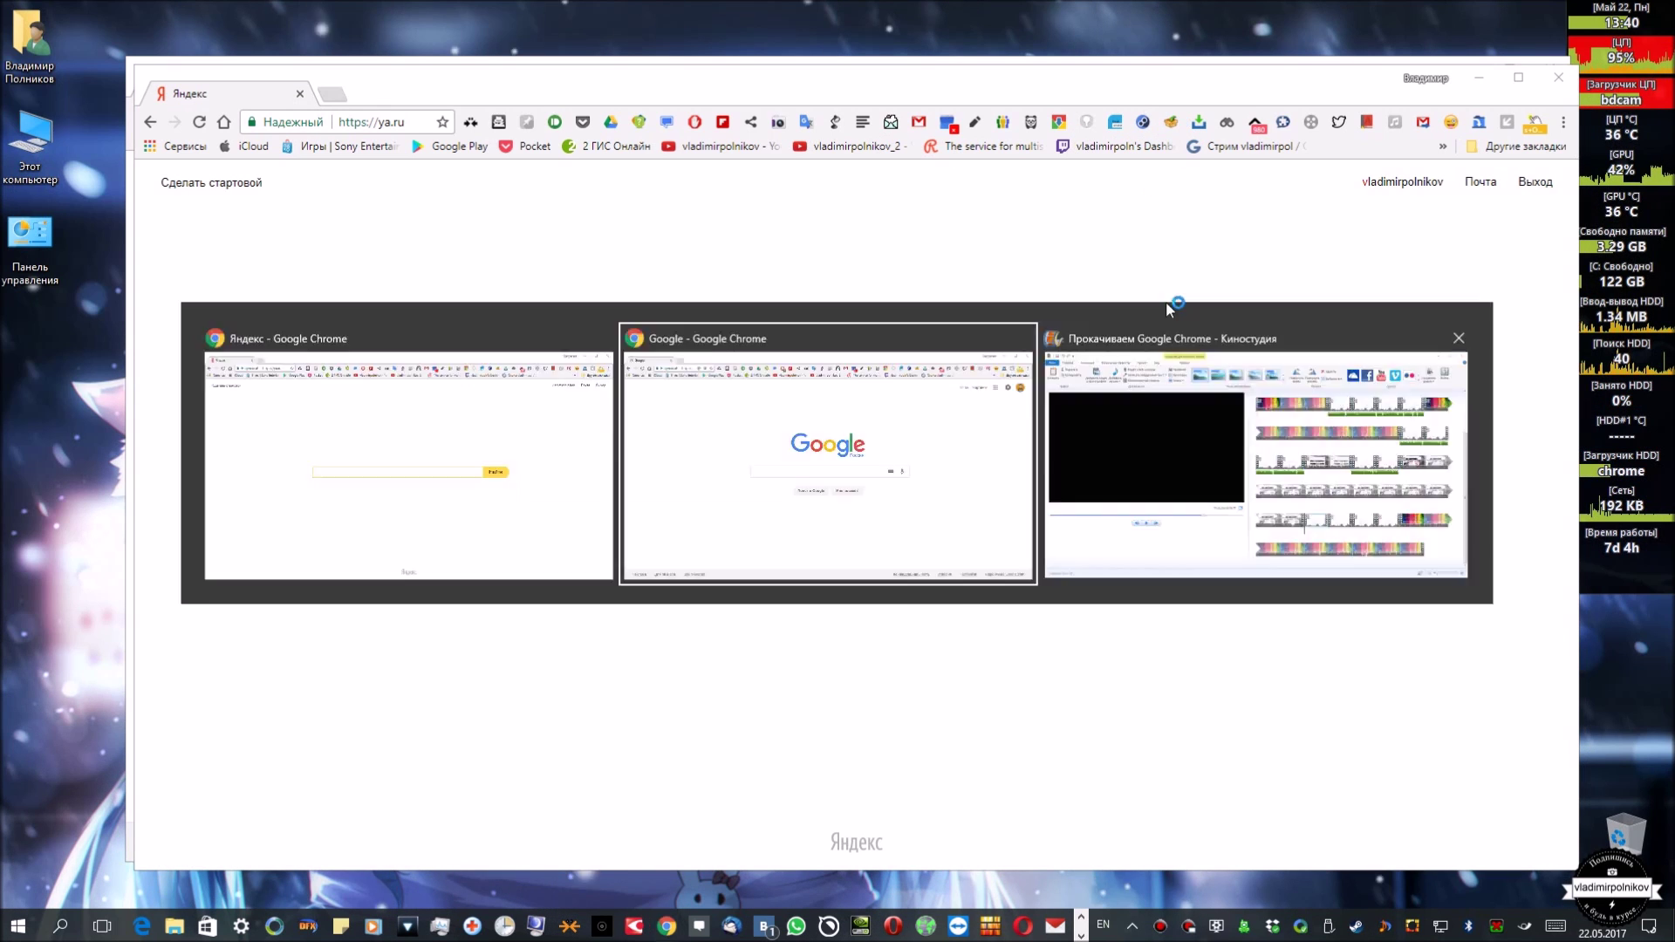
Step: Return to the Google window and save both open windows as a session named "Пример"
left_click(1162, 112)
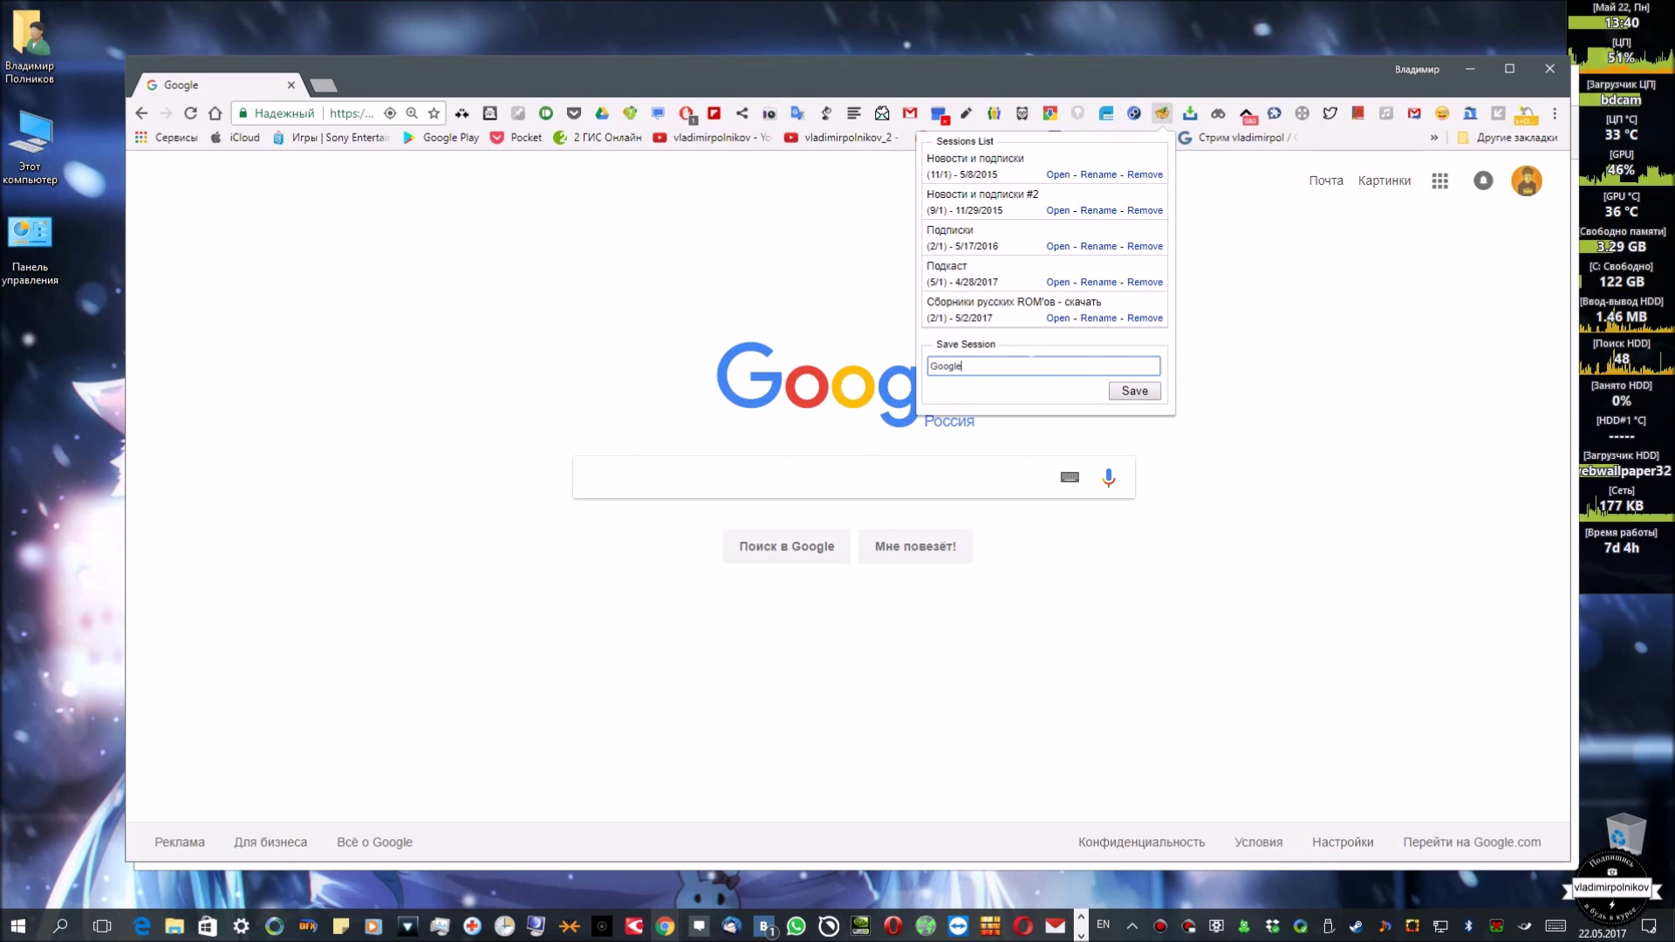
key("ctrl+a")
type("G")
key("BackSpace")
key("alt+shift")
type("Пример")
left_click(1156, 400)
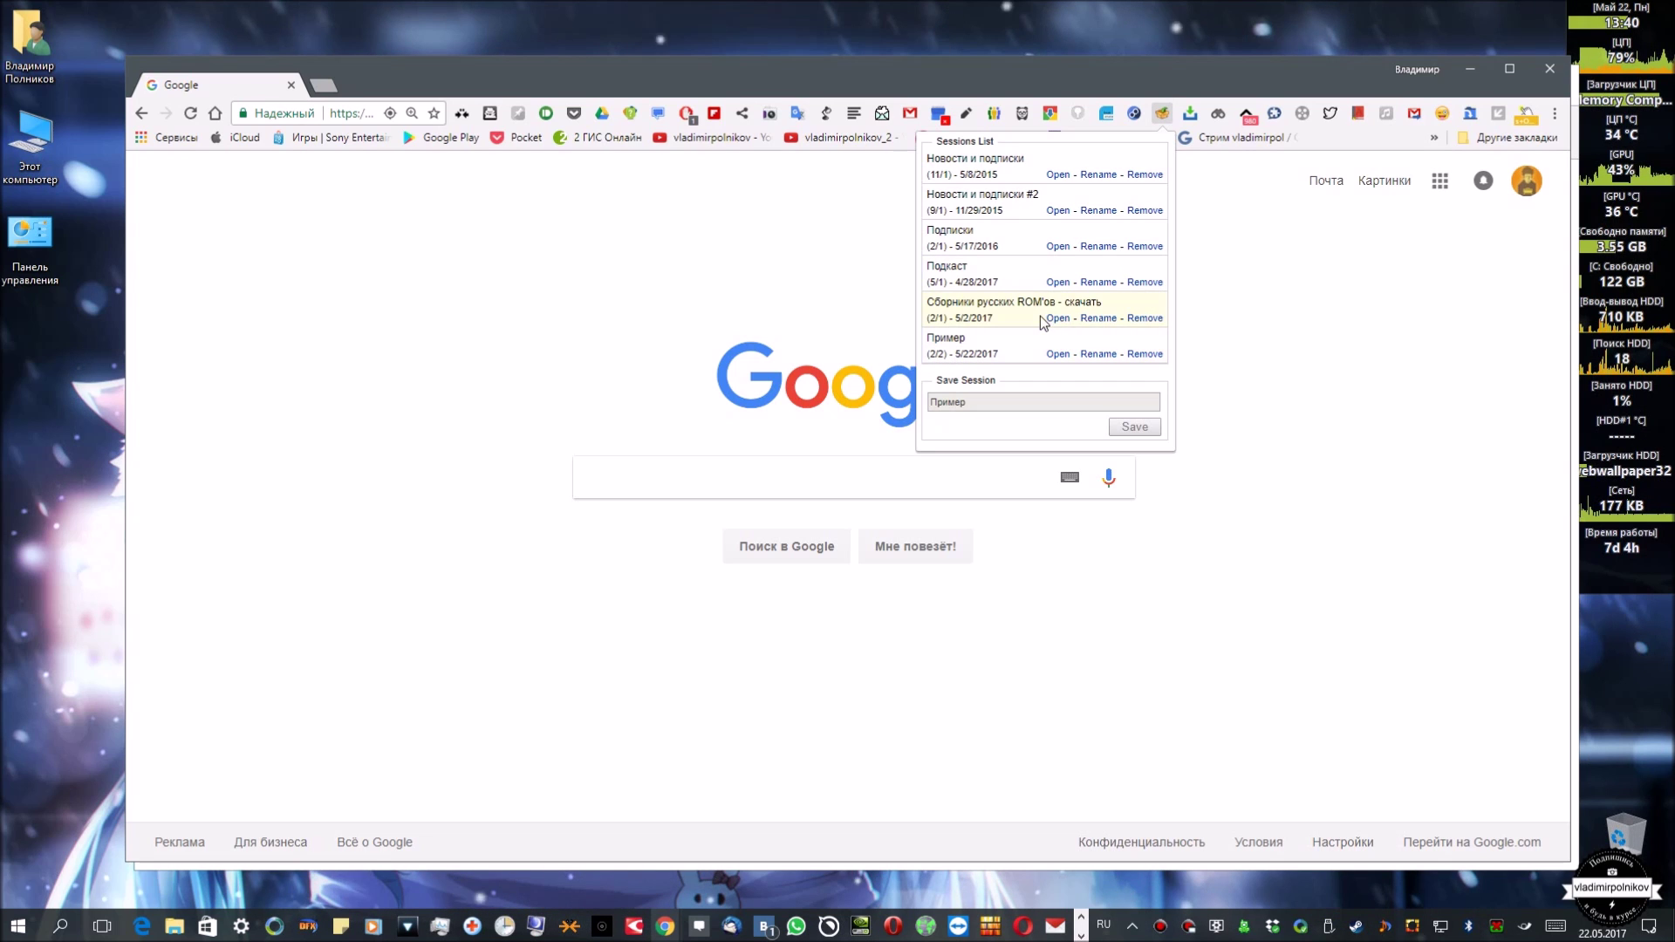
Step: Open the saved sessions "Новости и подписки" and "Пример", and move the front window aside to reveal the window behind it
left_click(1063, 173)
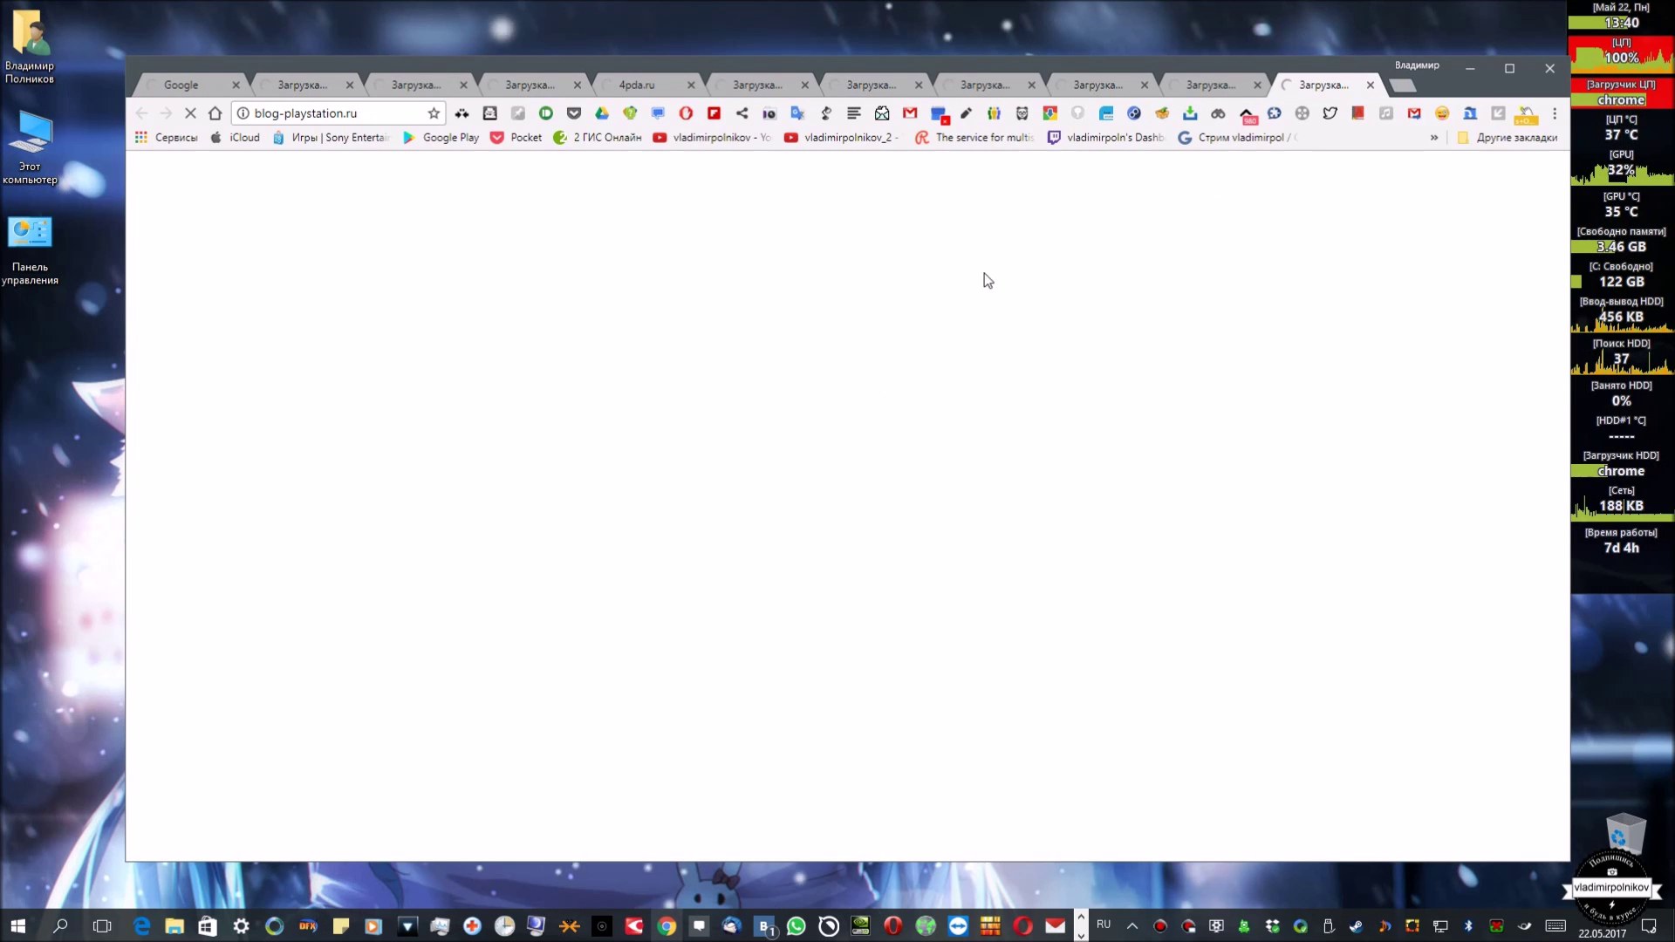
left_click(1059, 353)
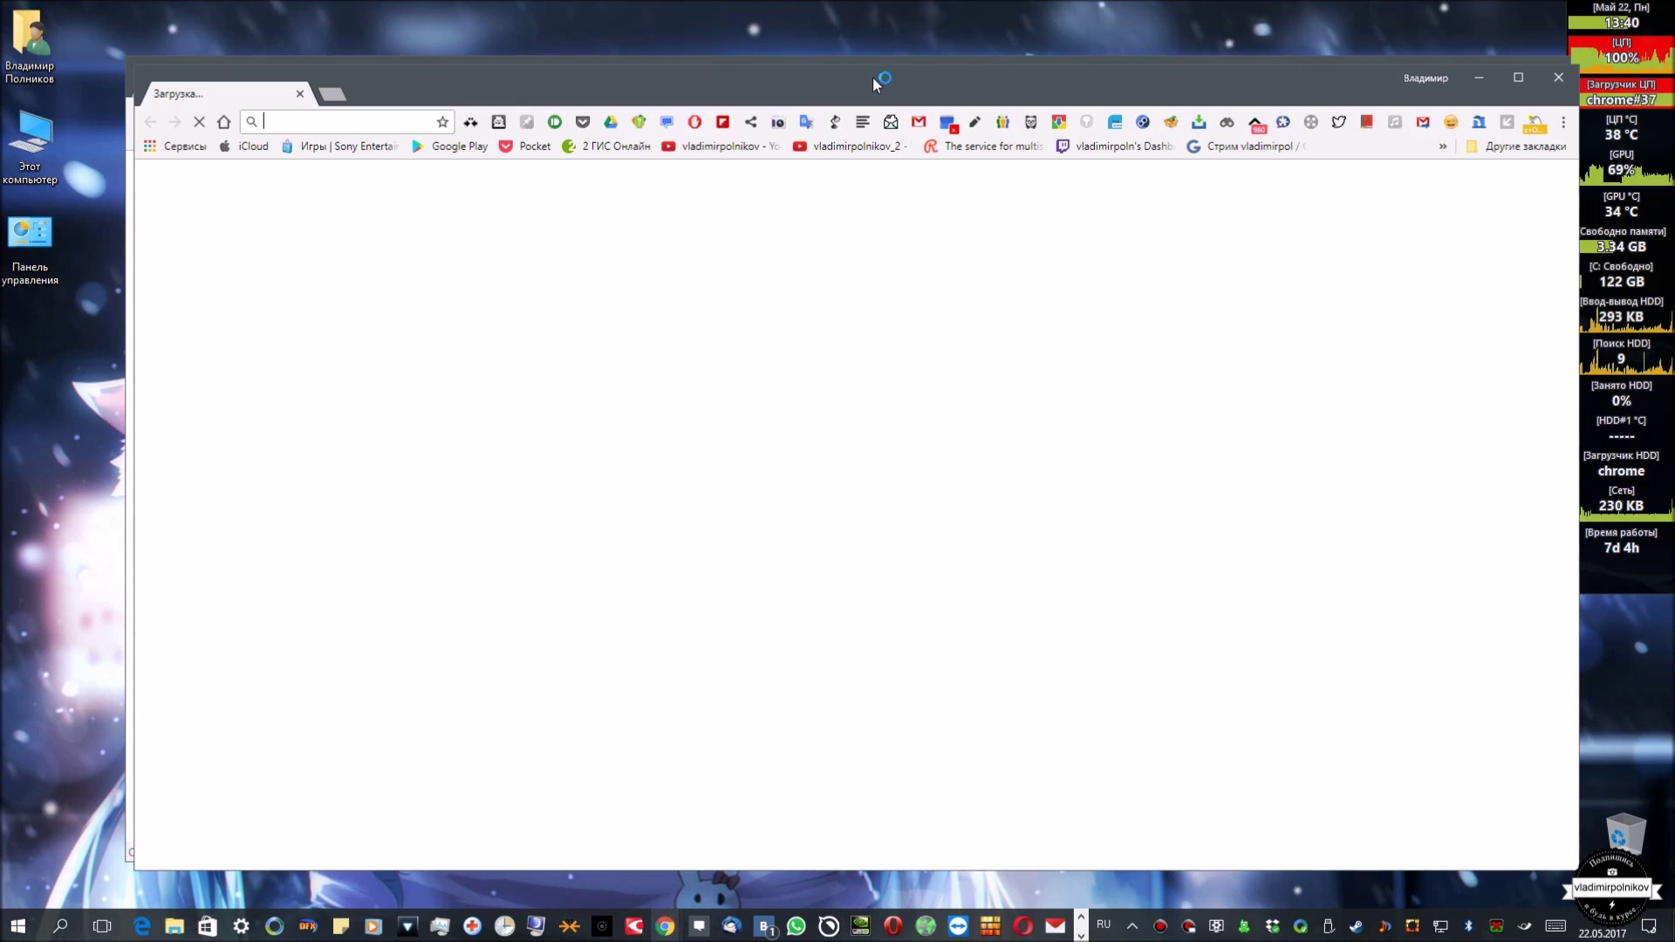
mouse_move(590, 89)
left_mouse_down()
mouse_move(848, 280)
mouse_move(467, 186)
mouse_move(422, 317)
mouse_move(699, 129)
mouse_move(677, 229)
mouse_move(635, 203)
mouse_move(633, 155)
mouse_move(682, 211)
mouse_move(563, 138)
left_mouse_up()
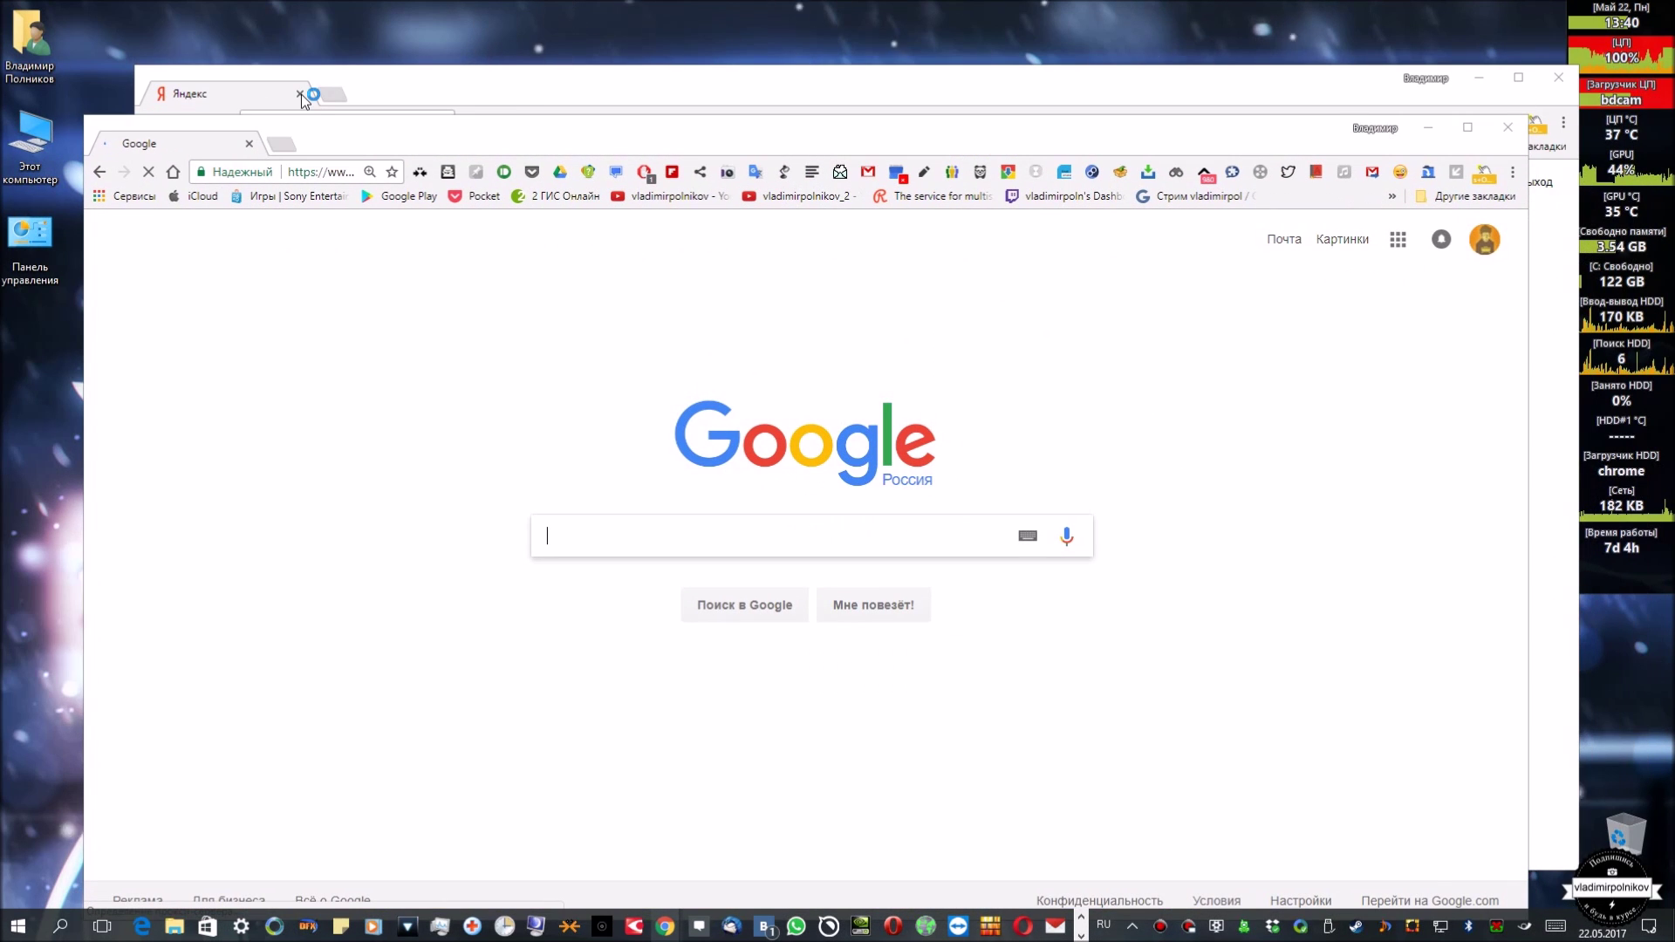
Step: Remove the saved session "Пример" from the sessions list and close the Google window
left_click(1120, 173)
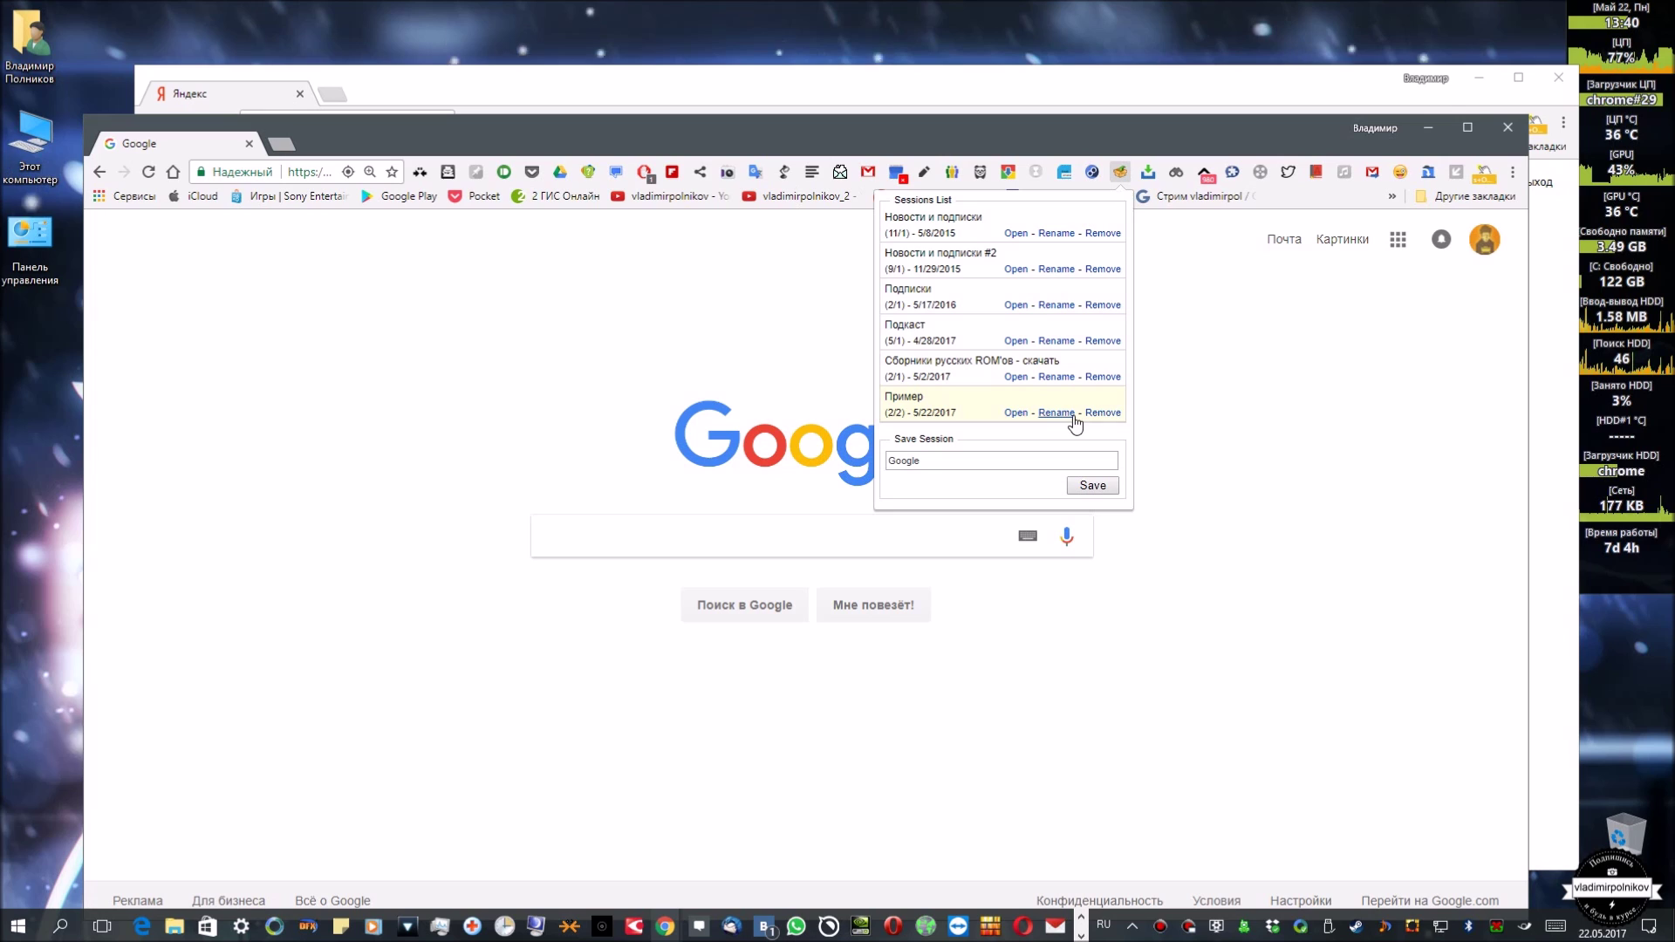
left_click(1103, 412)
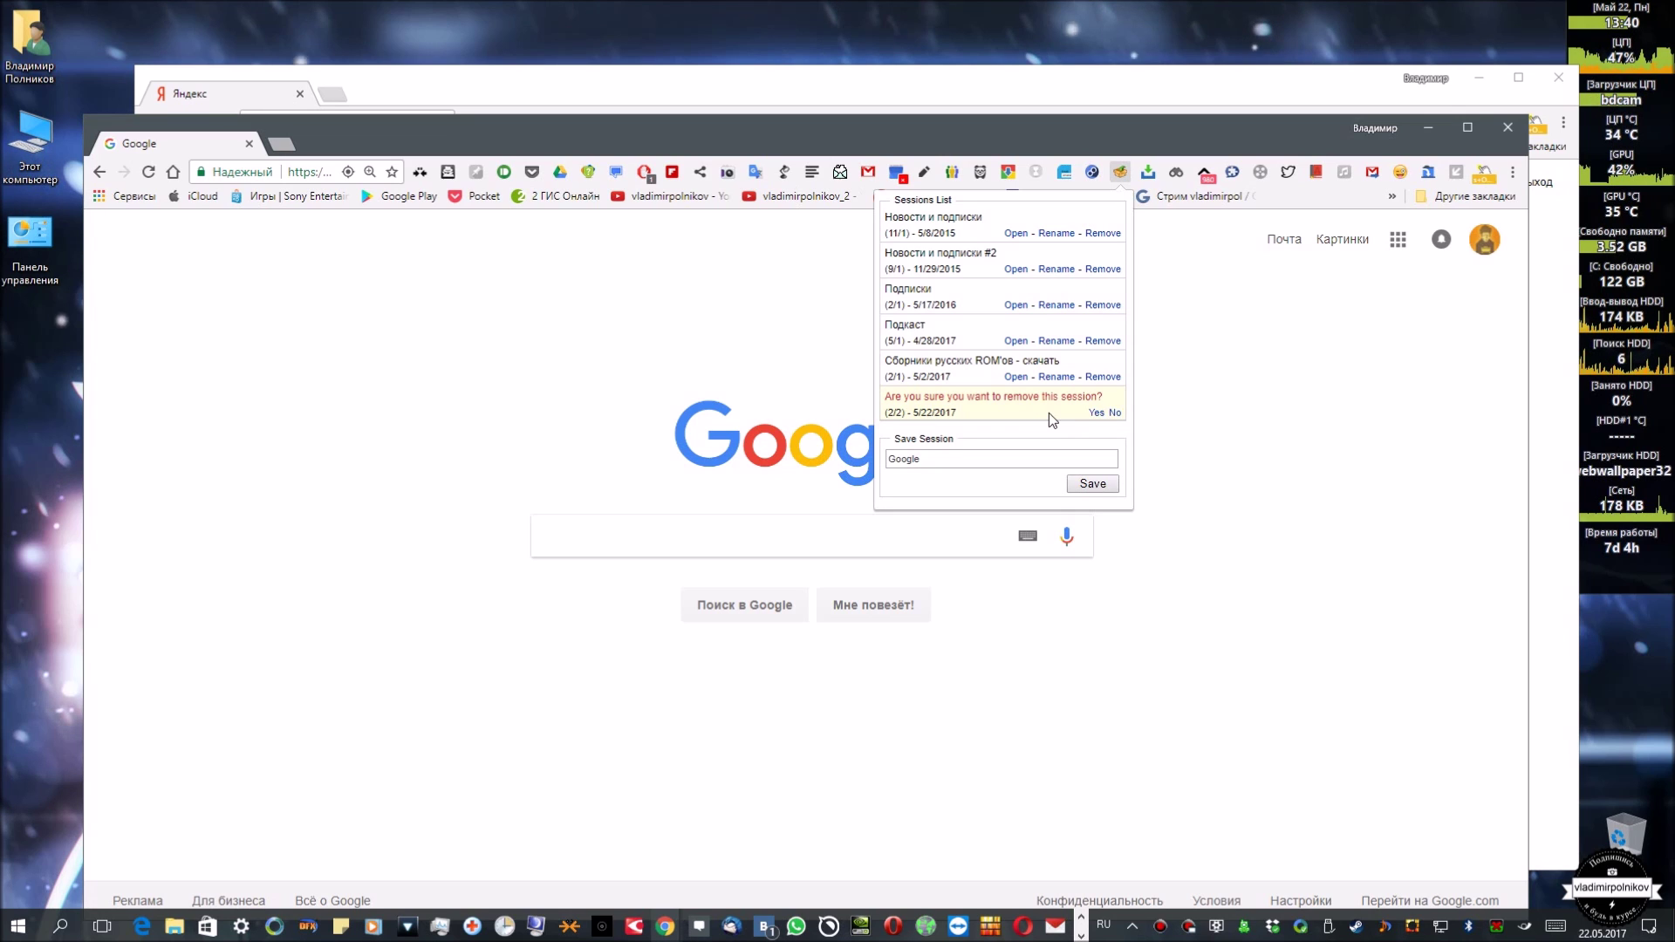
left_click(1109, 414)
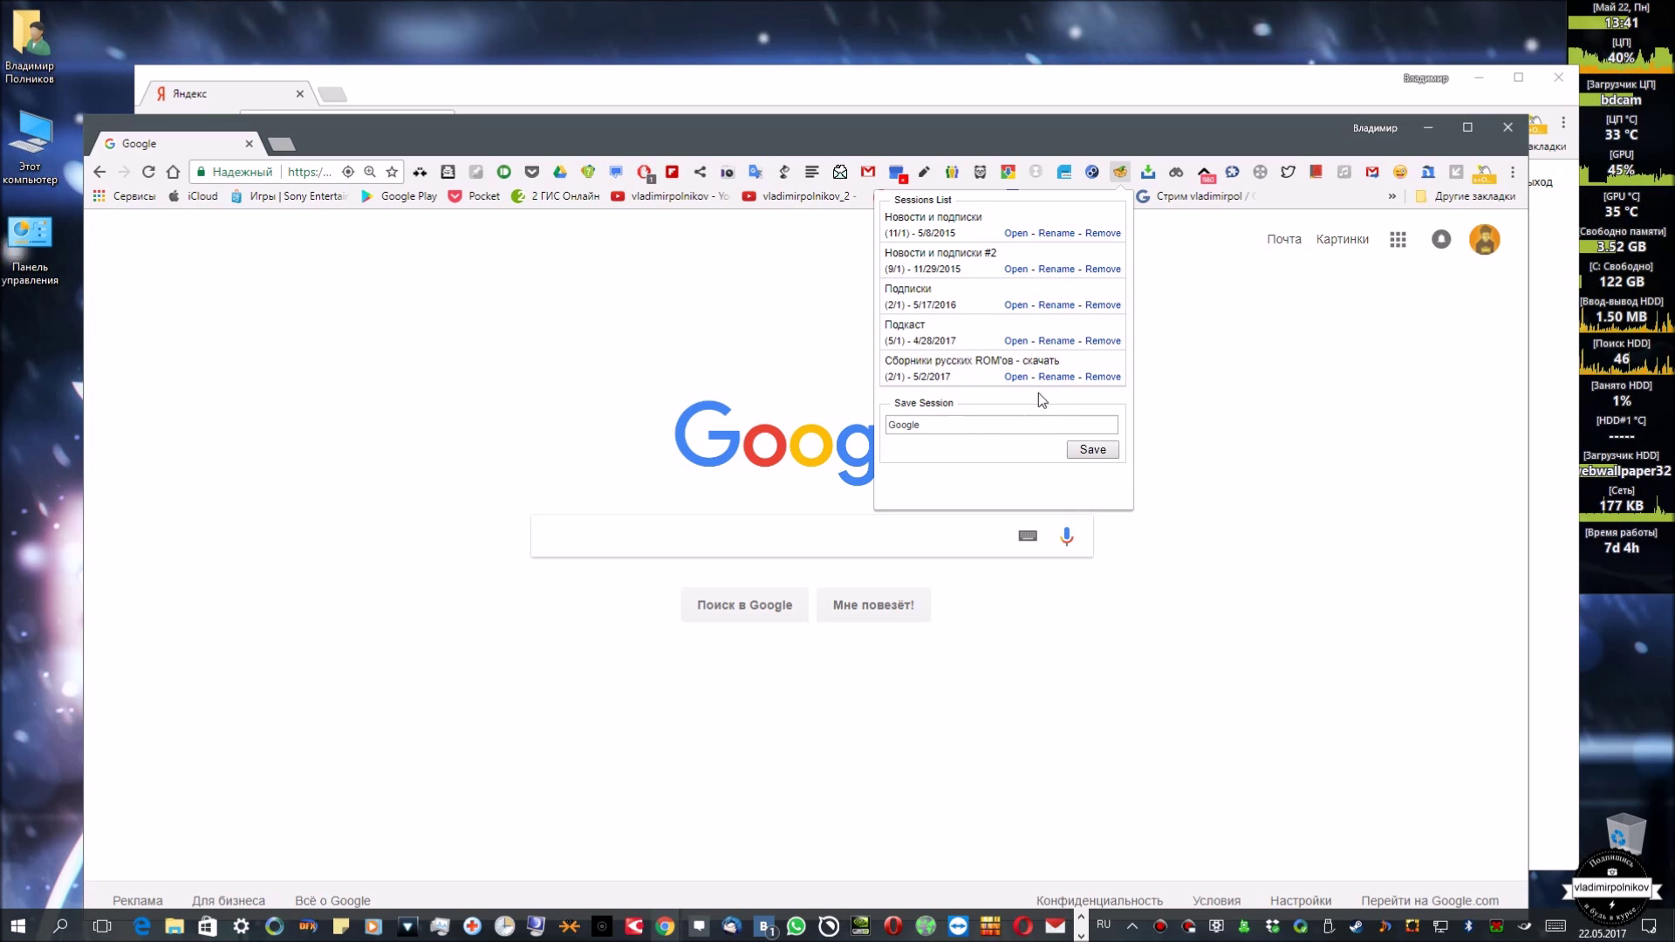
left_click(1507, 135)
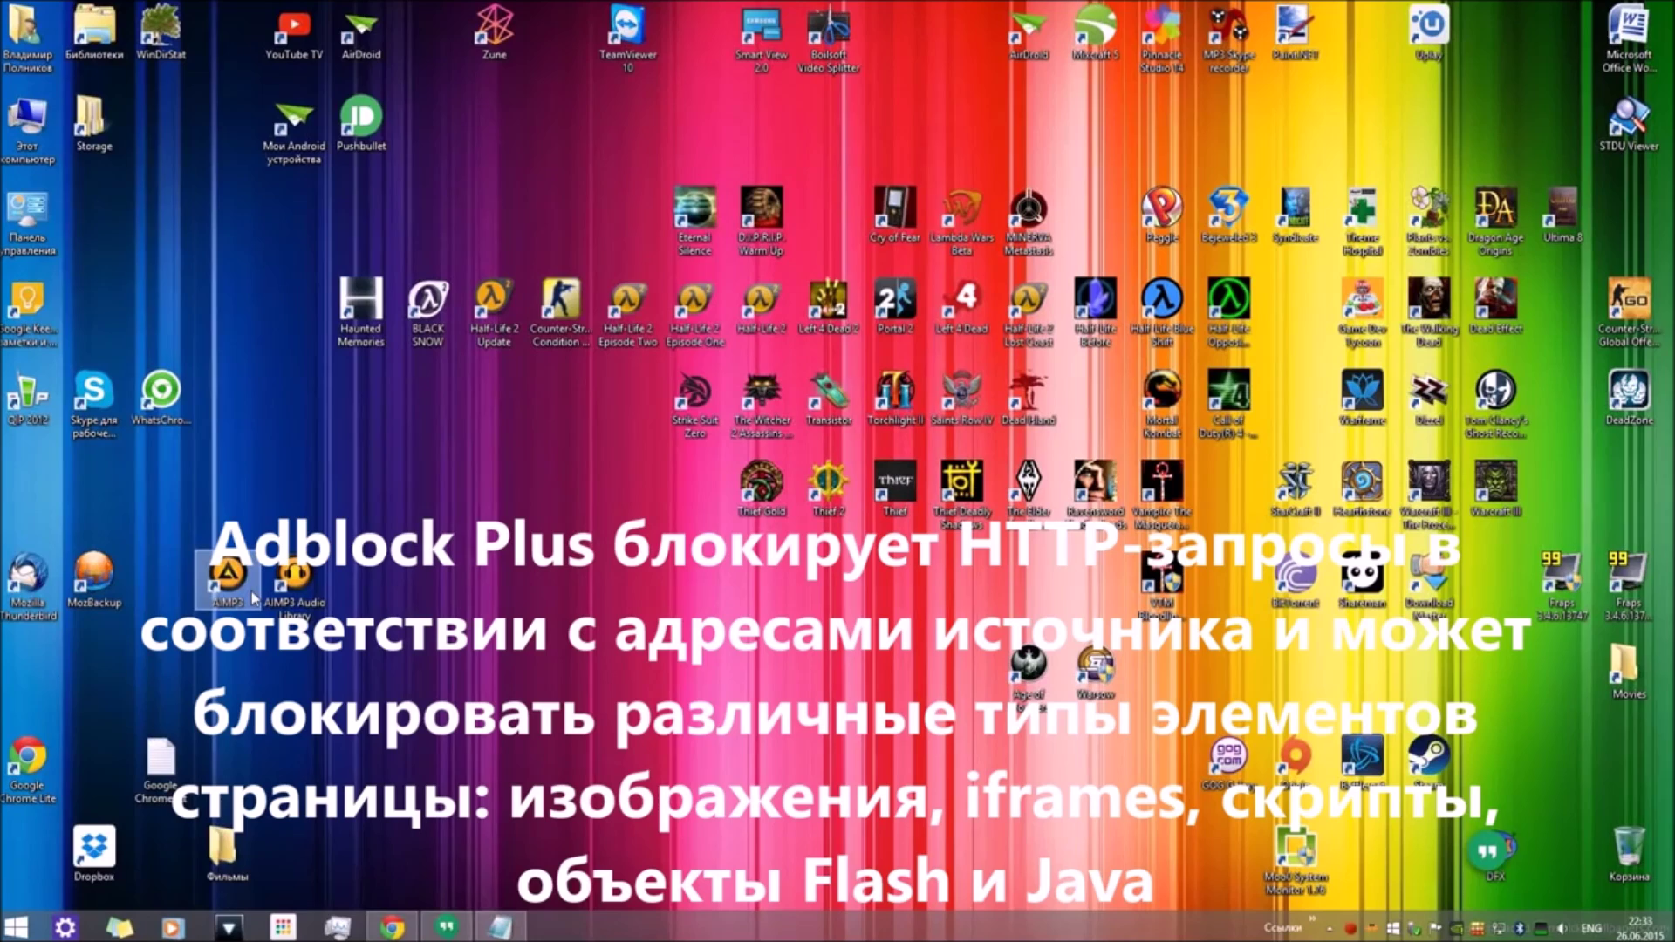
Step: Restore the browser window and examine the PlayGround and Habrahabr pages, comparing how much advertising each one shows
left_click(387, 927)
left_click(359, 97)
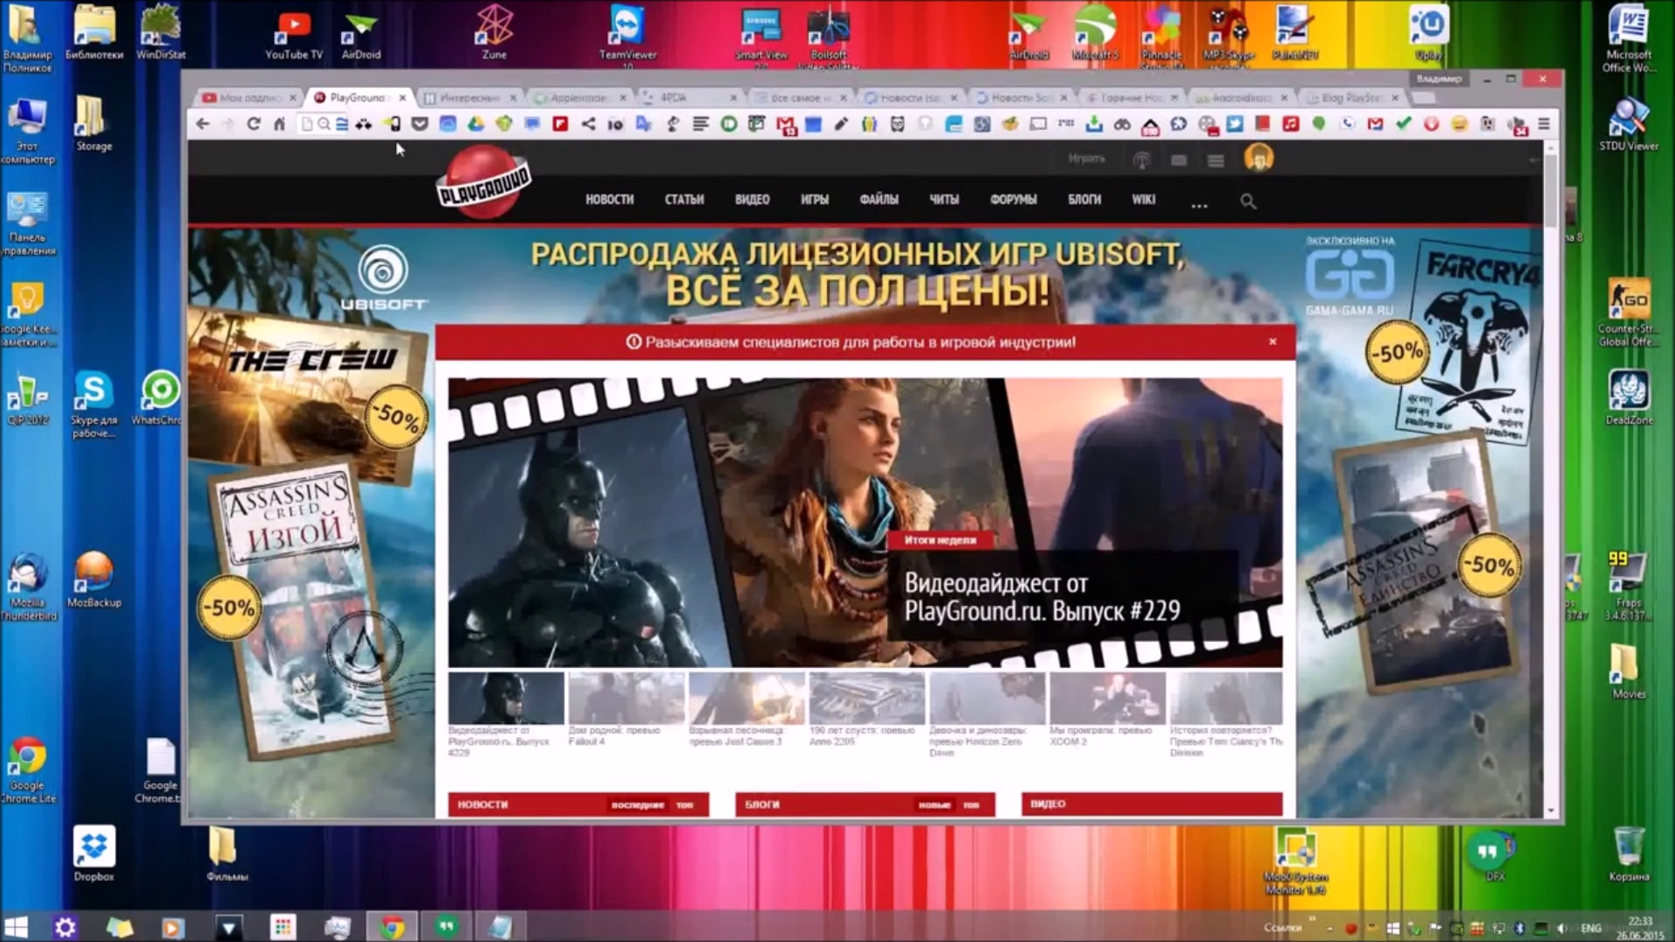
left_click(457, 98)
scroll(586, 434, "down", 10)
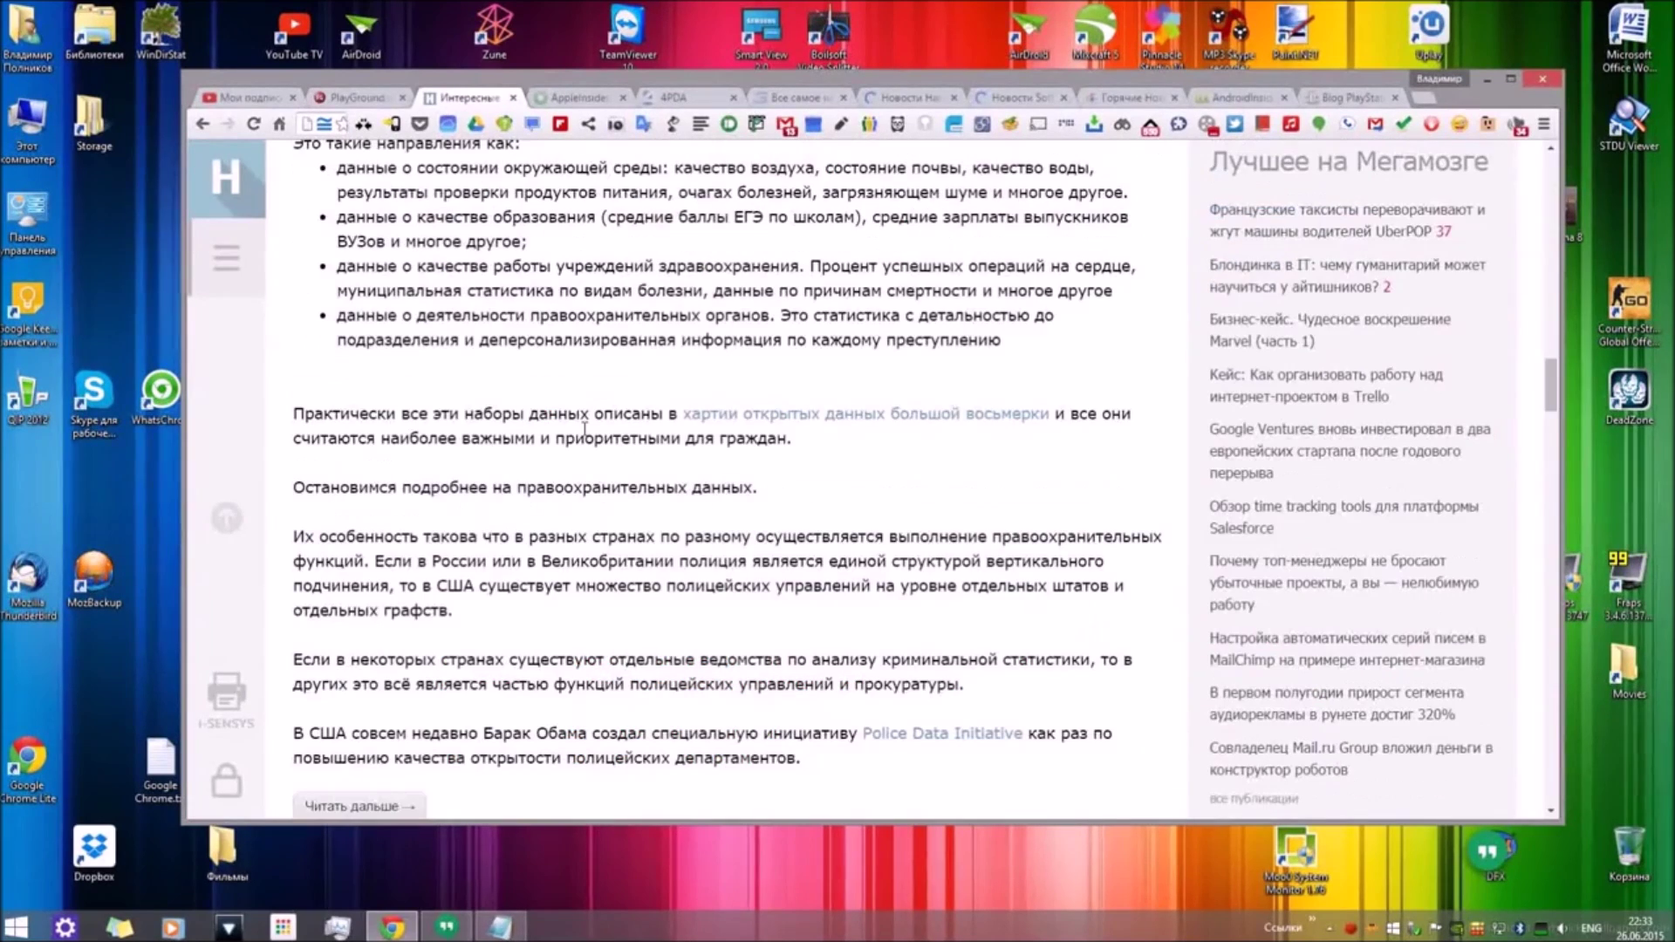
scroll(584, 427, "down", 10)
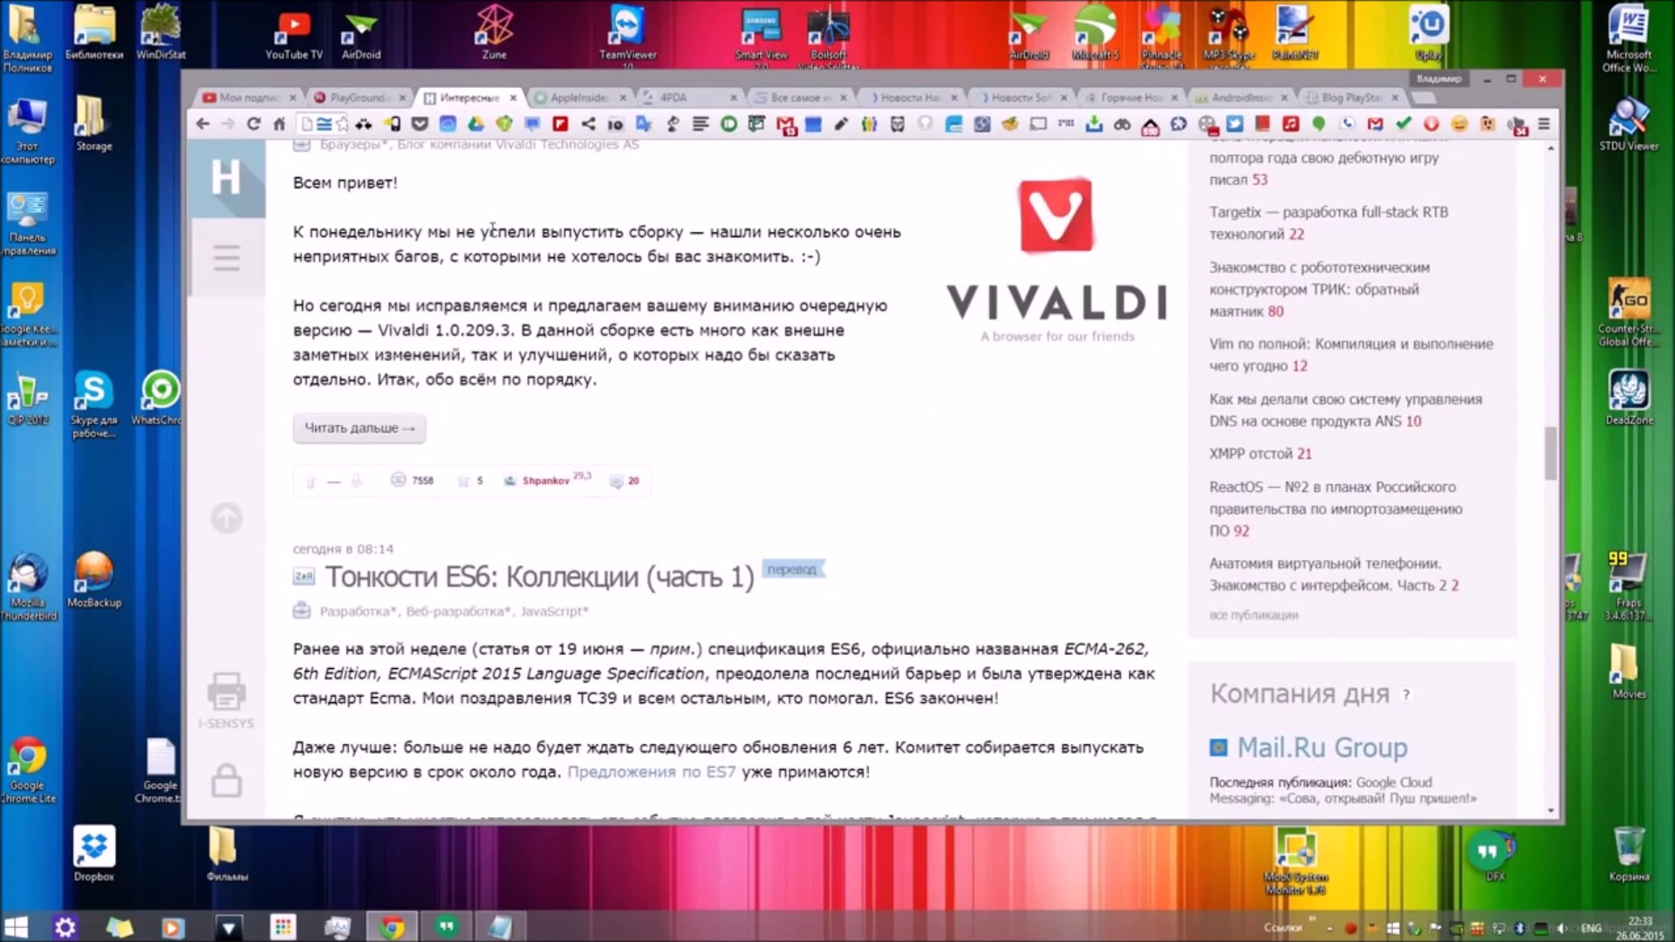
key("ctrl+shift+Tab")
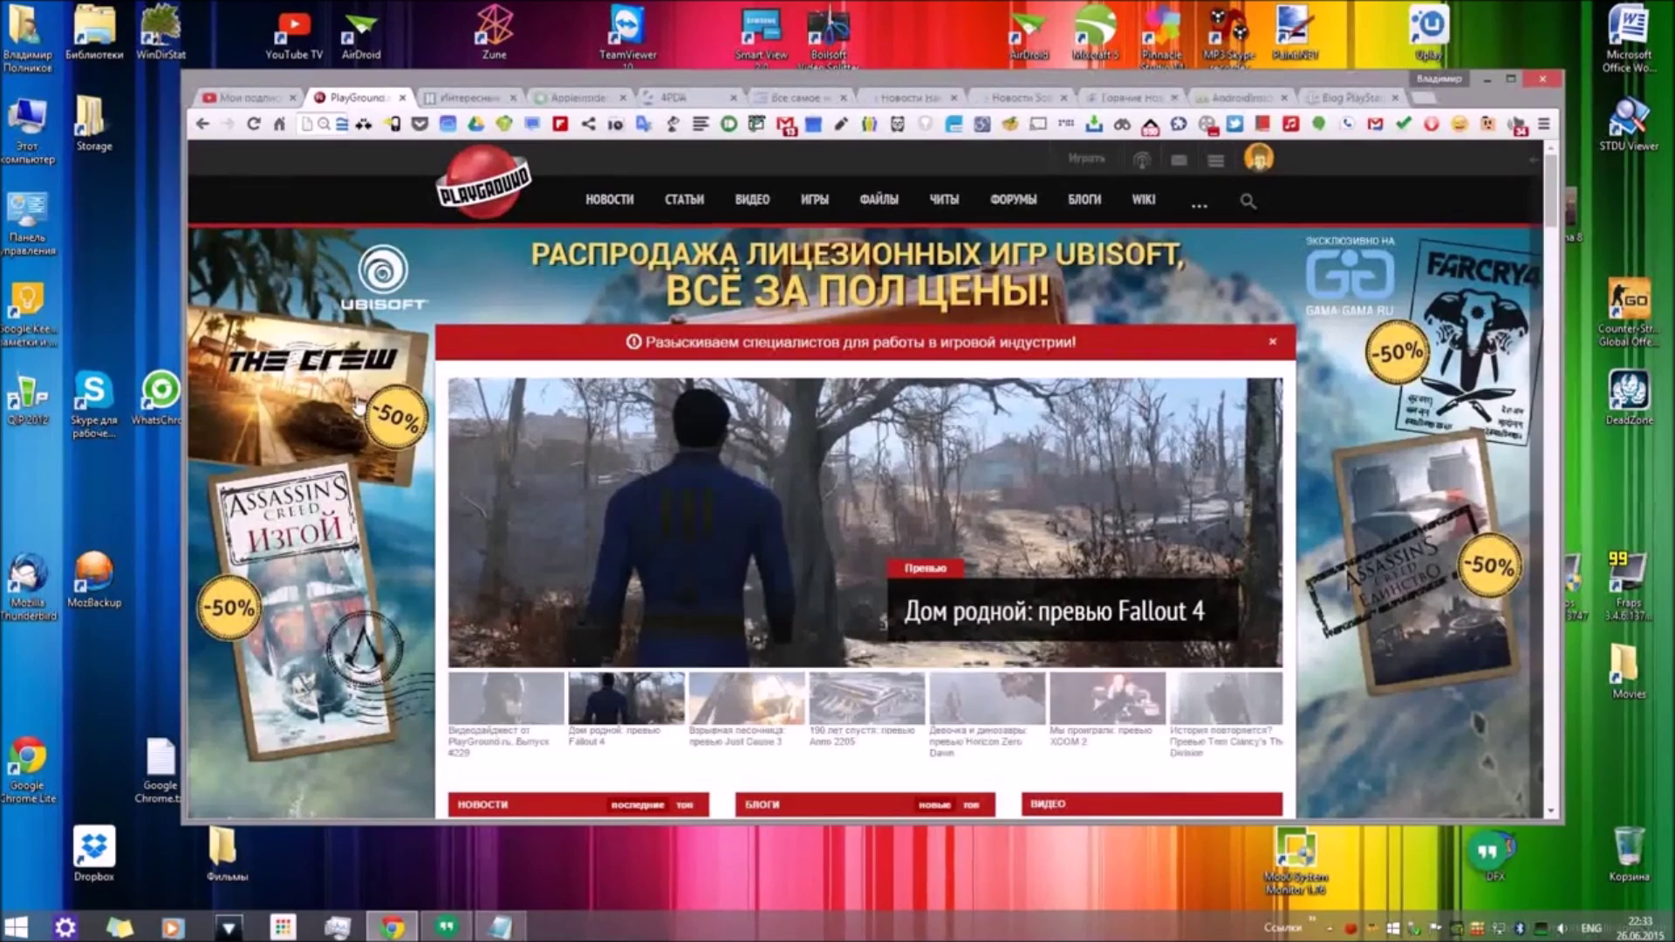
scroll(358, 404, "down", 6)
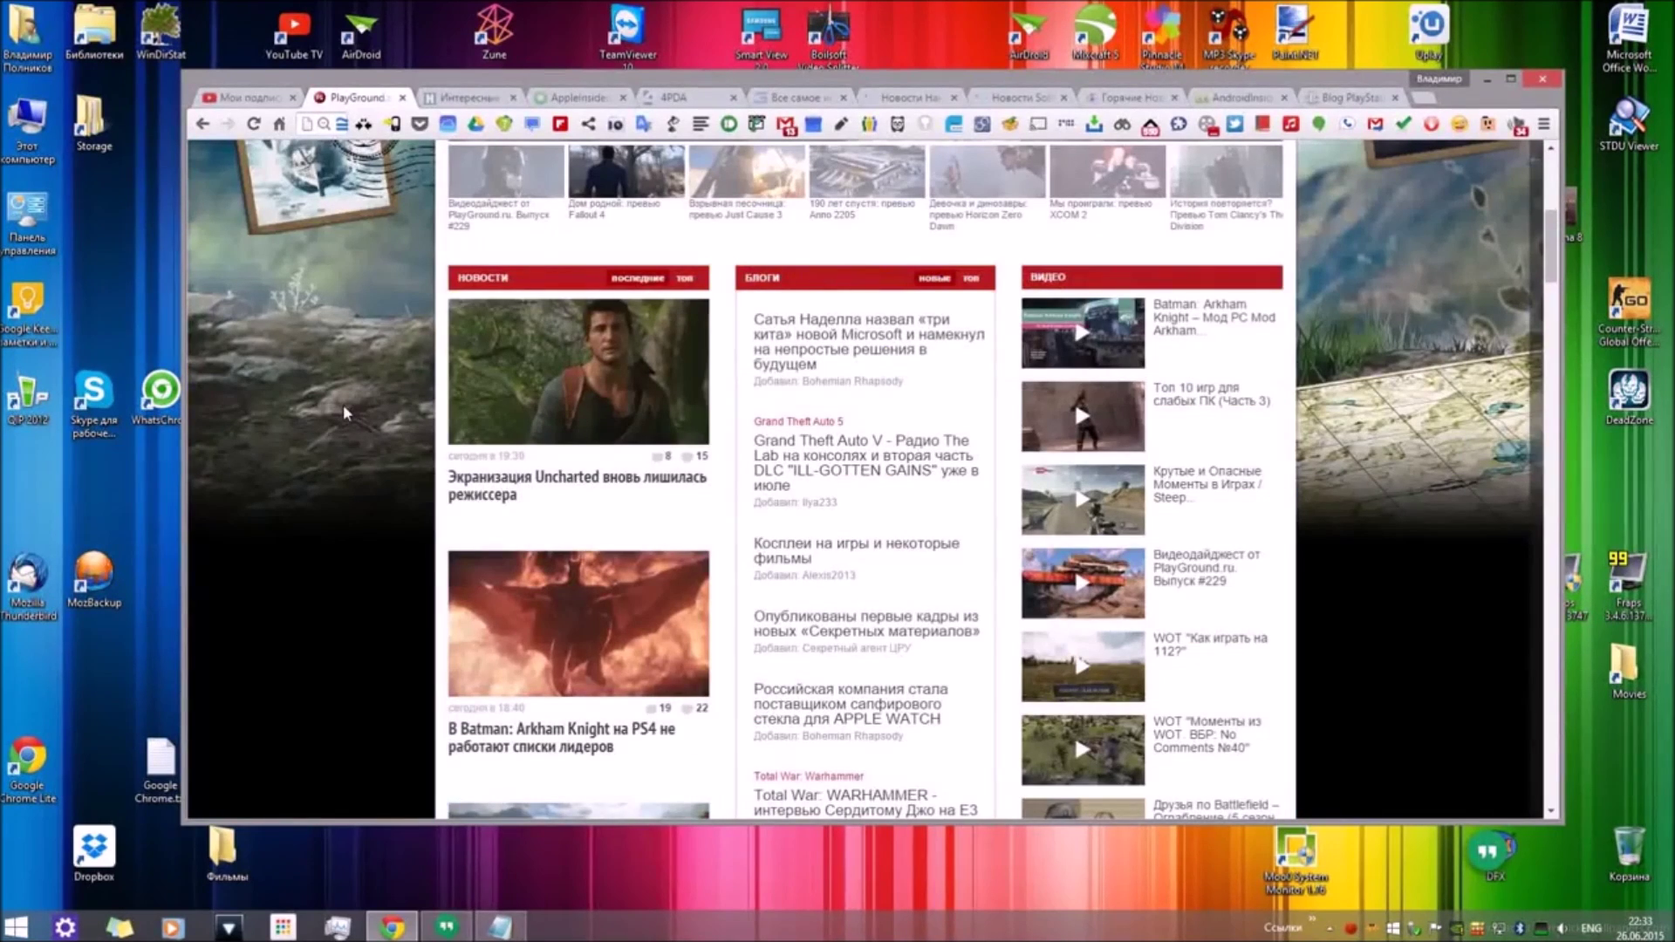
scroll(342, 405, "up", 6)
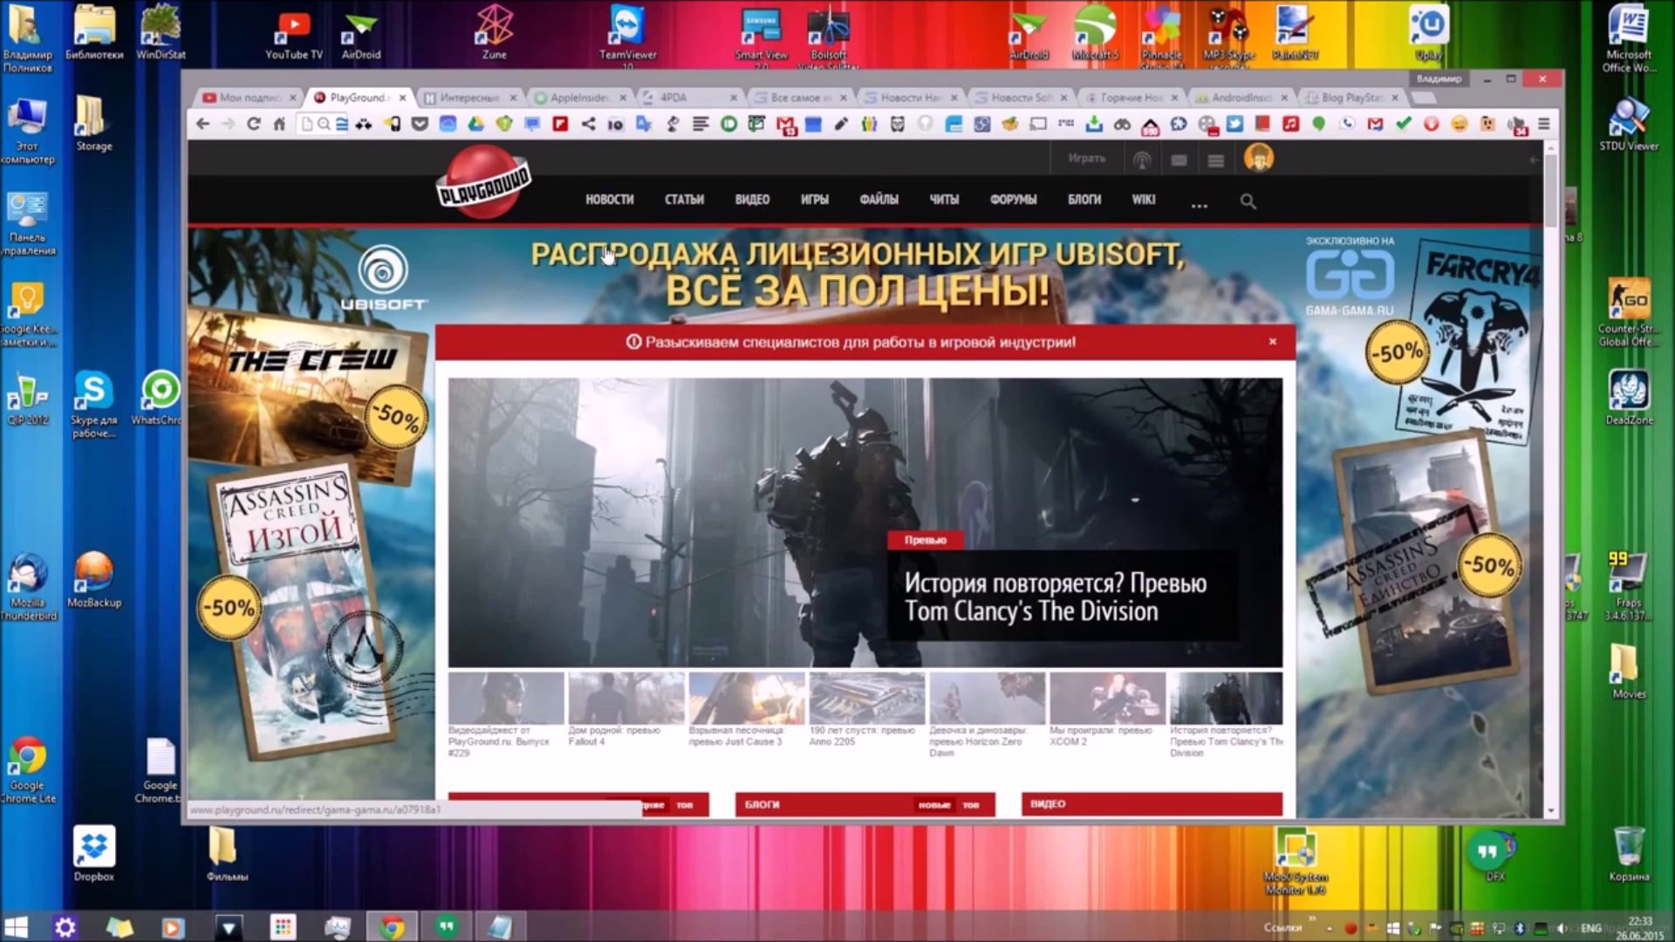
scroll(706, 445, "down", 15)
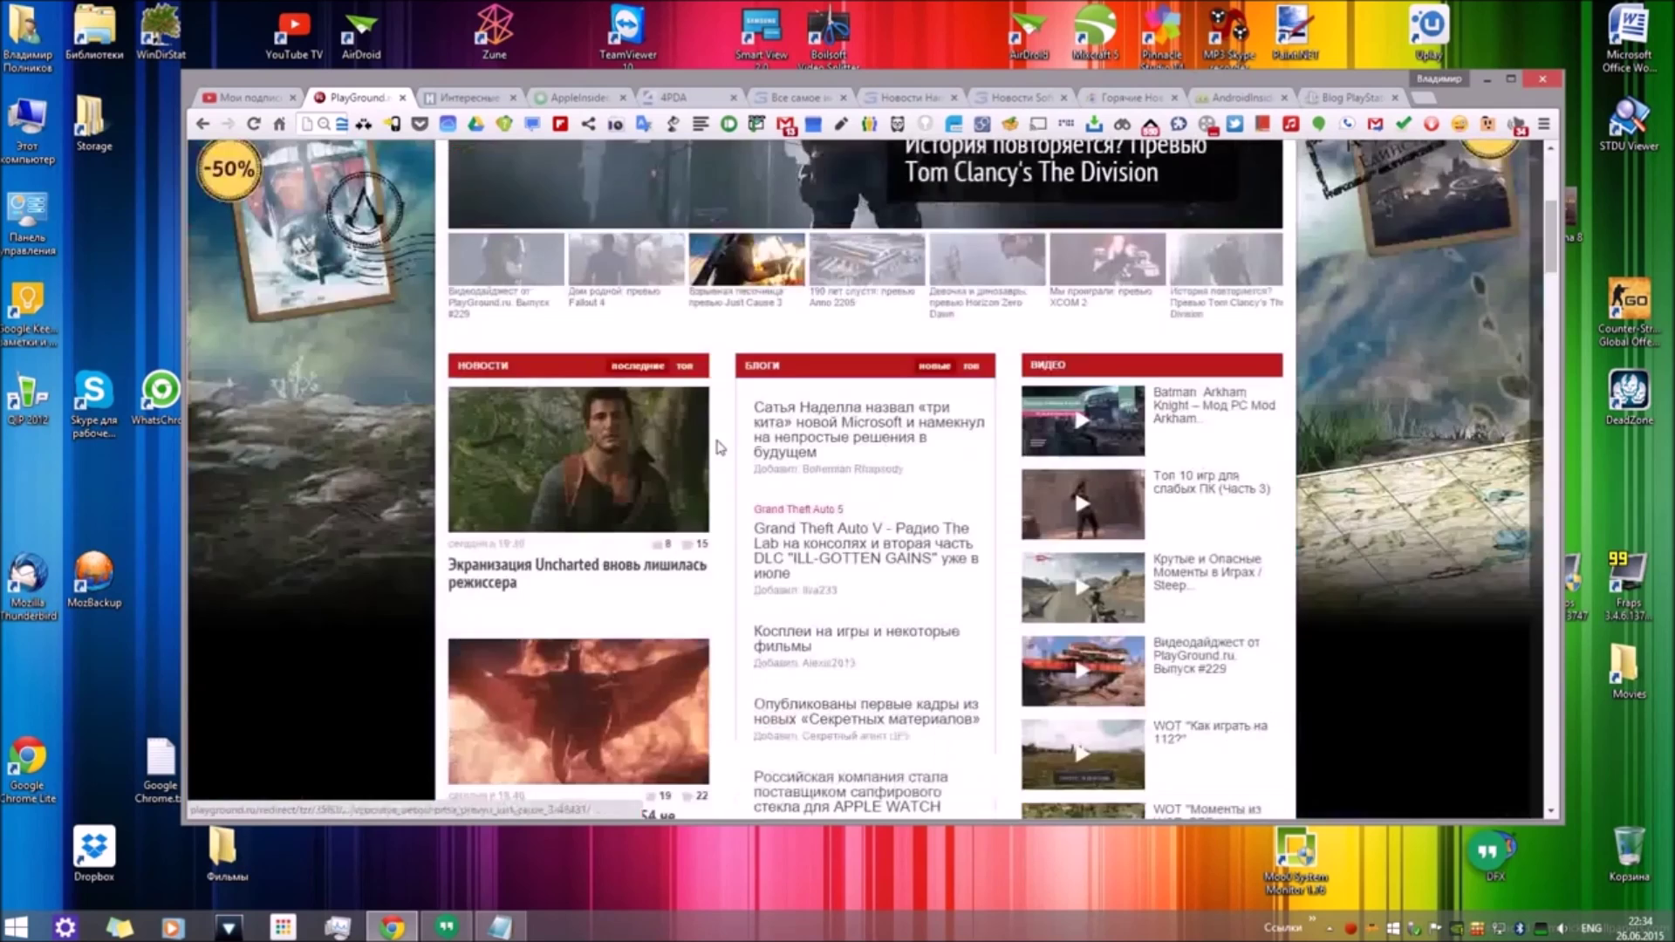
left_click(468, 97)
scroll(619, 414, "down", 10)
scroll(620, 414, "up", 12)
scroll(619, 414, "up", 15)
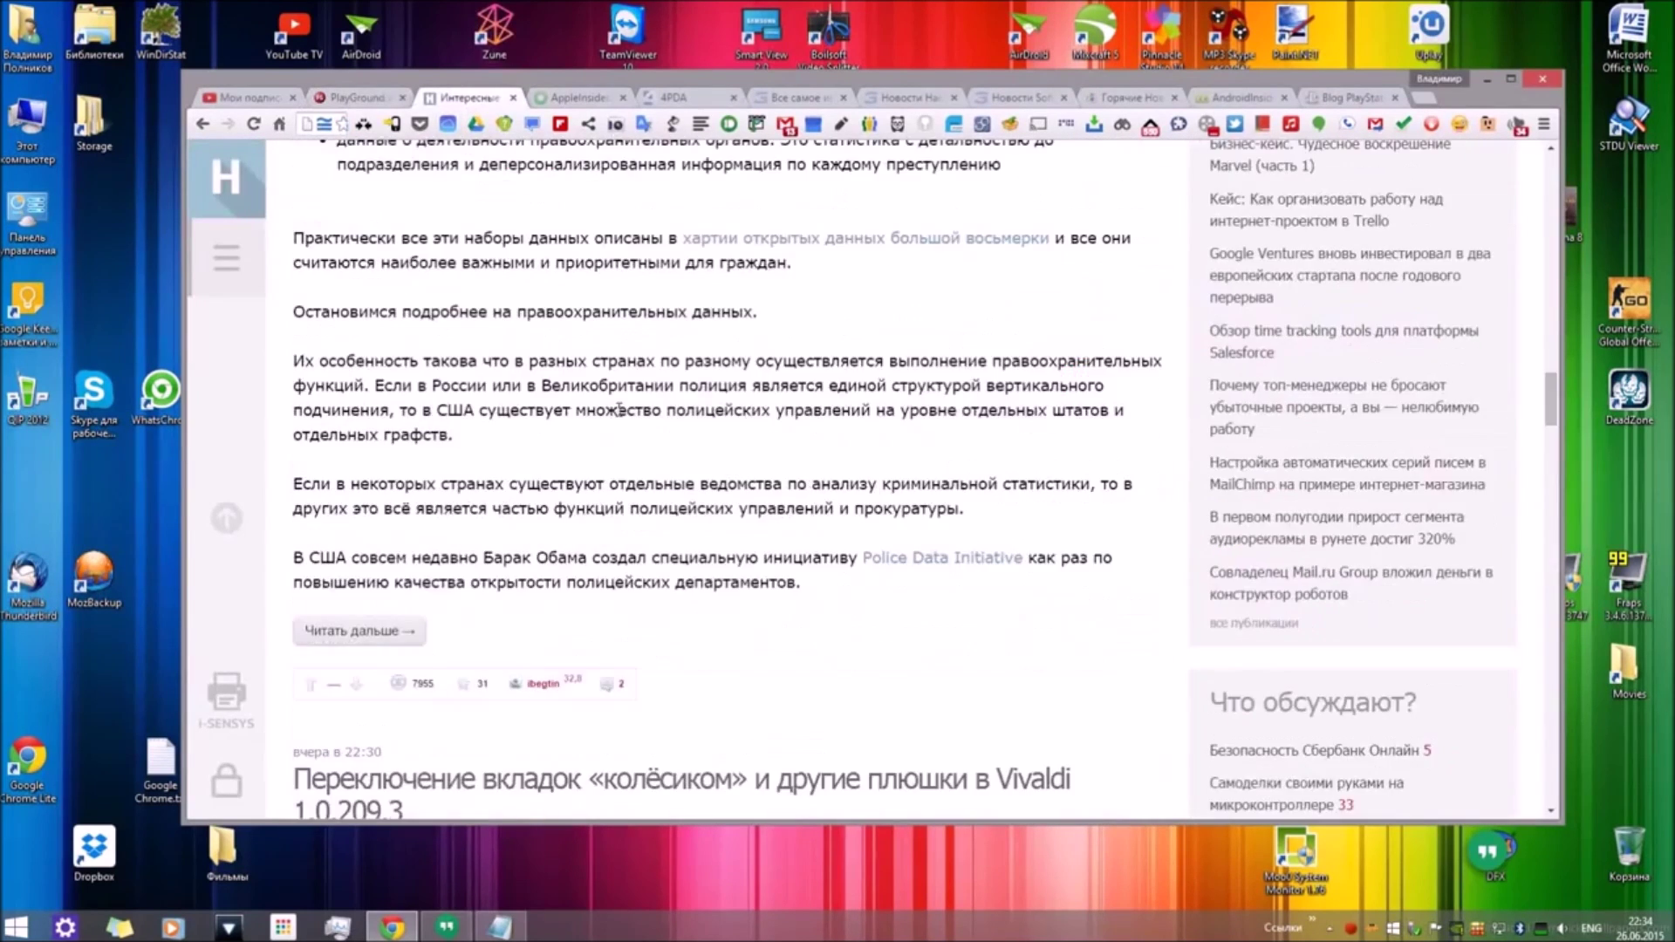
key("ctrl+shift+Tab")
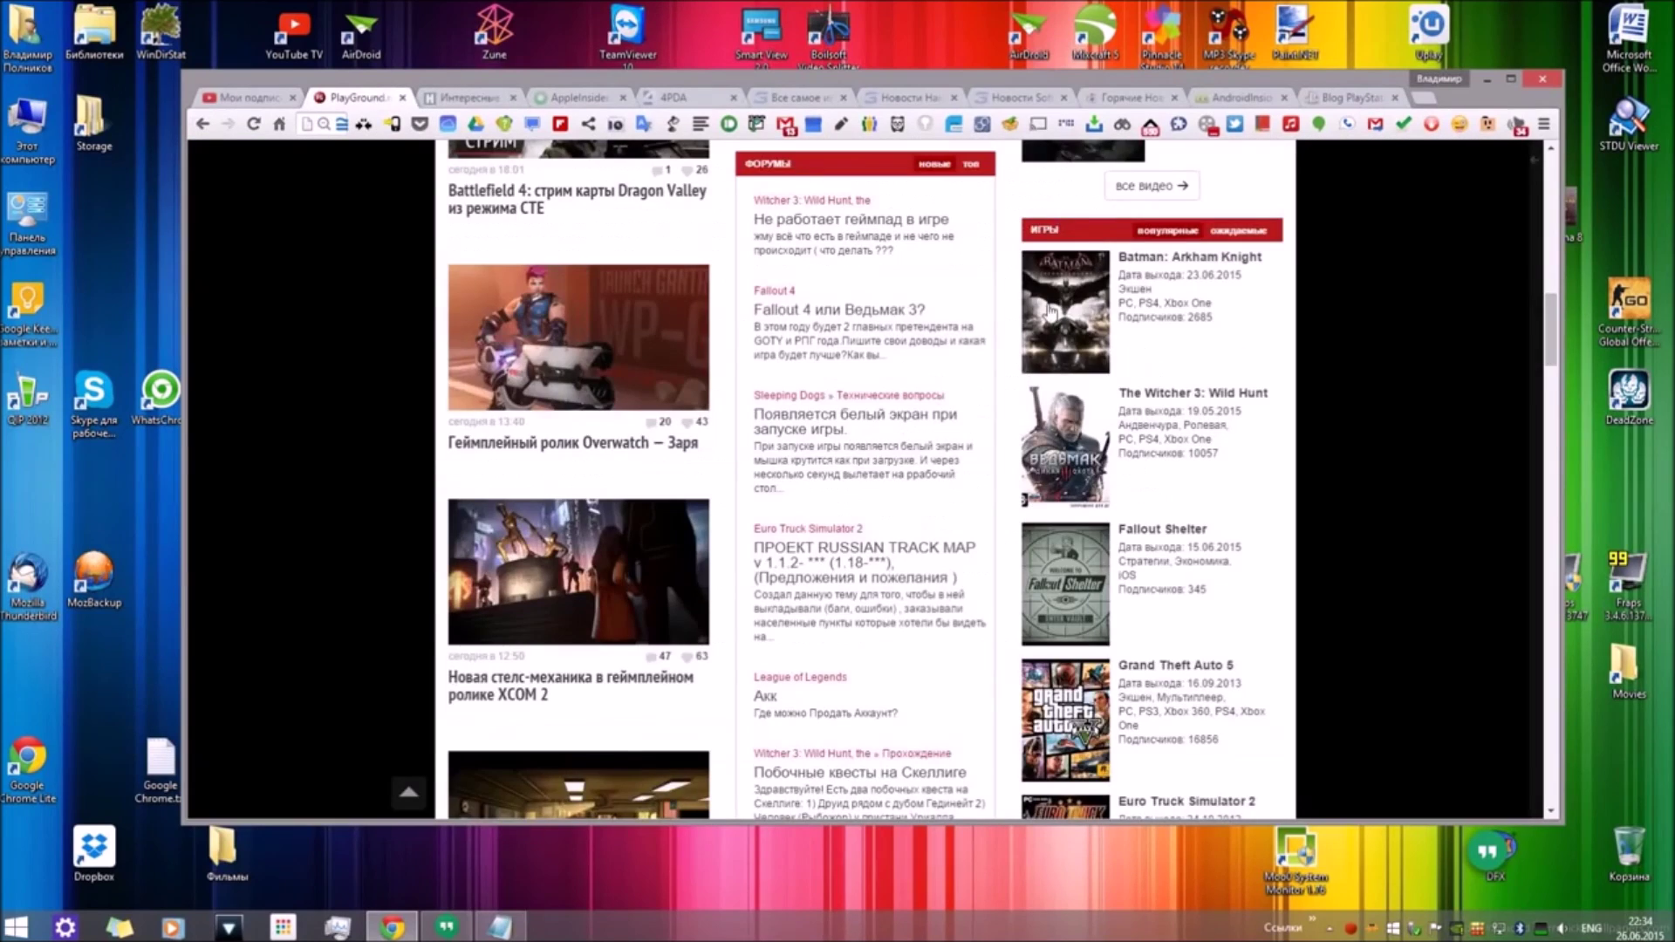
scroll(1051, 311, "up", 15)
Step: Open The Great Suspender's settings and review the automatic suspension delay, the suspend options and the whitelist
left_click(1488, 125)
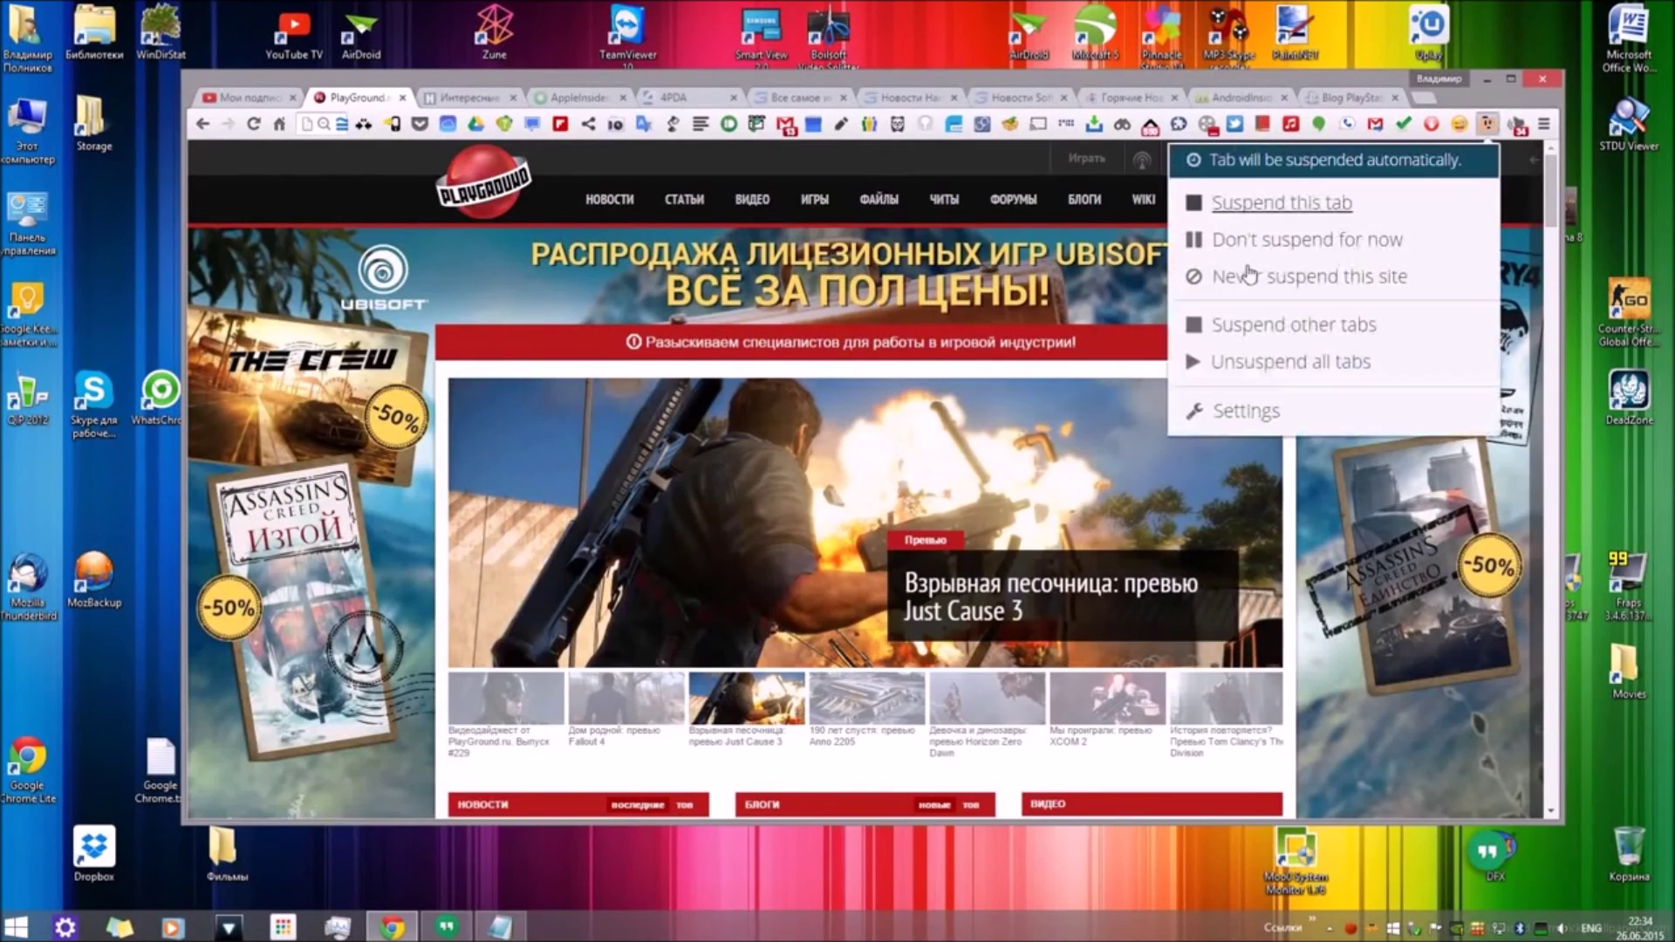
left_click(1233, 415)
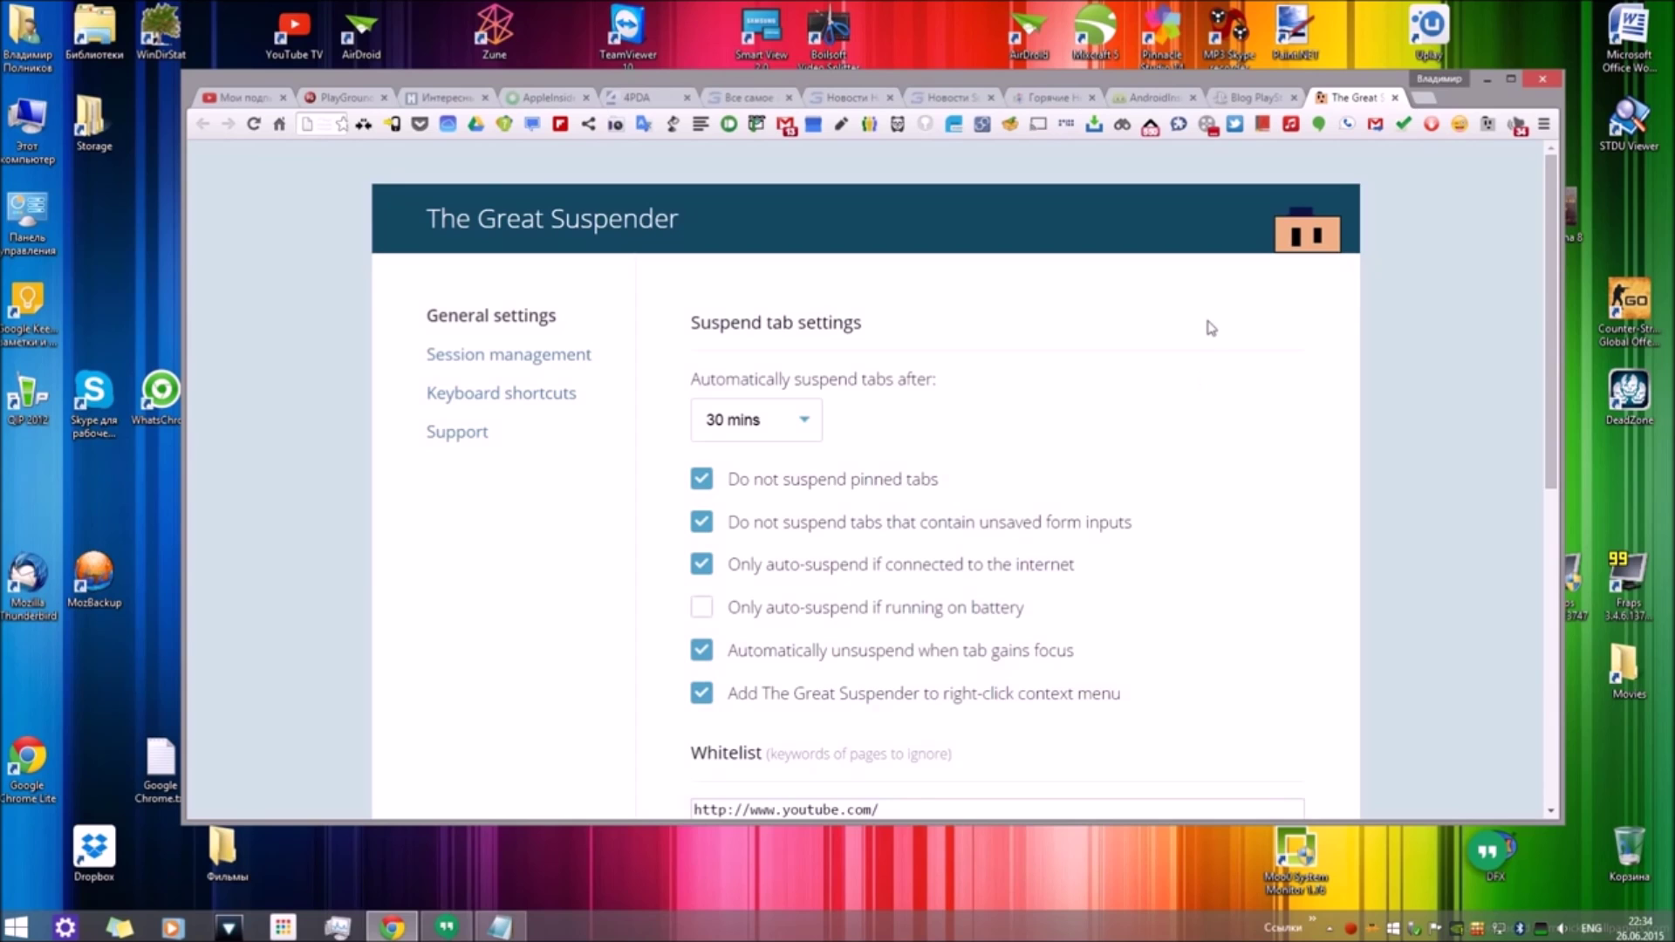
scroll(1551, 393, "down", 1)
scroll(1551, 393, "up", 1)
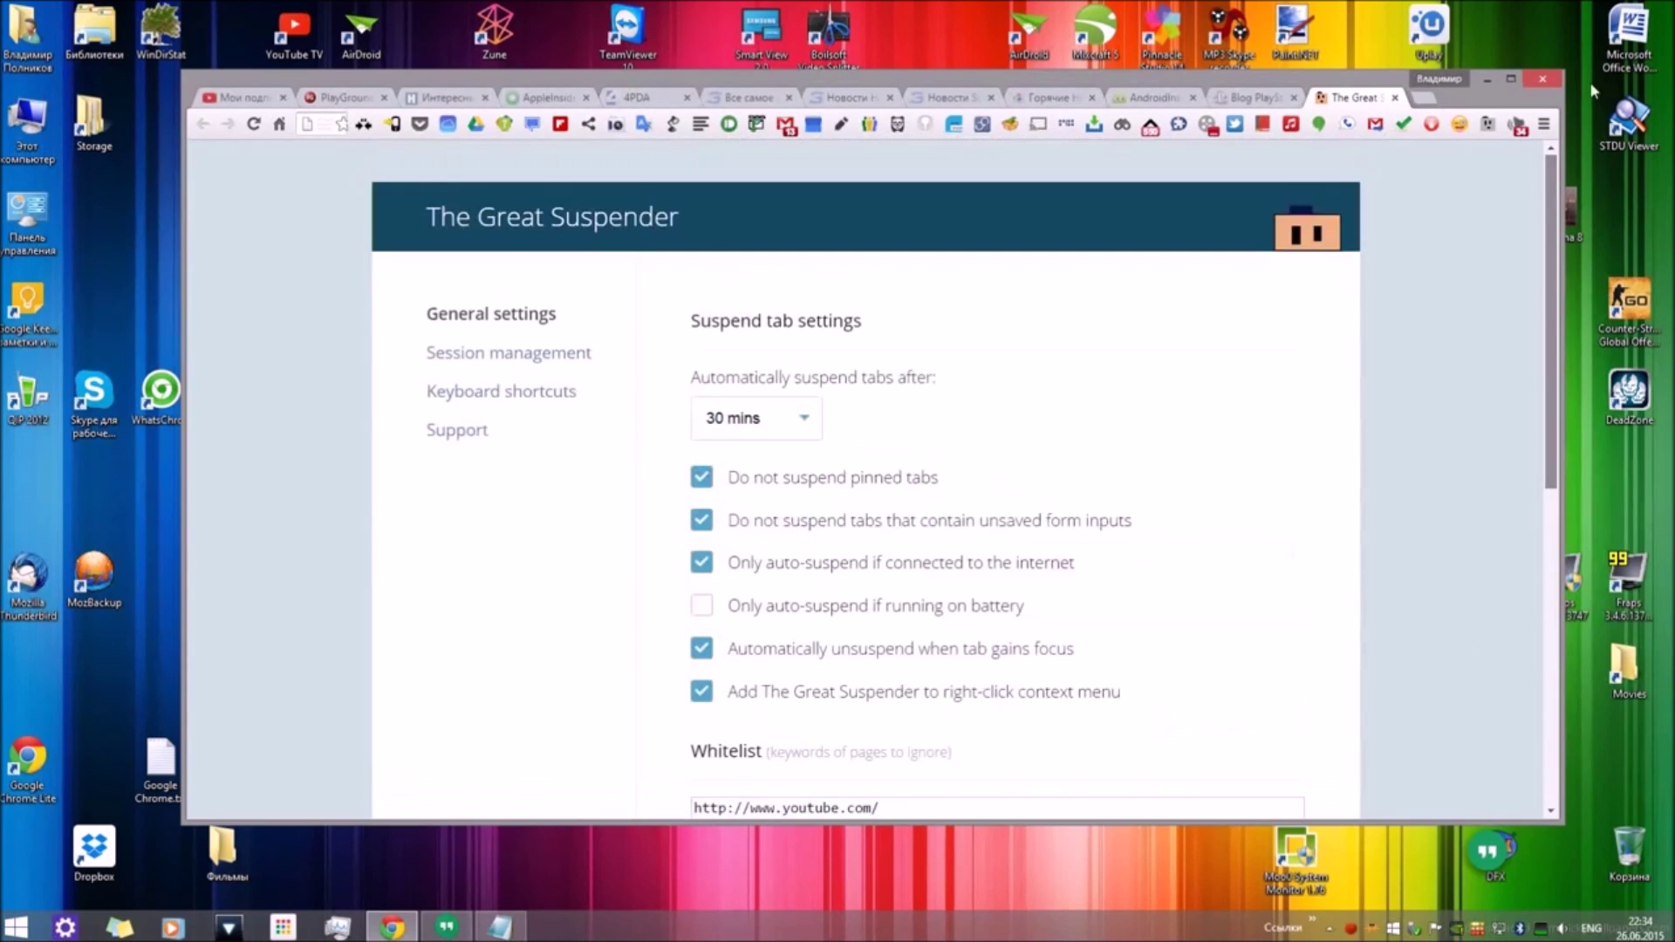
left_click_drag(730, 227, 356, 215)
left_click(738, 214)
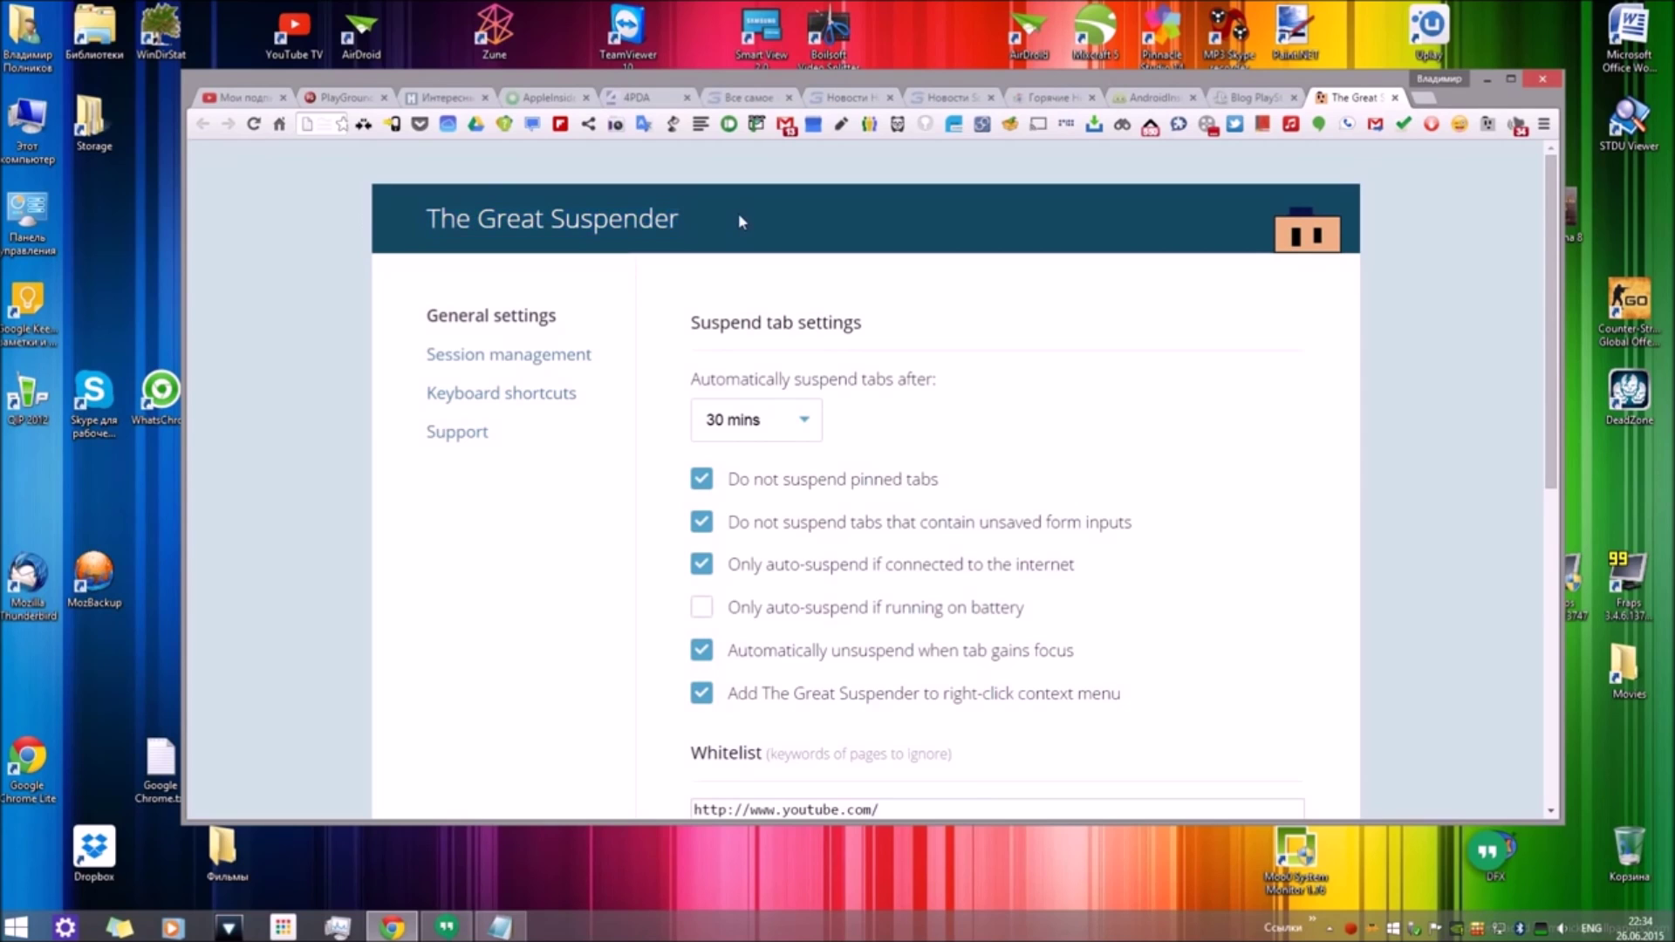
scroll(1134, 447, "down", 3)
scroll(1159, 450, "up", 2)
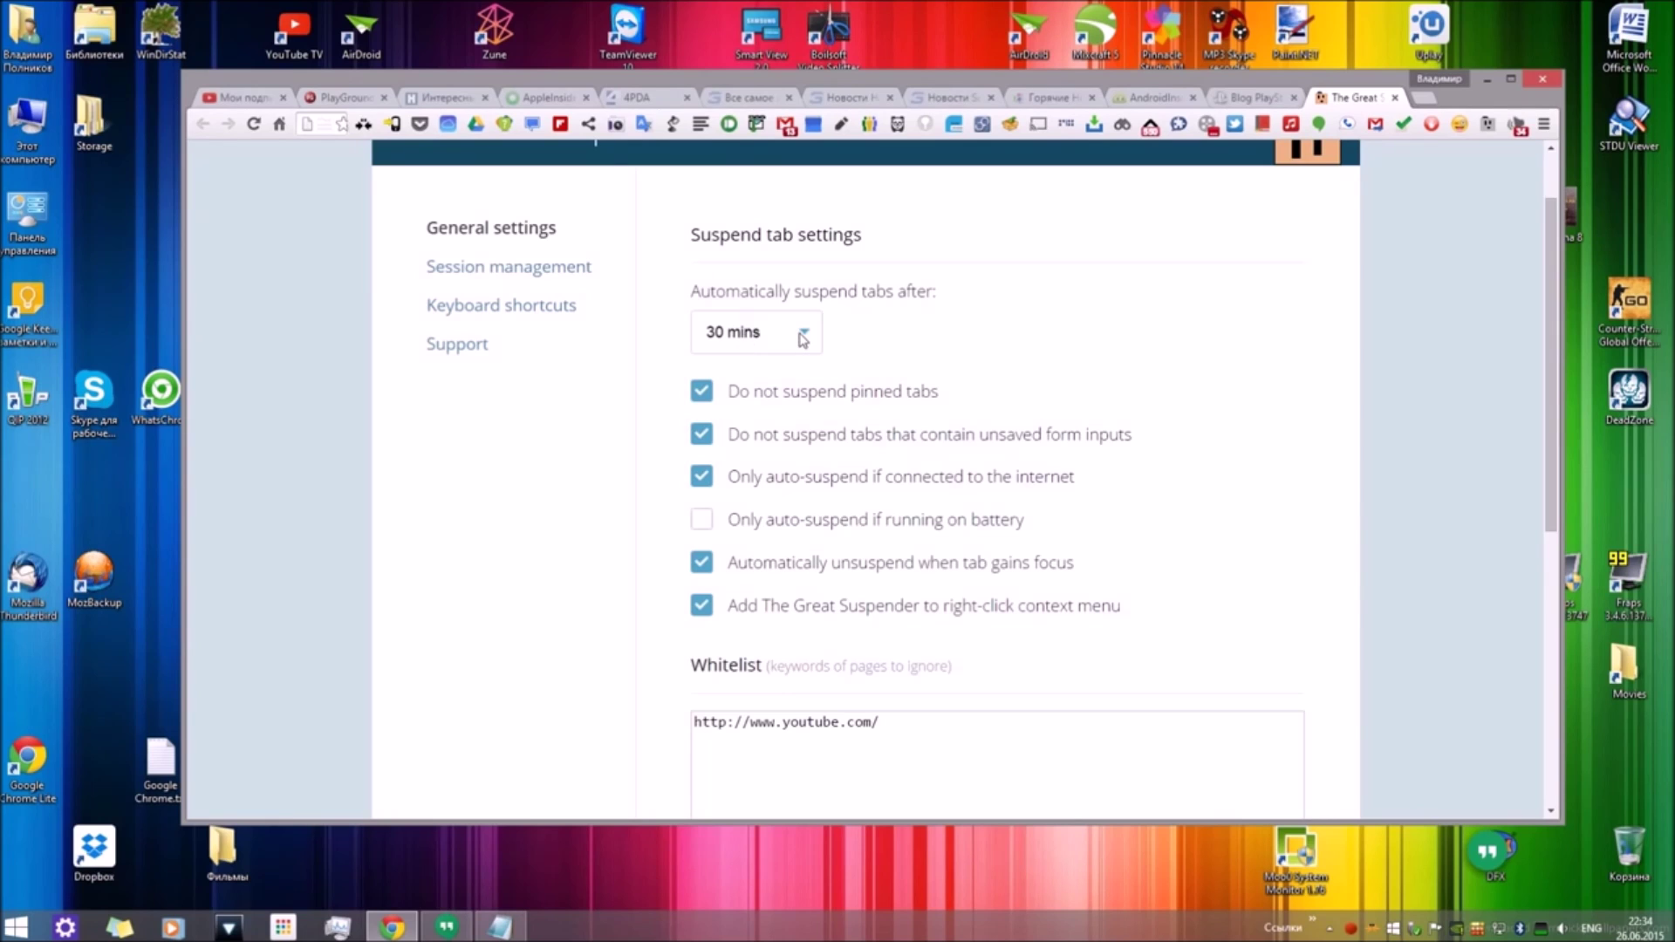
Step: Switch through the AppleInsider, 4PDA and 3DNews tabs, restoring the suspended pages
left_click(528, 98)
left_click(713, 333)
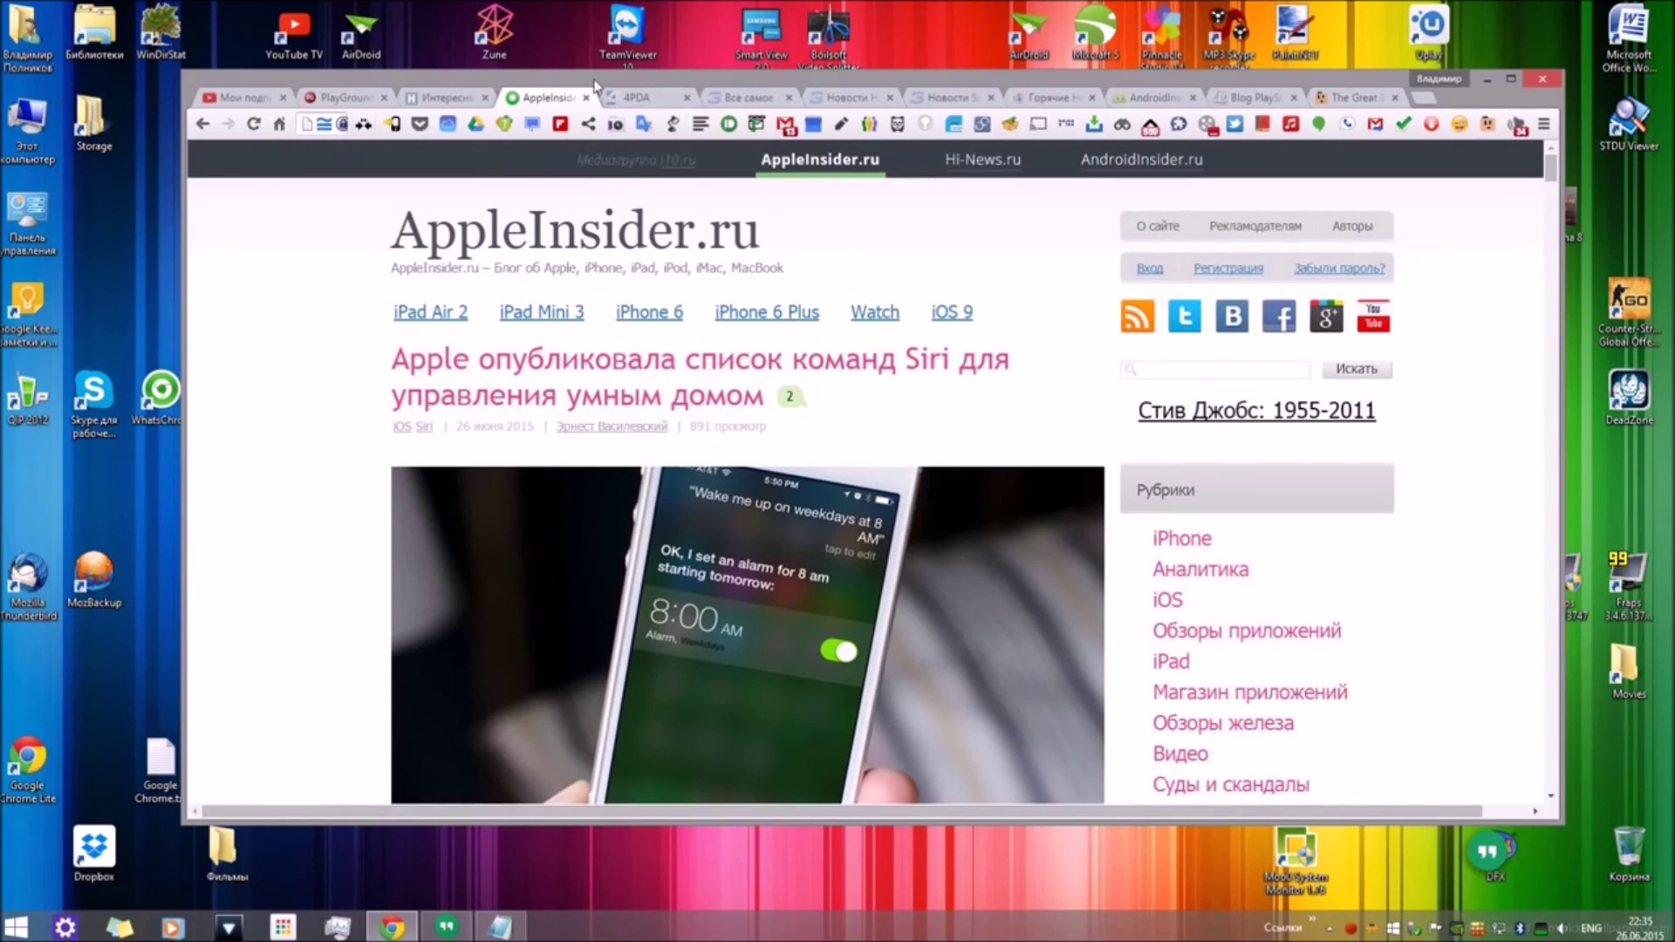
left_click(618, 102)
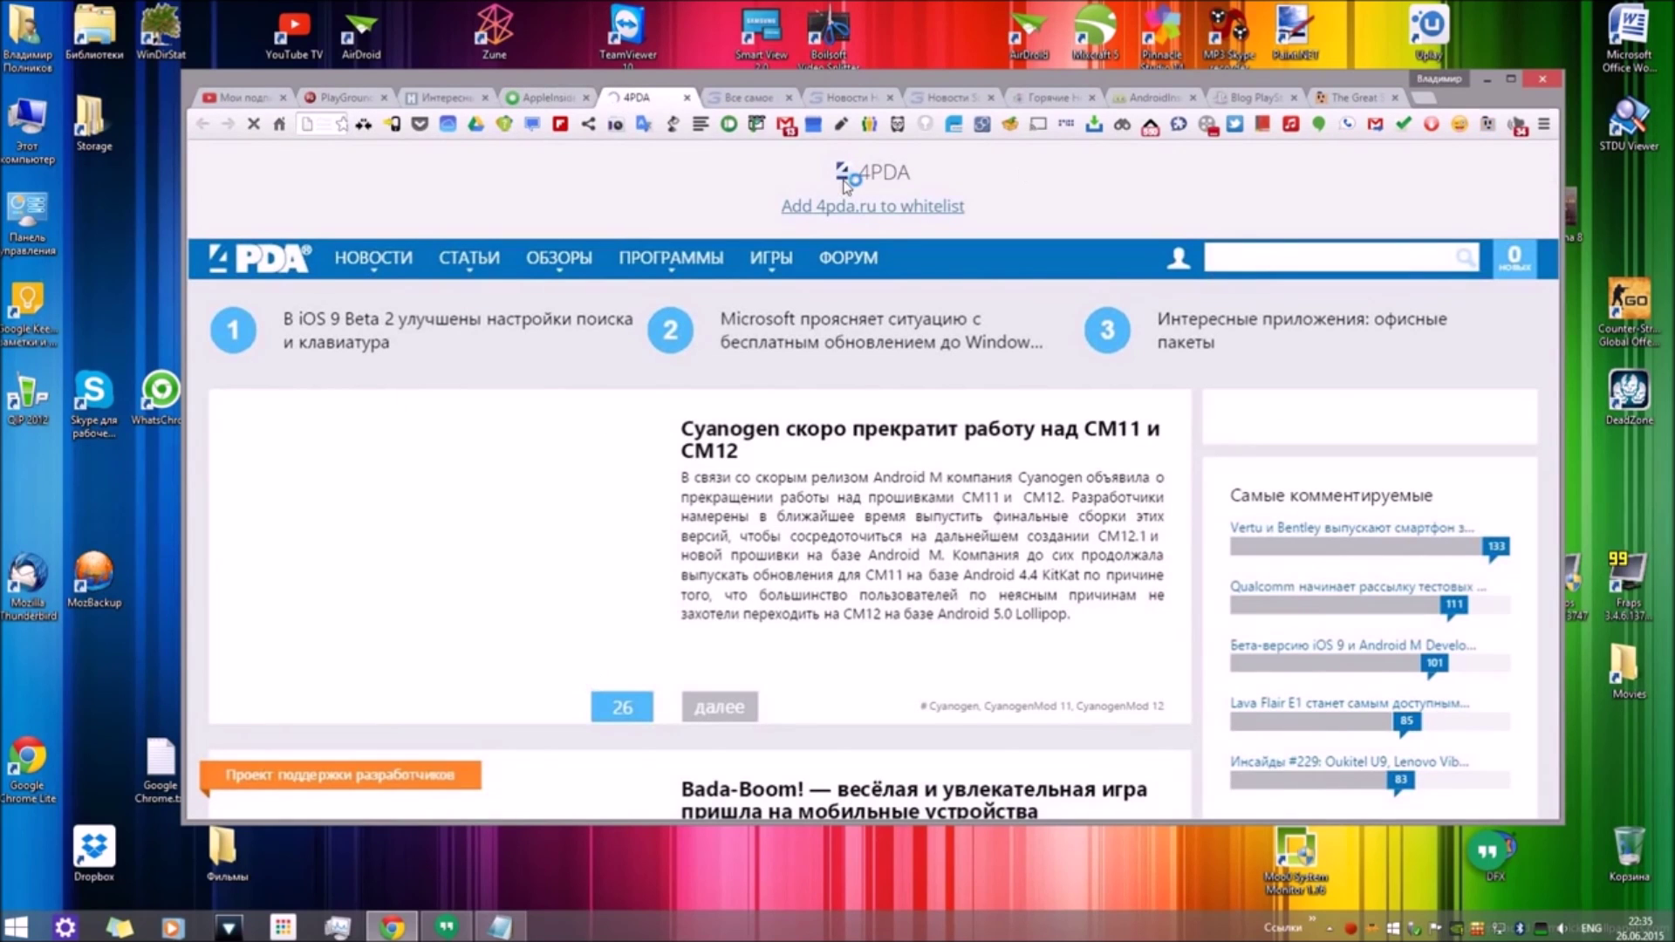
left_click(844, 186)
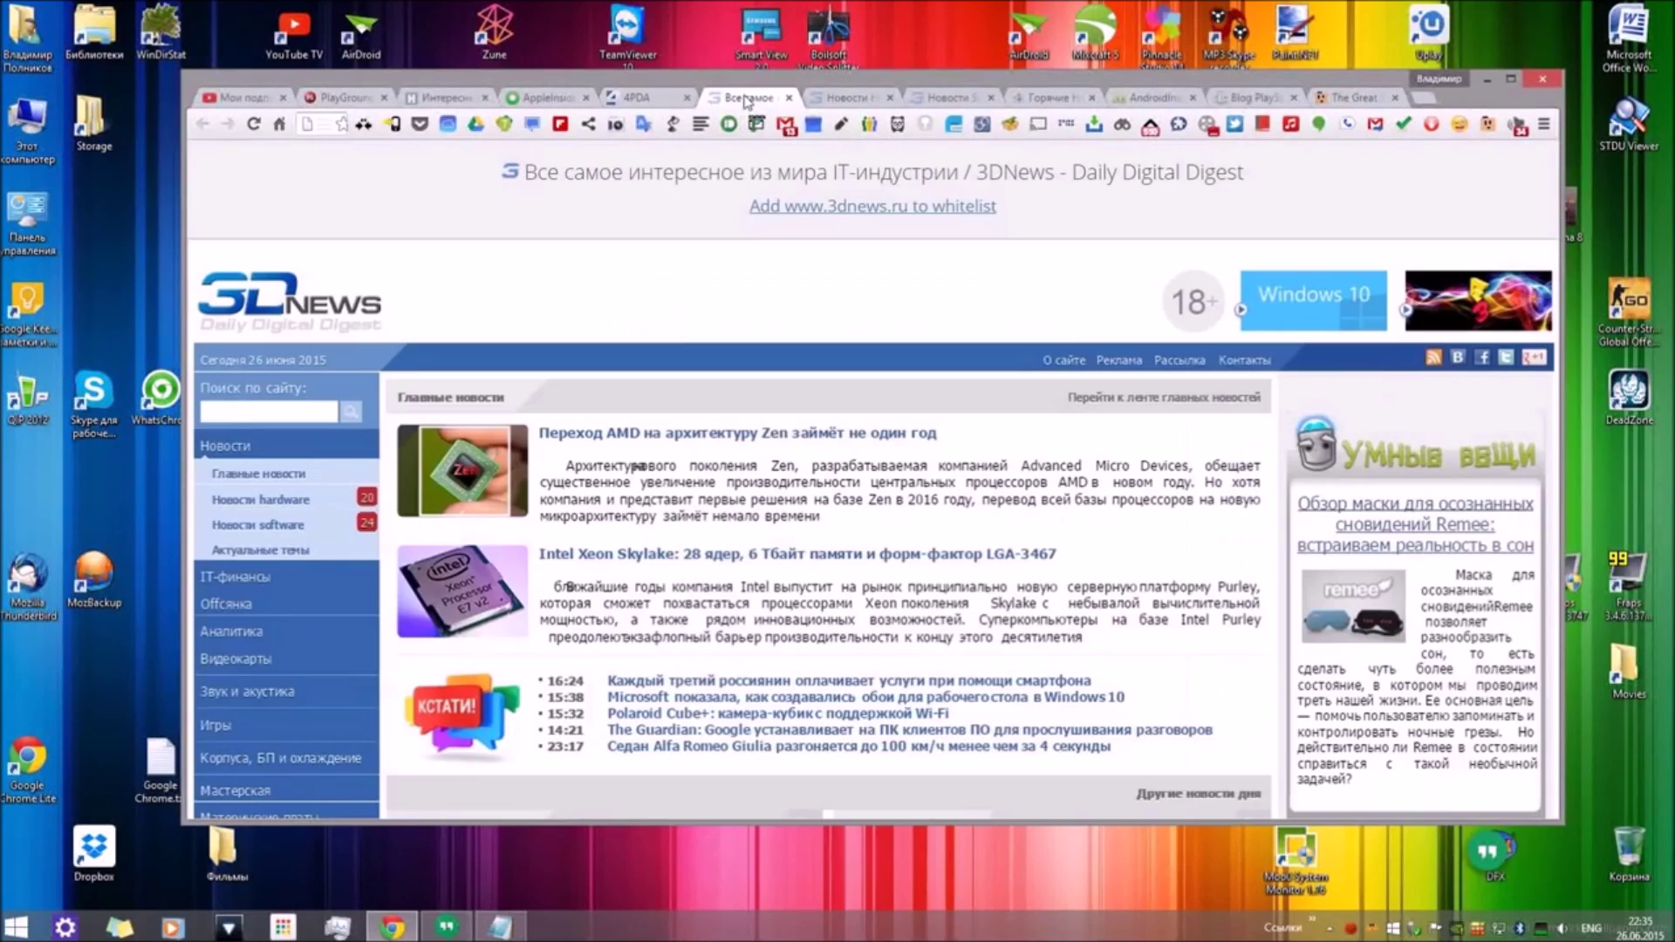
Step: Restore the suspended 3DNews home page and the suspended Новости Hardware page in the neighbouring tab
left_click(748, 97)
left_click(672, 430)
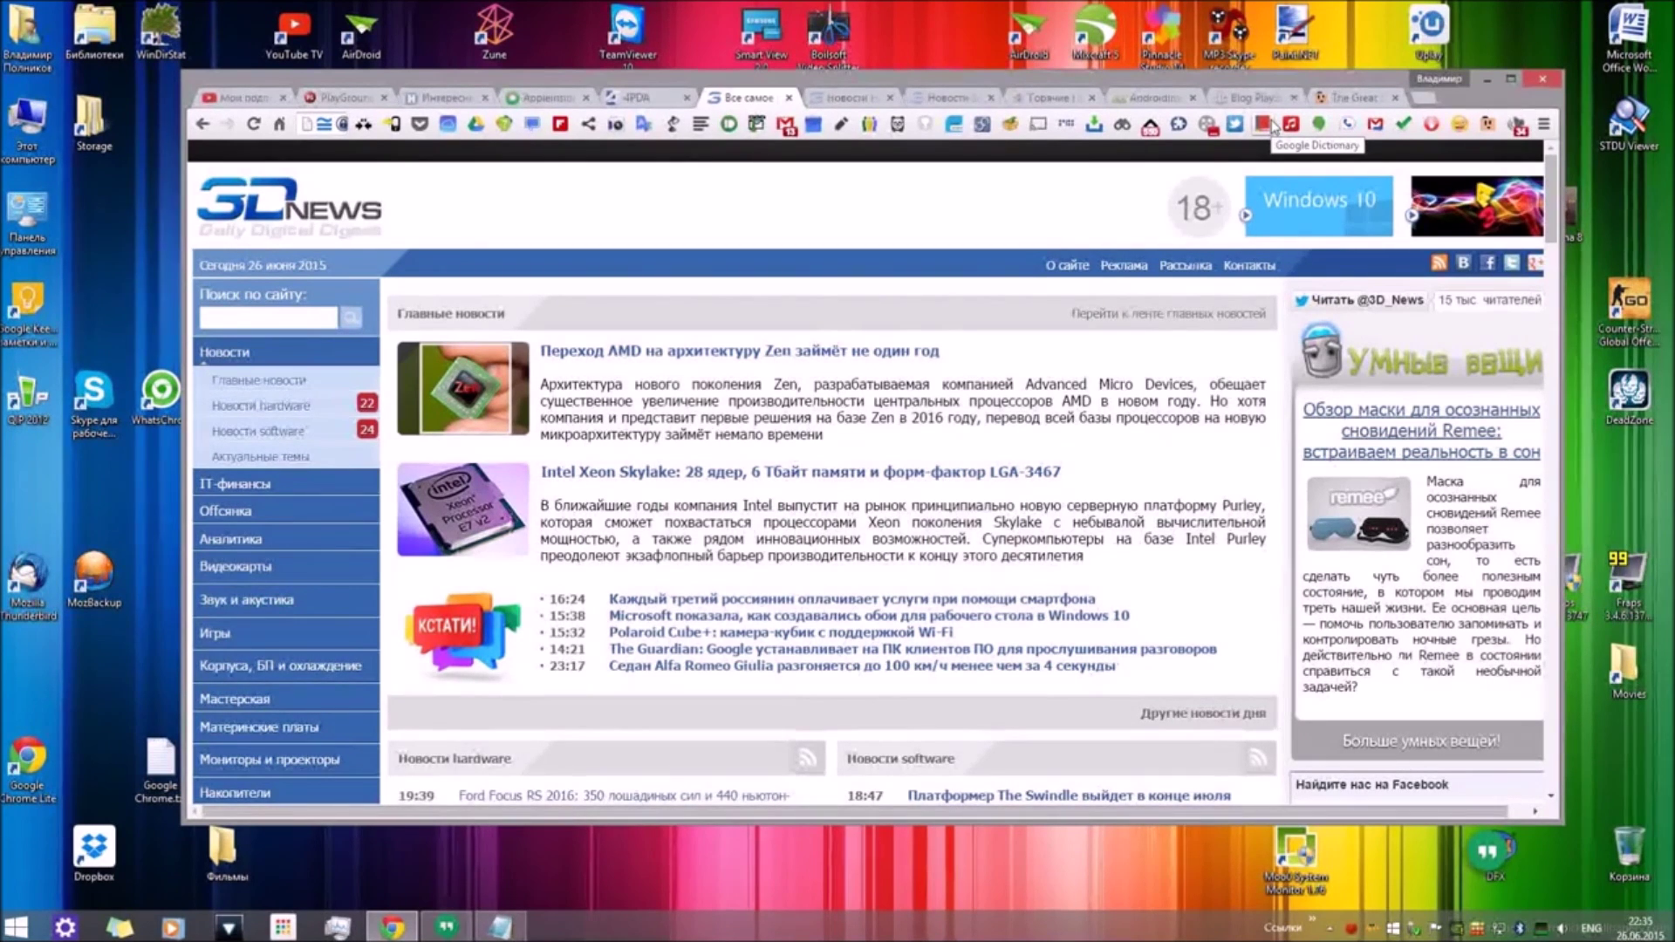
left_click(853, 98)
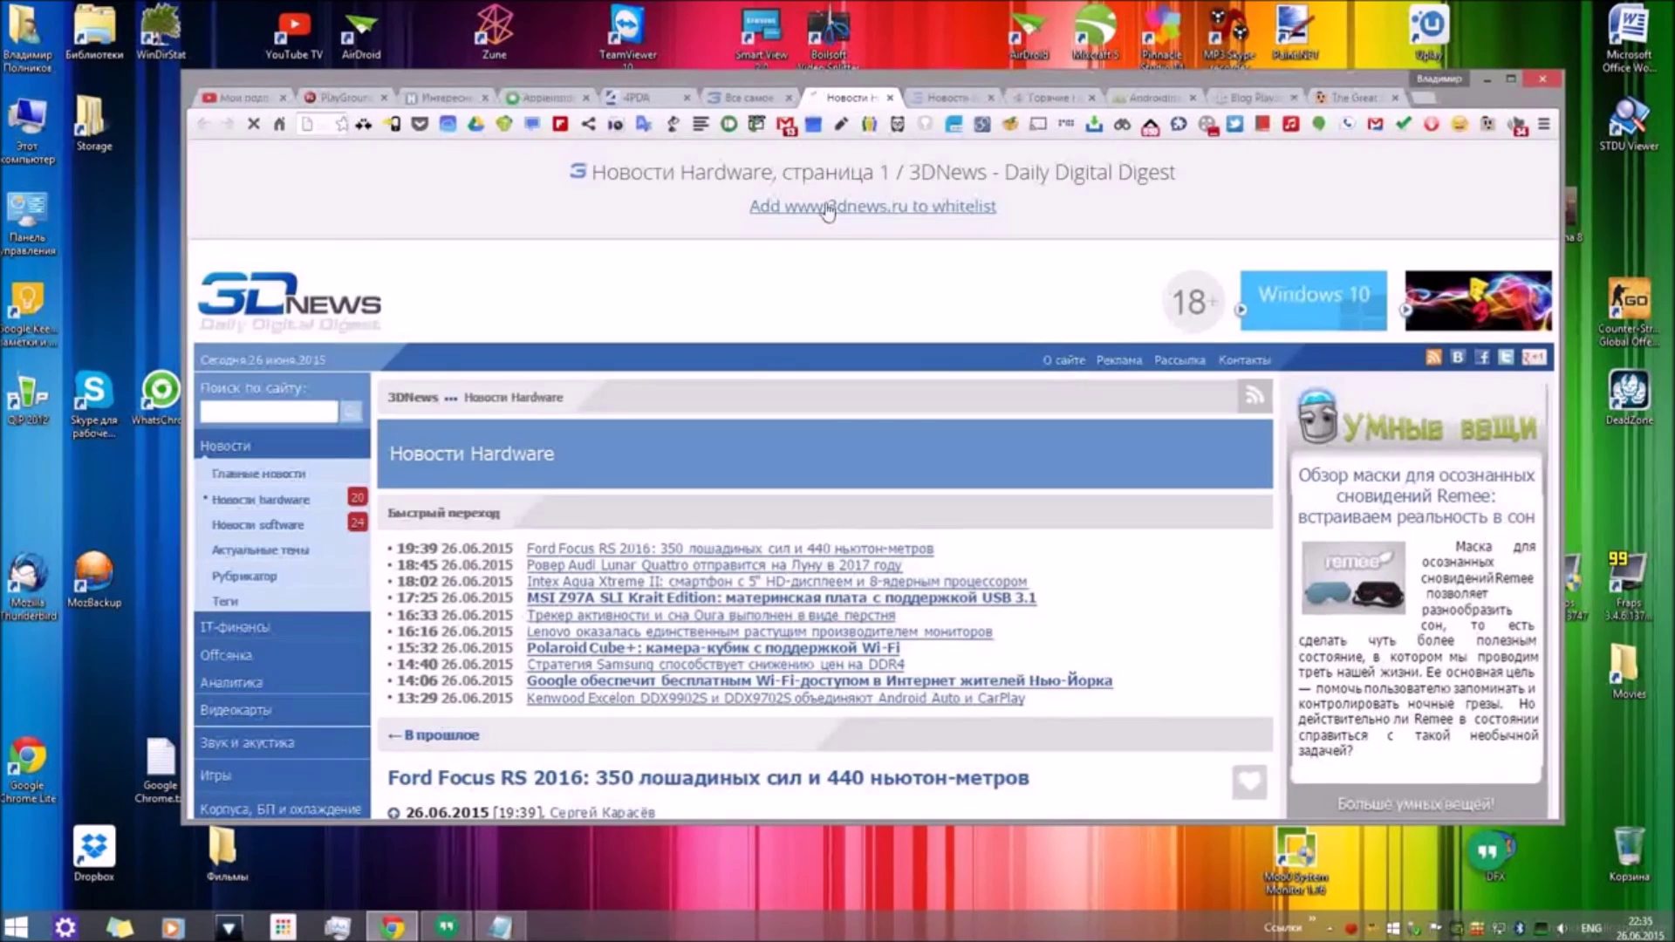
left_click(829, 206)
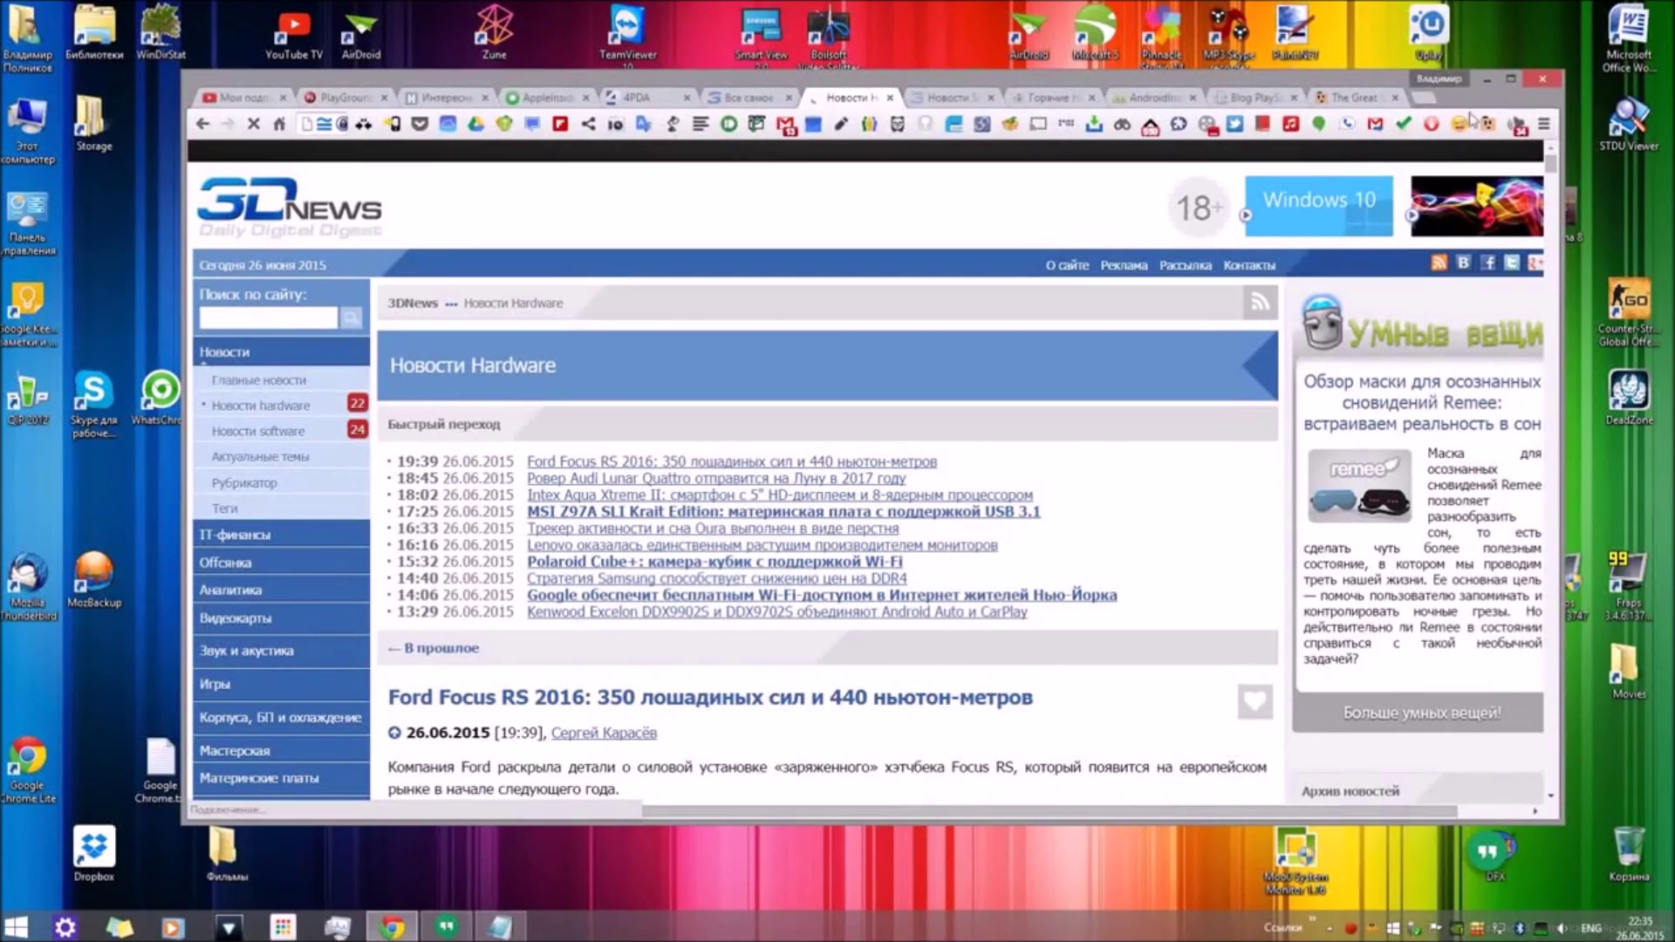
Step: Review the whitelist in The Great Suspender's settings and check the whitelisted YouTube subscriptions tab
left_click(1352, 97)
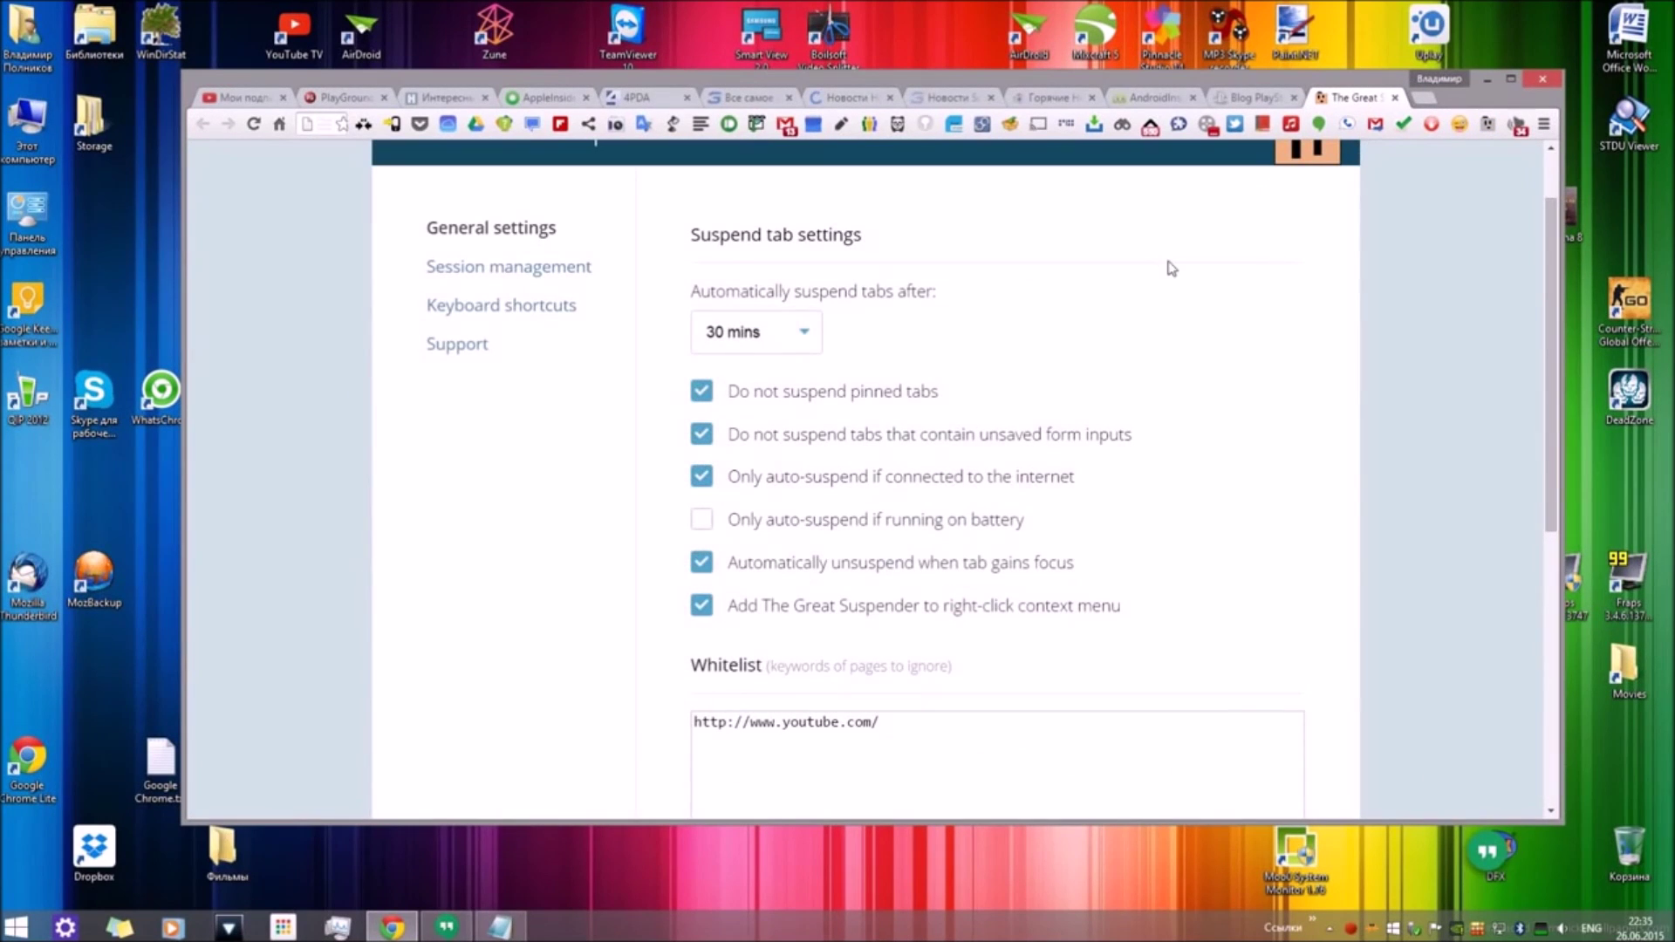
scroll(1208, 462, "down", 4)
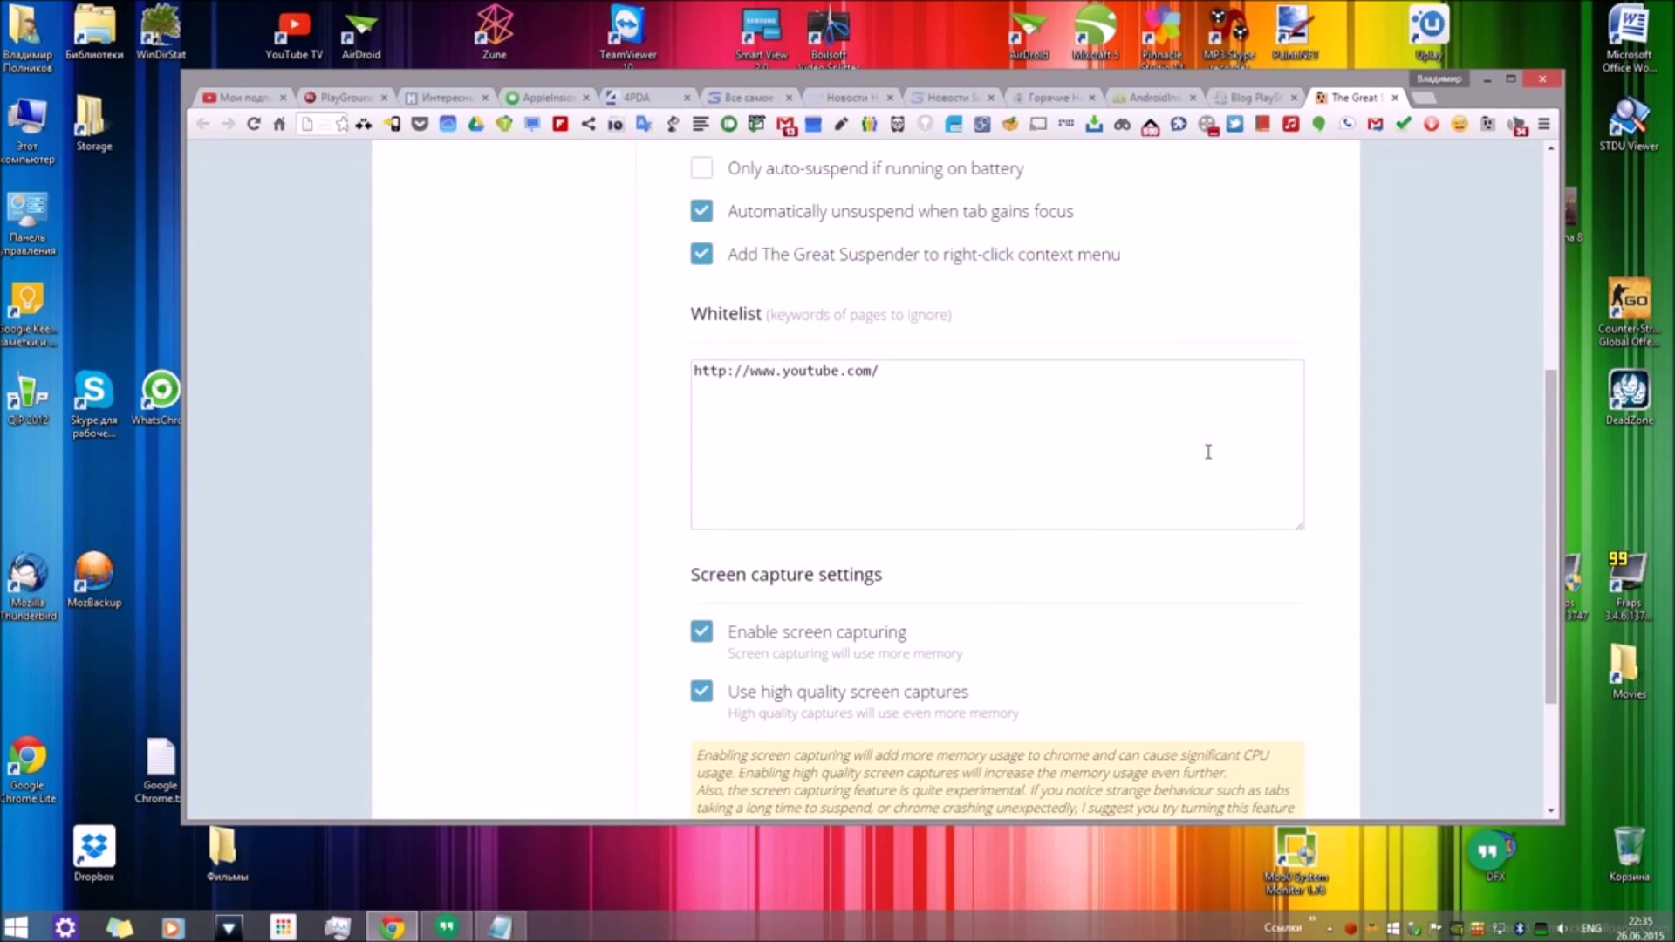
left_click(1130, 445)
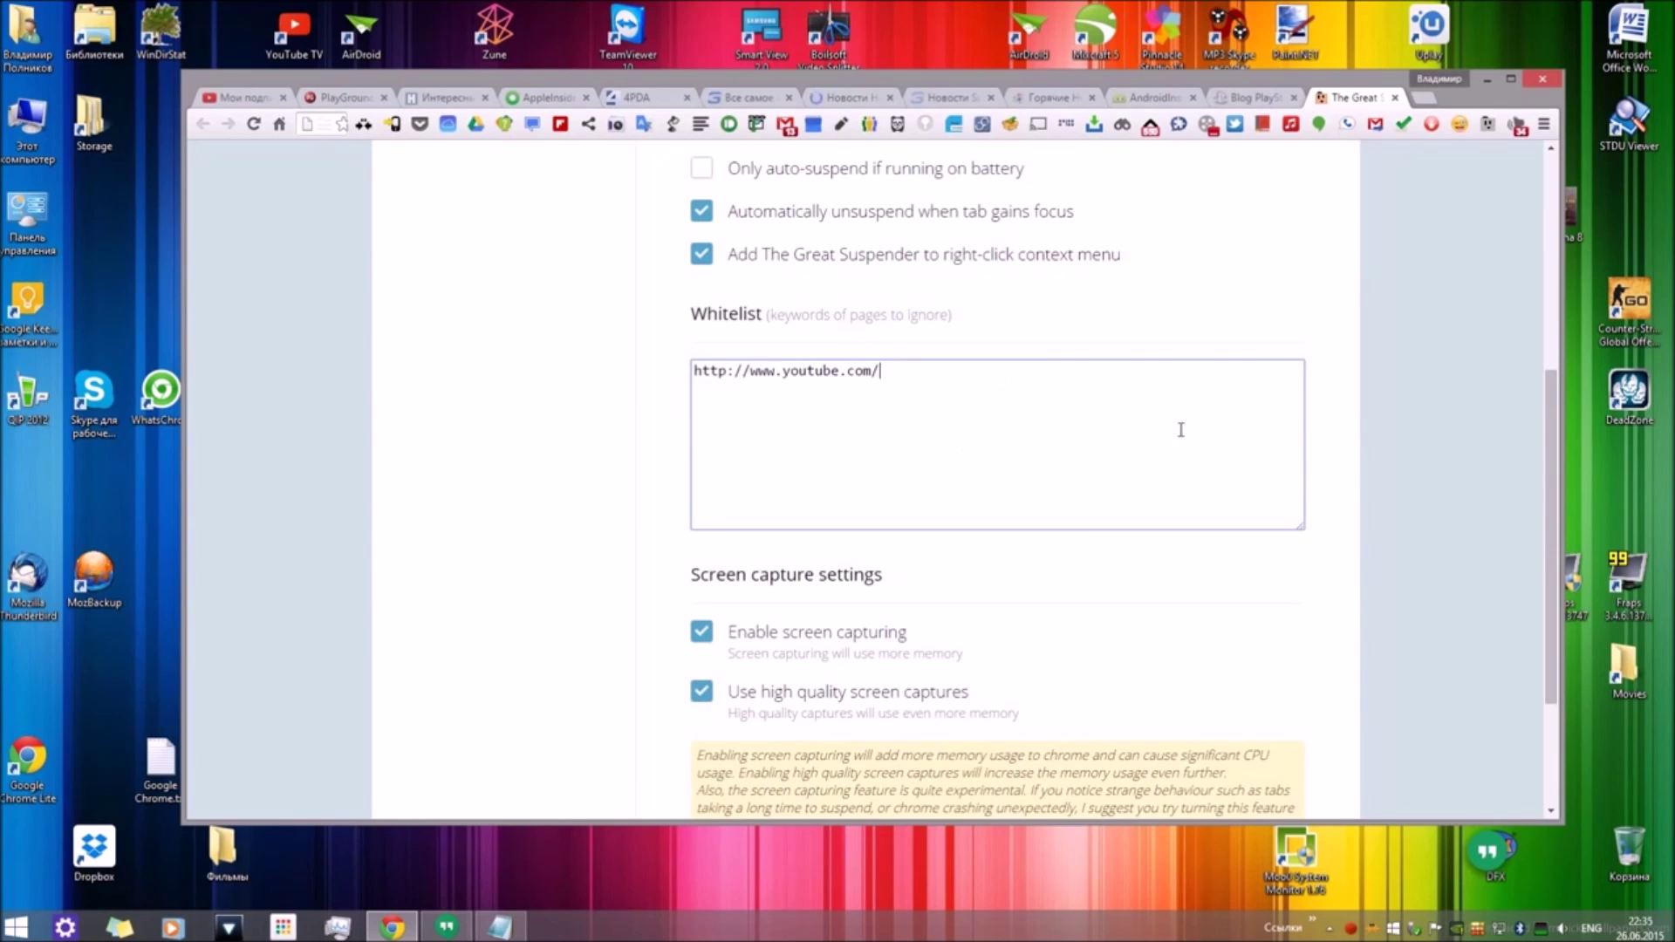
left_click(243, 98)
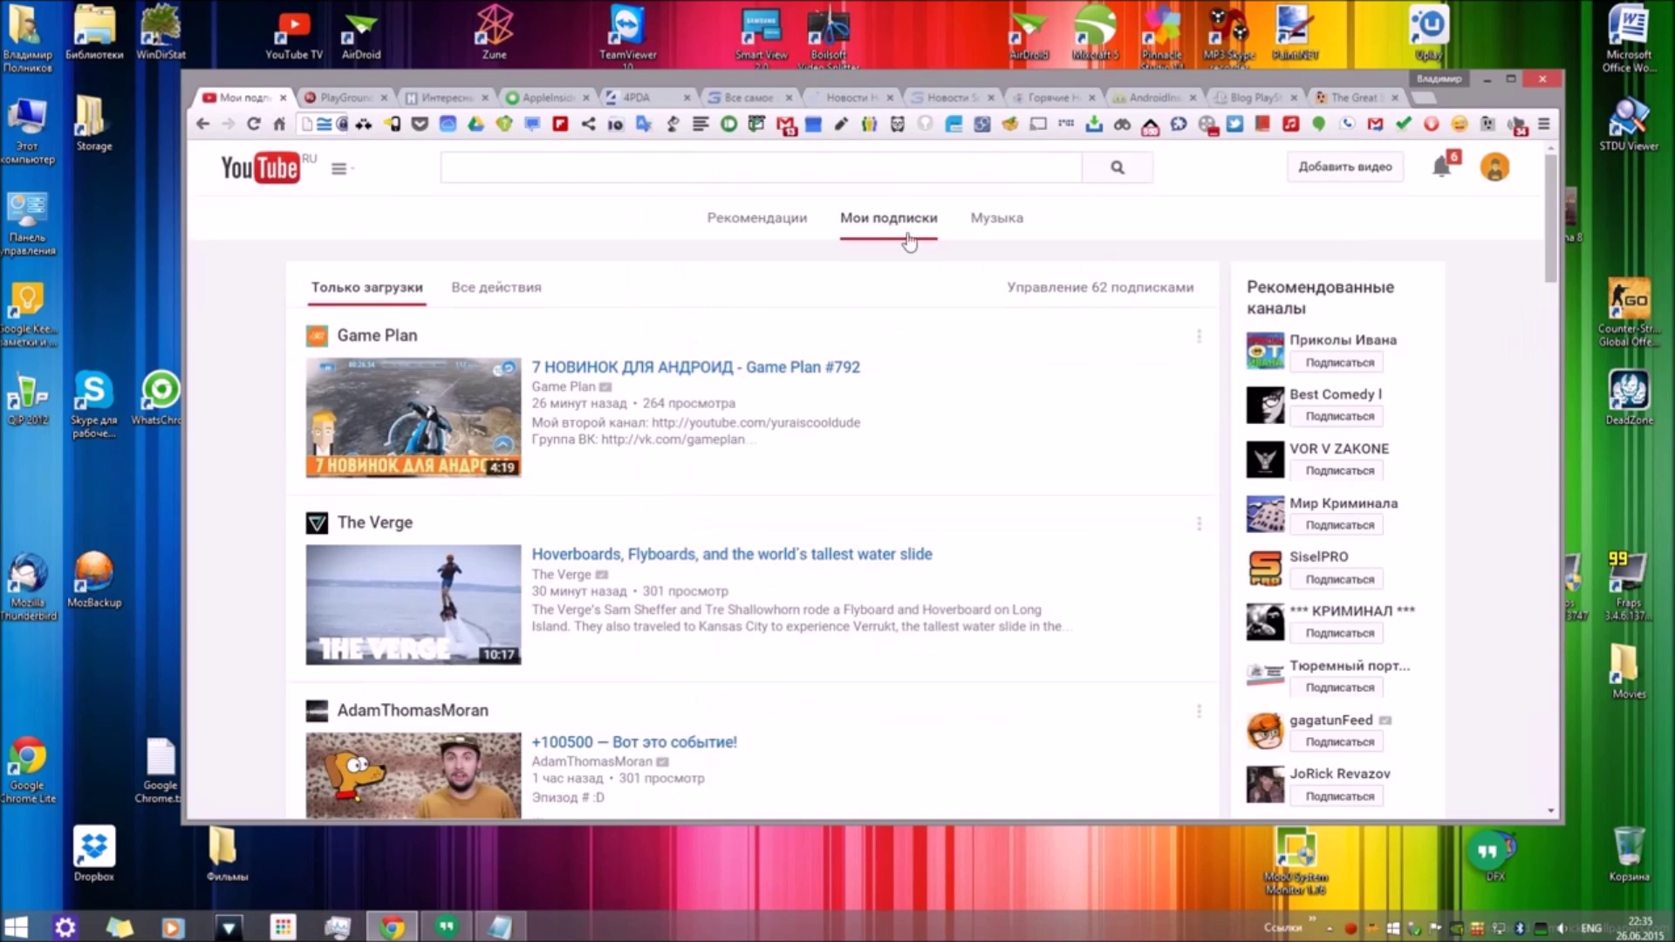
Step: Return to The Great Suspender's whitelist, highlight its YouTube entry, and close the settings tab
left_click(1352, 97)
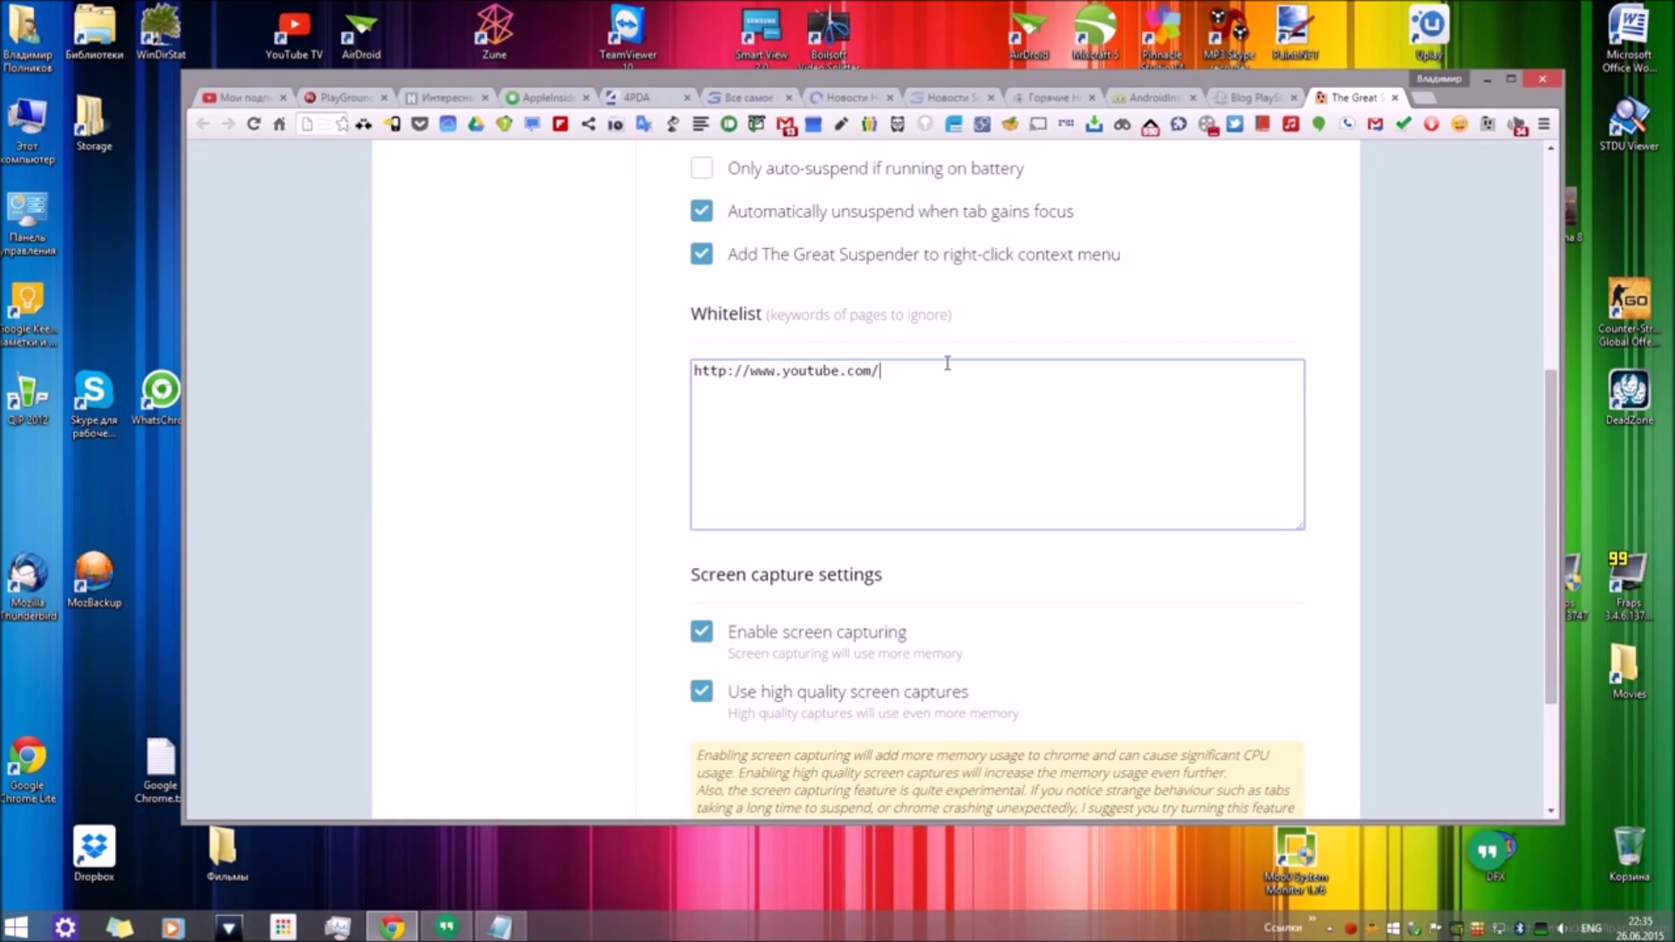
key("ctrl+a")
left_click(971, 405)
key("ctrl+a")
left_click(847, 399)
left_click(1393, 97)
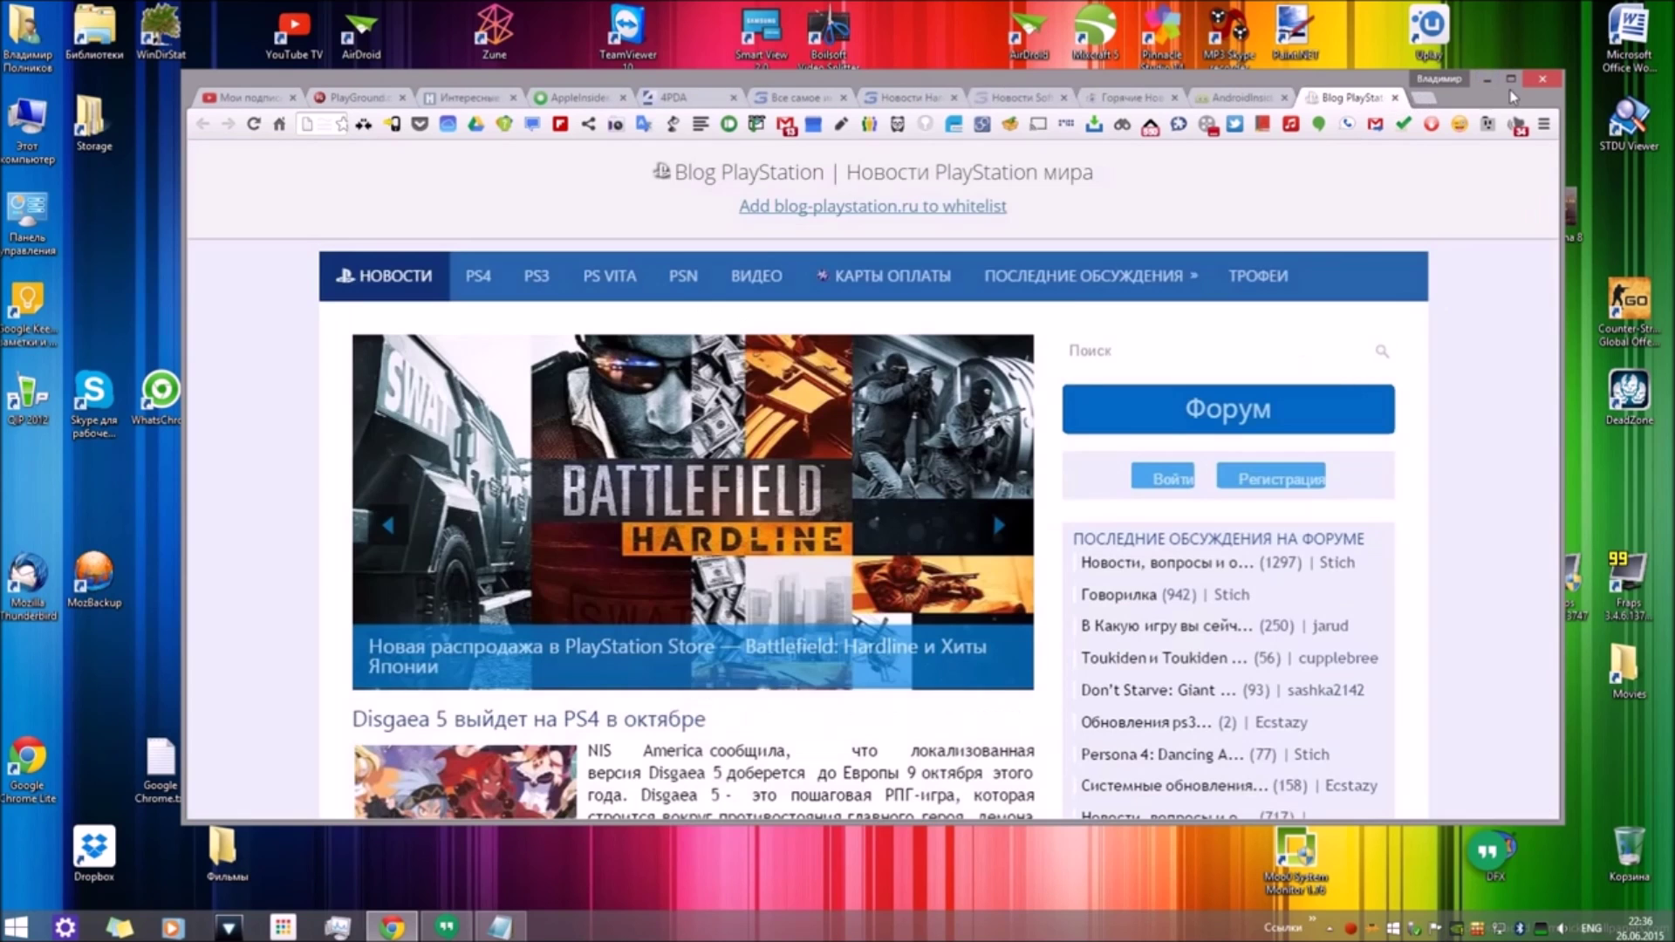
Step: Load chrome://flags in the YouTube tab of the maximized window and highlight the flag "Переопределение списка программного рендеринга"
double_click(1513, 97)
left_click(63, 7)
left_click(218, 35)
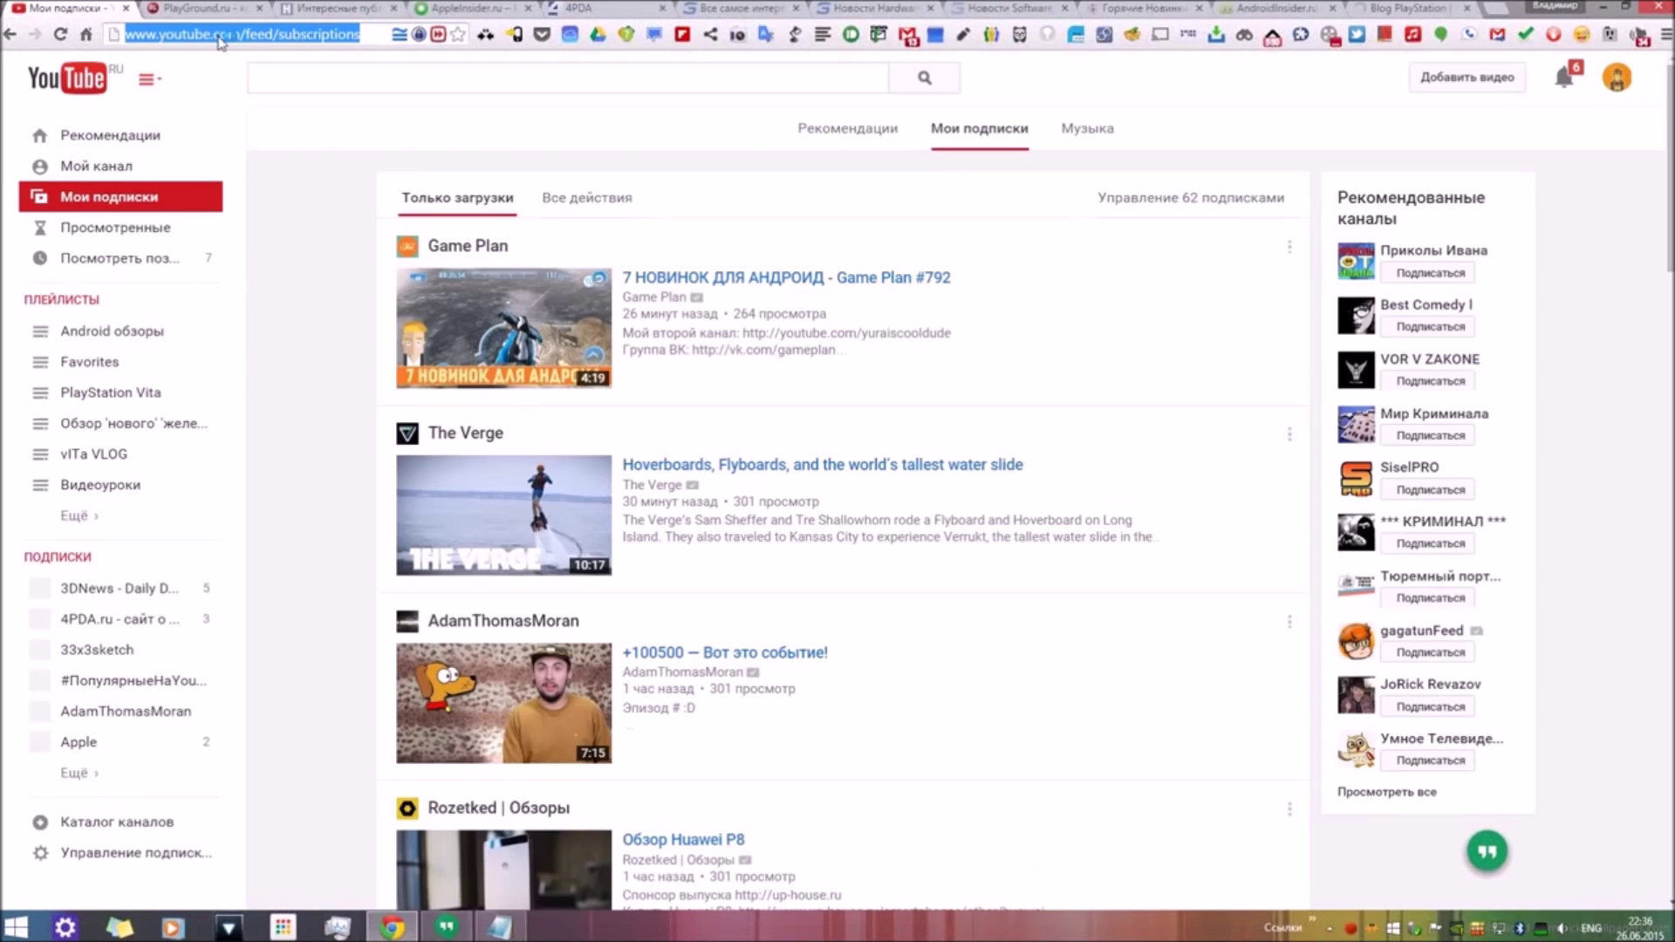
type("chrome")
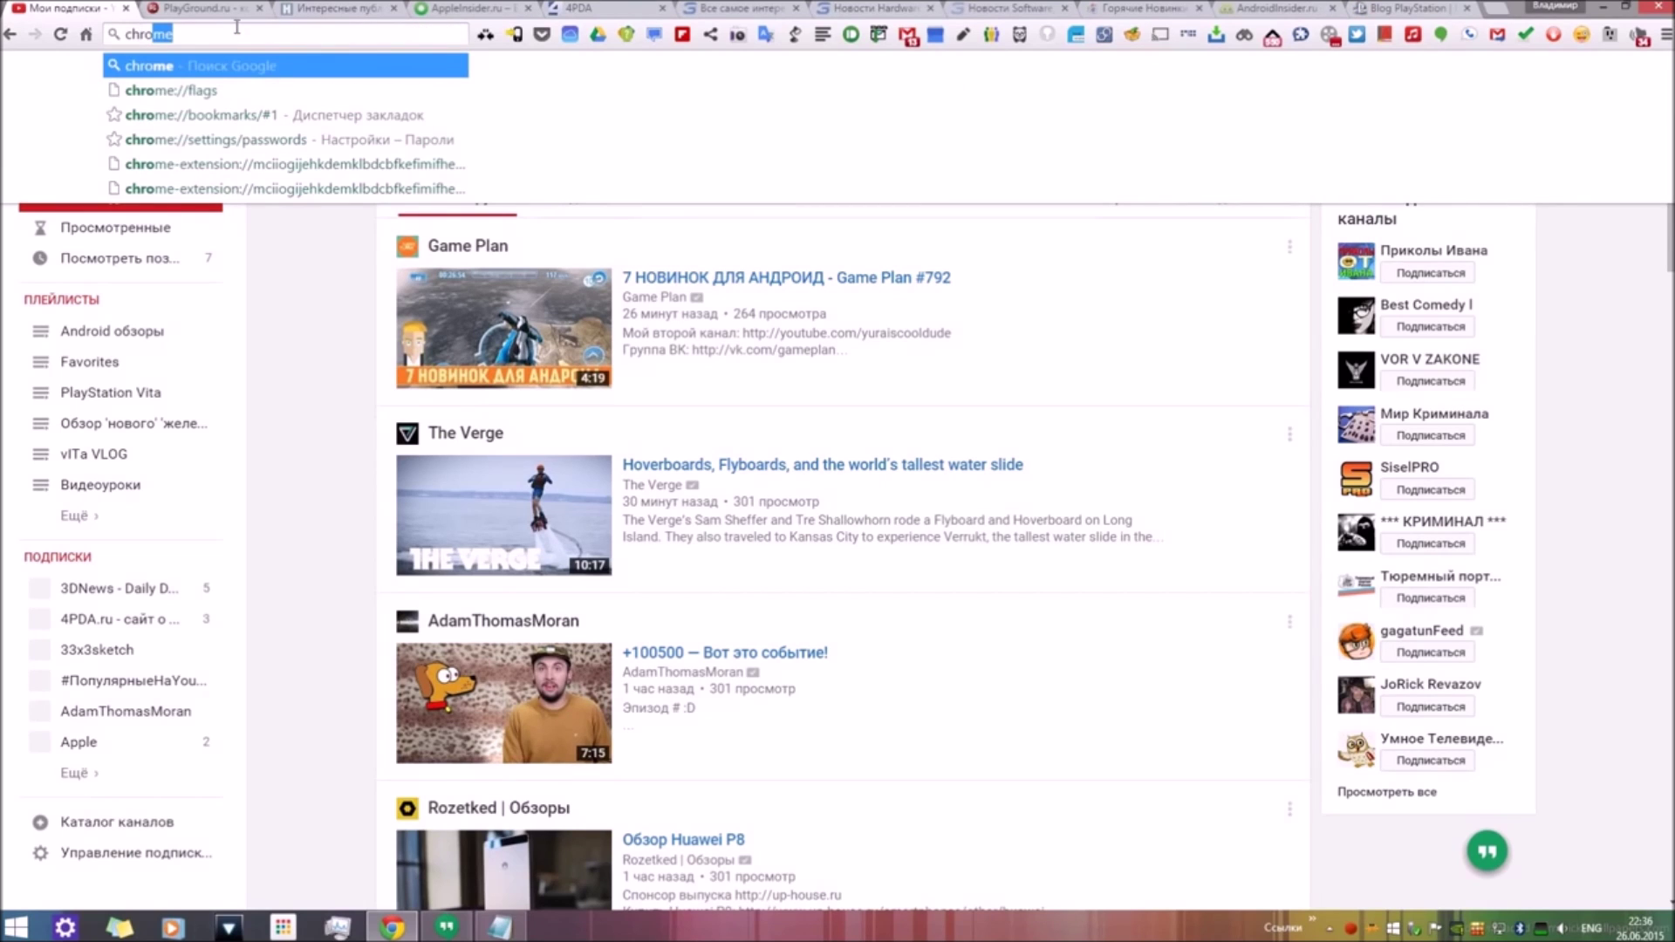
left_click(175, 90)
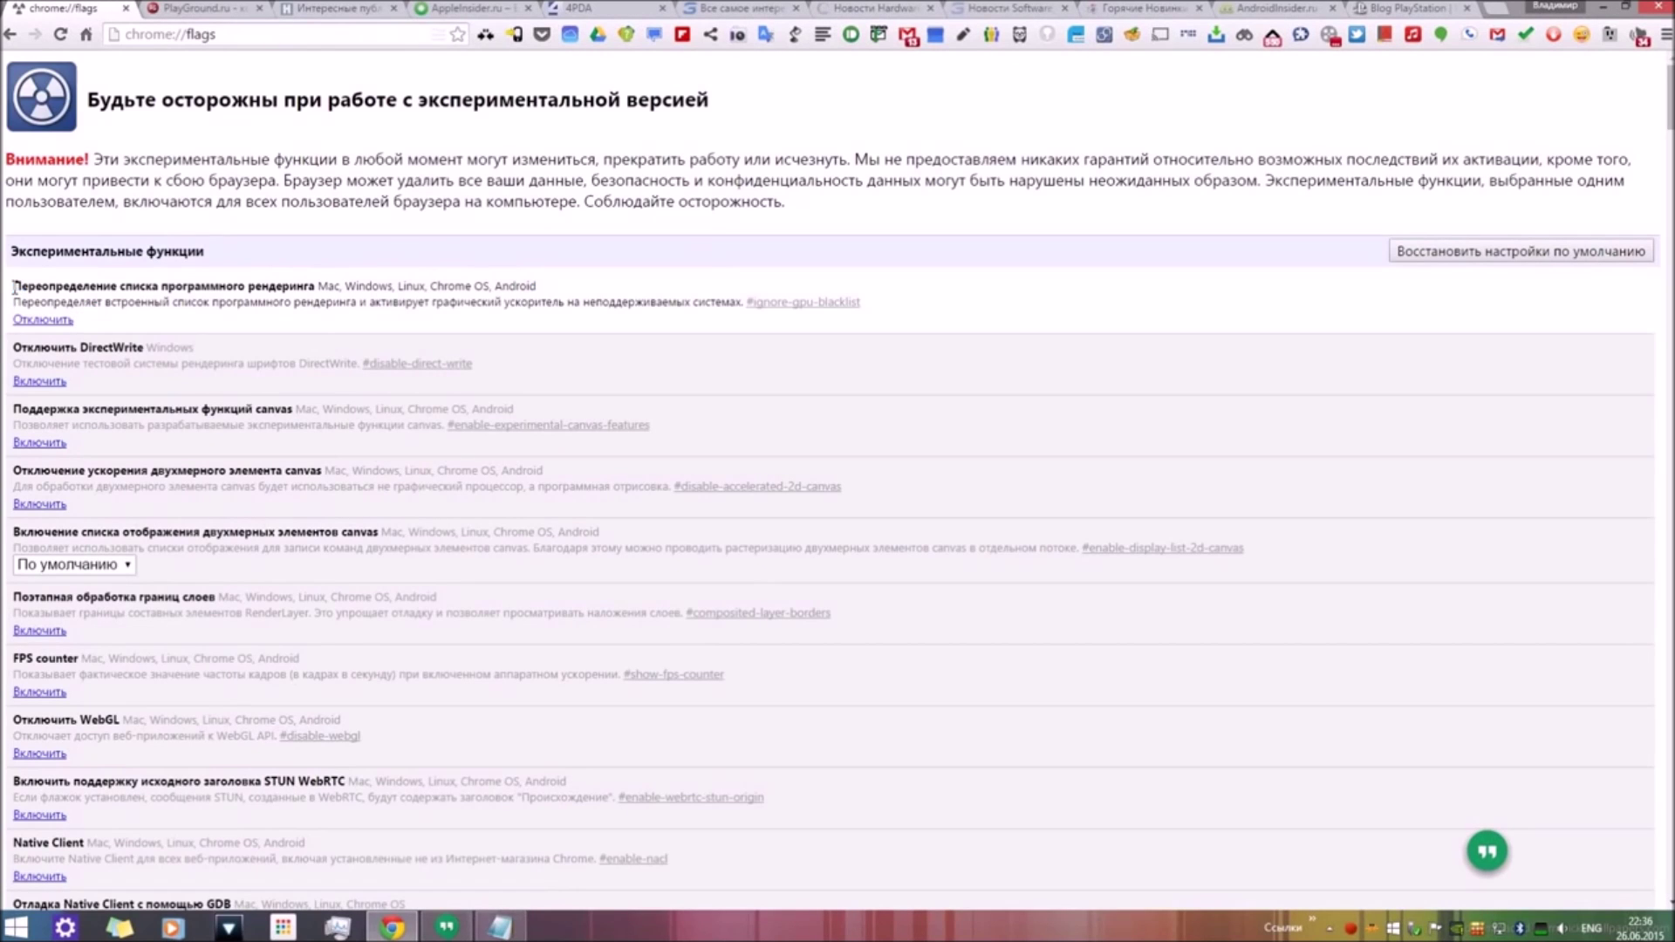
left_click_drag(14, 288, 317, 284)
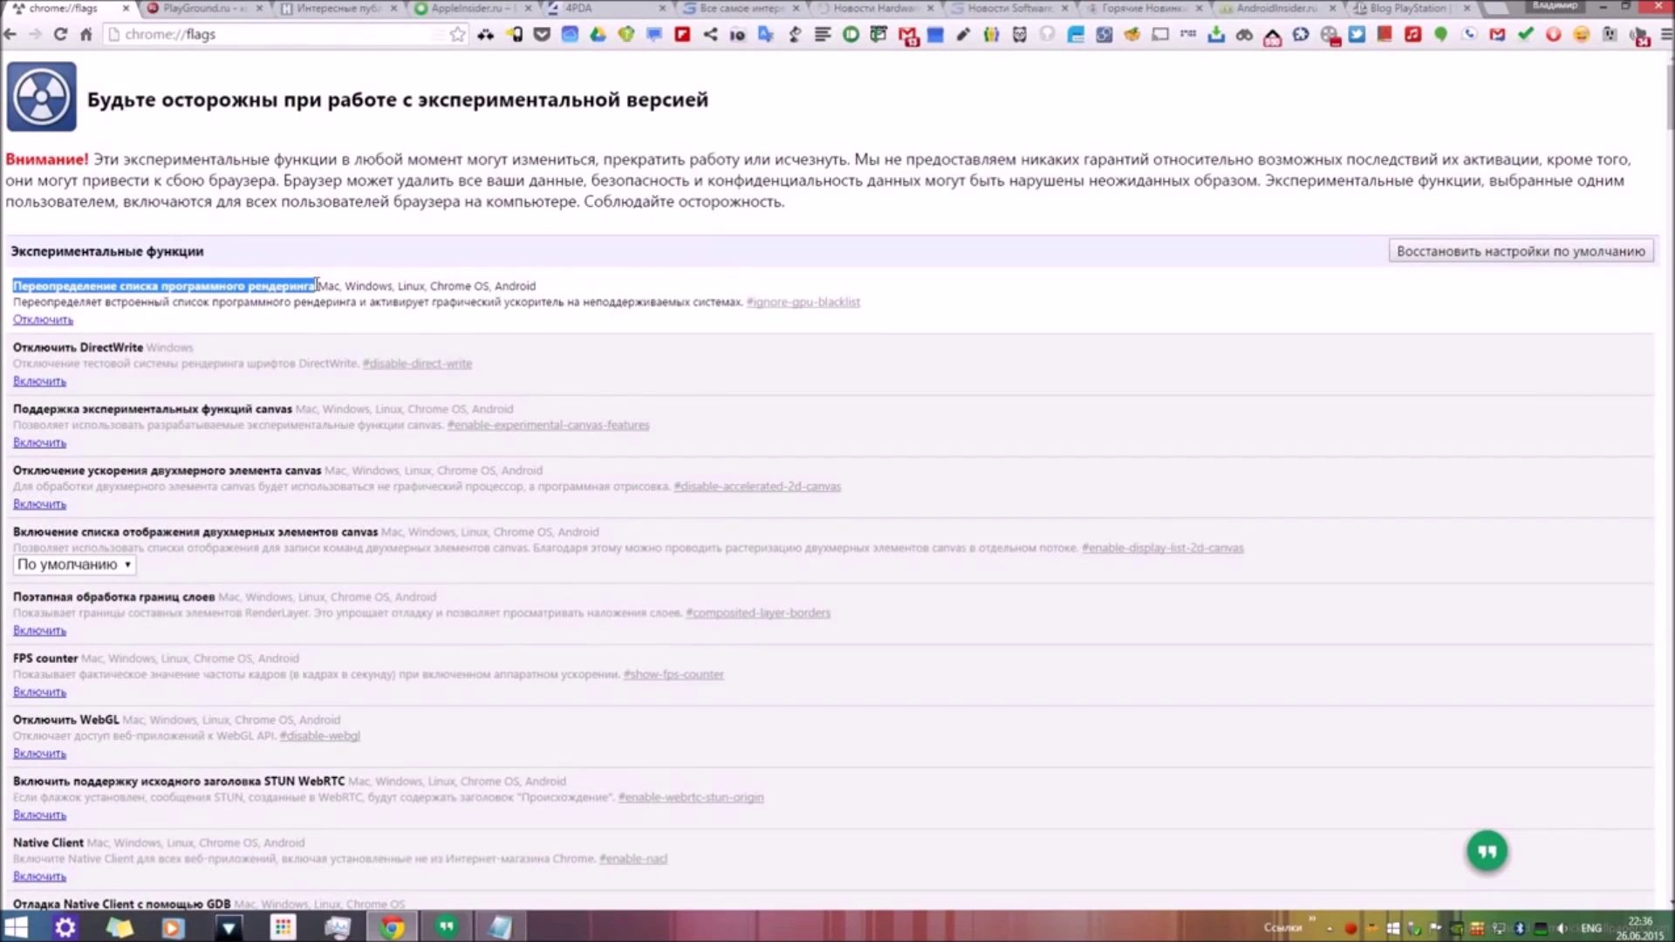
left_click(462, 316)
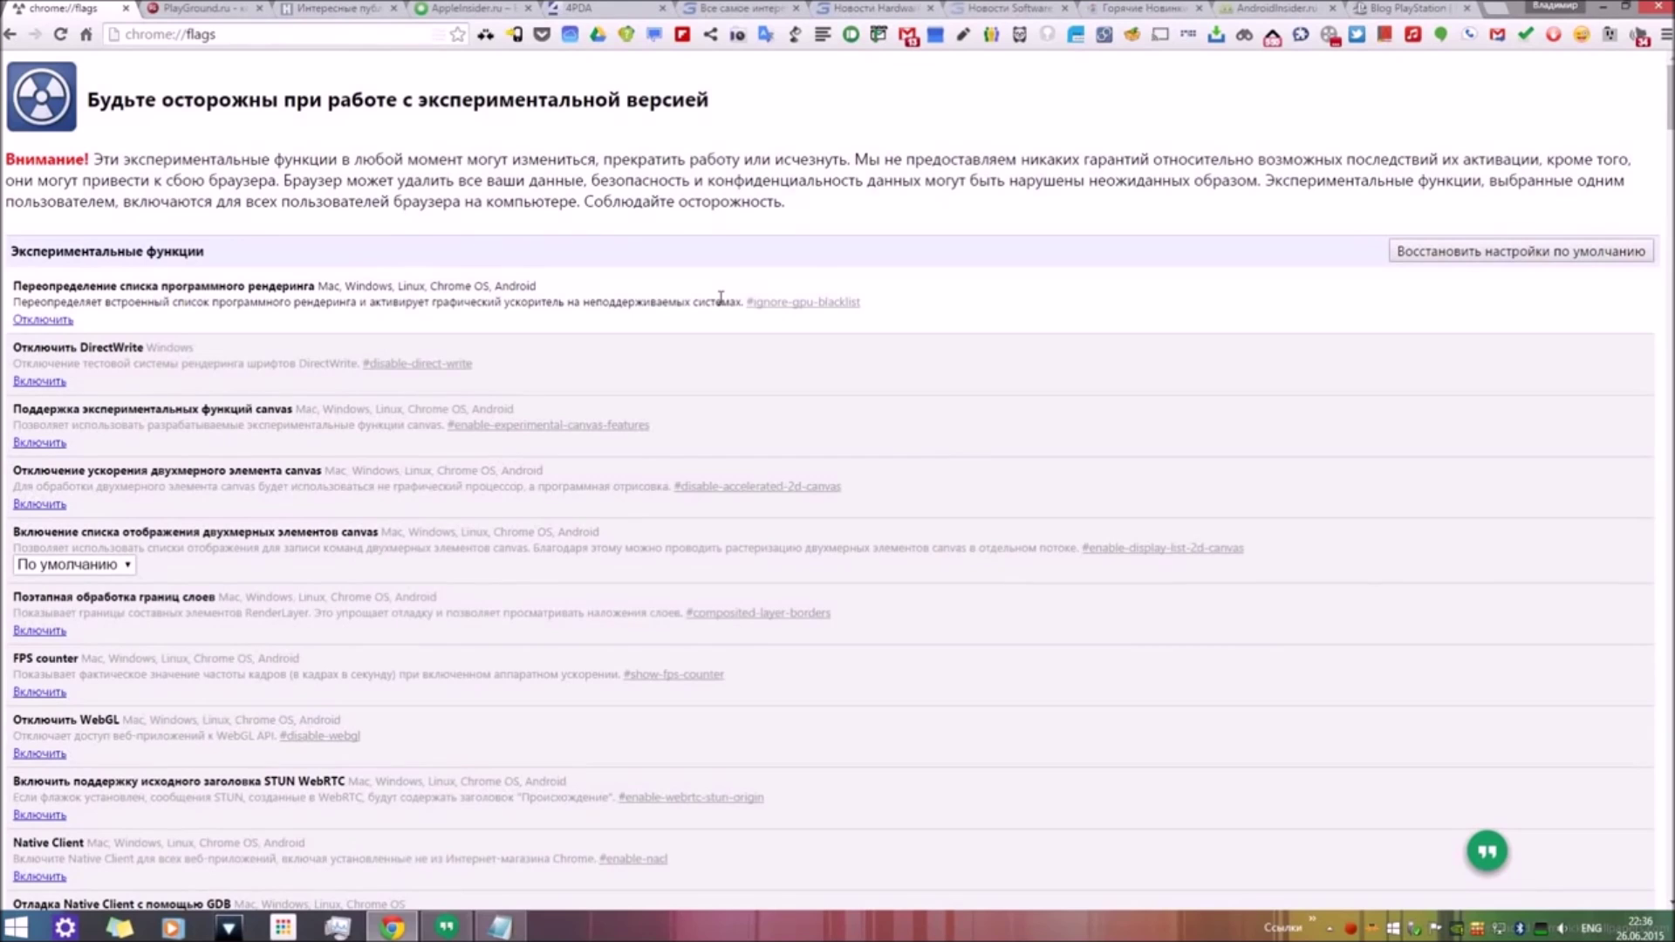
Step: Switch to the Google Chrome.txt notes in Notepad and copy the flag name "Отключение ускорения двухмерного элемента canvas"
left_click(500, 926)
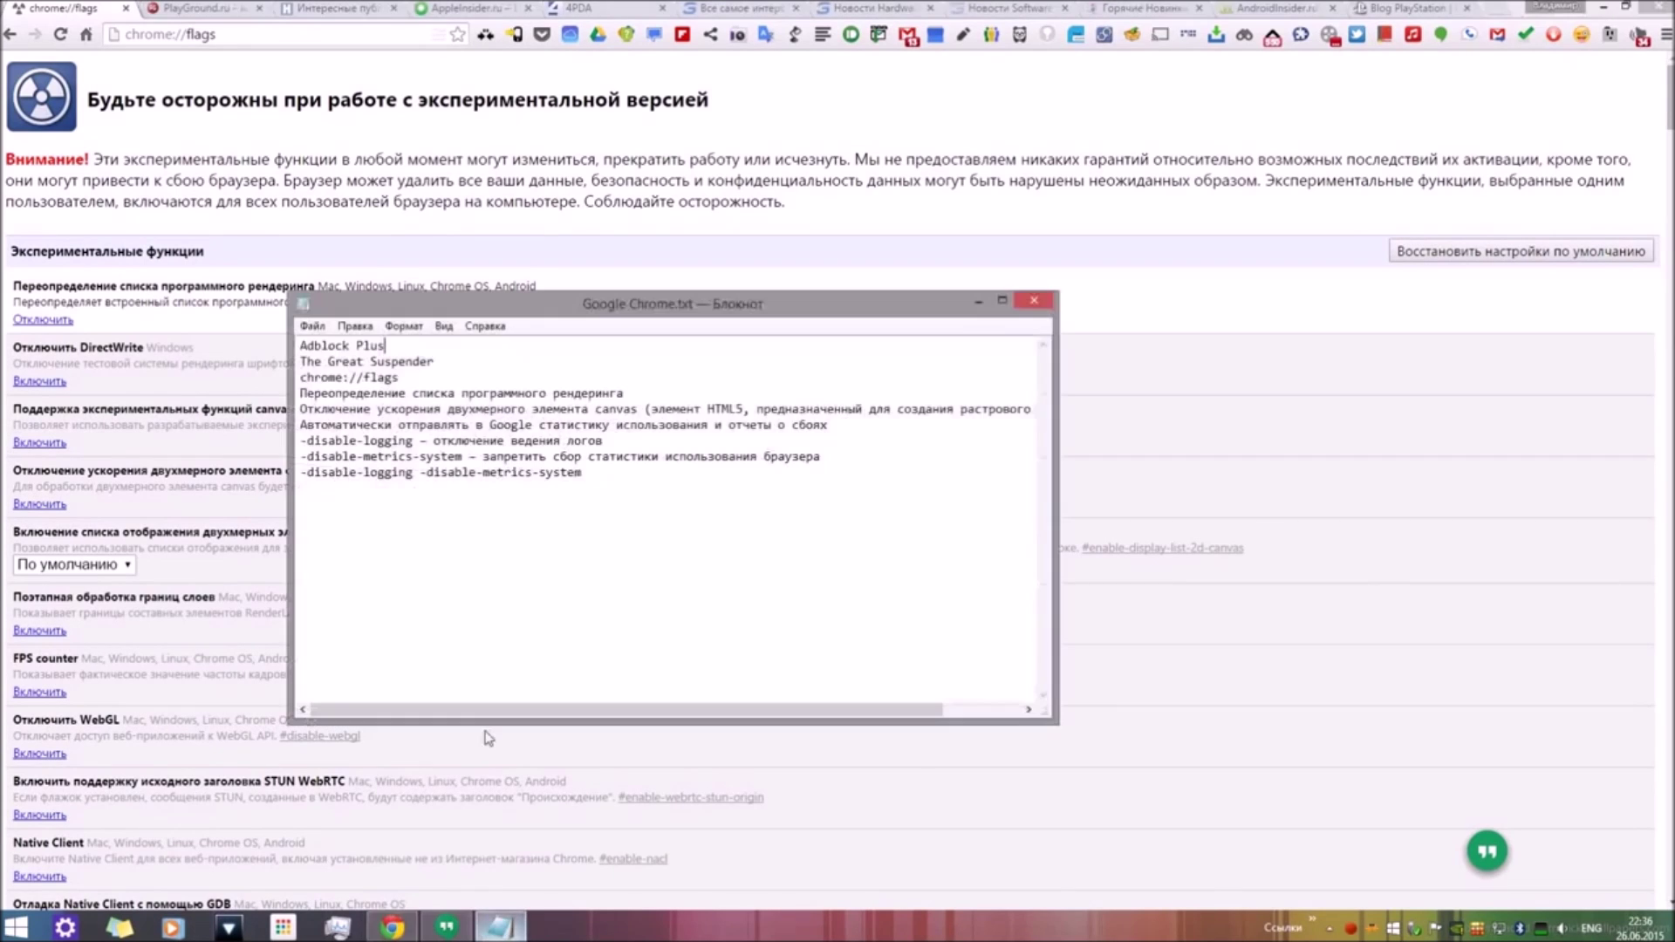
key("Down")
key("Down")
key("Down")
key("Down")
key("Home")
left_click_drag(300, 410, 638, 410)
key("ctrl+c")
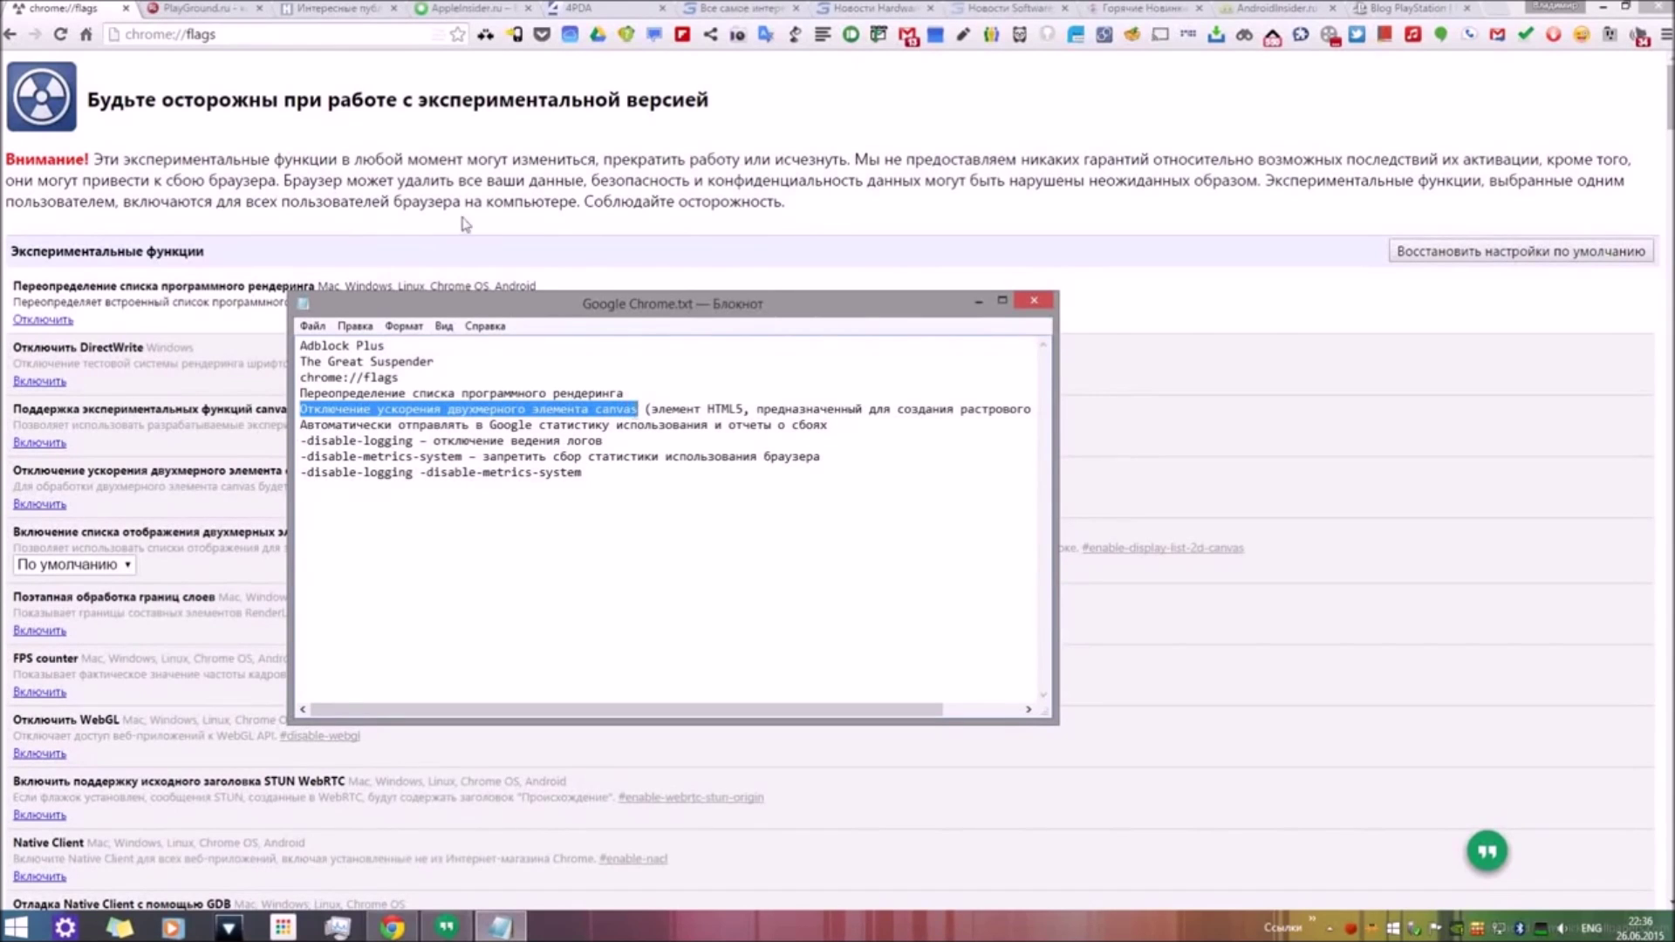
Step: Return to Chrome and search the flags page for the copied canvas acceleration flag name
left_click(83, 8)
key("ctrl+f")
key("ctrl+v")
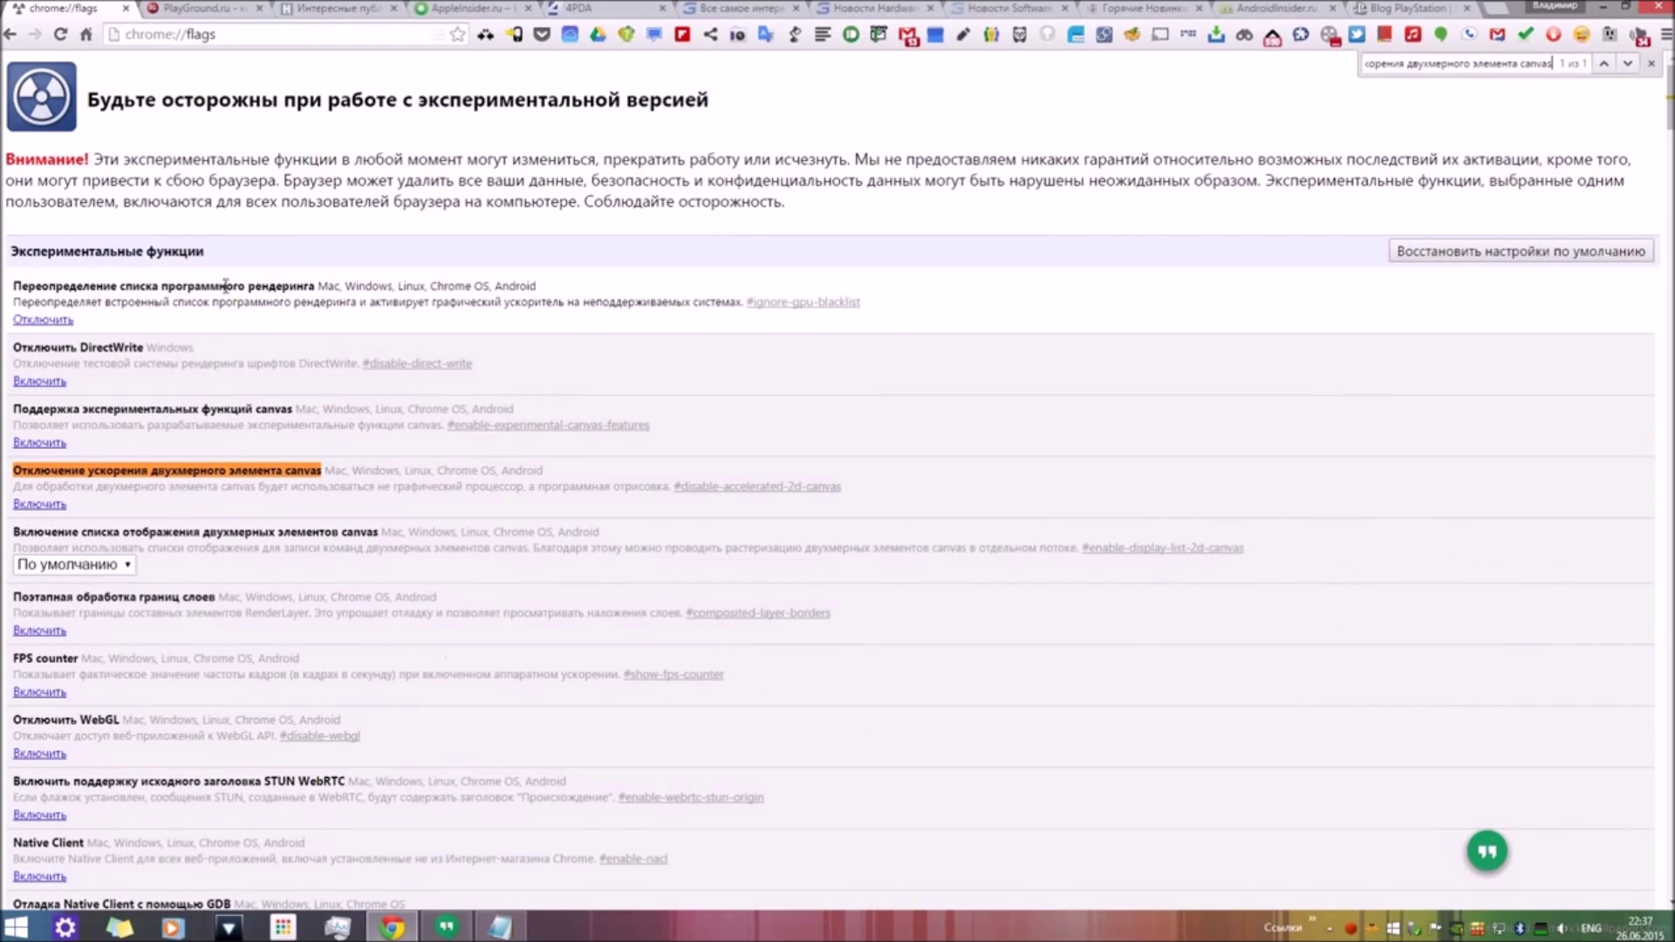
Step: Highlight "отчеты о сбоях" in the Notepad notes and open Chrome's settings page
left_click(499, 926)
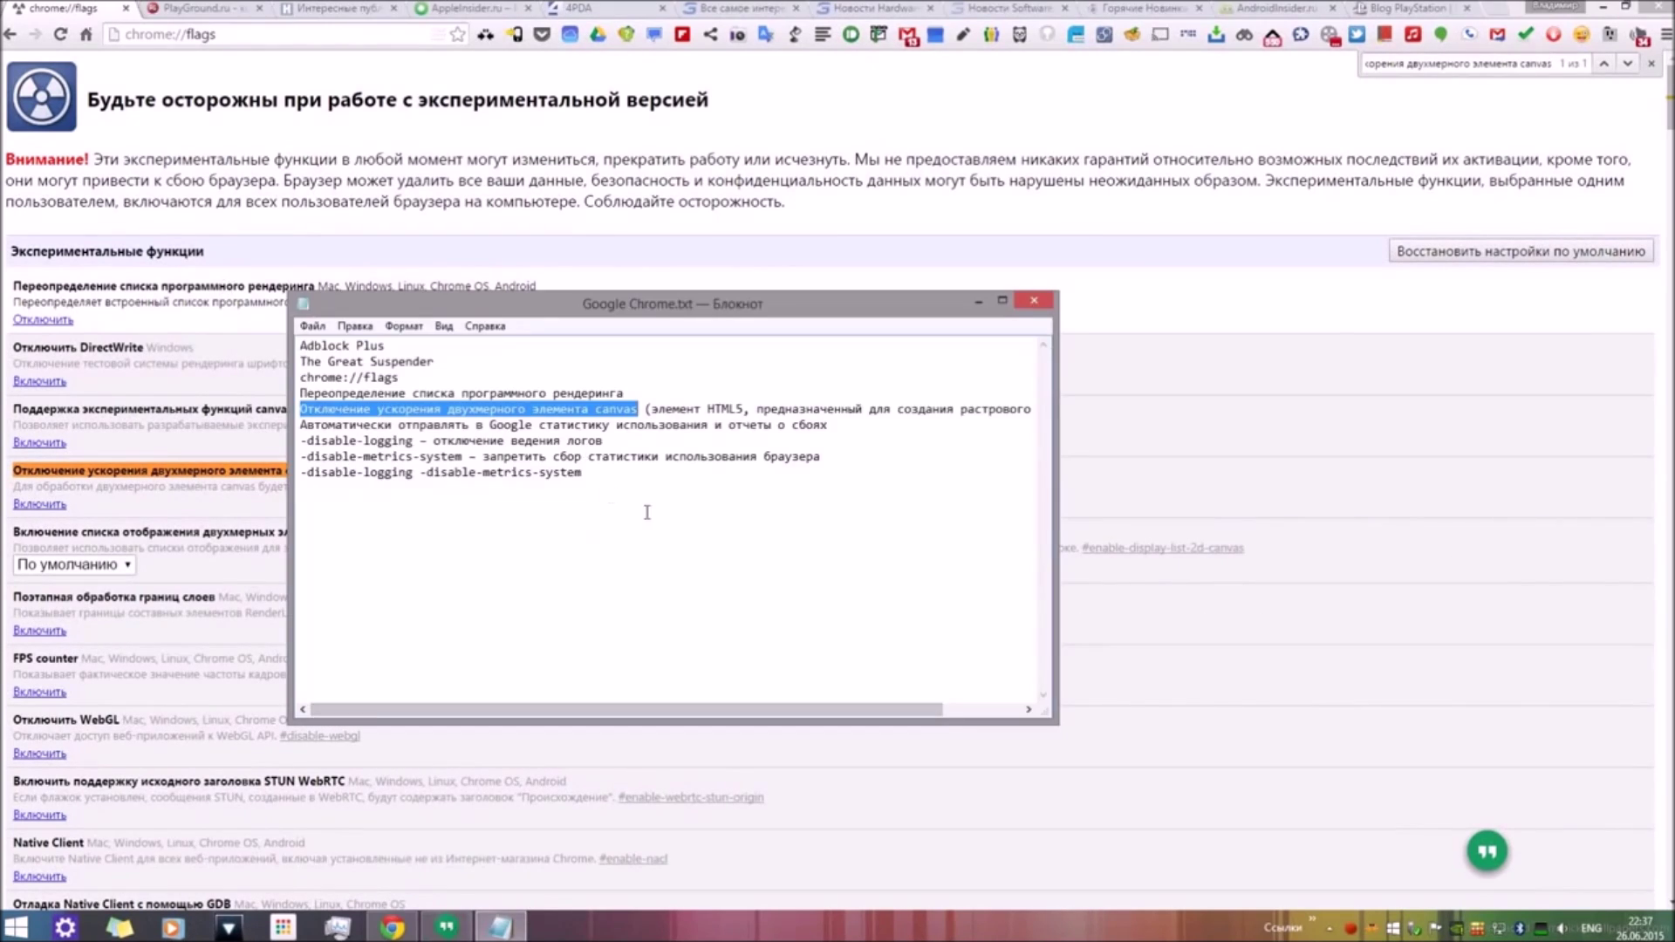
left_click(624, 427)
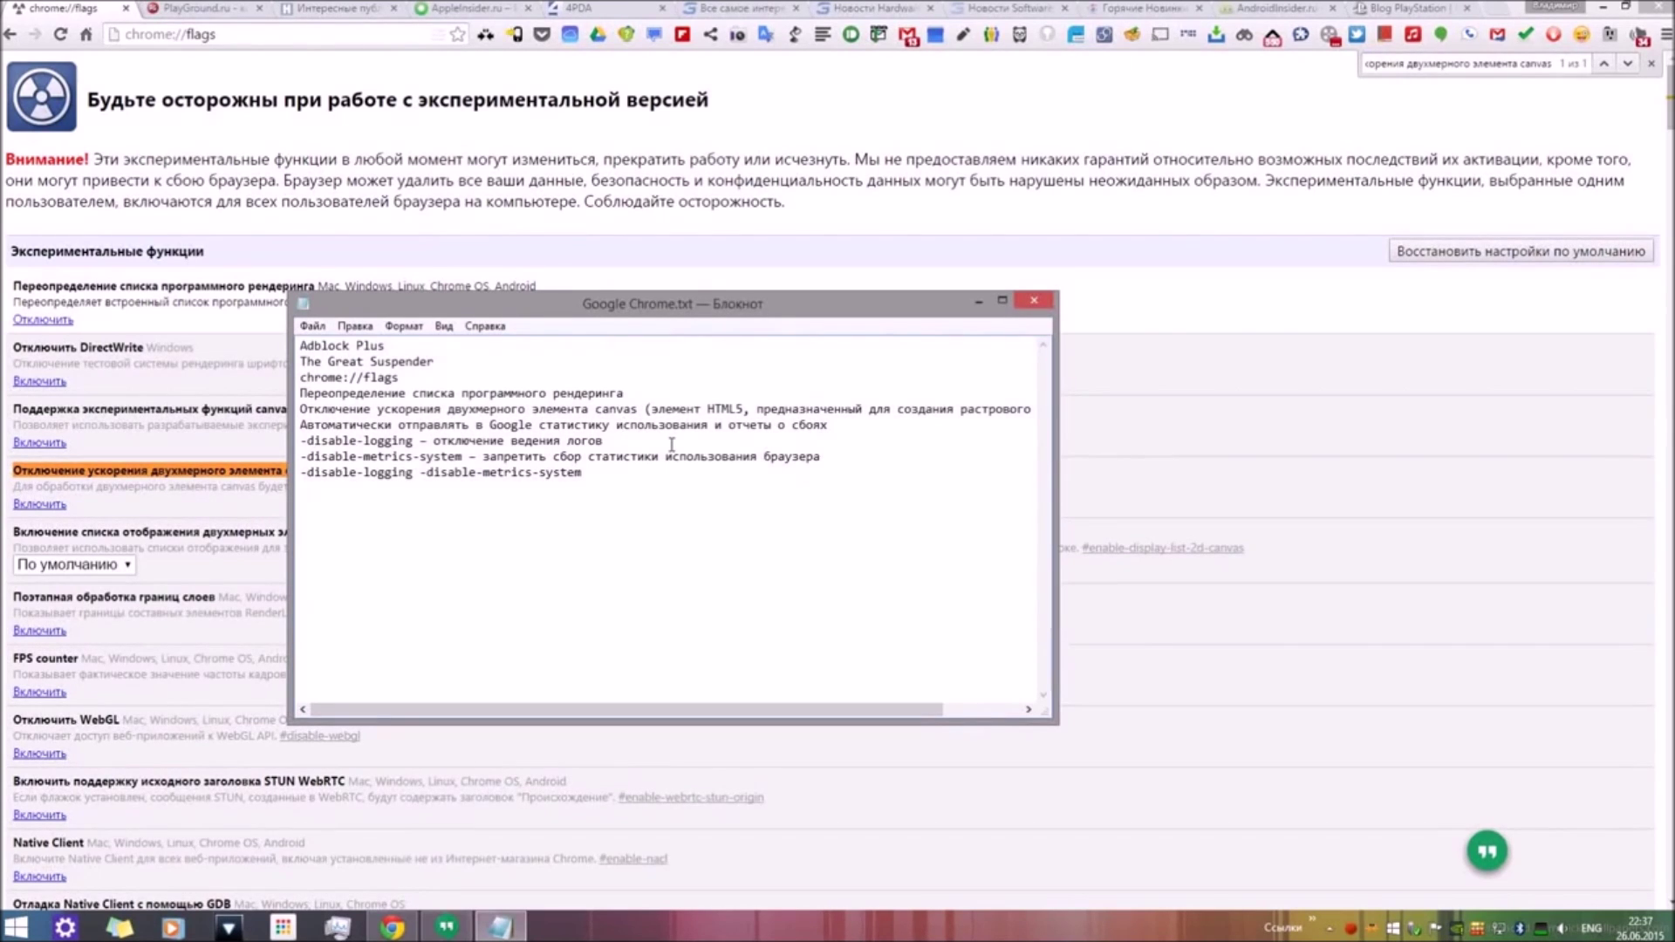
left_click_drag(728, 427, 835, 420)
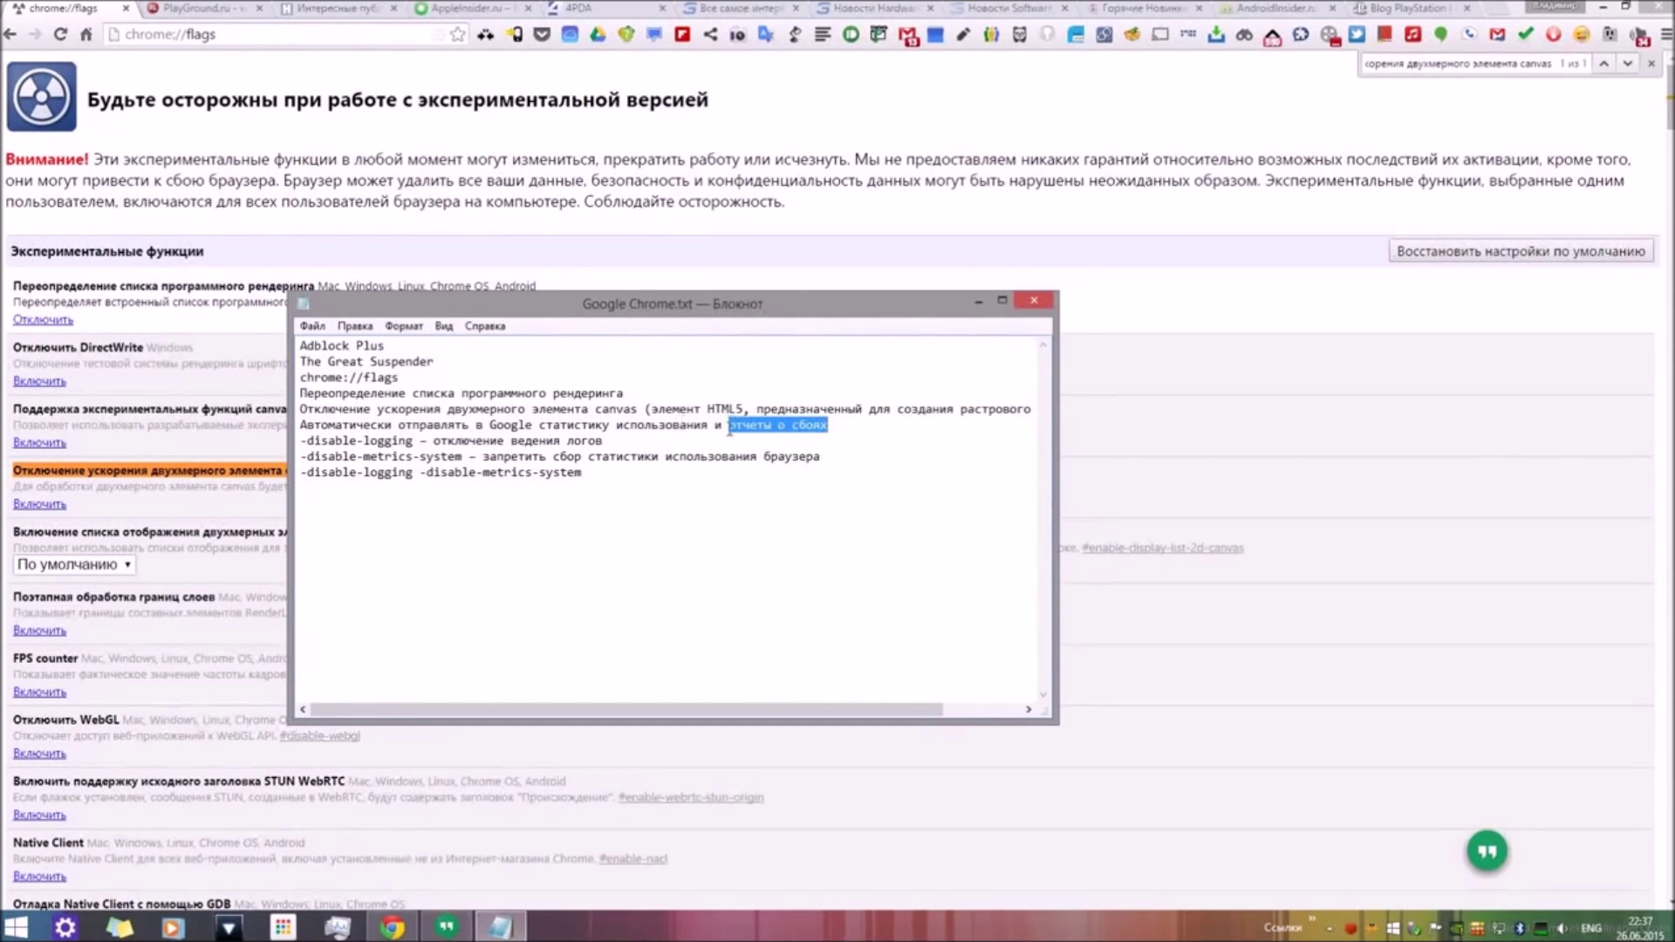
left_click(1664, 34)
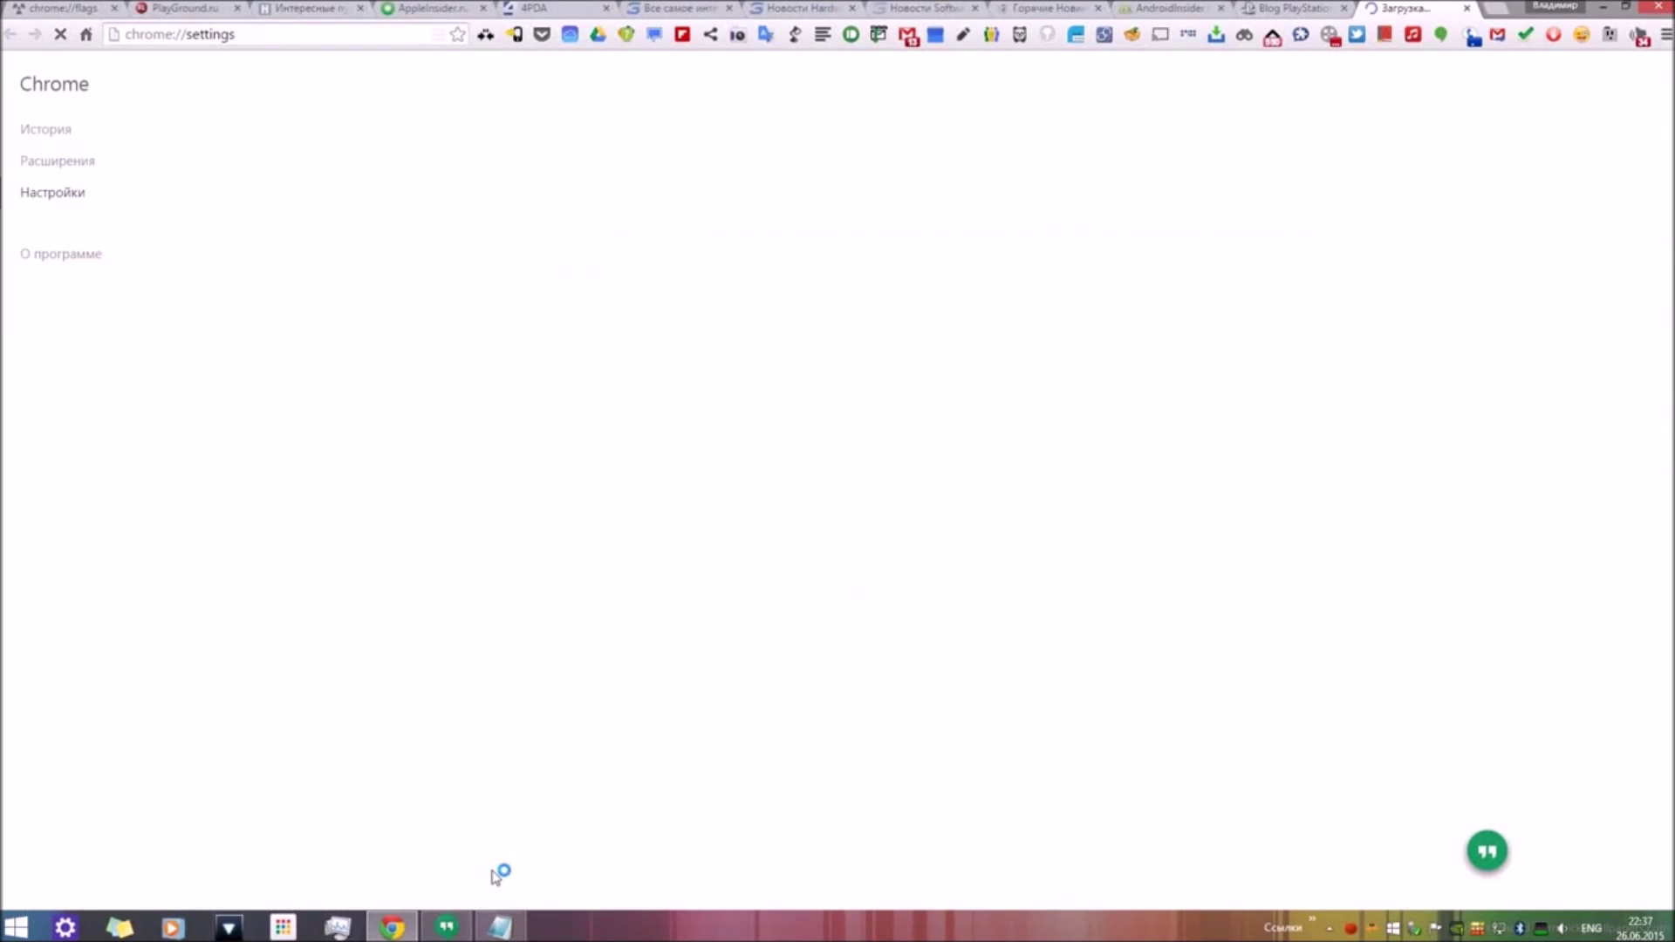
Step: Copy "Автоматически отправлять в Google статистику использования и отчеты о сбоях" from the notes and search Chrome's settings for it
left_click(499, 927)
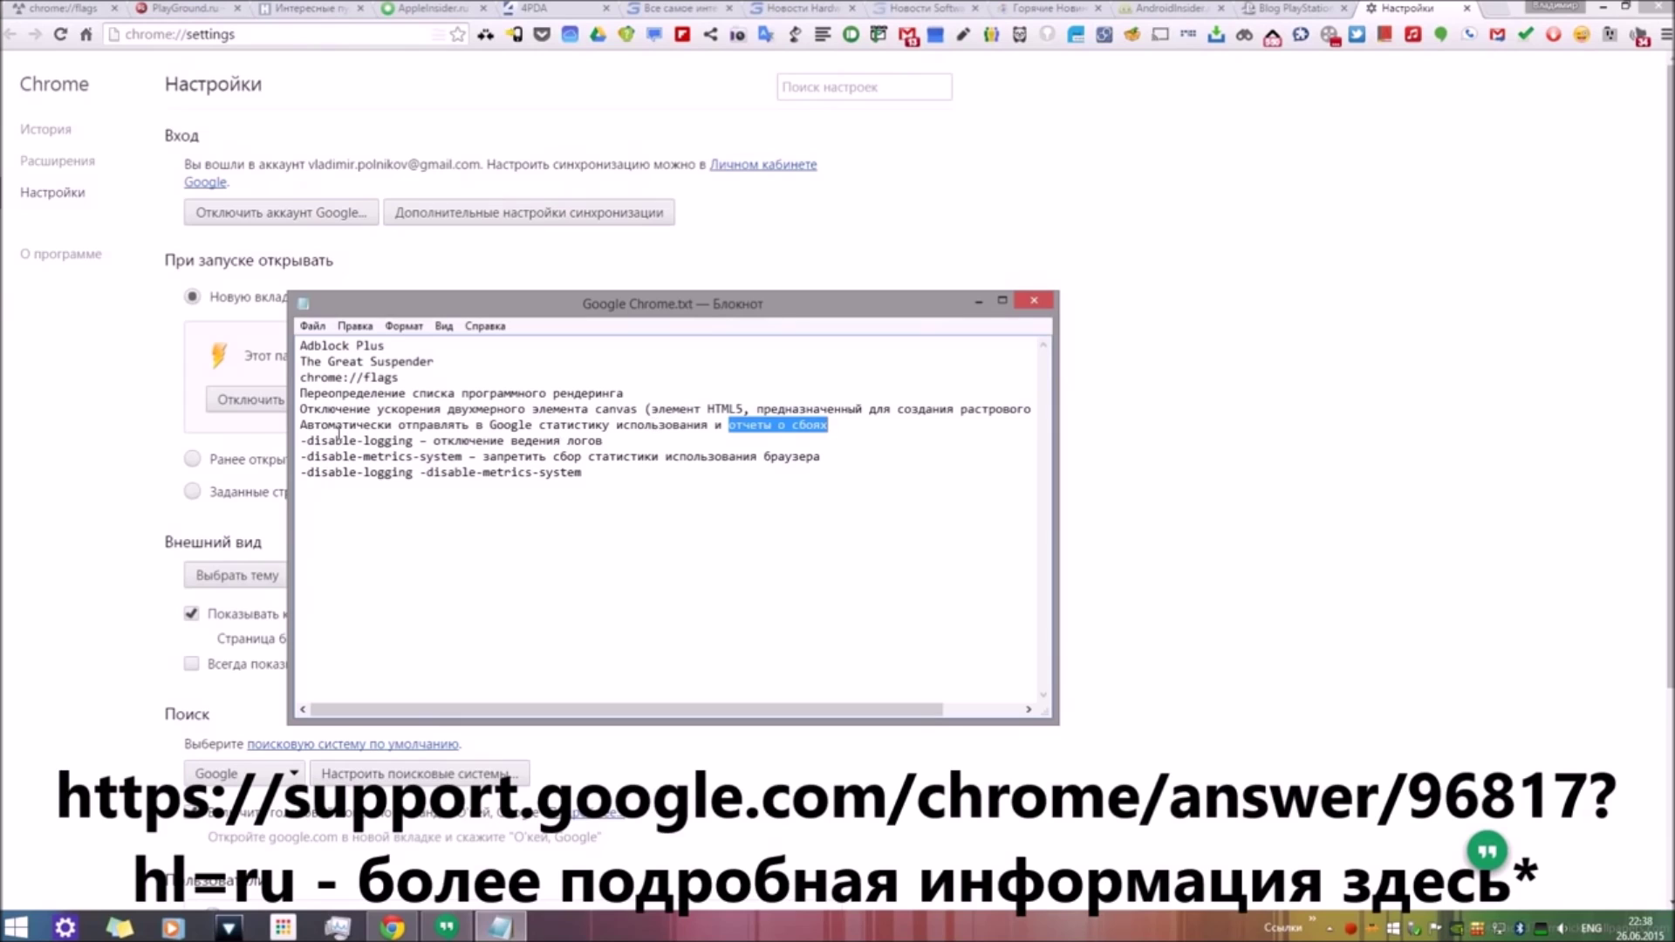
left_click_drag(306, 426, 827, 426)
right_click(812, 426)
left_click(850, 480)
left_click(837, 87)
type("Автоматически отправлять в Google статистику использования и отчеты о сбоях")
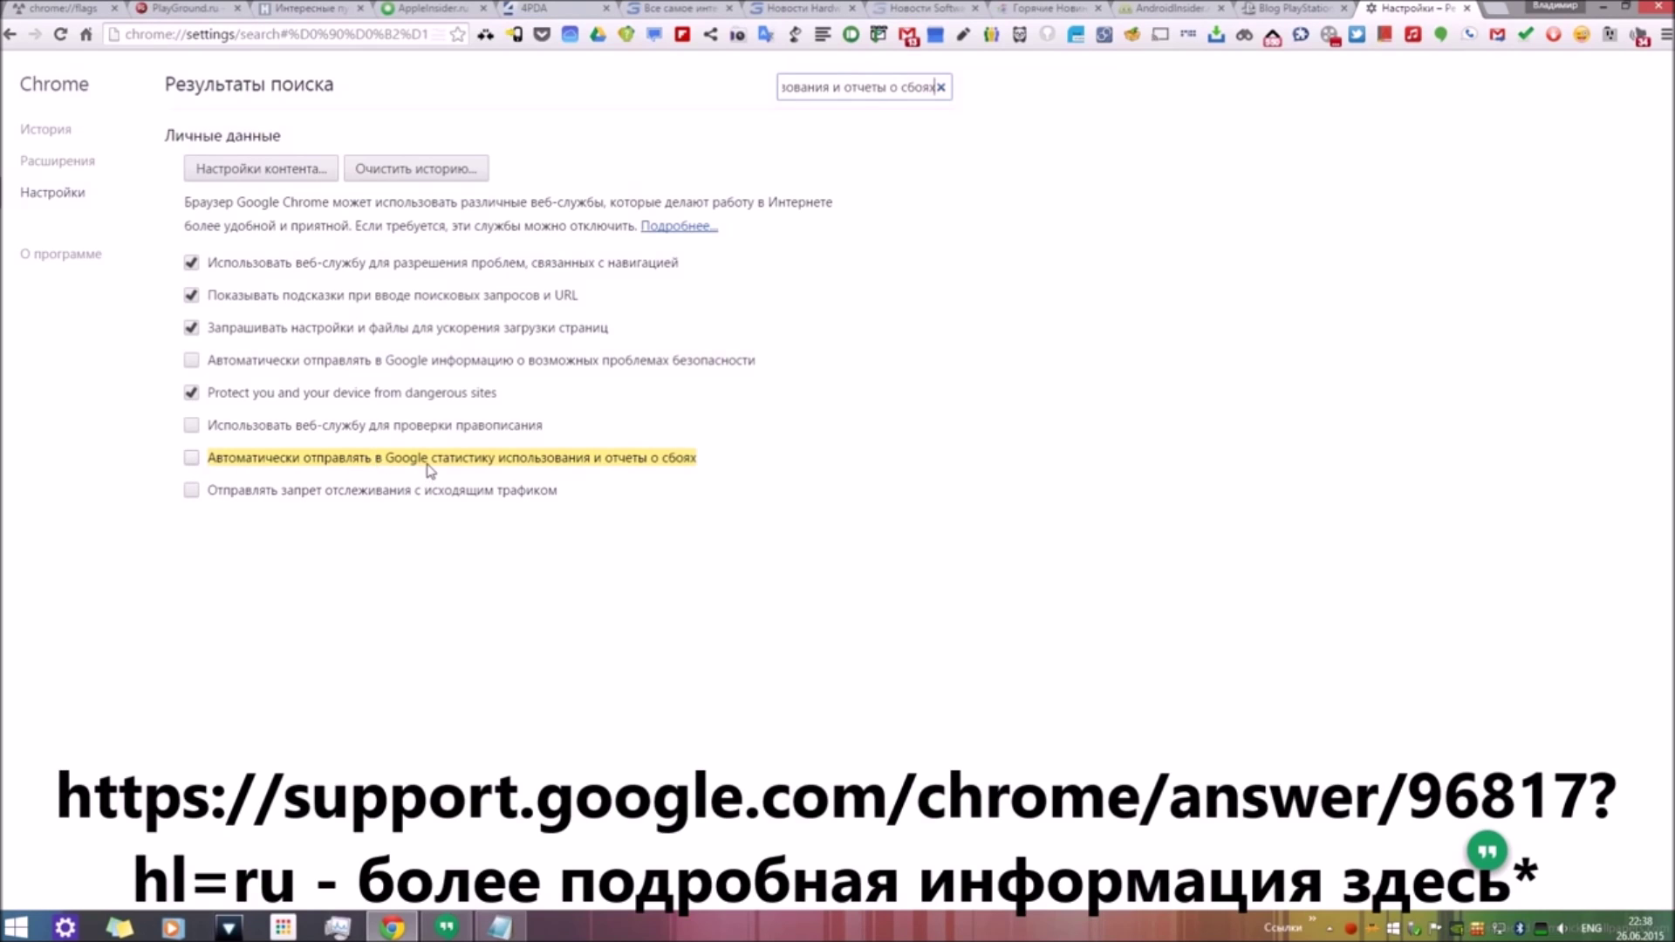
Step: Close the Chrome window and minimize the Google Chrome.txt notes to show the desktop
left_click(1624, 6)
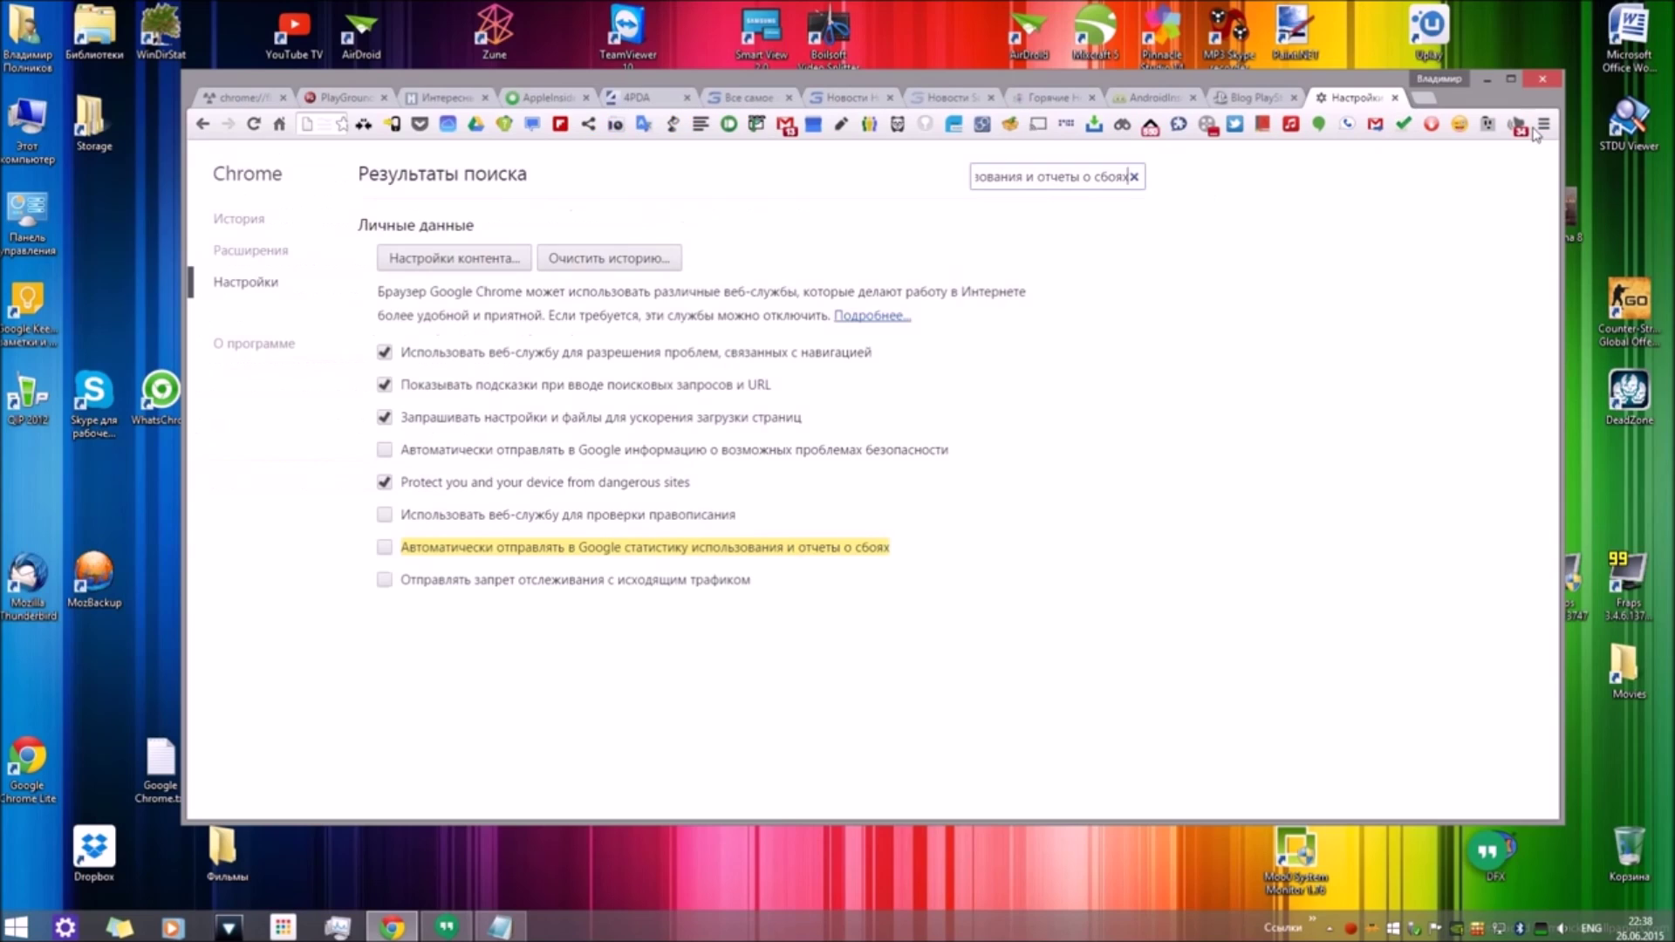
left_click(1541, 81)
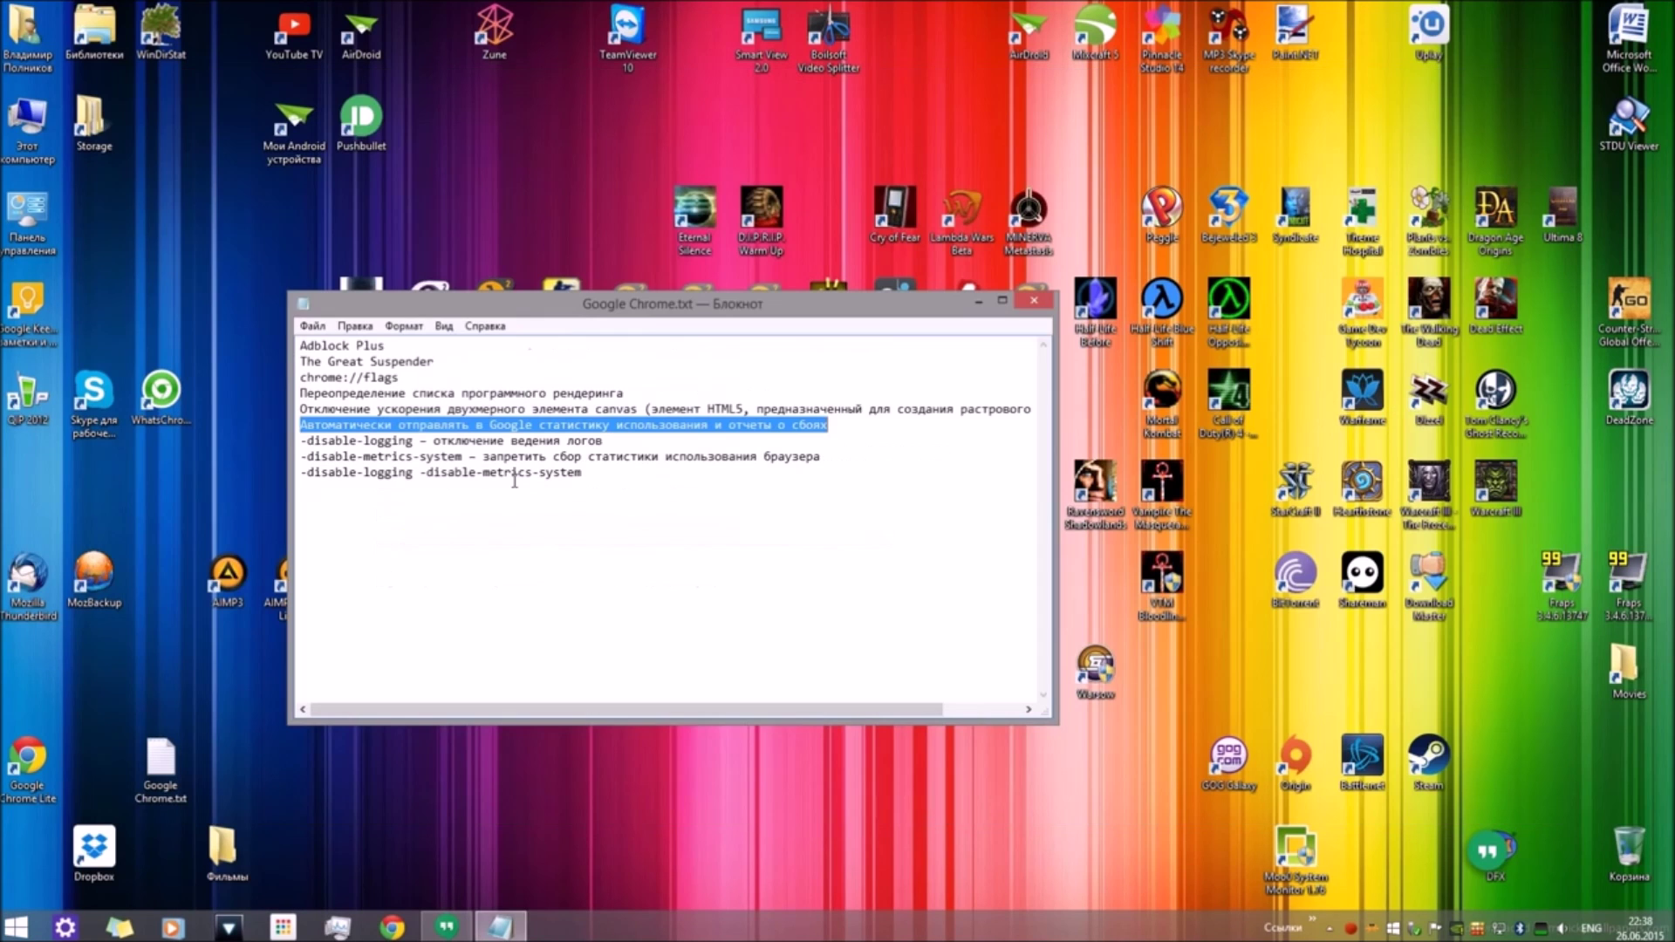
left_click(604, 491)
left_click(978, 300)
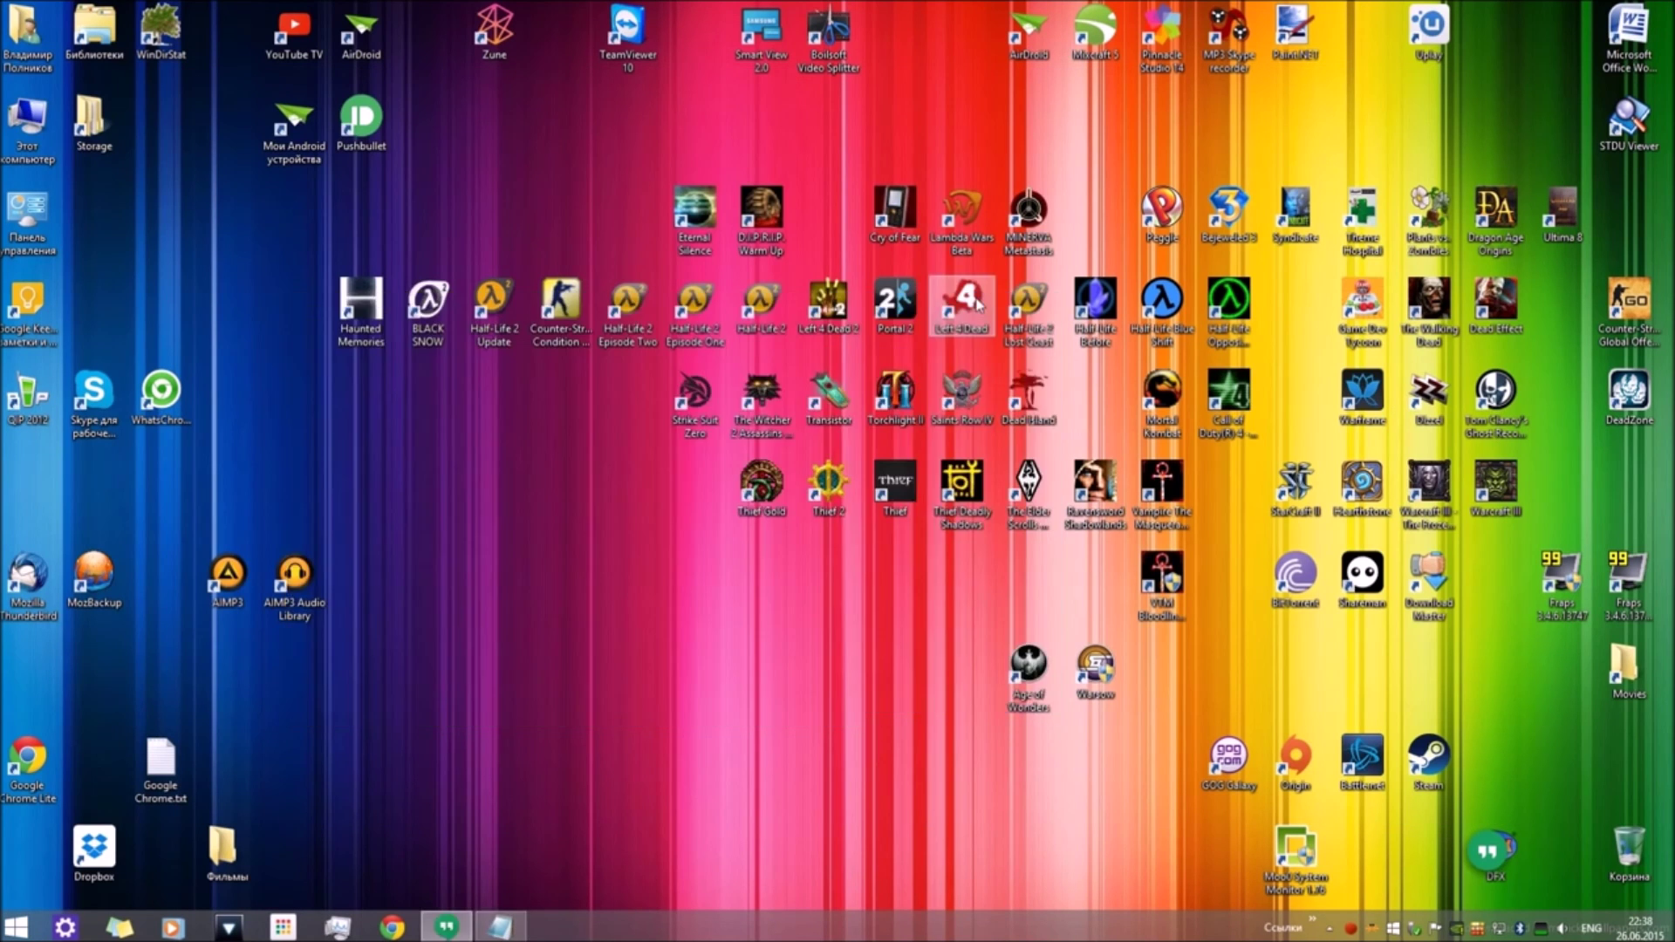
key("super")
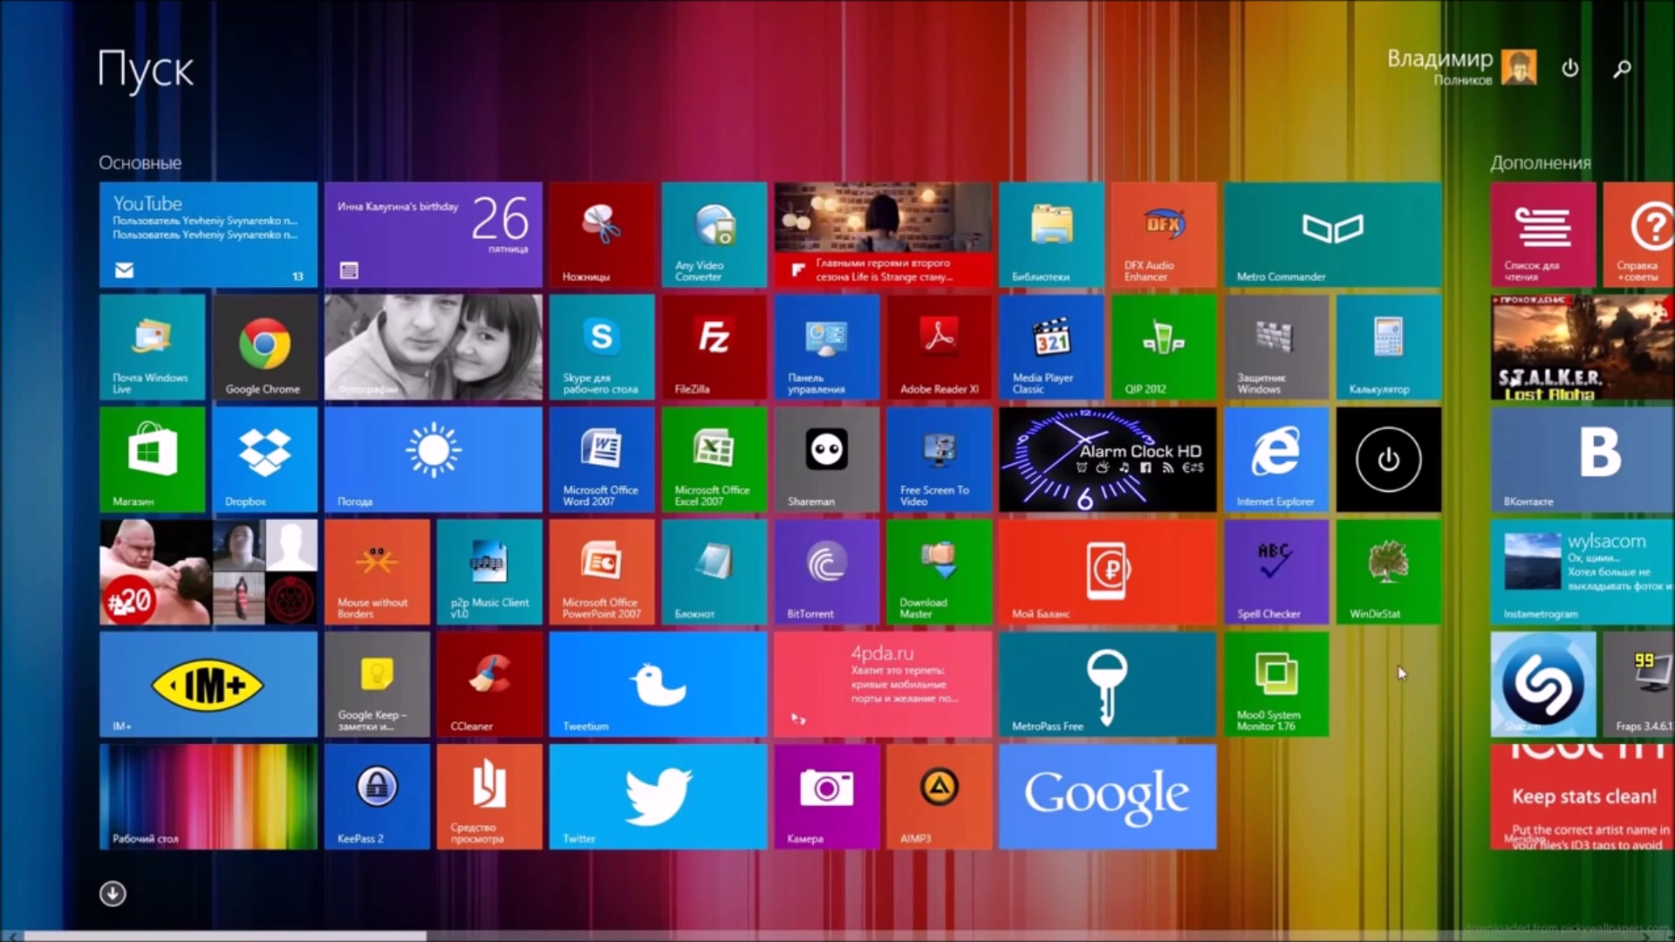
scroll(1396, 674, "down", 1)
scroll(855, 681, "down", 2)
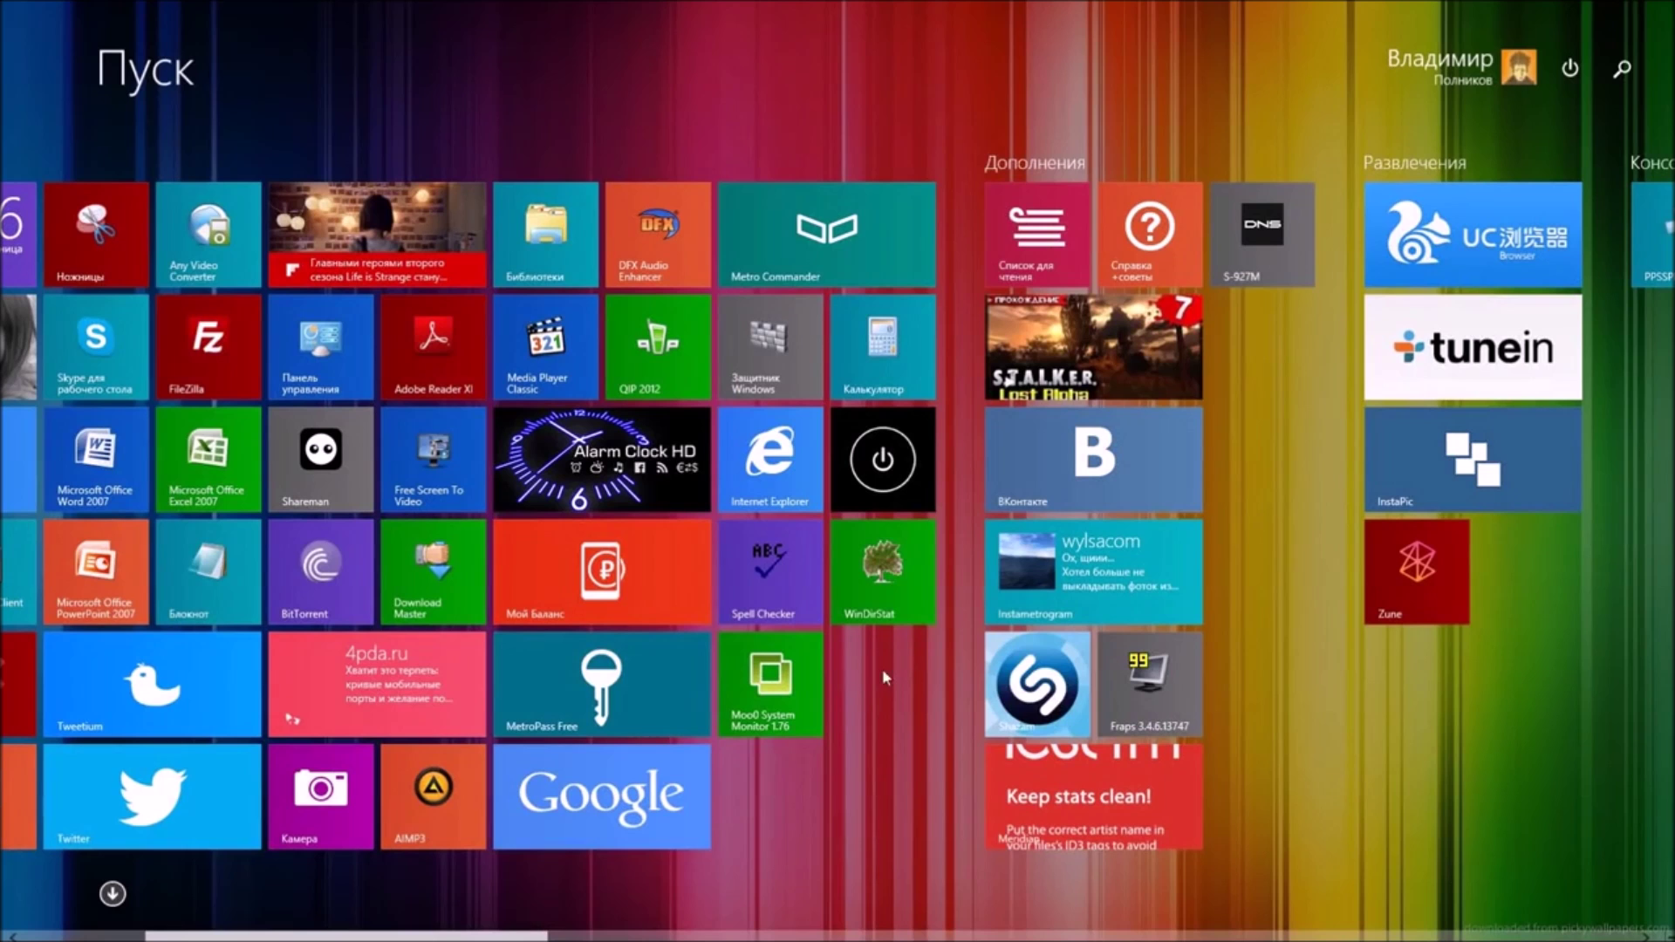
key("super")
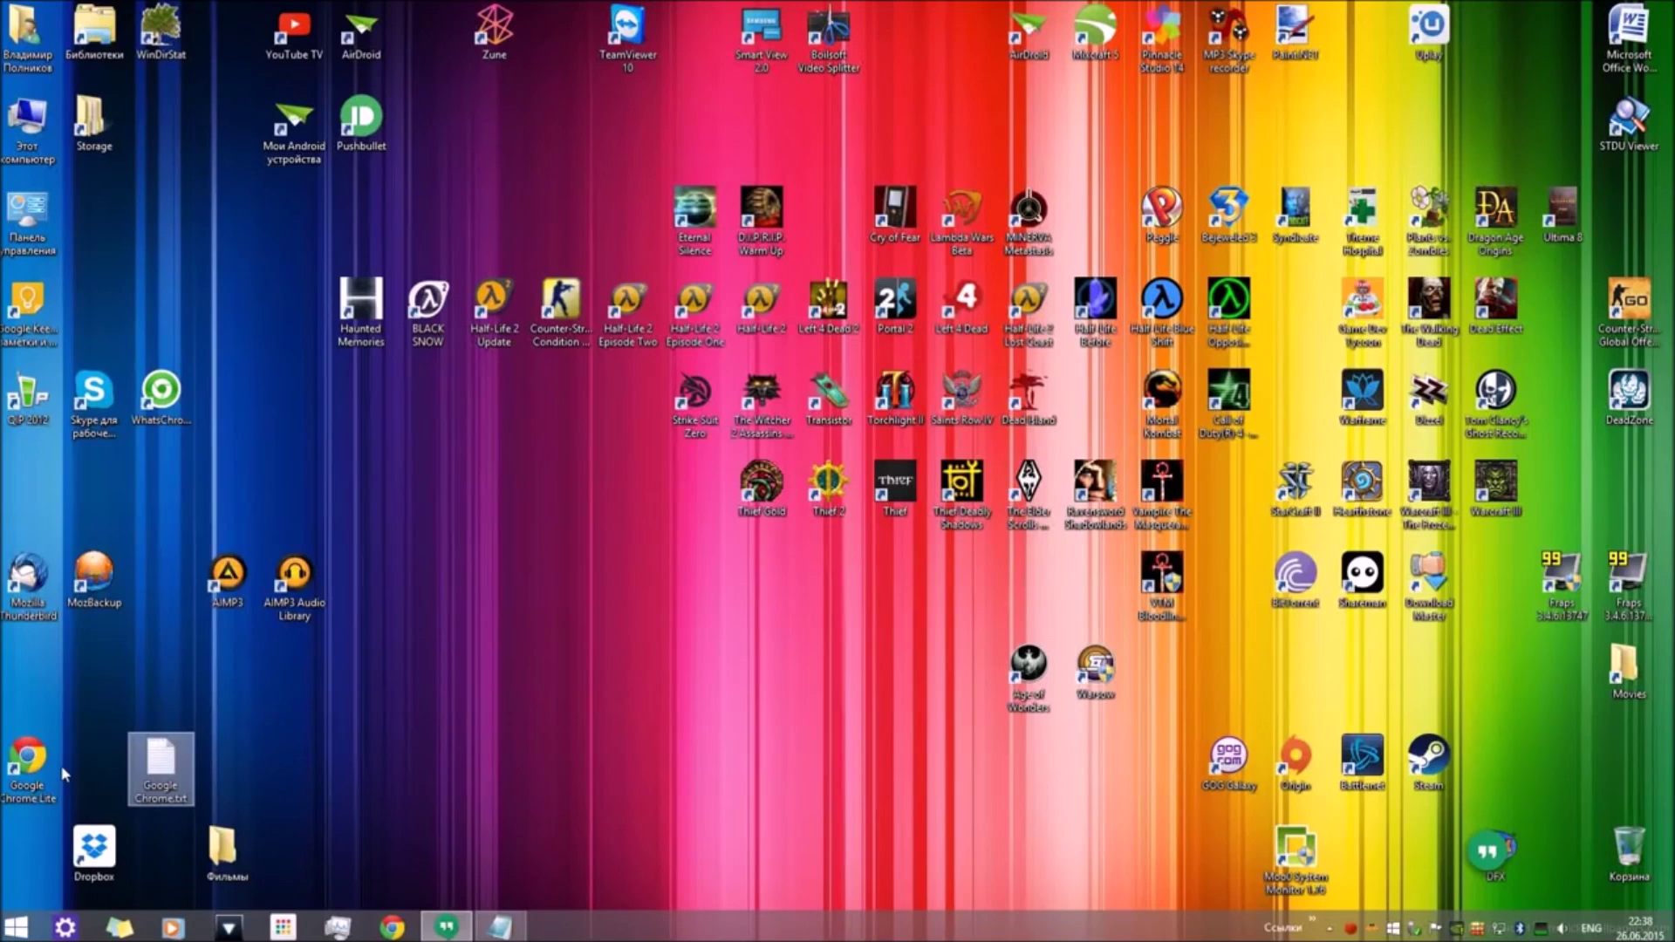
Step: Pin the desktop's Google Chrome Lite shortcut to the Start screen and move its tile beside Moo0 System Monitor in the Основные group
right_click(55, 761)
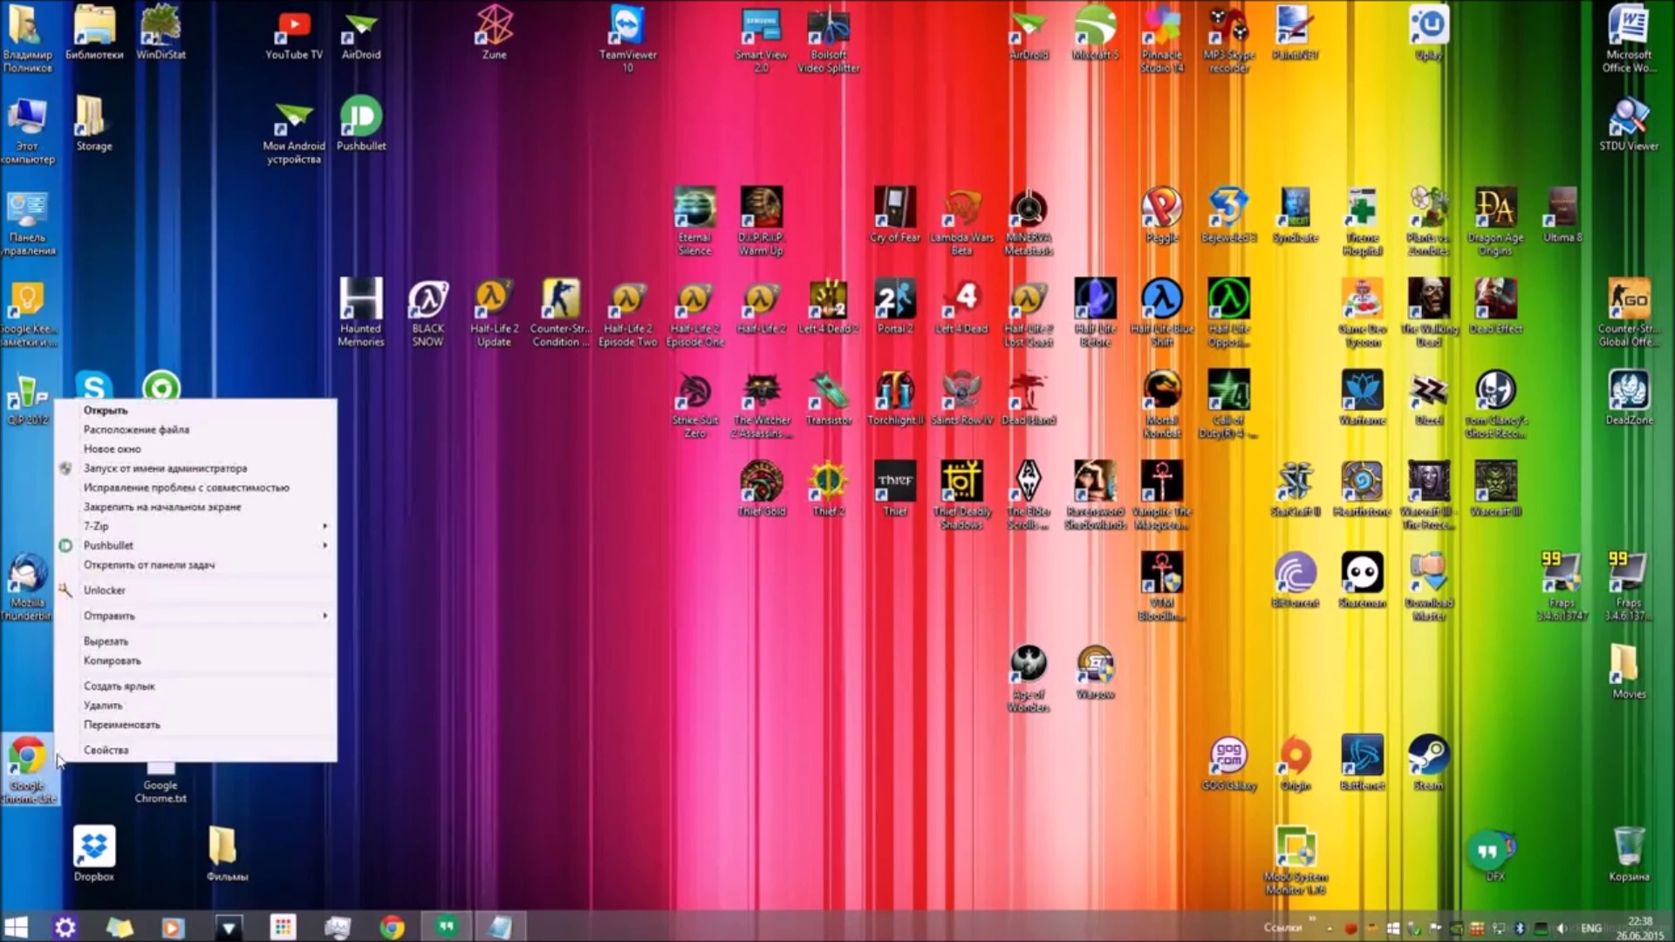
left_click(144, 506)
key("super")
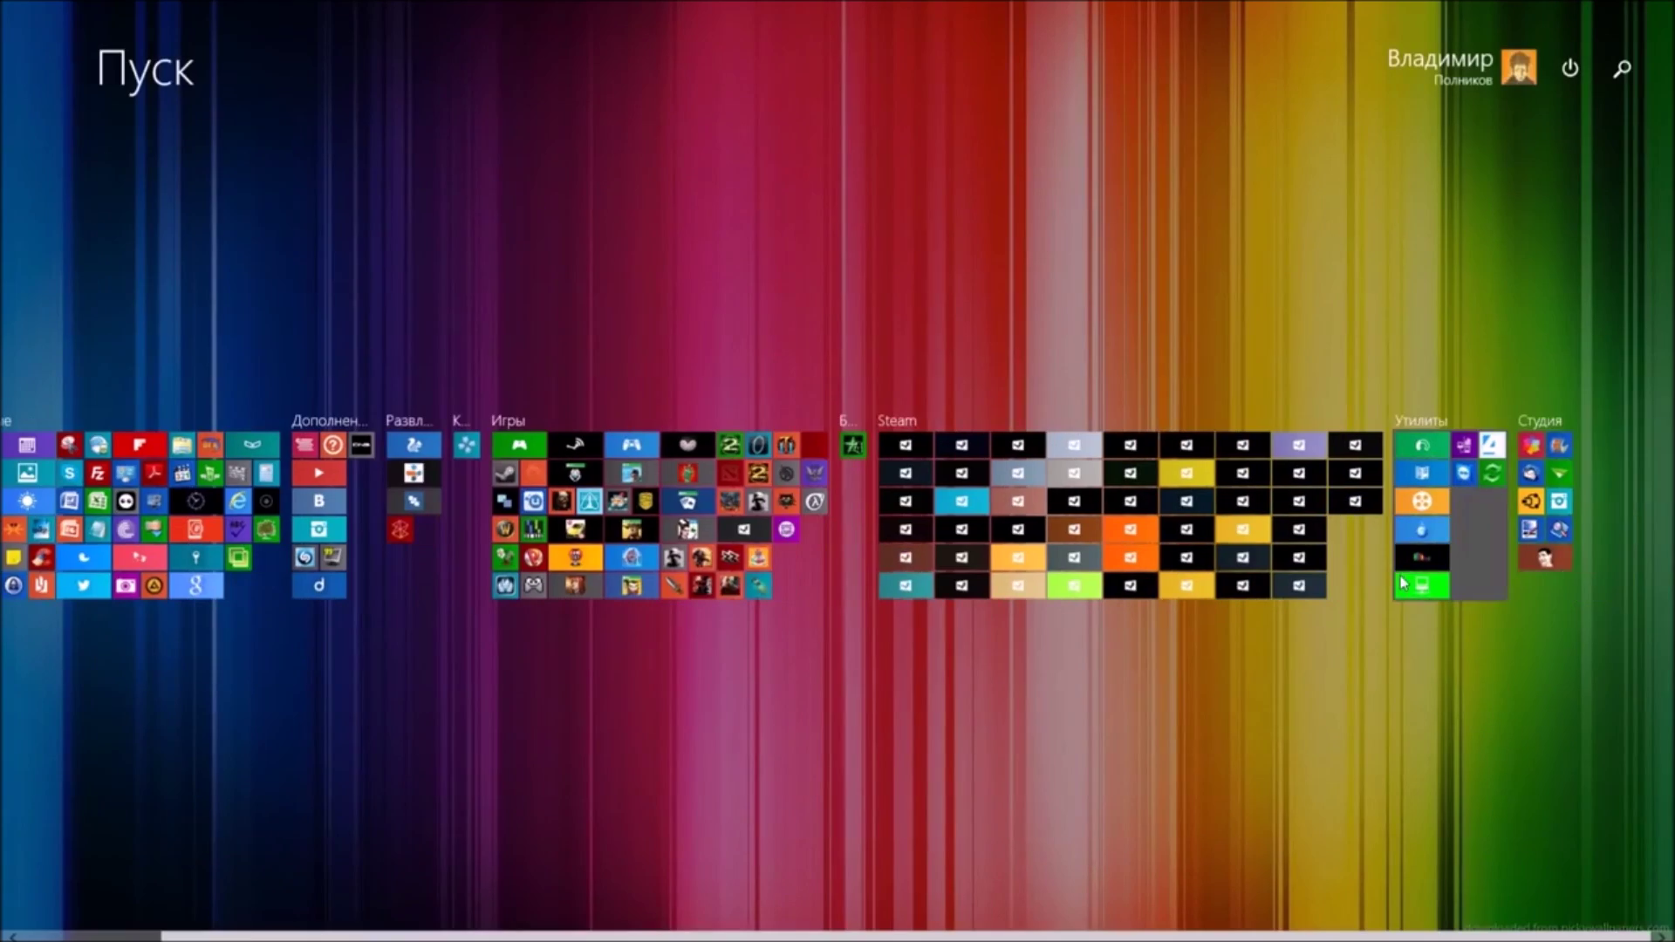
left_click(1597, 445)
left_click_drag(1525, 253, 772, 709)
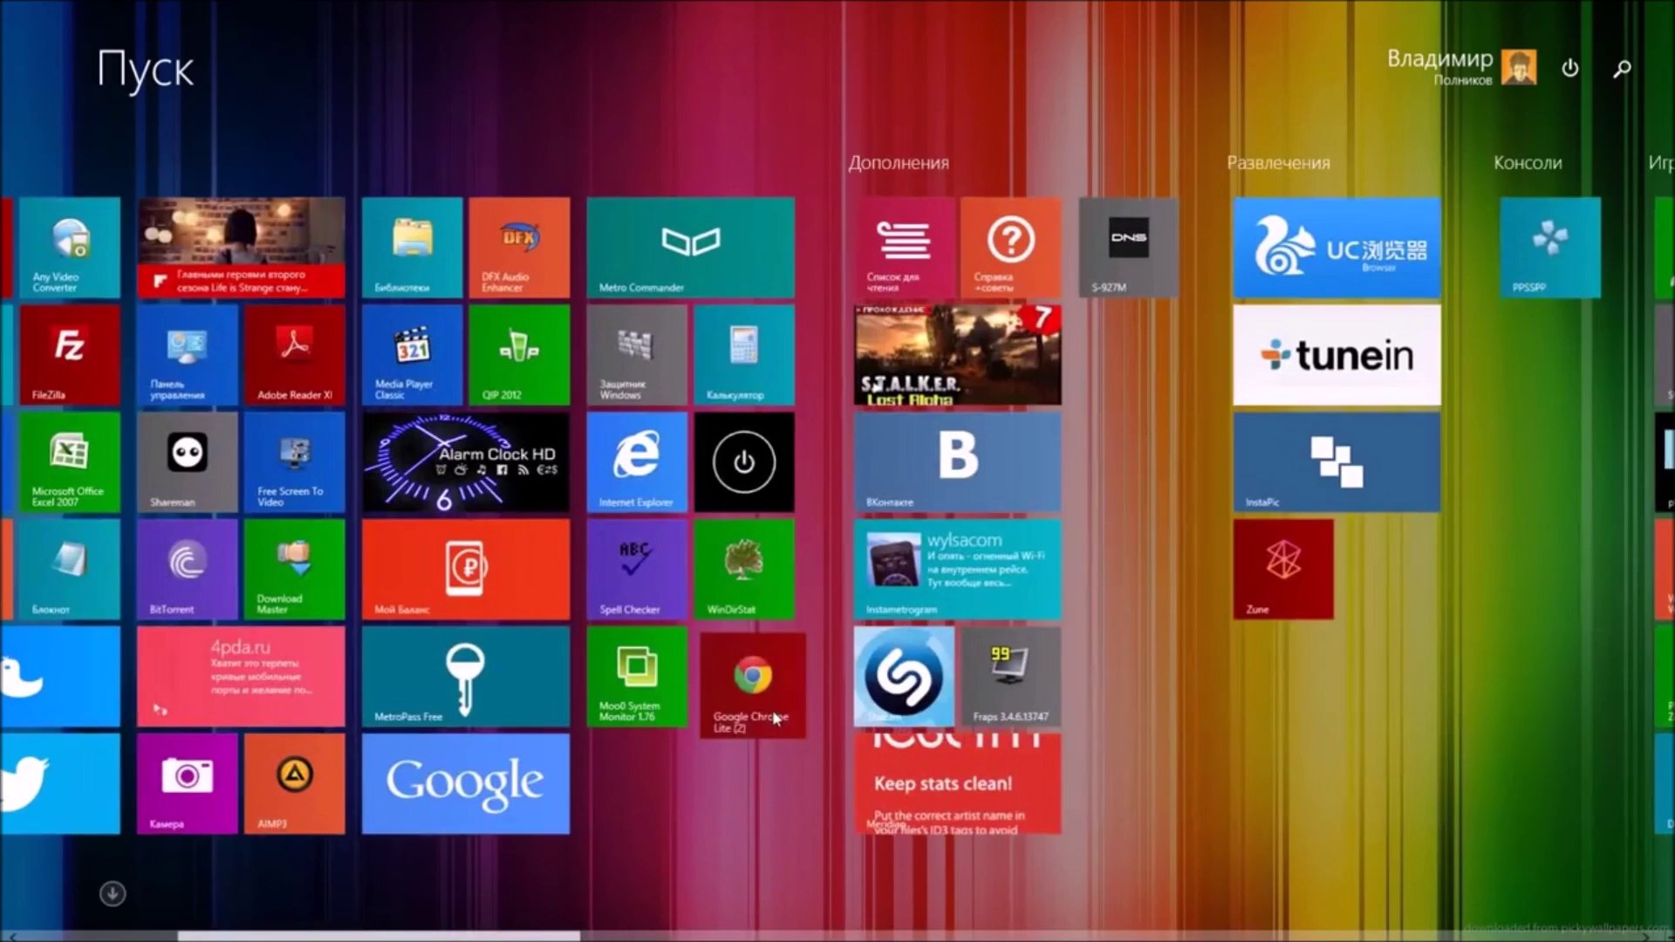
Step: Open the file location of the Google Chrome Lite (2) tile from the Start screen
scroll(611, 681, "up", 5)
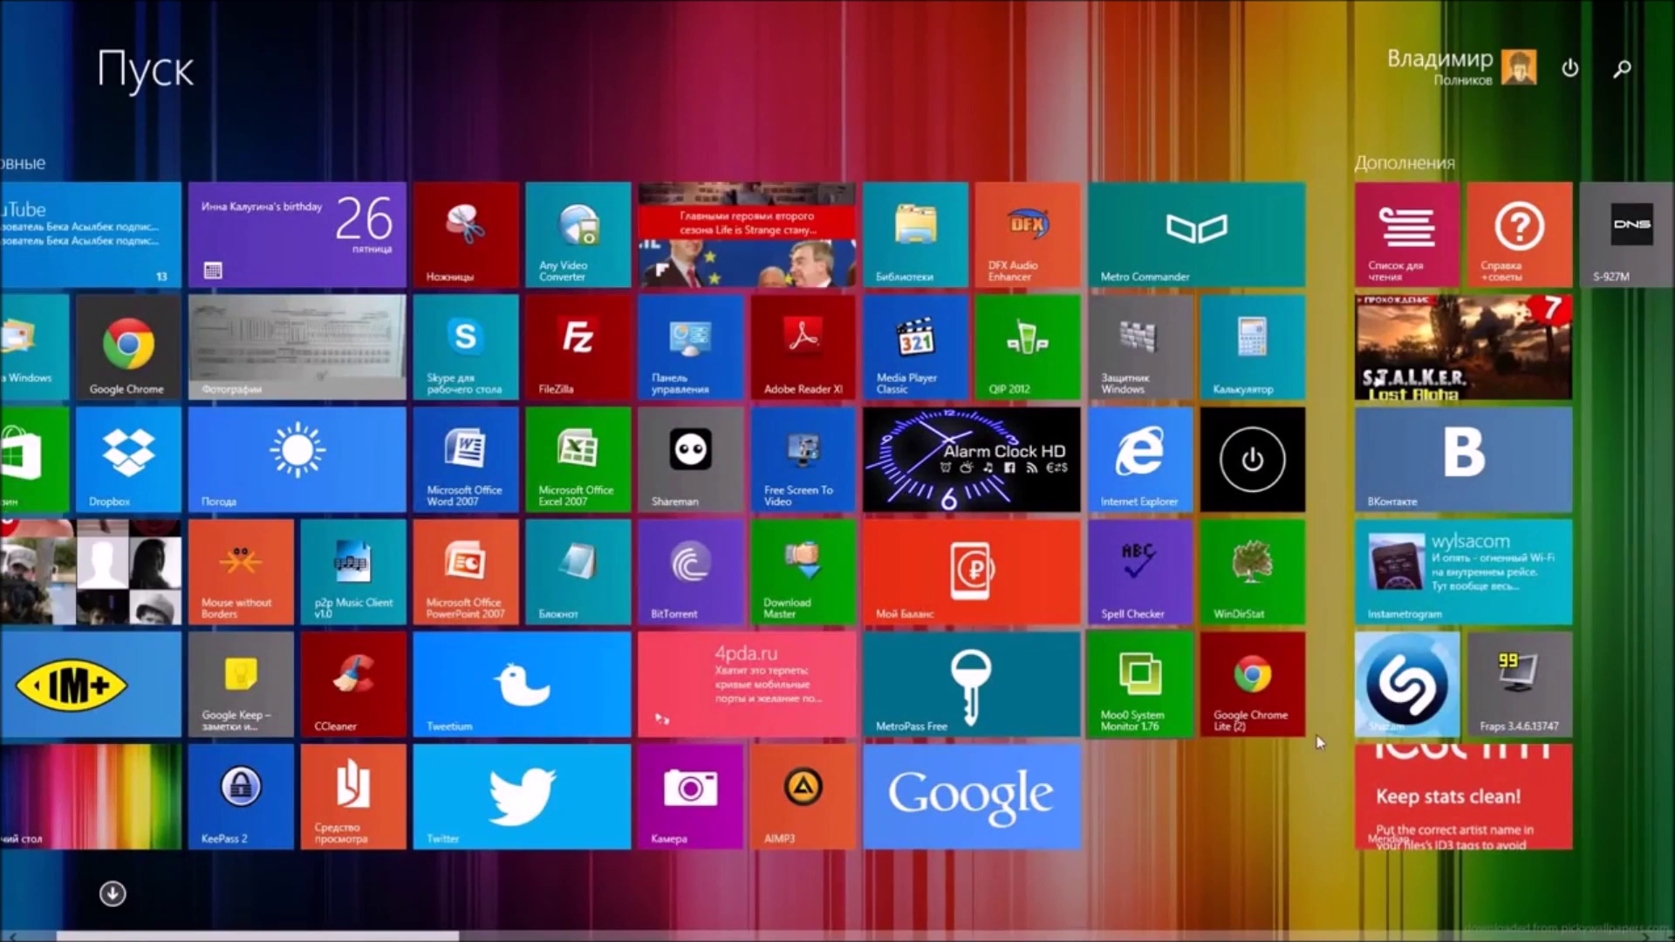
right_click(1276, 704)
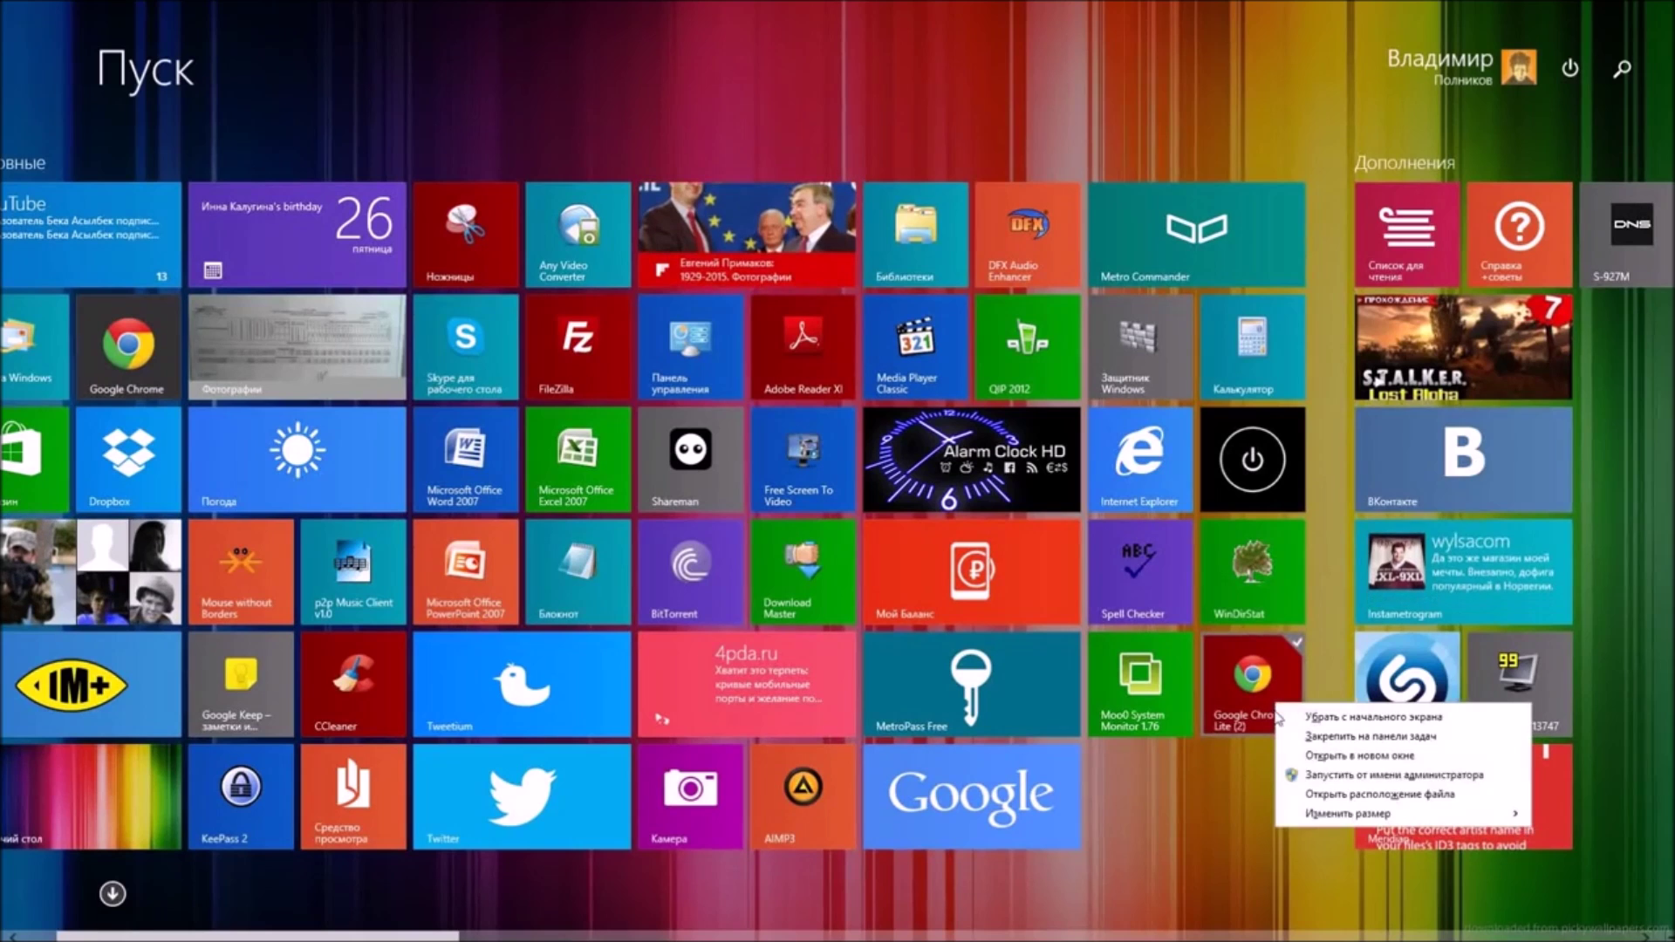
left_click(1352, 795)
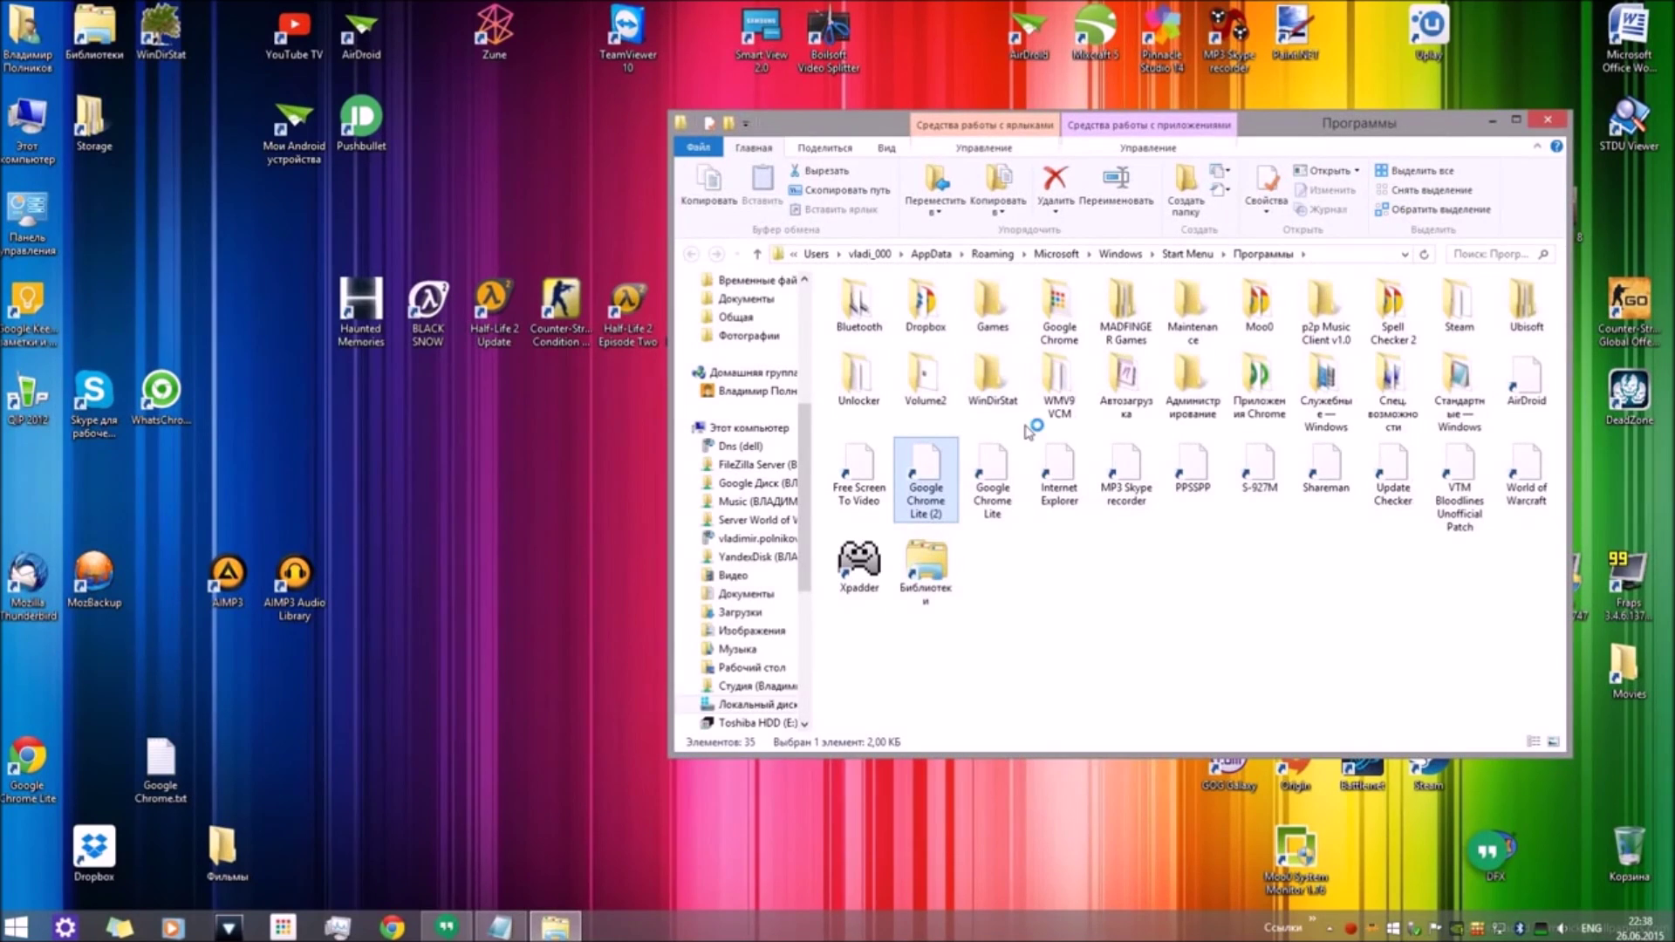
Step: Delete the Google Chrome Lite (2) shortcut from the Программы folder and minimize the folder window
key("Delete")
key("Return")
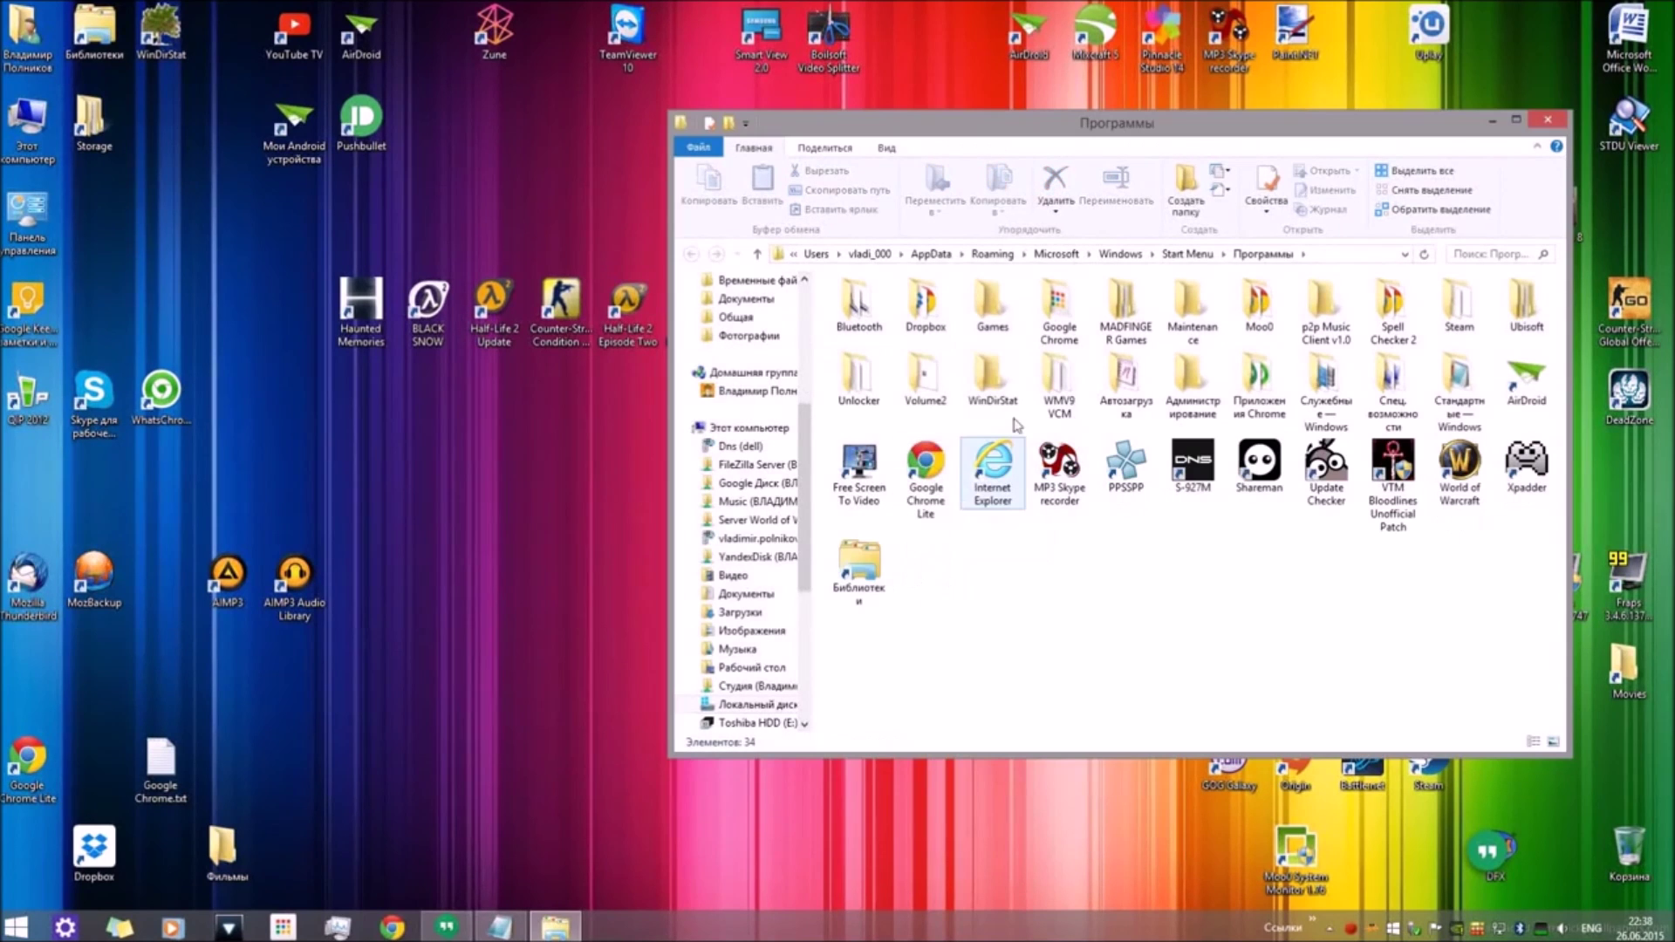
left_click(1493, 122)
Step: Open the properties of the desktop's Google Chrome Lite shortcut and compare its target's launch parameters with those in the Google Chrome.txt notes
right_click(64, 757)
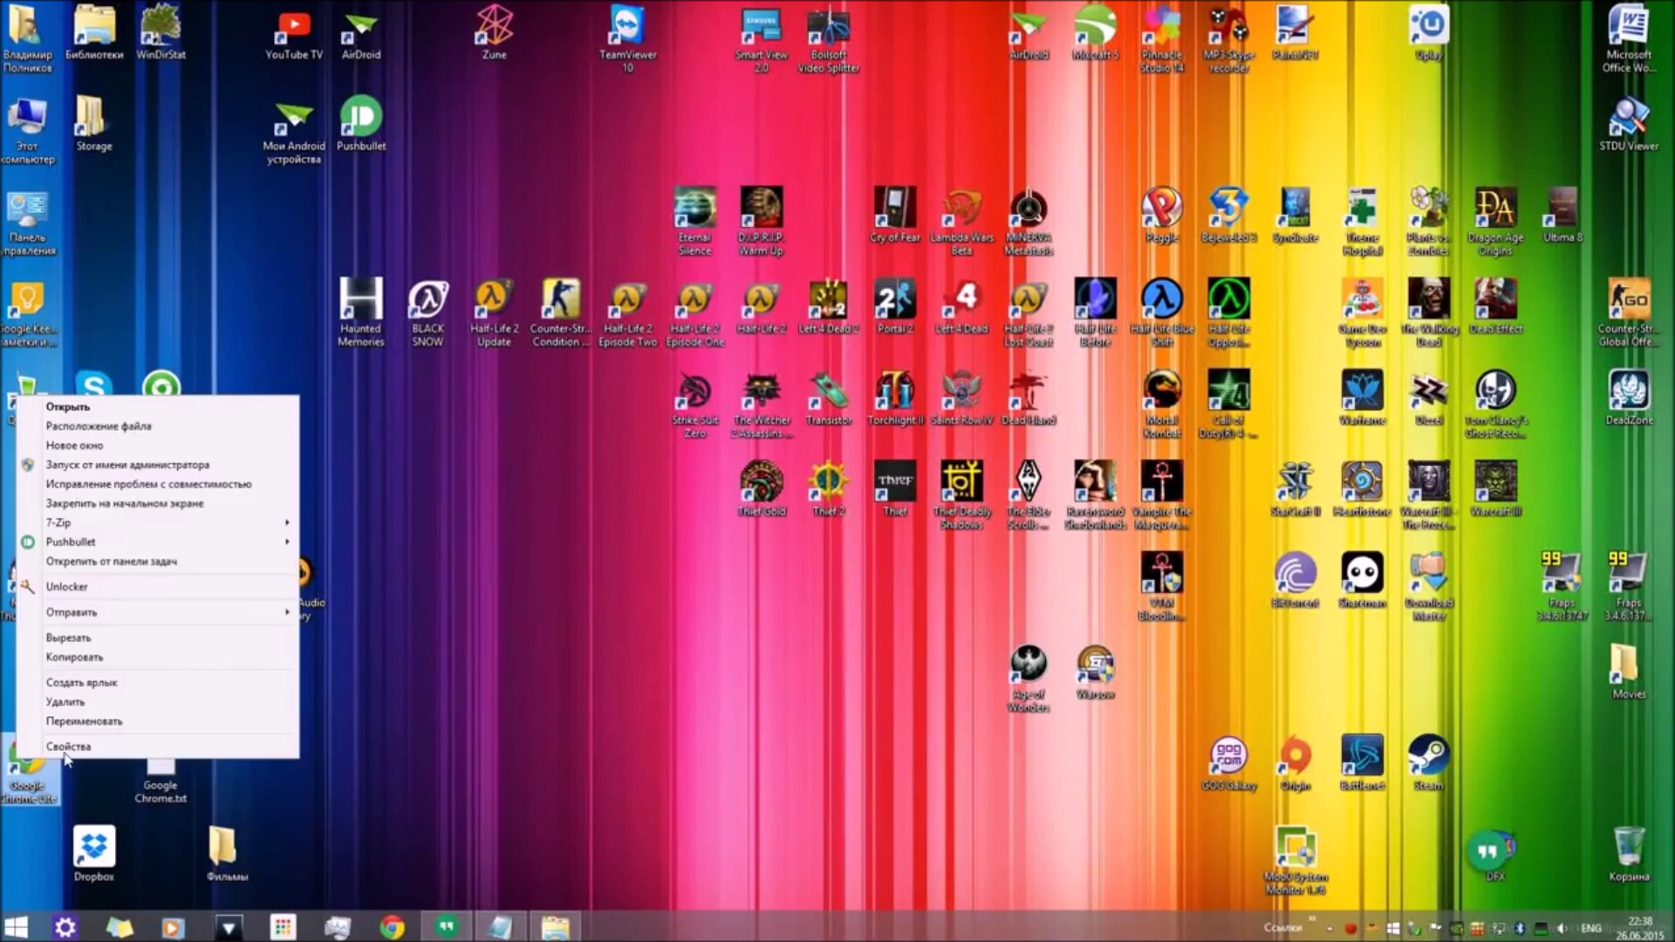
left_click(67, 747)
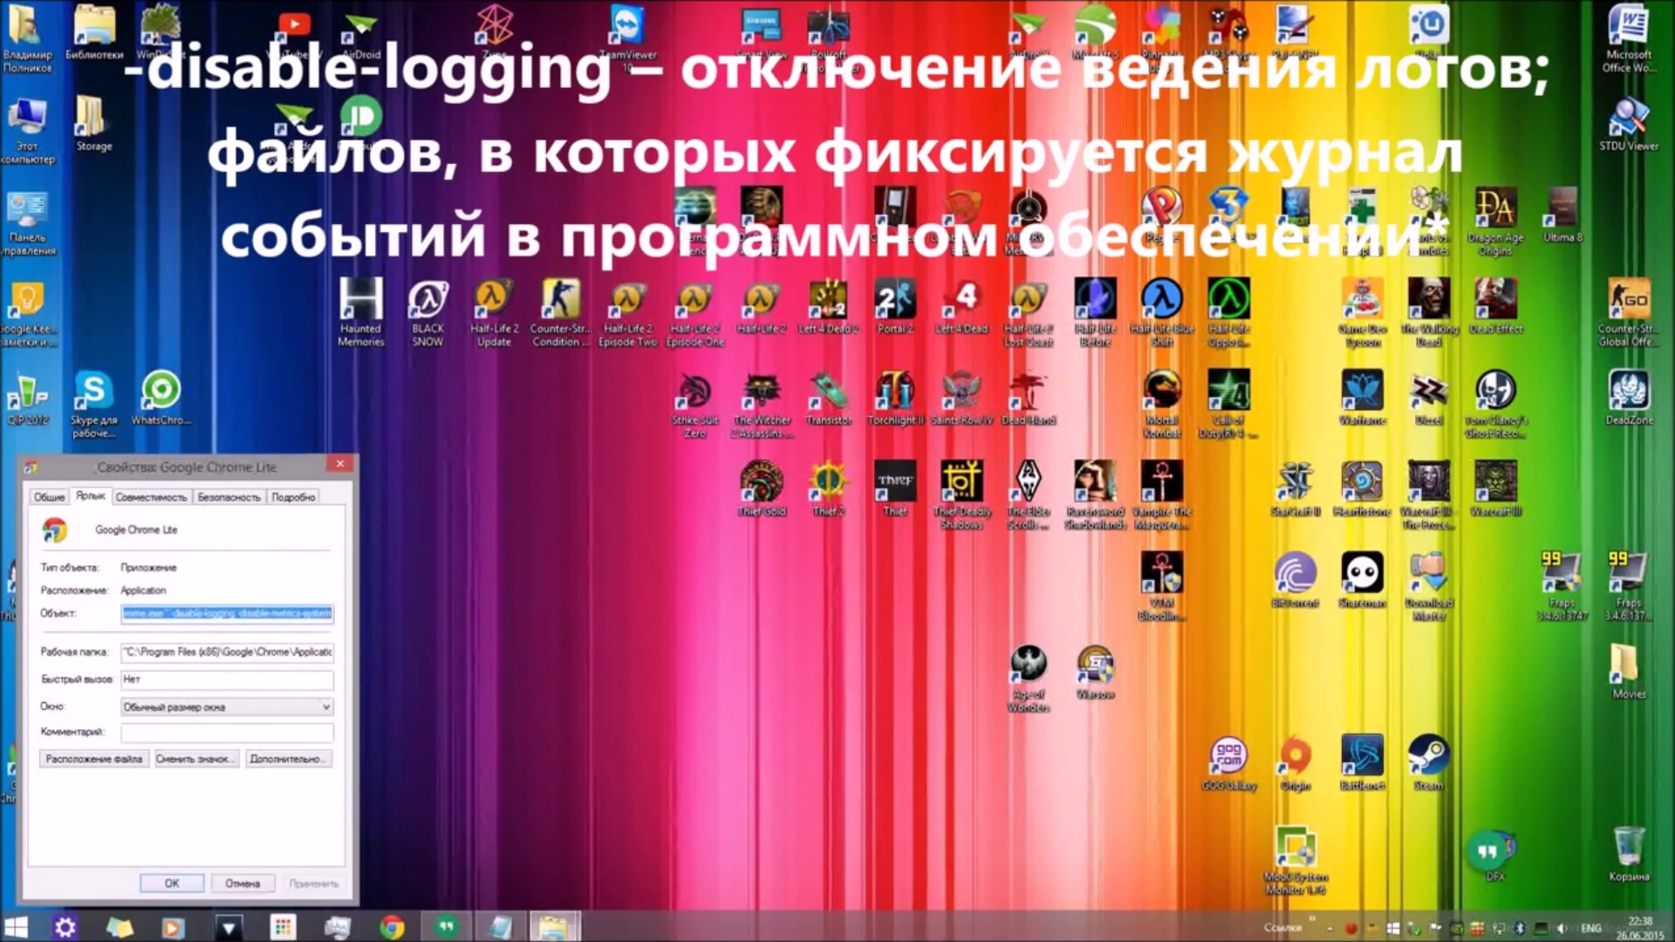
left_click(499, 926)
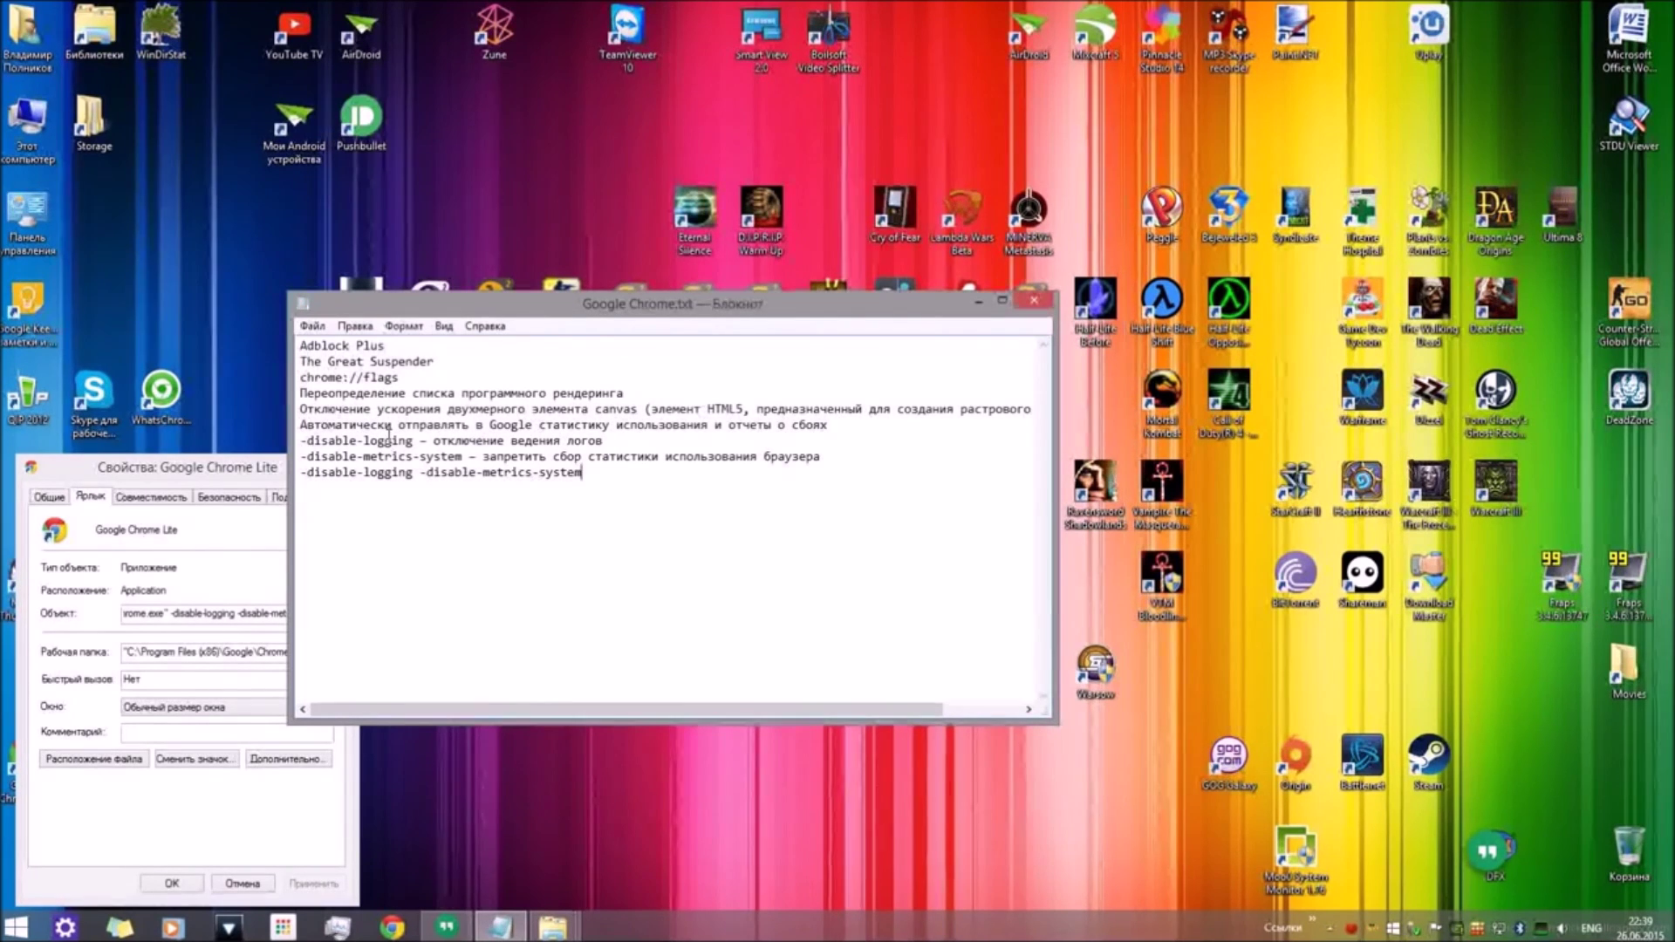
left_click(157, 479)
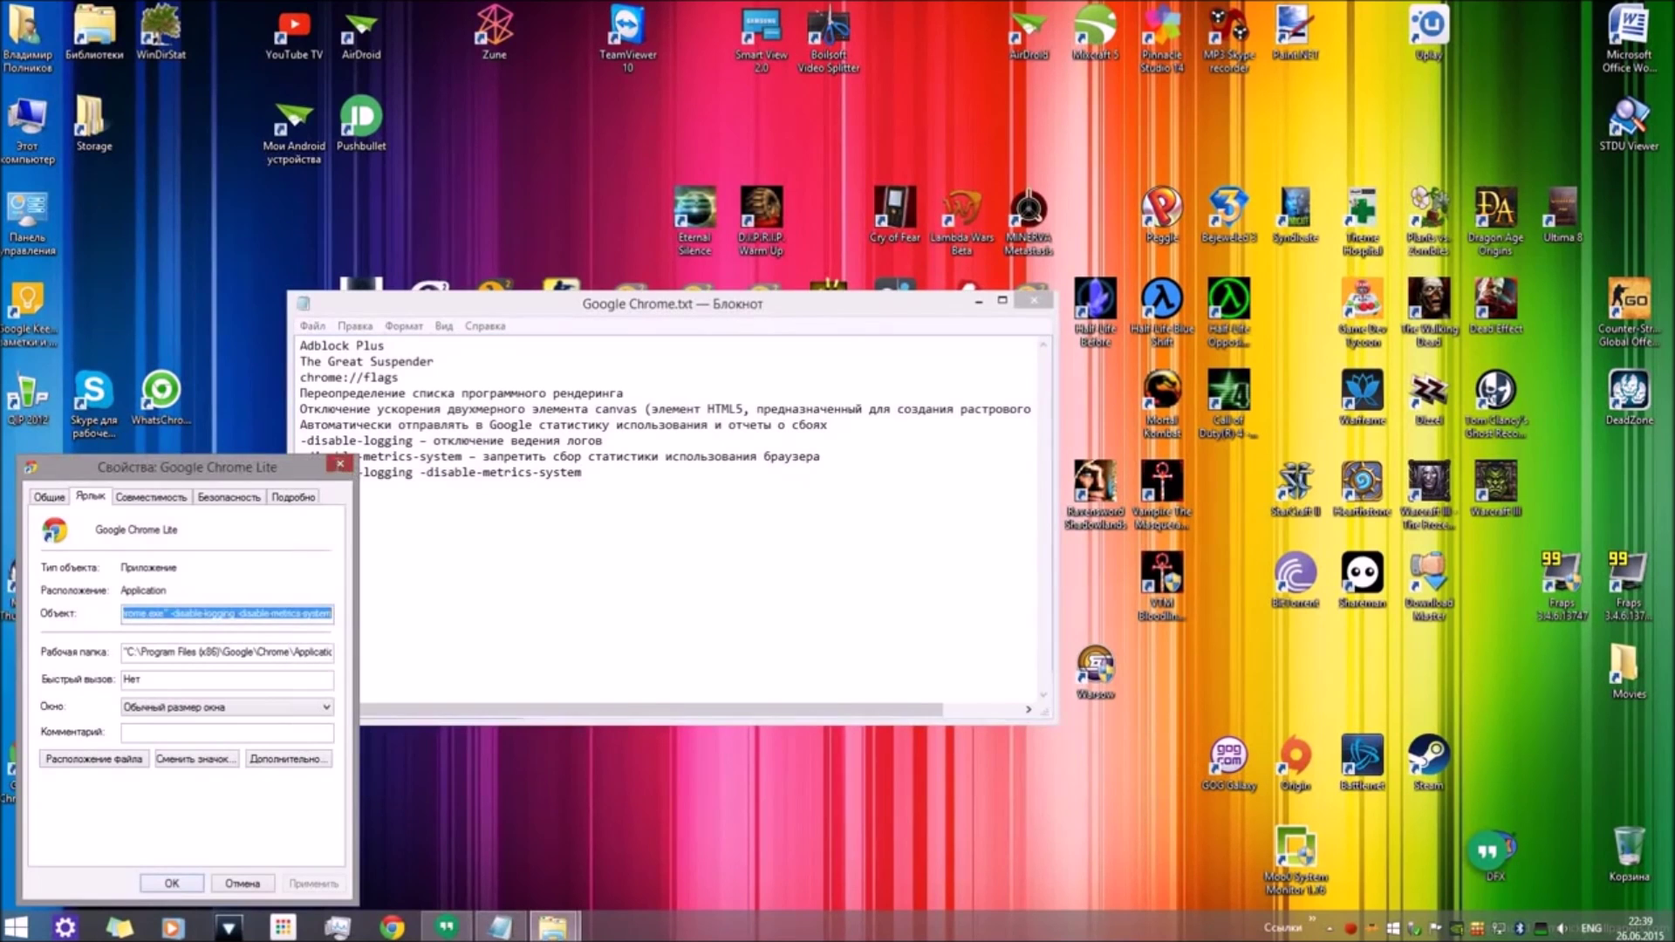
Step: Close the shortcut's properties and the Google Chrome.txt notes without saving the changes to the notes
left_click(340, 464)
left_click(1033, 300)
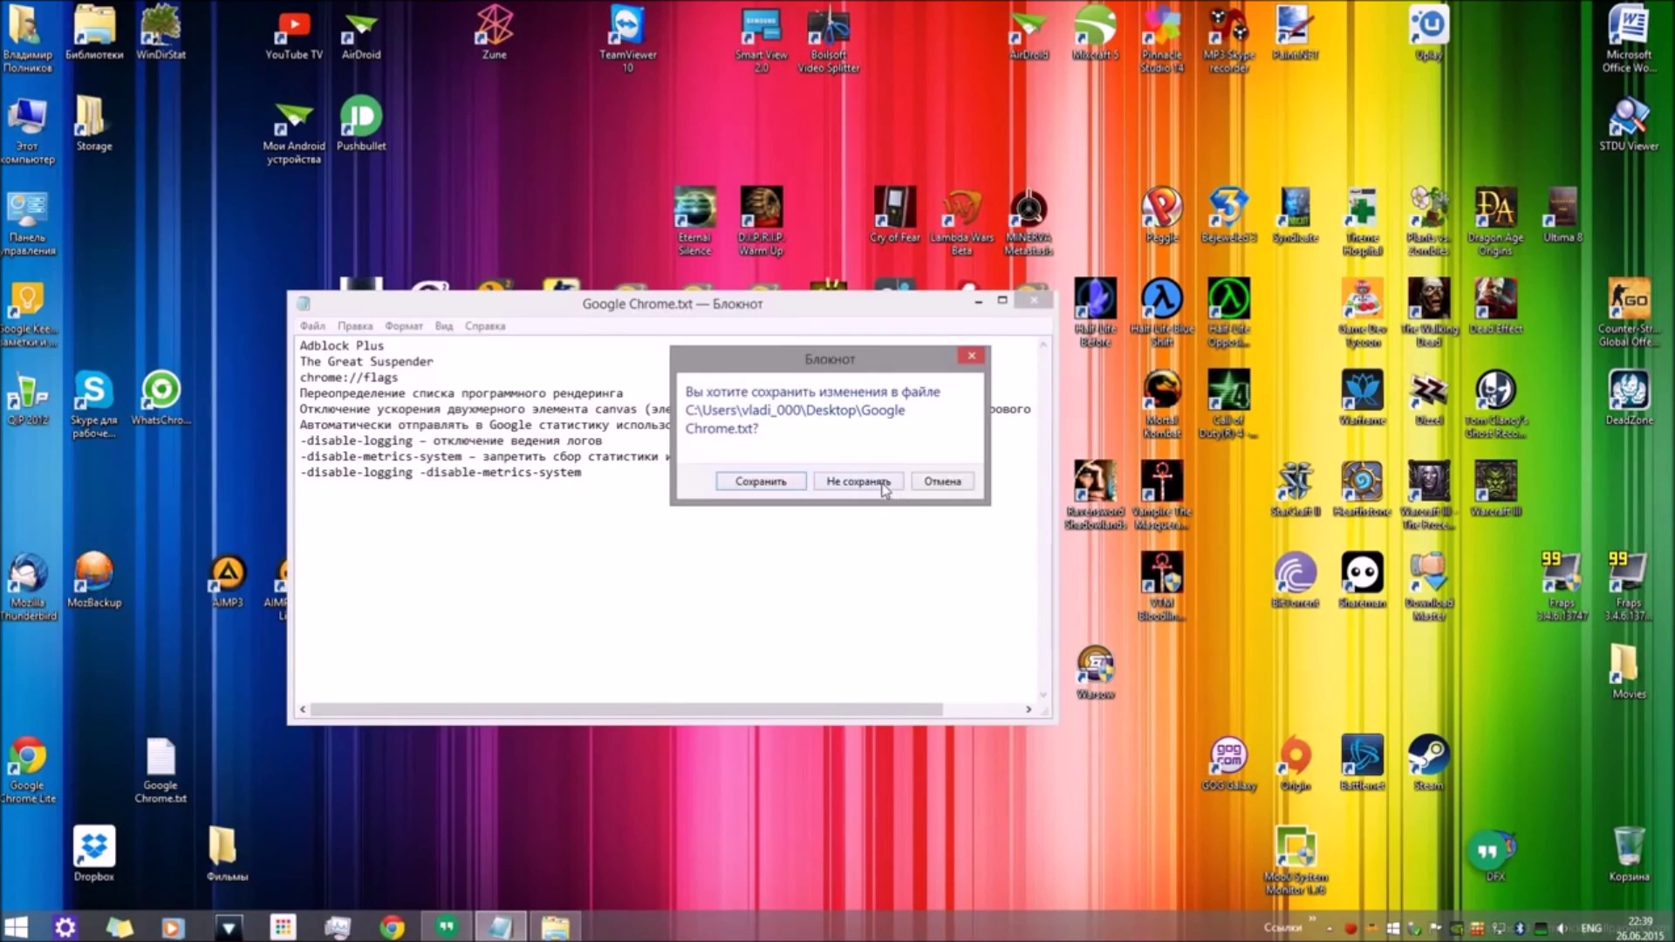
left_click(883, 484)
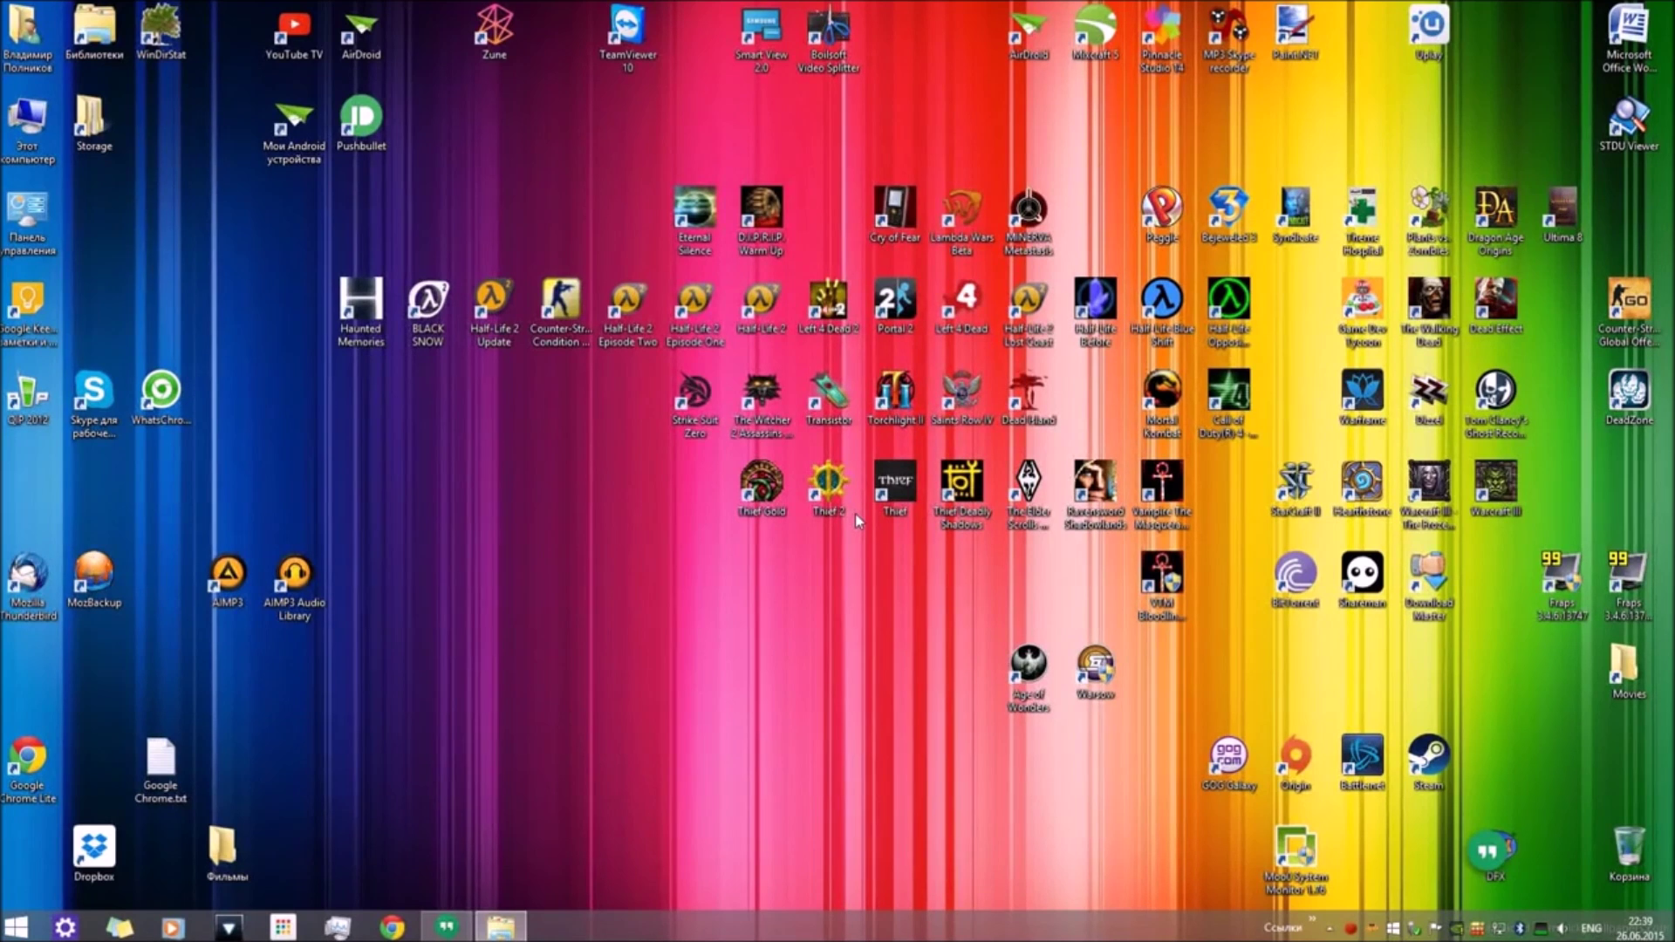